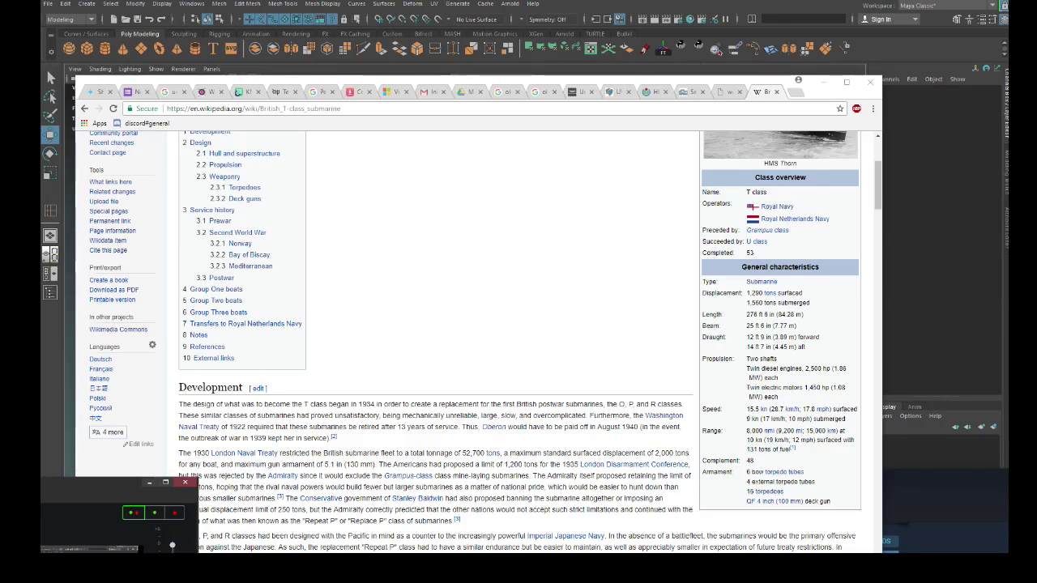
# View the HMS Thorn photo full-size and note the 84.28 m hull length.
pyautogui.scroll(5, 519, 340)
pyautogui.click(780, 340)
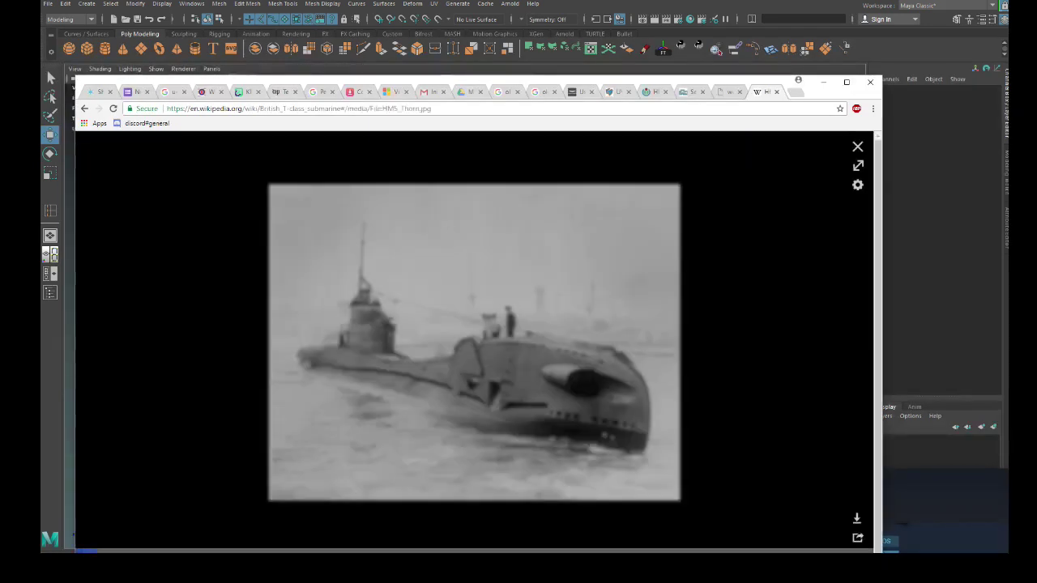
pyautogui.click(474, 340)
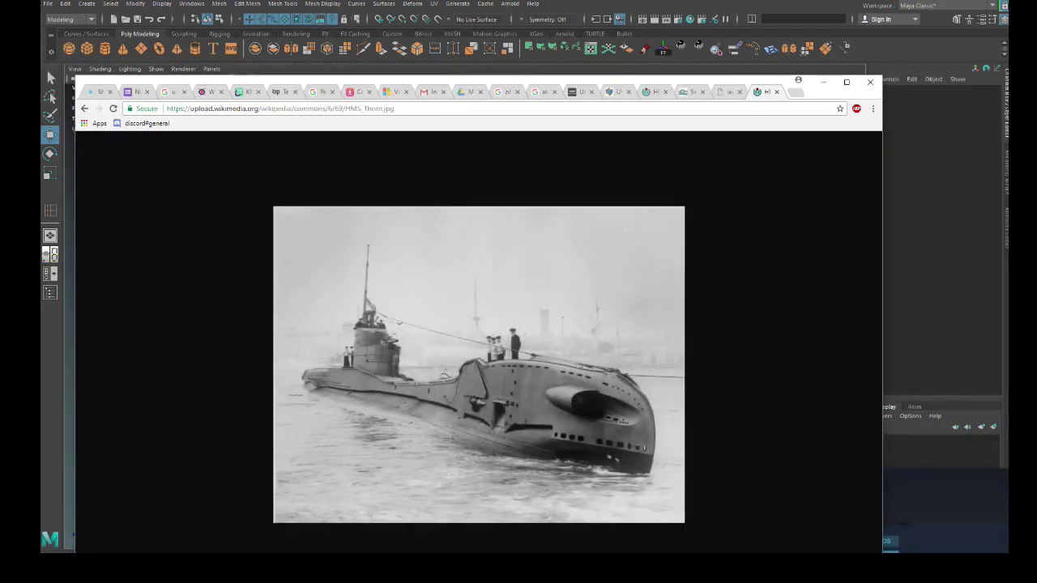
pyautogui.click(84, 107)
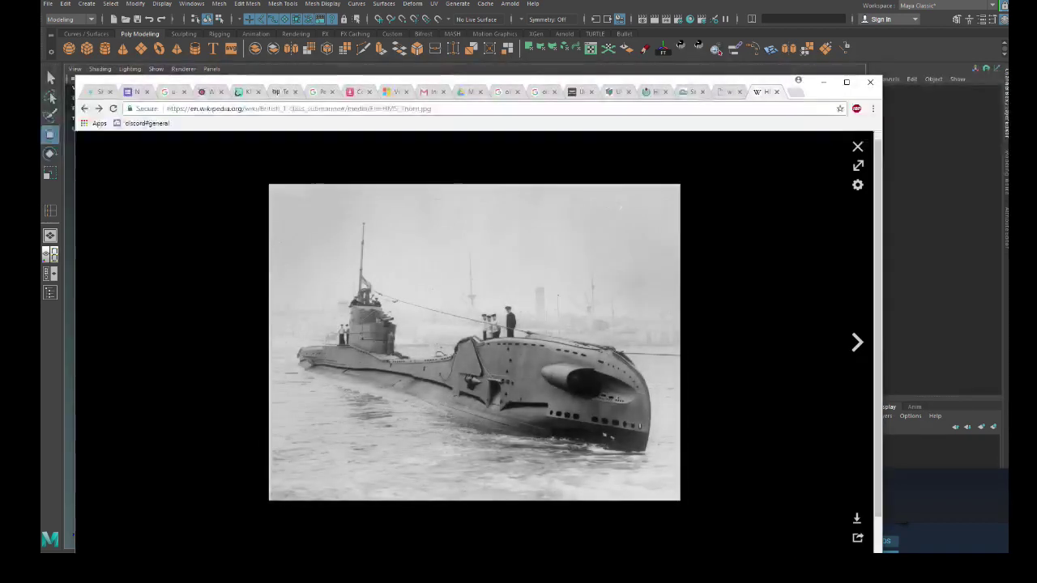
pyautogui.click(83, 108)
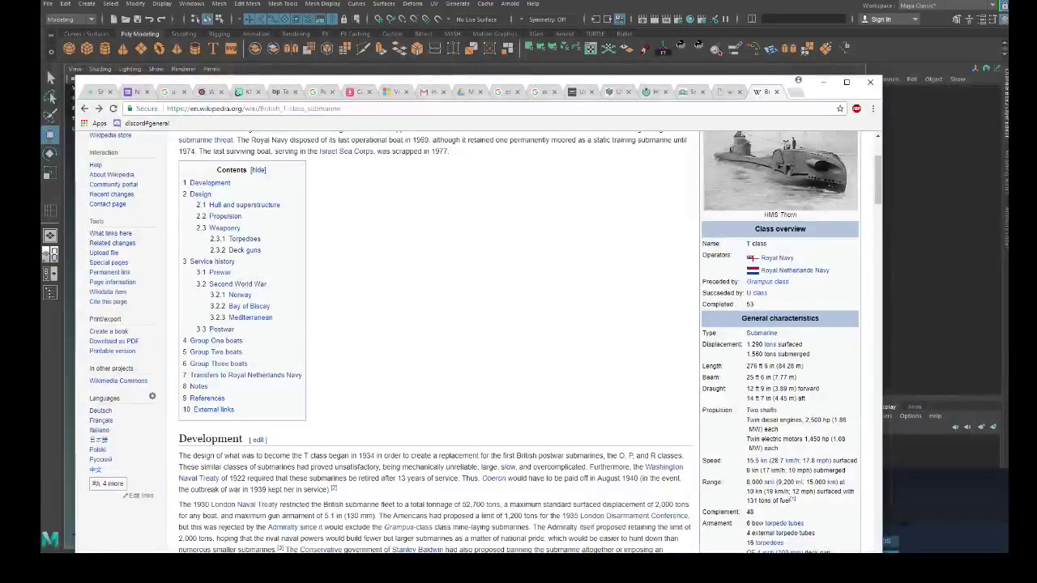
pyautogui.moveTo(776, 366); pyautogui.dragTo(803, 366)
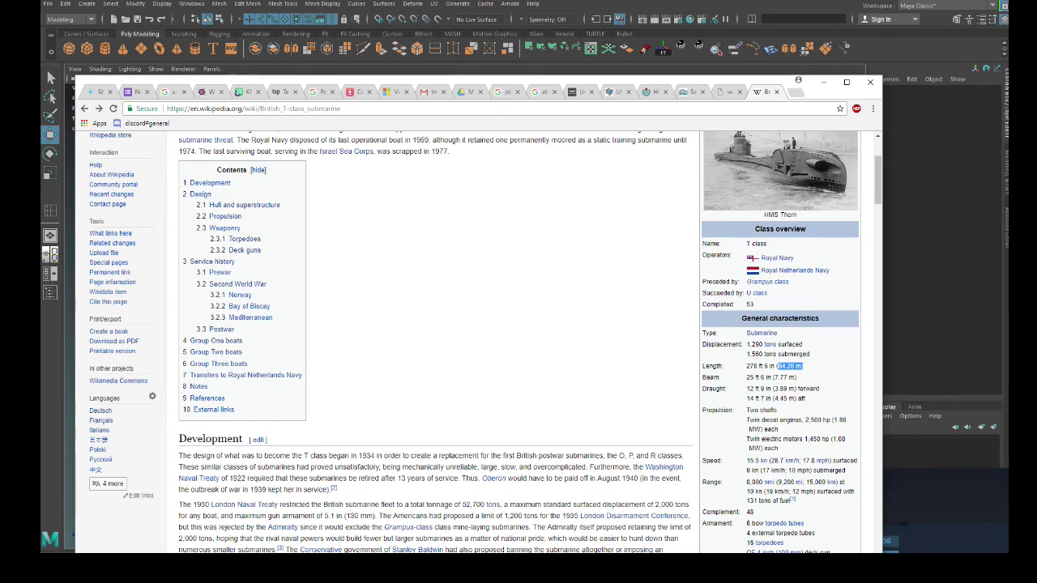
pyautogui.hotkey('alt', 'Tab')
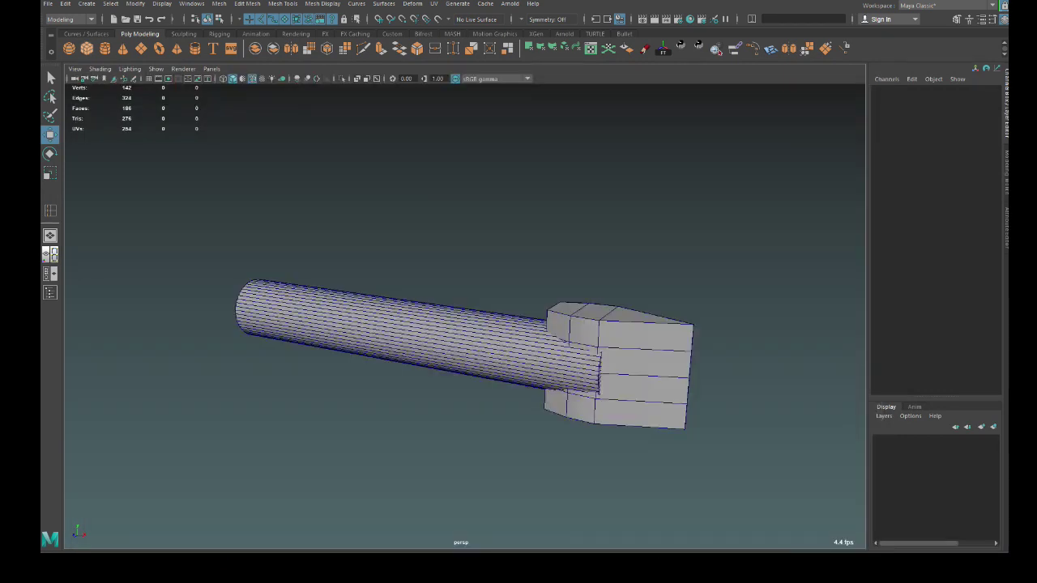
# Create a polygon cube and set its X scale to 84.28.
pyautogui.click(87, 48)
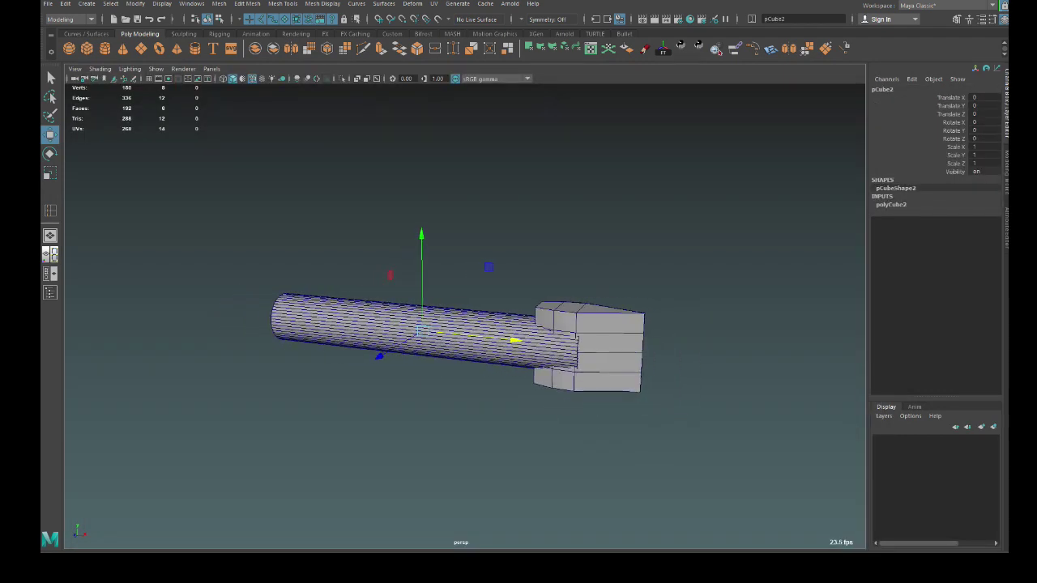
pyautogui.press('r')
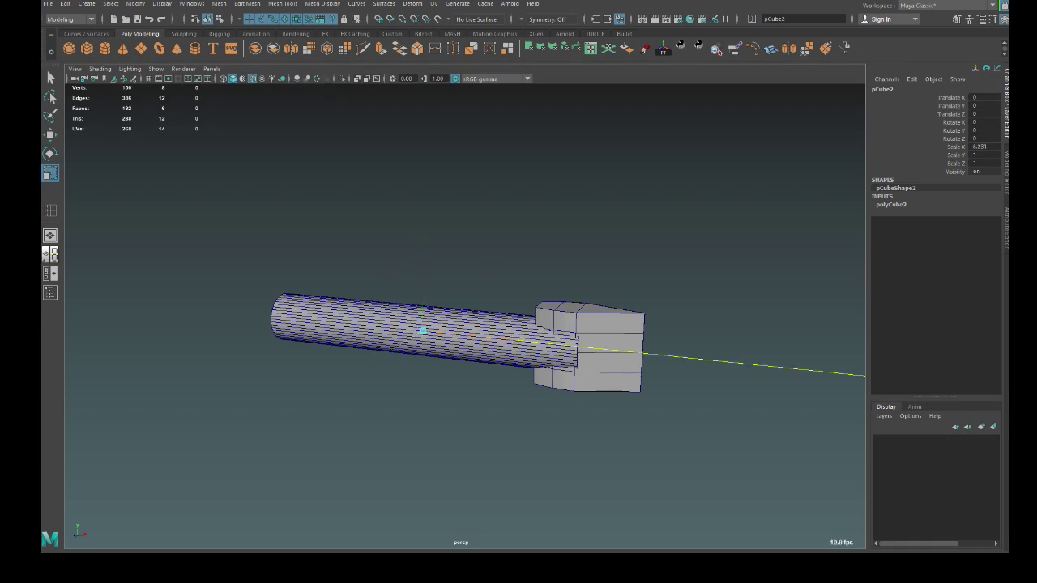
pyautogui.moveTo(511, 340); pyautogui.dragTo(791, 368)
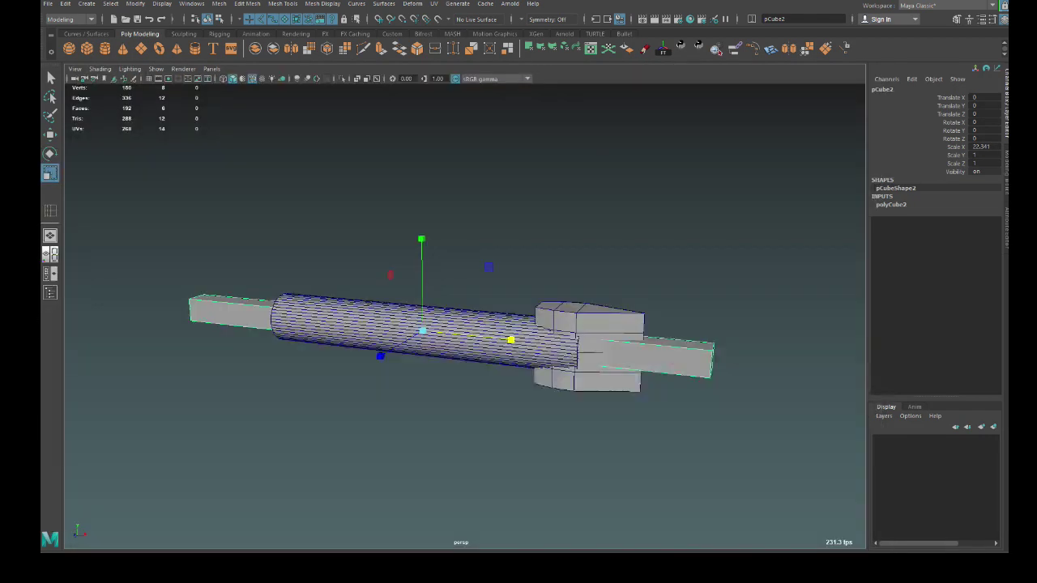
pyautogui.doubleClick(980, 147)
pyautogui.write('84.28 ml')
pyautogui.press('Return')
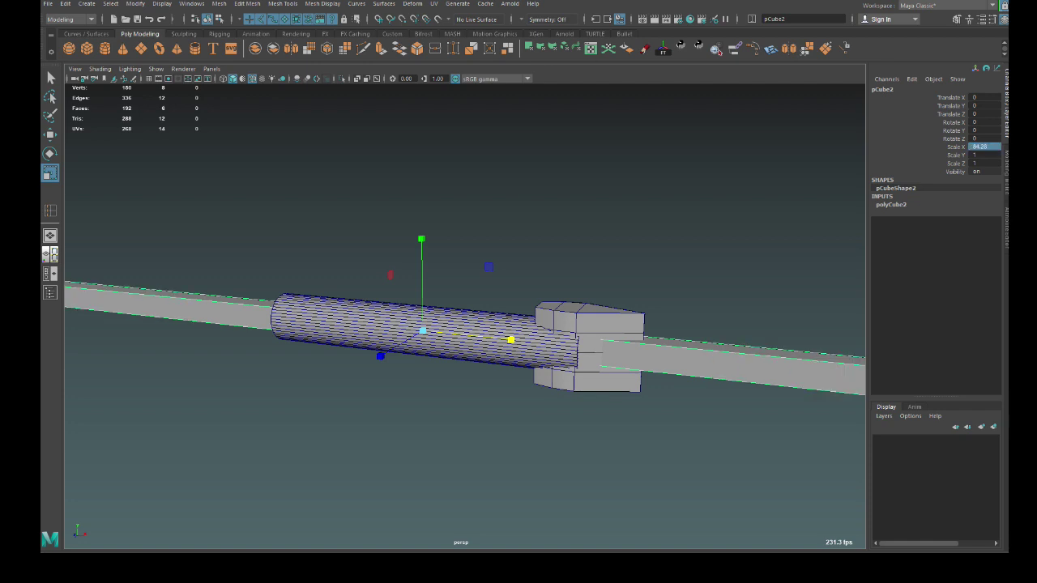
pyautogui.moveTo(454, 324)
pyautogui.keyDown('alt'); pyautogui.mouseDown()
pyautogui.moveTo(518, 275)
pyautogui.moveTo(502, 308)
pyautogui.moveTo(470, 324)
pyautogui.mouseUp(); pyautogui.keyUp('alt')
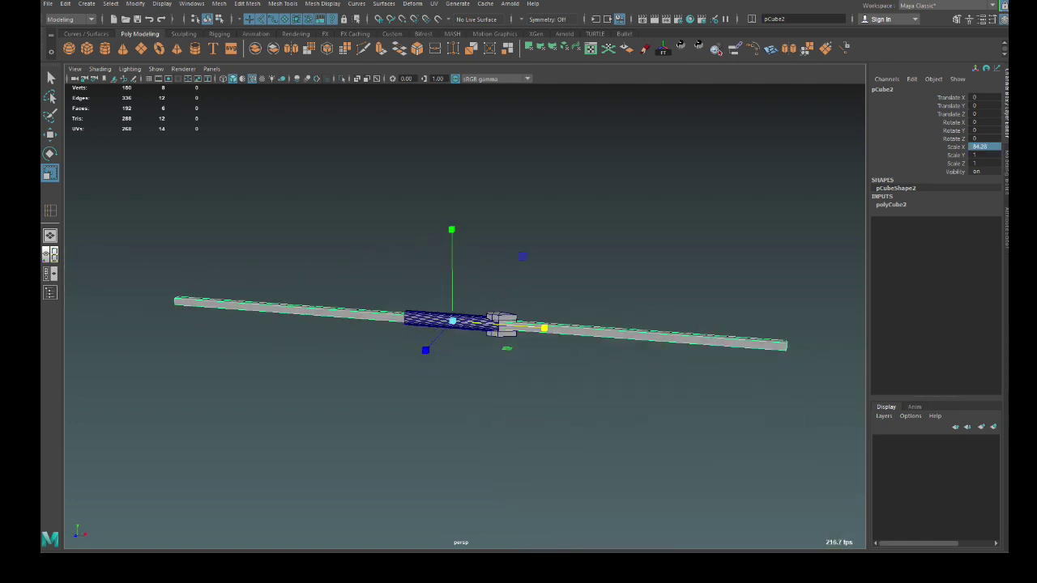
# Look up the 7.77 m beam and set the box's Z scale to 7.77.
pyautogui.hotkey('alt', 'Tab')
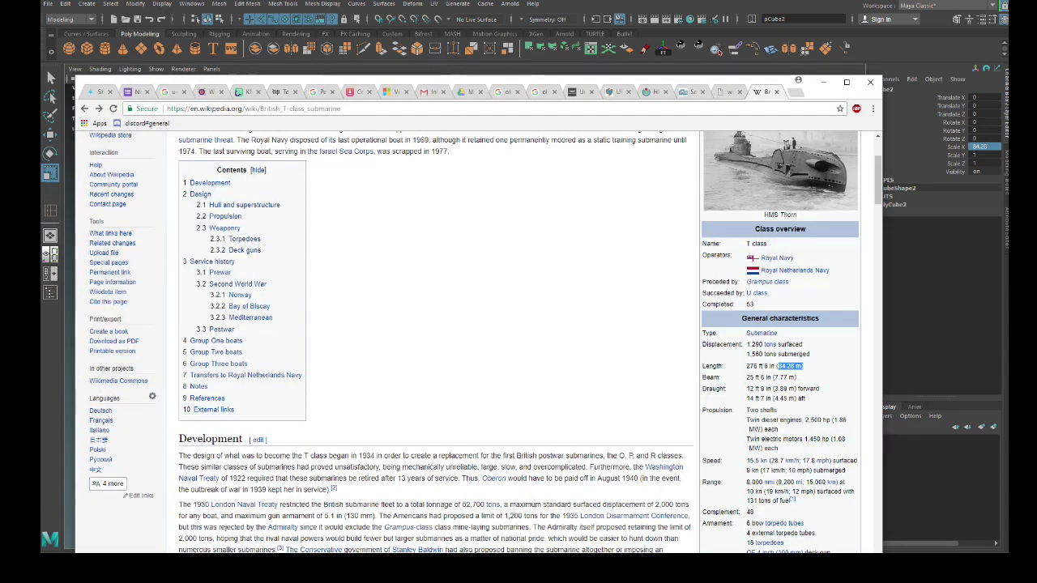
pyautogui.moveTo(773, 377); pyautogui.dragTo(787, 377)
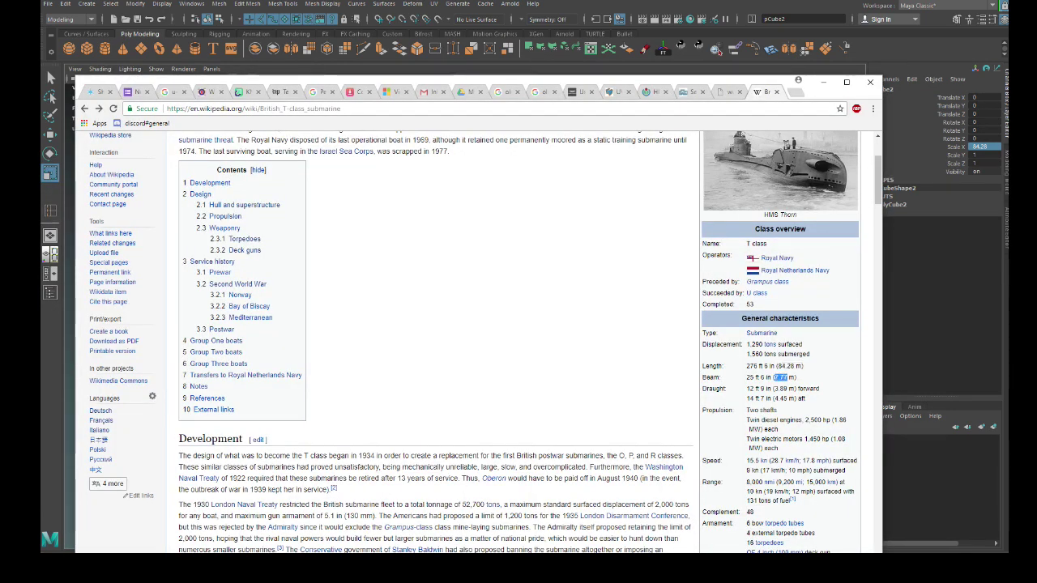
pyautogui.hotkey('alt', 'Tab')
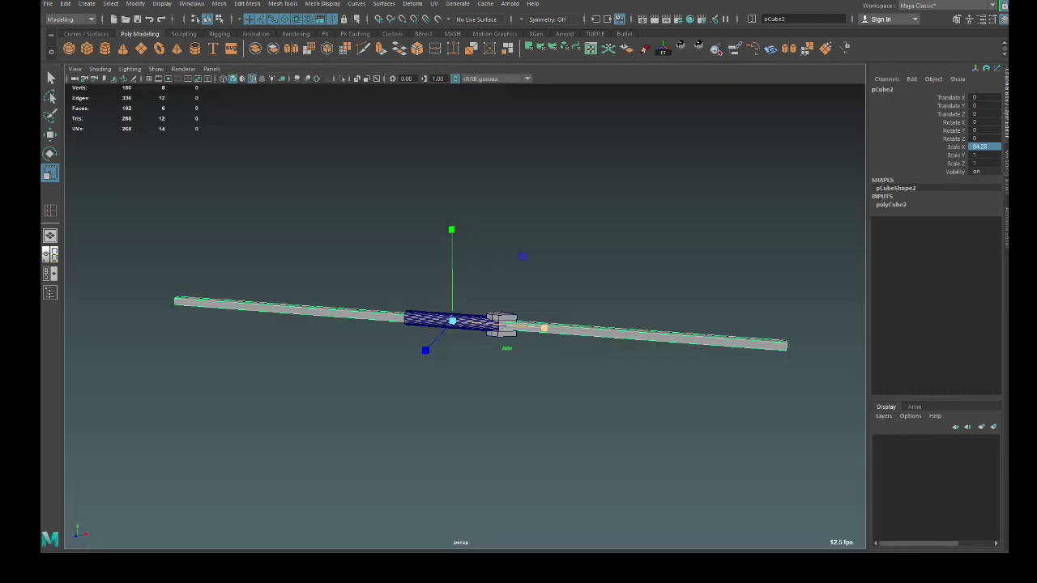
pyautogui.keyDown('alt'); pyautogui.moveTo(543, 327); pyautogui.dragTo(479, 355); pyautogui.keyUp('alt')
pyautogui.click(985, 163)
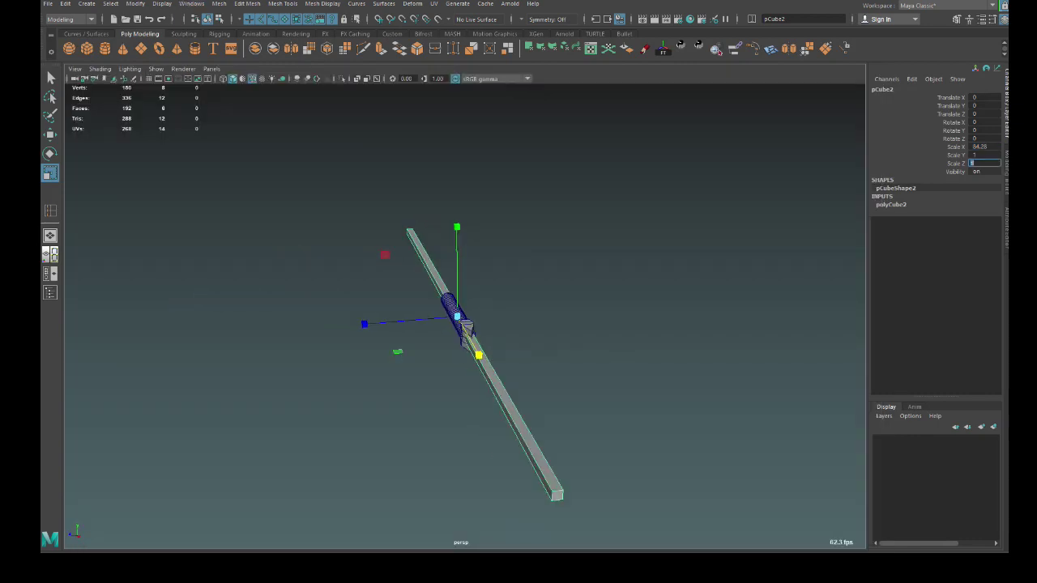
pyautogui.write('7.77')
pyautogui.press('Return')
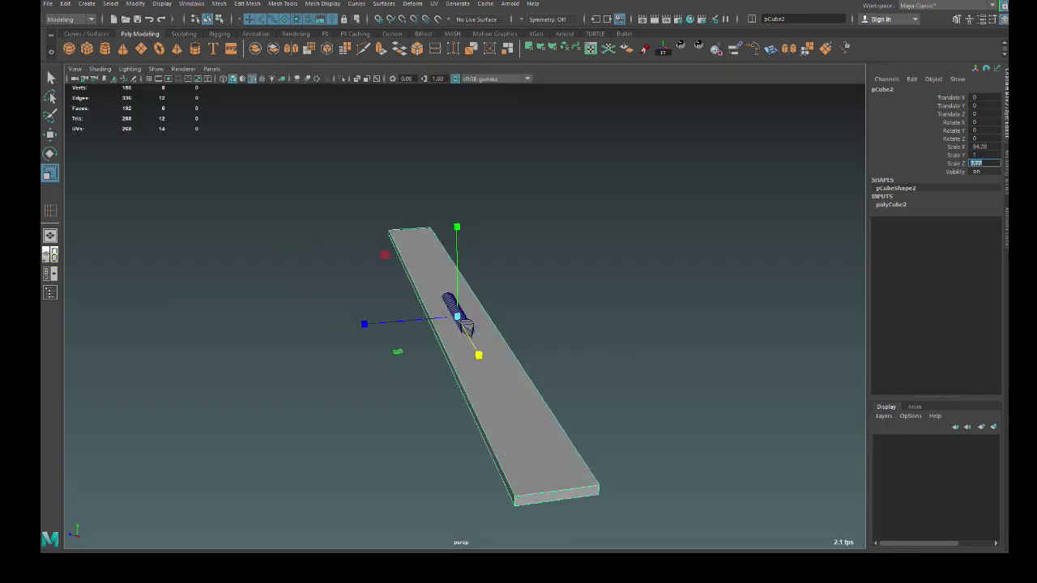
pyautogui.hotkey('alt', 'Tab')
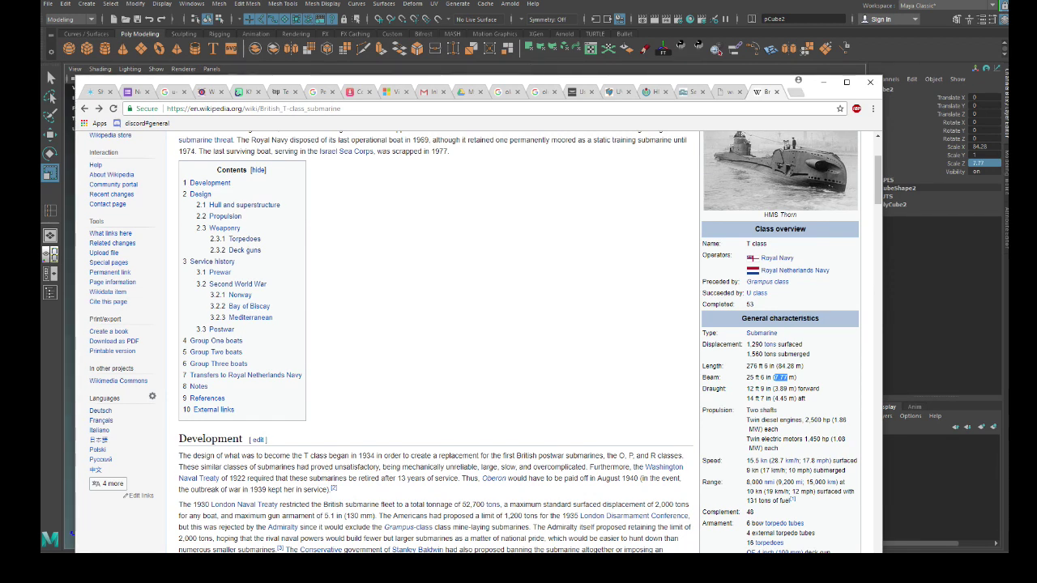
pyautogui.hotkey('ctrl', 't')
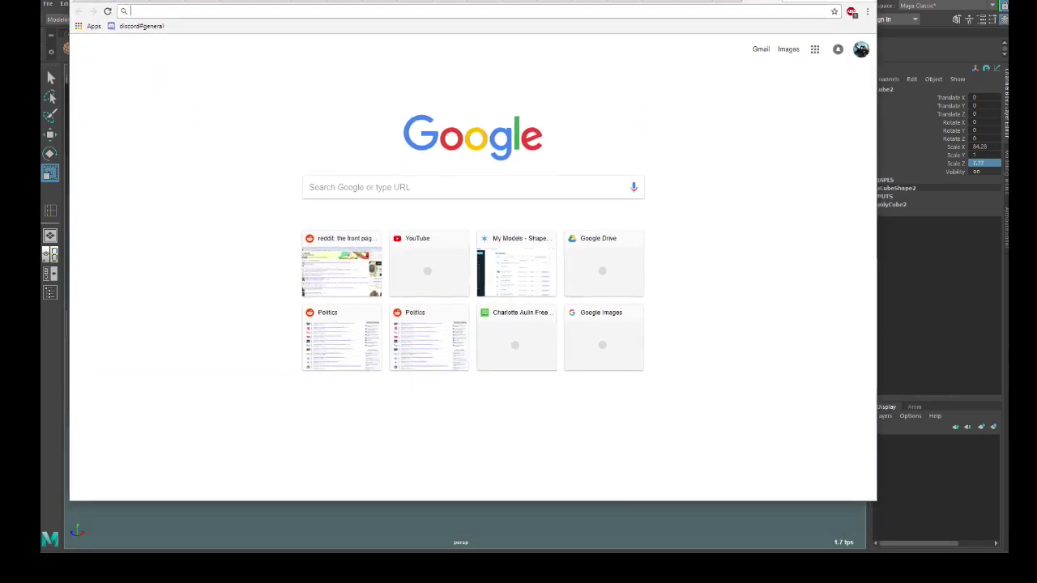
pyautogui.hotkey('ctrl', 'v')
pyautogui.press('Return')
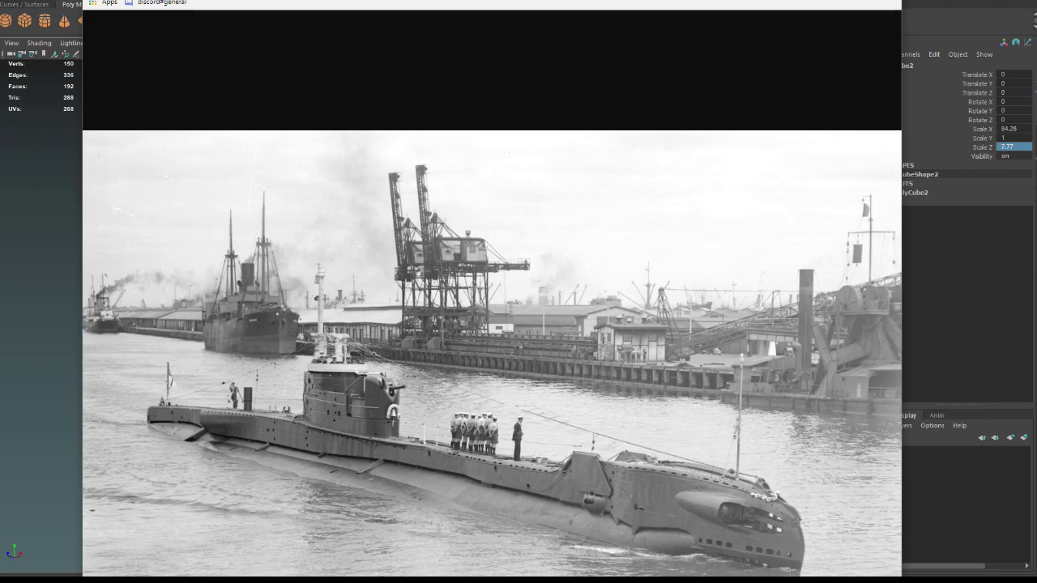
# Search 'what is draught ship measuremnets', read the Draft (hull) article, and mark the 3.89 m draught.
pyautogui.press('Escape')
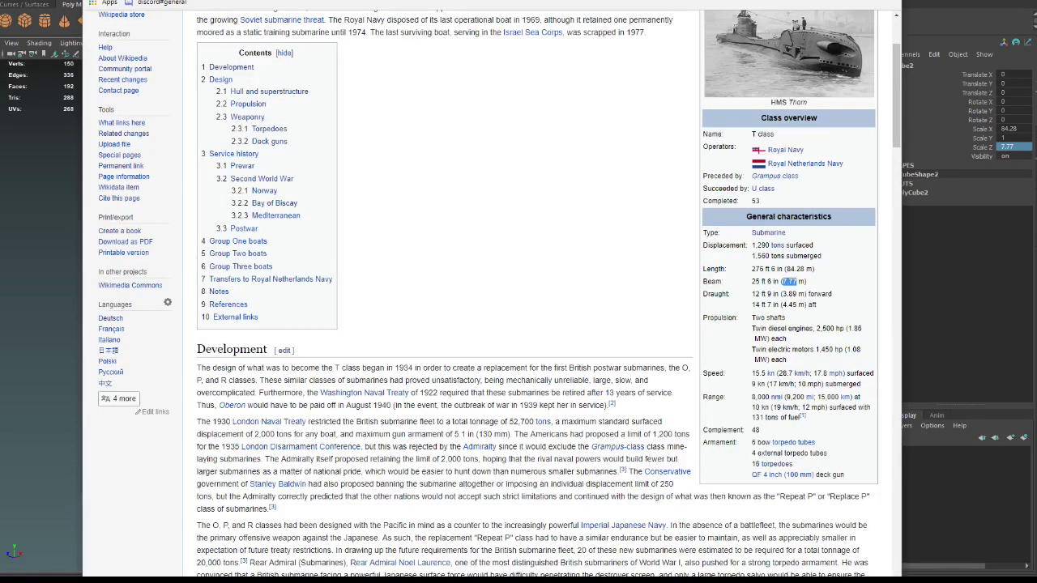
pyautogui.hotkey('ctrl', 't')
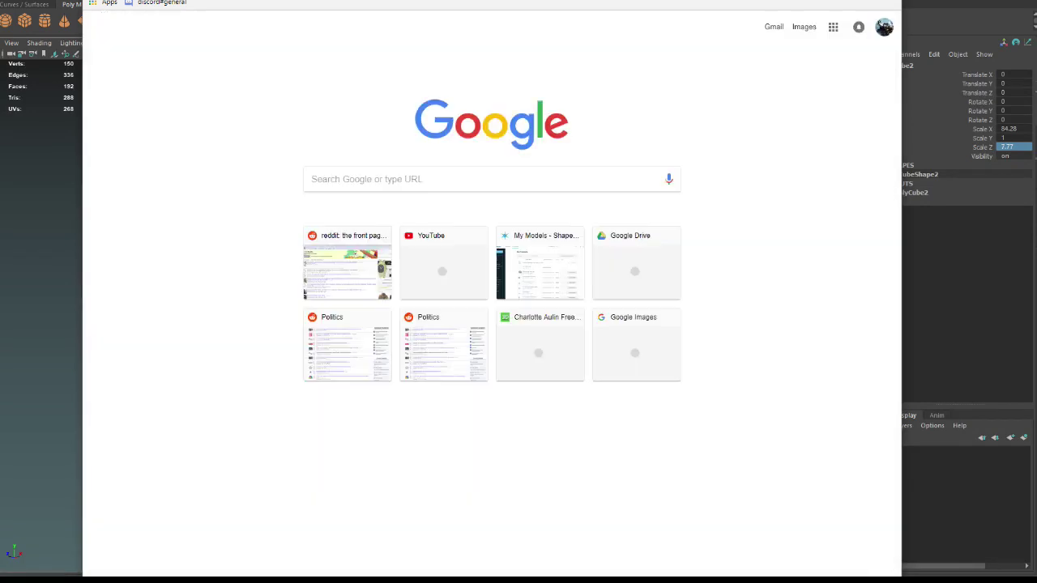
pyautogui.click(311, 179)
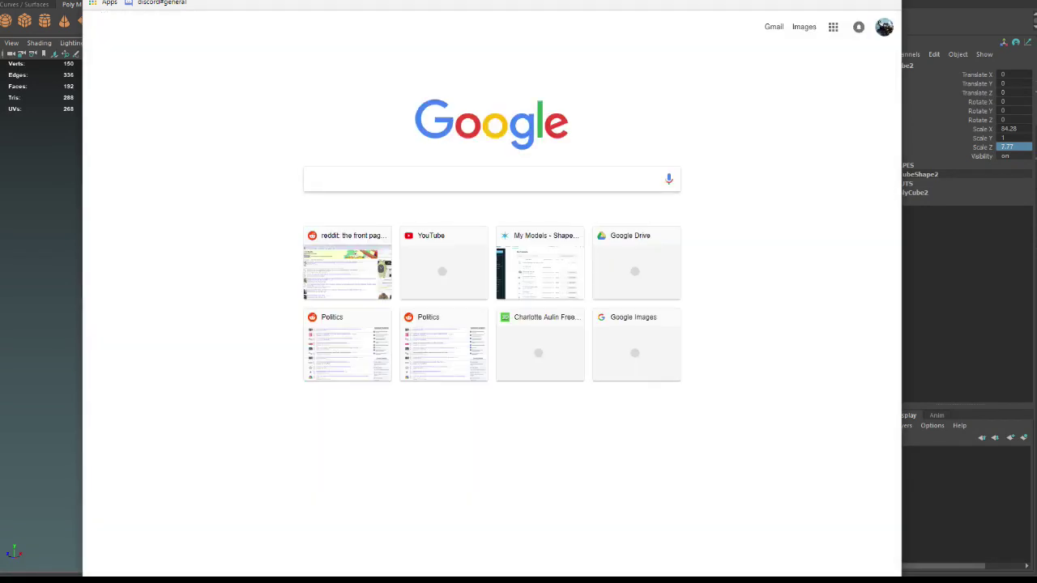
pyautogui.write('what is dr')
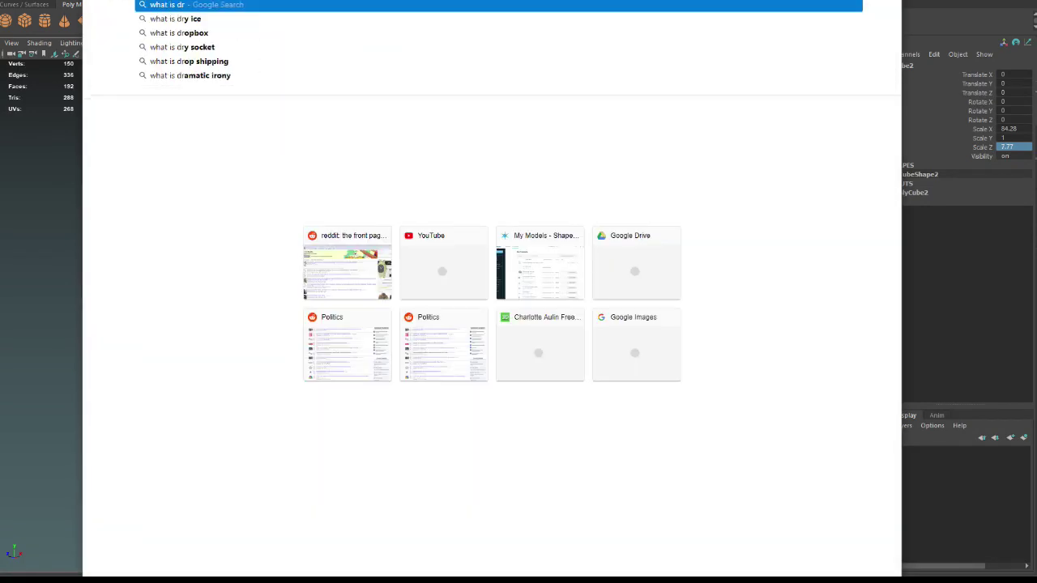
pyautogui.write('aught ship')
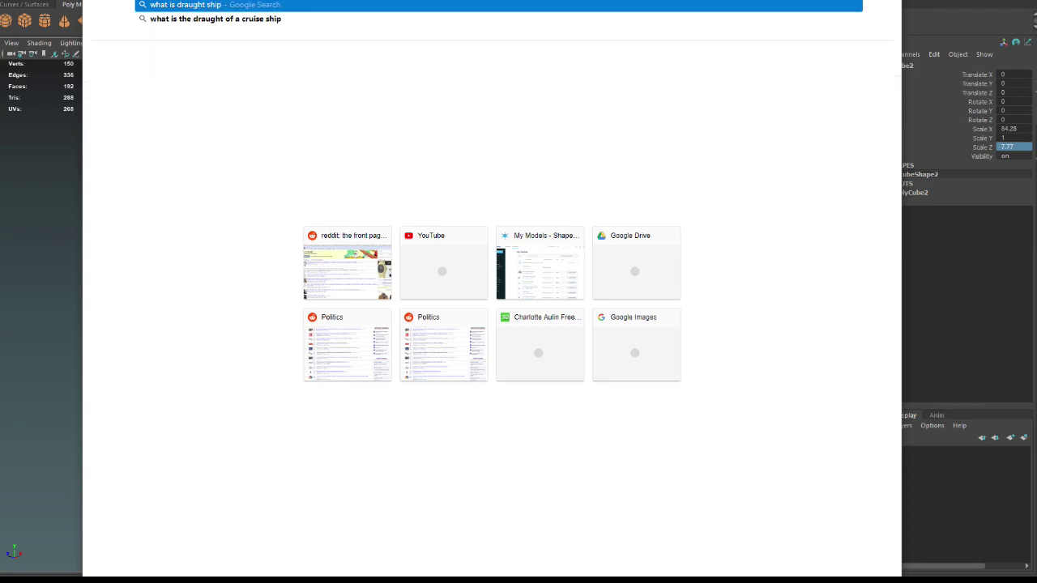
pyautogui.write(' measuremn')
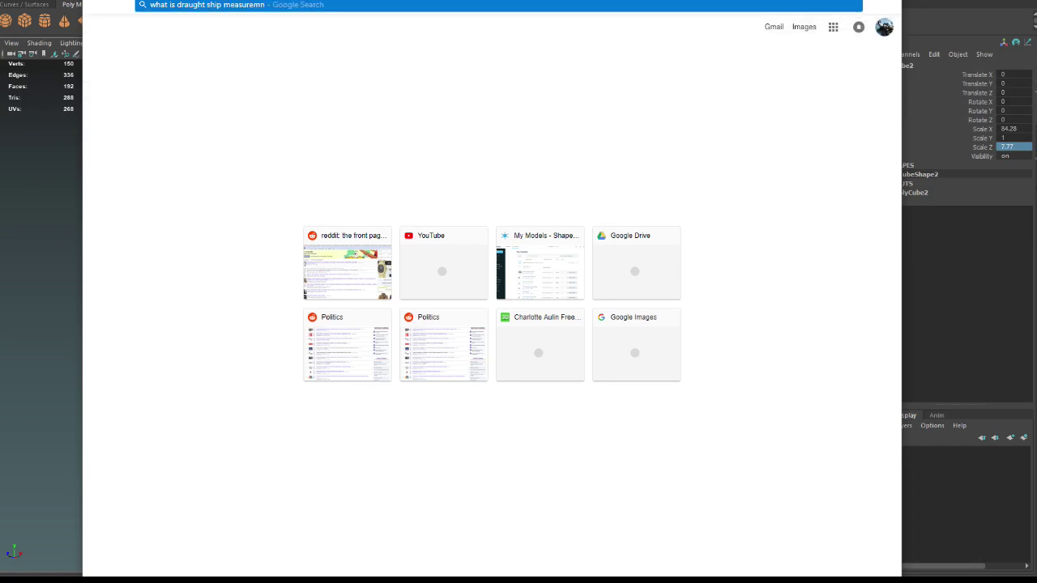
pyautogui.write('ets')
pyautogui.press('Return')
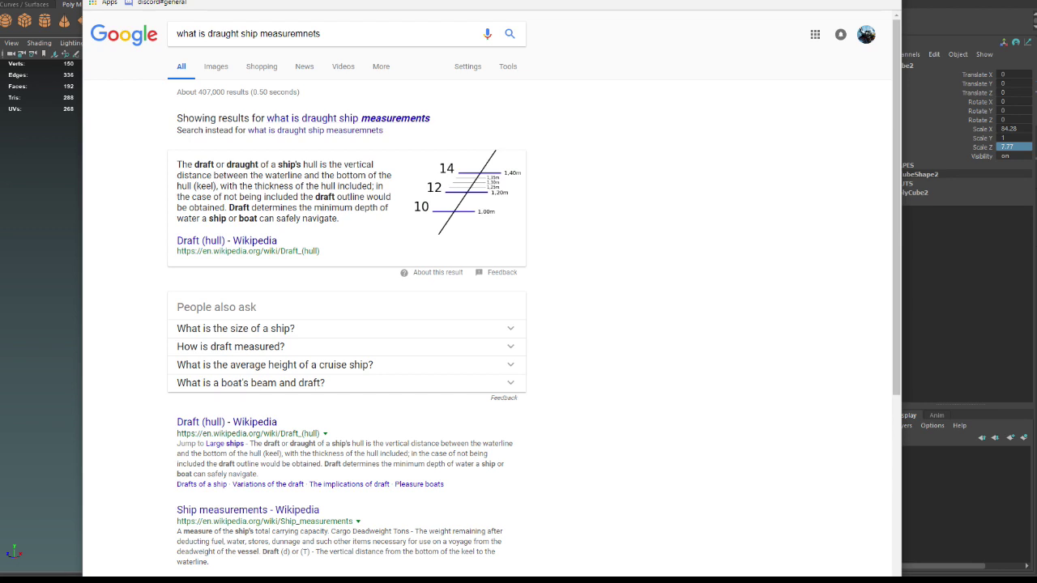
pyautogui.click(227, 240)
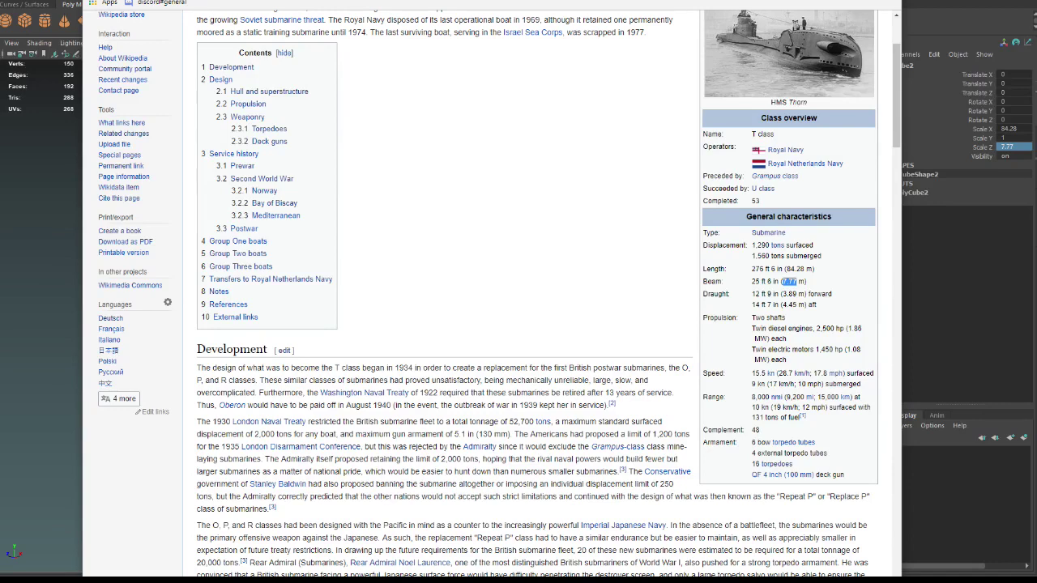
pyautogui.moveTo(782, 294); pyautogui.dragTo(797, 294)
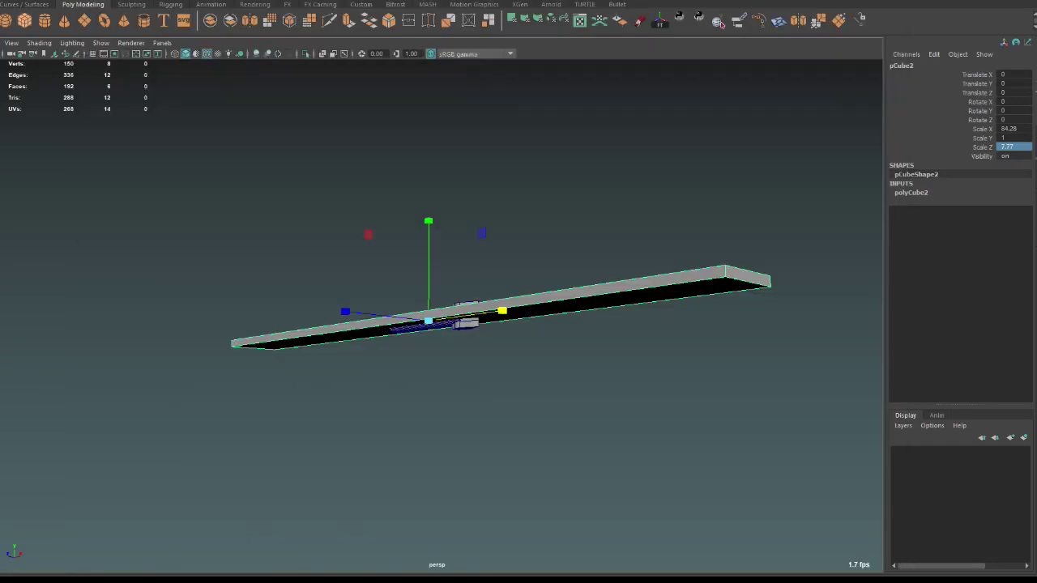
# Flatten the long deck box into a thin slab with height 1.
pyautogui.keyDown('alt'); pyautogui.moveTo(486, 405); pyautogui.dragTo(519, 381); pyautogui.keyUp('alt')
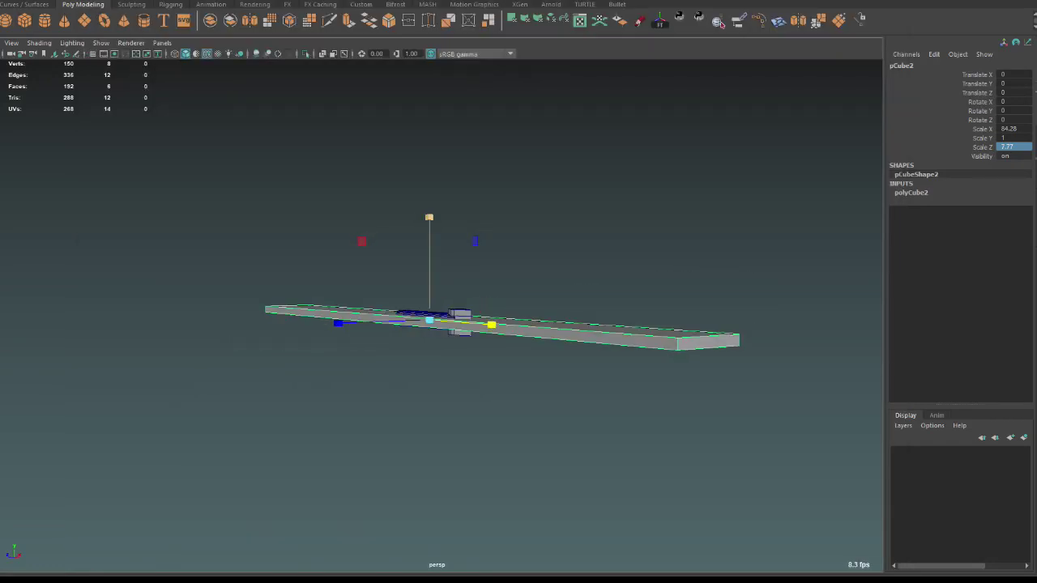
pyautogui.moveTo(429, 219); pyautogui.dragTo(430, 97)
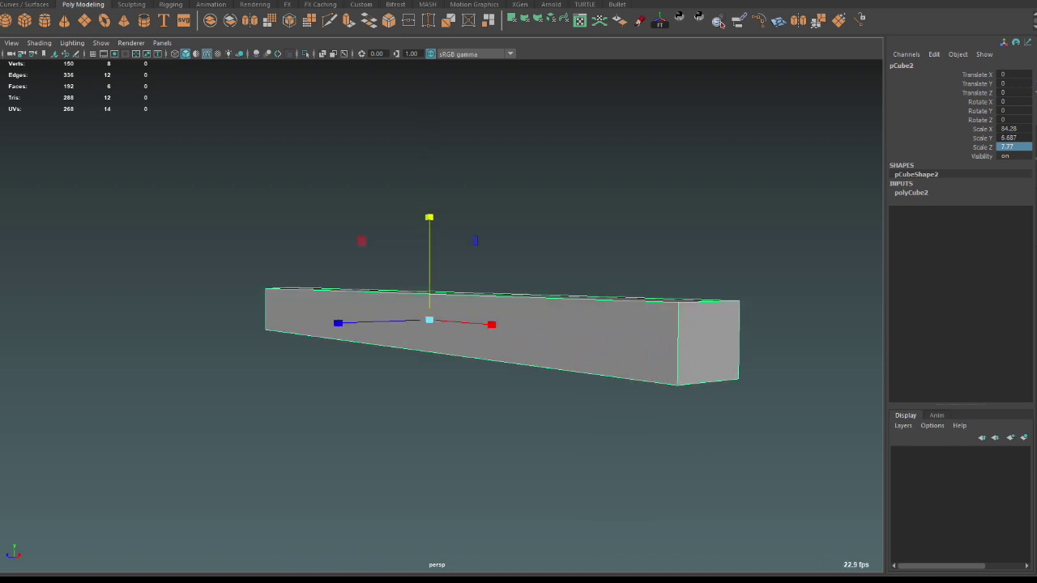
pyautogui.keyDown('alt'); pyautogui.moveTo(486, 405); pyautogui.dragTo(437, 372); pyautogui.keyUp('alt')
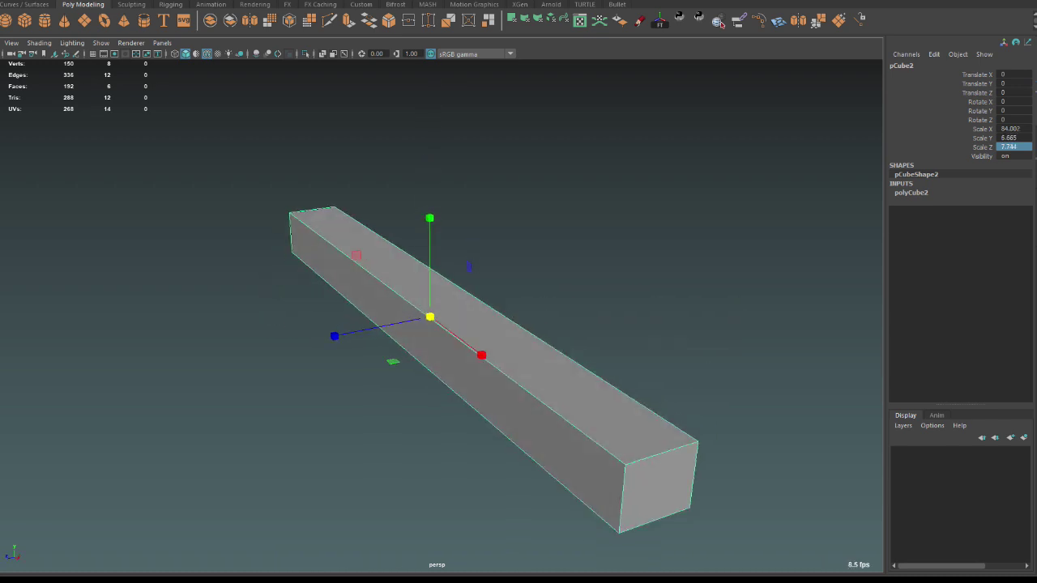
pyautogui.moveTo(486, 324); pyautogui.dragTo(486, 381, button='middle')
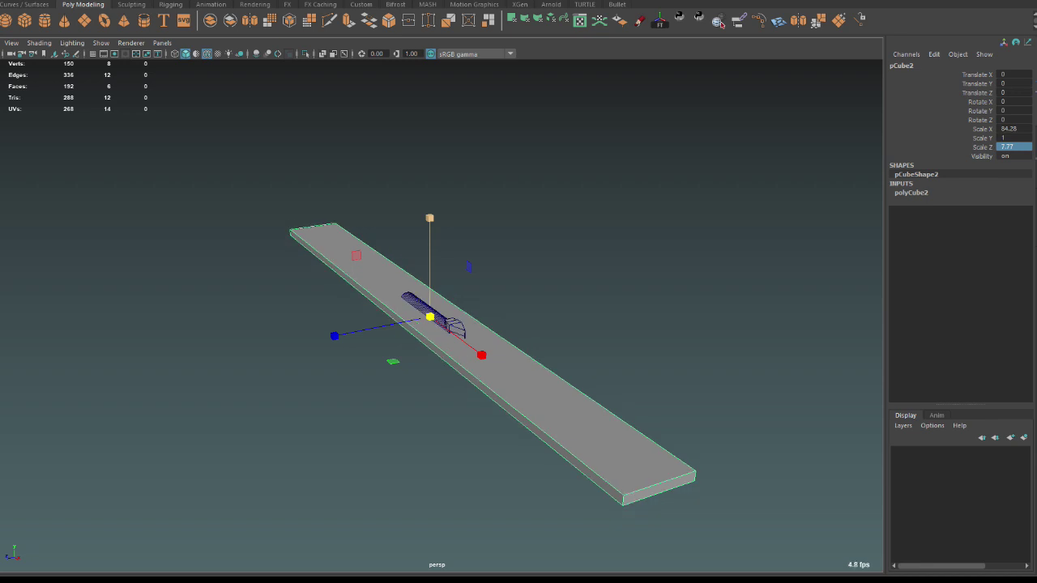
pyautogui.keyDown('alt'); pyautogui.moveTo(486, 405); pyautogui.dragTo(518, 397); pyautogui.keyUp('alt')
# Group the hull cylinder, scale the group uniformly to 4.363 and move it to X 4.046.
pyautogui.click(405, 308)
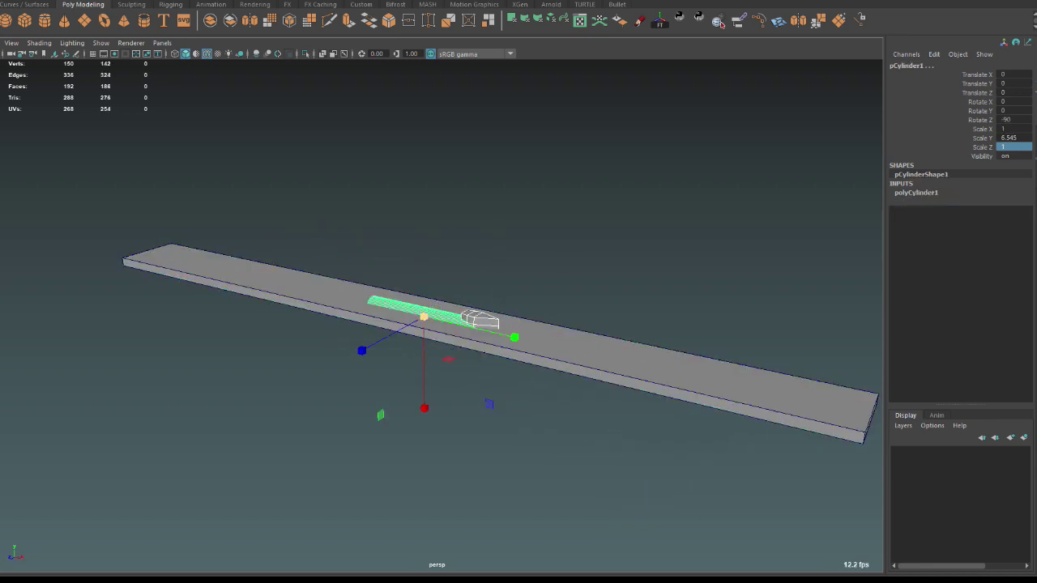
pyautogui.hotkey('ctrl', 'g')
pyautogui.press('r')
pyautogui.moveTo(423, 317); pyautogui.dragTo(567, 316)
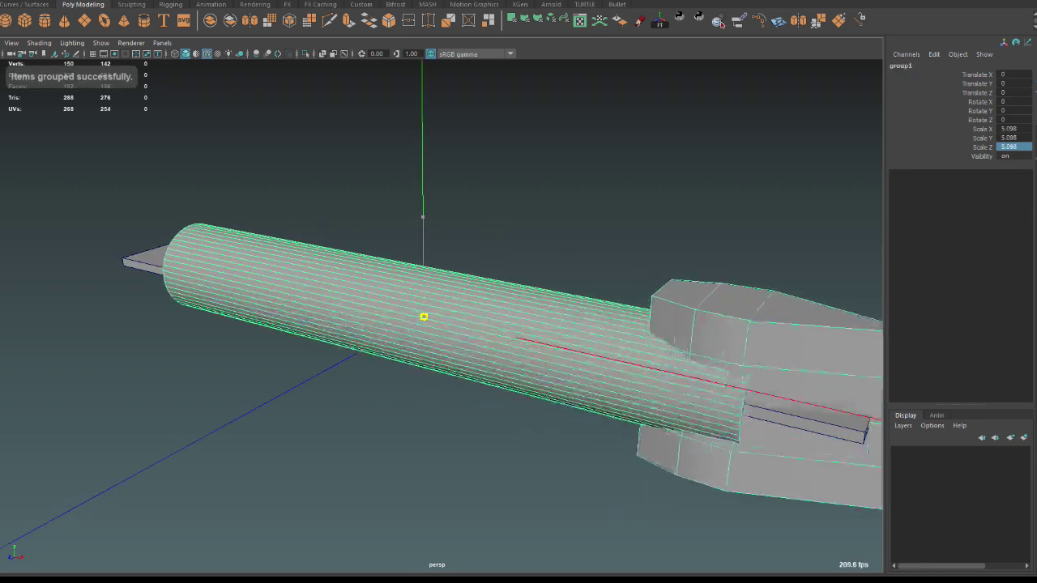
pyautogui.press('w')
pyautogui.moveTo(424, 317)
pyautogui.keyDown('alt'); pyautogui.mouseDown()
pyautogui.moveTo(486, 243)
pyautogui.moveTo(502, 308)
pyautogui.moveTo(525, 320)
pyautogui.mouseUp(); pyautogui.keyUp('alt')
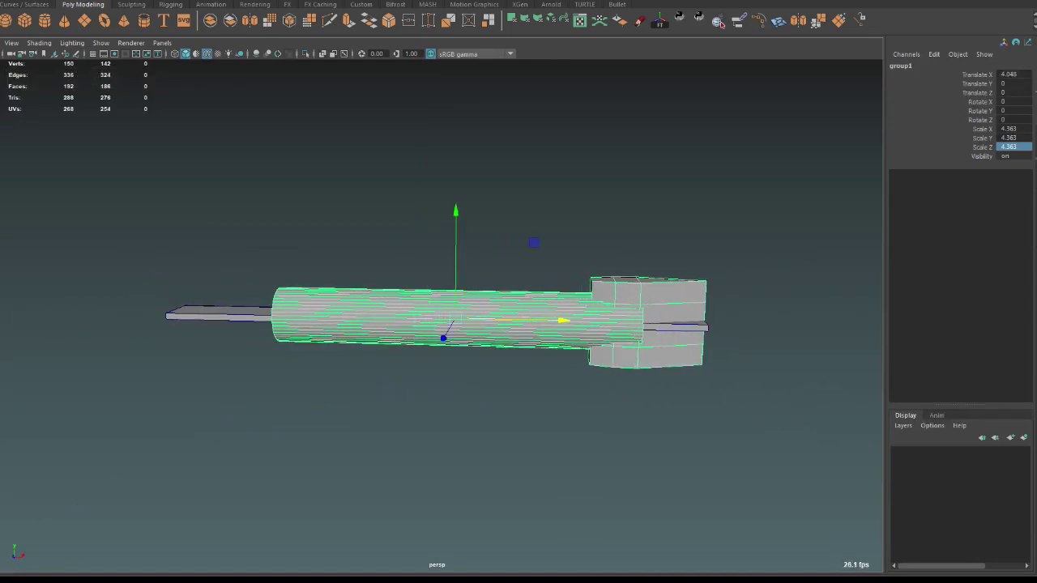
pyautogui.hotkey('alt', 'Tab')
pyautogui.hotkey('alt', 'Tab')
# Return to the T-class article and enlarge the HMS Thorn photo for reference.
pyautogui.hotkey('ctrl', 'Tab')
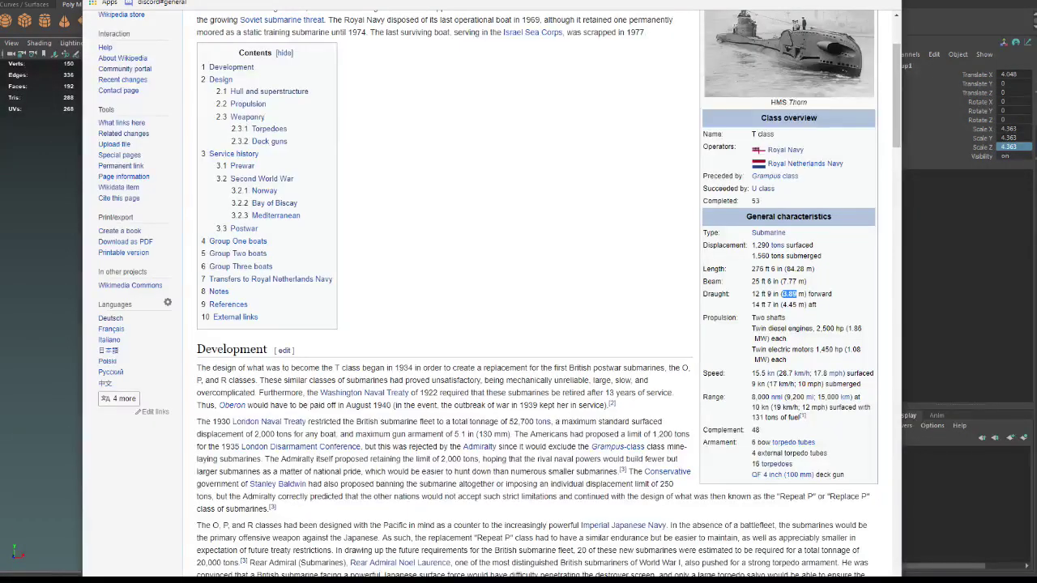
pyautogui.hotkey('ctrl', 'Tab')
pyautogui.hotkey('ctrl', 'Tab')
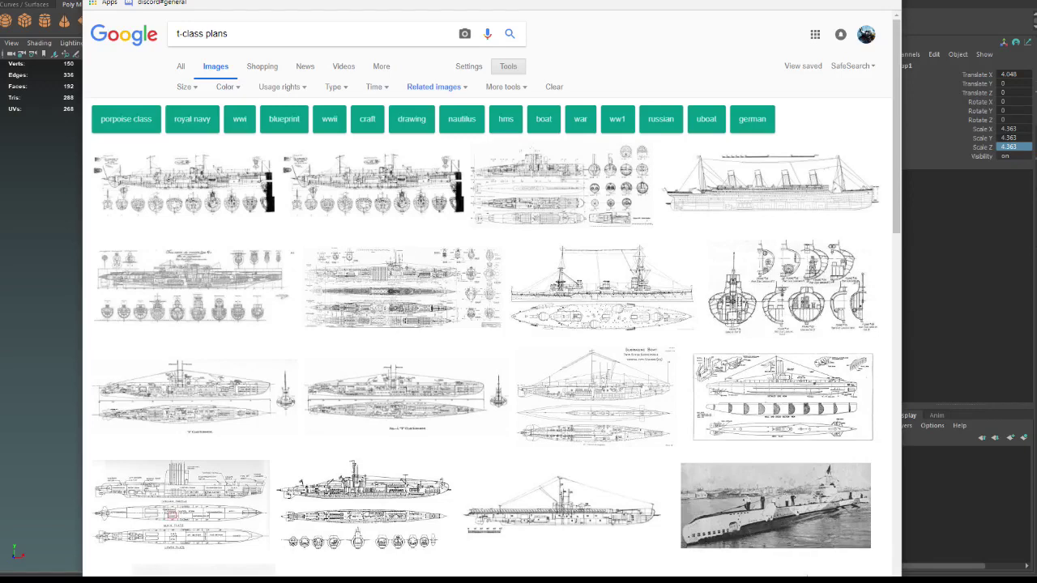
pyautogui.hotkey('ctrl', 'Tab')
pyautogui.click(789, 53)
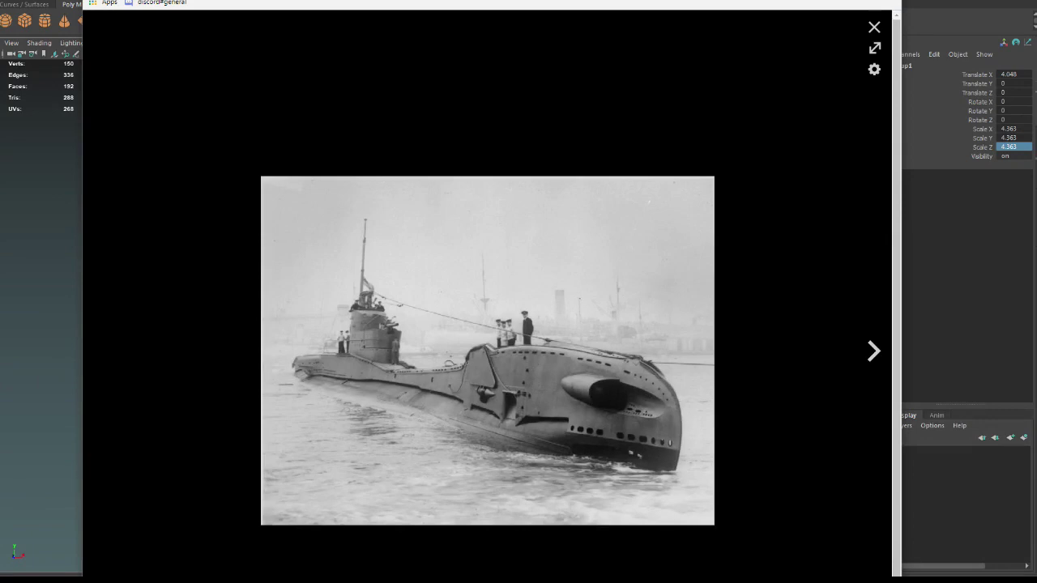
pyautogui.hotkey('alt', 'Tab')
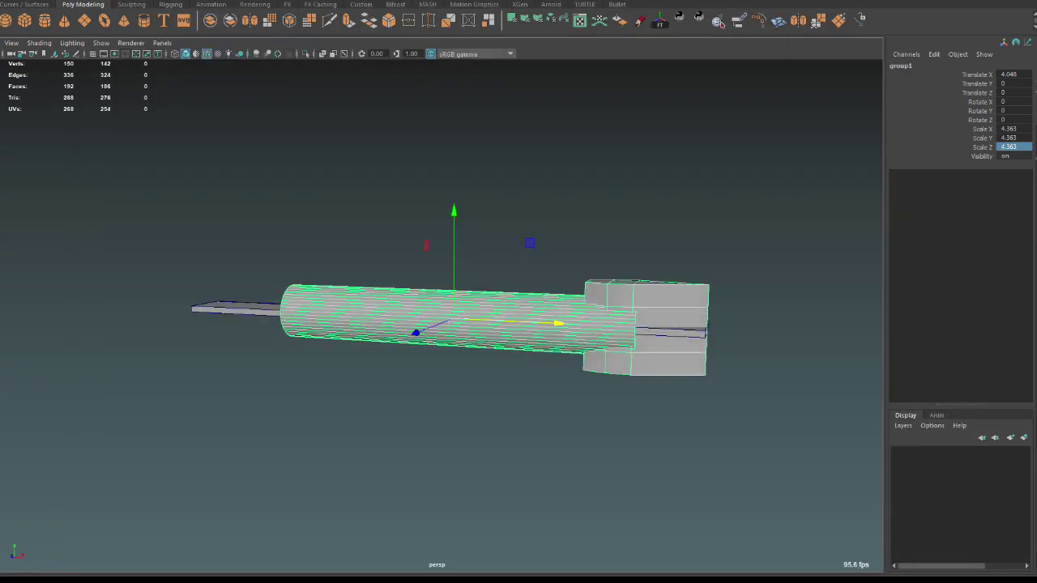
# Extrude the deck casing's end face forward along the hull.
pyautogui.hotkey('alt', 'Tab')
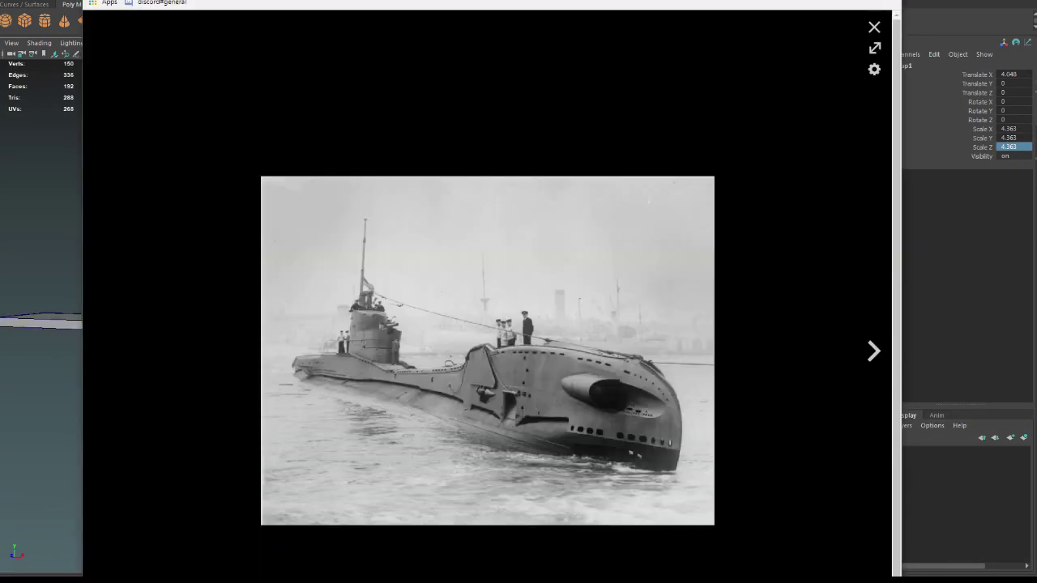
pyautogui.hotkey('alt', 'Tab')
pyautogui.rightClick(620, 278)
pyautogui.moveTo(564, 279)
pyautogui.keyDown('alt'); pyautogui.mouseDown()
pyautogui.moveTo(503, 307)
pyautogui.moveTo(559, 304)
pyautogui.mouseUp(); pyautogui.keyUp('alt')
pyautogui.click(614, 278)
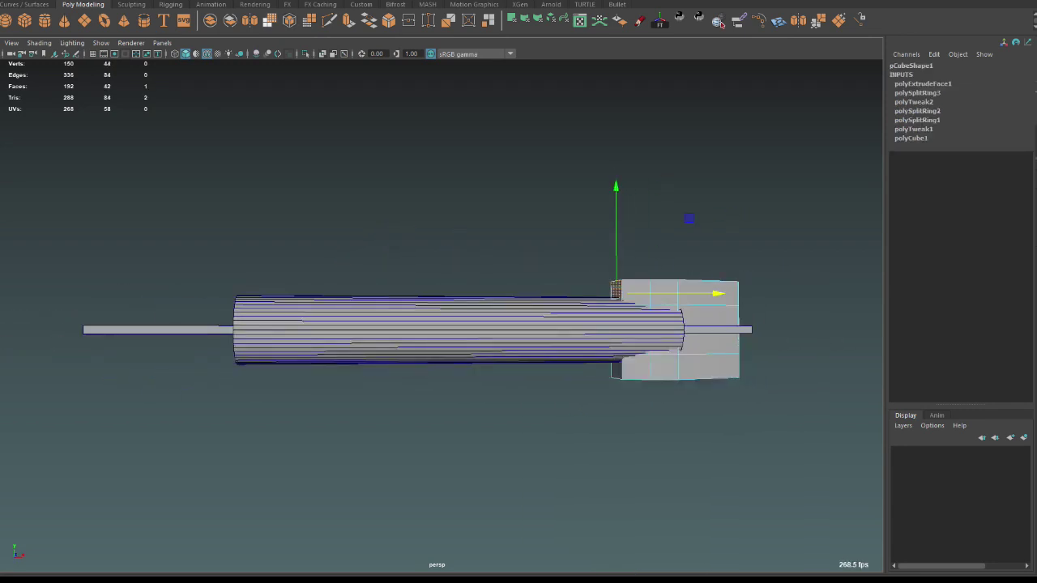
pyautogui.hotkey('ctrl', 'e')
pyautogui.moveTo(717, 293); pyautogui.dragTo(182, 290)
# Move the hull cylinder's front-end vertices forward to match the casing.
pyautogui.press('F9')
pyautogui.moveTo(142, 251); pyautogui.dragTo(272, 421)
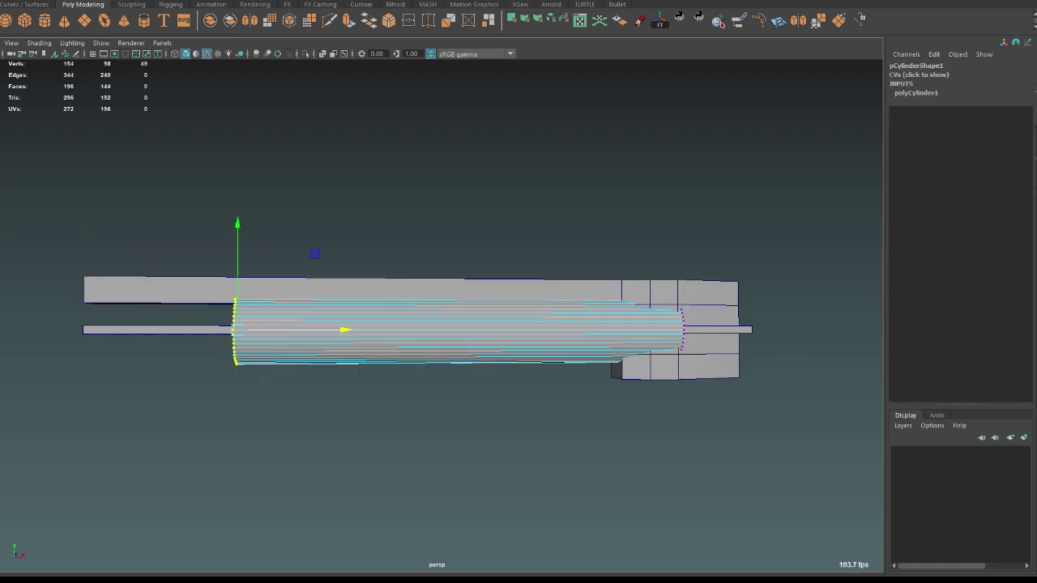
pyautogui.moveTo(348, 332)
pyautogui.mouseDown()
pyautogui.moveTo(197, 332)
pyautogui.moveTo(340, 324)
pyautogui.mouseUp()
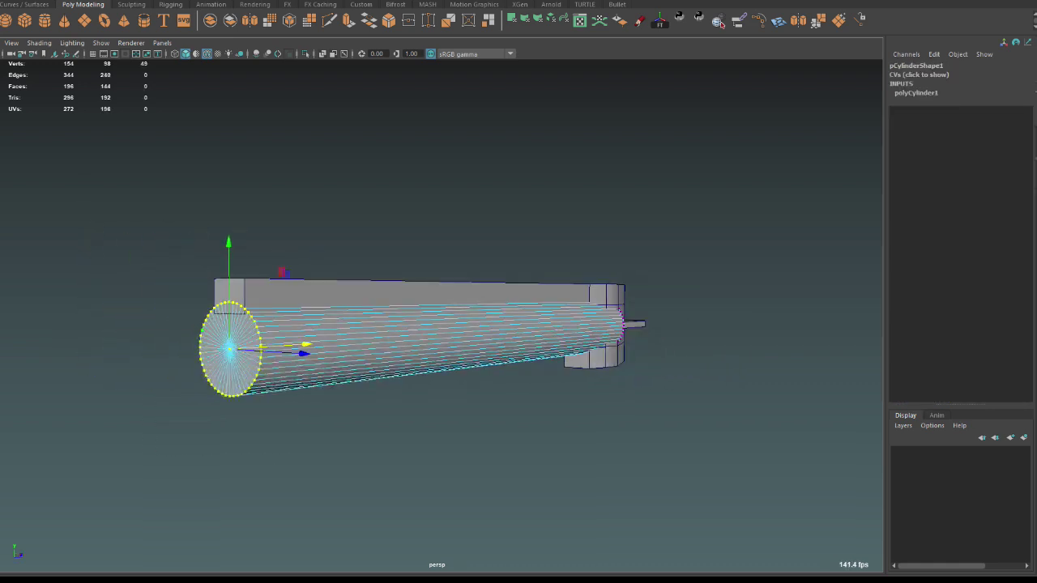
pyautogui.hotkey('alt', 'Tab')
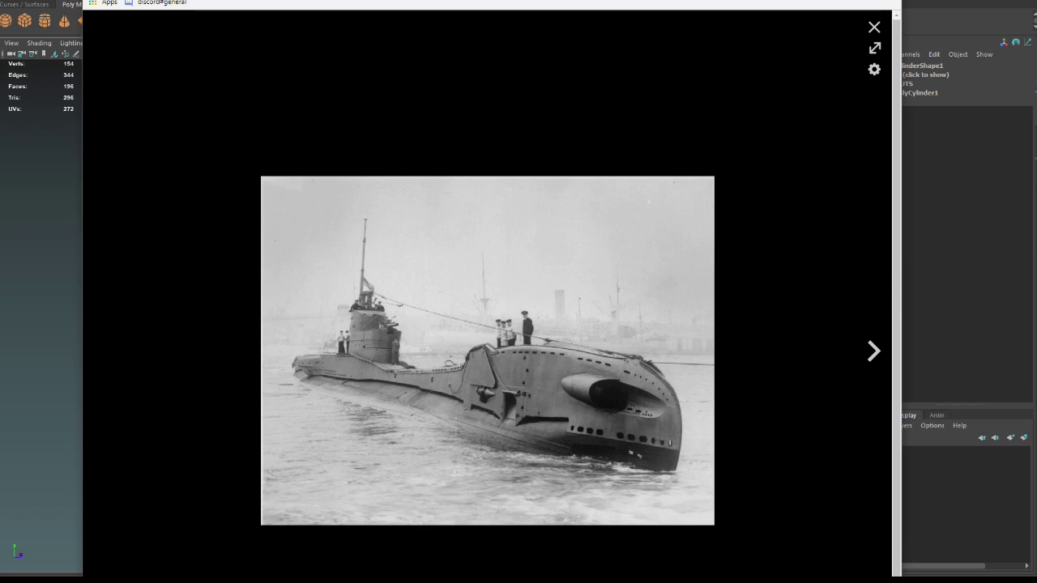
# Preview the U-boat and S-class plan images, then visit the S-class submarine source page.
pyautogui.press('Escape')
pyautogui.click(402, 288)
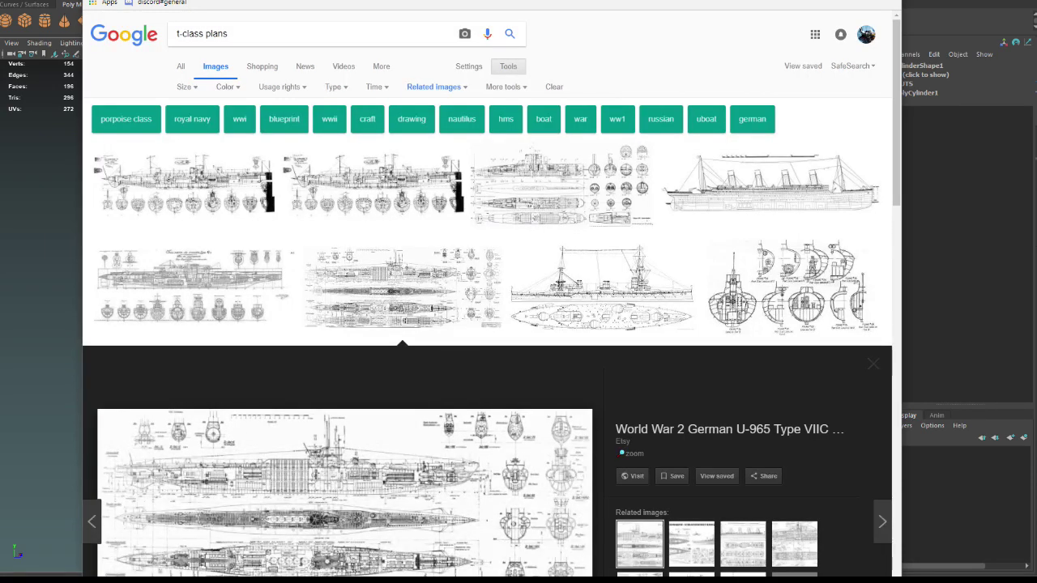
pyautogui.press('Escape')
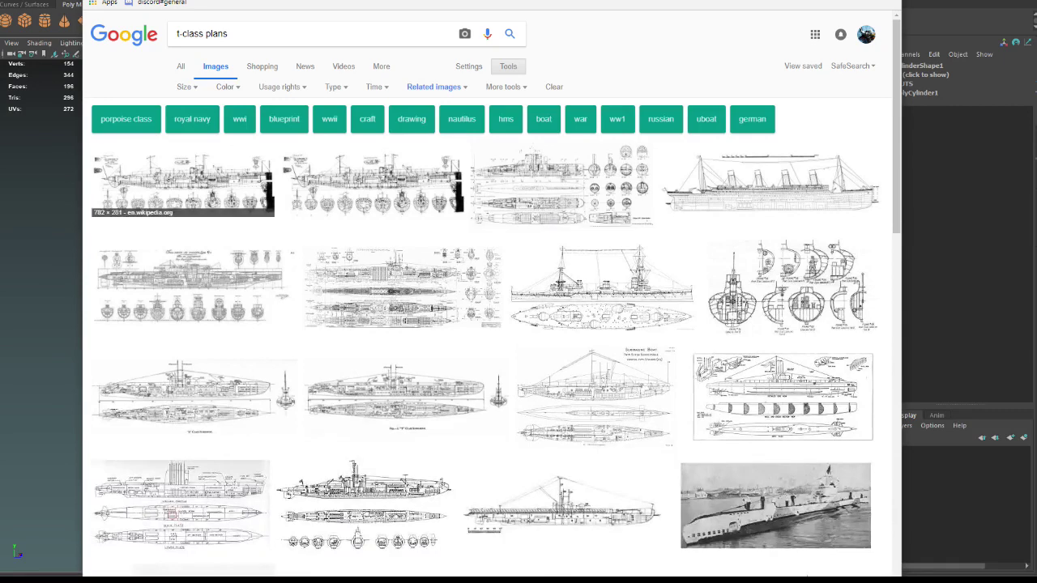
pyautogui.click(183, 183)
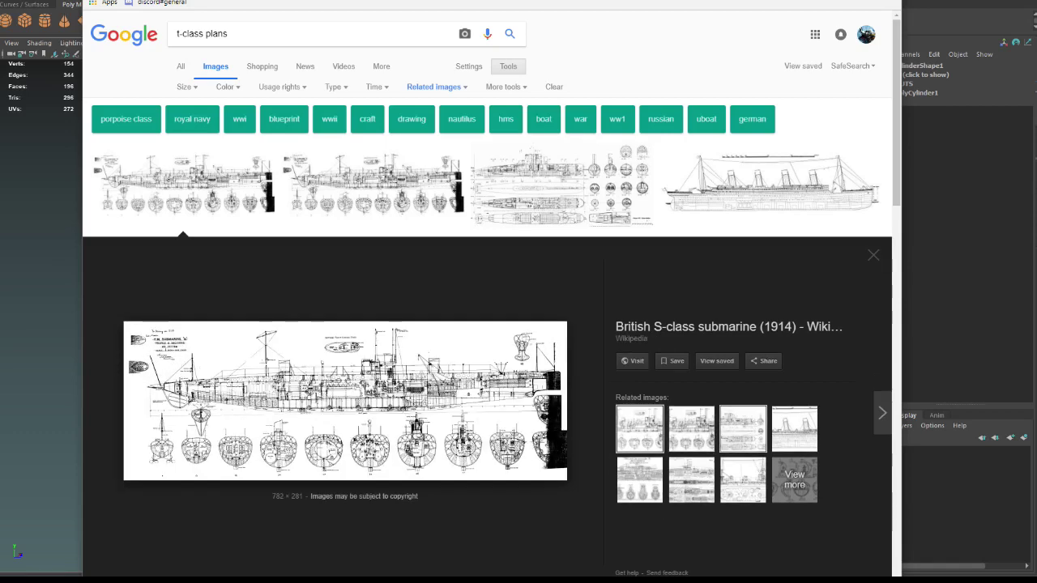
pyautogui.click(632, 360)
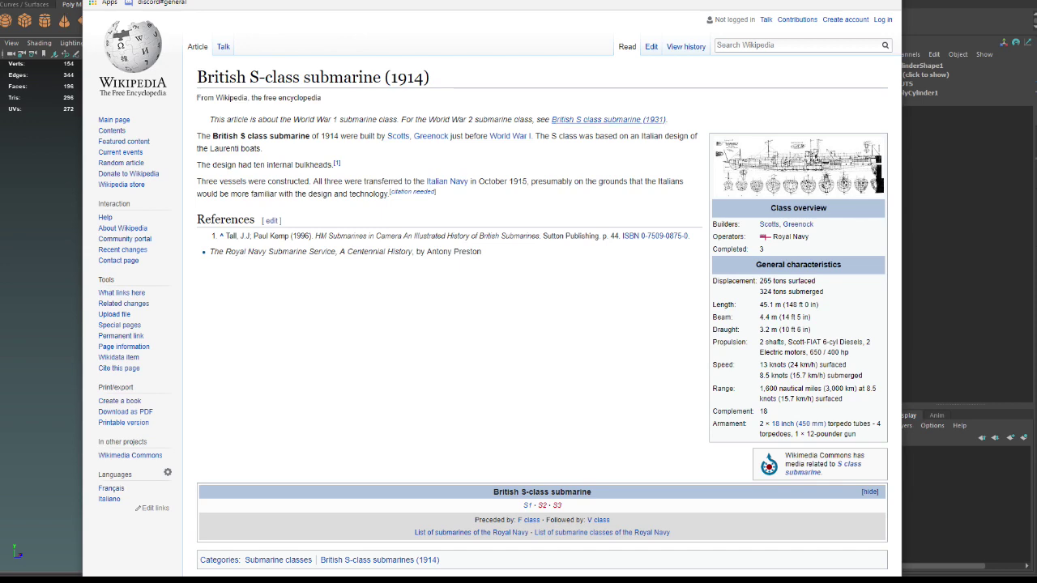
# Follow the 1931 S-class, River-class, Grampus-class and T-class submarine article links.
pyautogui.click(607, 120)
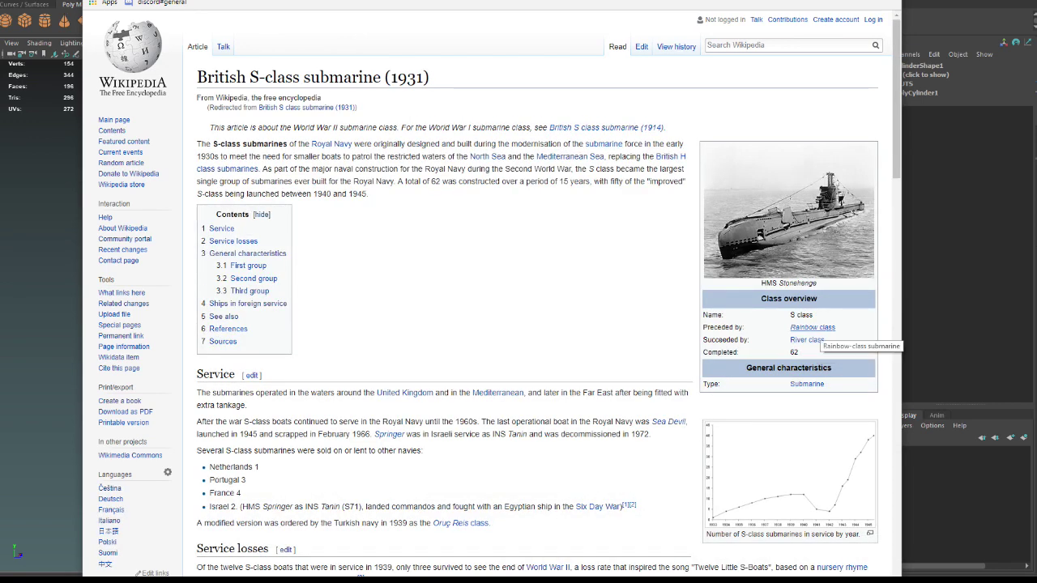
pyautogui.click(806, 340)
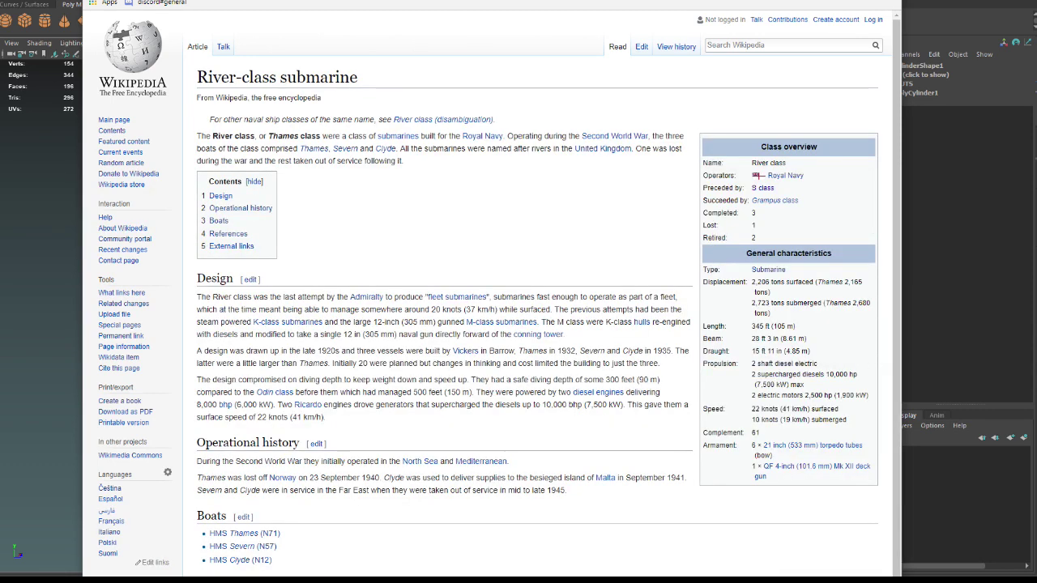
pyautogui.click(776, 200)
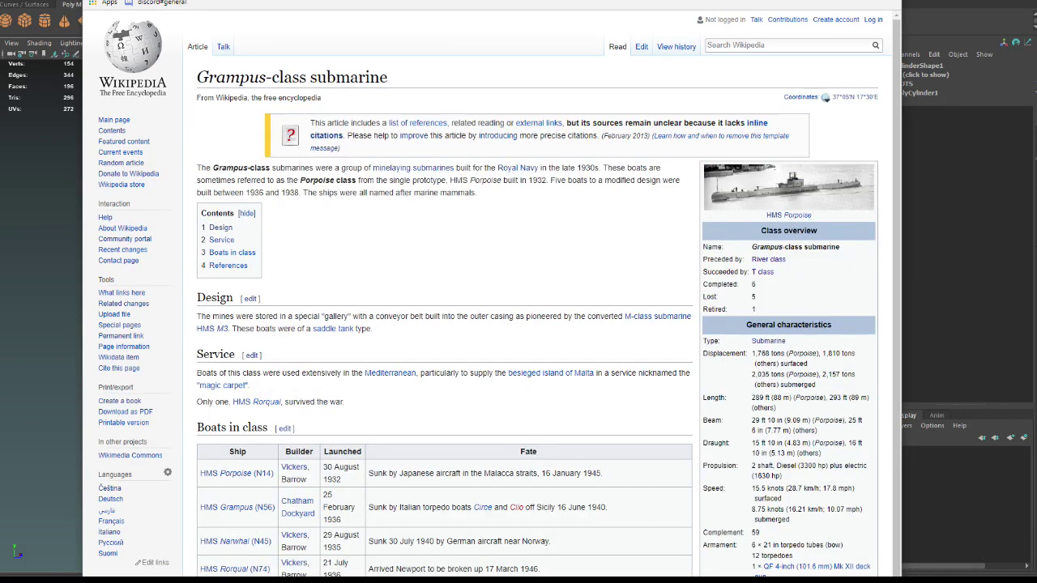
pyautogui.click(762, 271)
# Scroll through the T-class article's boat lists and Notes.
pyautogui.scroll(-5, 762, 271)
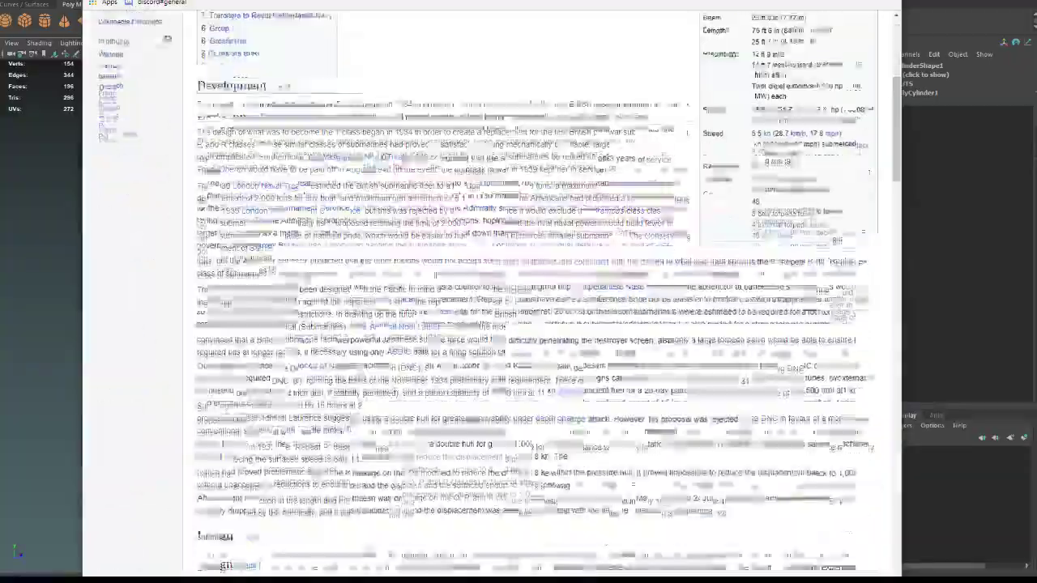
pyautogui.scroll(-5, 535, 308)
pyautogui.scroll(-5, 535, 308)
pyautogui.scroll(-5, 535, 308)
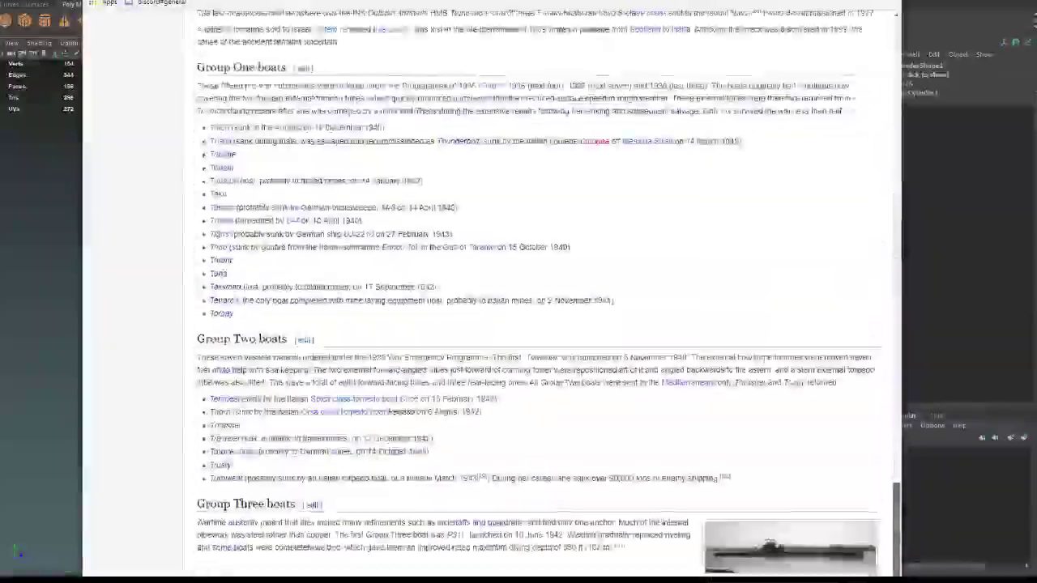
pyautogui.scroll(10, 535, 308)
pyautogui.scroll(-10, 534, 308)
pyautogui.scroll(-5, 534, 307)
pyautogui.scroll(-3, 535, 308)
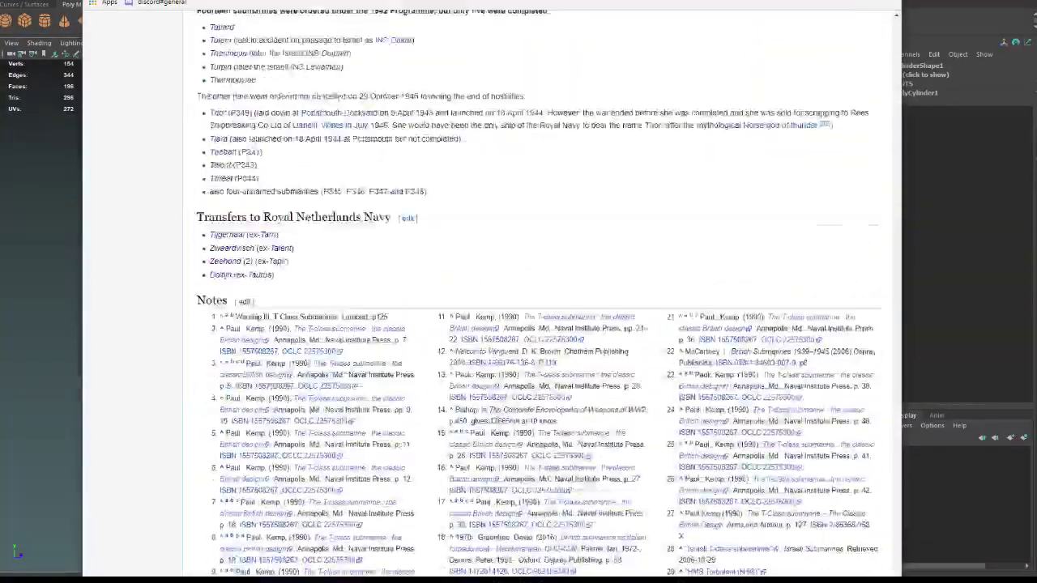
pyautogui.scroll(3, 535, 308)
pyautogui.scroll(-1, 535, 307)
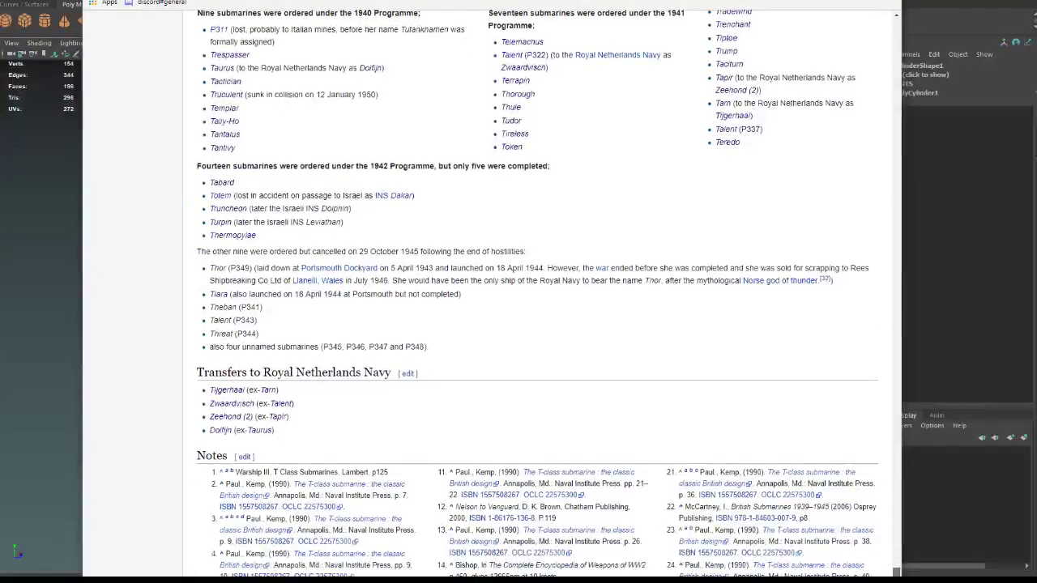
pyautogui.scroll(-2, 535, 308)
pyautogui.scroll(-1, 534, 308)
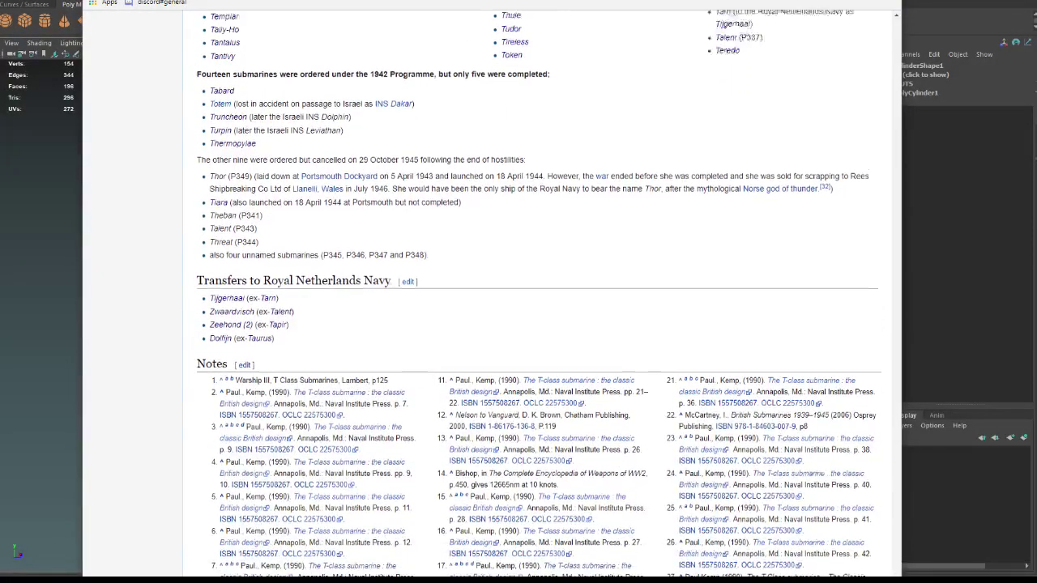
pyautogui.scroll(2, 889, 483)
pyautogui.rightClick(890, 482)
# Zoom into the Photoshop submarine reference collage and compare it with the HMS Thorn photo.
pyautogui.press('Escape')
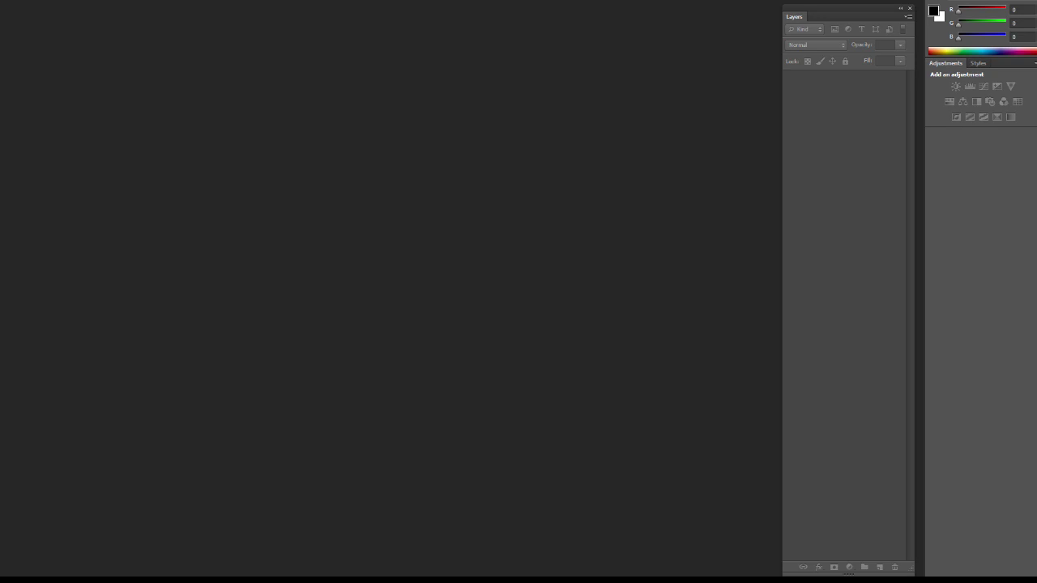
pyautogui.hotkey('ctrl', 'o')
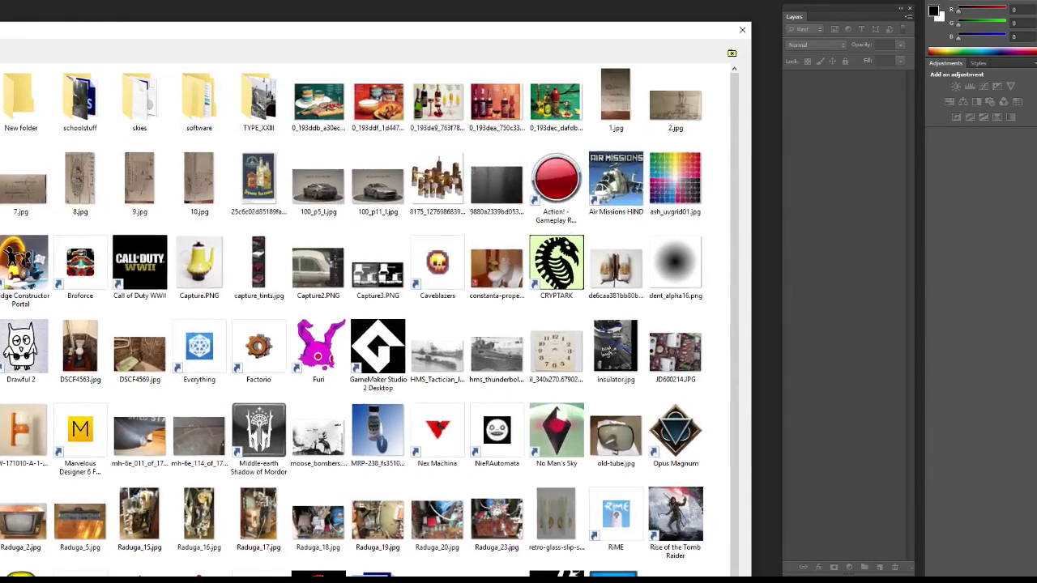
pyautogui.press('Escape')
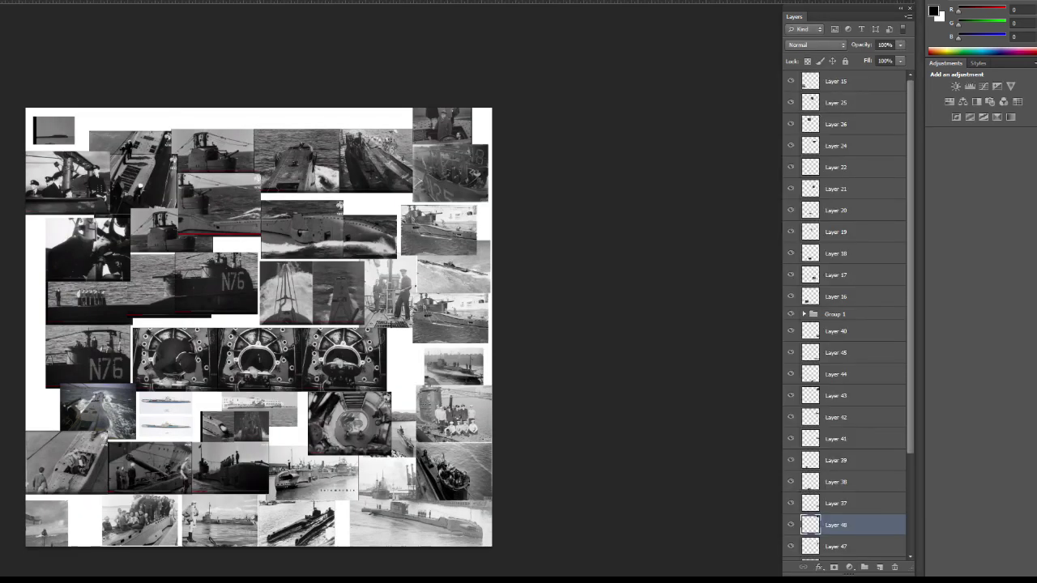
pyautogui.keyDown('alt'); pyautogui.scroll(1, 172, 342); pyautogui.keyUp('alt')
pyautogui.keyDown('alt'); pyautogui.scroll(1, 172, 343); pyautogui.keyUp('alt')
pyautogui.keyDown('alt'); pyautogui.scroll(1, 172, 343); pyautogui.keyUp('alt')
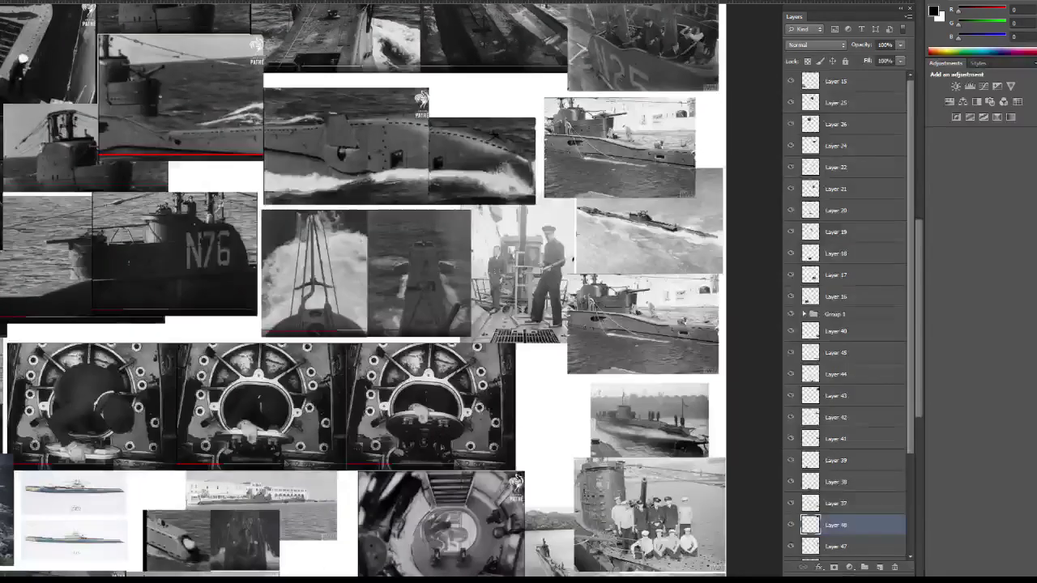
pyautogui.keyDown('alt'); pyautogui.scroll(1, 172, 342); pyautogui.keyUp('alt')
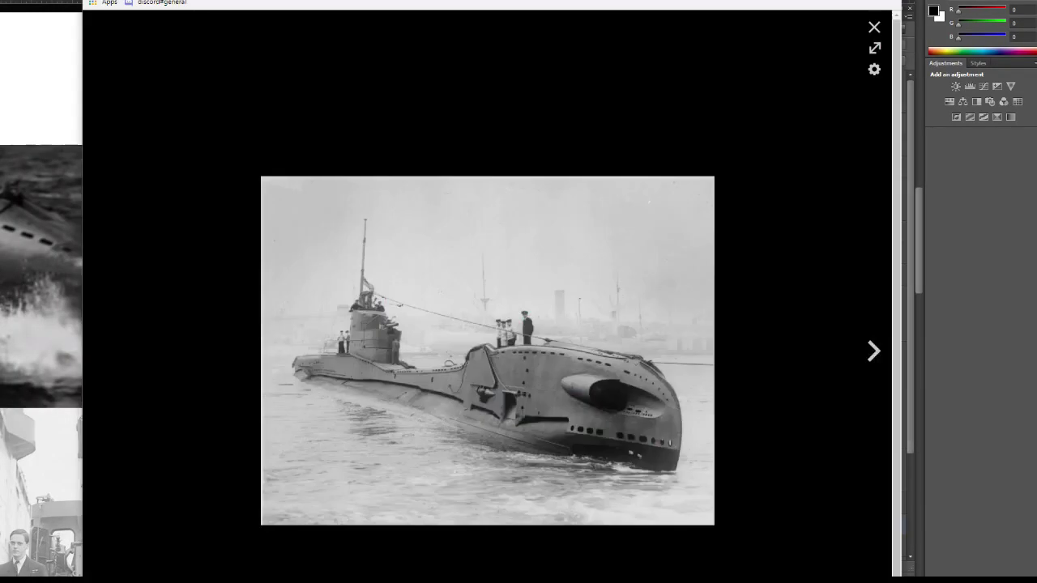
pyautogui.hotkey('alt', 'Tab')
pyautogui.hotkey('alt', 'Tab')
pyautogui.hotkey('alt', 'Tab')
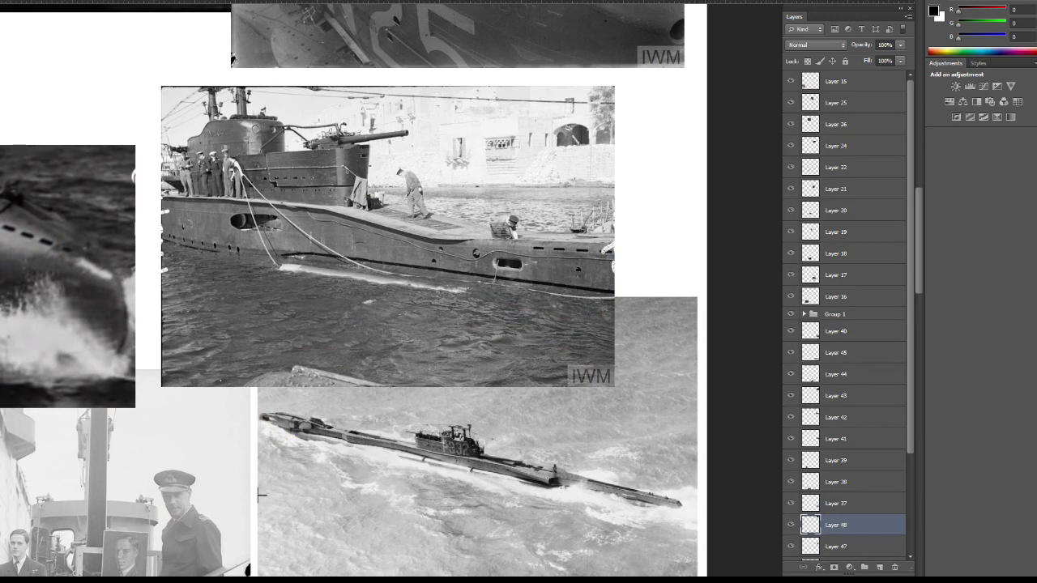
pyautogui.hotkey('alt', 'Tab')
# Select the deck casing, insert an edge loop across it, and pick a top vertex.
pyautogui.keyDown('alt'); pyautogui.moveTo(453, 454); pyautogui.dragTo(519, 454); pyautogui.keyUp('alt')
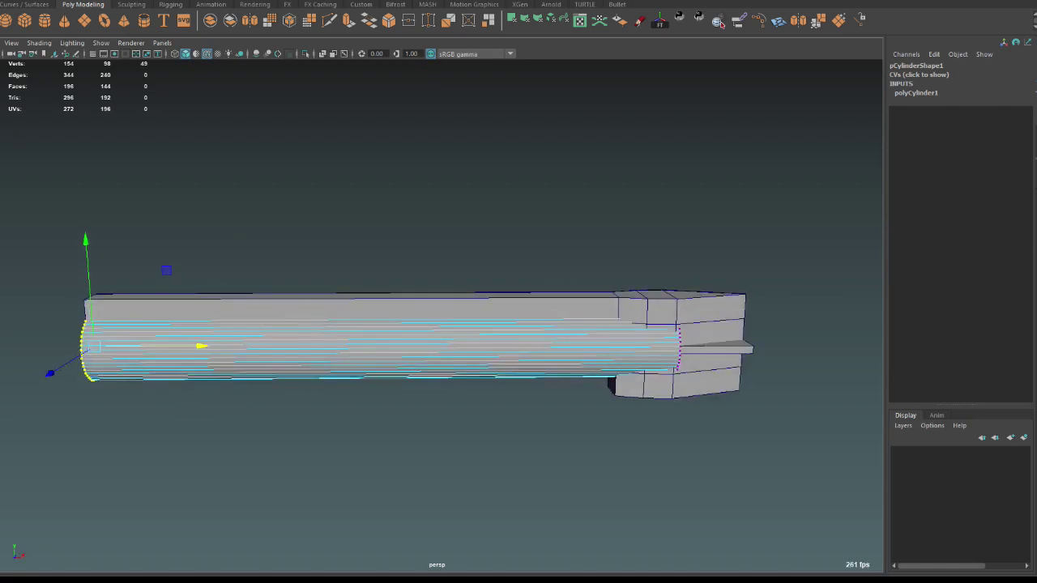
pyautogui.click(486, 486)
pyautogui.click(697, 381)
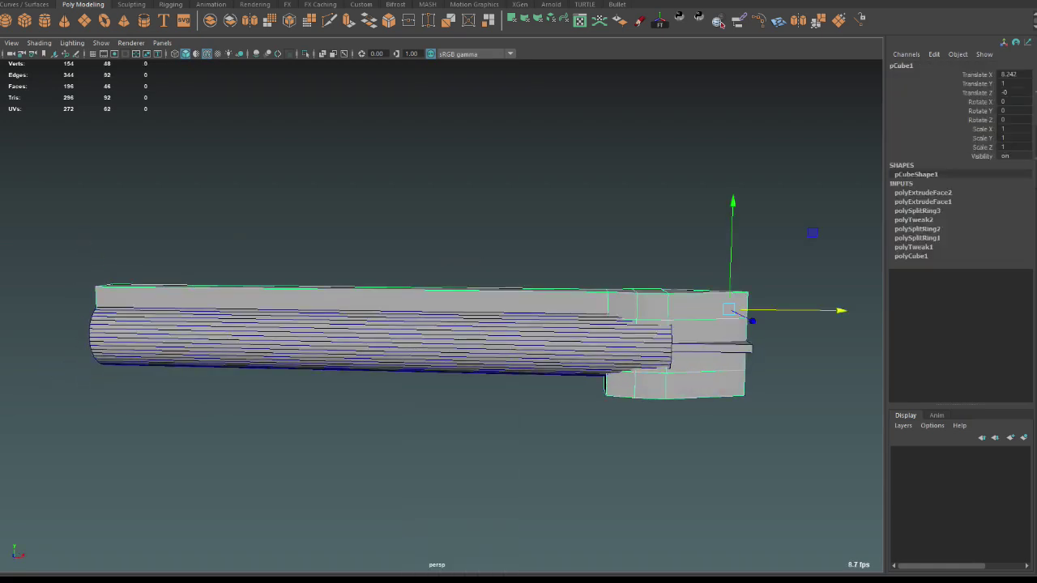
pyautogui.keyDown('shift'); pyautogui.moveTo(478, 312); pyautogui.dragTo(453, 341, button='right'); pyautogui.keyUp('shift')
pyautogui.click(613, 324)
pyautogui.moveTo(496, 308); pyautogui.dragTo(611, 309, button='right')
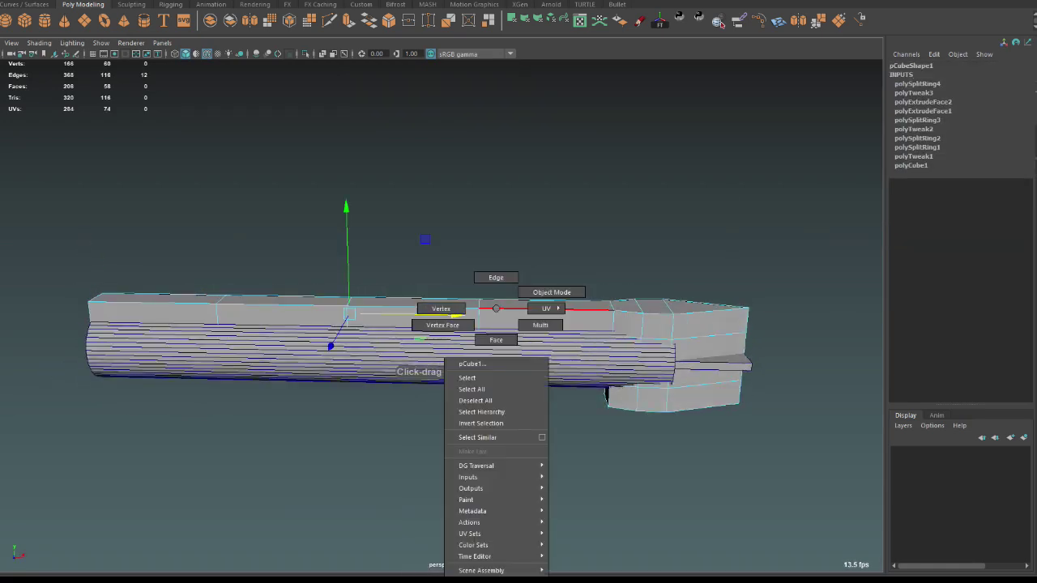
pyautogui.click(463, 271)
pyautogui.keyDown('alt'); pyautogui.moveTo(463, 271); pyautogui.dragTo(486, 243); pyautogui.keyUp('alt')
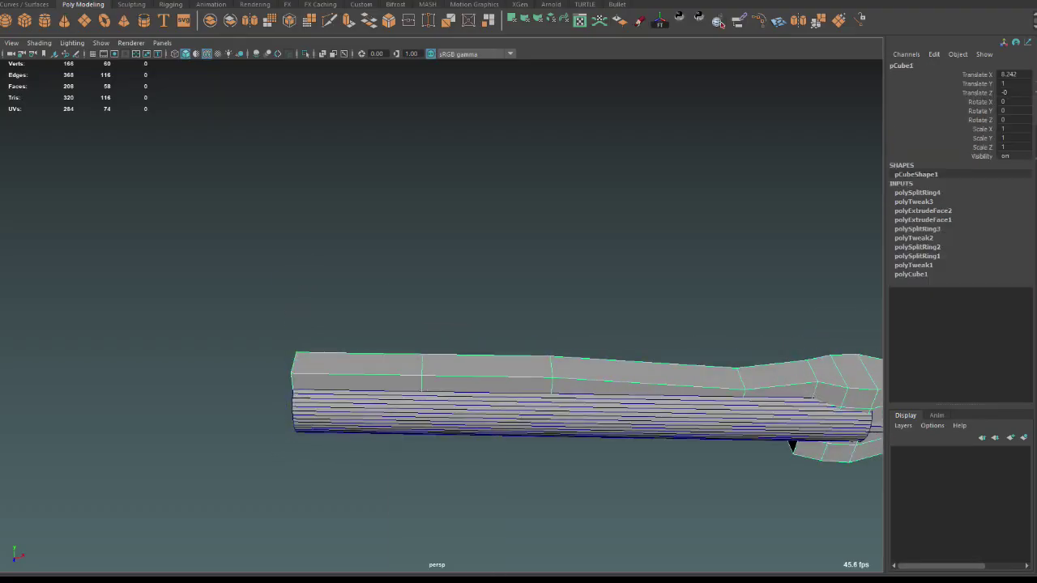
# Add another edge loop and select vertex loops along the casing to widen its middle.
pyautogui.click(486, 377)
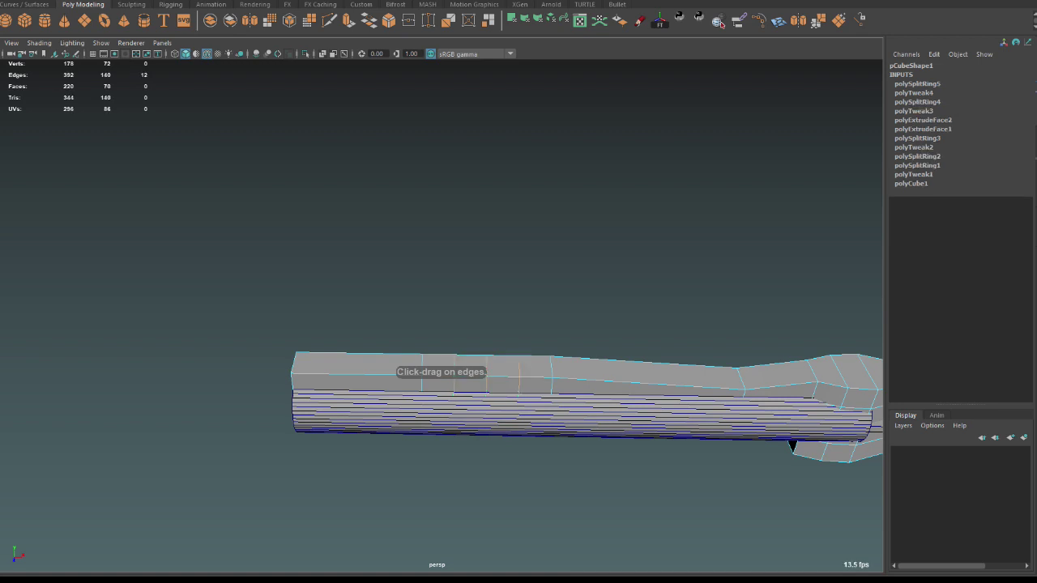
pyautogui.moveTo(486, 376); pyautogui.dragTo(441, 364, button='right')
pyautogui.moveTo(472, 321)
pyautogui.mouseDown()
pyautogui.moveTo(494, 442)
pyautogui.moveTo(478, 430)
pyautogui.mouseUp()
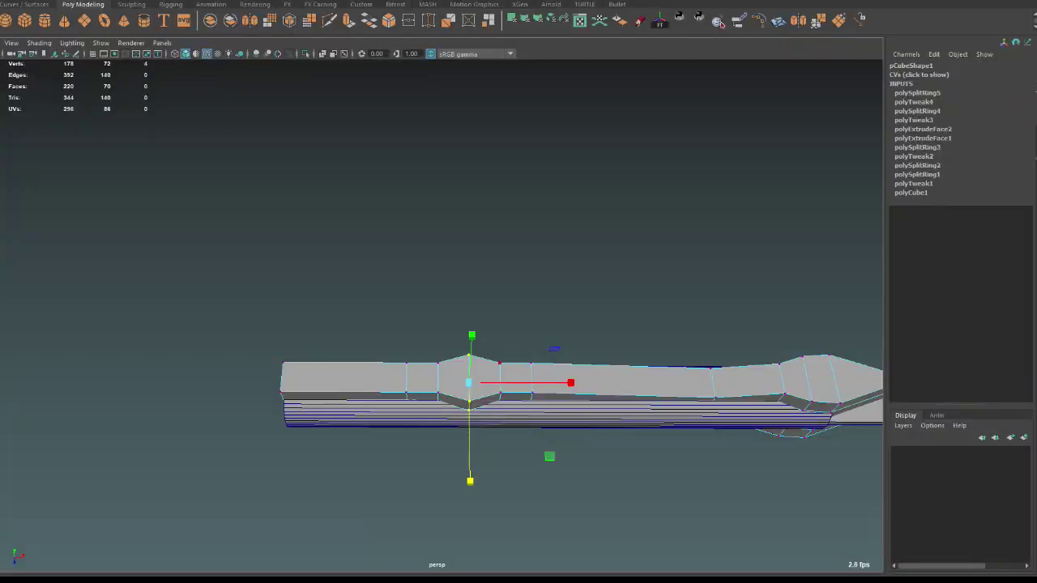
pyautogui.moveTo(475, 373); pyautogui.dragTo(442, 366, button='right')
pyautogui.moveTo(490, 344); pyautogui.dragTo(541, 437)
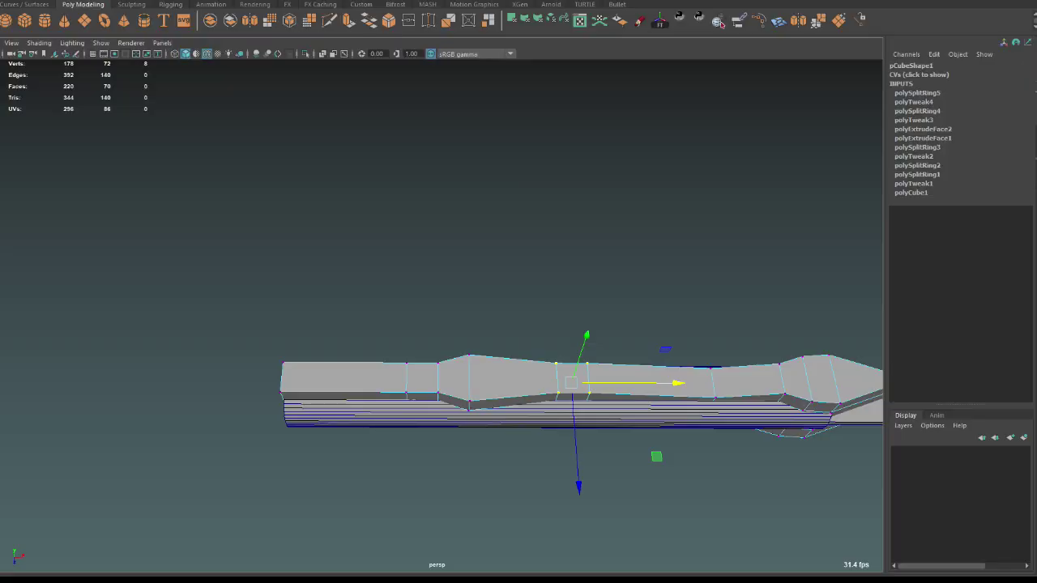
pyautogui.moveTo(230, 301)
pyautogui.mouseDown()
pyautogui.moveTo(359, 498)
pyautogui.moveTo(486, 421)
pyautogui.moveTo(421, 454)
pyautogui.mouseUp()
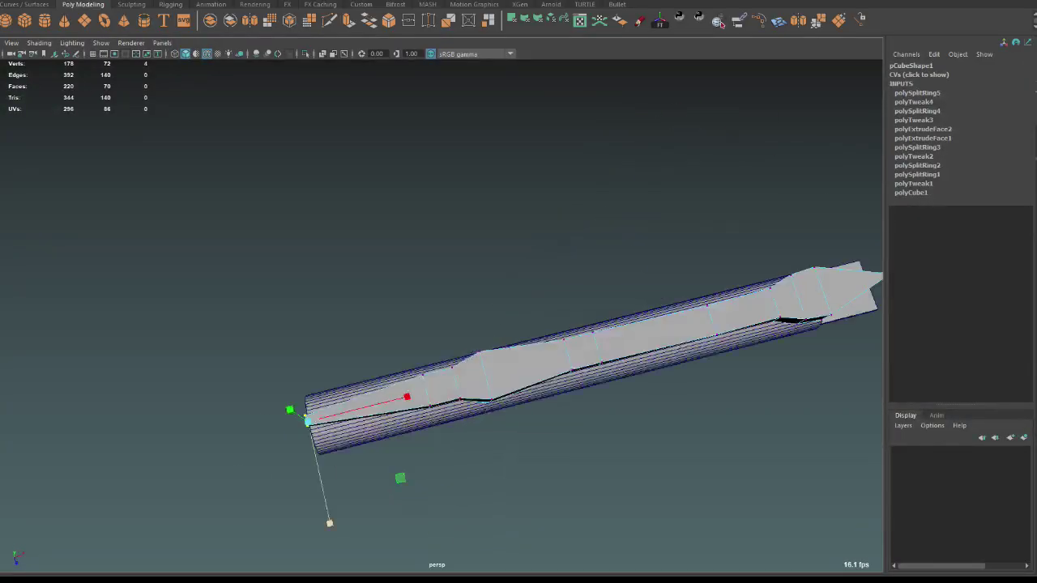
# Slide the casing's end vertices along the hull and lower top-edge vertices into a sloped step.
pyautogui.moveTo(387, 383); pyautogui.dragTo(508, 387)
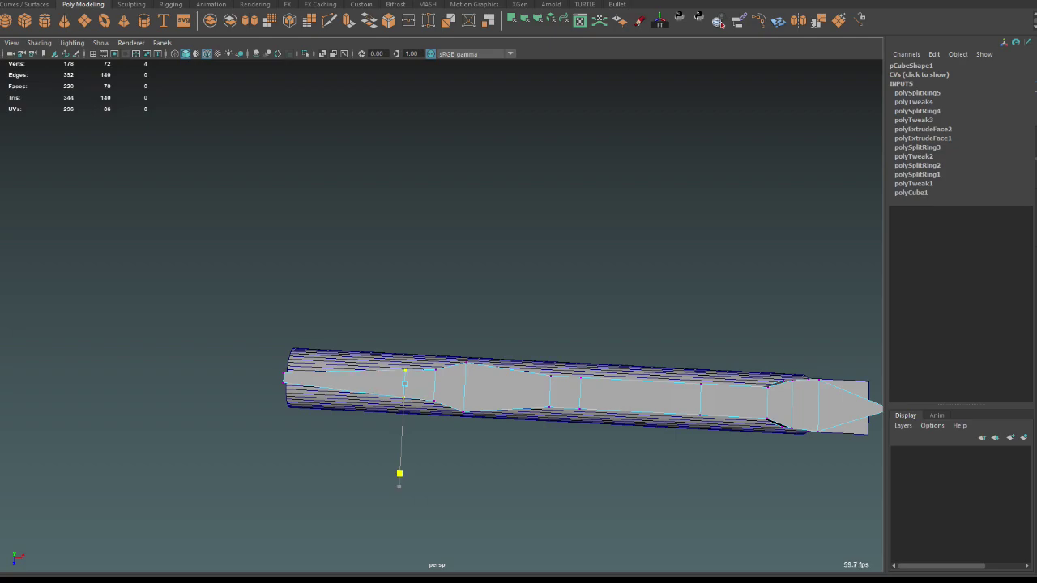
pyautogui.keyDown('alt'); pyautogui.moveTo(404, 383); pyautogui.dragTo(519, 381); pyautogui.keyUp('alt')
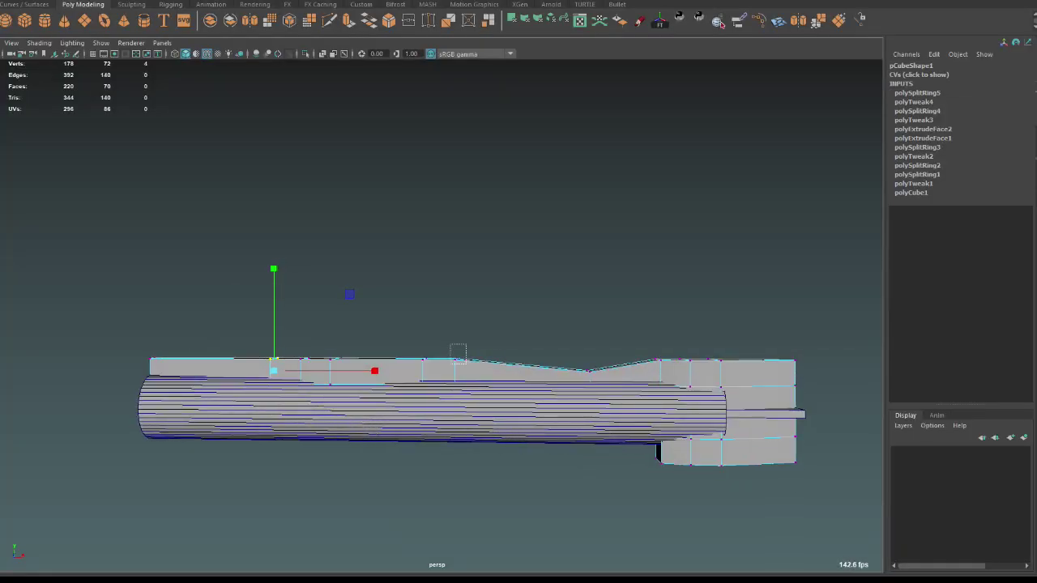
pyautogui.click(458, 361)
pyautogui.moveTo(456, 356); pyautogui.dragTo(456, 369)
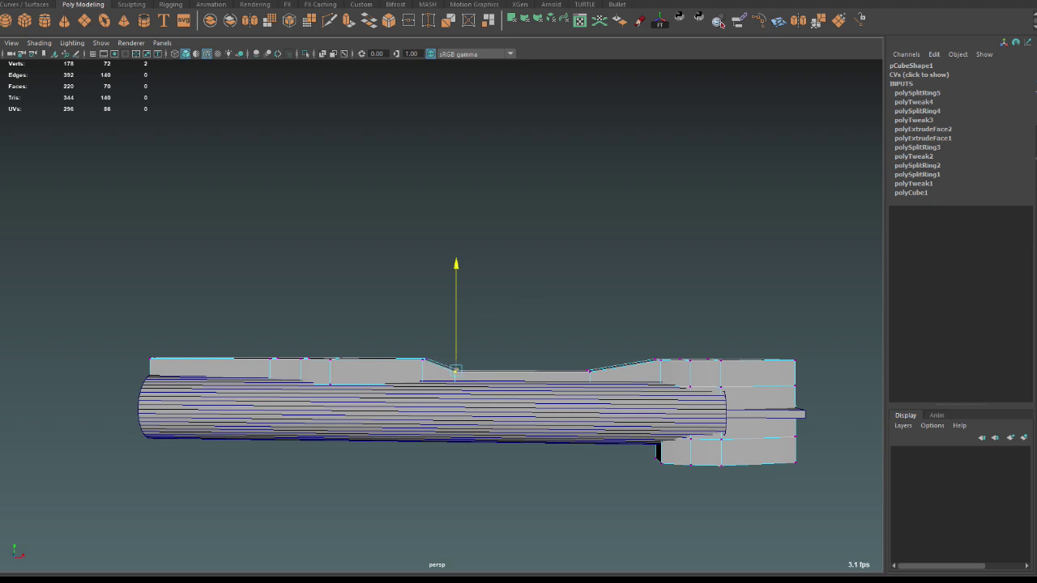
pyautogui.moveTo(597, 335); pyautogui.dragTo(562, 374)
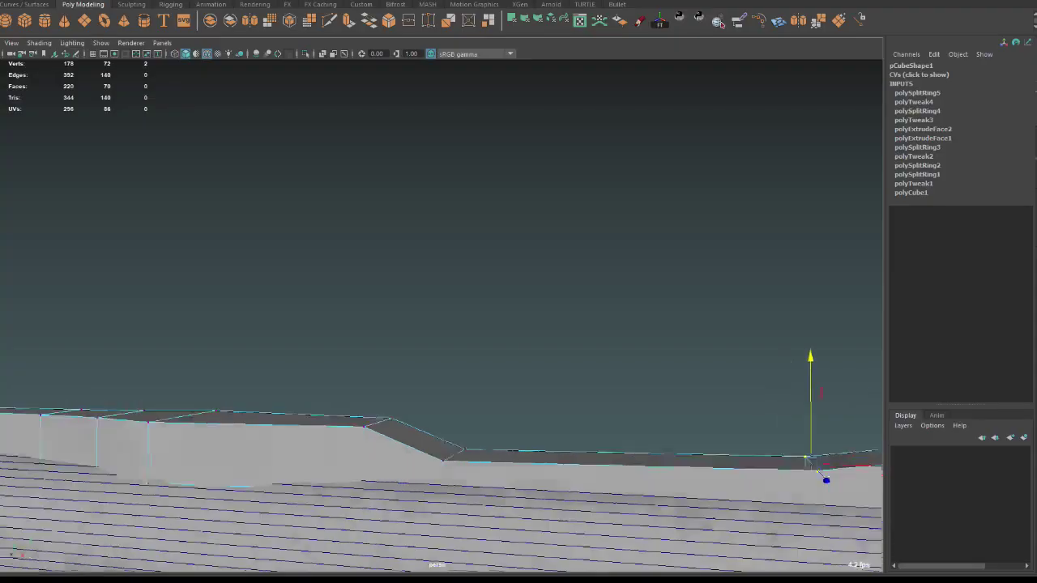
pyautogui.moveTo(371, 376); pyautogui.dragTo(433, 565)
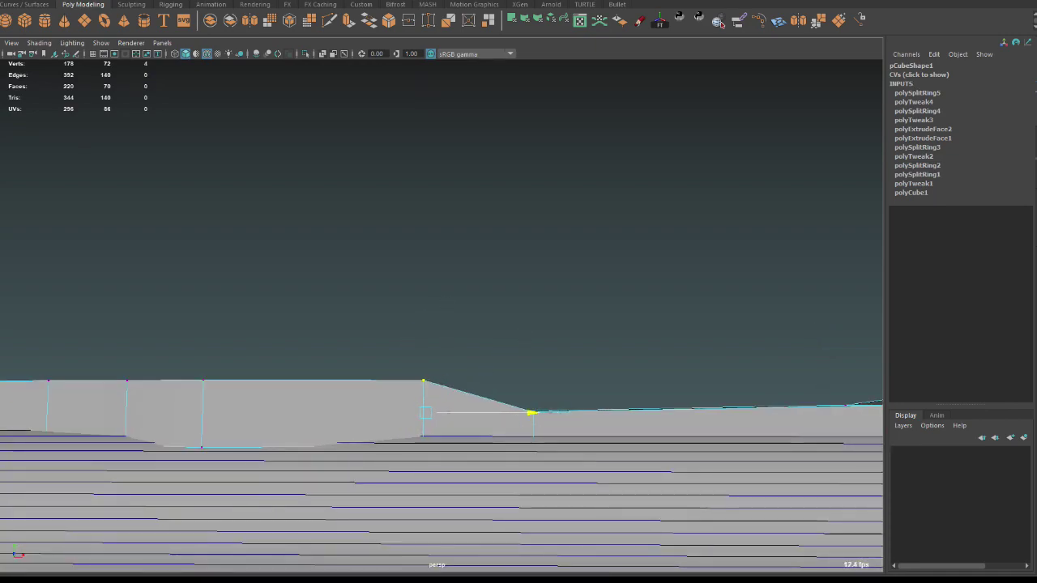
# Orbit to check the raised casing stretch, select another vertex, and return to the reference collage.
pyautogui.keyDown('alt'); pyautogui.moveTo(486, 324); pyautogui.dragTo(421, 421); pyautogui.keyUp('alt')
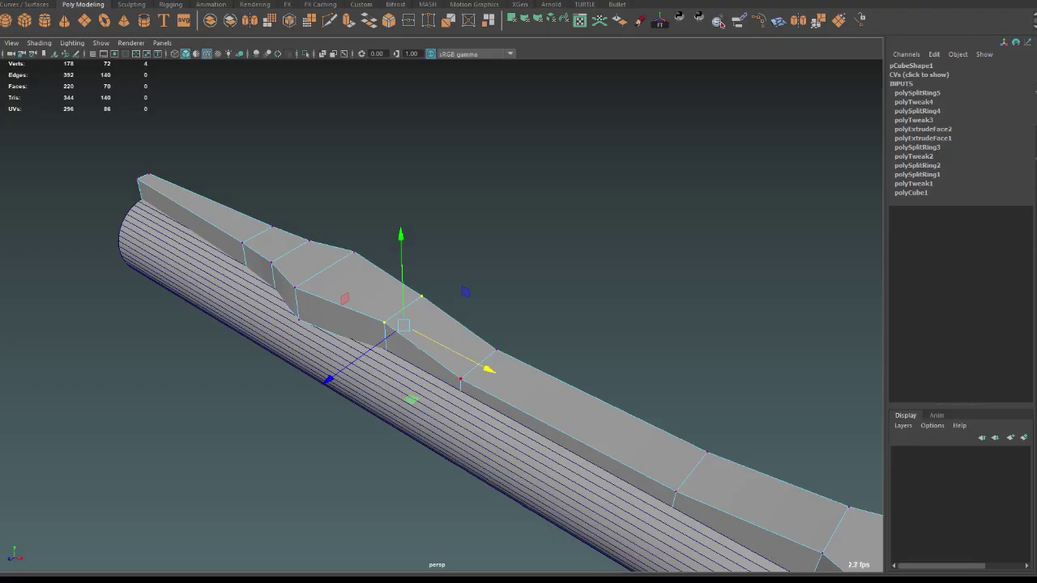
pyautogui.keyDown('alt'); pyautogui.moveTo(437, 324); pyautogui.dragTo(453, 292); pyautogui.keyUp('alt')
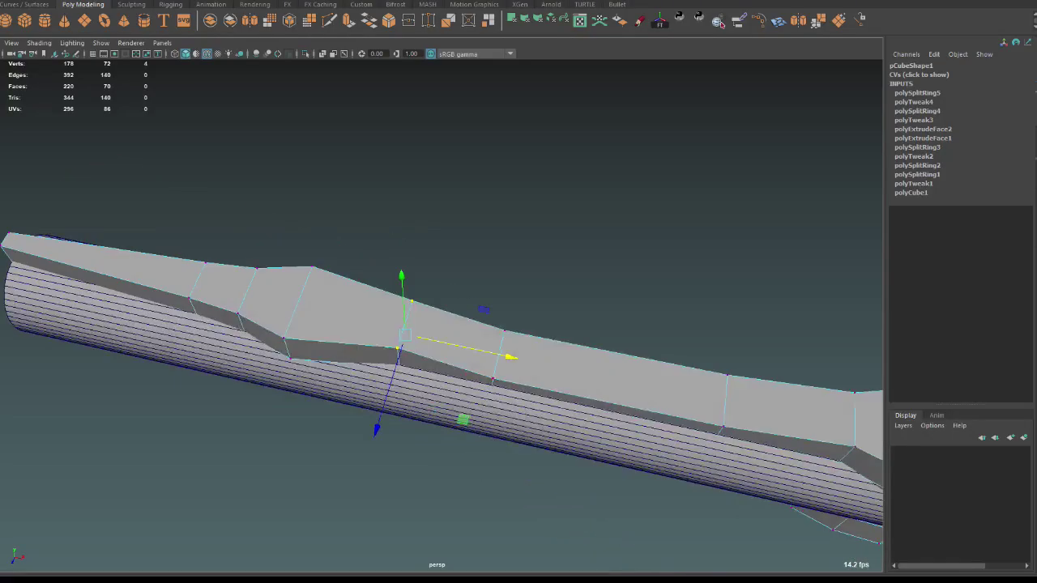
pyautogui.click(405, 335)
pyautogui.press('w')
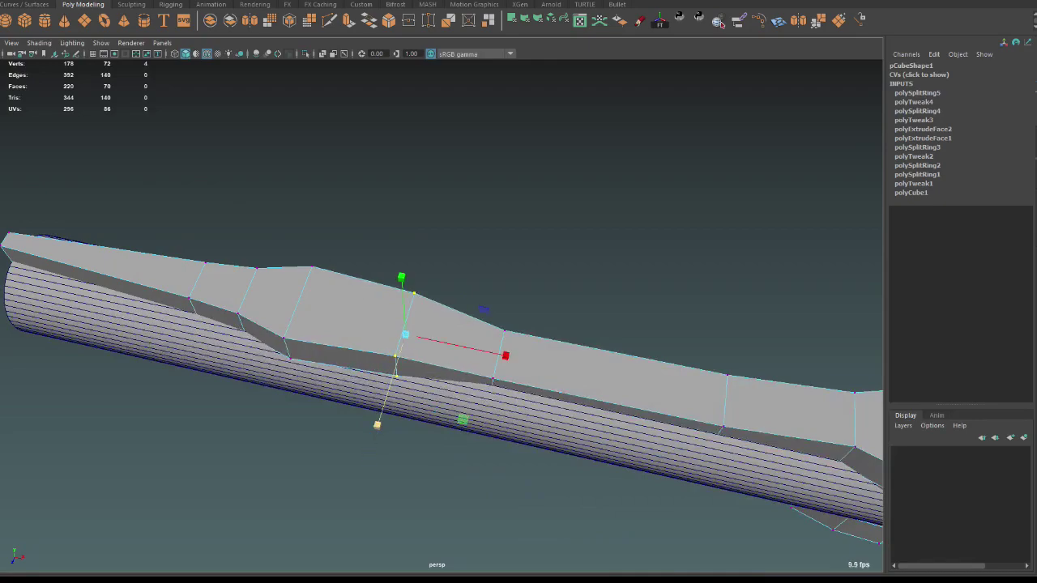
pyautogui.hotkey('alt', 'Tab')
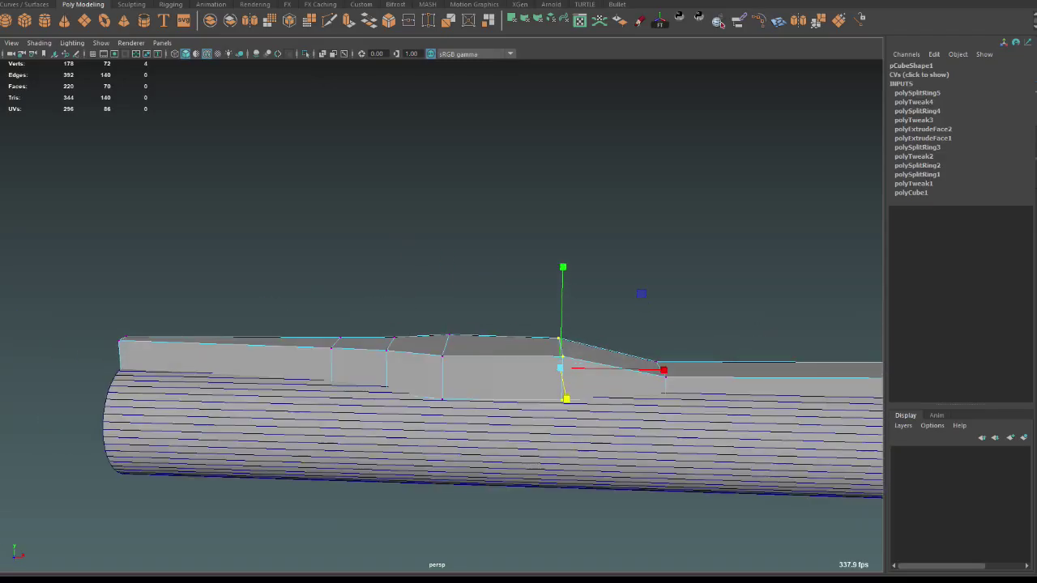
pyautogui.moveTo(282, 284); pyautogui.dragTo(395, 406)
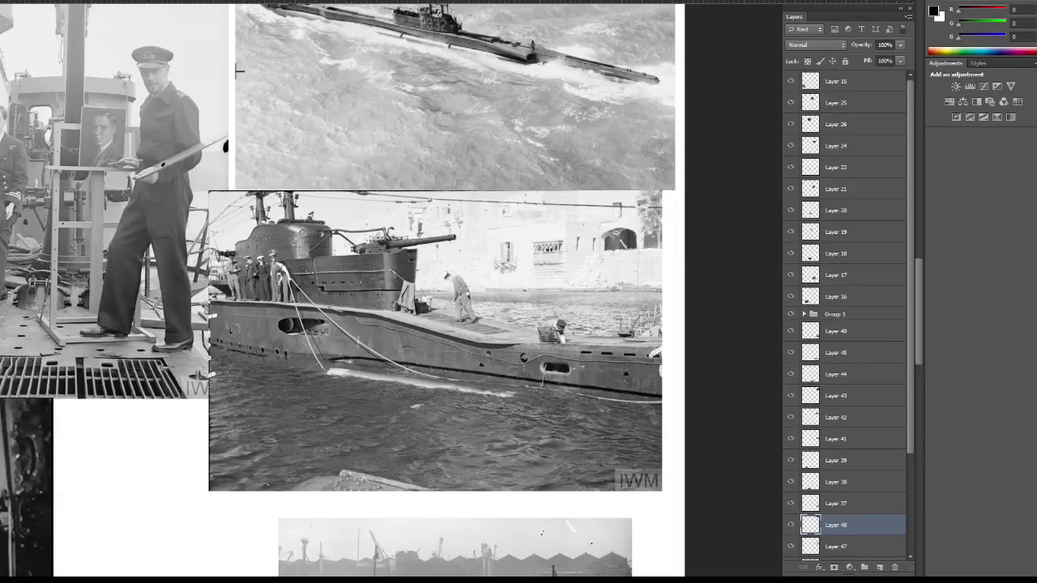
# Go to the t-class plans image results and step through previews back to Type 205.
pyautogui.hotkey('alt', 'Tab')
pyautogui.hotkey('ctrl', 'Tab')
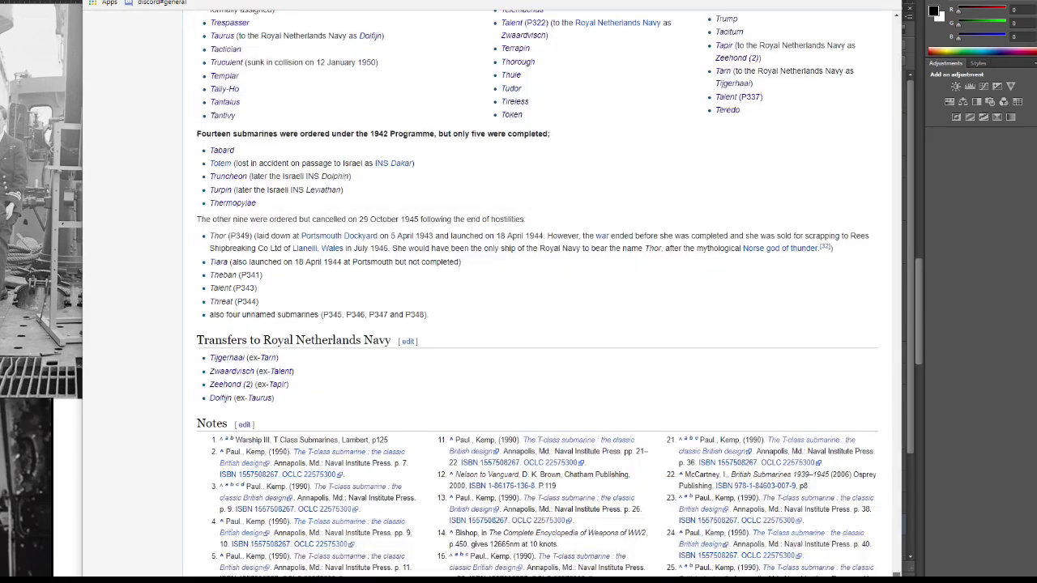
pyautogui.hotkey('ctrl', 'Tab')
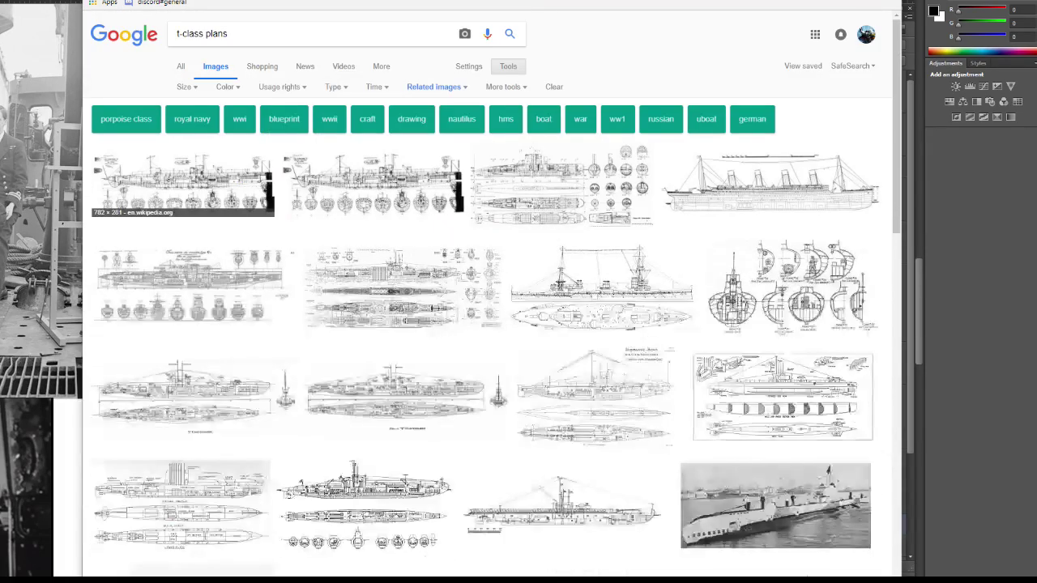
pyautogui.press('Right')
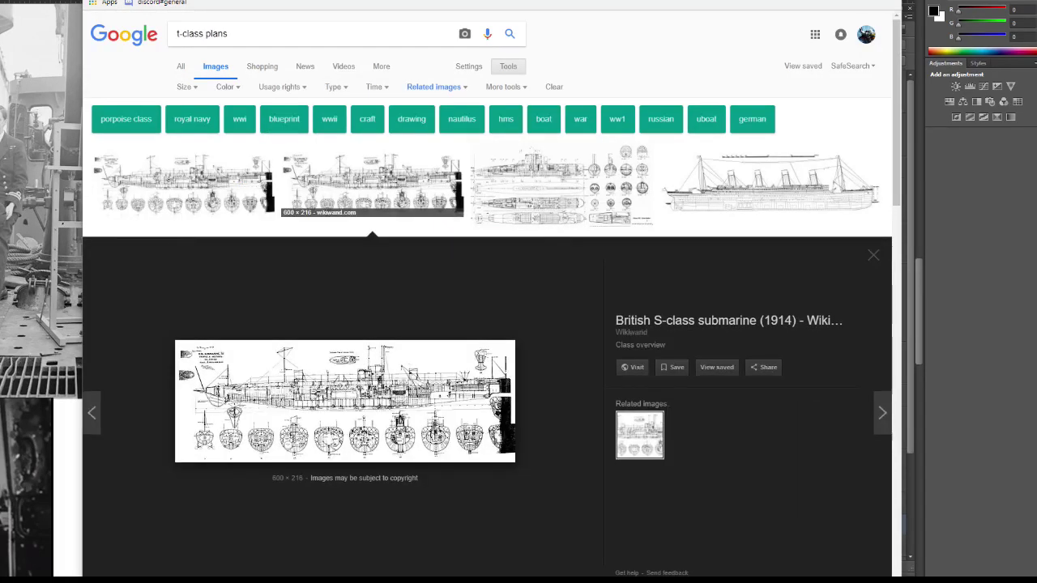
pyautogui.press('Right')
pyautogui.press('Right')
pyautogui.press('Left')
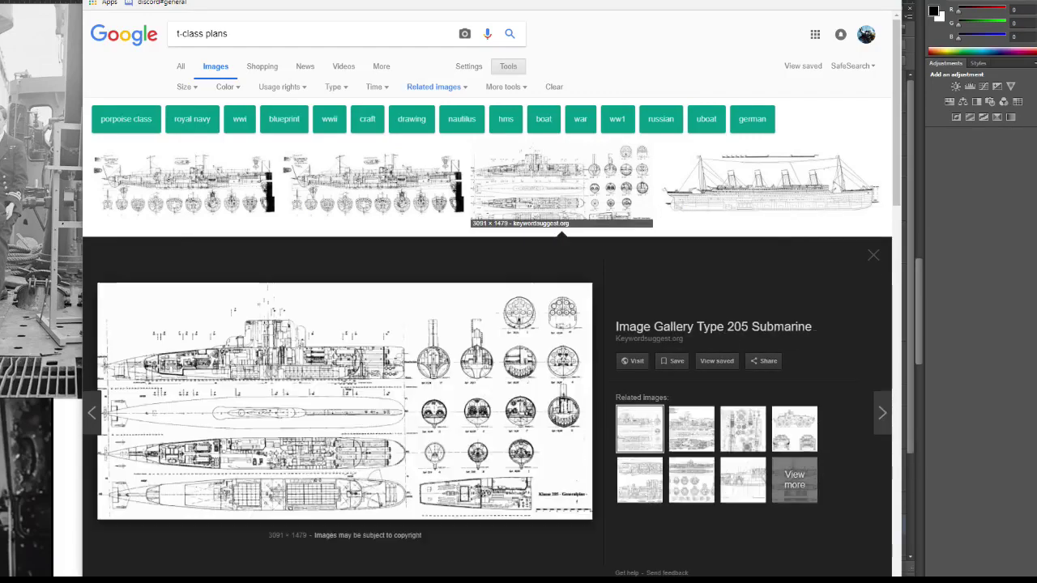
pyautogui.scroll(-3, 486, 324)
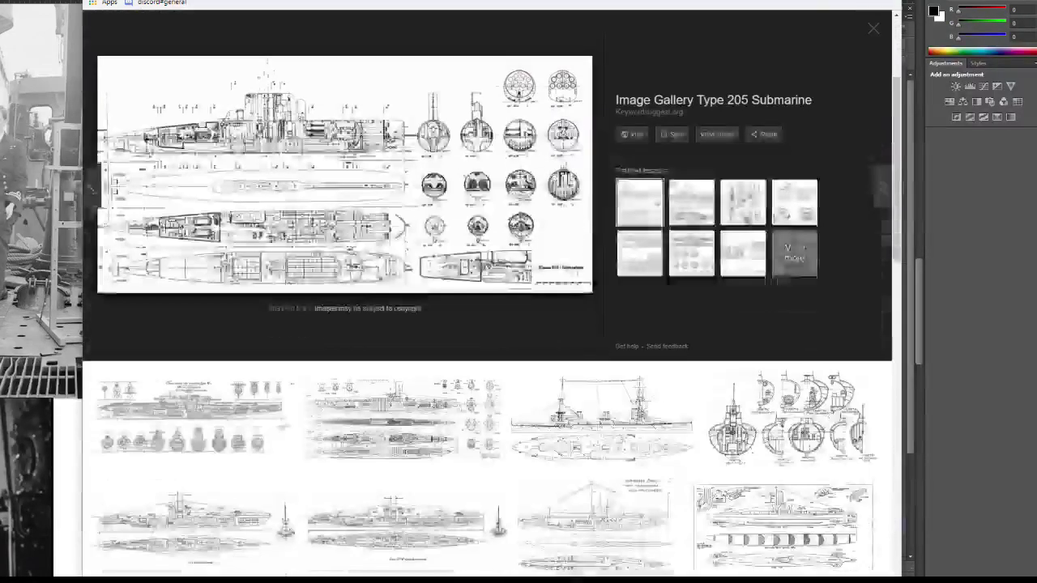
pyautogui.scroll(-4, 486, 324)
# Compare the Collect Air, S class and T class plans, settling on British V Class WWII versions.
pyautogui.click(782, 243)
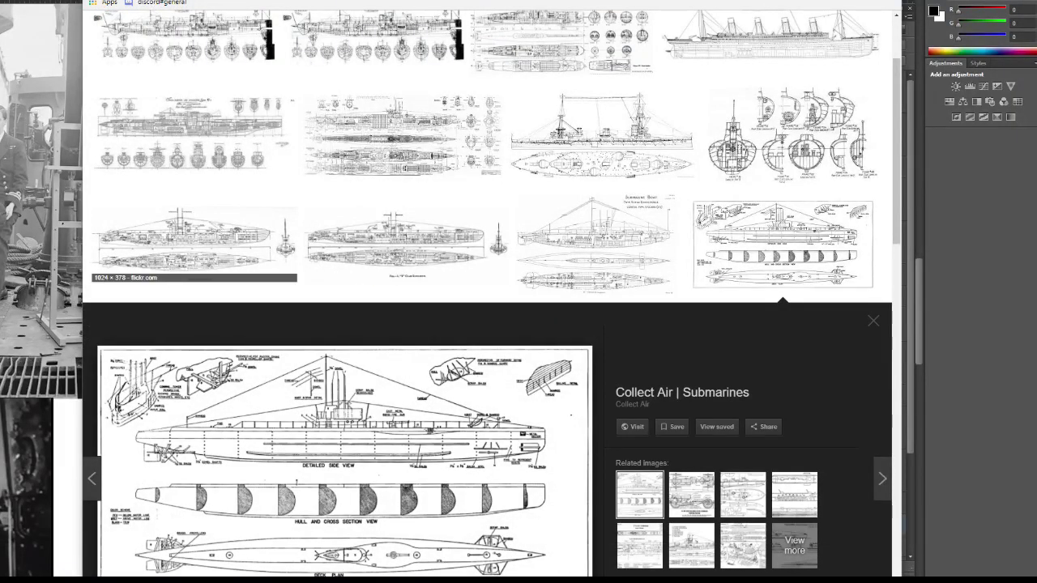
pyautogui.click(194, 239)
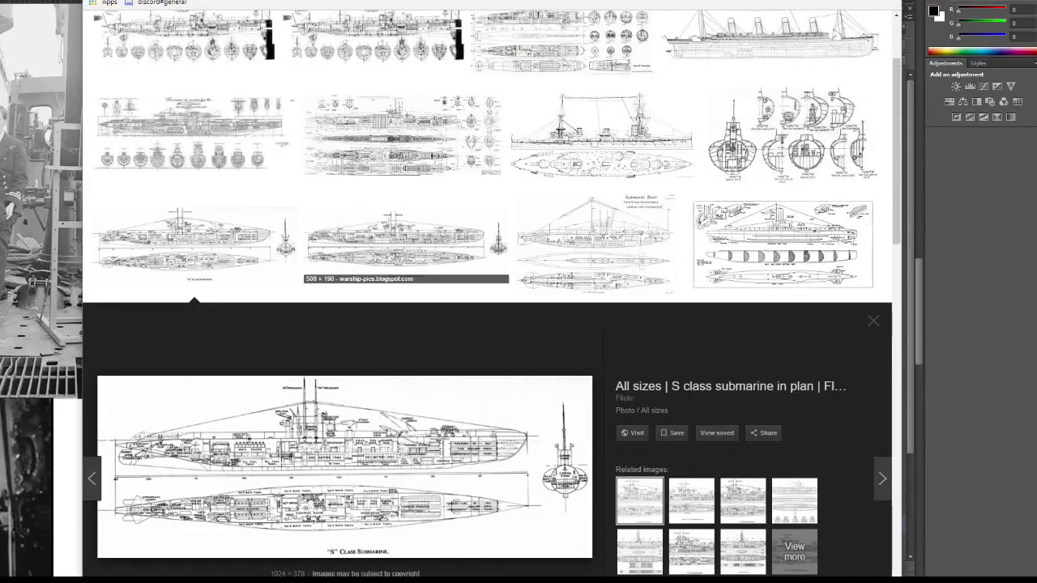
pyautogui.click(405, 243)
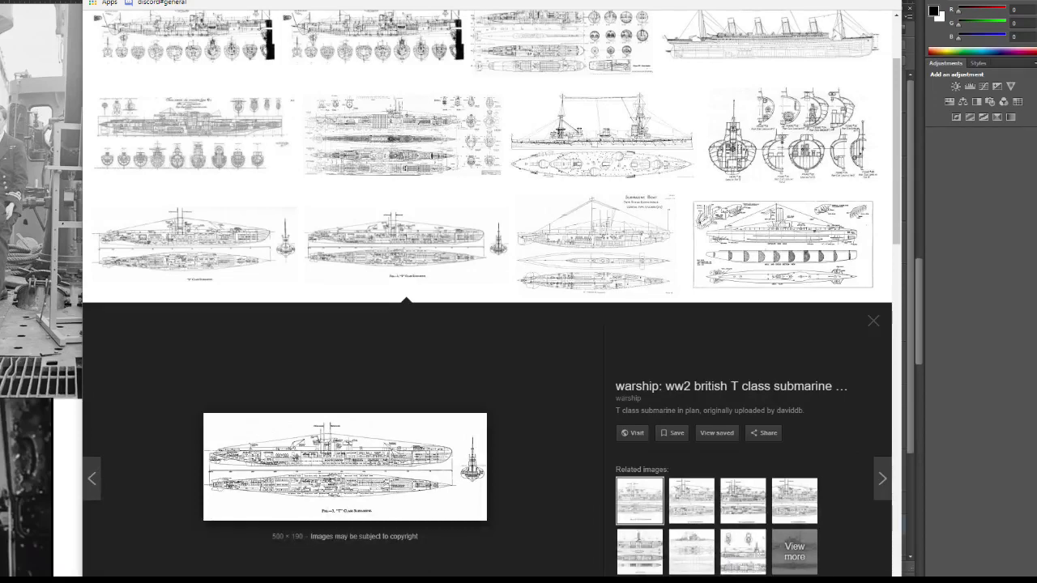
pyautogui.click(596, 243)
pyautogui.scroll(-5, 595, 243)
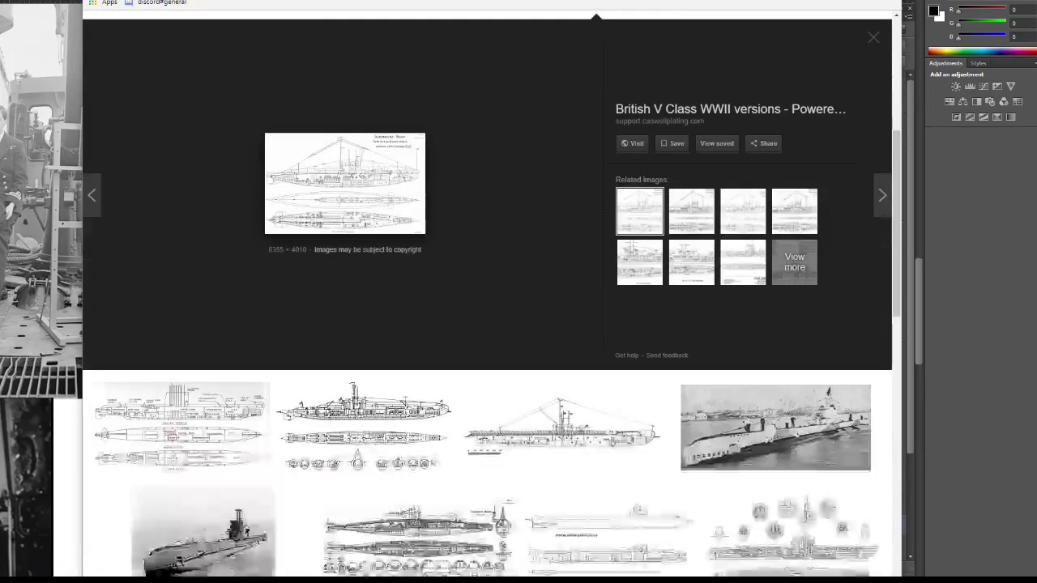
pyautogui.scroll(-4, 599, 283)
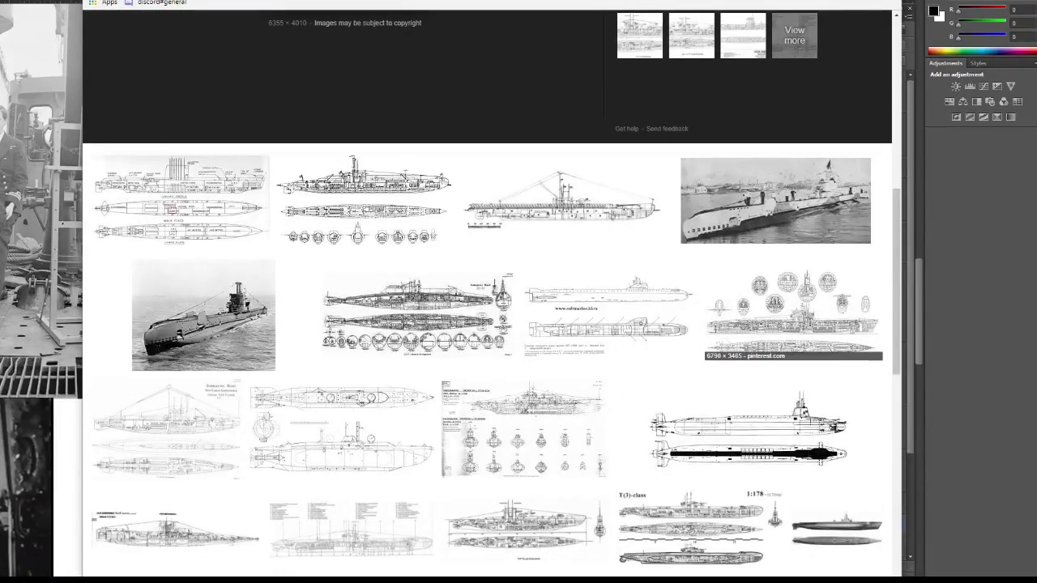
pyautogui.scroll(4, 724, 356)
pyautogui.scroll(-4, 724, 356)
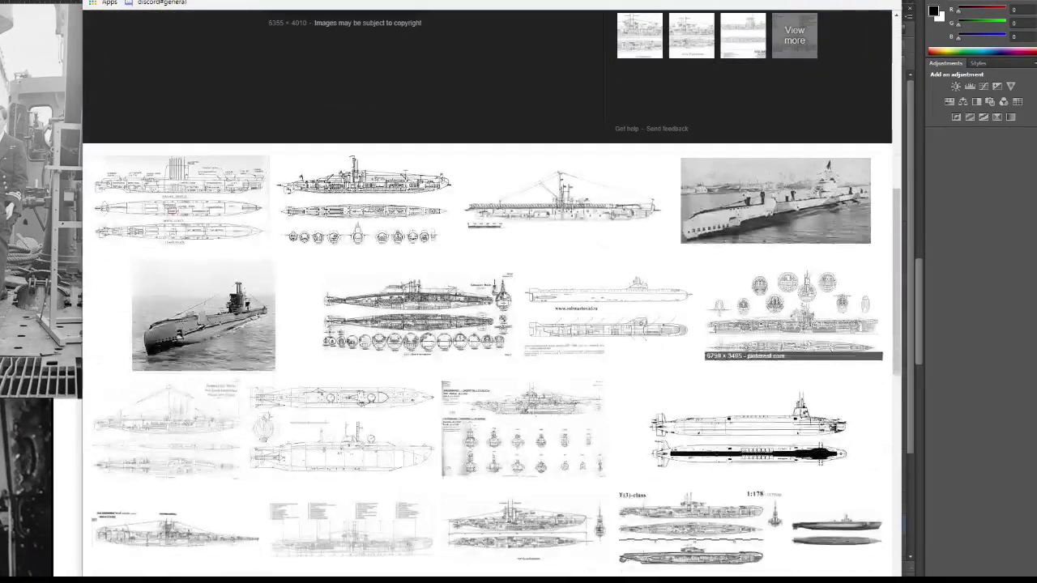
pyautogui.scroll(1, 725, 356)
pyautogui.scroll(4, 724, 357)
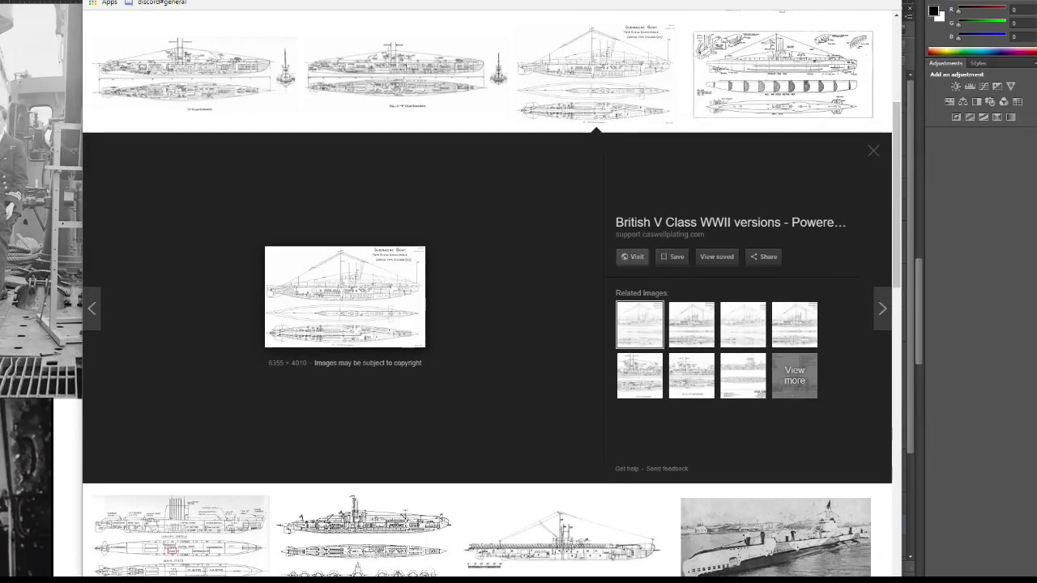
# Visit the Caswell Plating page and download the British T Class Submarine's T Class.pdf (1.93 MB).
pyautogui.click(633, 257)
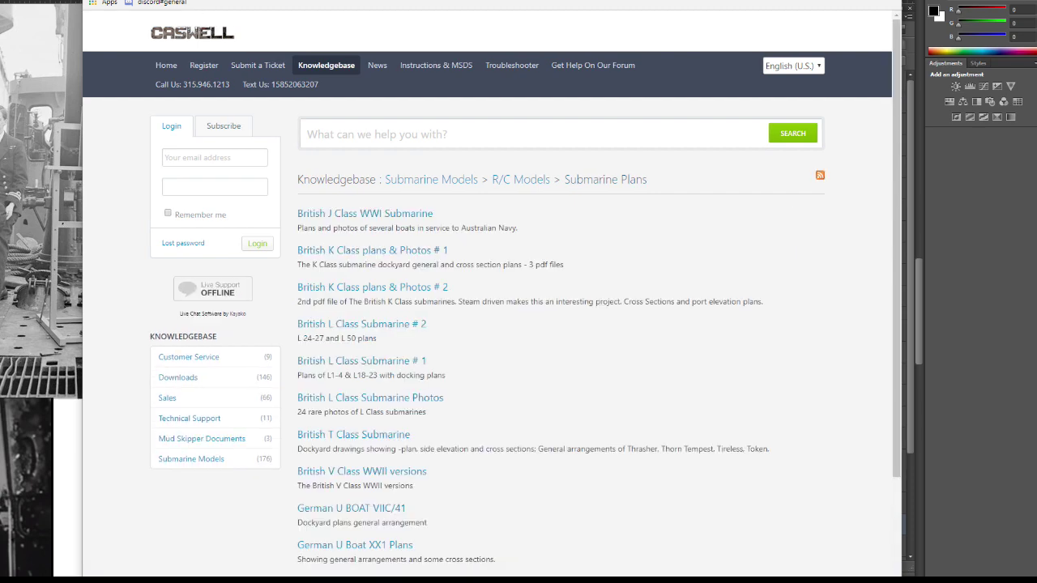
pyautogui.scroll(-2, 492, 324)
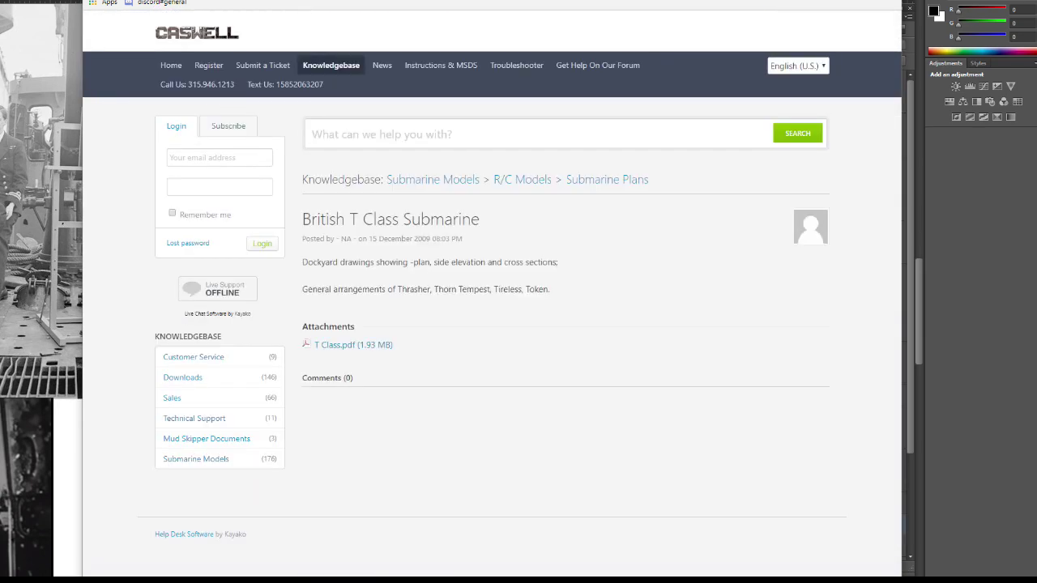
pyautogui.click(353, 344)
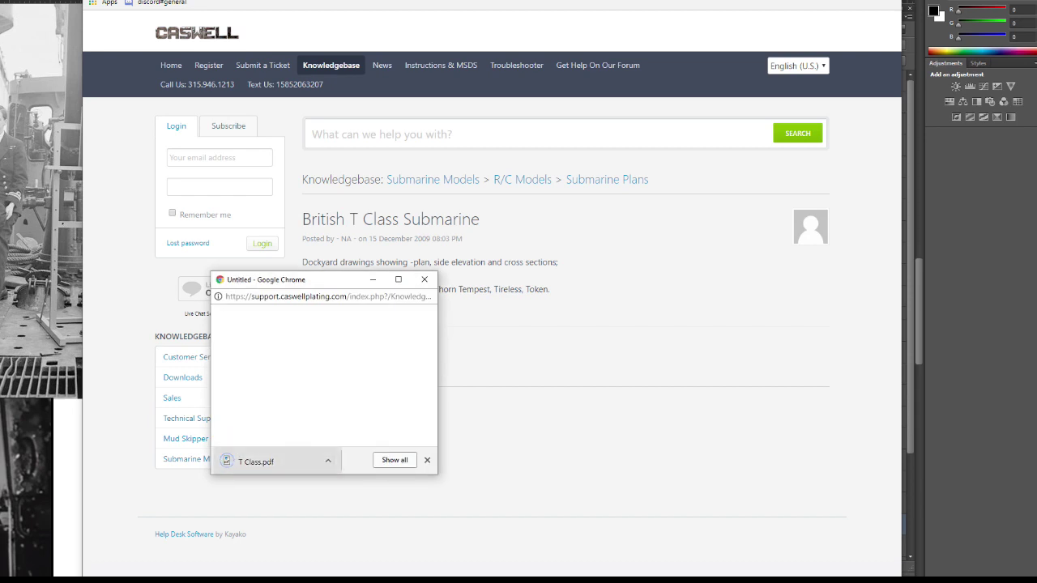
pyautogui.click(328, 460)
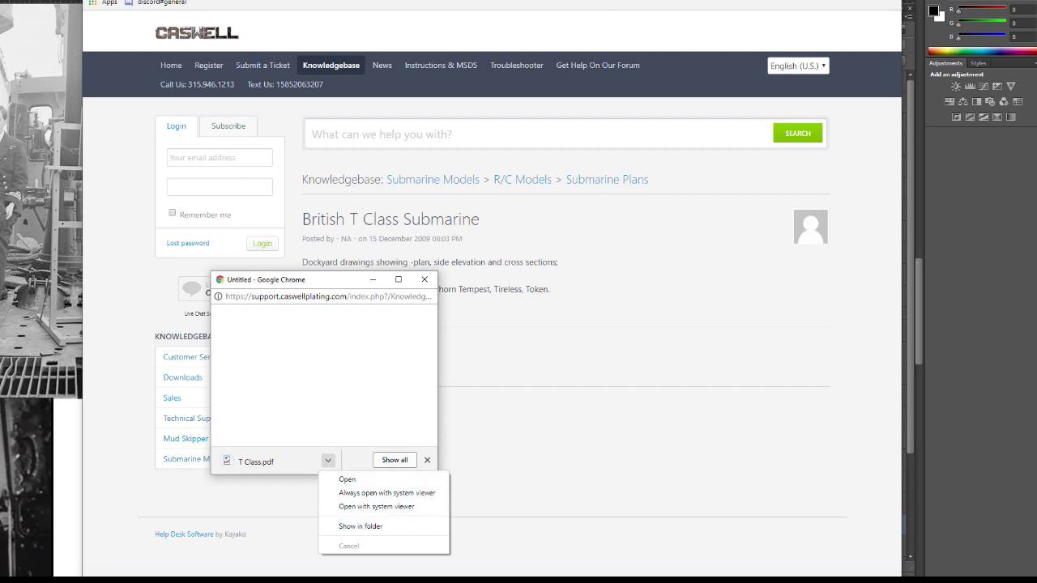
# Open the downloaded T Class.pdf from its folder with Google Chrome.
pyautogui.click(361, 526)
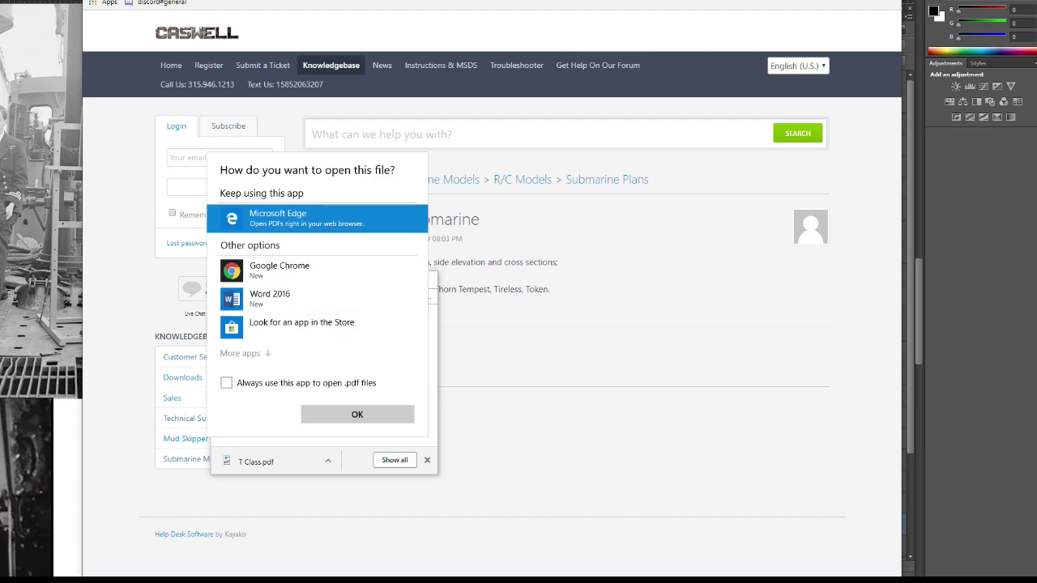
pyautogui.click(275, 270)
pyautogui.click(357, 414)
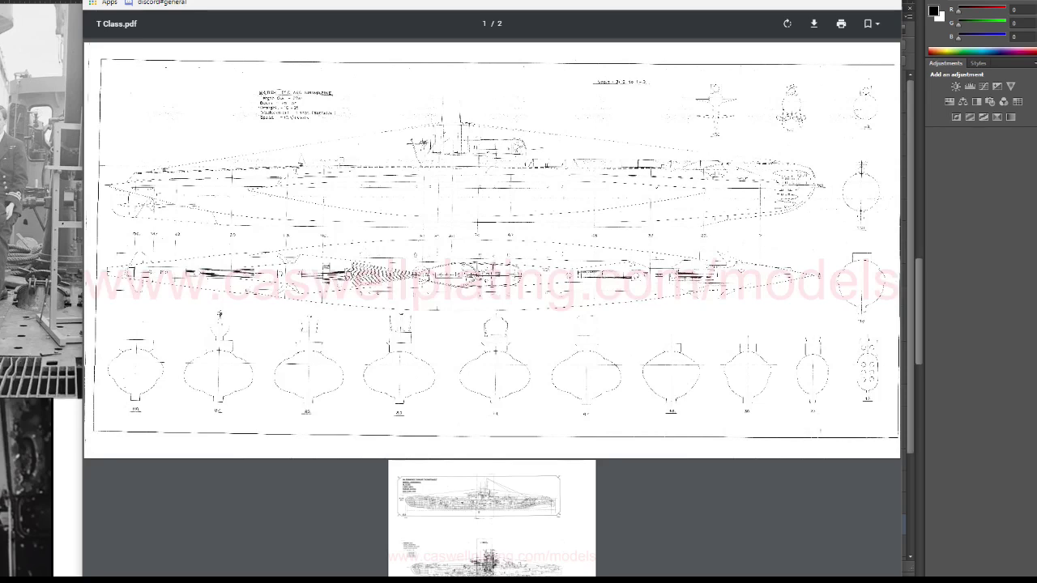
# Zoom into the T Class plan, then open the PDF with Adobe Photoshop CS6.
pyautogui.hotkey('ctrl', '+')
pyautogui.hotkey('ctrl', '+')
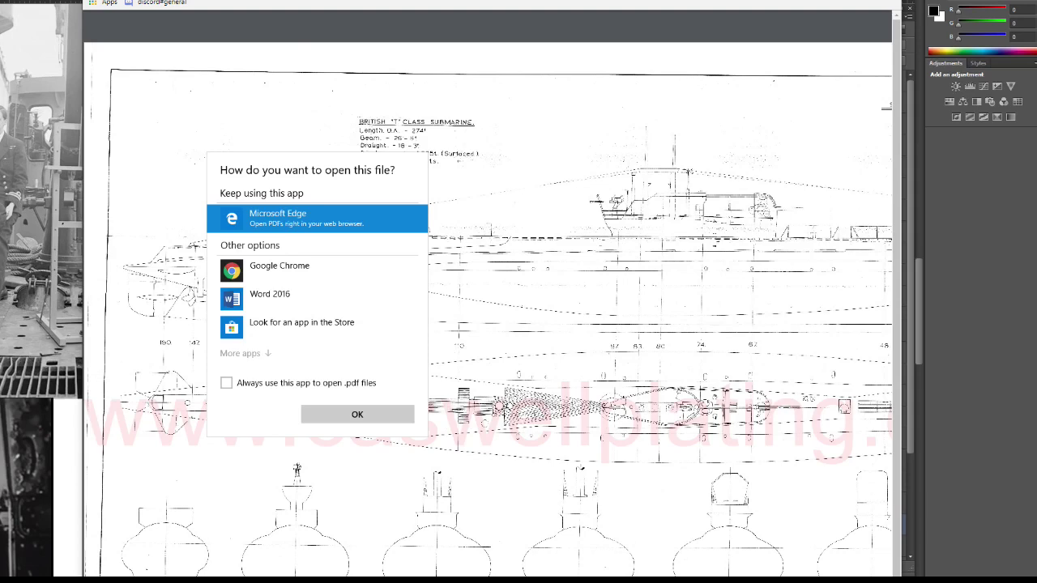
pyautogui.click(242, 354)
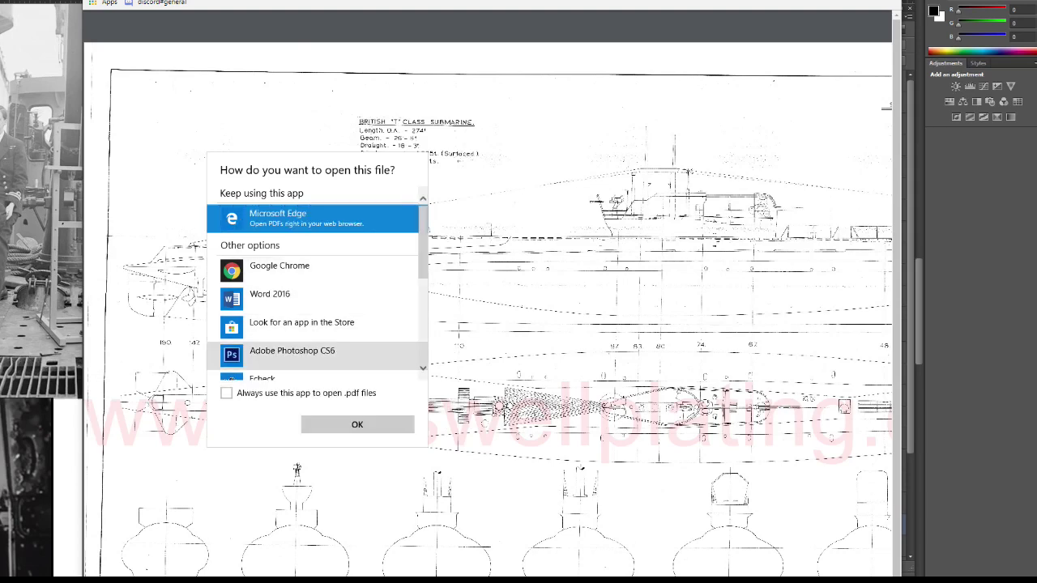
pyautogui.click(292, 351)
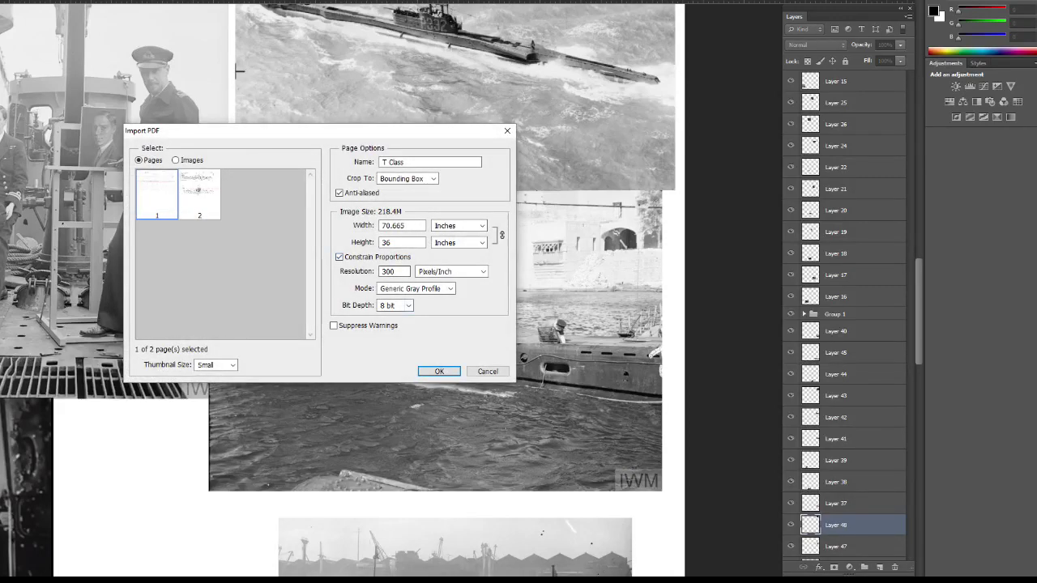
# Import page 1 of T Class.pdf at 300 ppi and zoom in on the submarine hull.
pyautogui.press('Return')
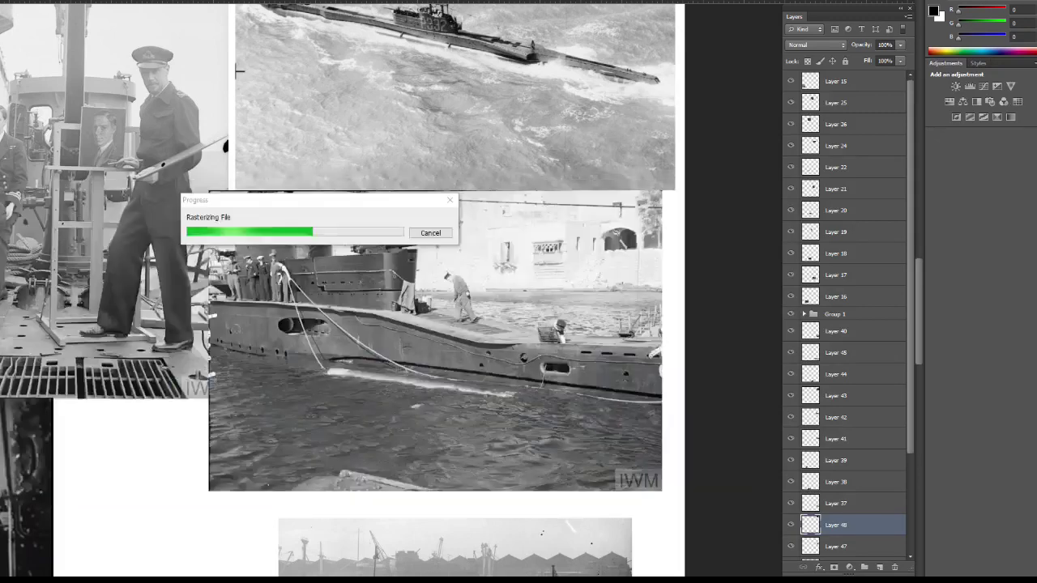
pyautogui.hotkey('alt', 'Tab')
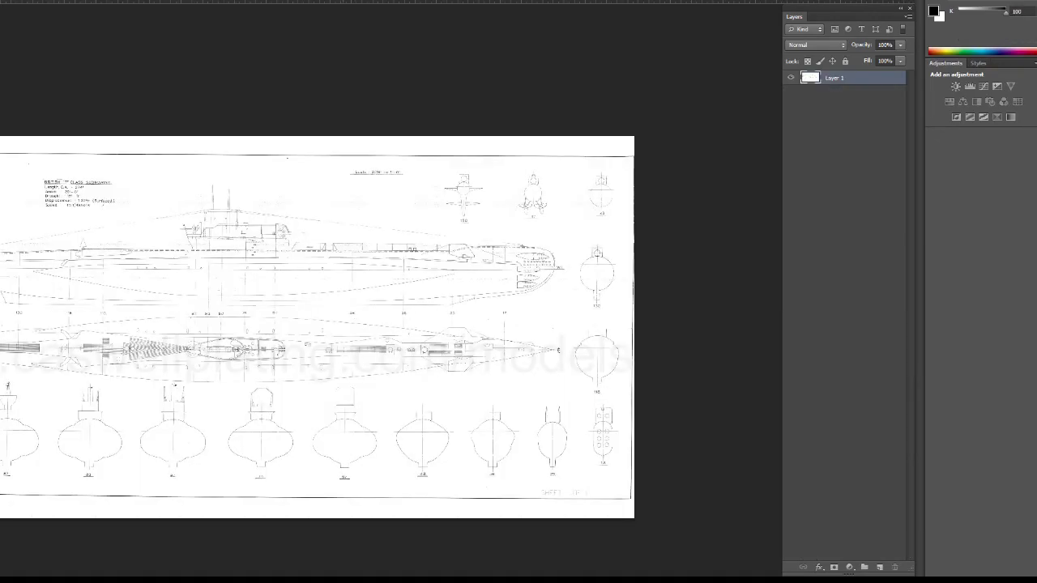
pyautogui.hotkey('ctrl', '+')
pyautogui.hotkey('ctrl', '+')
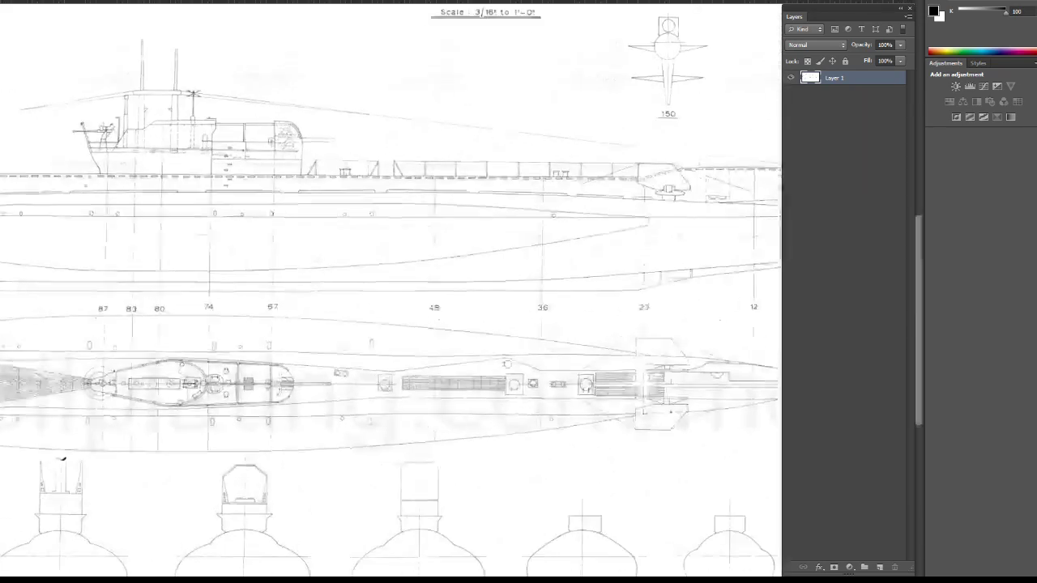
pyautogui.hotkey('ctrl', '+')
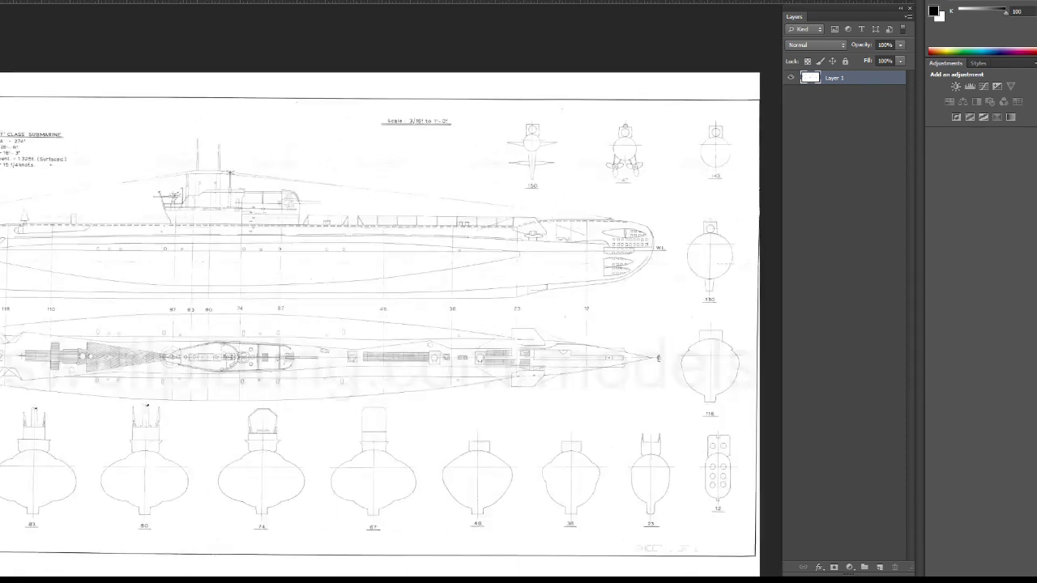
# Switch between the imported blueprint and the photo collage documents to compare them.
pyautogui.hotkey('alt', 'Tab')
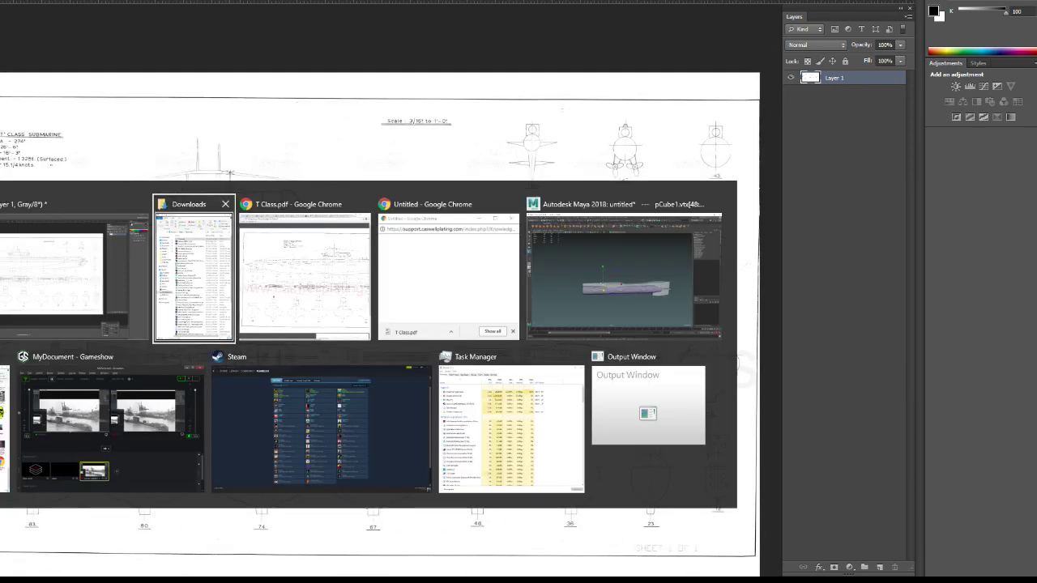
pyautogui.press('Escape')
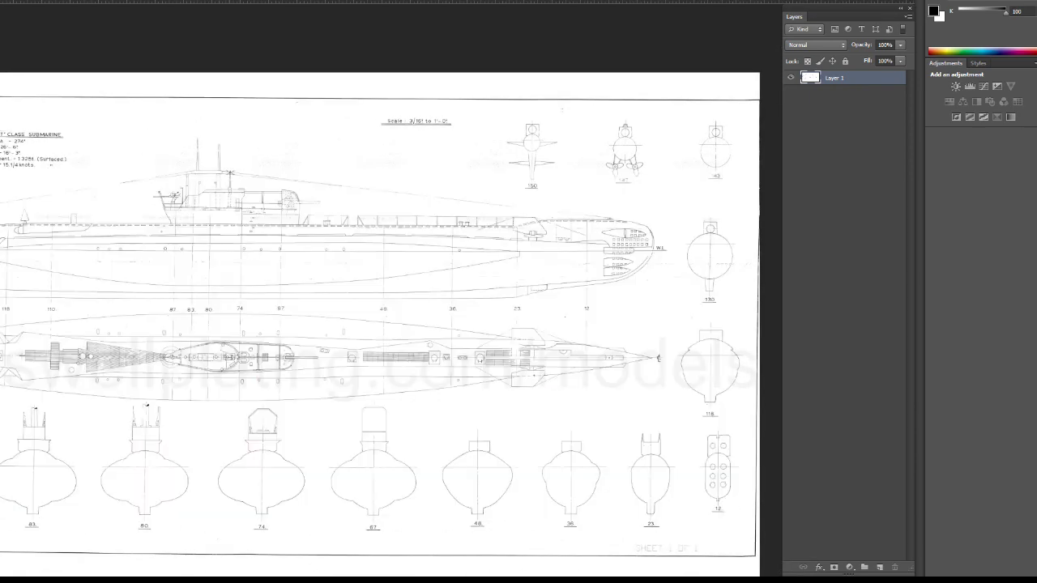
pyautogui.hotkey('alt', 'Tab')
pyautogui.press('Escape')
pyautogui.hotkey('ctrl', 'Tab')
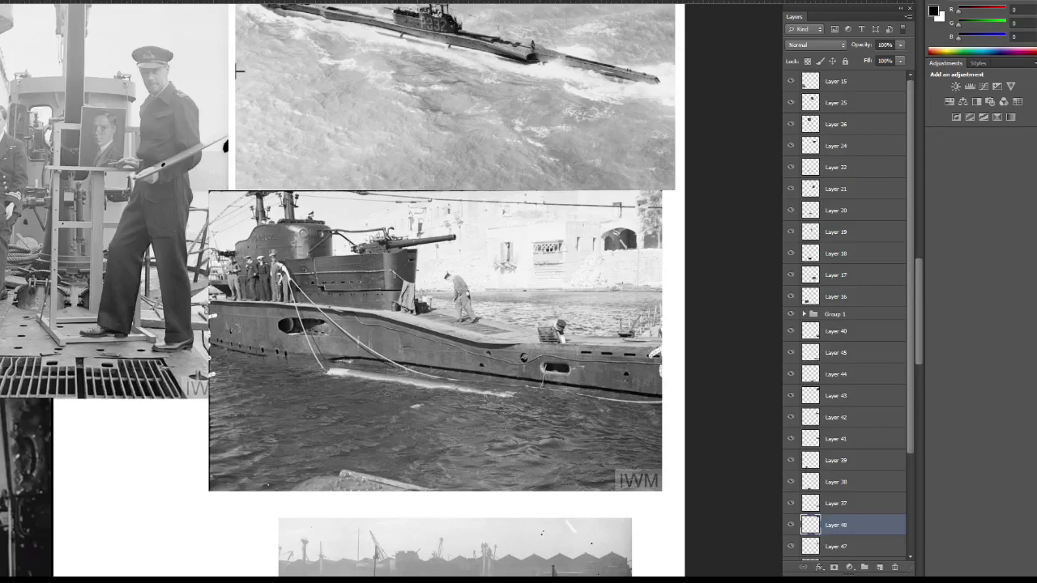
pyautogui.hotkey('ctrl', 'Tab')
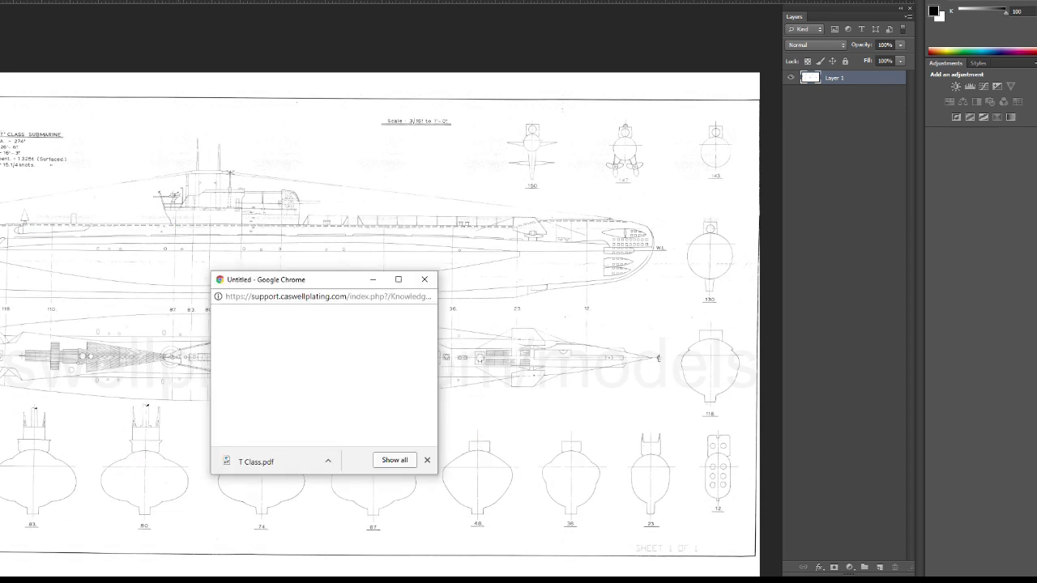
# Close the empty Untitled popup, scroll to page 2 of the plans, then zoom out in Photoshop.
pyautogui.click(424, 279)
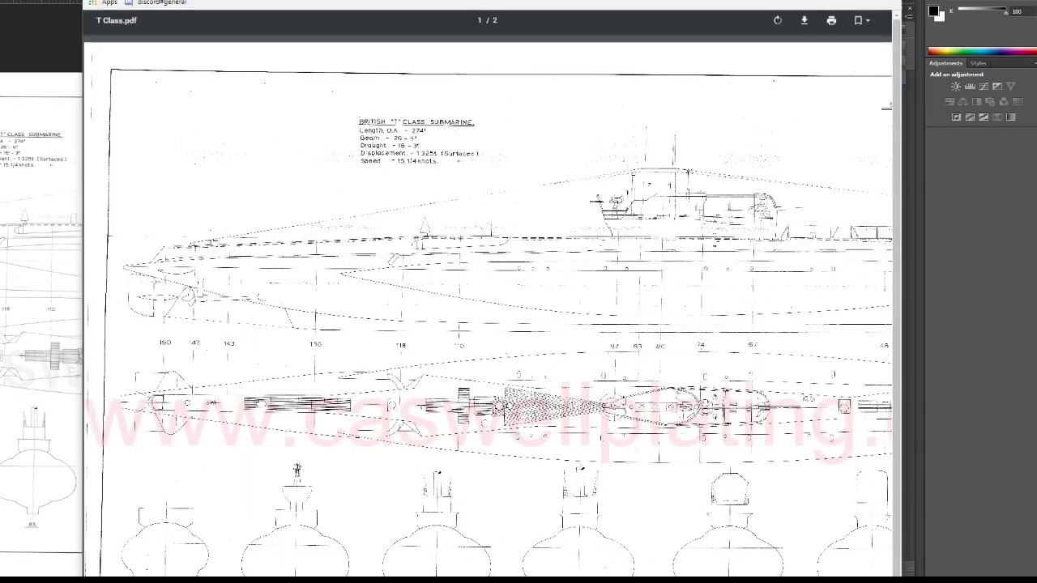
pyautogui.scroll(-10, 486, 292)
pyautogui.scroll(-1, 486, 292)
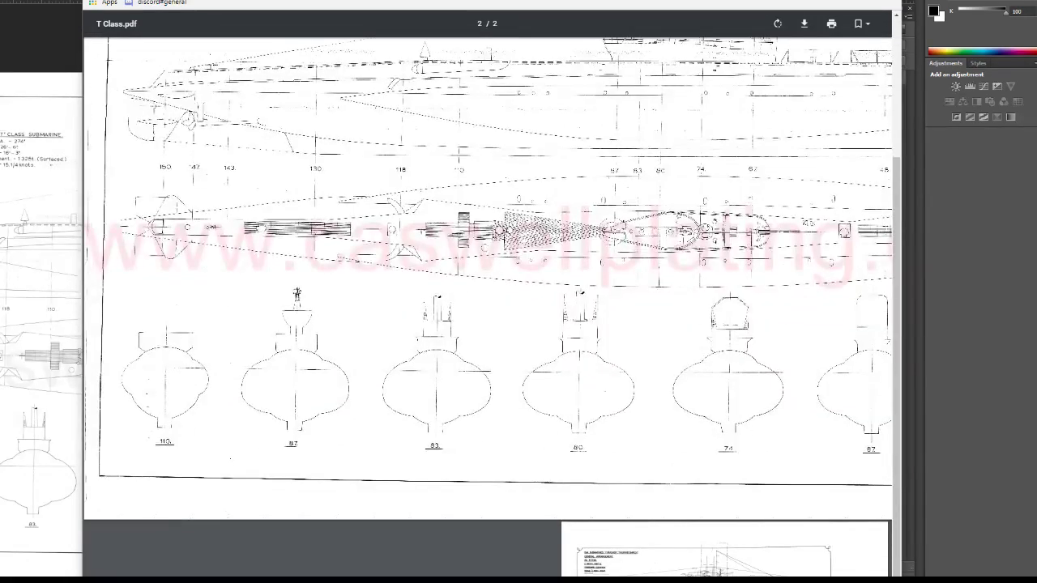
pyautogui.hotkey('alt', 'Tab')
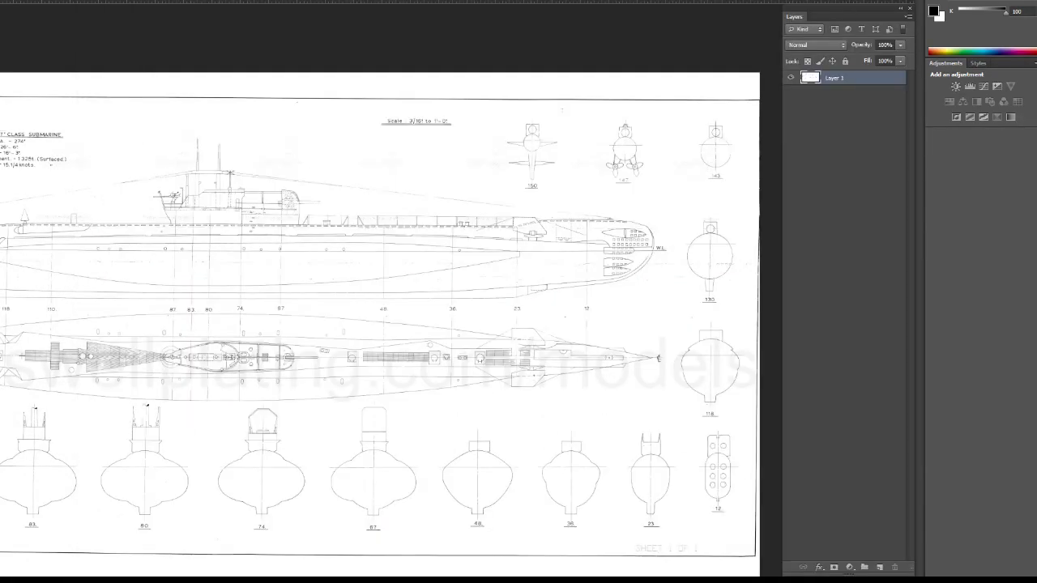
pyautogui.hotkey('ctrl', '-')
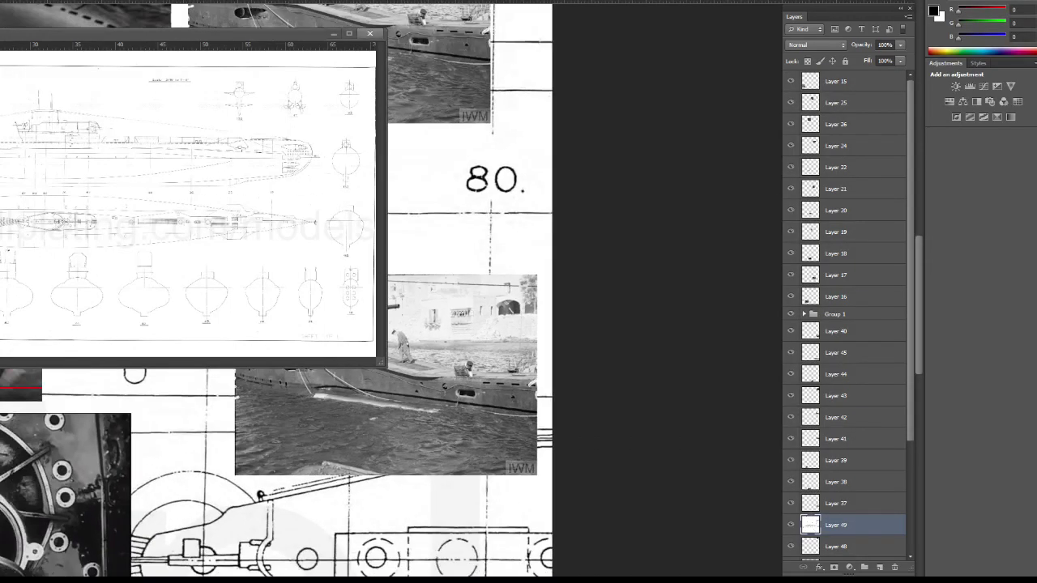
# Keep T Class-1 open and move Layer 49 down to sit just above Background.
pyautogui.click(370, 33)
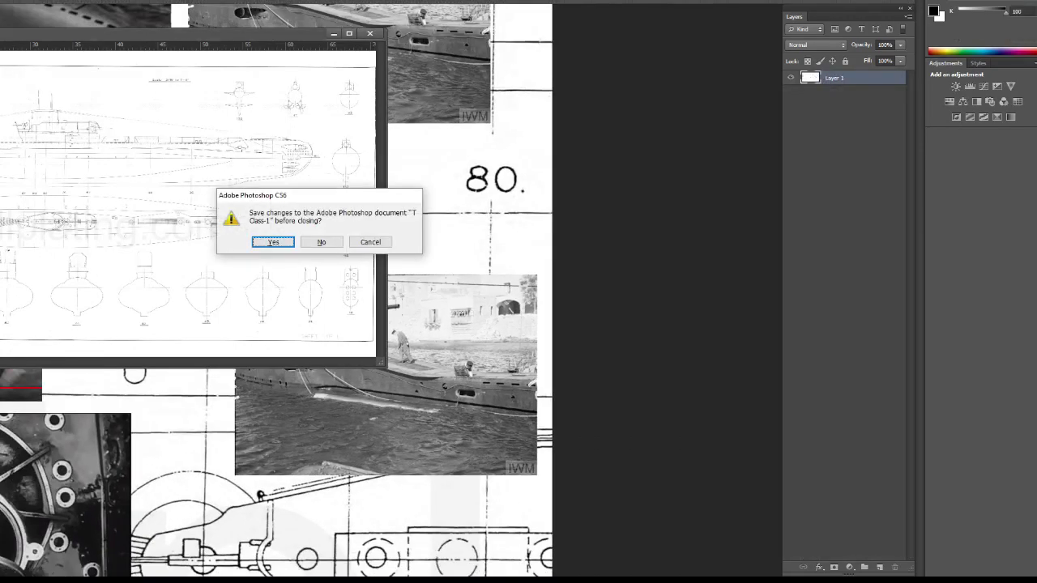
pyautogui.click(369, 241)
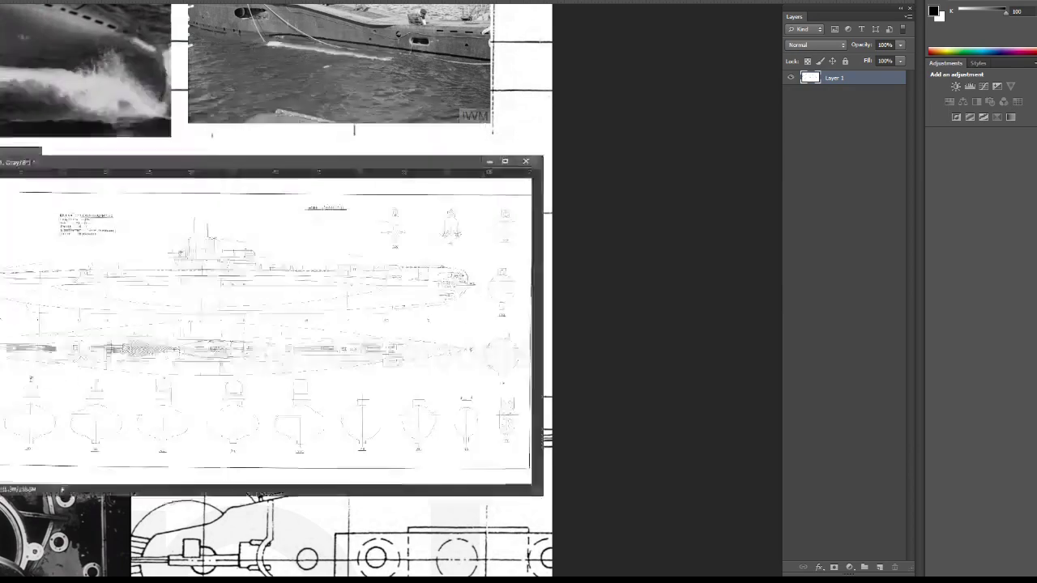
pyautogui.moveTo(162, 33); pyautogui.dragTo(552, 364)
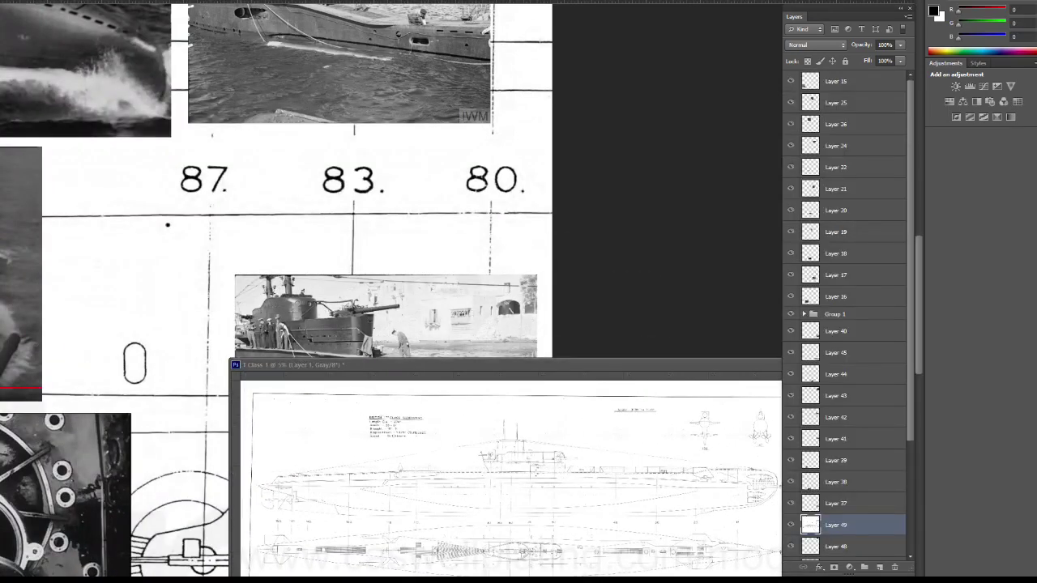
pyautogui.hotkey('ctrl', '-')
pyautogui.hotkey('ctrl', '-')
pyautogui.hotkey('ctrl', '-')
pyautogui.hotkey('ctrl', '-')
pyautogui.hotkey('ctrl', '-')
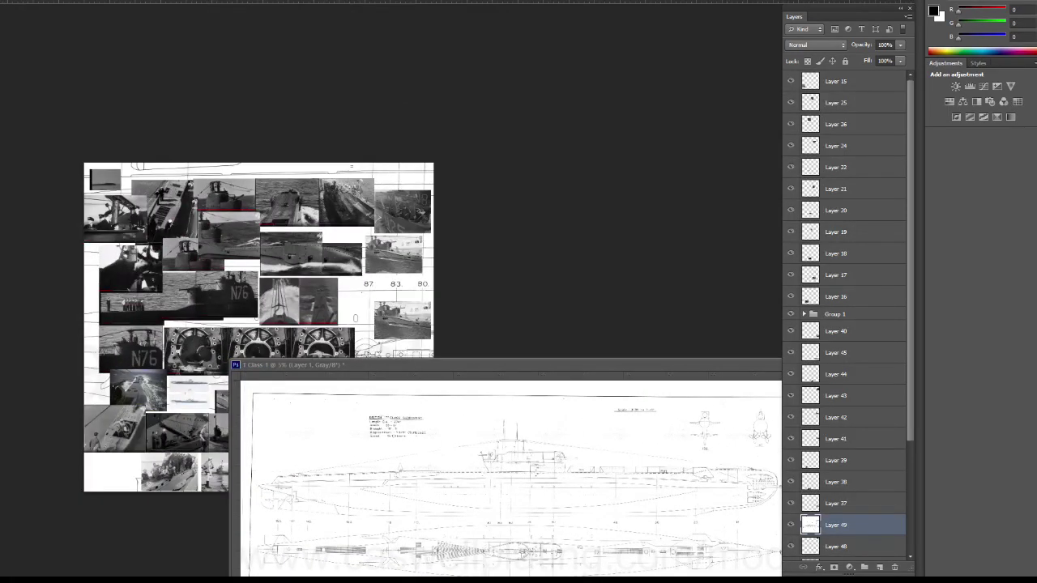
pyautogui.moveTo(835, 525); pyautogui.dragTo(836, 533)
pyautogui.moveTo(836, 378); pyautogui.dragTo(836, 536)
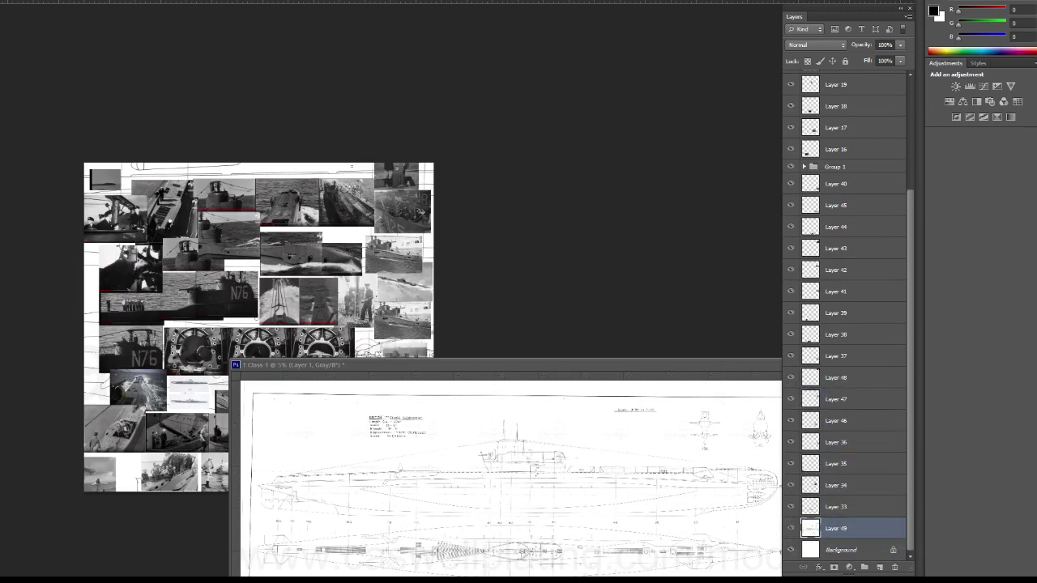
# Enlarge the T Class-1 plan window and position it along the bottom below the collage.
pyautogui.moveTo(405, 364); pyautogui.dragTo(138, 101)
pyautogui.keyDown('alt'); pyautogui.scroll(2, 18, 334); pyautogui.keyUp('alt')
pyautogui.keyDown('alt'); pyautogui.scroll(2, 17, 334); pyautogui.keyUp('alt')
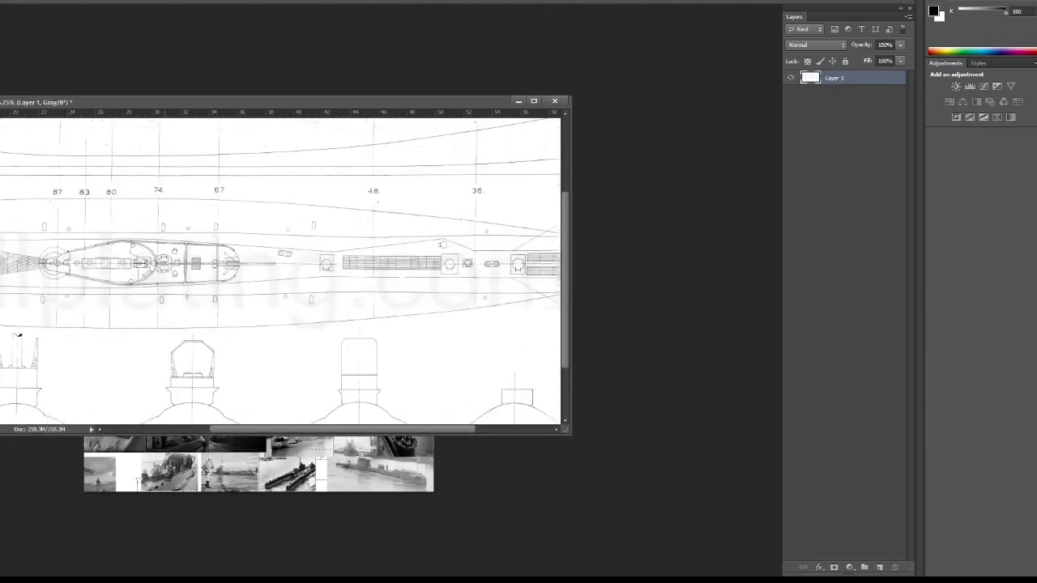
pyautogui.moveTo(569, 431)
pyautogui.mouseDown()
pyautogui.moveTo(671, 519)
pyautogui.moveTo(781, 576)
pyautogui.mouseUp()
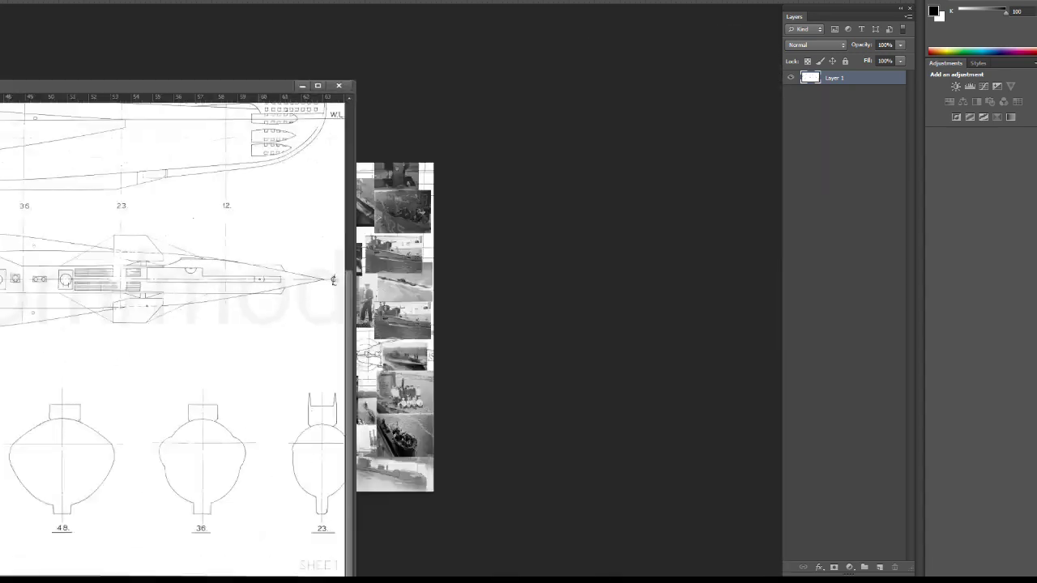
pyautogui.moveTo(41, 101)
pyautogui.mouseDown()
pyautogui.moveTo(41, 336)
pyautogui.moveTo(7, 294)
pyautogui.mouseUp()
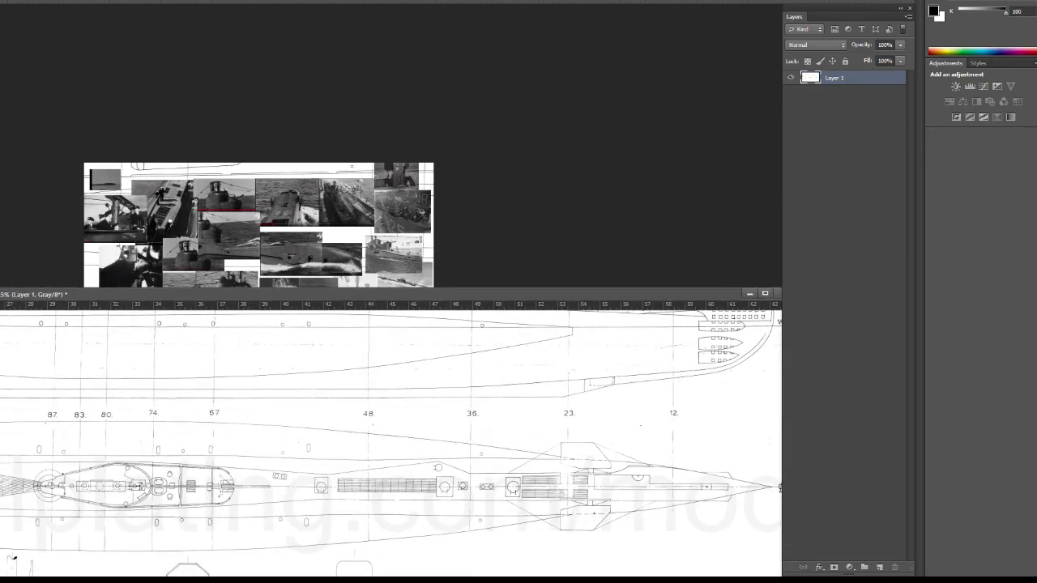
pyautogui.moveTo(7, 294)
pyautogui.mouseDown()
pyautogui.moveTo(9, 400)
pyautogui.moveTo(111, 410)
pyautogui.mouseUp()
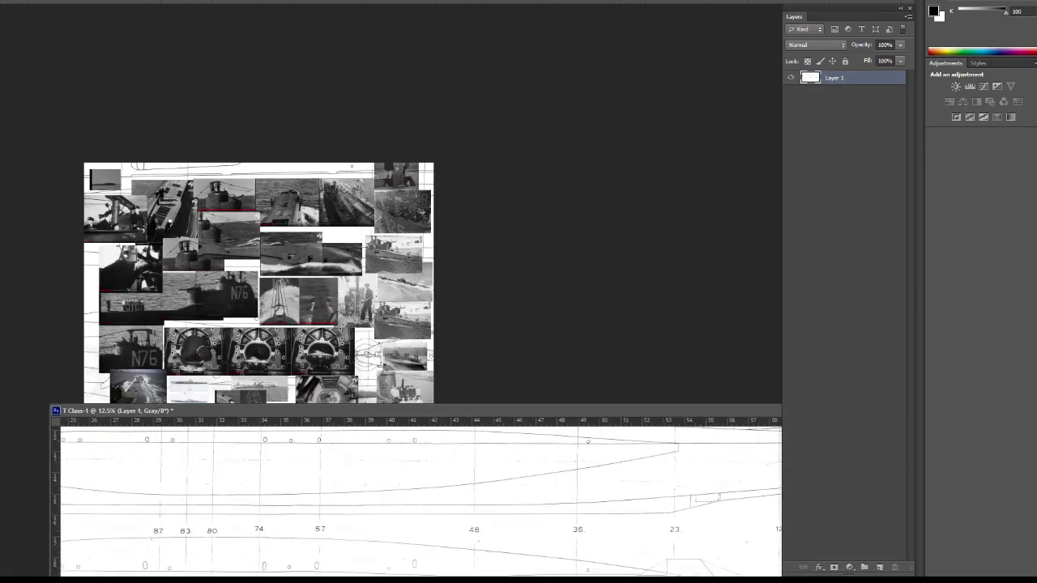
# Zoom into the collage photos and push the plan window up to the screen edge.
pyautogui.hotkey('ctrl', 'Tab')
pyautogui.hotkey('ctrl', '+')
pyautogui.hotkey('ctrl', '+')
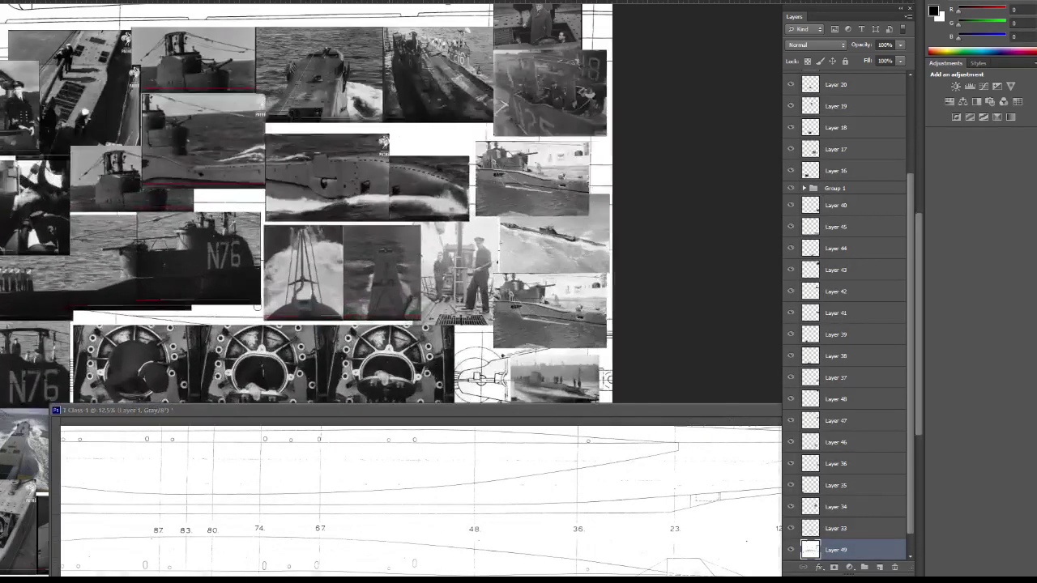
pyautogui.scroll(-3, 306, 203)
pyautogui.scroll(-2, 306, 202)
pyautogui.scroll(-1, 306, 203)
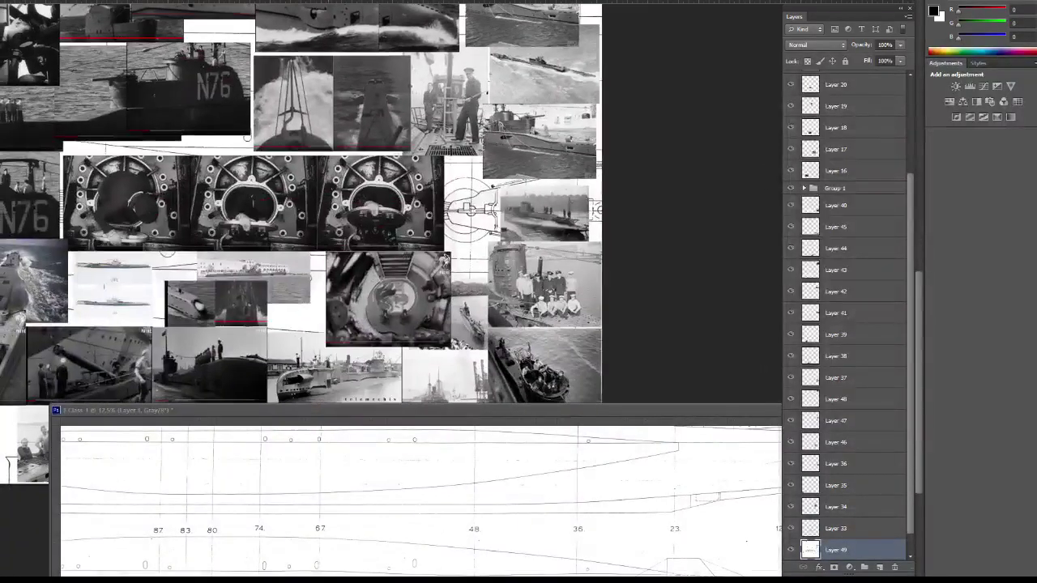
pyautogui.hotkey('ctrl', '+')
pyautogui.hotkey('ctrl', '+')
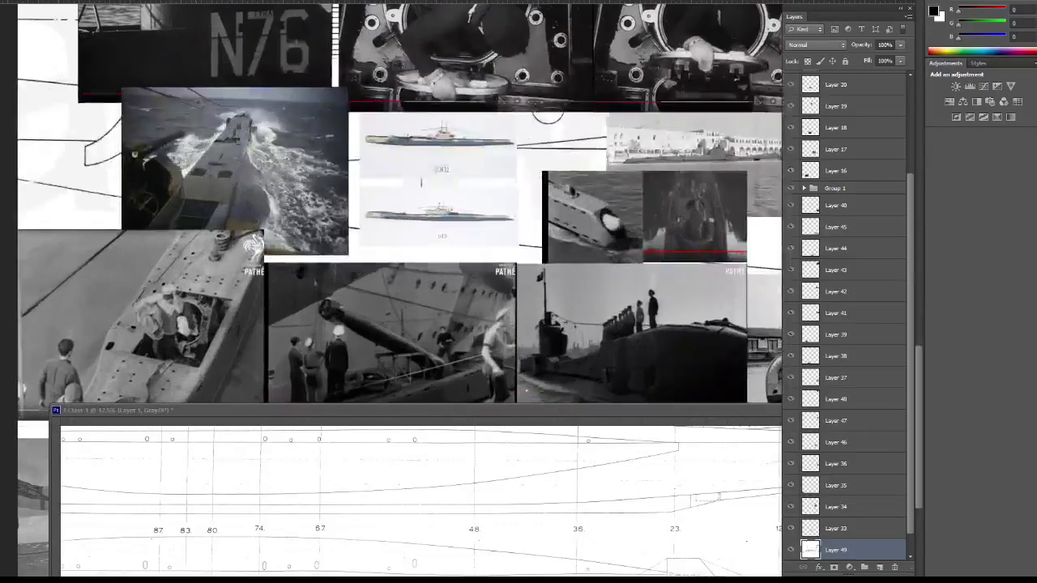
pyautogui.moveTo(547, 116)
pyautogui.mouseDown()
pyautogui.moveTo(710, 109)
pyautogui.moveTo(725, 83)
pyautogui.mouseUp()
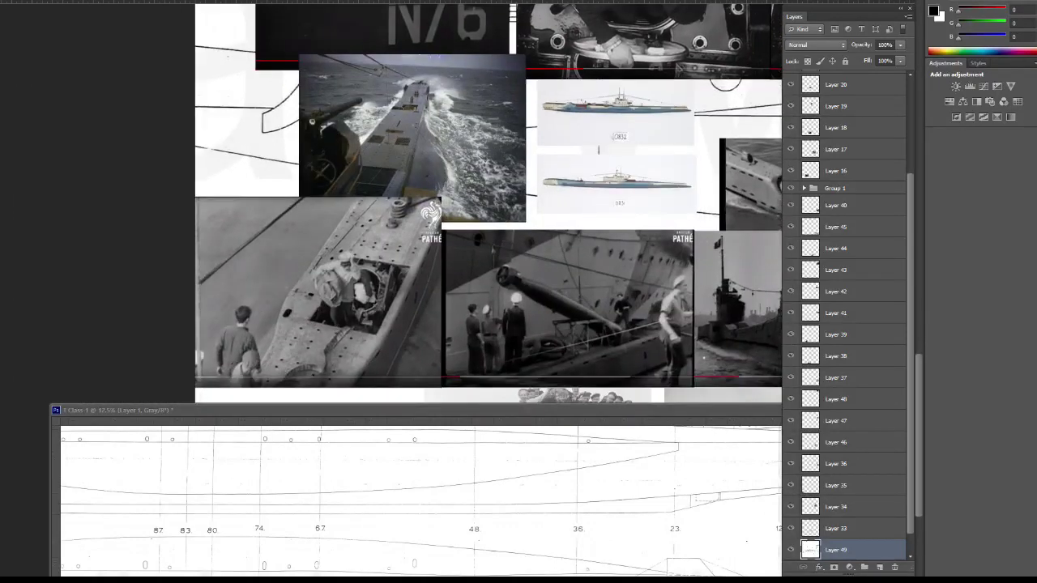
pyautogui.moveTo(458, 411); pyautogui.dragTo(406, 393)
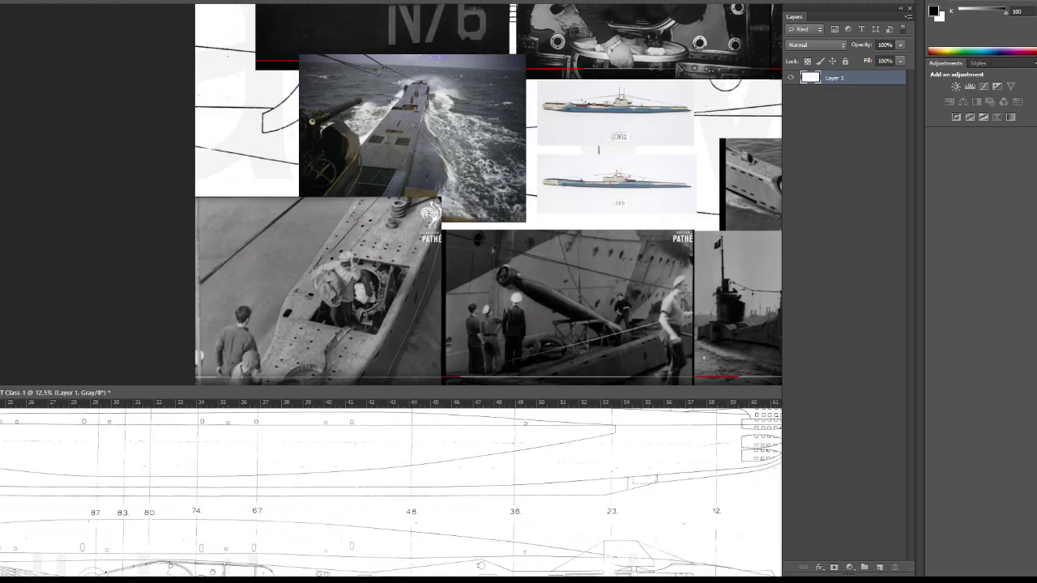
# Scroll around the collage document to review the reference photos.
pyautogui.hotkey('ctrl', 'Tab')
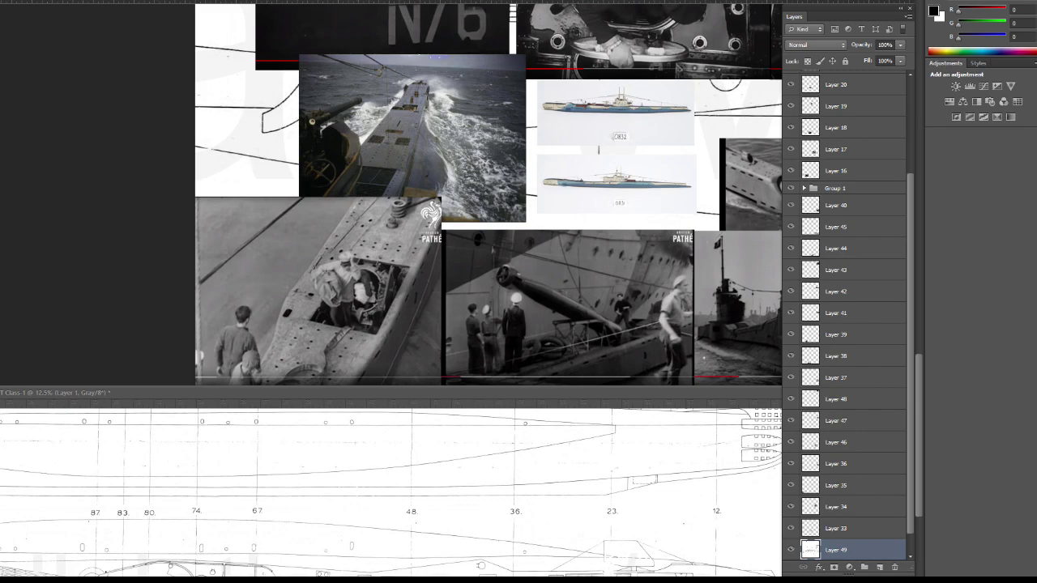
pyautogui.keyDown('alt'); pyautogui.scroll(-2, 388, 195); pyautogui.keyUp('alt')
pyautogui.keyDown('alt'); pyautogui.scroll(-2, 388, 194); pyautogui.keyUp('alt')
pyautogui.hscroll(3, 389, 194)
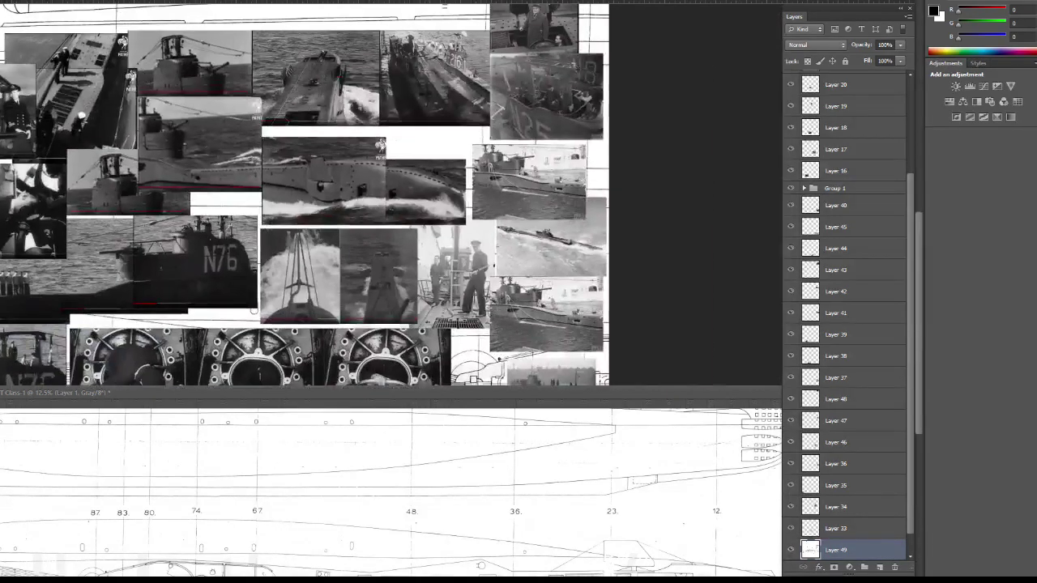
pyautogui.scroll(1, 389, 195)
pyautogui.keyDown('alt'); pyautogui.scroll(1, 389, 195); pyautogui.keyUp('alt')
pyautogui.keyDown('alt'); pyautogui.scroll(1, 389, 195); pyautogui.keyUp('alt')
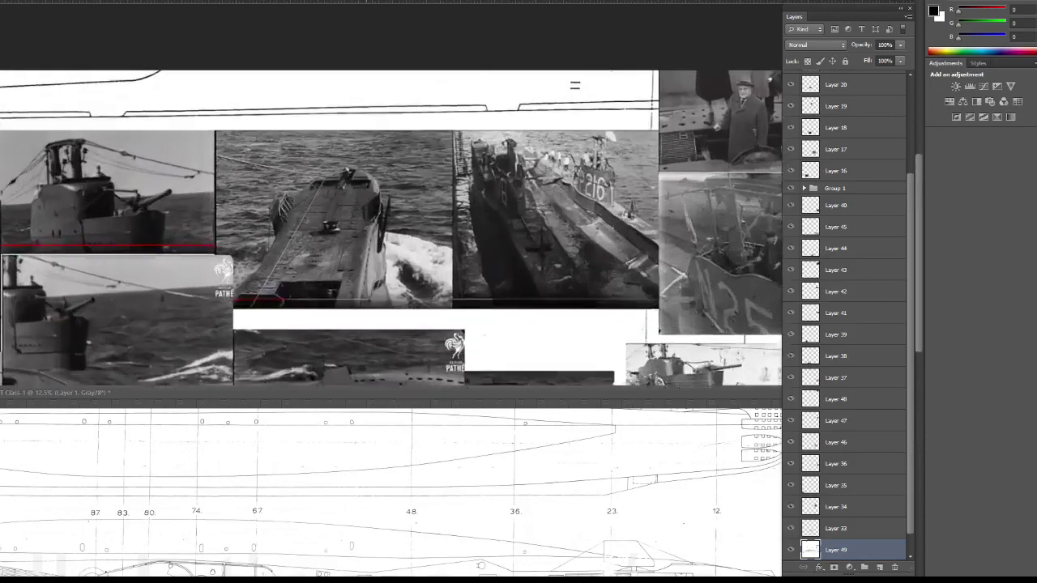
pyautogui.keyDown('alt'); pyautogui.scroll(1, 388, 195); pyautogui.keyUp('alt')
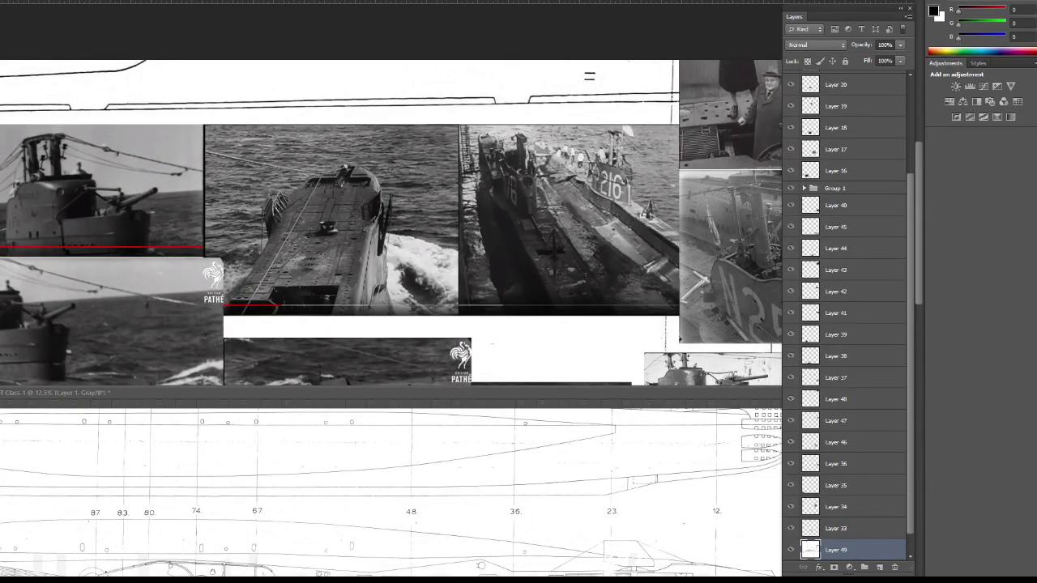
# Undock the T Class-1 blueprint into a floating window, position and pan it over the collage.
pyautogui.moveTo(243, 393); pyautogui.dragTo(162, 357)
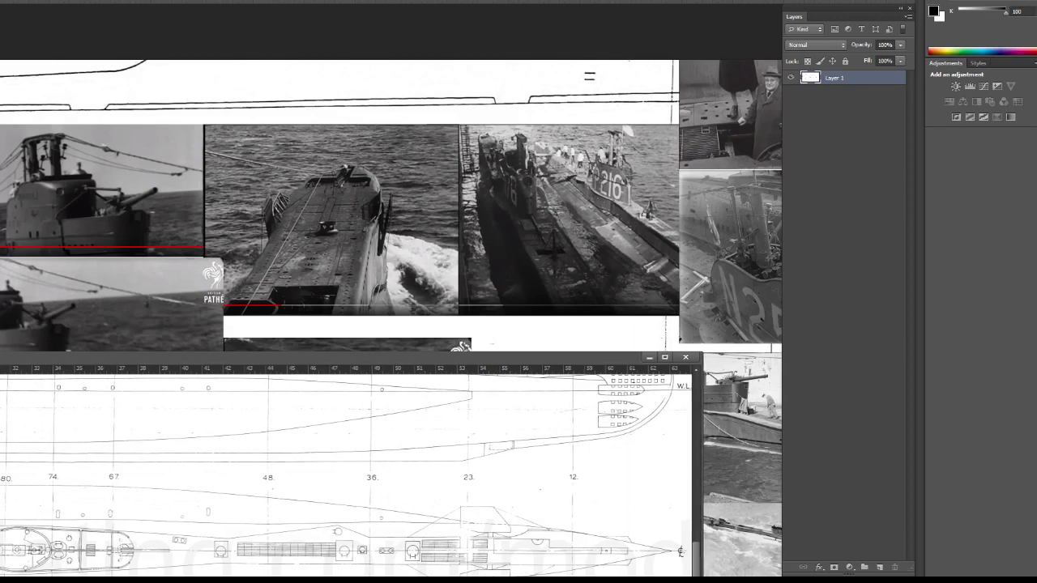
pyautogui.moveTo(161, 358); pyautogui.dragTo(218, 360)
pyautogui.moveTo(381, 478); pyautogui.dragTo(373, 525)
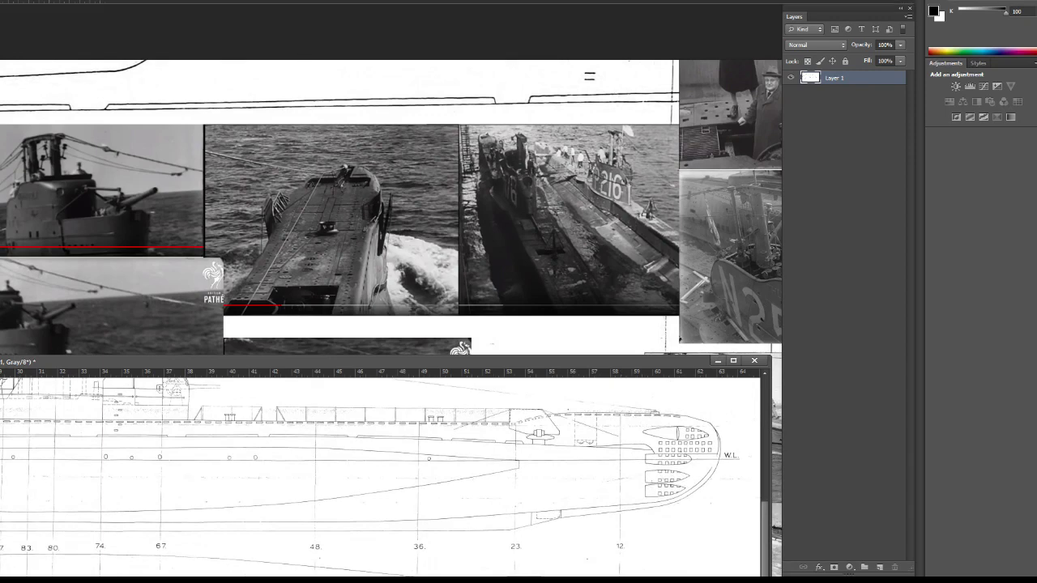
pyautogui.hotkey('ctrl', 'Tab')
pyautogui.moveTo(324, 361); pyautogui.dragTo(306, 188)
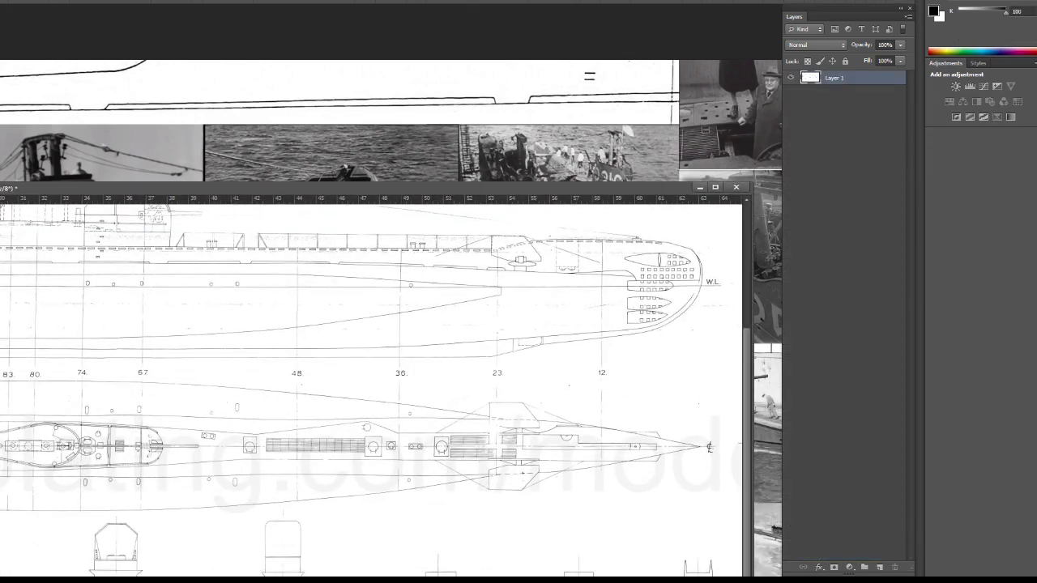
pyautogui.hotkey('alt', 'Tab')
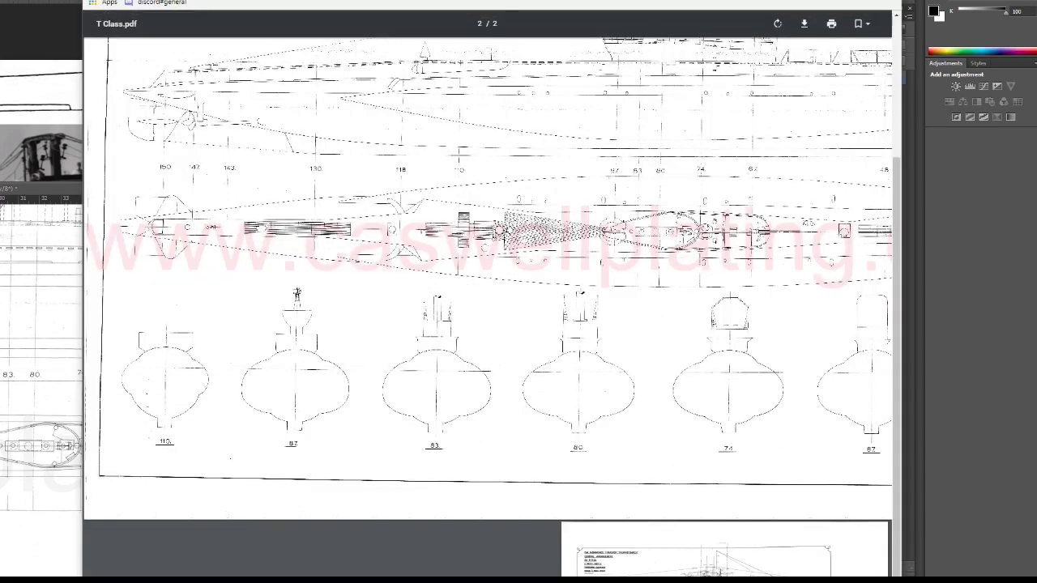
# Dismiss the PDF context menu and cycle tabs back to the T-class submarine article.
pyautogui.rightClick(696, 428)
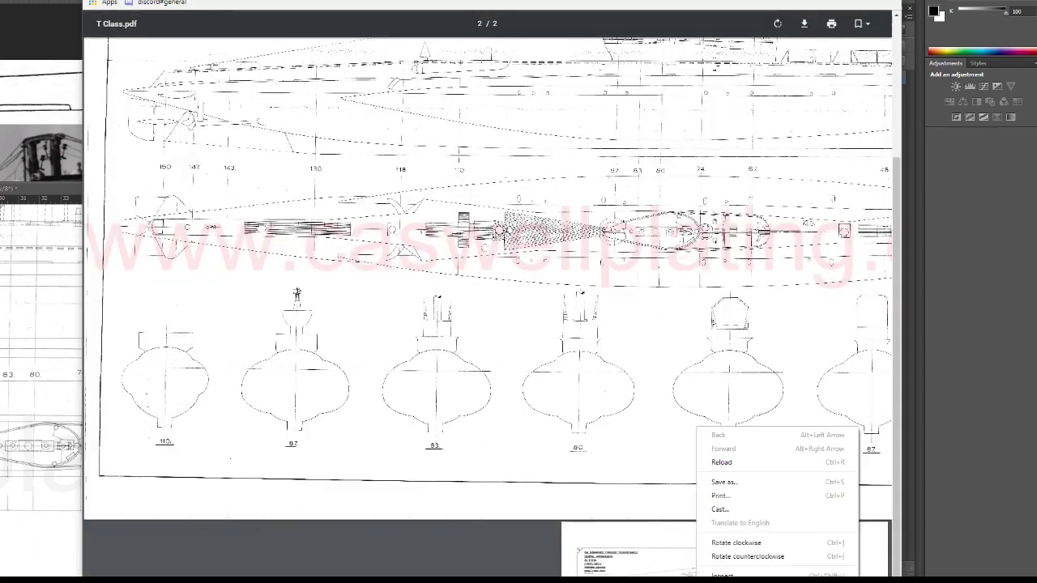
pyautogui.press('Escape')
pyautogui.hotkey('ctrl', 'Tab')
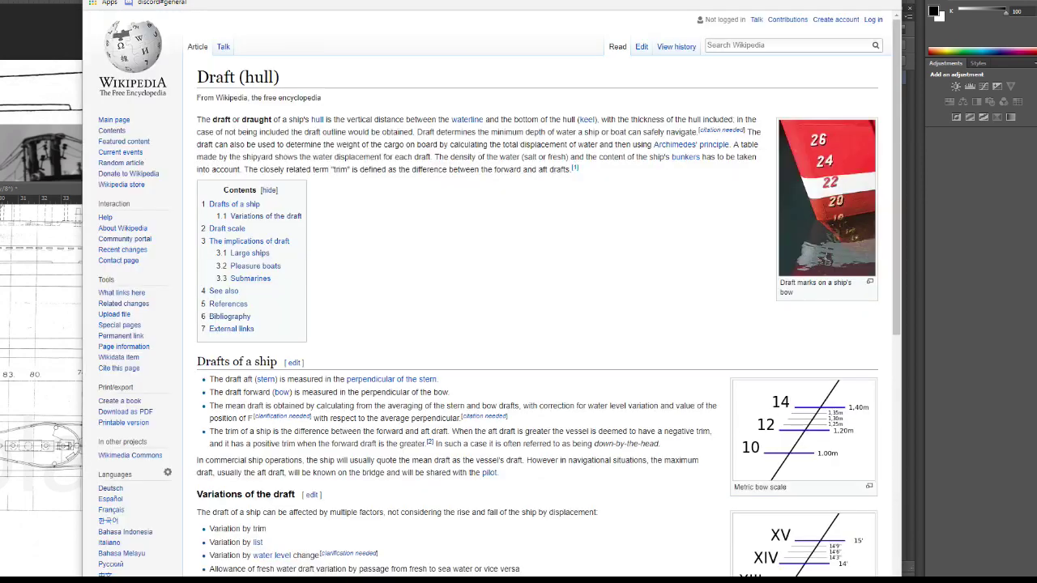
pyautogui.hotkey('ctrl', 'Tab')
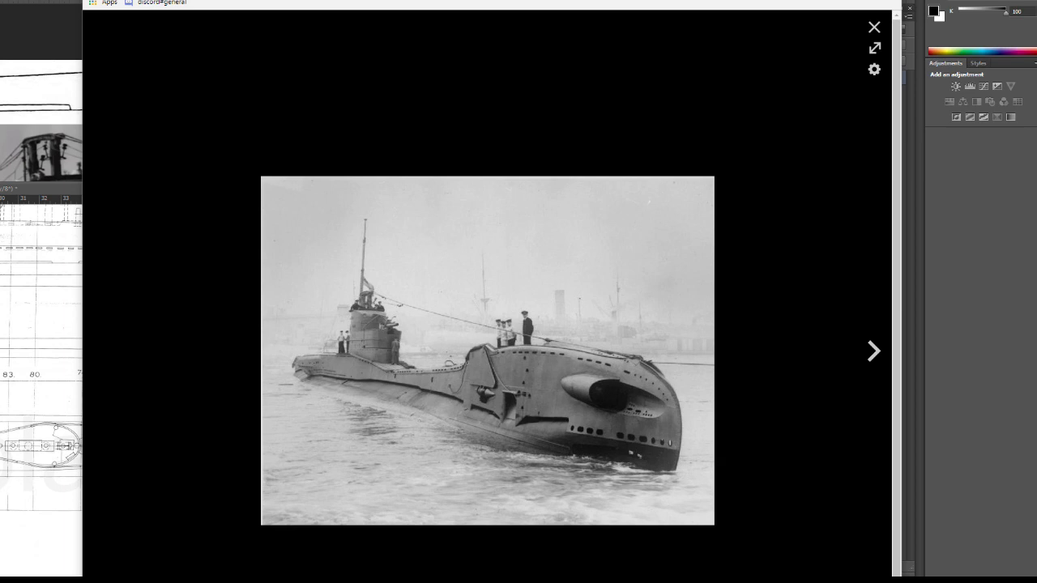
pyautogui.hotkey('ctrl', 'Tab')
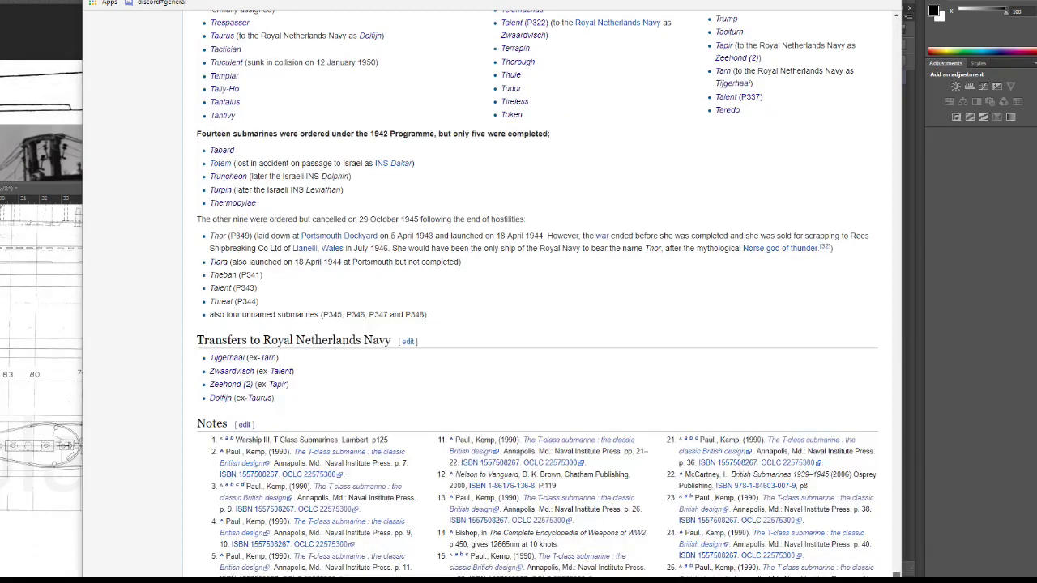
# Scroll through the T-class submarine article, then go back to the Caswell Submarine Plans list.
pyautogui.scroll(3, 491, 294)
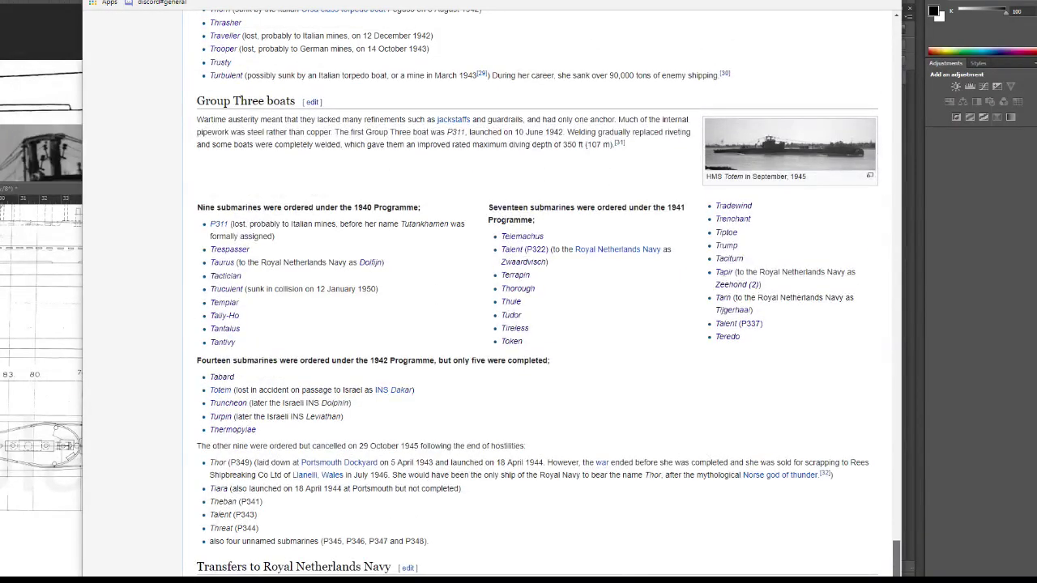
pyautogui.scroll(3, 534, 294)
pyautogui.scroll(6, 535, 294)
pyautogui.scroll(-4, 535, 294)
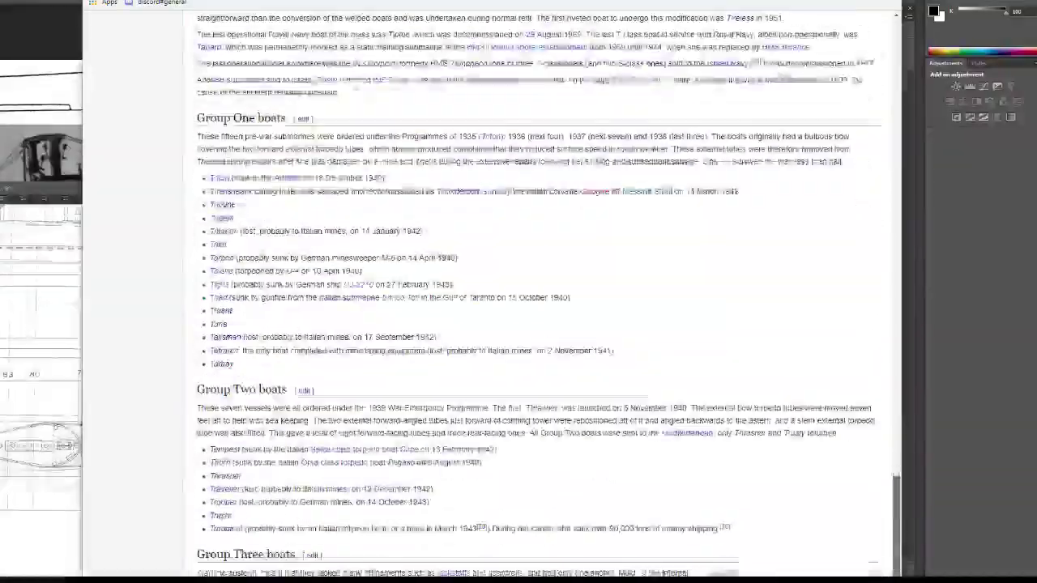
pyautogui.scroll(2, 535, 295)
pyautogui.scroll(2, 535, 294)
pyautogui.scroll(-2, 535, 294)
pyautogui.scroll(-2, 535, 294)
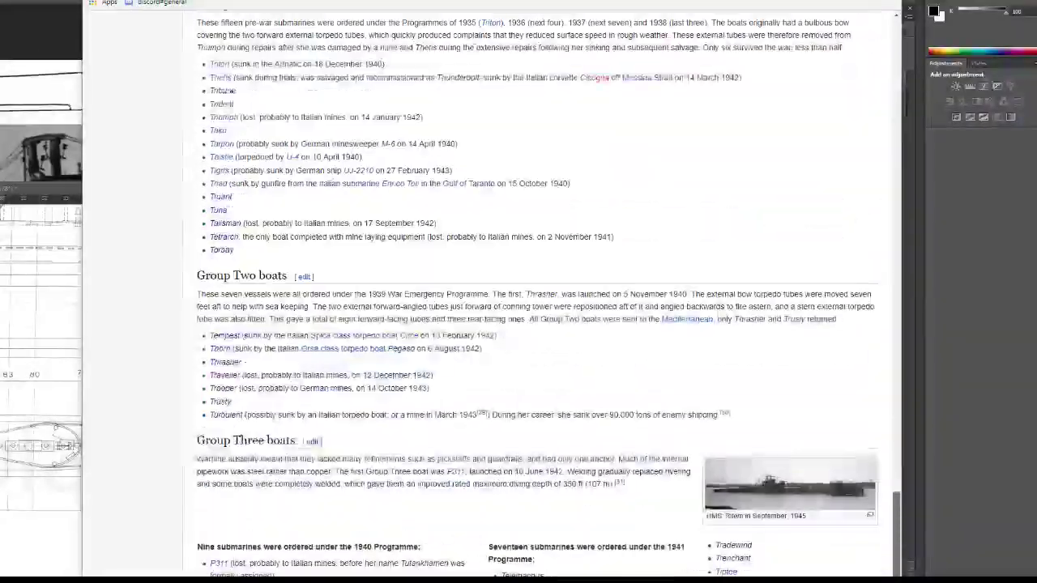
pyautogui.scroll(10, 535, 294)
pyautogui.scroll(10, 535, 294)
pyautogui.scroll(3, 534, 294)
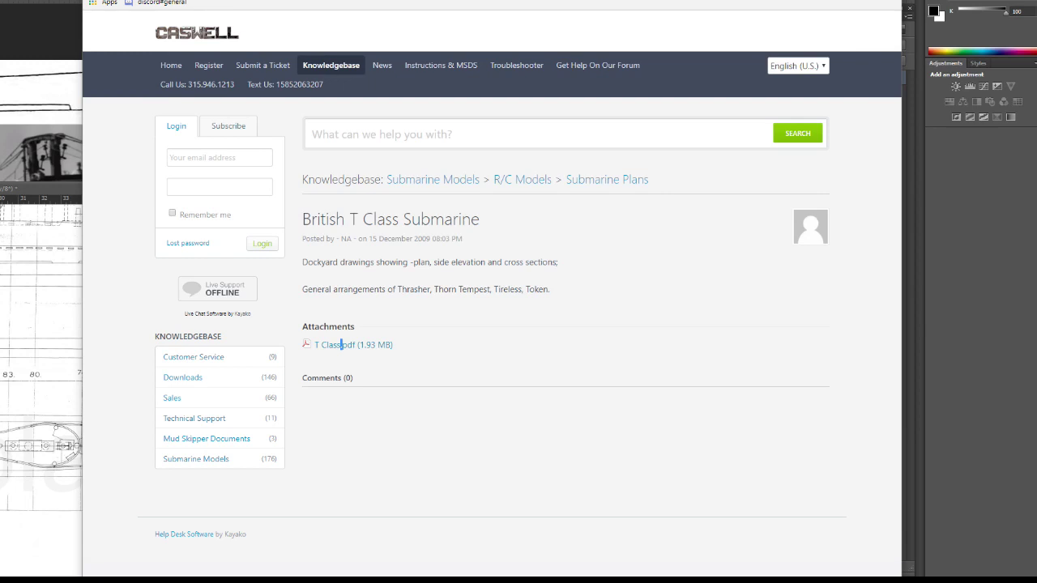
pyautogui.hotkey('alt', 'Left')
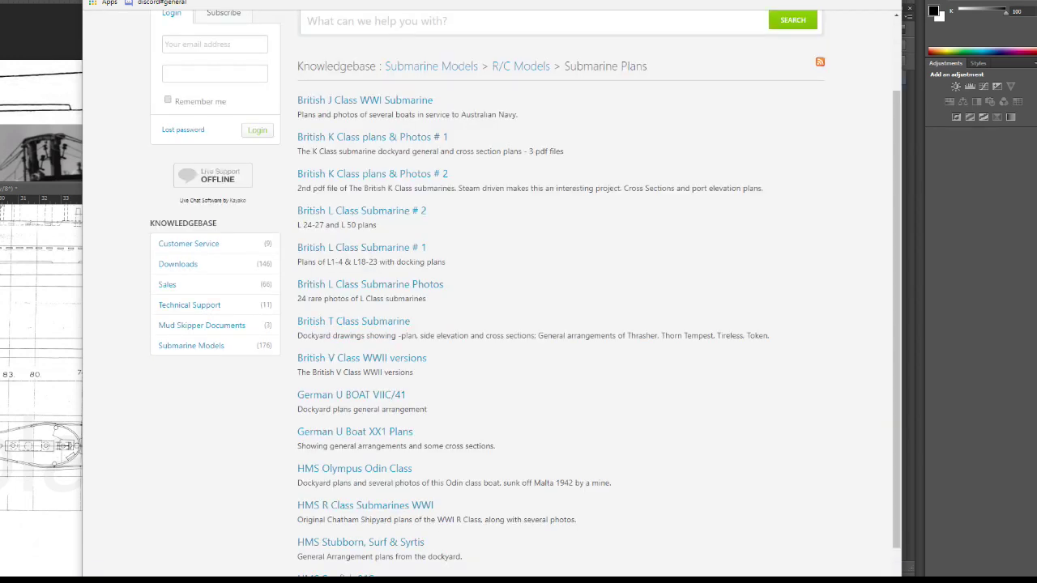
# Check the British T Class Submarine plans page, then go back to the Google Images submarine results.
pyautogui.click(353, 321)
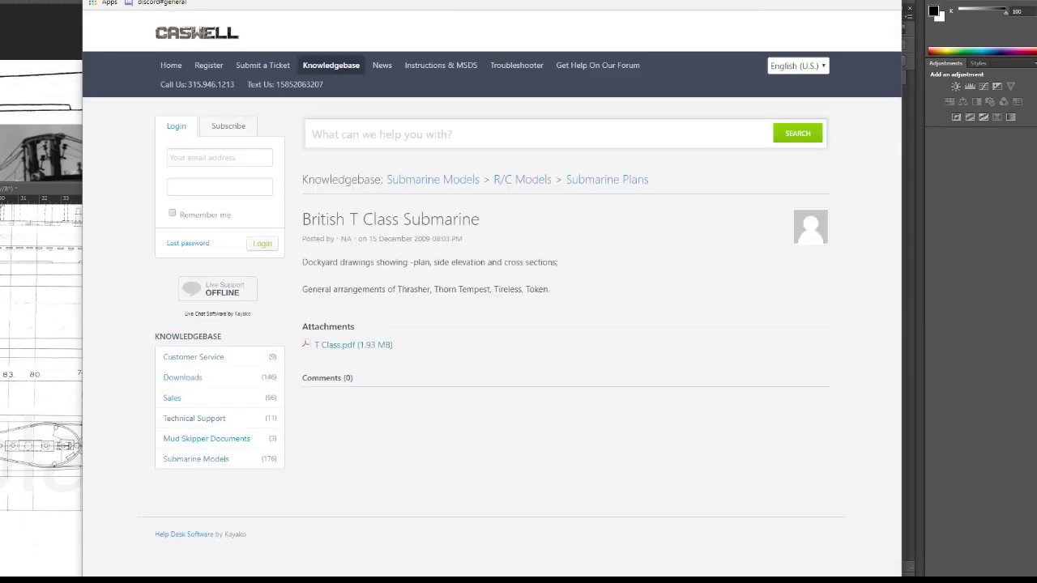
pyautogui.hotkey('alt', 'Left')
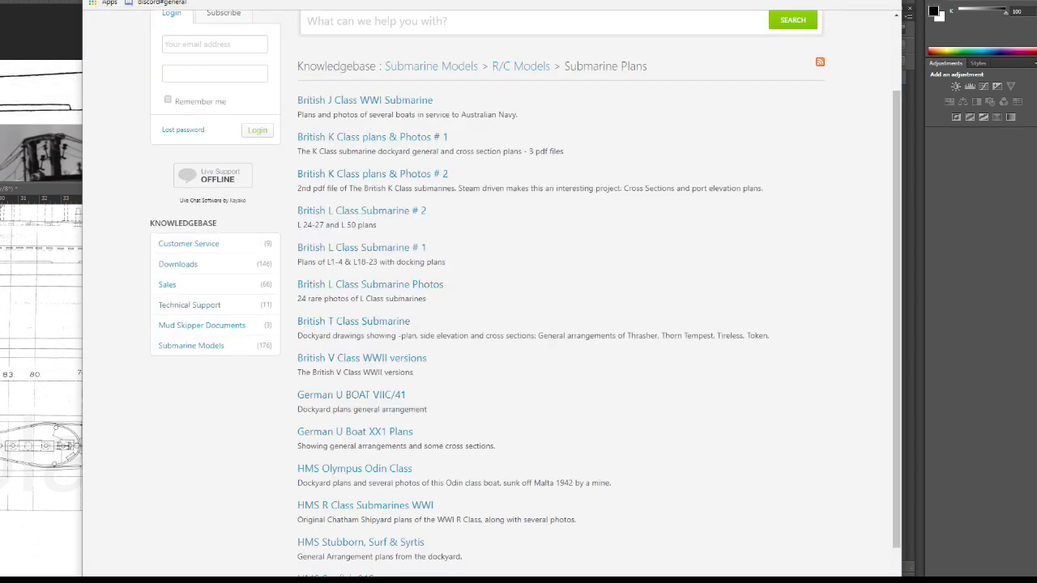
pyautogui.scroll(-2, 518, 324)
pyautogui.scroll(2, 519, 324)
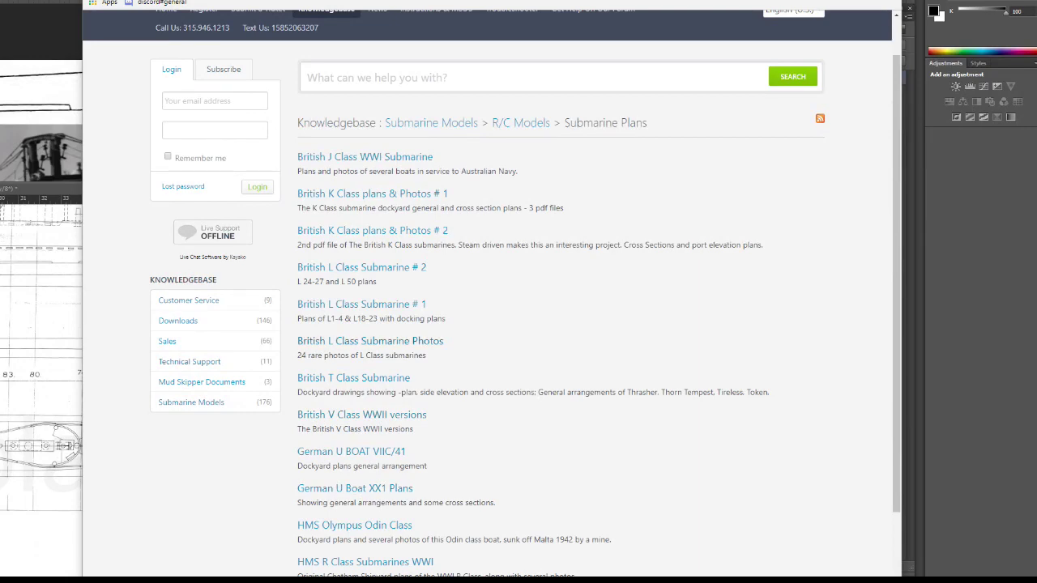
pyautogui.hotkey('ctrl', 'Tab')
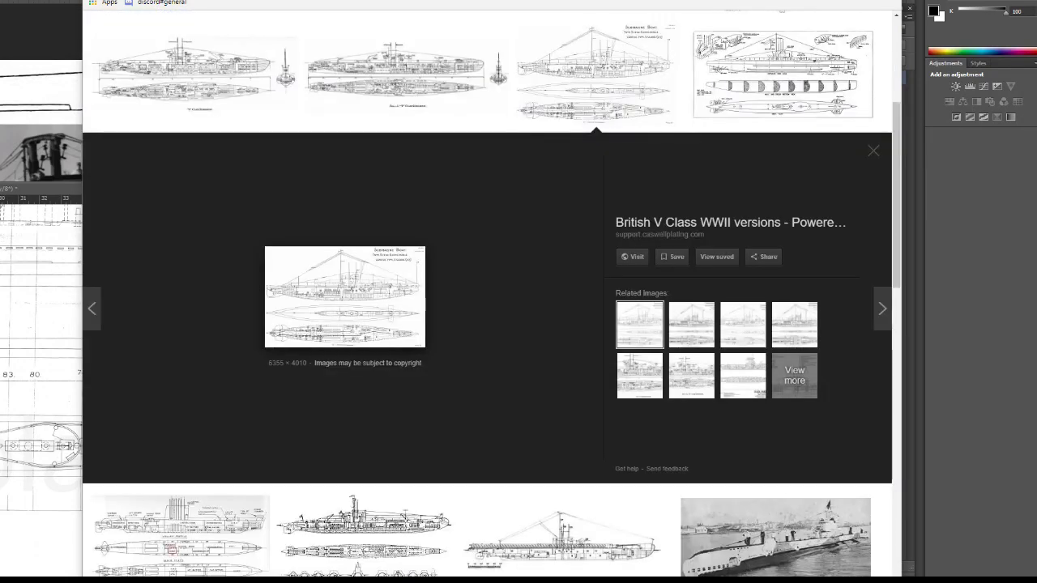
# Scroll the results and preview the forums.airbase.ru submarine drawing.
pyautogui.scroll(-4, 559, 251)
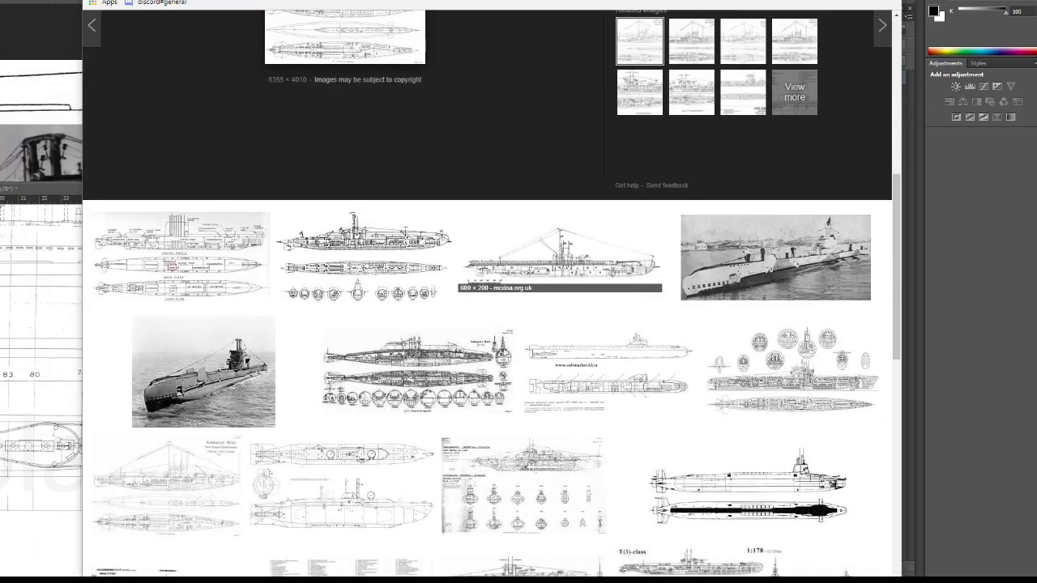
pyautogui.scroll(-2, 559, 275)
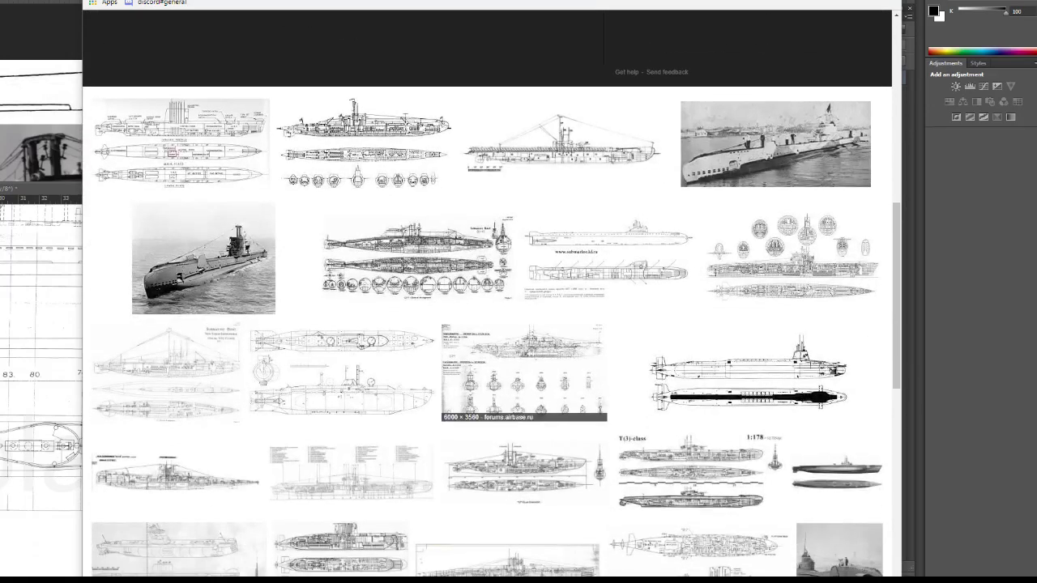
pyautogui.click(524, 372)
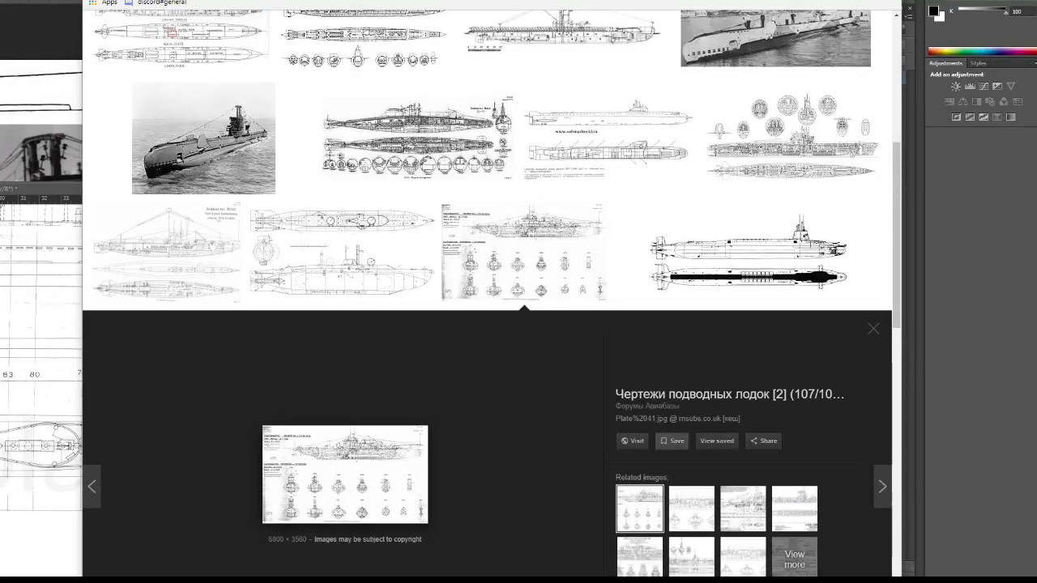
# Open the airbase.ru drawing full-size in a new tab, view it, and return.
pyautogui.rightClick(341, 461)
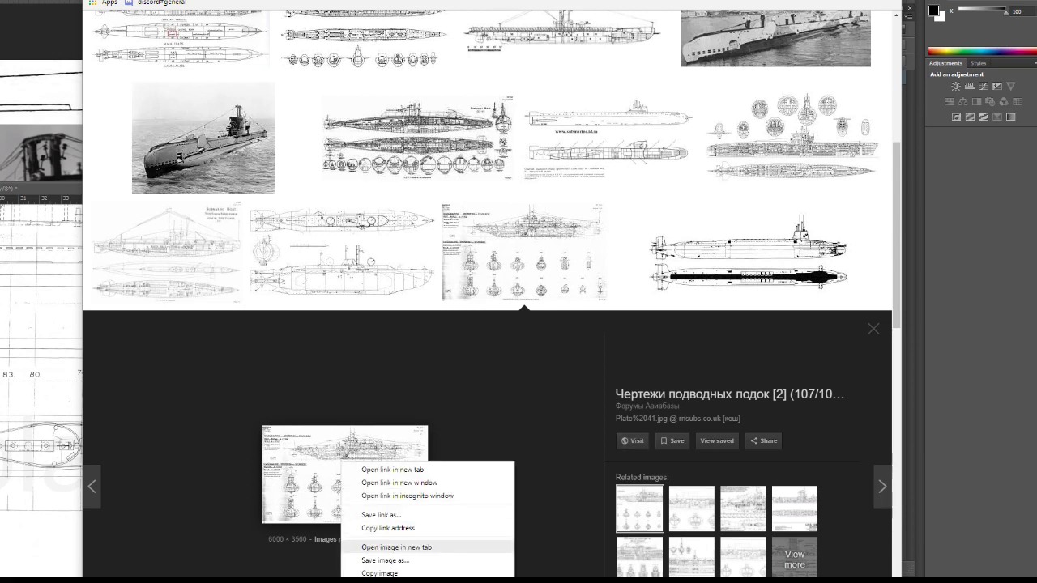
pyautogui.click(396, 547)
pyautogui.hotkey('ctrl', 'Tab')
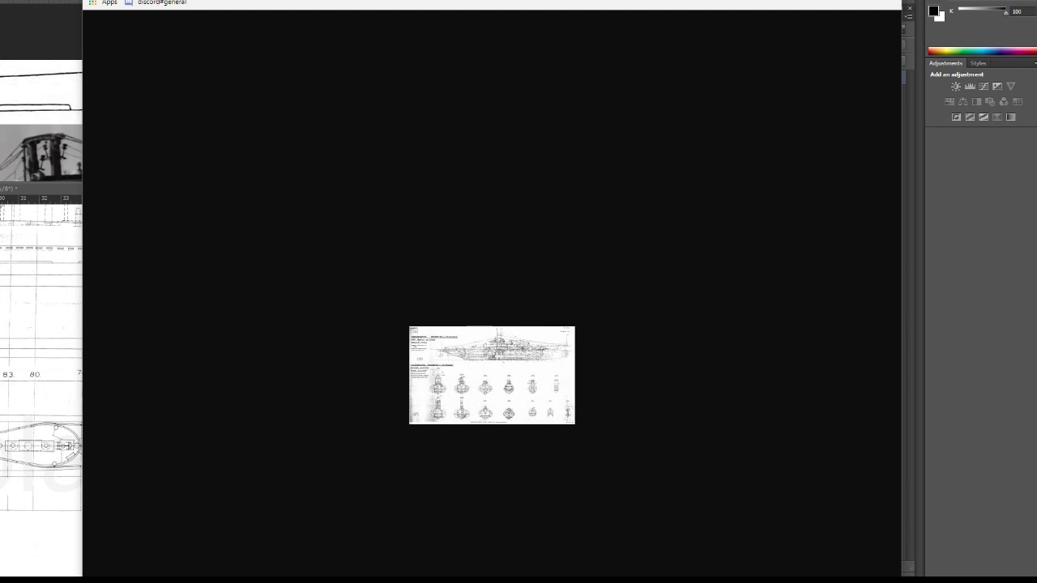
pyautogui.hotkey('ctrl', 'shift', 'Tab')
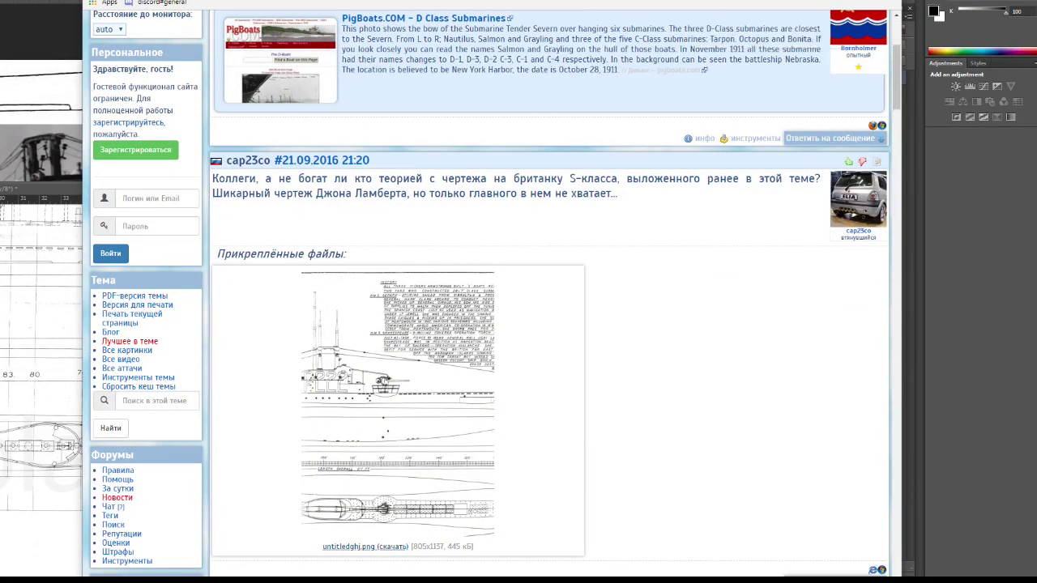
# Enlarge the attached untitledghj.png S-class drawing, inspect it, and close it.
pyautogui.click(438, 345)
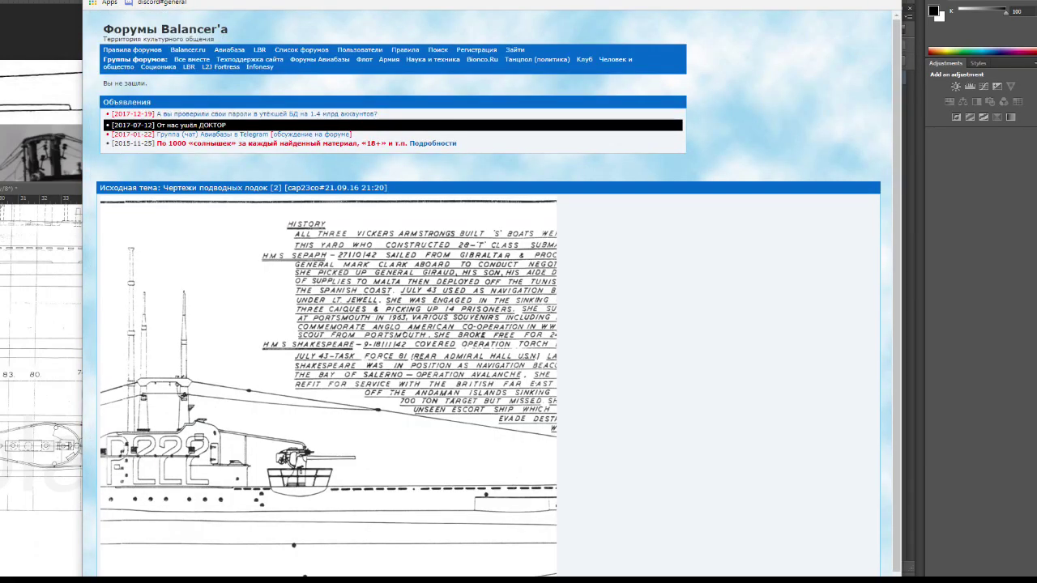
pyautogui.scroll(-2, 486, 300)
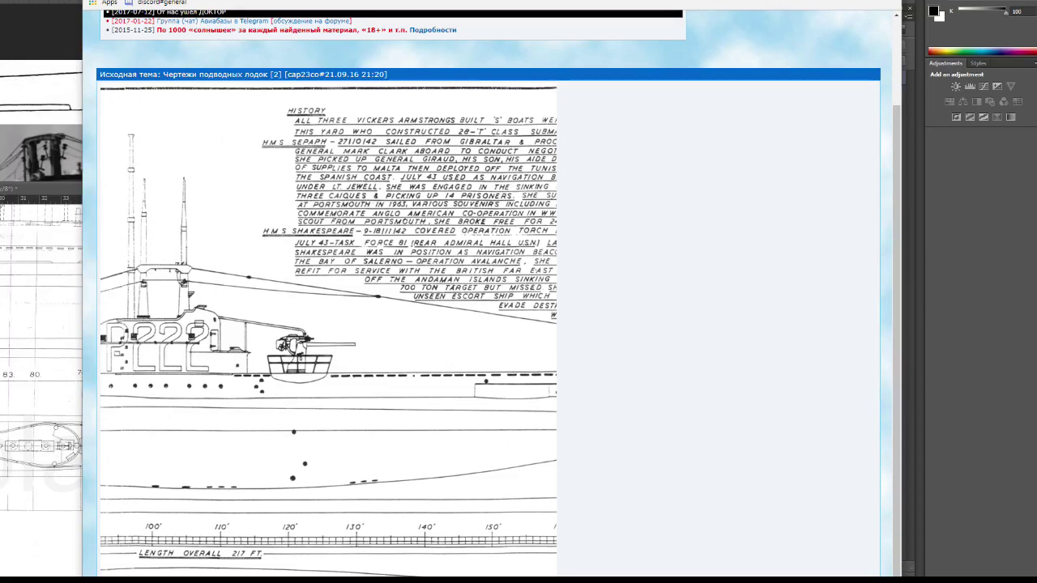
pyautogui.scroll(-2, 486, 300)
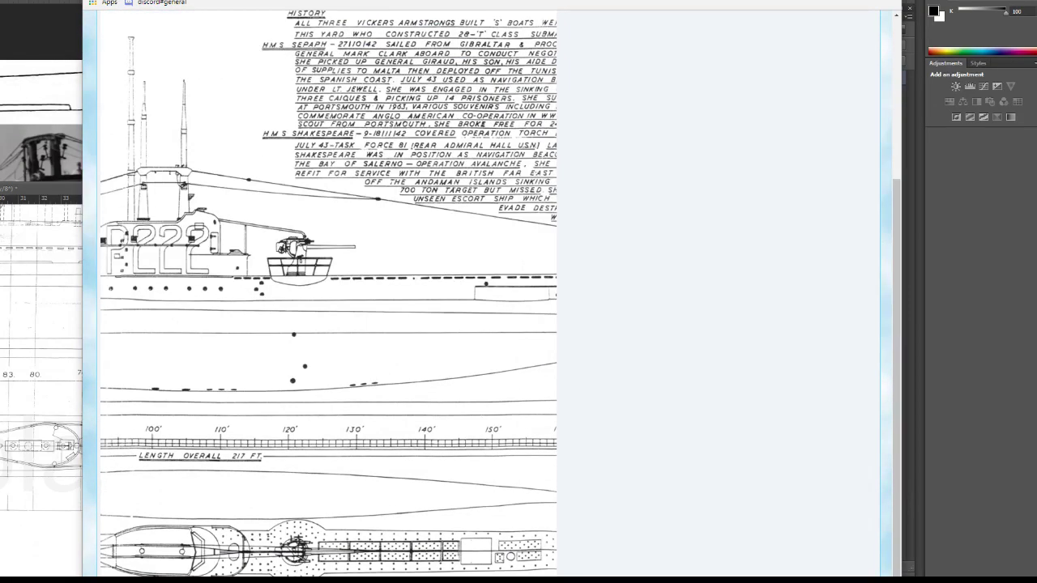
pyautogui.scroll(1, 486, 300)
pyautogui.scroll(-1, 486, 300)
pyautogui.press('Escape')
# Scroll down through the 'Чертежи подводных лодок' thread reviewing the posted submarine drawings.
pyautogui.scroll(-3, 486, 300)
pyautogui.scroll(-6, 486, 300)
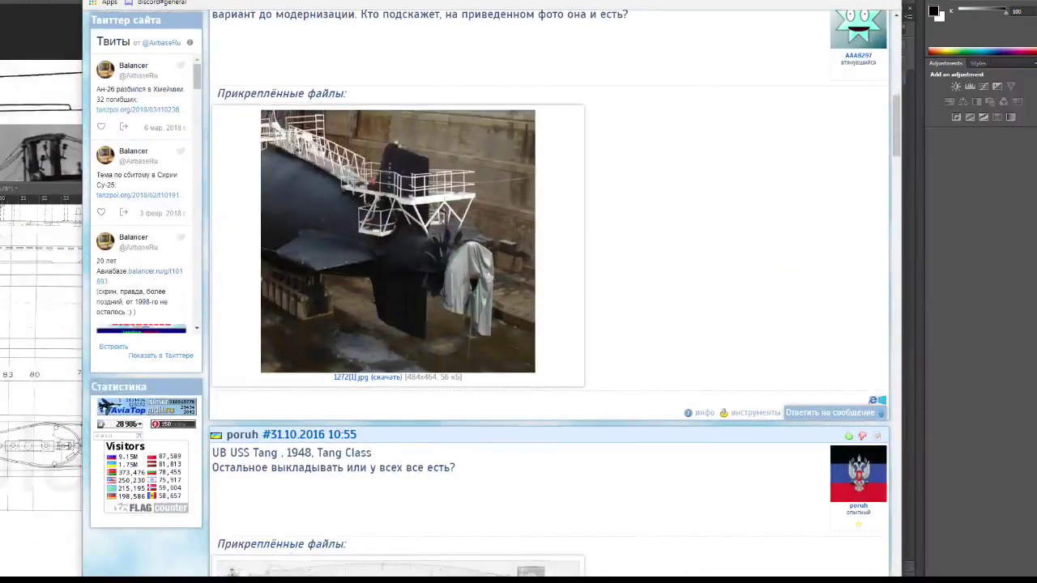
pyautogui.scroll(3, 486, 300)
pyautogui.scroll(-4, 486, 300)
pyautogui.scroll(-6, 486, 300)
pyautogui.scroll(3, 486, 300)
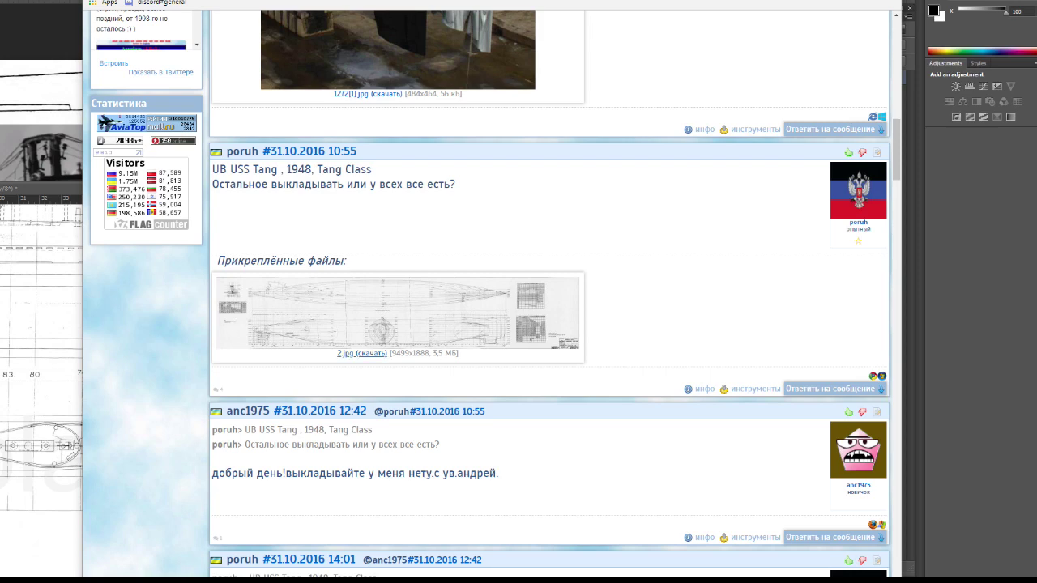
pyautogui.scroll(-3, 437, 332)
pyautogui.scroll(-2, 438, 332)
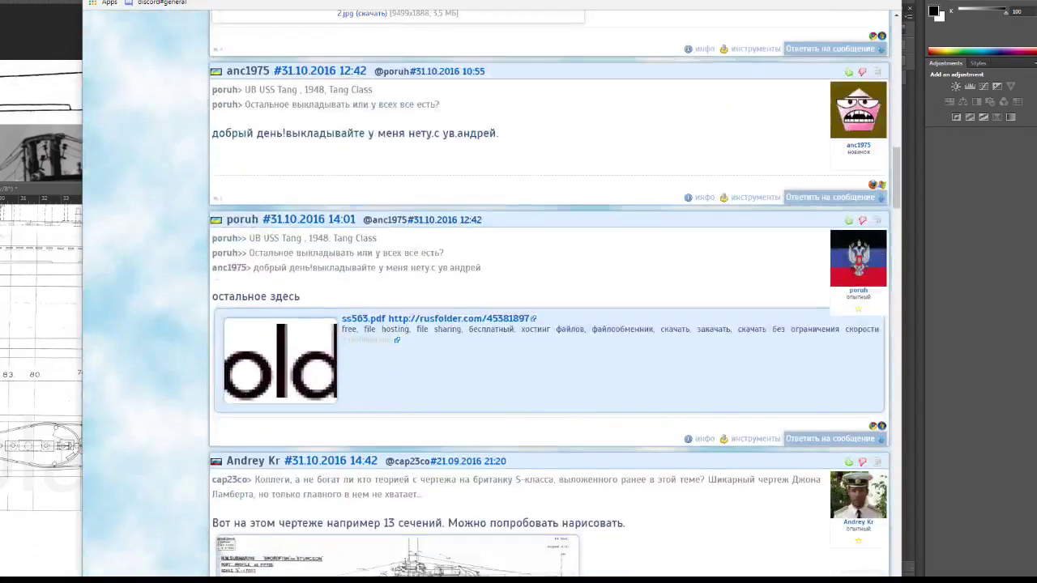
pyautogui.scroll(-3, 438, 332)
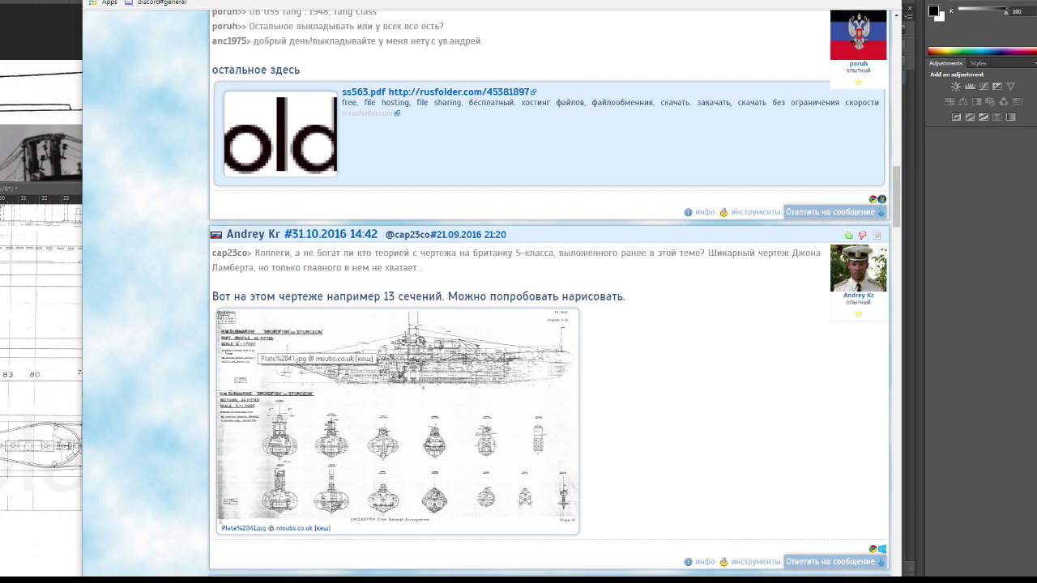
pyautogui.scroll(-3, 324, 356)
pyautogui.scroll(-3, 324, 357)
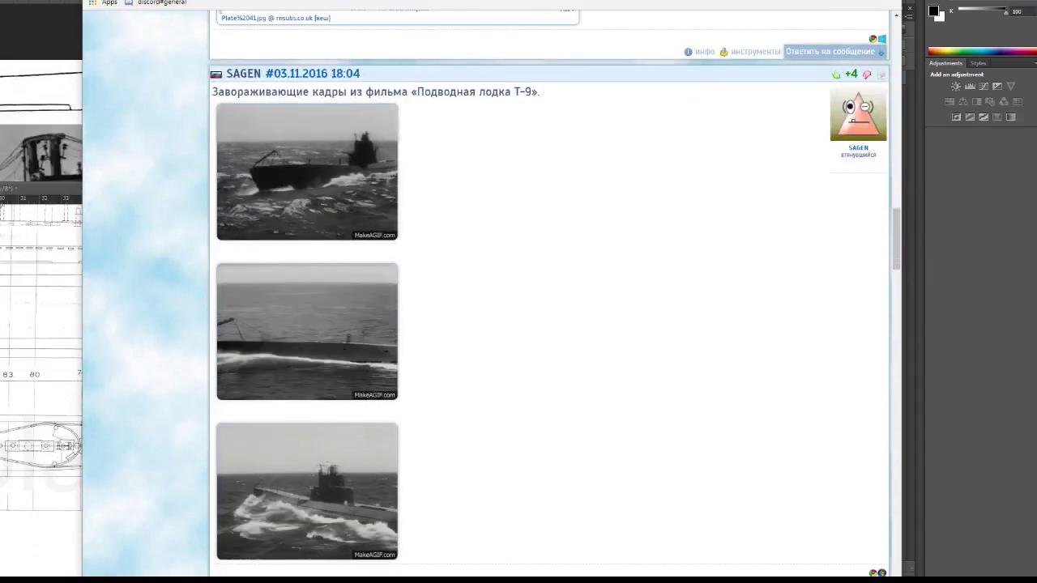
pyautogui.scroll(-5, 551, 324)
pyautogui.scroll(-3, 551, 324)
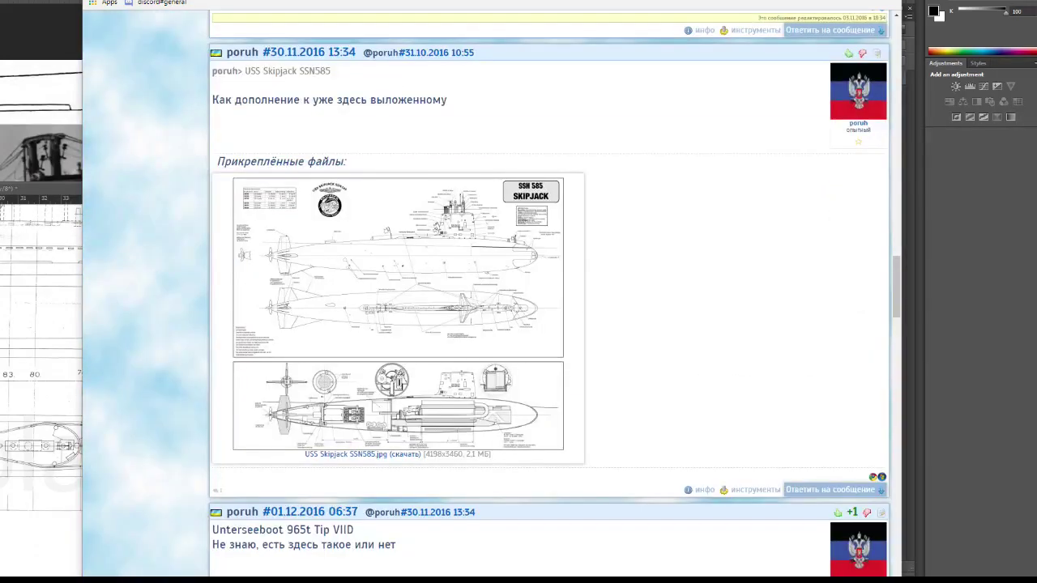
pyautogui.scroll(-3, 550, 324)
pyautogui.scroll(-1, 519, 395)
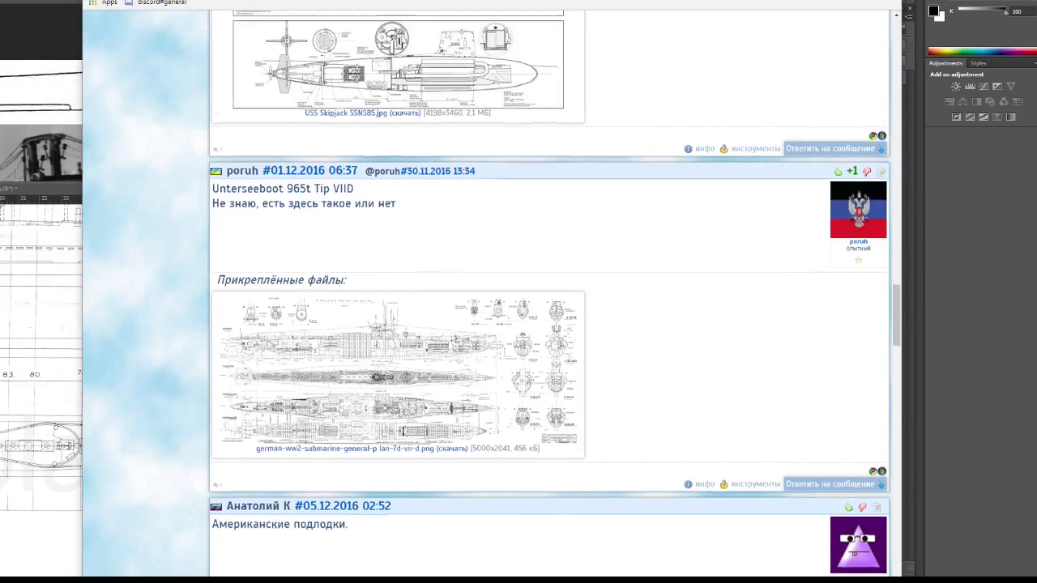
pyautogui.scroll(-4, 551, 324)
pyautogui.scroll(-4, 551, 324)
pyautogui.scroll(-2, 551, 324)
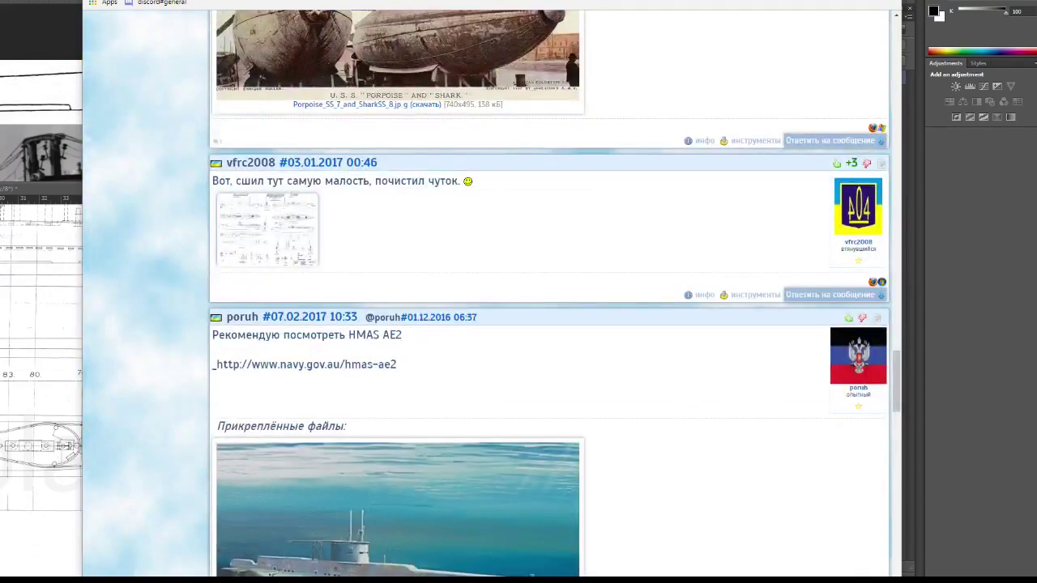
pyautogui.scroll(-1, 551, 324)
pyautogui.scroll(-5, 551, 324)
pyautogui.scroll(-5, 551, 324)
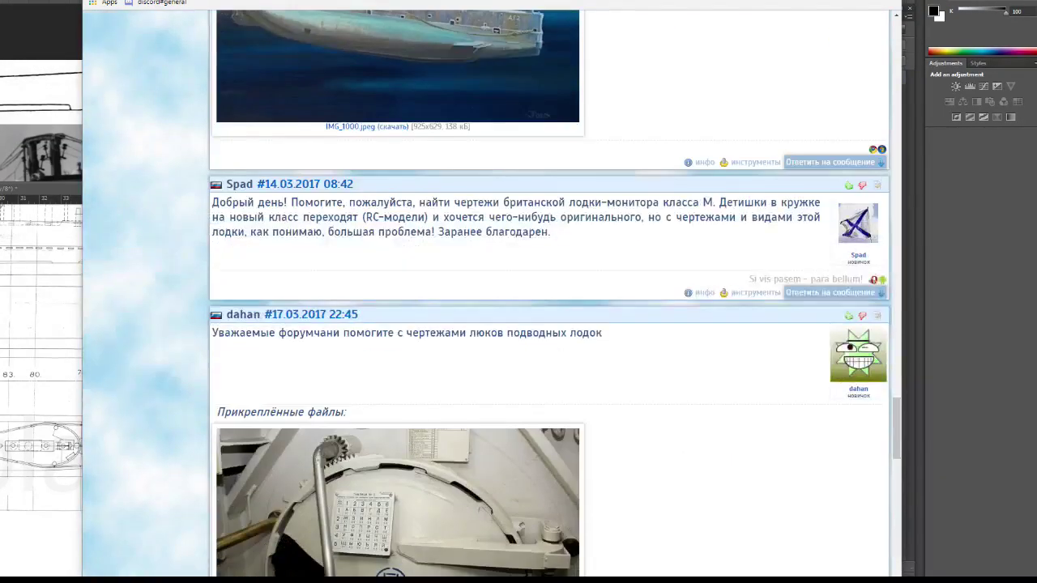
pyautogui.scroll(-5, 551, 324)
pyautogui.scroll(-3, 551, 324)
pyautogui.scroll(-5, 550, 324)
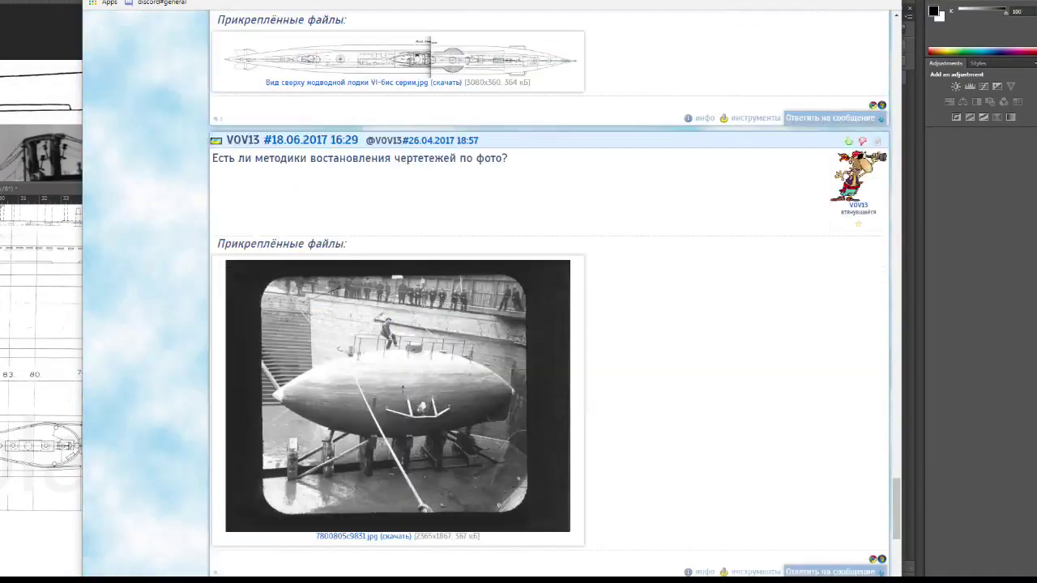
pyautogui.scroll(-5, 551, 324)
pyautogui.scroll(-1, 551, 324)
pyautogui.scroll(-6, 551, 324)
pyautogui.scroll(-5, 551, 324)
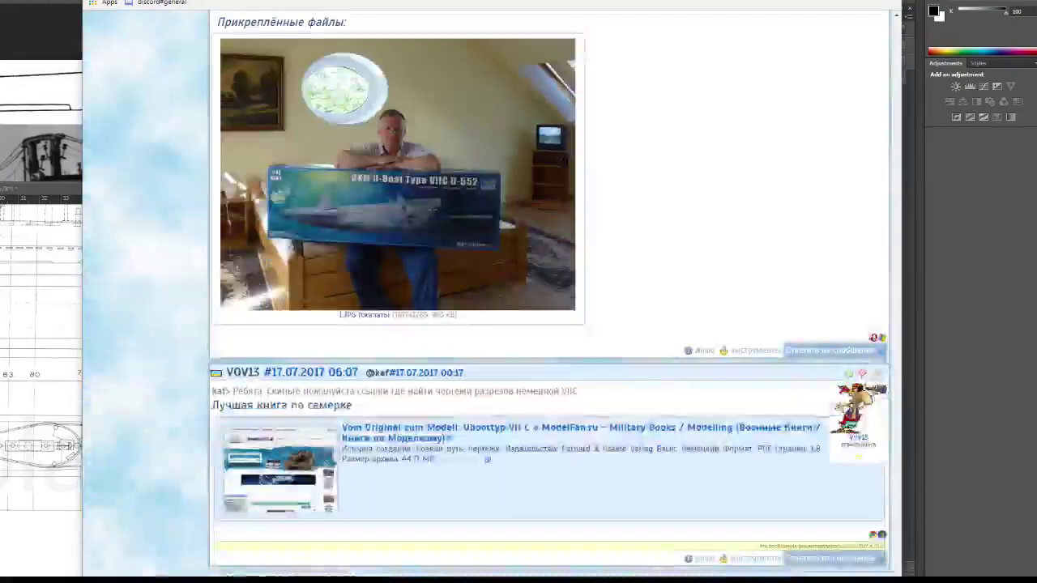
pyautogui.scroll(3, 468, 405)
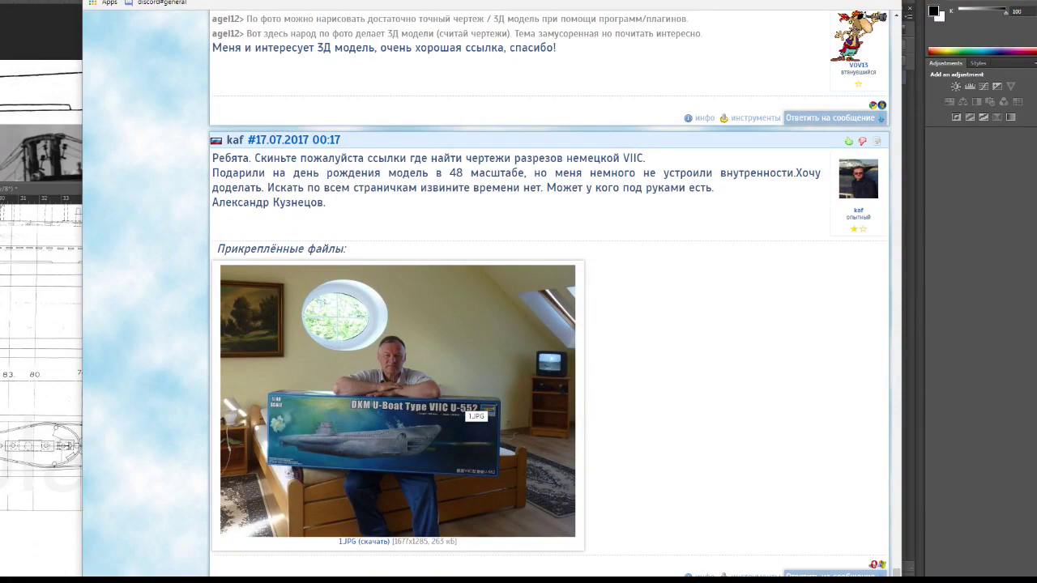
pyautogui.scroll(-4, 468, 405)
pyautogui.scroll(-3, 468, 405)
pyautogui.scroll(-3, 468, 405)
pyautogui.scroll(-3, 468, 405)
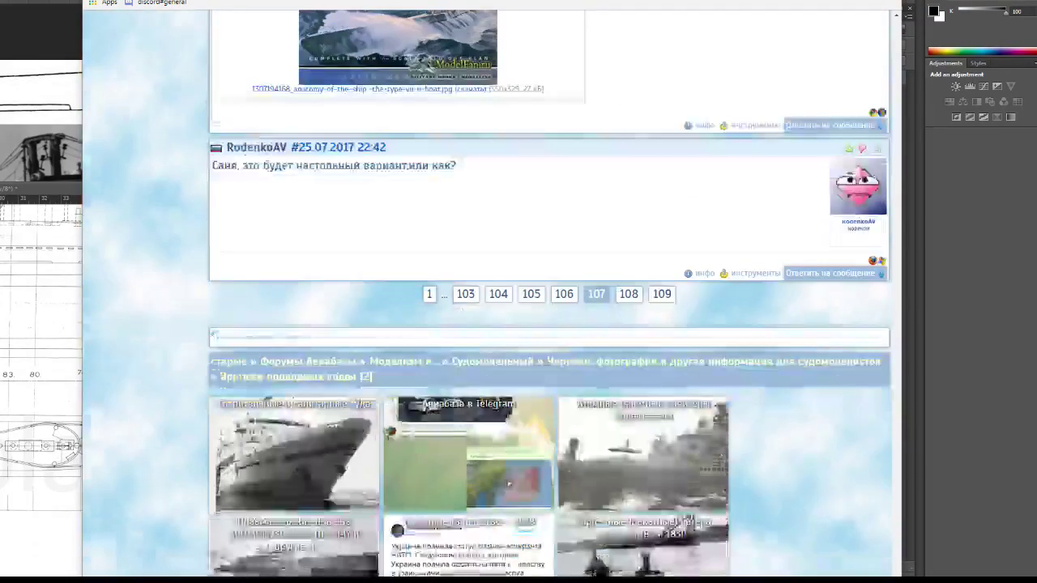
pyautogui.scroll(3, 486, 324)
pyautogui.scroll(-3, 486, 324)
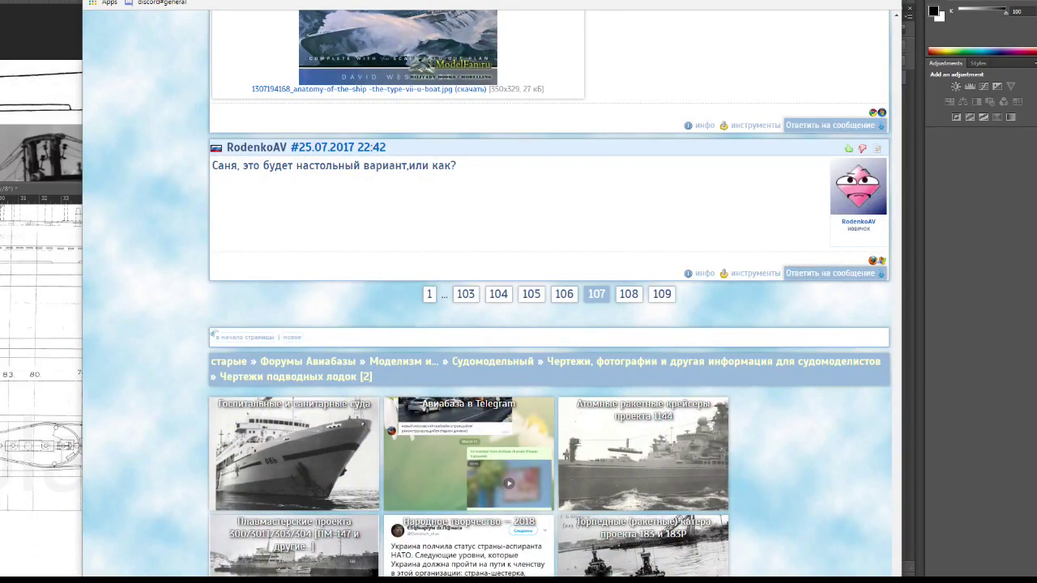
# Jump to the thread top, then close the tab to return to the Plate 41 preview.
pyautogui.press('Home')
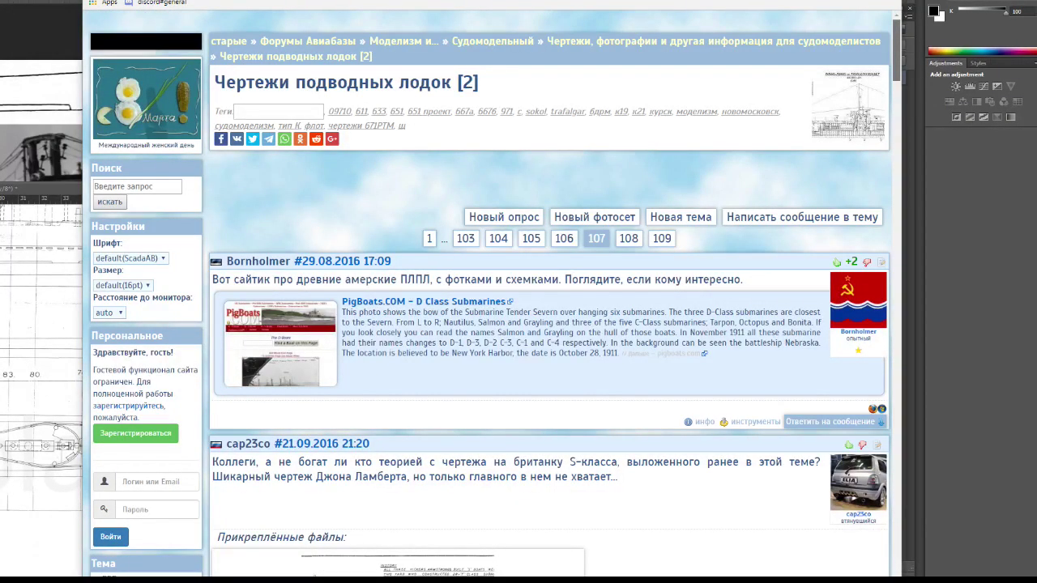
pyautogui.scroll(-1, 519, 291)
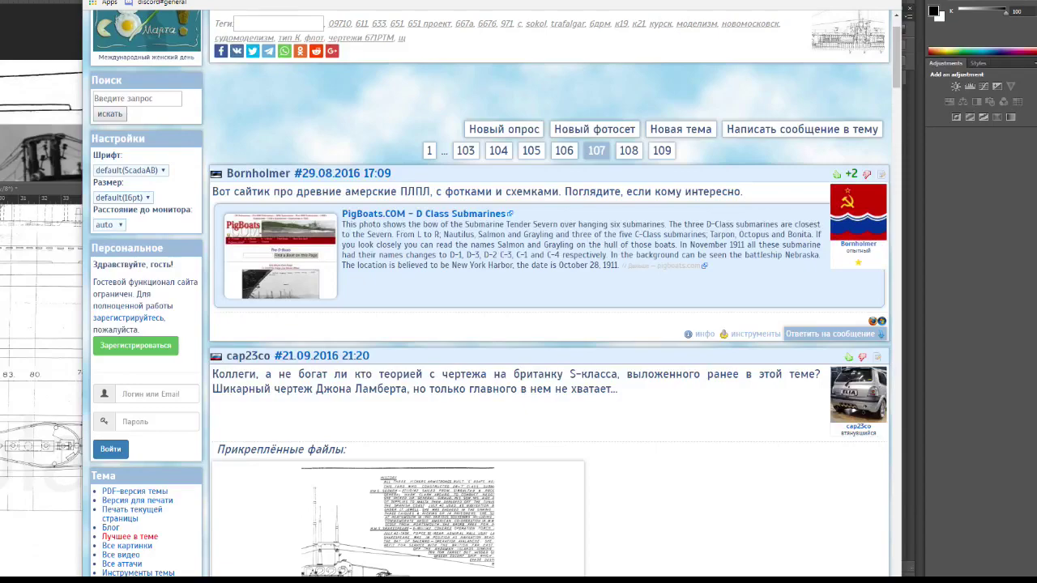
pyautogui.scroll(-3, 519, 291)
pyautogui.scroll(2, 519, 292)
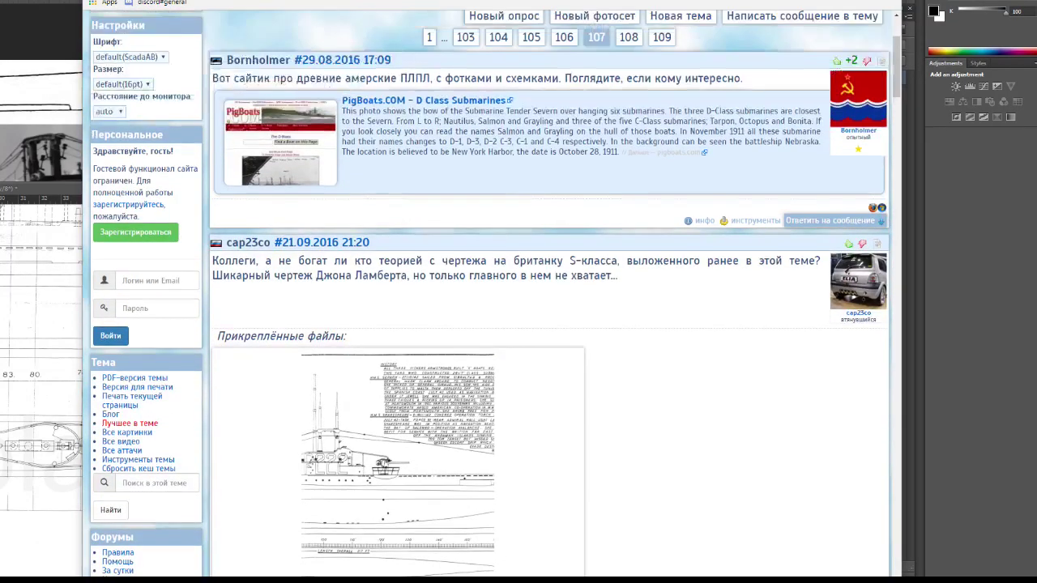
pyautogui.scroll(2, 518, 292)
pyautogui.hotkey('ctrl', 'w')
pyautogui.scroll(-3, 524, 324)
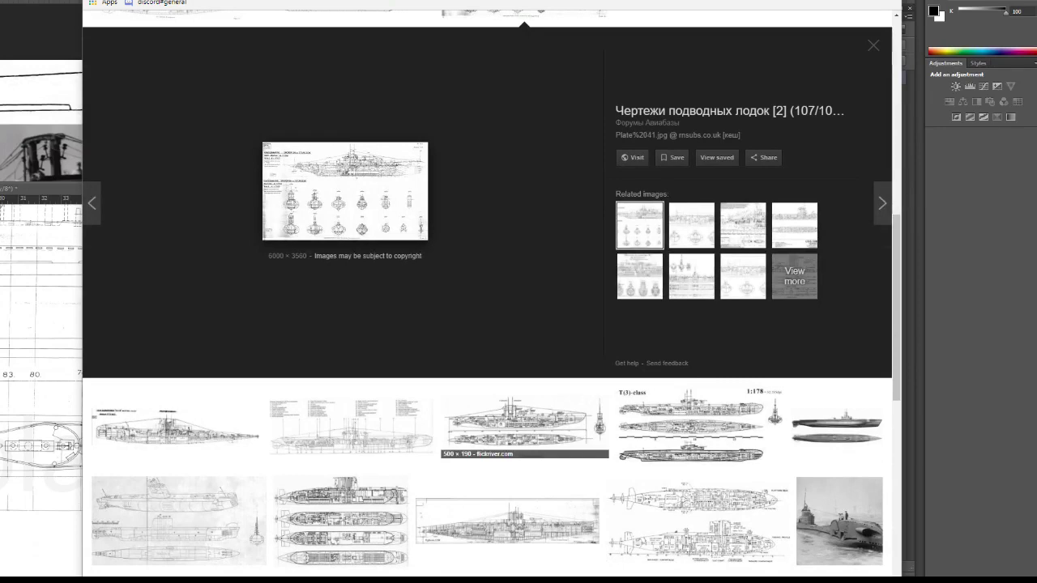
# Preview the British Submarines of WW1 blueprint, step through nearby images, then close the preview.
pyautogui.click(174, 425)
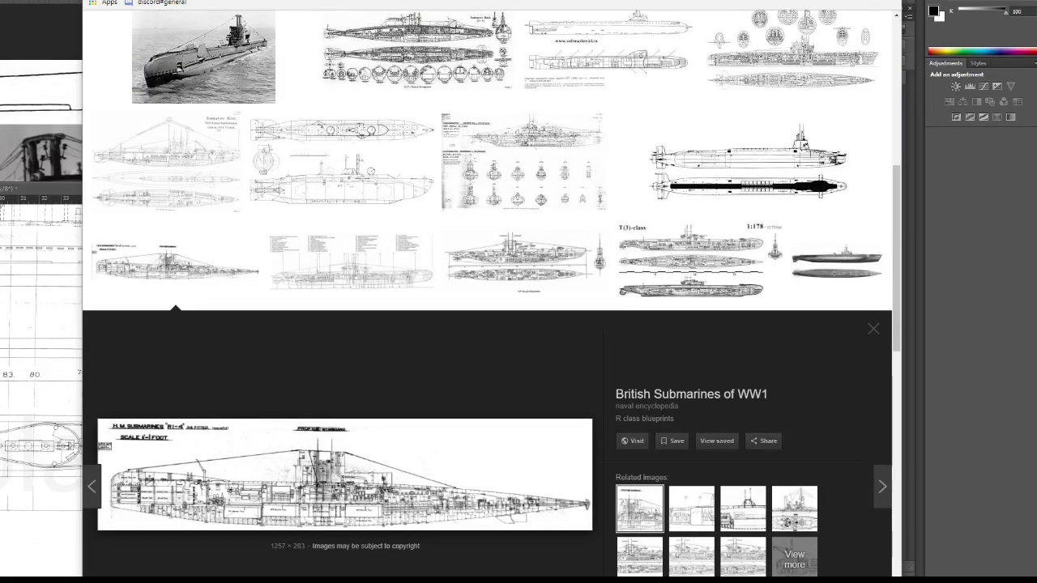
pyautogui.click(794, 508)
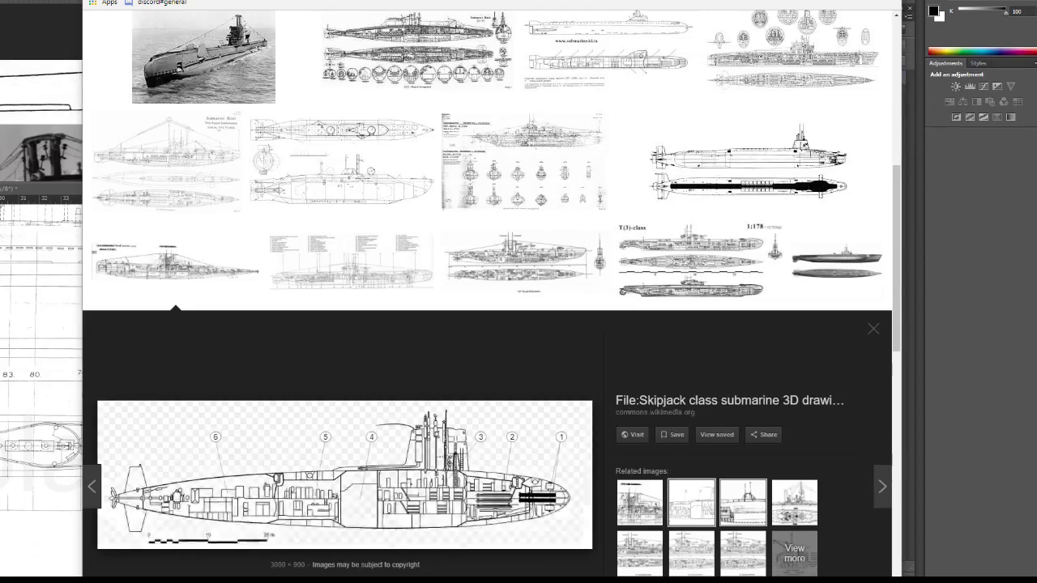
pyautogui.click(743, 504)
pyautogui.click(794, 502)
pyautogui.click(873, 328)
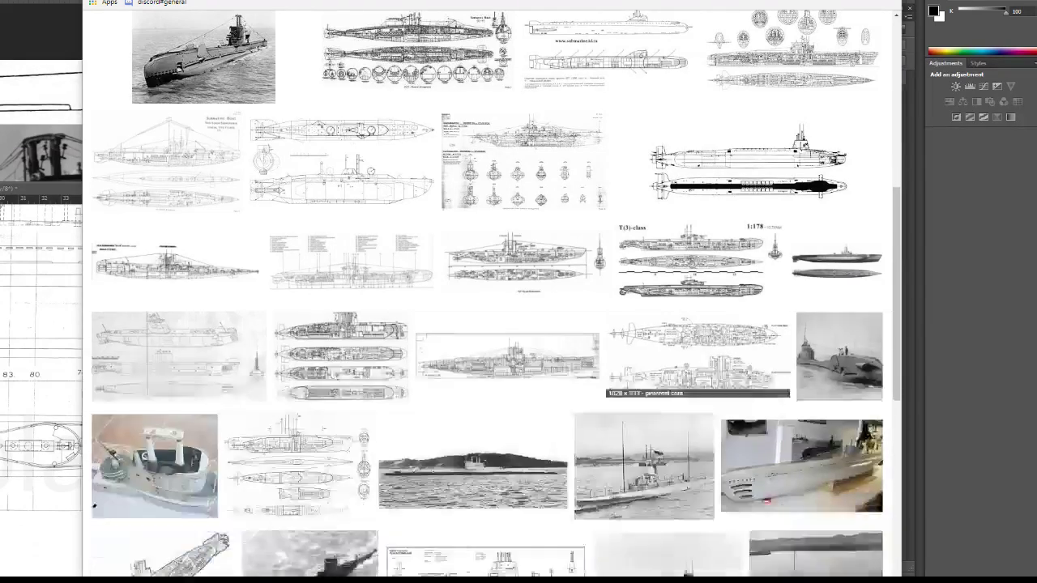
# Scroll further down the results and preview Uboat.net's HMS Thorn photo.
pyautogui.scroll(-1, 648, 389)
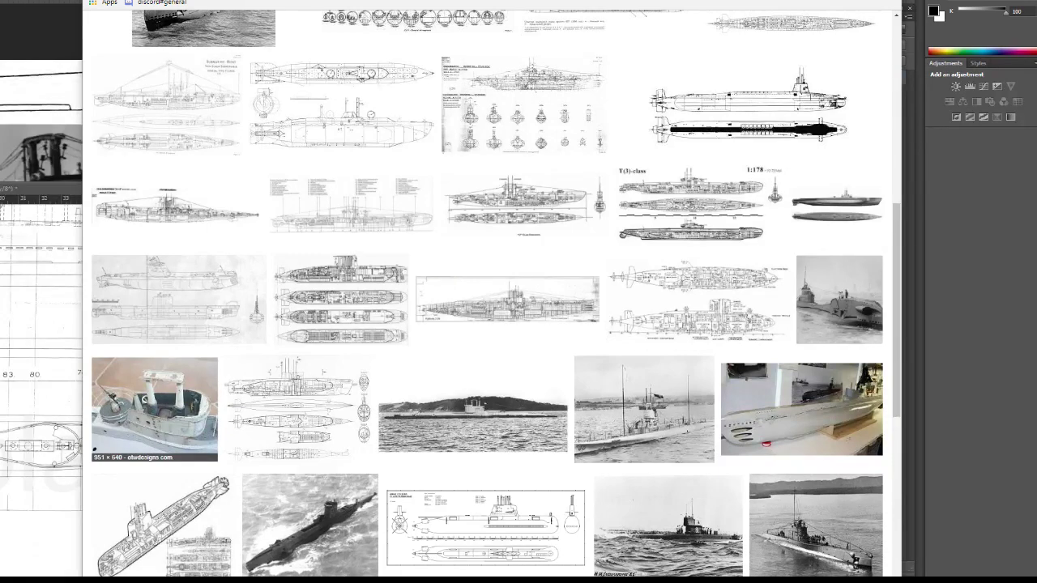
pyautogui.scroll(-2, 308, 365)
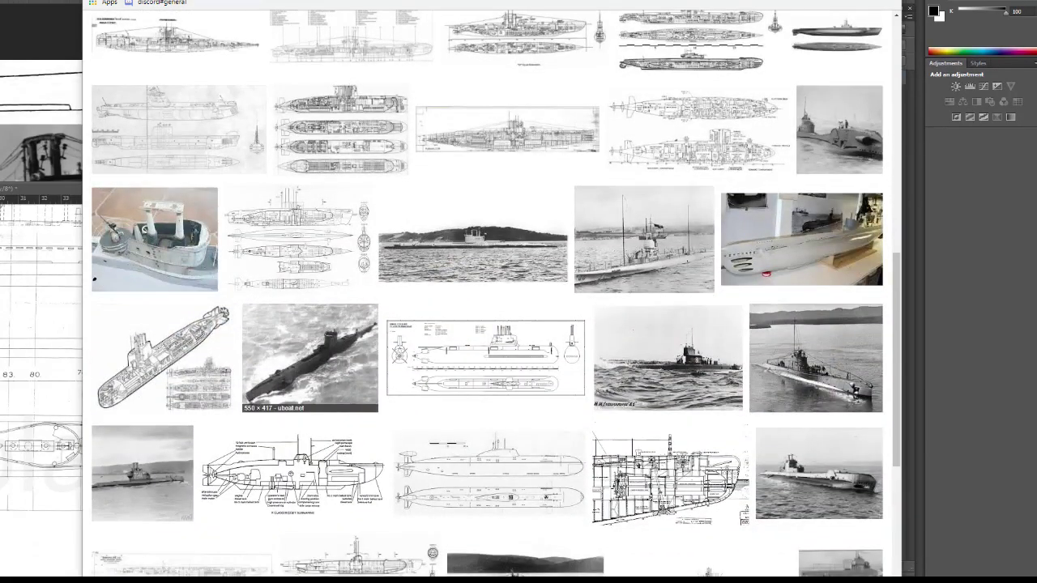
pyautogui.scroll(-1, 324, 389)
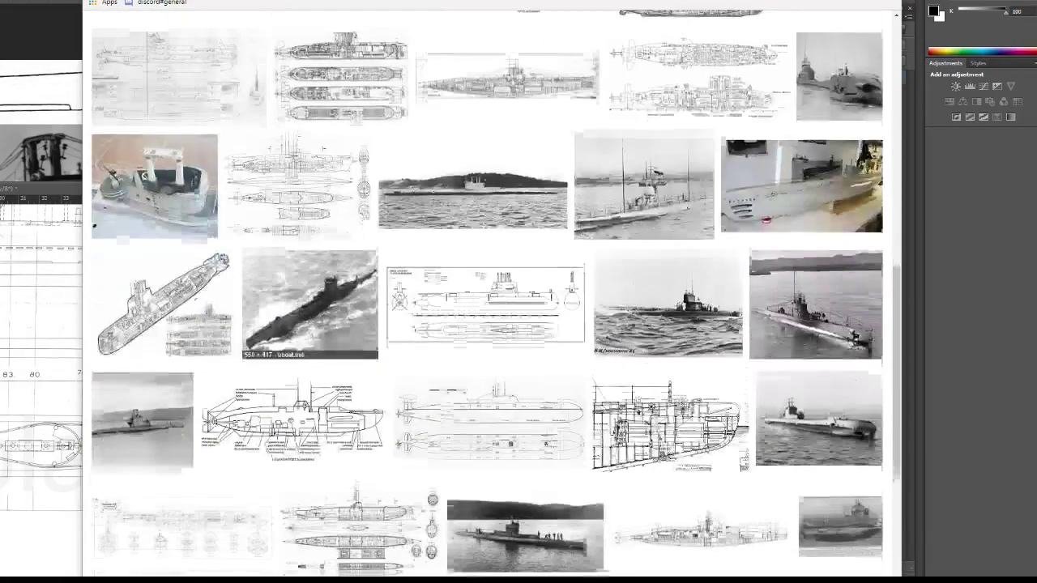
pyautogui.scroll(-2, 341, 409)
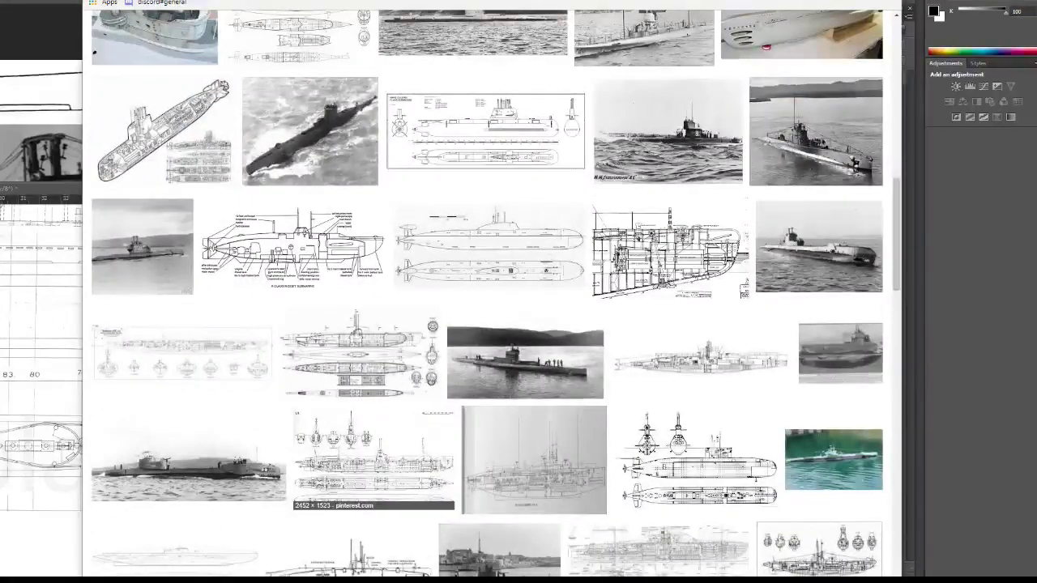
pyautogui.scroll(-1, 348, 461)
pyautogui.scroll(-1, 348, 462)
pyautogui.scroll(-1, 348, 462)
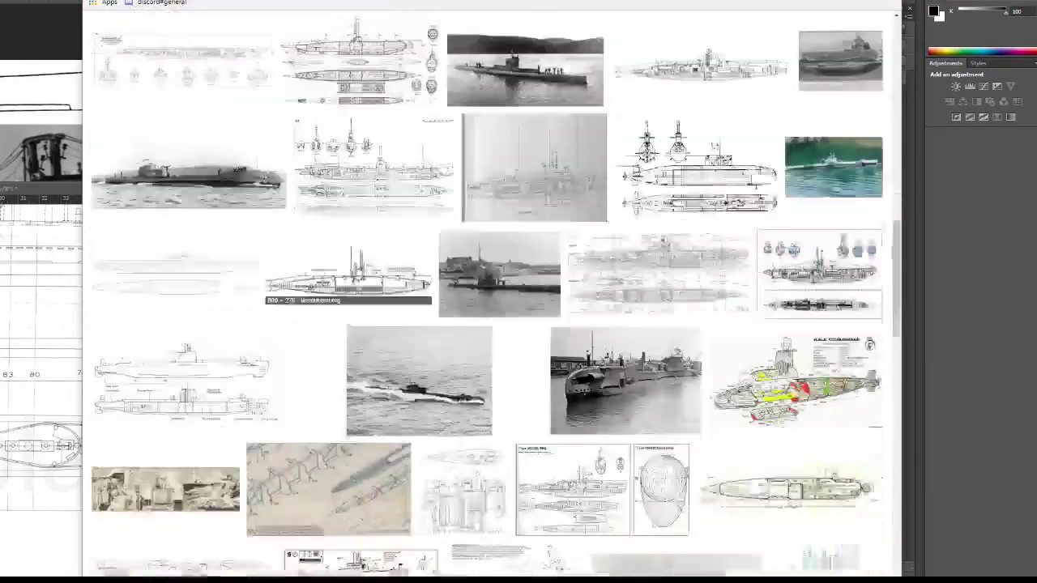
pyautogui.scroll(-1, 348, 461)
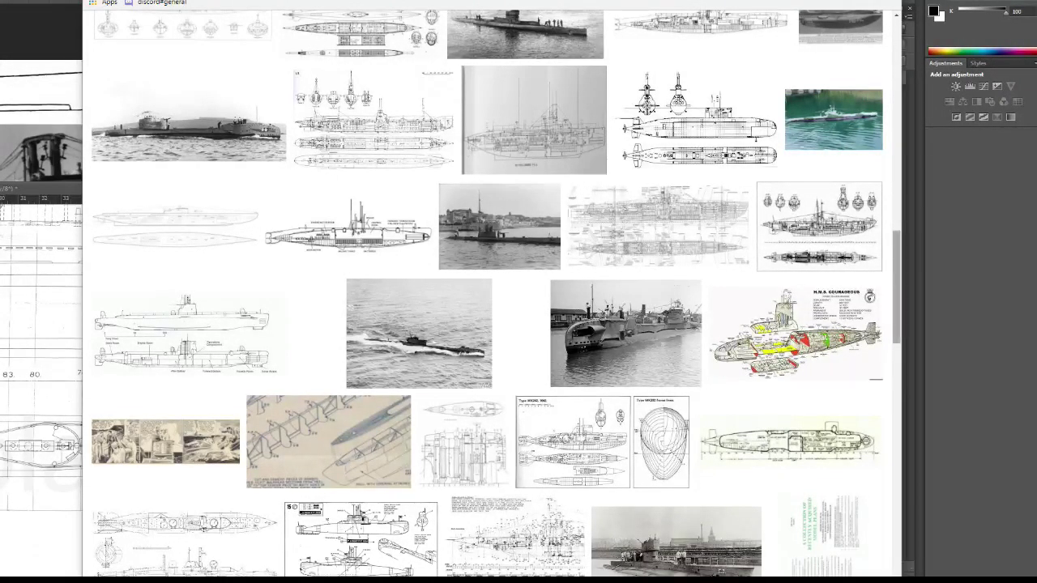
pyautogui.scroll(-3, 794, 340)
pyautogui.scroll(-2, 486, 324)
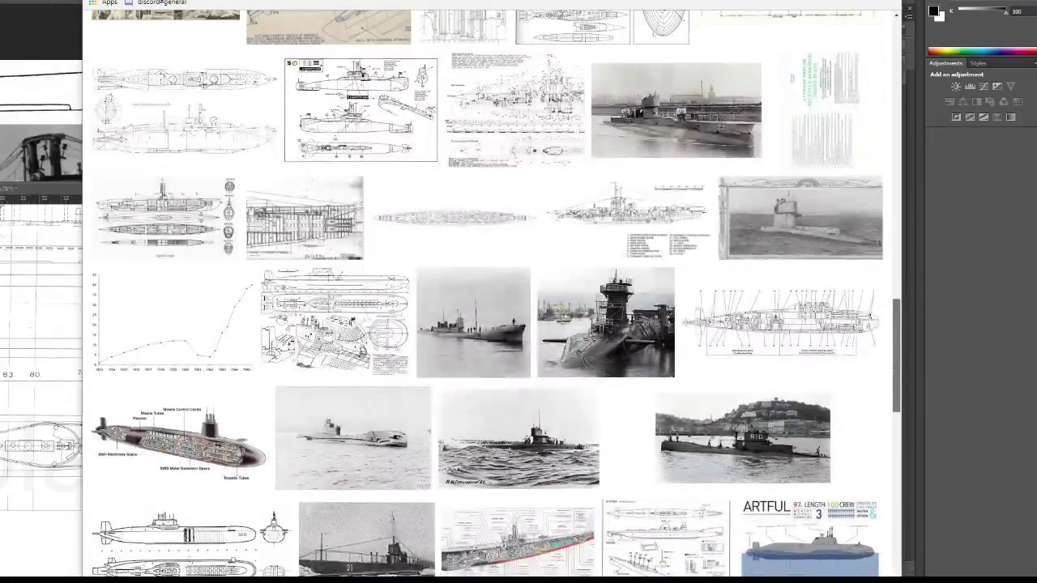
pyautogui.scroll(-3, 486, 324)
pyautogui.scroll(-3, 486, 292)
pyautogui.scroll(-4, 486, 292)
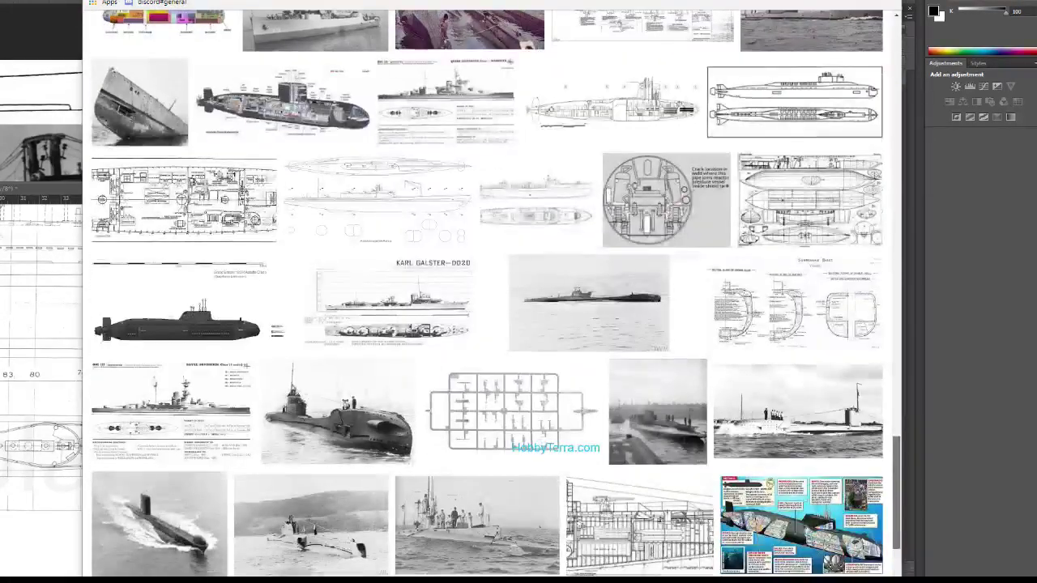
pyautogui.scroll(-1, 486, 292)
pyautogui.scroll(-1, 486, 292)
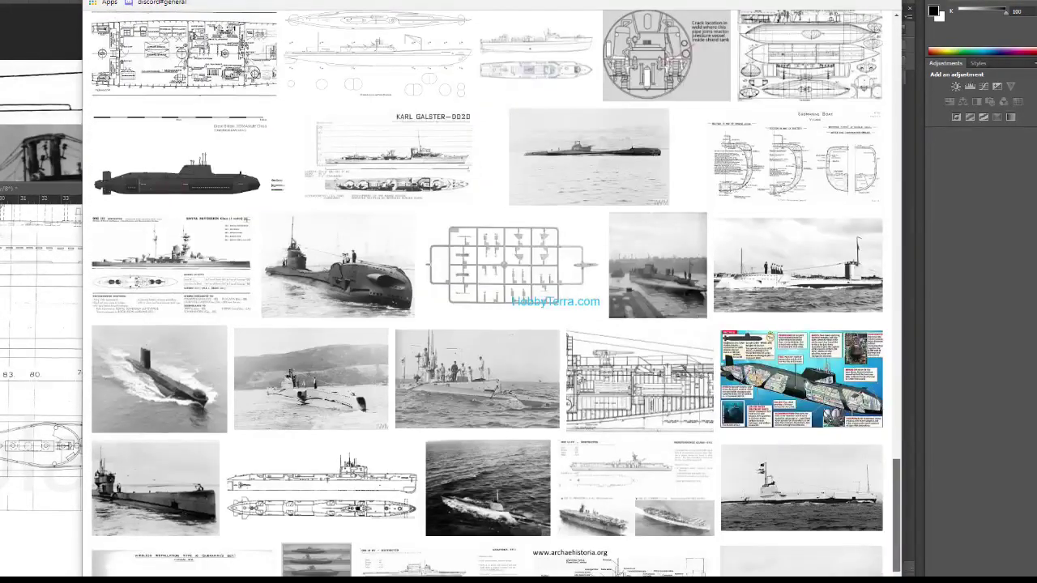
pyautogui.click(338, 267)
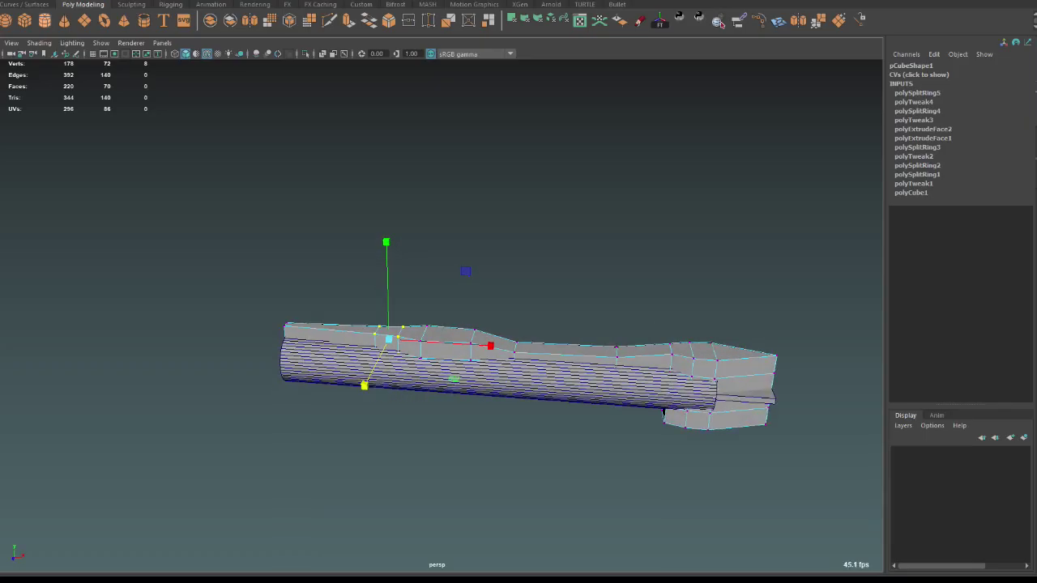
# Create a cylinder beside the hull with 32 axis subdivisions and frame it.
pyautogui.click(45, 20)
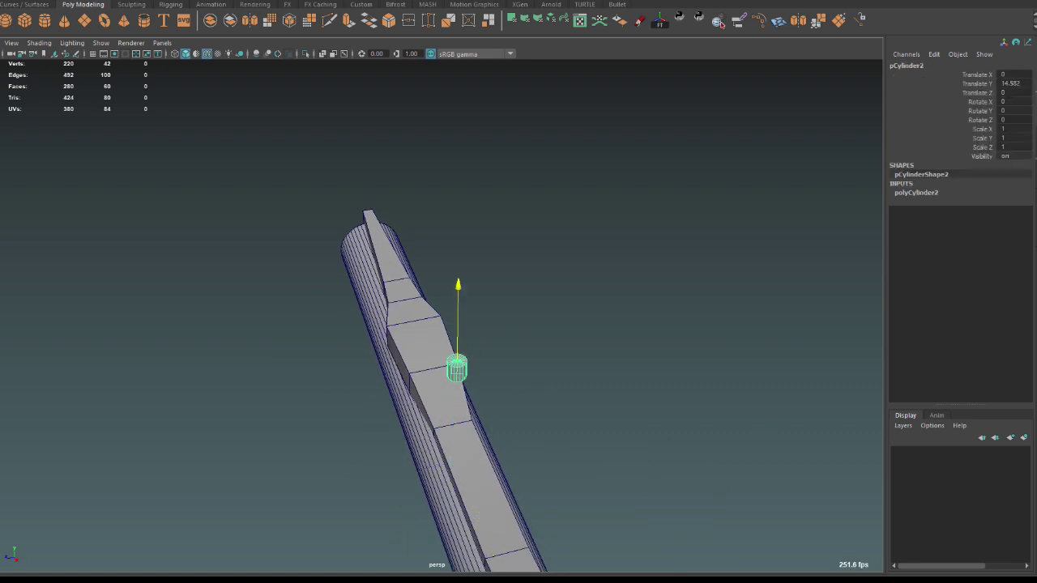
pyautogui.keyDown('alt'); pyautogui.moveTo(454, 324); pyautogui.dragTo(567, 267); pyautogui.keyUp('alt')
pyautogui.click(916, 192)
pyautogui.click(1002, 220)
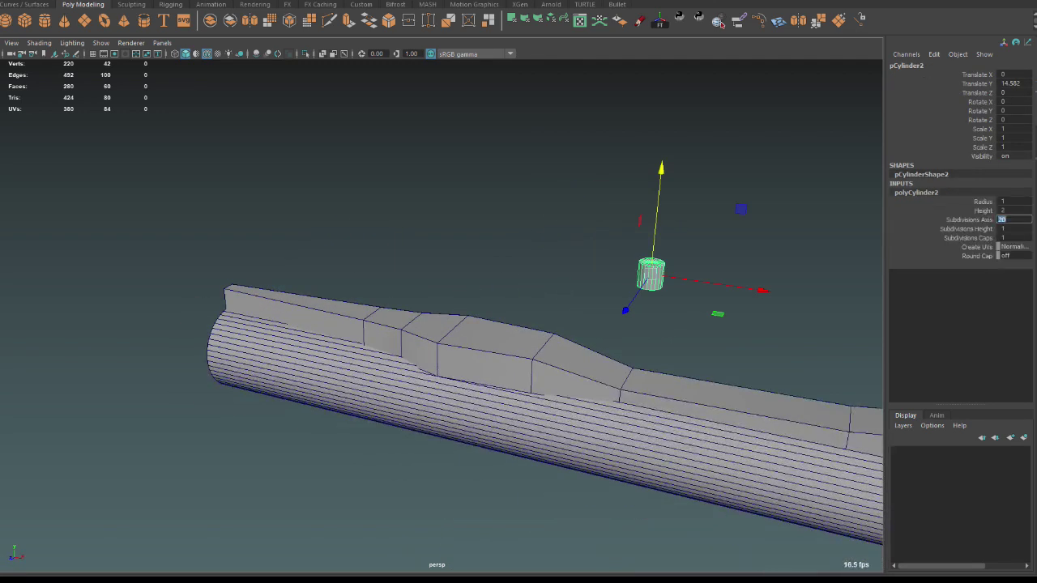
pyautogui.write('32')
pyautogui.press('Return')
pyautogui.keyDown('alt'); pyautogui.moveTo(437, 324); pyautogui.dragTo(519, 308); pyautogui.keyUp('alt')
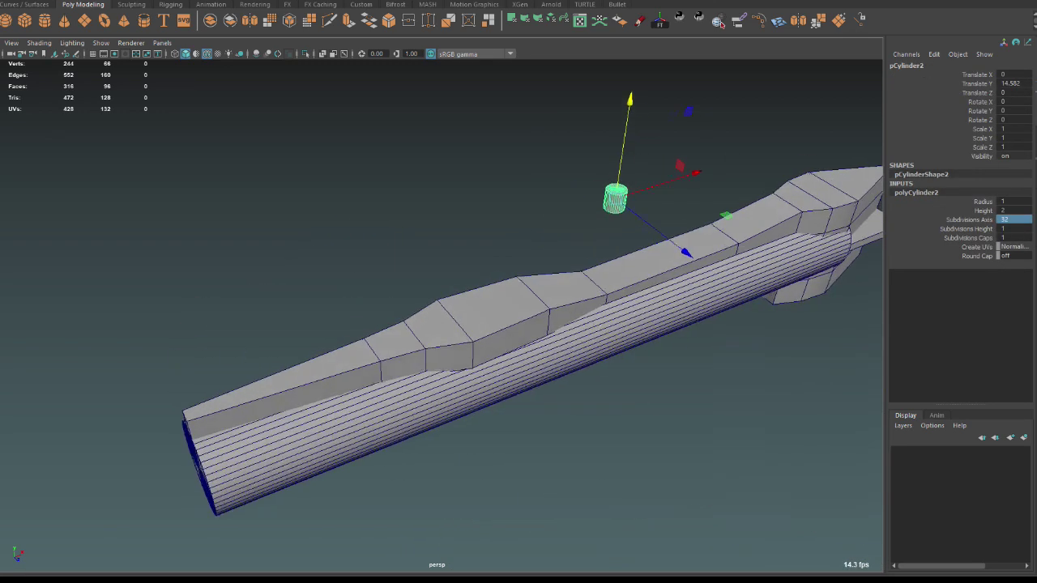
pyautogui.press('f')
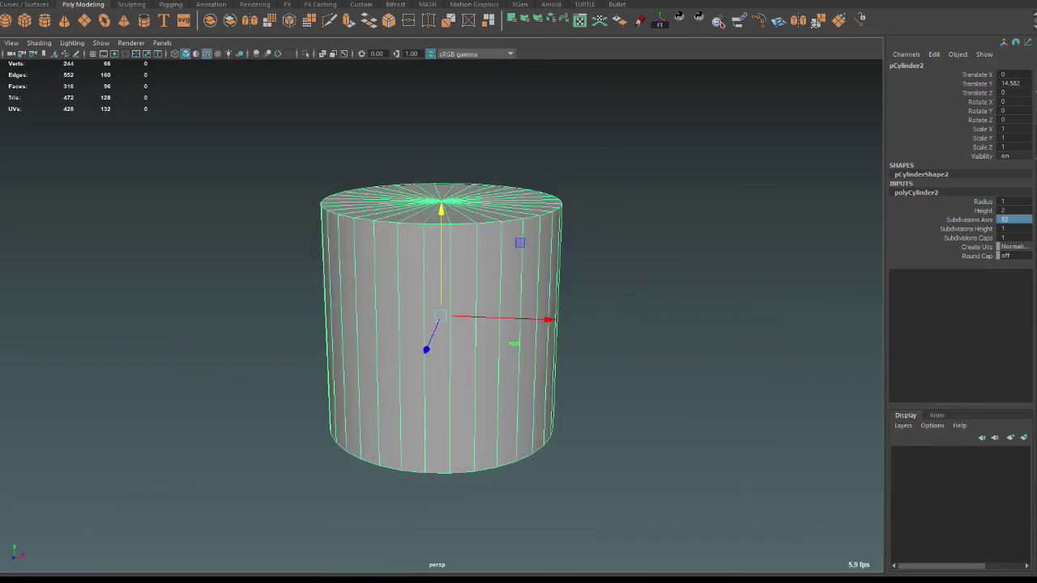
# Extrude the cylinder's faces and stretch them out into a long capsule.
pyautogui.press('F11')
pyautogui.moveTo(494, 341)
pyautogui.keyDown('alt'); pyautogui.mouseDown()
pyautogui.moveTo(502, 243)
pyautogui.moveTo(510, 267)
pyautogui.mouseUp(); pyautogui.keyUp('alt')
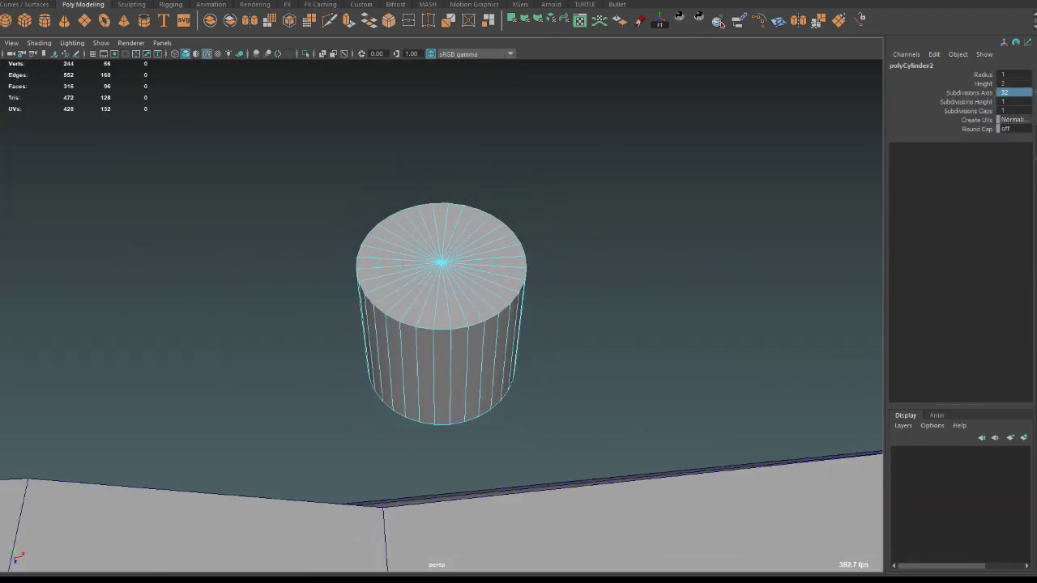
pyautogui.moveTo(438, 324)
pyautogui.keyDown('alt'); pyautogui.mouseDown()
pyautogui.moveTo(433, 235)
pyautogui.moveTo(454, 202)
pyautogui.mouseUp(); pyautogui.keyUp('alt')
pyautogui.click(433, 227)
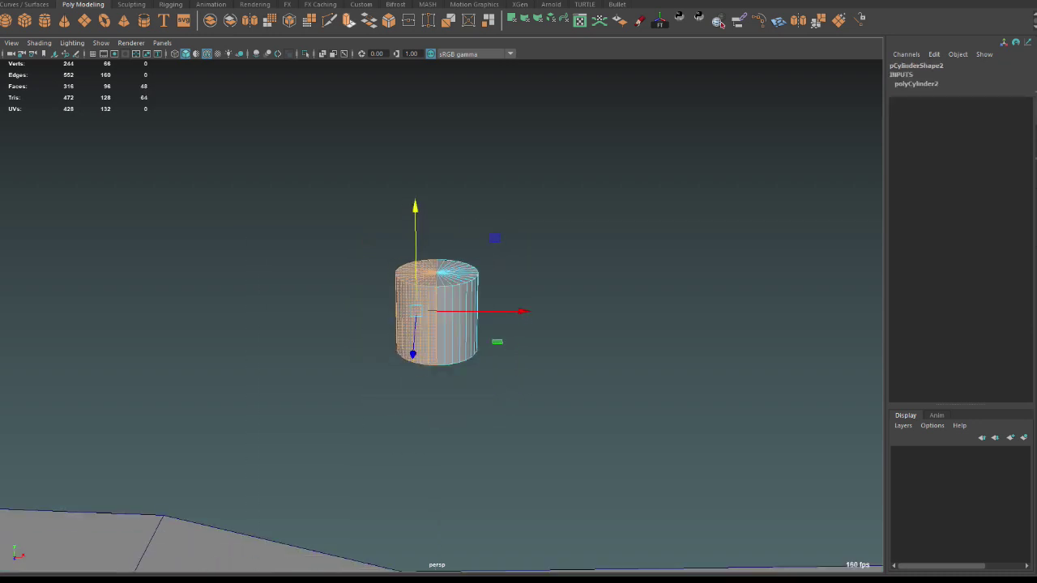
pyautogui.hotkey('ctrl', 'e')
pyautogui.keyDown('alt'); pyautogui.moveTo(438, 324); pyautogui.dragTo(441, 284); pyautogui.keyUp('alt')
pyautogui.moveTo(519, 305); pyautogui.dragTo(314, 329)
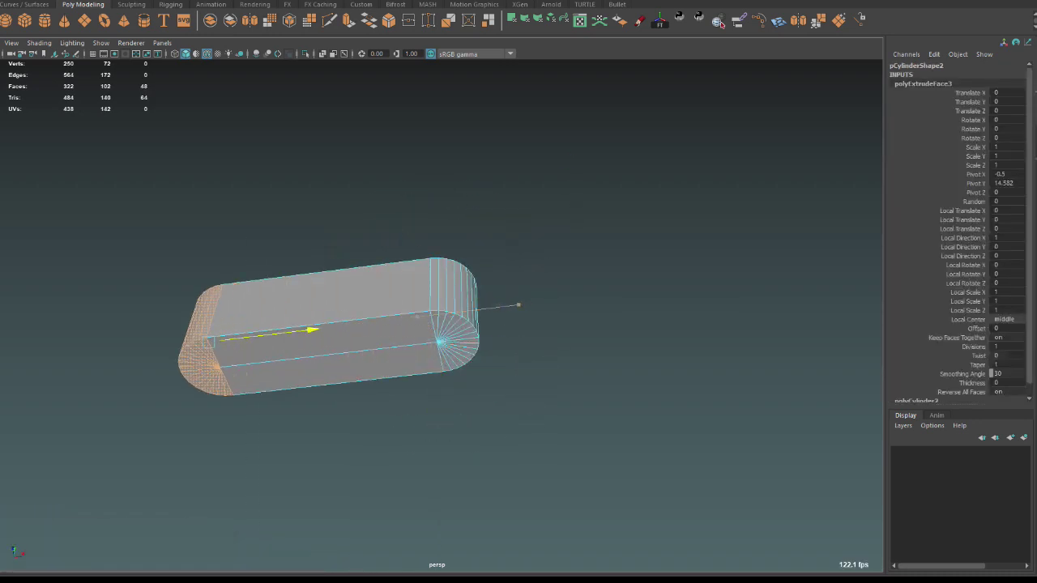
# Lower the cylinder onto the deck casing, scale it to 1.816, and slide it along X.
pyautogui.press('F8')
pyautogui.keyDown('alt'); pyautogui.moveTo(437, 324); pyautogui.dragTo(454, 267); pyautogui.keyUp('alt')
pyautogui.moveTo(443, 209); pyautogui.dragTo(441, 454)
pyautogui.press('f')
pyautogui.scroll(-5, 432, 232)
pyautogui.keyDown('alt'); pyautogui.moveTo(433, 231); pyautogui.dragTo(378, 255); pyautogui.keyUp('alt')
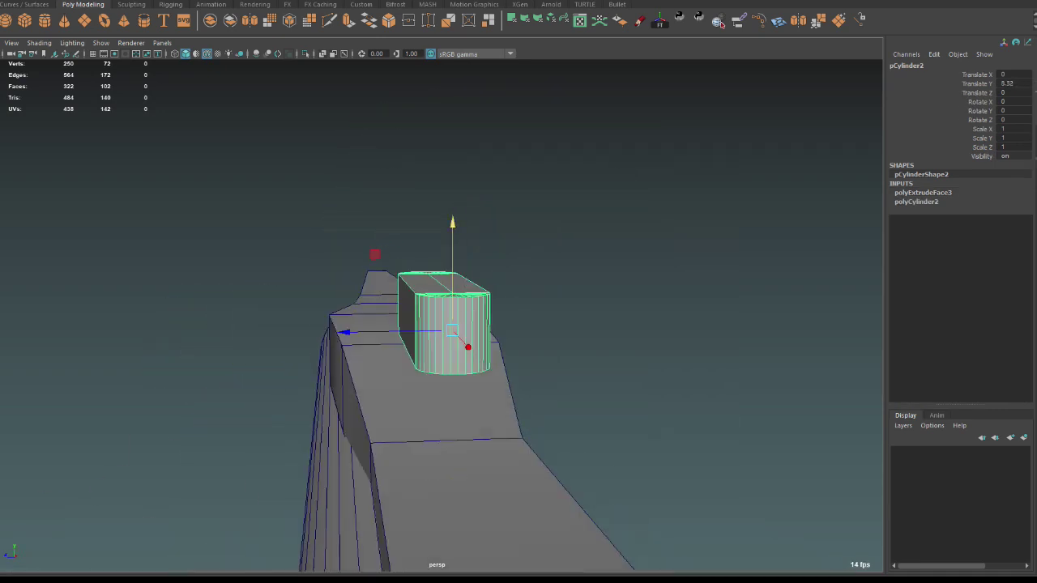
pyautogui.moveTo(452, 243); pyautogui.dragTo(452, 338)
pyautogui.press('r')
pyautogui.moveTo(451, 431); pyautogui.dragTo(486, 431)
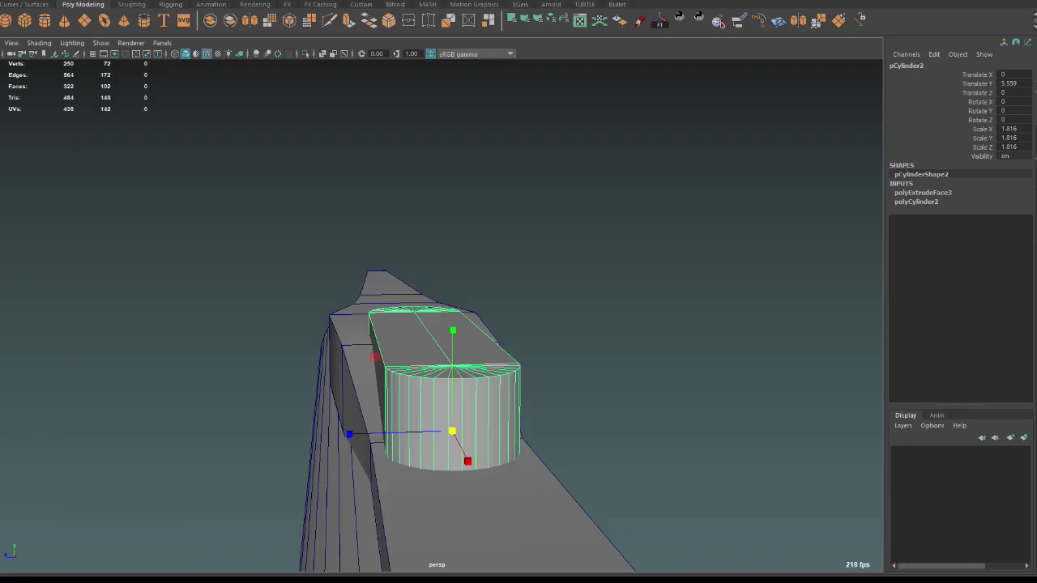
pyautogui.keyDown('alt'); pyautogui.moveTo(486, 365); pyautogui.dragTo(486, 243); pyautogui.keyUp('alt')
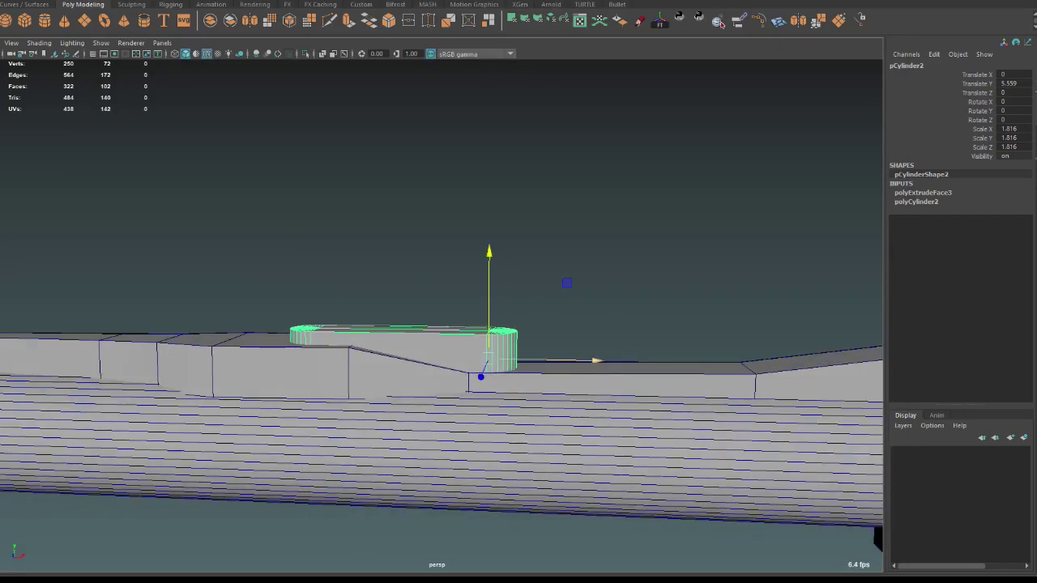
pyautogui.moveTo(592, 360); pyautogui.dragTo(544, 361)
pyautogui.scroll(-5, 544, 360)
# Preview the HM Submarine Traveller photo and open it in a new tab.
pyautogui.hotkey('alt', 'Tab')
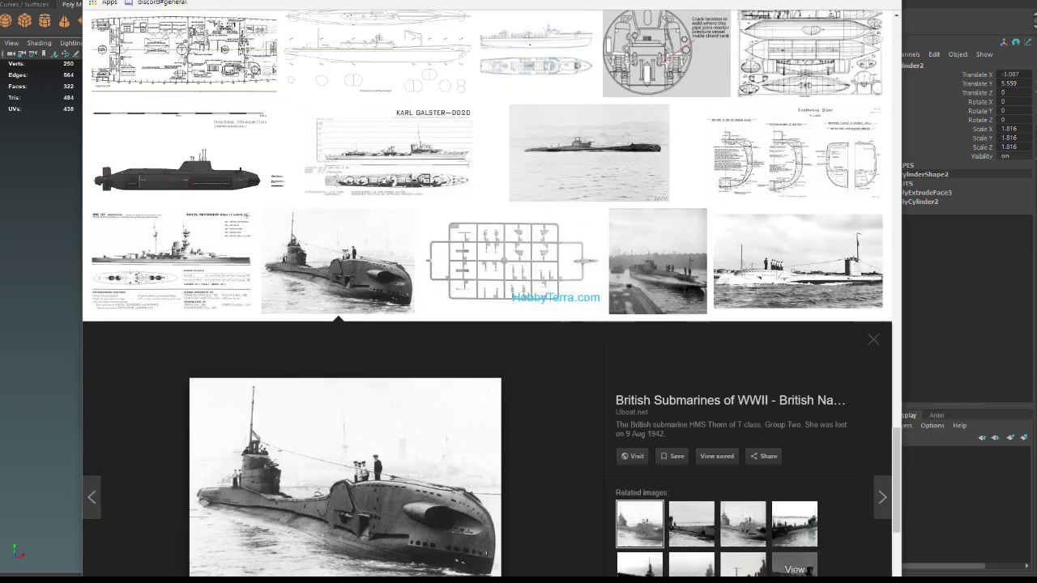
pyautogui.scroll(5, 486, 291)
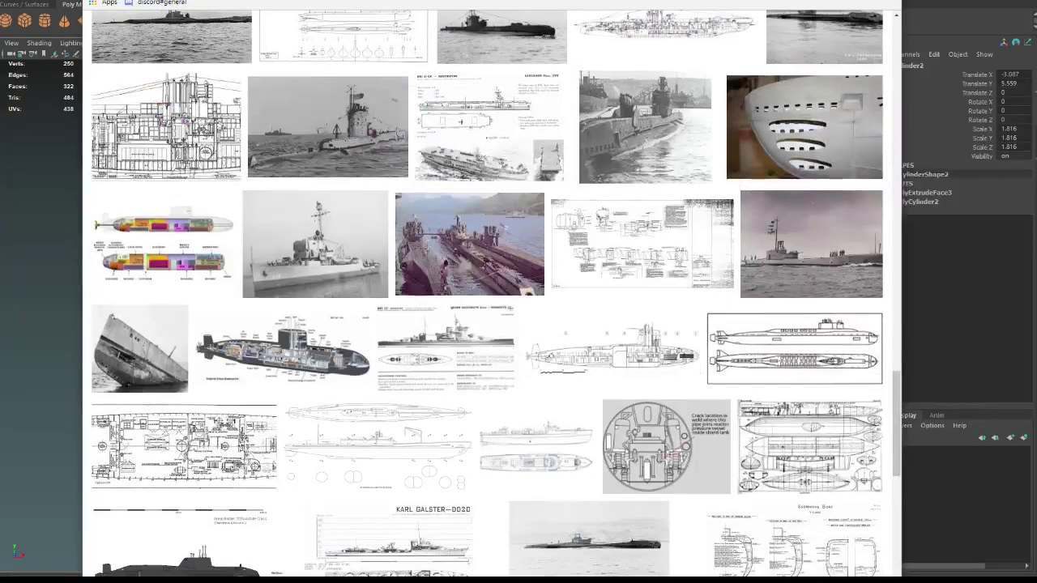
pyautogui.click(589, 535)
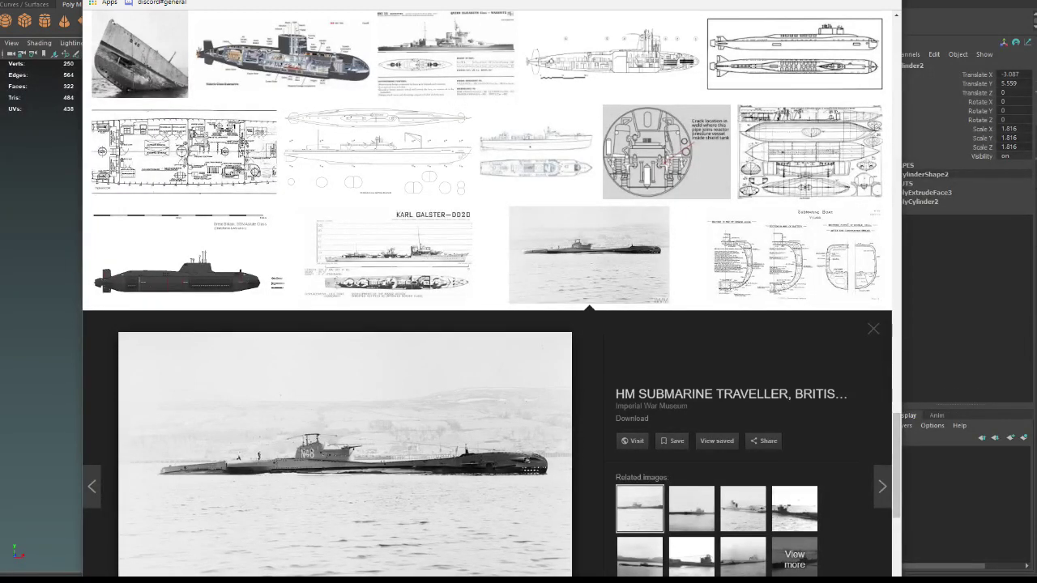
pyautogui.rightClick(438, 435)
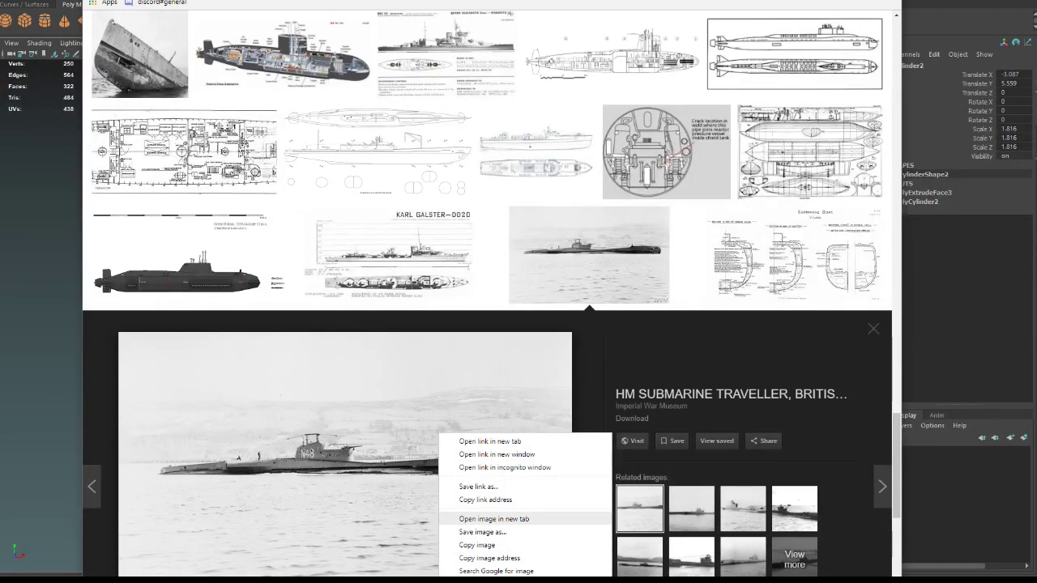
pyautogui.click(494, 519)
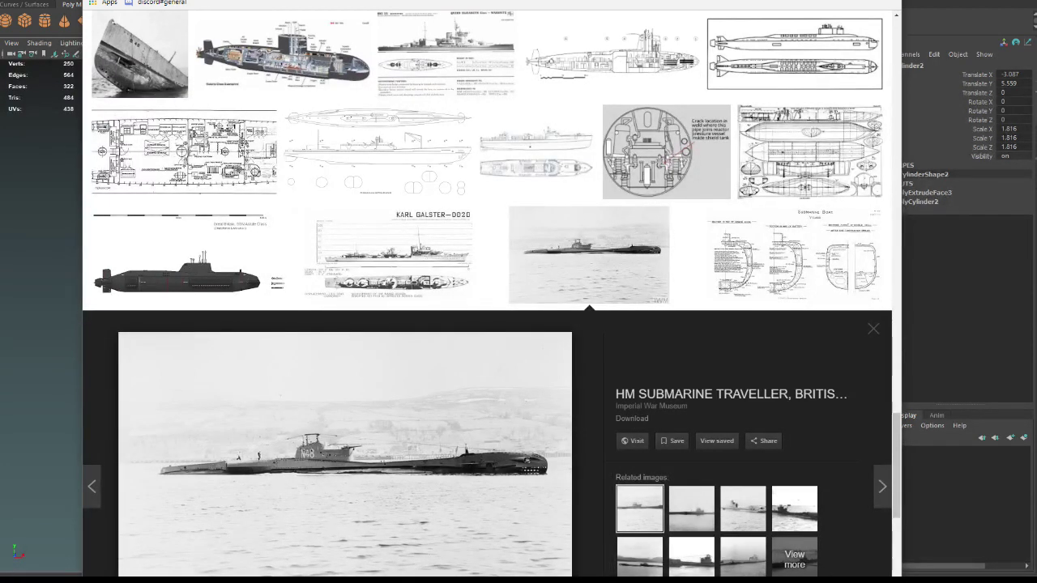
# Switch to the full-size Traveller photo tab and copy the image.
pyautogui.hotkey('ctrl', 'Tab')
pyautogui.hotkey('ctrl', 'Tab')
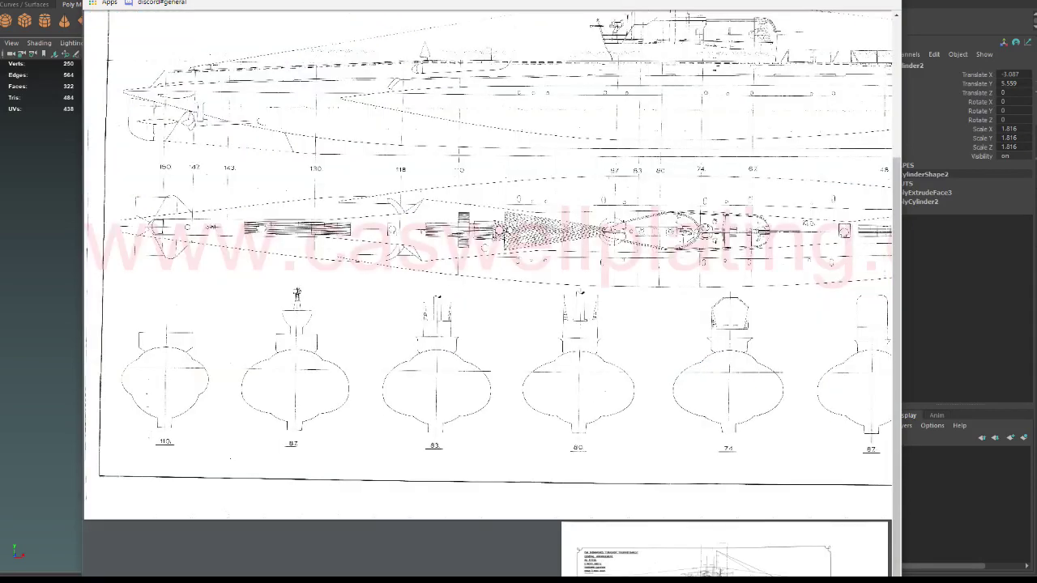
pyautogui.hotkey('ctrl', 'Tab')
pyautogui.hotkey('ctrl', 'Tab')
pyautogui.hotkey('ctrl', 'Tab')
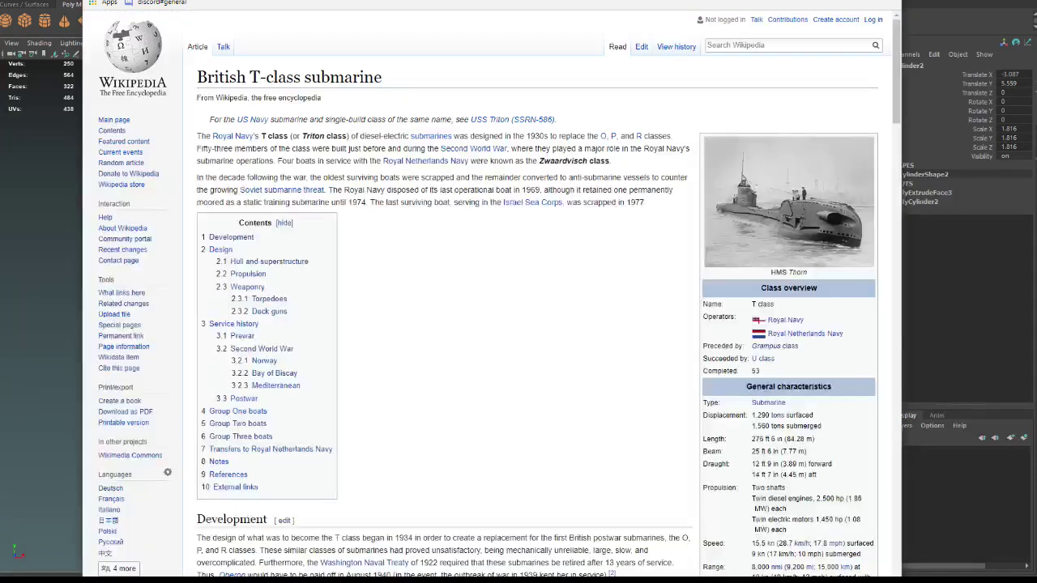
pyautogui.hotkey('ctrl', 'Tab')
pyautogui.hotkey('ctrl', 'Tab')
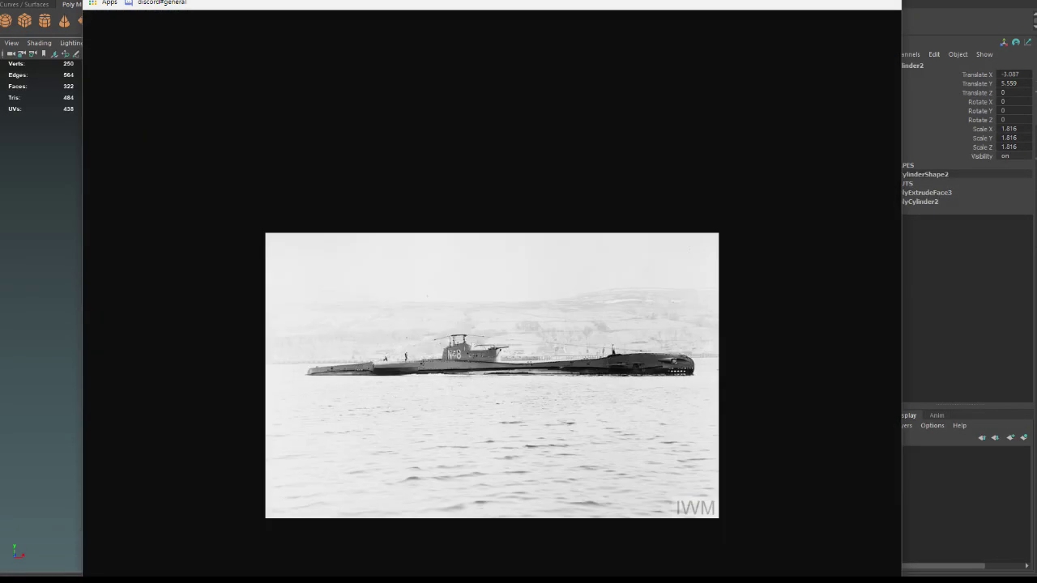
pyautogui.rightClick(495, 351)
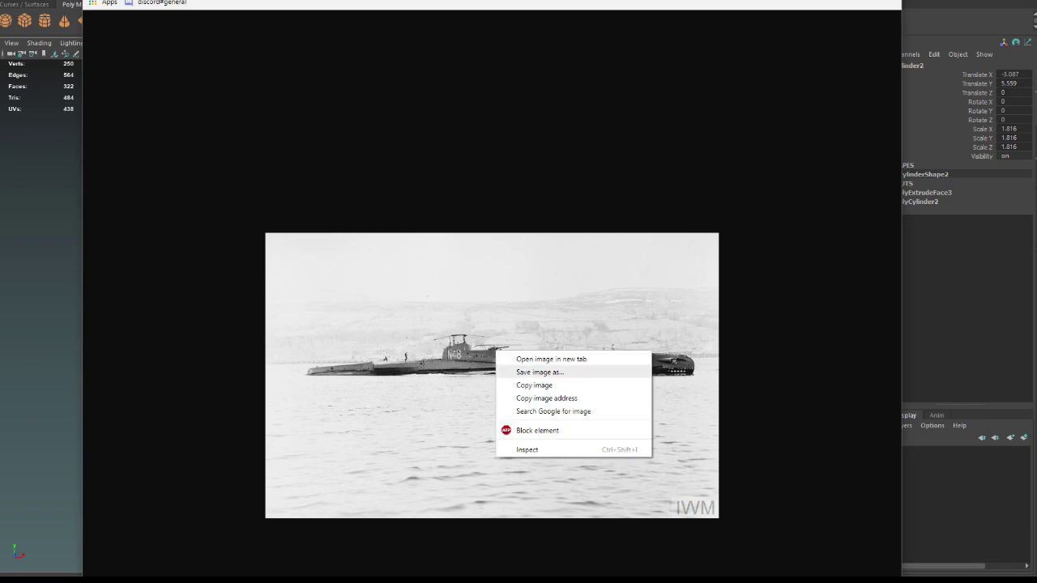
pyautogui.click(534, 385)
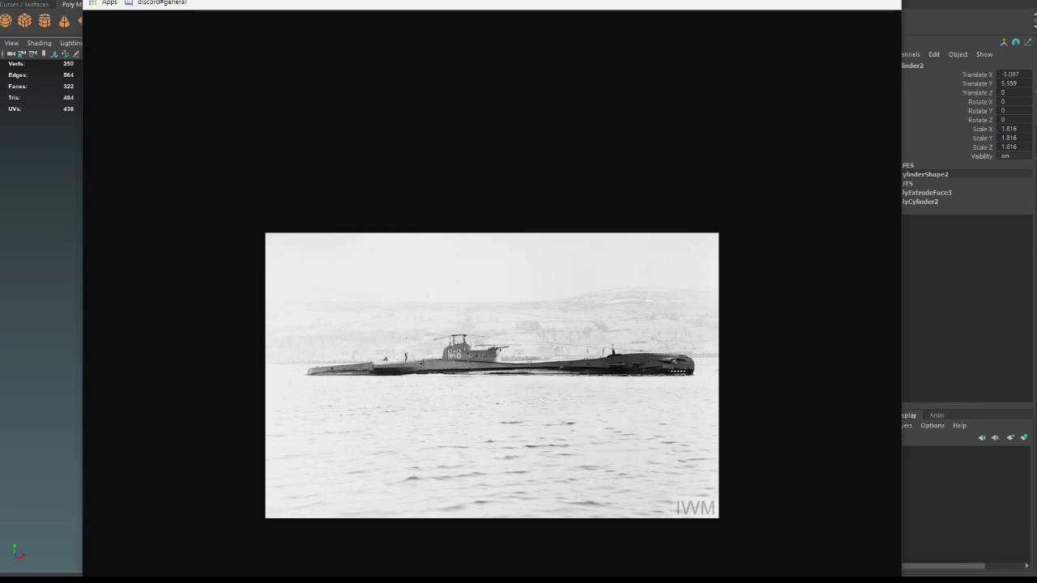
pyautogui.hotkey('alt', 'Tab')
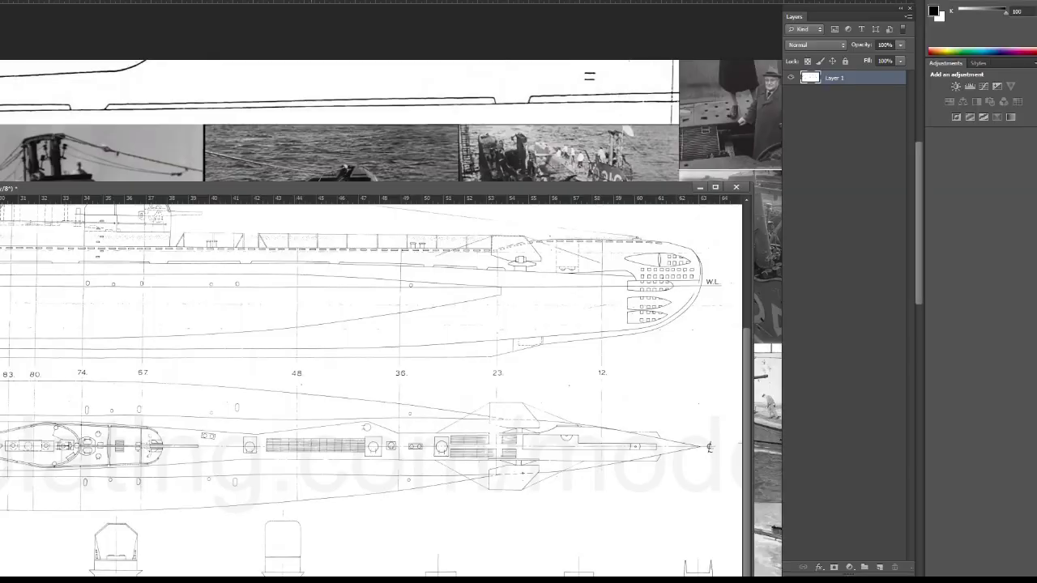
# Paste the Traveller photo into the collage as Layer 50, scaled along the top strip.
pyautogui.hotkey('ctrl', 'Tab')
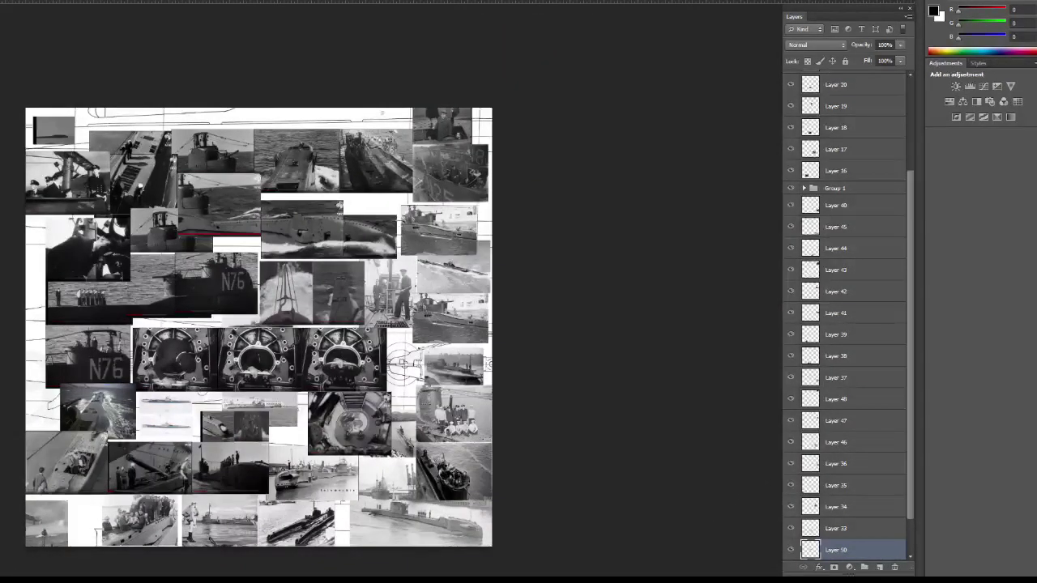
pyautogui.hotkey('ctrl', 't')
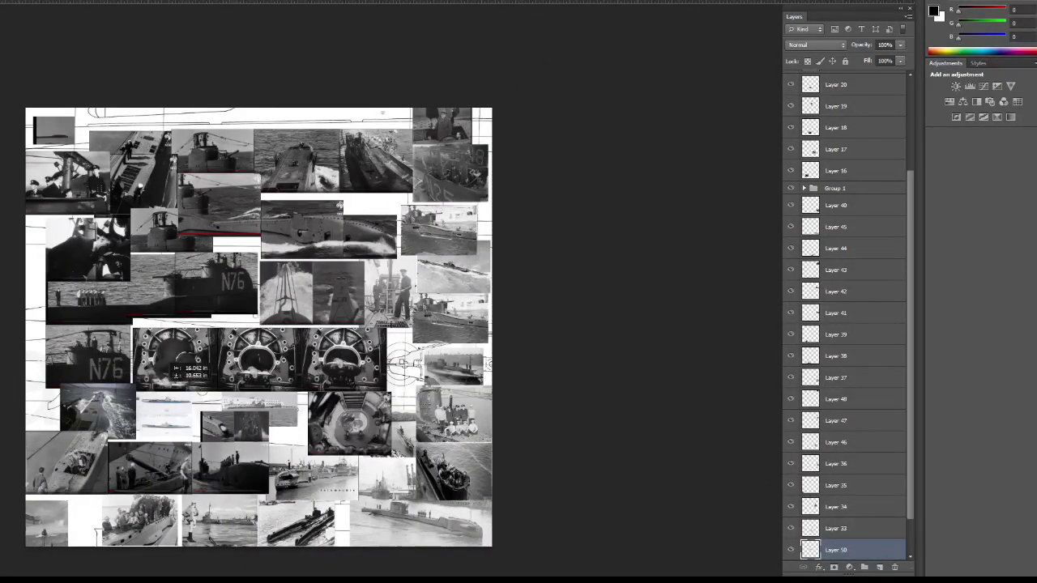
pyautogui.moveTo(243, 293)
pyautogui.mouseDown()
pyautogui.moveTo(382, 303)
pyautogui.moveTo(357, 83)
pyautogui.mouseUp()
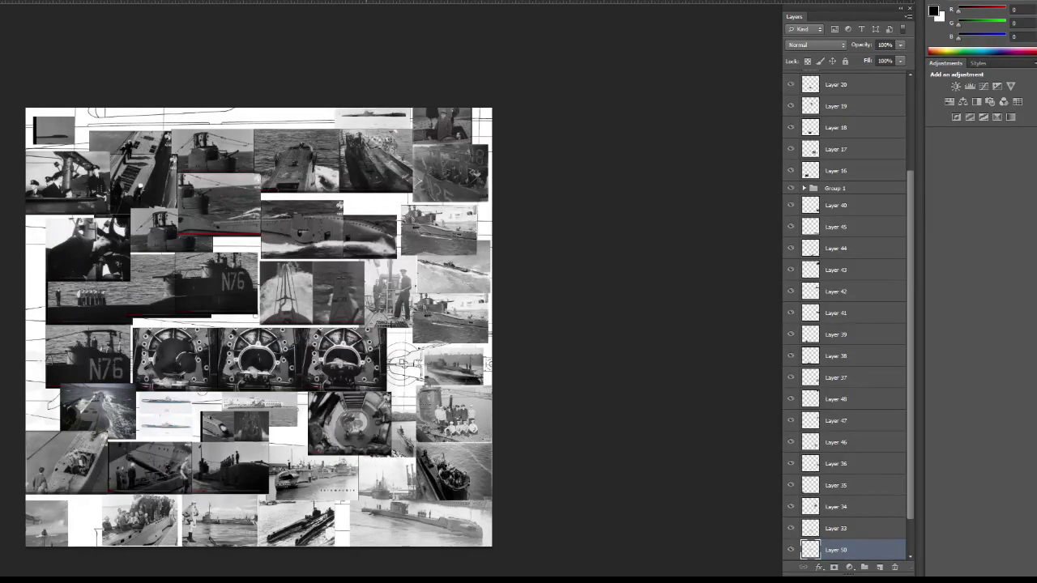
pyautogui.keyDown('alt'); pyautogui.scroll(3, 353, 129); pyautogui.keyUp('alt')
pyautogui.keyDown('alt'); pyautogui.scroll(2, 373, 122); pyautogui.keyUp('alt')
pyautogui.keyDown('alt'); pyautogui.scroll(2, 372, 122); pyautogui.keyUp('alt')
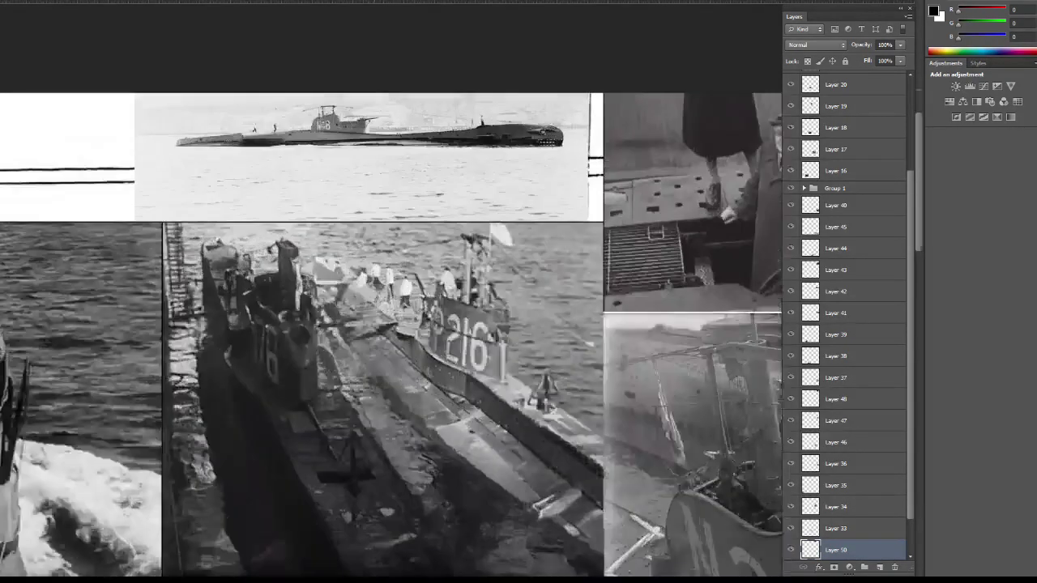
pyautogui.keyDown('alt'); pyautogui.scroll(2, 373, 122); pyautogui.keyUp('alt')
pyautogui.scroll(1, 372, 162)
pyautogui.scroll(2, 389, 308)
pyautogui.scroll(2, 389, 308)
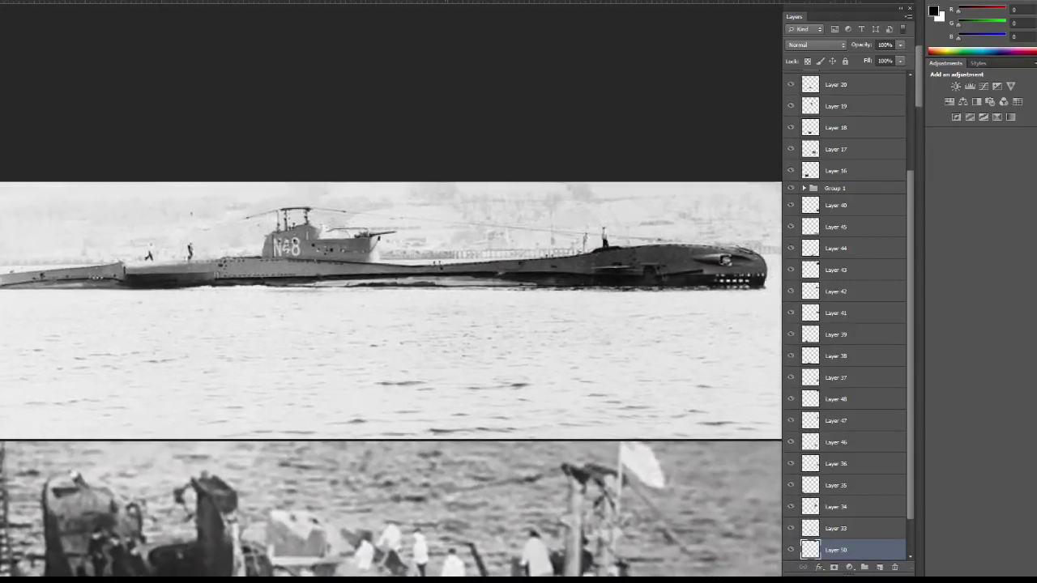
pyautogui.keyDown('alt'); pyautogui.scroll(-2, 389, 307); pyautogui.keyUp('alt')
pyautogui.keyDown('alt'); pyautogui.scroll(-1, 425, 315); pyautogui.keyUp('alt')
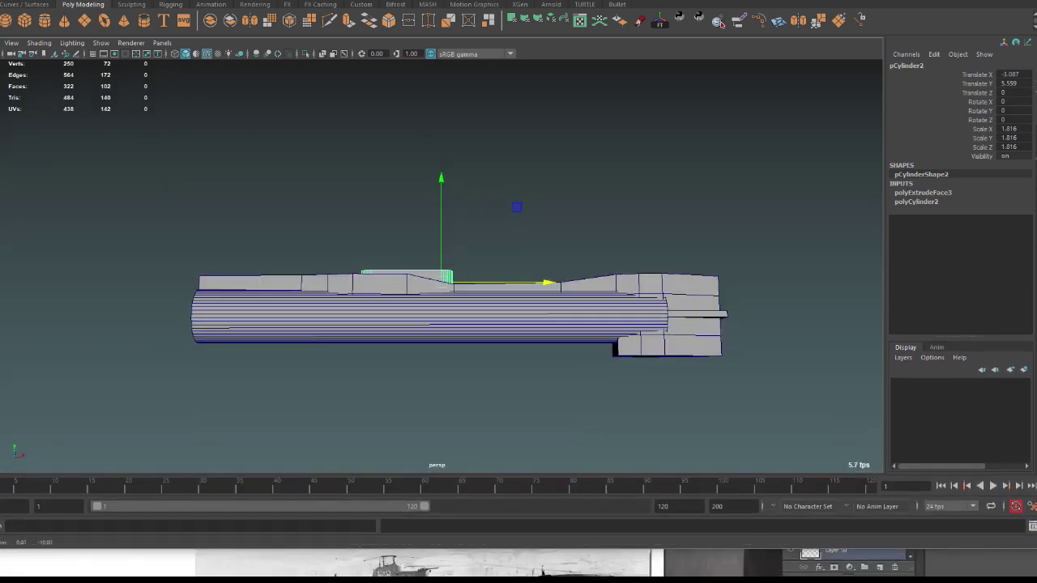
# Check the Photoshop reference behind Maya, then bring Maya back to the front.
pyautogui.scroll(2, 460, 318)
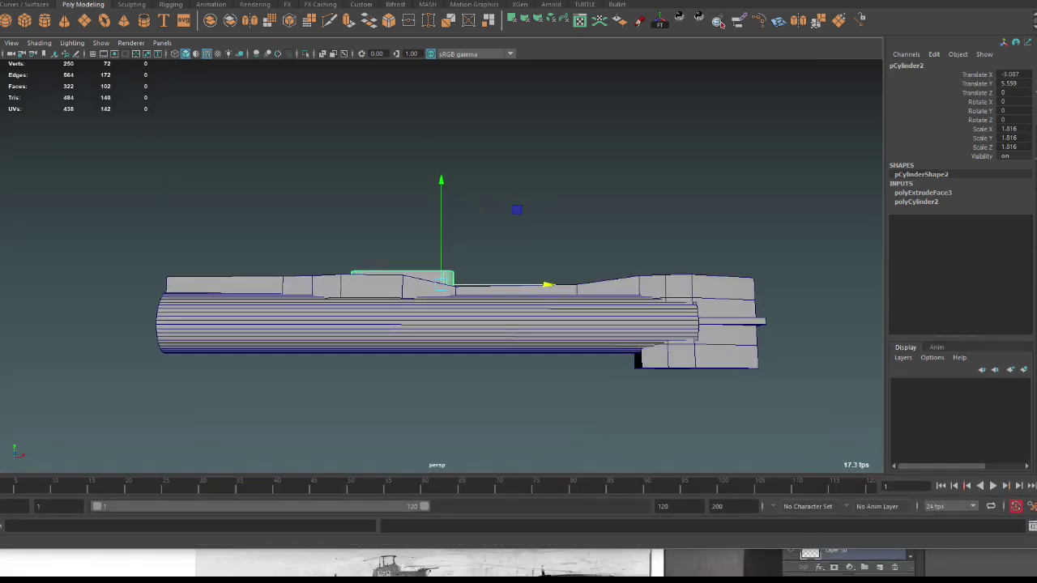
pyautogui.moveTo(461, 549); pyautogui.dragTo(460, 442)
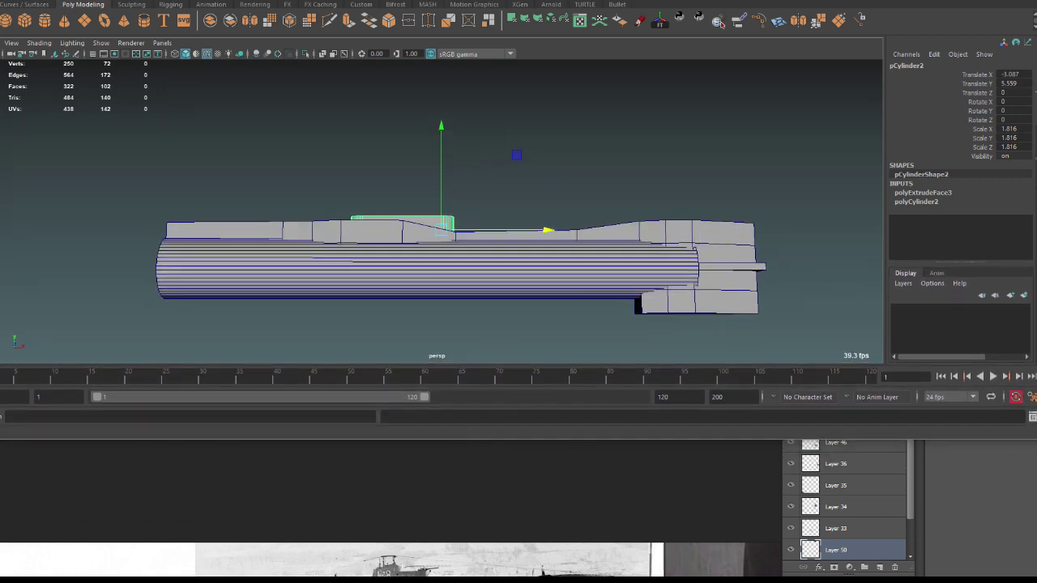
pyautogui.click(460, 447)
pyautogui.scroll(-3, 391, 518)
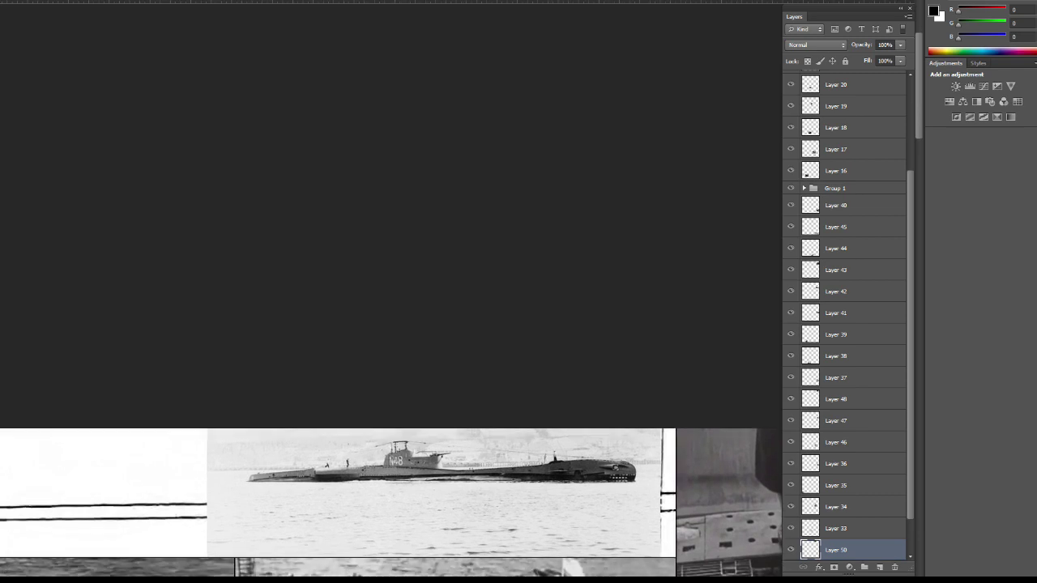
pyautogui.hotkey('alt', 'Tab')
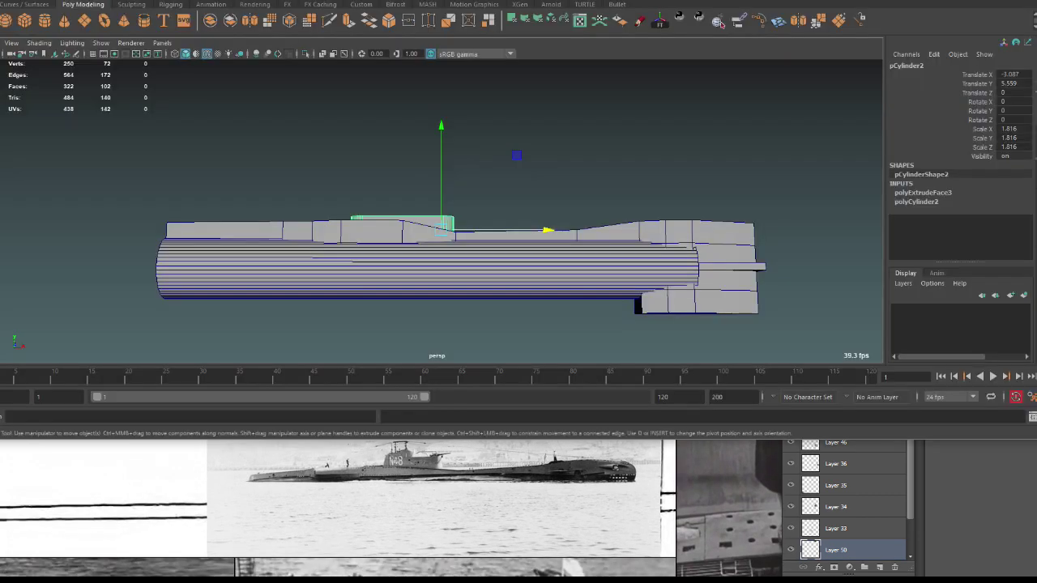
# Hide the Time Slider and Range Slider from the hotbox so the viewport is larger.
pyautogui.press('space')
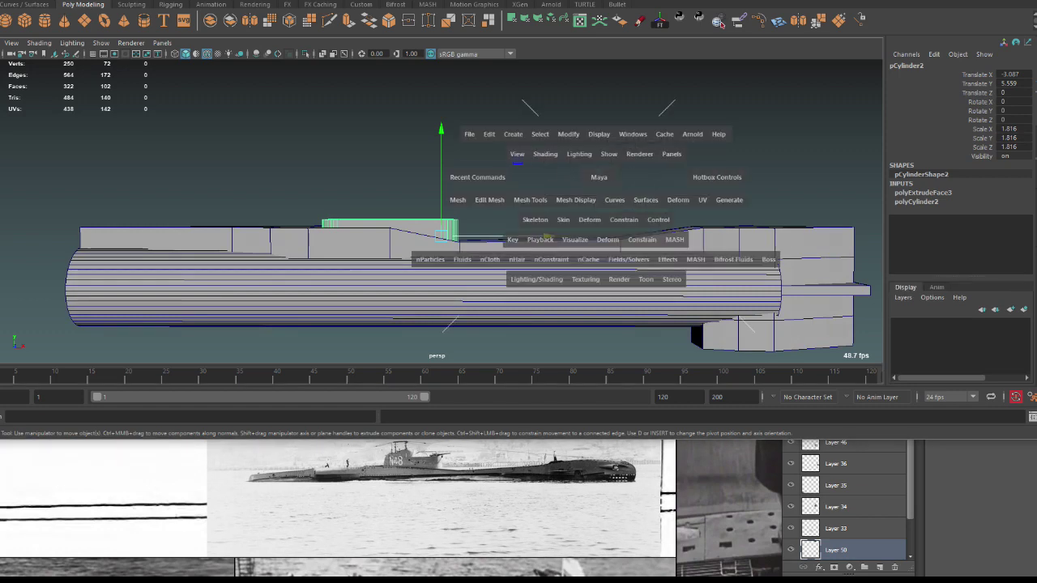
pyautogui.click(632, 204)
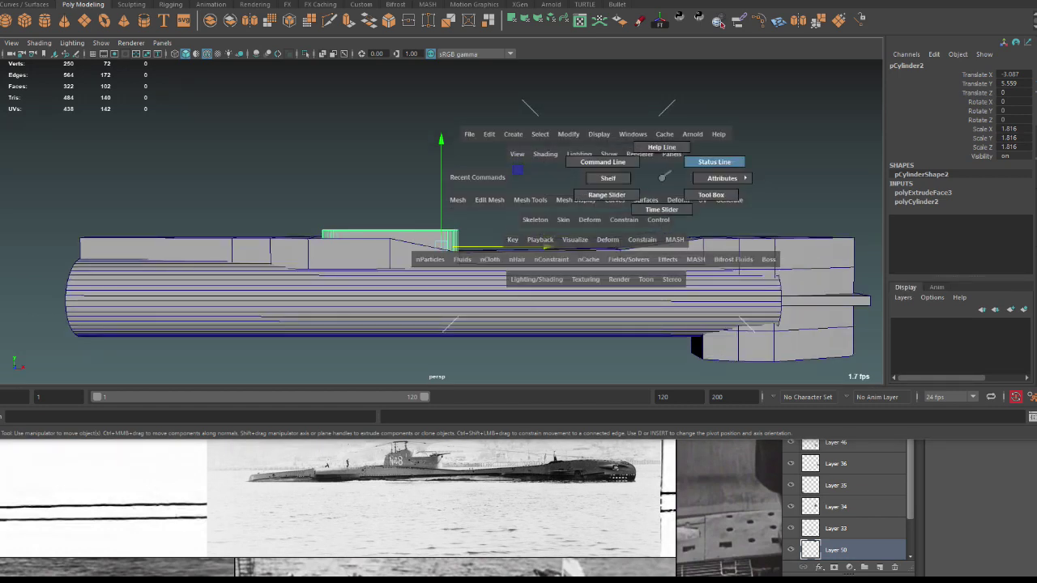
pyautogui.click(713, 161)
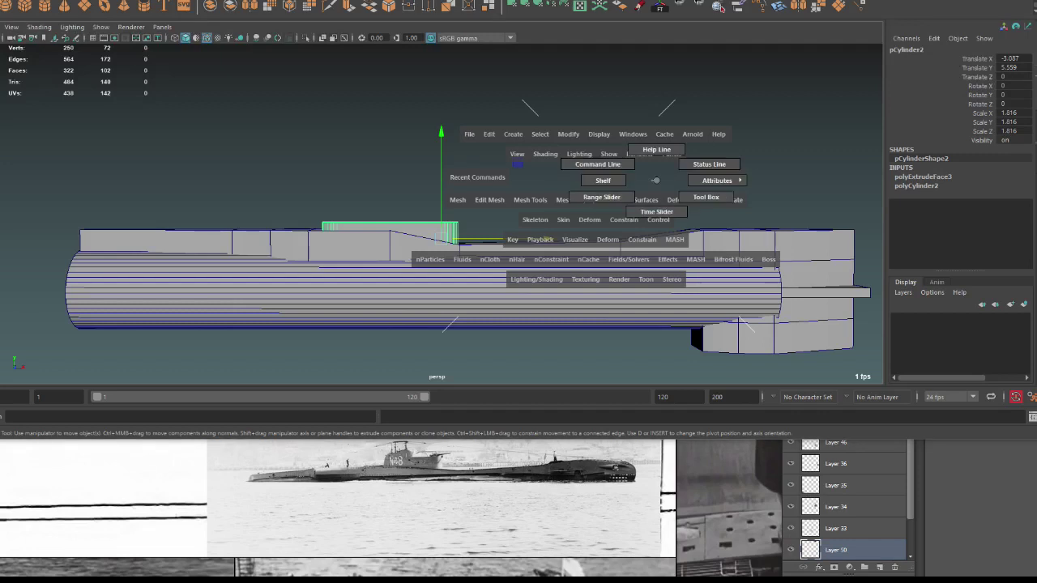
pyautogui.click(597, 164)
pyautogui.click(665, 181)
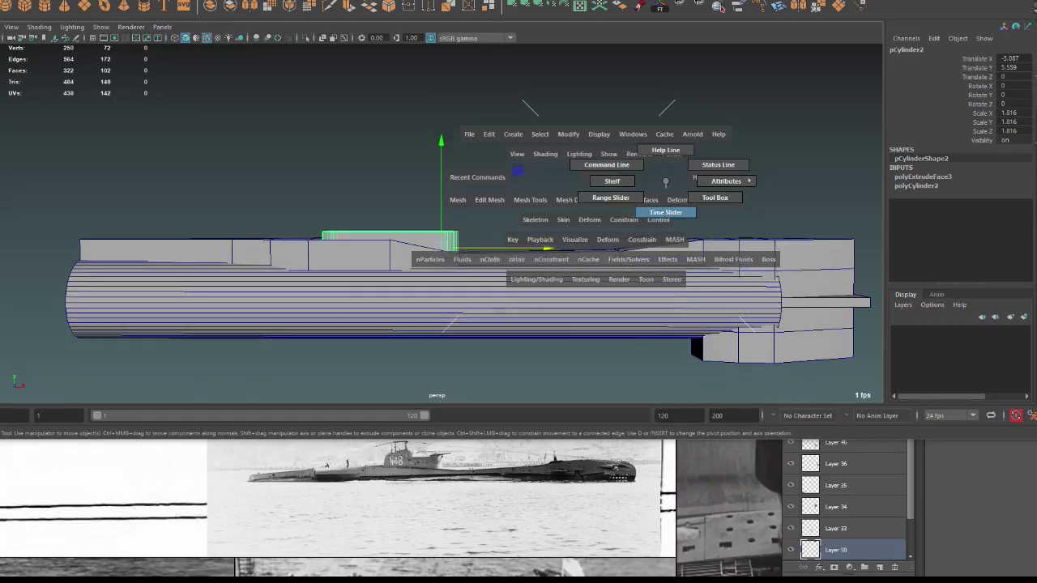
pyautogui.click(666, 212)
pyautogui.click(656, 180)
pyautogui.click(656, 212)
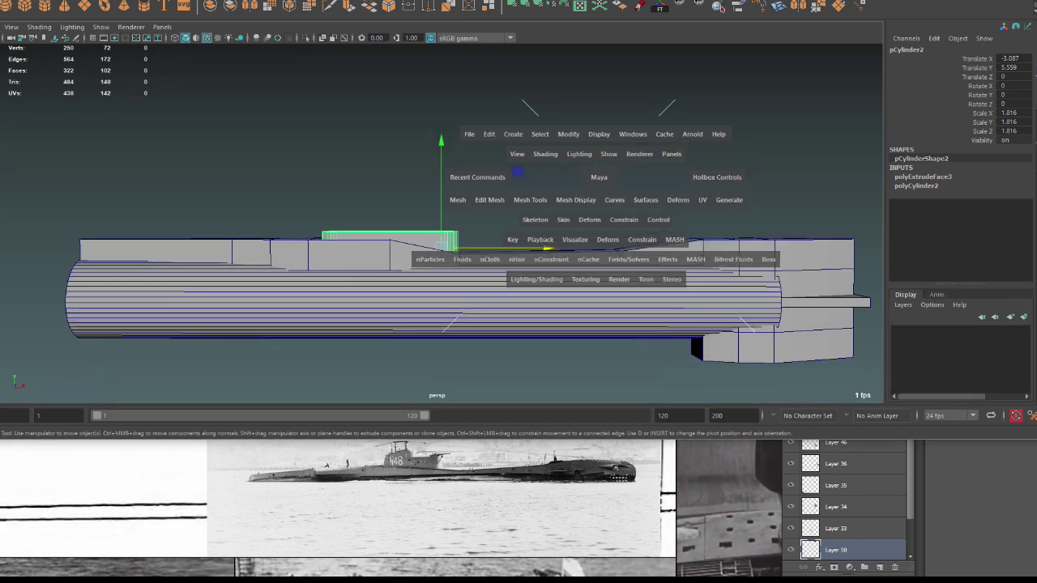
pyautogui.click(656, 180)
pyautogui.click(640, 191)
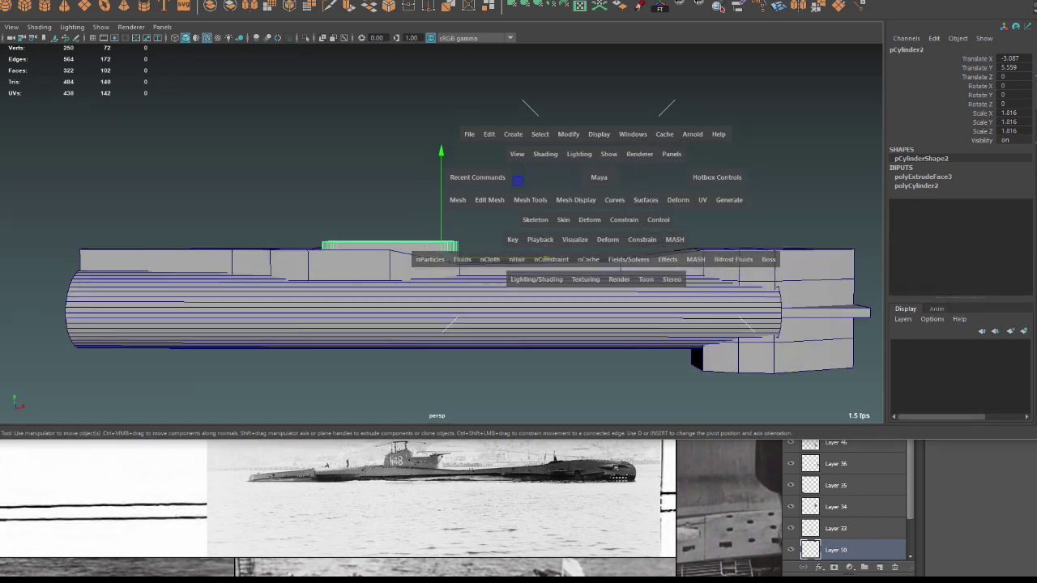
pyautogui.moveTo(441, 235)
pyautogui.keyDown('alt'); pyautogui.mouseDown()
pyautogui.moveTo(518, 243)
pyautogui.moveTo(454, 243)
pyautogui.mouseUp(); pyautogui.keyUp('alt')
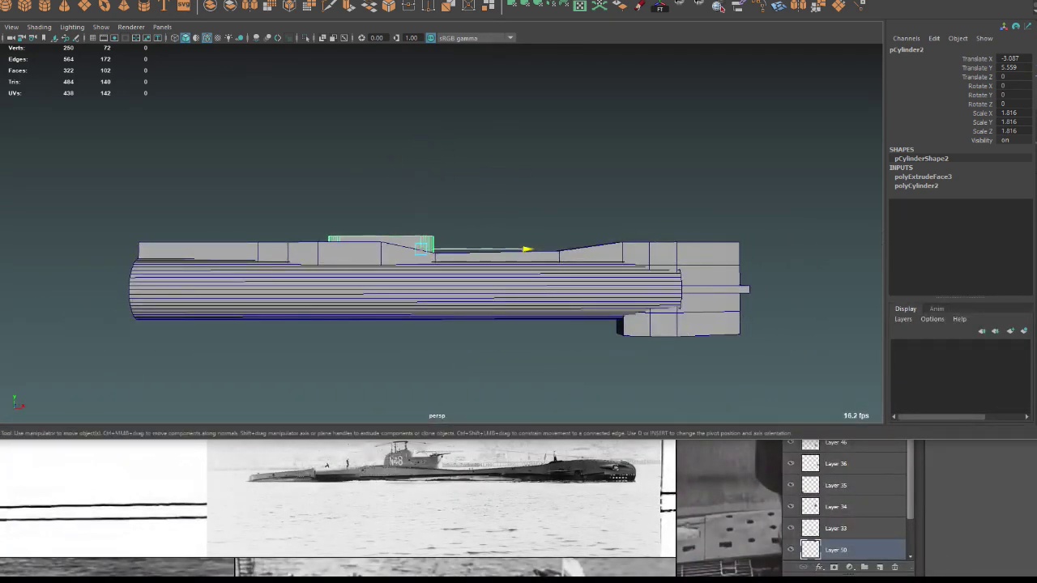
# Slide the pCylinder2 piece right along the hull in X.
pyautogui.moveTo(519, 250); pyautogui.dragTo(541, 249)
pyautogui.scroll(-1, 438, 291)
pyautogui.scroll(-2, 437, 300)
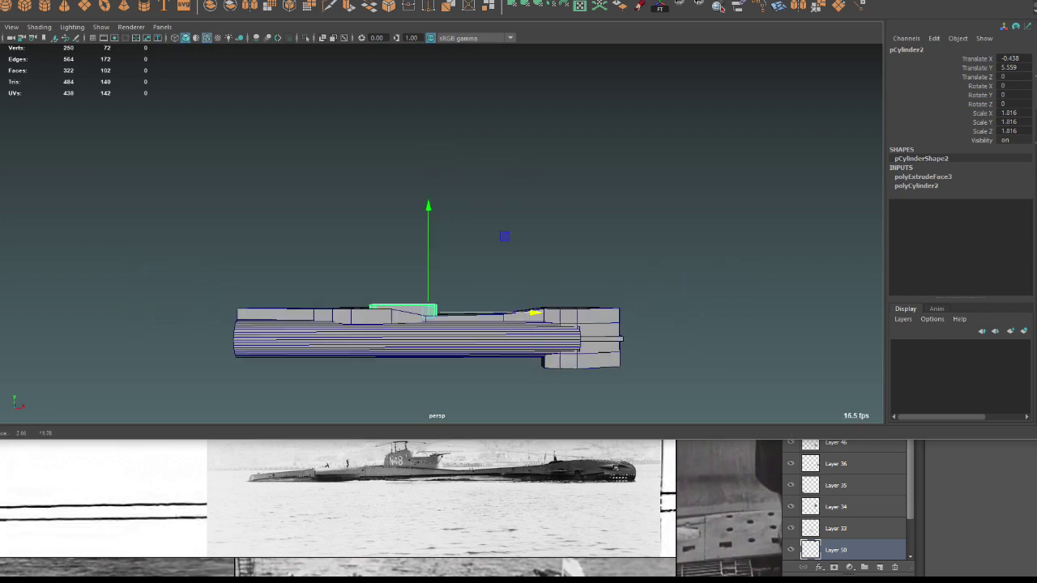
pyautogui.keyDown('alt'); pyautogui.moveTo(441, 243); pyautogui.dragTo(444, 320, button='middle'); pyautogui.keyUp('alt')
pyautogui.keyDown('alt'); pyautogui.moveTo(437, 243); pyautogui.dragTo(494, 264); pyautogui.keyUp('alt')
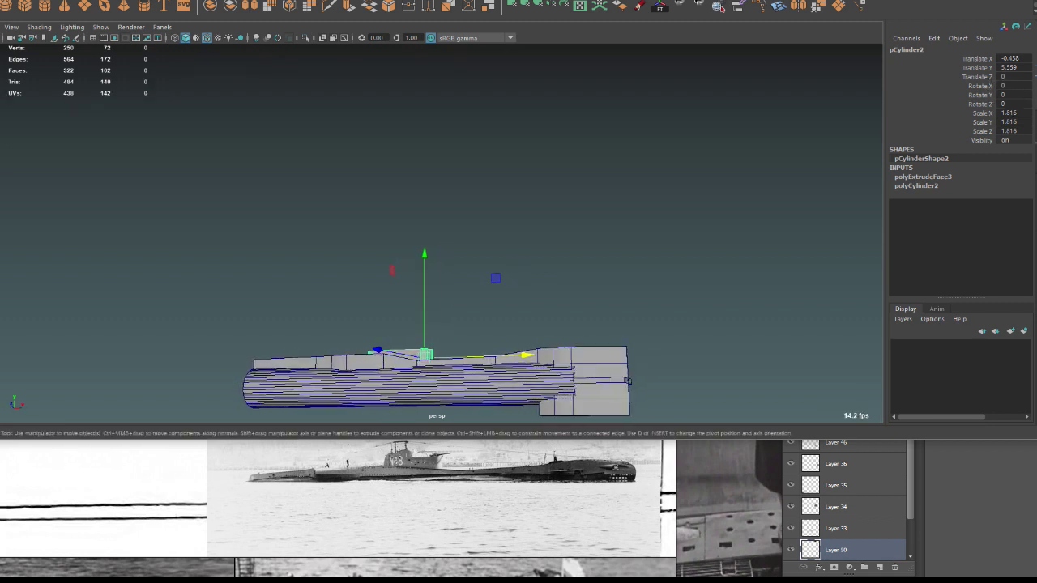
# In vertex mode, slide the deck casing's sloped-section vertices toward the stern, with all lights on.
pyautogui.click(590, 356)
pyautogui.rightClick(590, 354)
pyautogui.moveTo(589, 354); pyautogui.dragTo(535, 354, button='right')
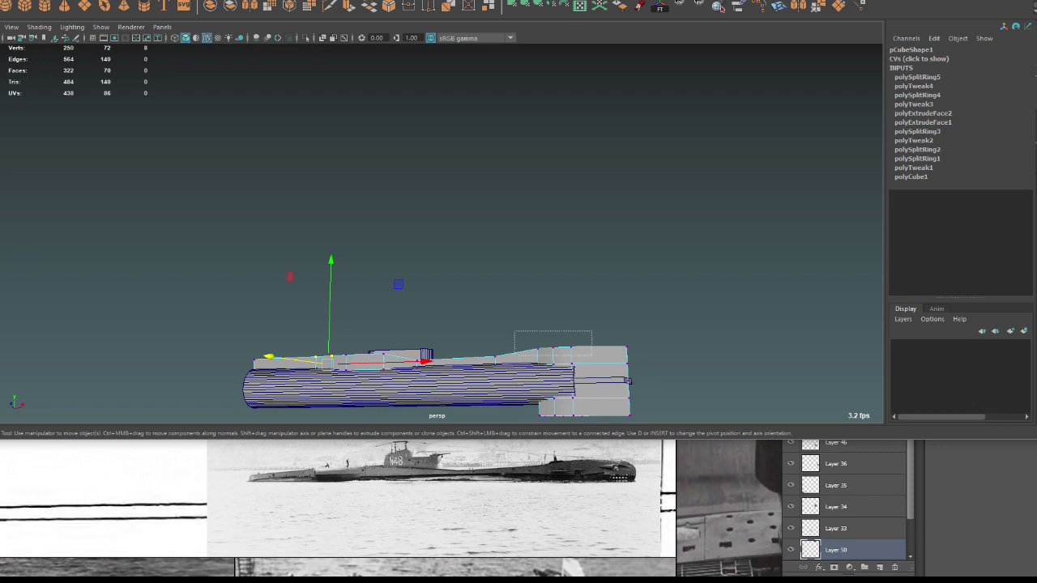
pyautogui.moveTo(592, 357); pyautogui.dragTo(592, 356)
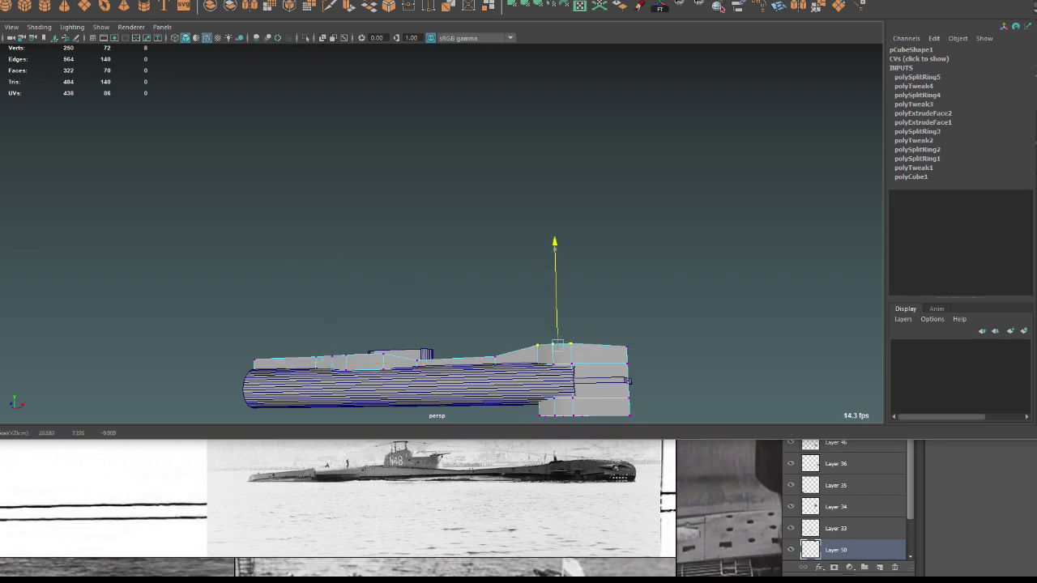
pyautogui.moveTo(527, 336)
pyautogui.keyDown('alt'); pyautogui.mouseDown()
pyautogui.moveTo(518, 308)
pyautogui.moveTo(530, 339)
pyautogui.moveTo(494, 362)
pyautogui.mouseUp(); pyautogui.keyUp('alt')
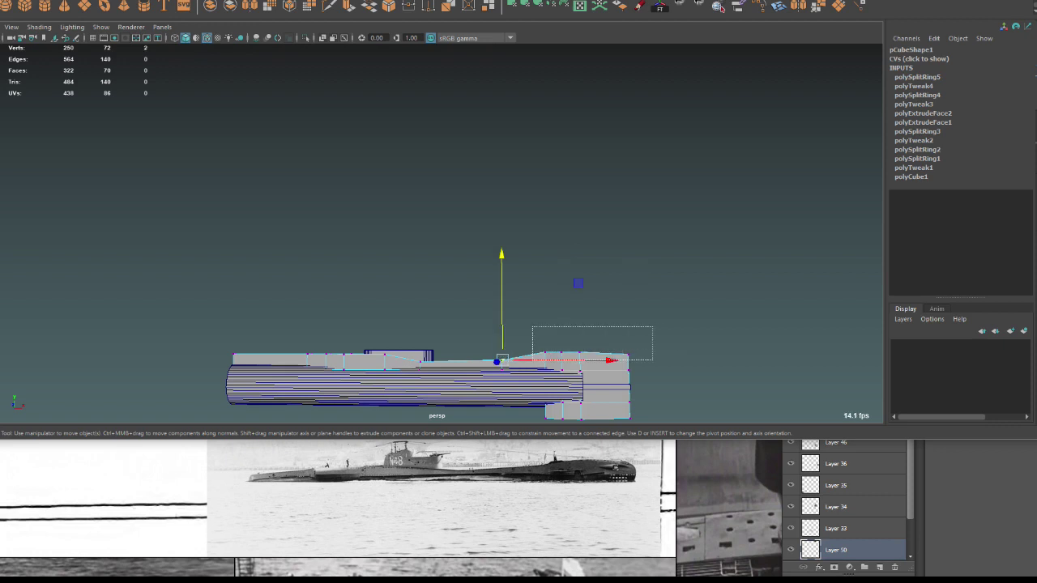
pyautogui.moveTo(652, 359); pyautogui.dragTo(652, 360)
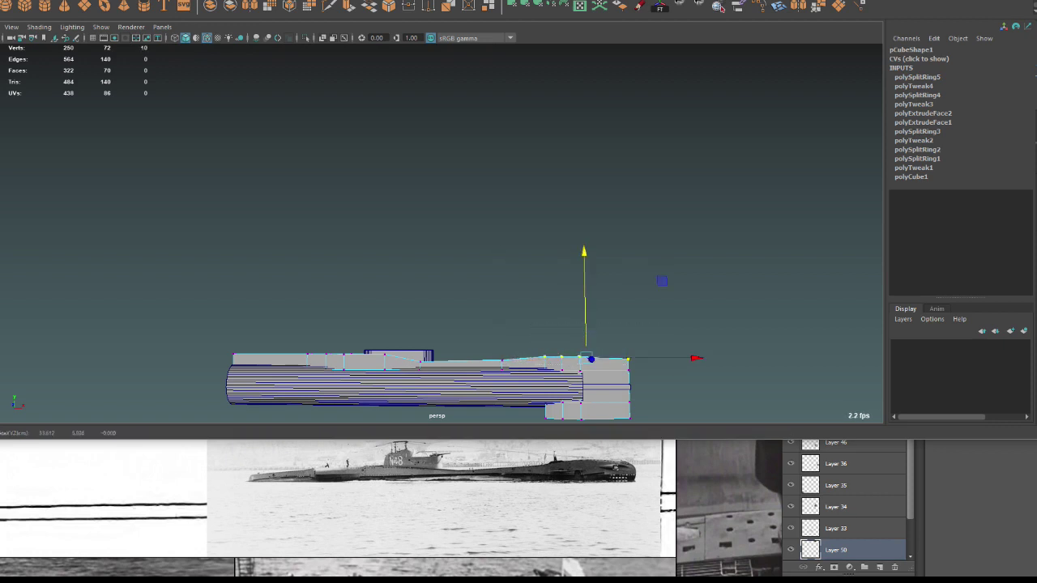
pyautogui.press('7')
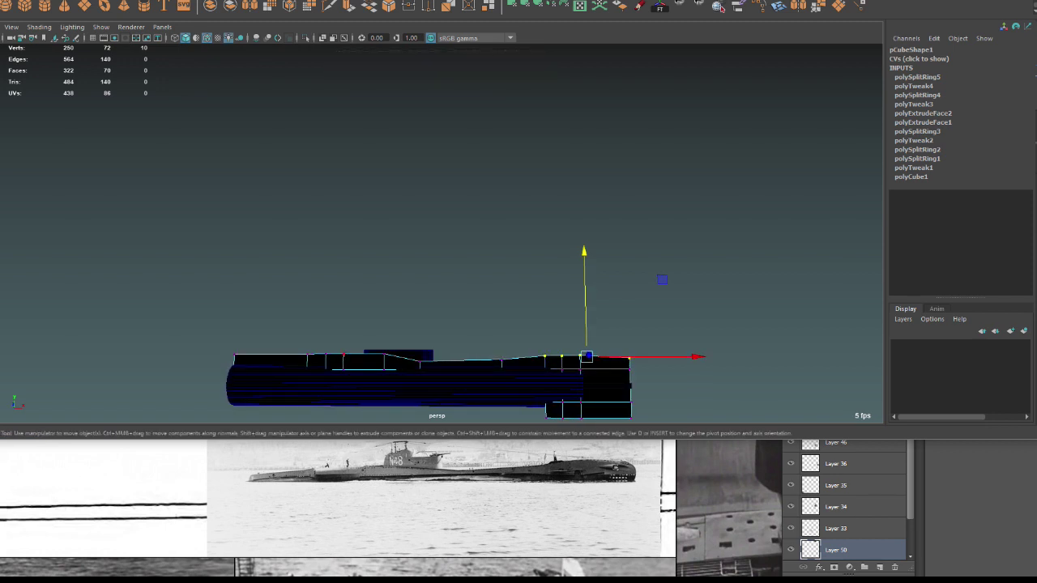
pyautogui.moveTo(437, 421); pyautogui.dragTo(437, 421)
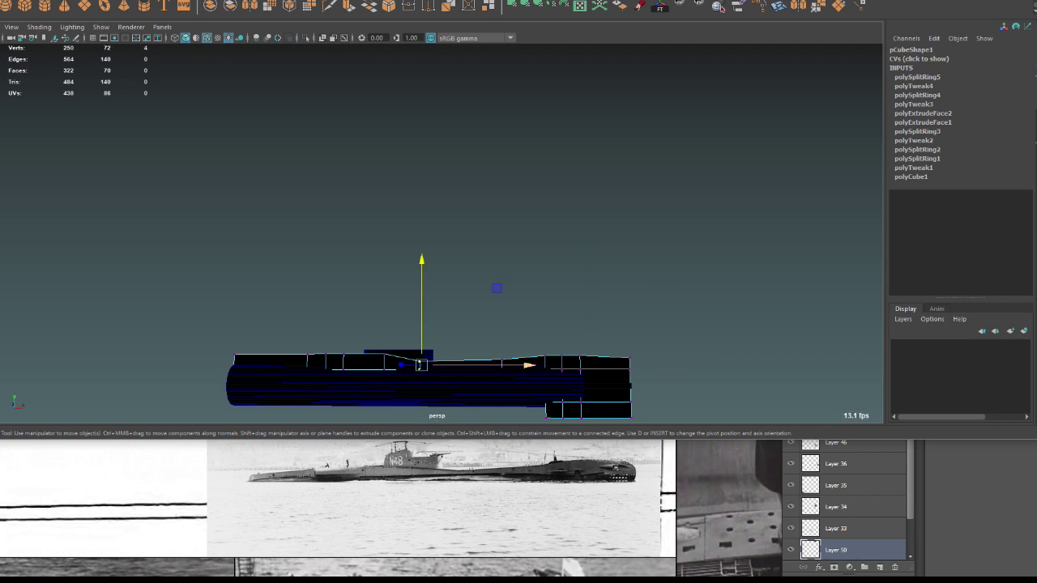
pyautogui.moveTo(486, 366); pyautogui.dragTo(523, 365)
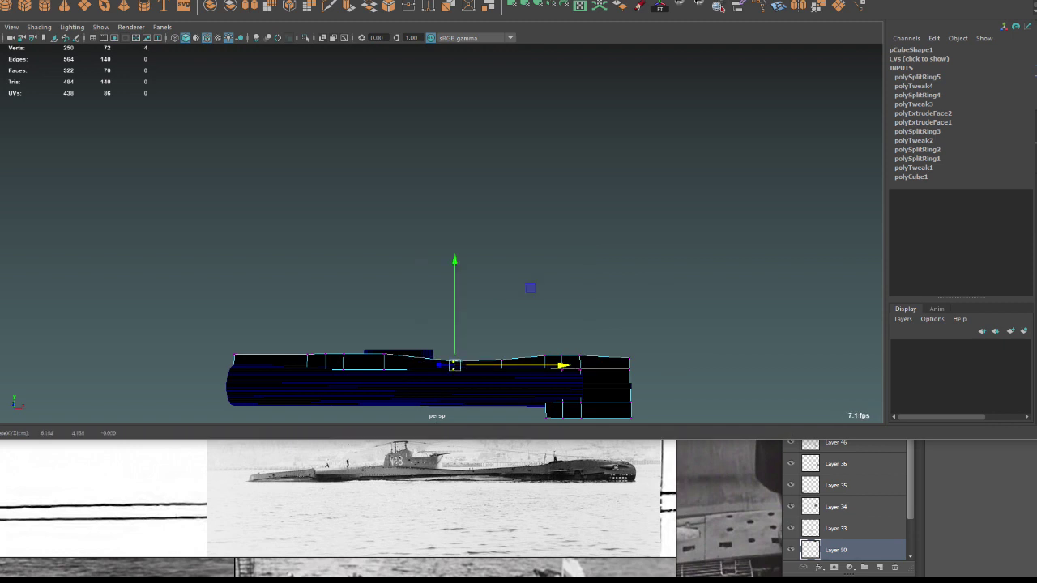
pyautogui.moveTo(454, 366); pyautogui.dragTo(504, 365)
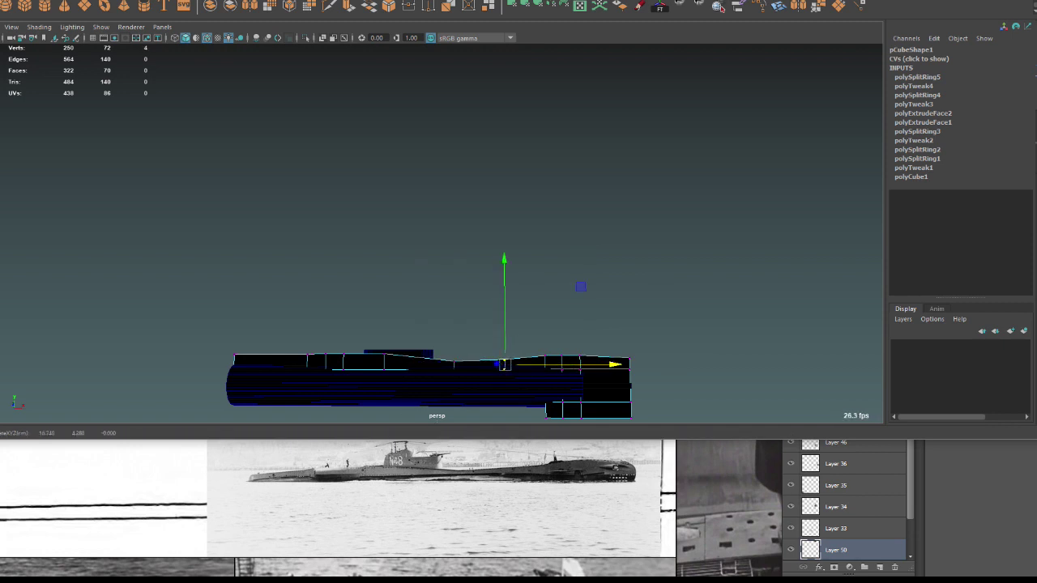
# Reposition the casing's stern vertices aft and shrink the stern end vertically.
pyautogui.moveTo(537, 330); pyautogui.dragTo(603, 421)
pyautogui.moveTo(640, 387); pyautogui.dragTo(650, 387)
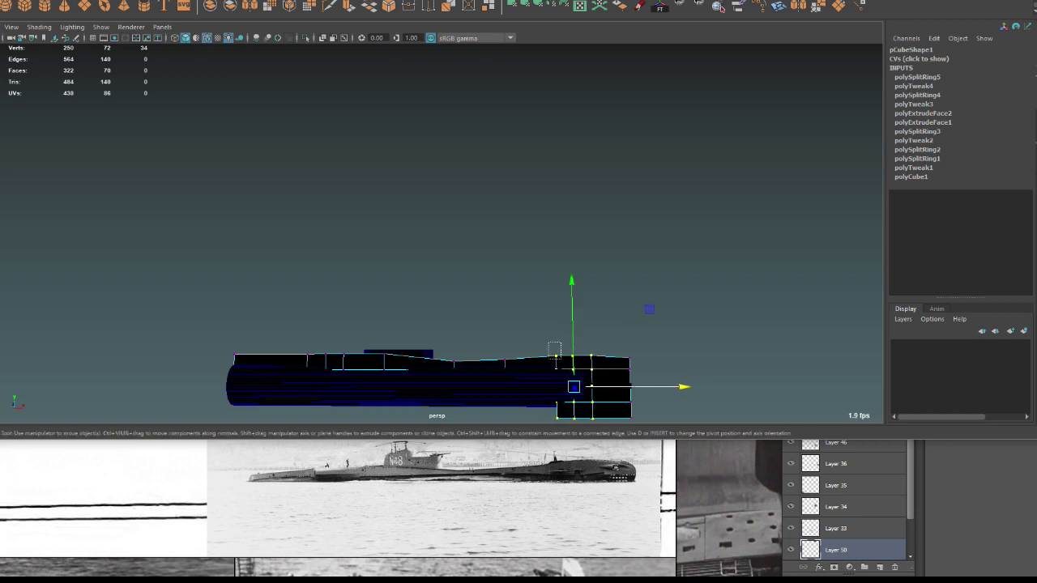
pyautogui.moveTo(549, 344); pyautogui.dragTo(562, 359)
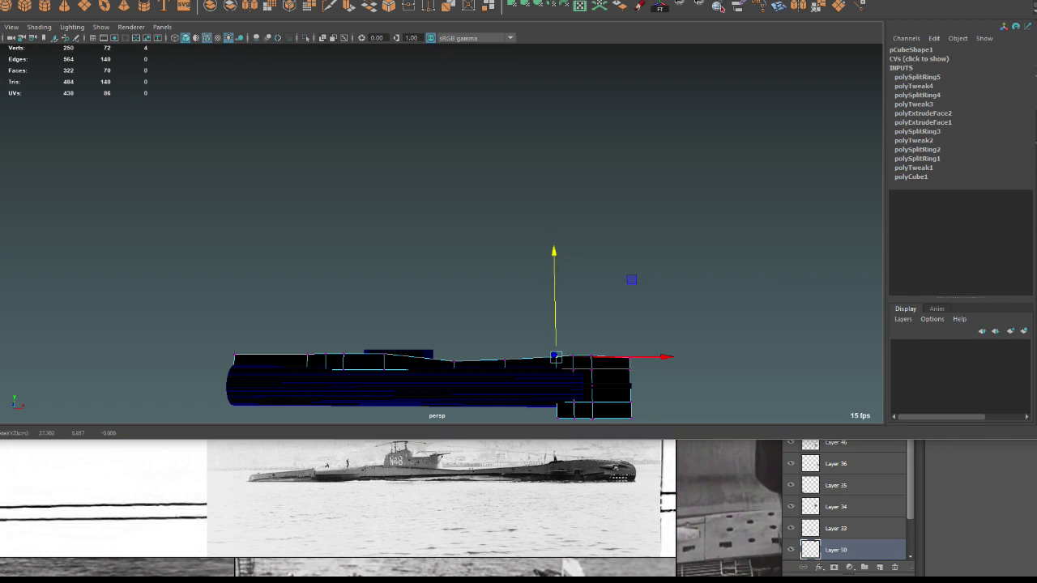
pyautogui.click(589, 353)
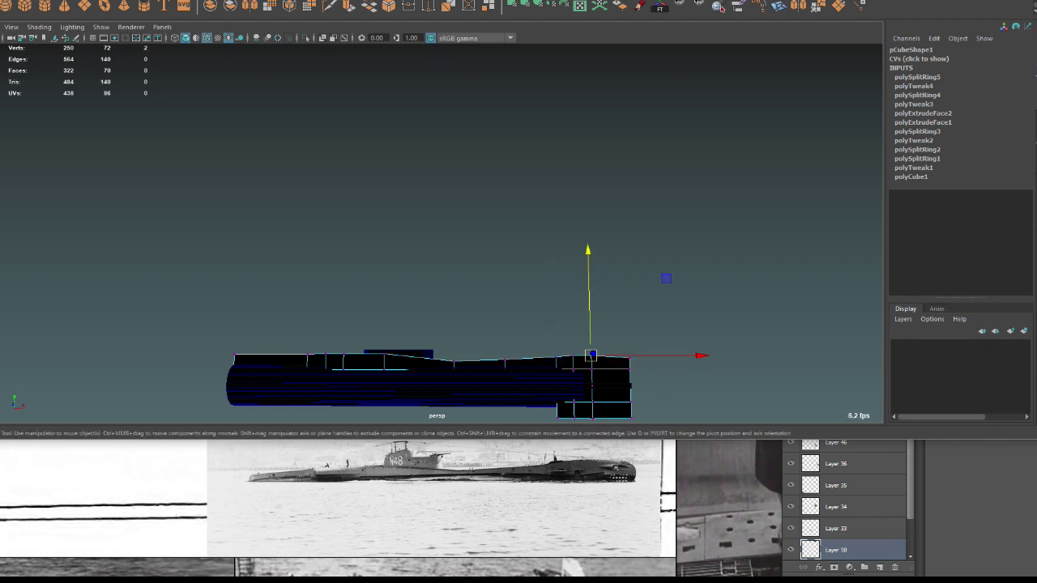
pyautogui.moveTo(571, 345); pyautogui.dragTo(584, 362)
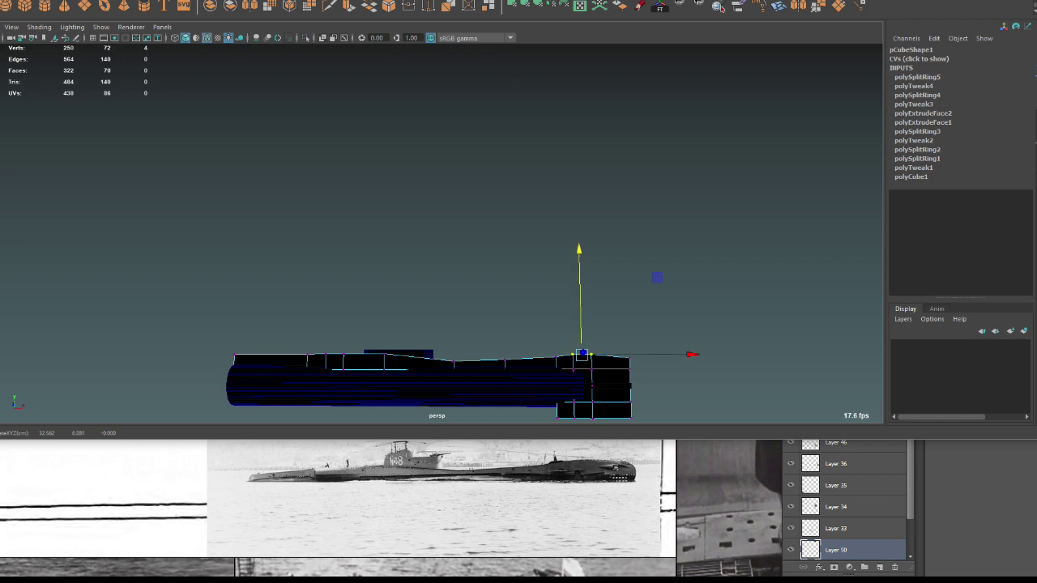
pyautogui.moveTo(641, 395); pyautogui.dragTo(617, 423)
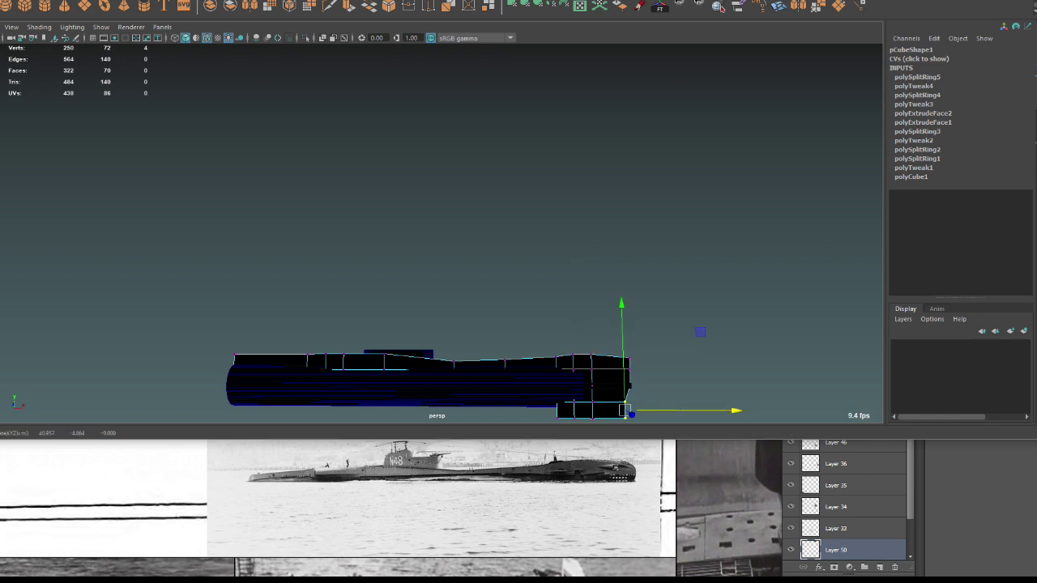
pyautogui.keyDown('shift'); pyautogui.moveTo(642, 381); pyautogui.dragTo(615, 421); pyautogui.keyUp('shift')
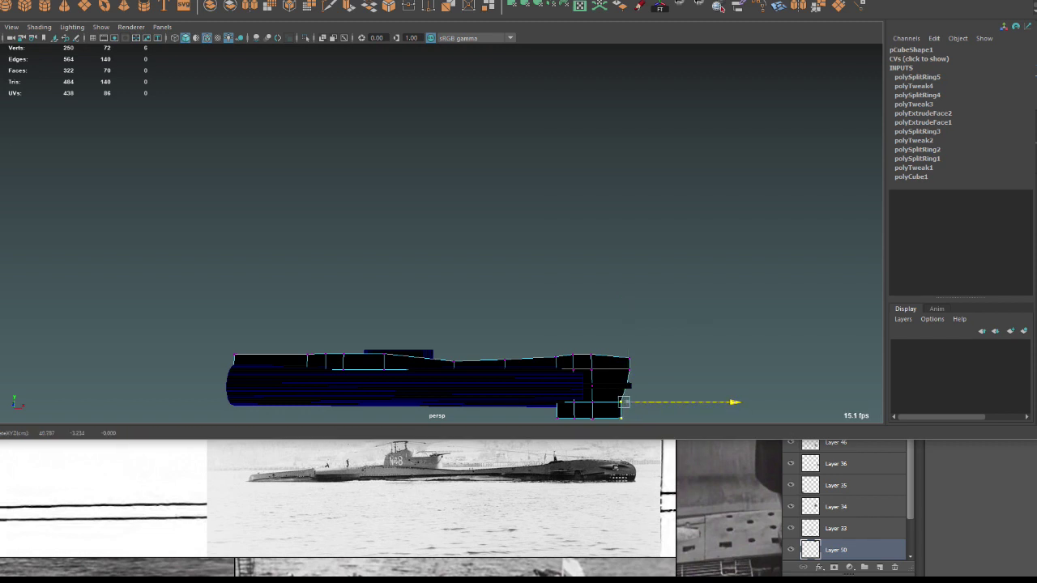
pyautogui.moveTo(486, 243)
pyautogui.keyDown('alt'); pyautogui.mouseDown()
pyautogui.moveTo(470, 243)
pyautogui.moveTo(486, 268)
pyautogui.moveTo(486, 324)
pyautogui.mouseUp(); pyautogui.keyUp('alt')
pyautogui.moveTo(447, 171)
pyautogui.mouseDown()
pyautogui.moveTo(518, 306)
pyautogui.moveTo(489, 293)
pyautogui.mouseUp()
# In the top view, scale the casing's end vertex loops in Z so it narrows.
pyautogui.press('r')
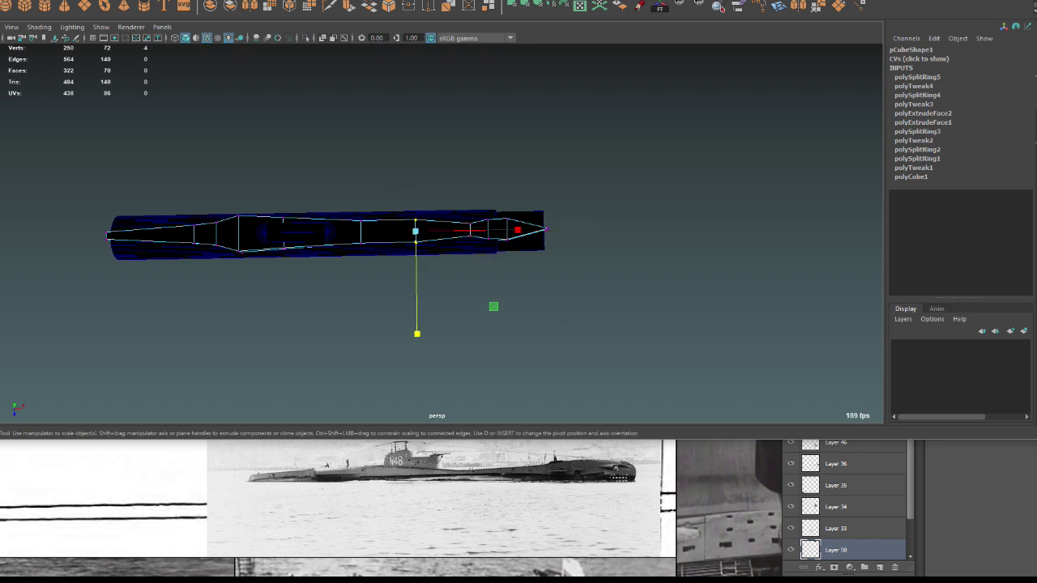
pyautogui.press('f')
pyautogui.scroll(-5, 440, 243)
pyautogui.keyDown('alt'); pyautogui.moveTo(441, 267); pyautogui.dragTo(657, 267, button='middle'); pyautogui.keyUp('alt')
pyautogui.moveTo(657, 358); pyautogui.dragTo(657, 346)
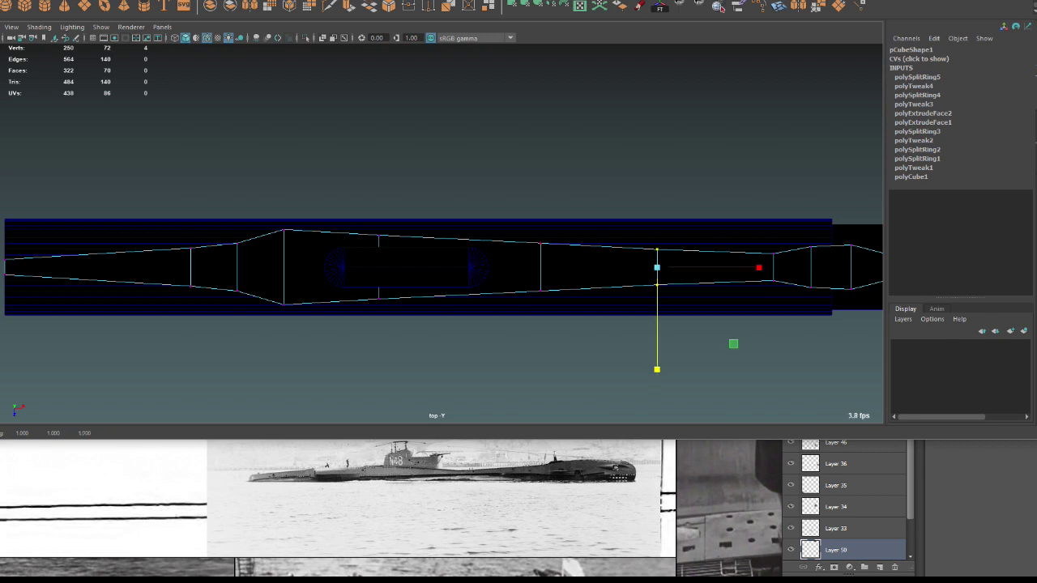
pyautogui.moveTo(519, 217); pyautogui.dragTo(561, 291)
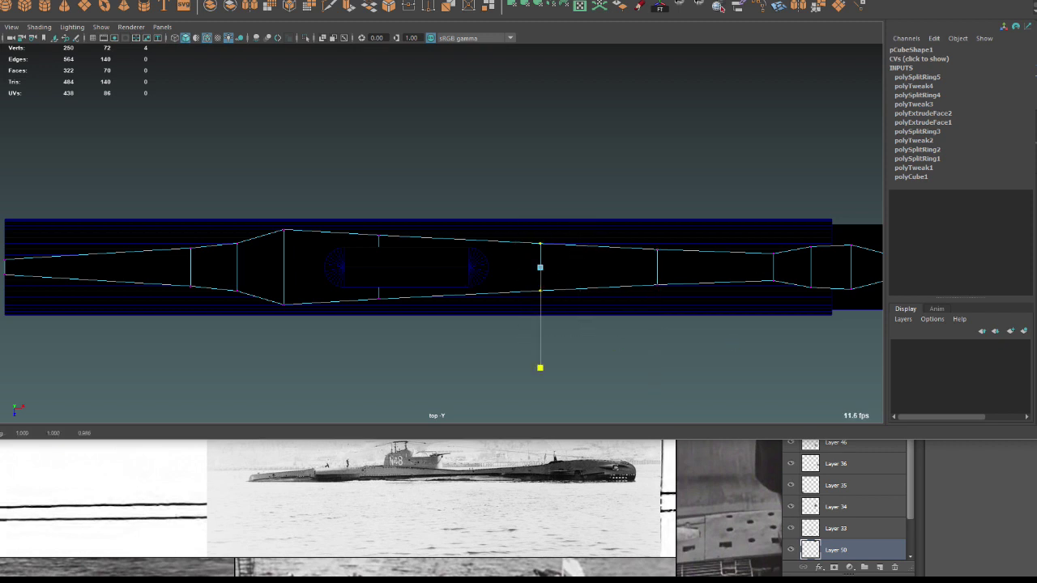
pyautogui.keyDown('alt'); pyautogui.moveTo(519, 349); pyautogui.dragTo(607, 363, button='middle'); pyautogui.keyUp('alt')
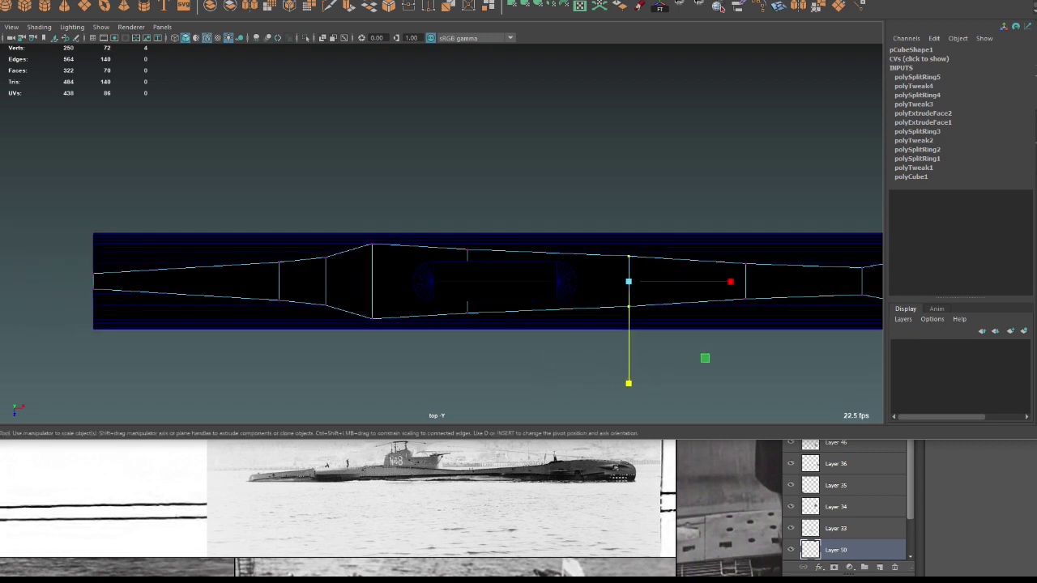
pyautogui.scroll(1, 300, 267)
pyautogui.scroll(1, 300, 267)
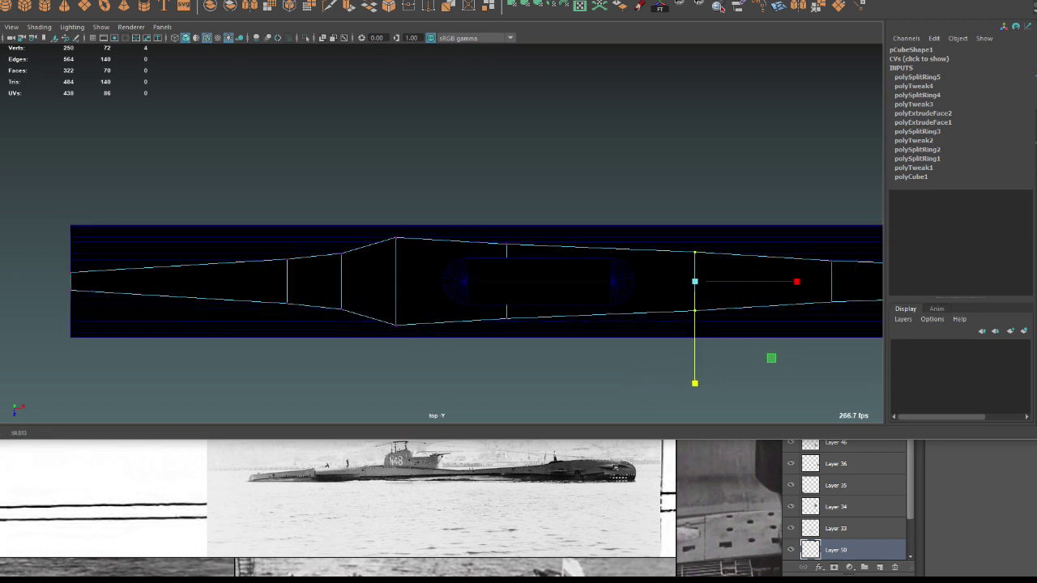
pyautogui.scroll(1, 300, 267)
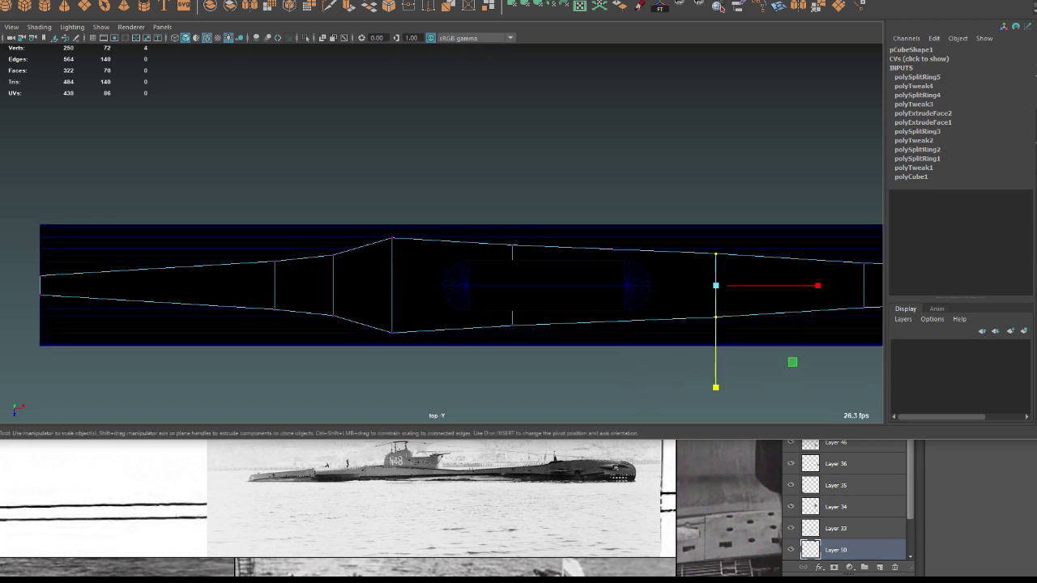
# Back in perspective, select casing edge loops and insert a new loop across the front.
pyautogui.keyDown('alt'); pyautogui.moveTo(437, 243); pyautogui.dragTo(486, 146); pyautogui.keyUp('alt')
pyautogui.keyDown('alt'); pyautogui.moveTo(438, 243); pyautogui.dragTo(469, 243, button='right'); pyautogui.keyUp('alt')
pyautogui.keyDown('alt'); pyautogui.moveTo(437, 243); pyautogui.dragTo(470, 227); pyautogui.keyUp('alt')
pyautogui.keyDown('alt'); pyautogui.moveTo(438, 243); pyautogui.dragTo(486, 235, button='middle'); pyautogui.keyUp('alt')
pyautogui.scroll(1, 510, 299)
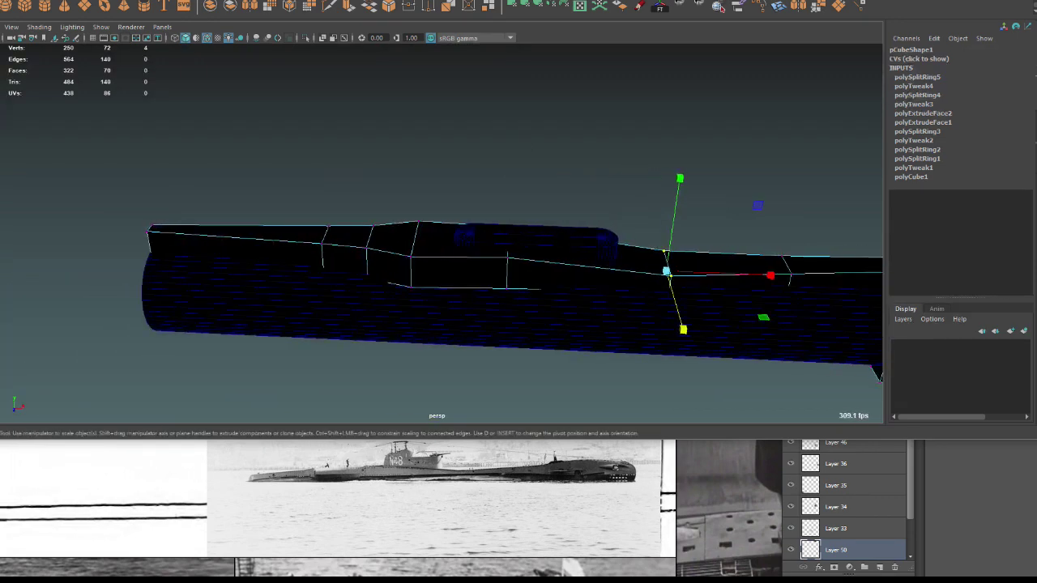
pyautogui.moveTo(486, 243)
pyautogui.keyDown('alt'); pyautogui.mouseDown()
pyautogui.moveTo(592, 227)
pyautogui.moveTo(615, 194)
pyautogui.mouseUp(); pyautogui.keyUp('alt')
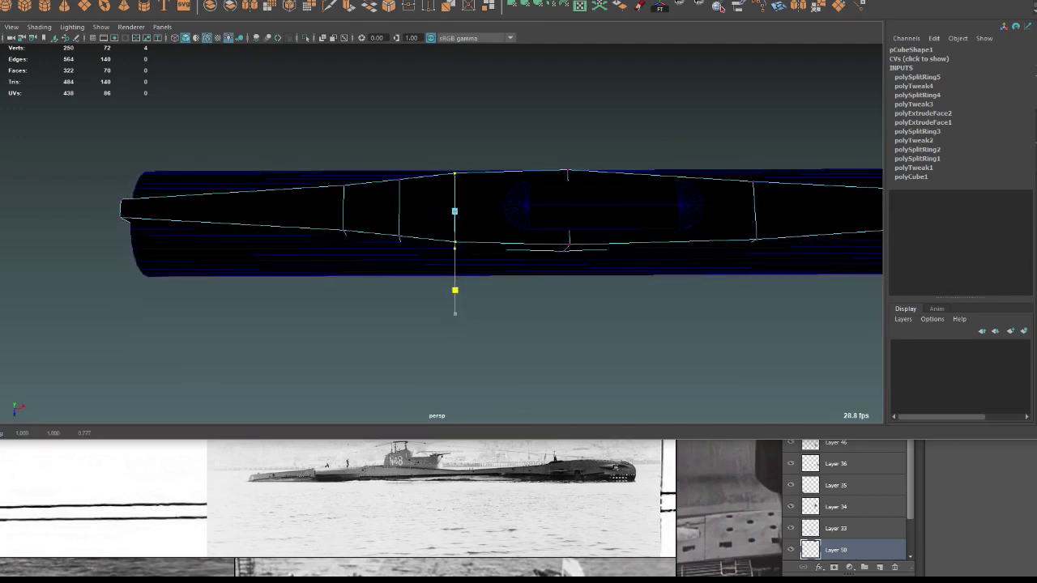
pyautogui.keyDown('alt'); pyautogui.moveTo(486, 243); pyautogui.dragTo(535, 280); pyautogui.keyUp('alt')
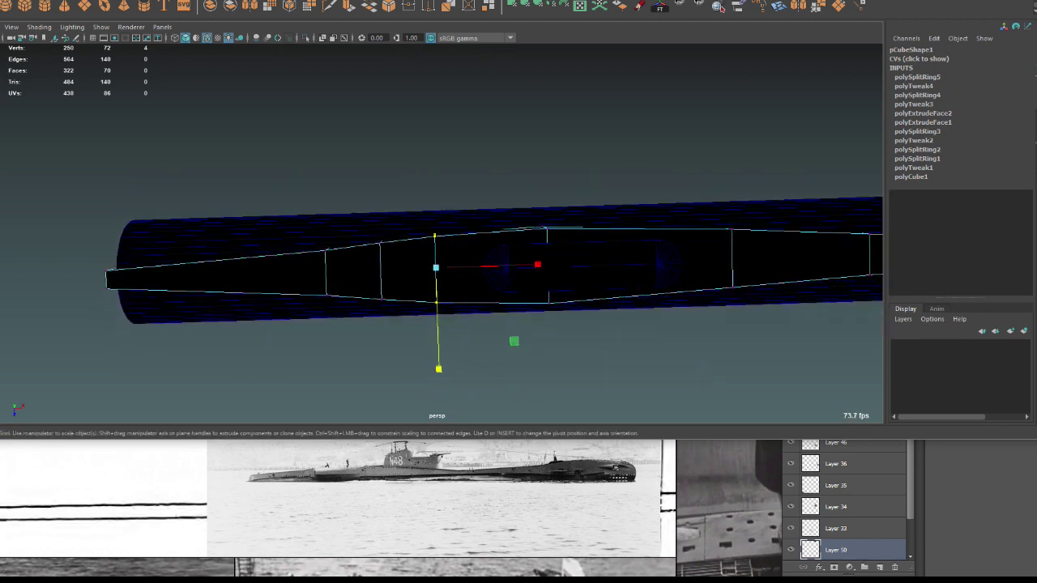
pyautogui.moveTo(504, 196); pyautogui.dragTo(597, 381)
pyautogui.moveTo(632, 230)
pyautogui.keyDown('alt'); pyautogui.mouseDown()
pyautogui.moveTo(640, 259)
pyautogui.moveTo(627, 301)
pyautogui.mouseUp(); pyautogui.keyUp('alt')
pyautogui.click(405, 287)
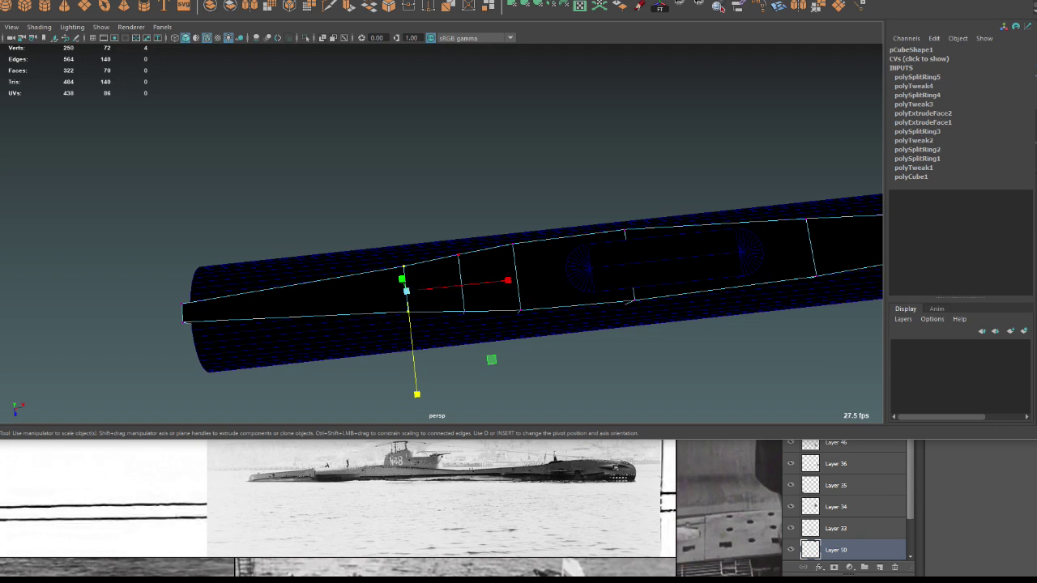
pyautogui.press('F8')
pyautogui.keyDown('shift'); pyautogui.moveTo(441, 308); pyautogui.dragTo(453, 349, button='right'); pyautogui.keyUp('shift')
# Delete the extra edge loop and scale the casing's front vertex loop.
pyautogui.click(433, 277)
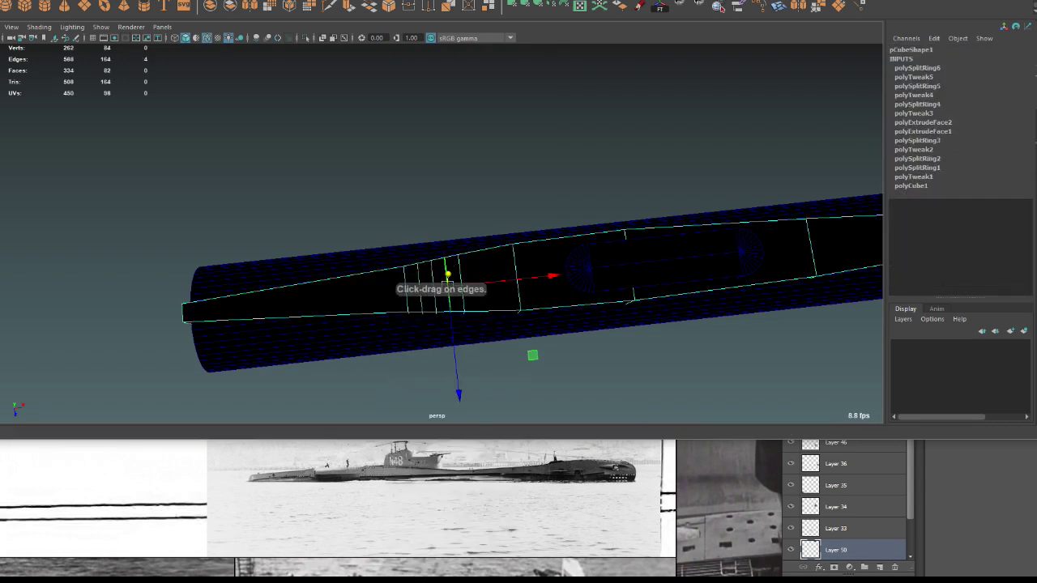
pyautogui.hotkey('ctrl', 'Delete')
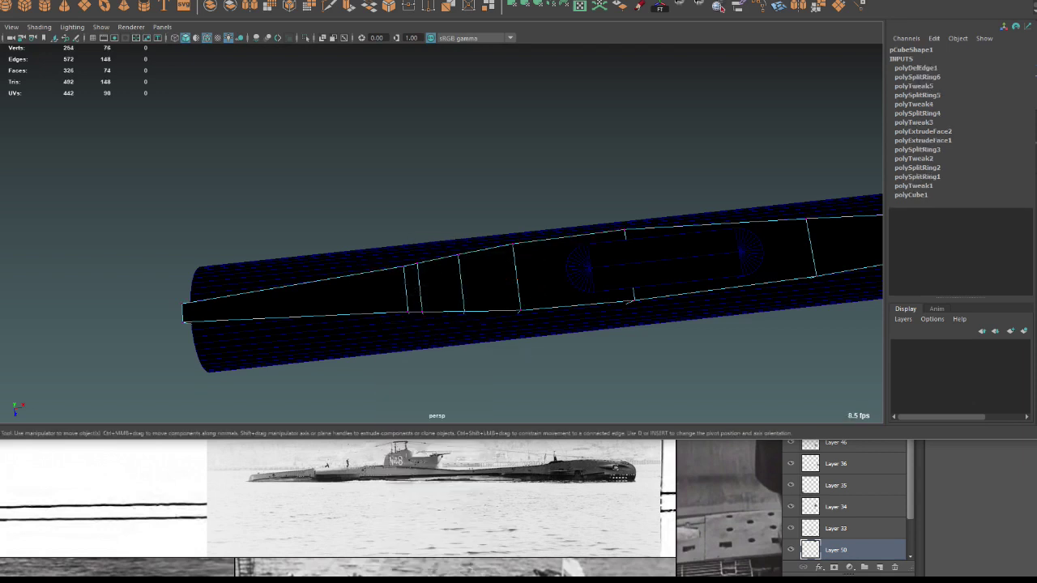
pyautogui.keyDown('alt'); pyautogui.moveTo(567, 203); pyautogui.dragTo(583, 219); pyautogui.keyUp('alt')
pyautogui.moveTo(401, 235); pyautogui.dragTo(434, 348)
pyautogui.press('r')
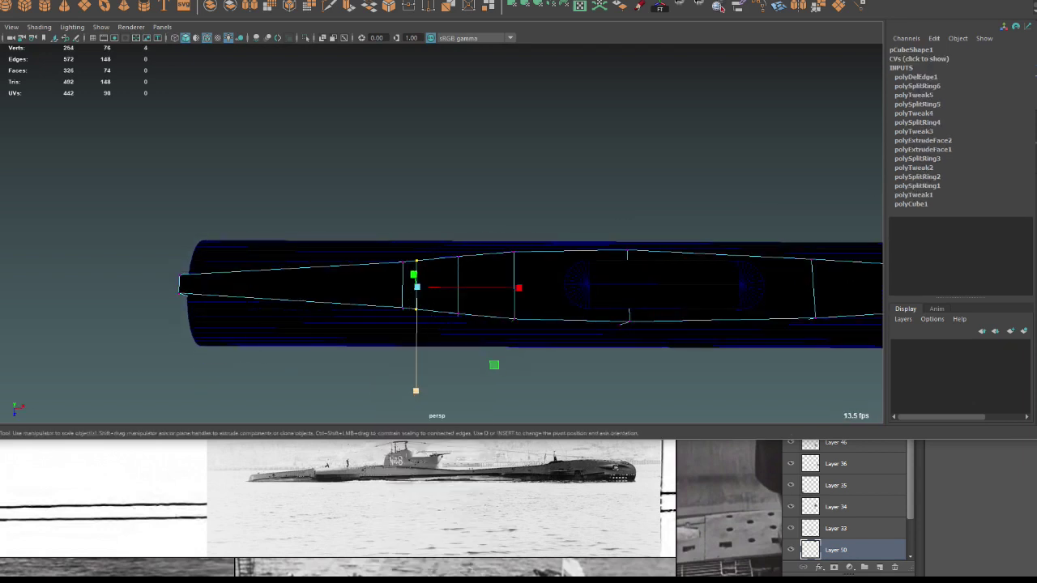
pyautogui.moveTo(416, 392)
pyautogui.mouseDown()
pyautogui.moveTo(416, 409)
pyautogui.moveTo(409, 381)
pyautogui.mouseUp()
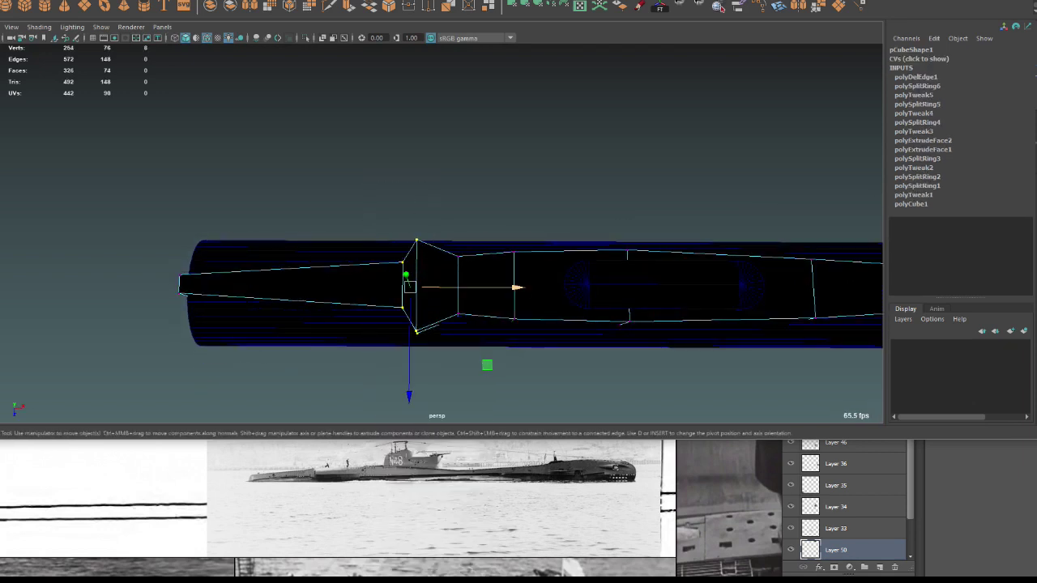
# Shift the edge loop left along the hull and narrow the selected faces in X.
pyautogui.press('w')
pyautogui.moveTo(454, 288); pyautogui.dragTo(381, 288)
pyautogui.keyDown('alt'); pyautogui.moveTo(567, 202); pyautogui.dragTo(551, 146); pyautogui.keyUp('alt')
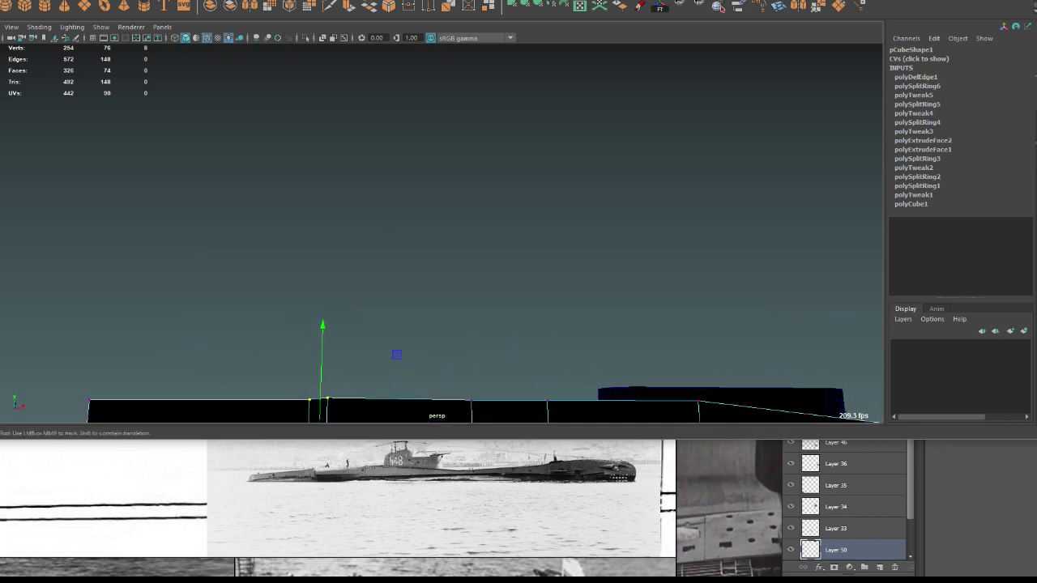
pyautogui.keyDown('alt'); pyautogui.moveTo(567, 203); pyautogui.dragTo(454, 203); pyautogui.keyUp('alt')
pyautogui.press('r')
pyautogui.moveTo(534, 324)
pyautogui.mouseDown()
pyautogui.moveTo(522, 324)
pyautogui.moveTo(522, 278)
pyautogui.mouseUp()
# Switch to shaded display and tumble out to see the tail fins.
pyautogui.keyDown('alt'); pyautogui.moveTo(444, 373); pyautogui.dragTo(432, 341, button='middle'); pyautogui.keyUp('alt')
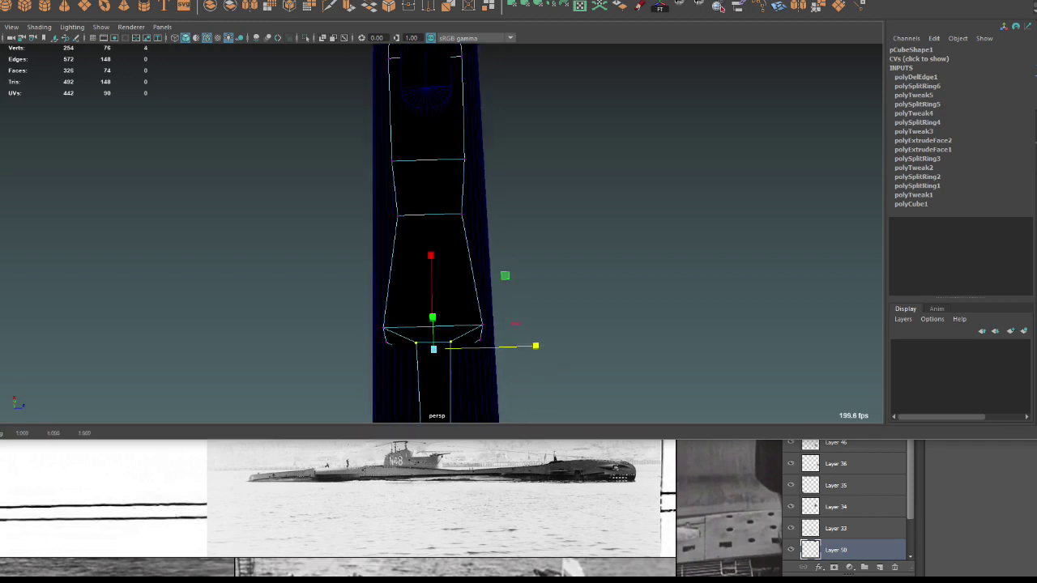
pyautogui.keyDown('alt'); pyautogui.moveTo(432, 342); pyautogui.dragTo(316, 312); pyautogui.keyUp('alt')
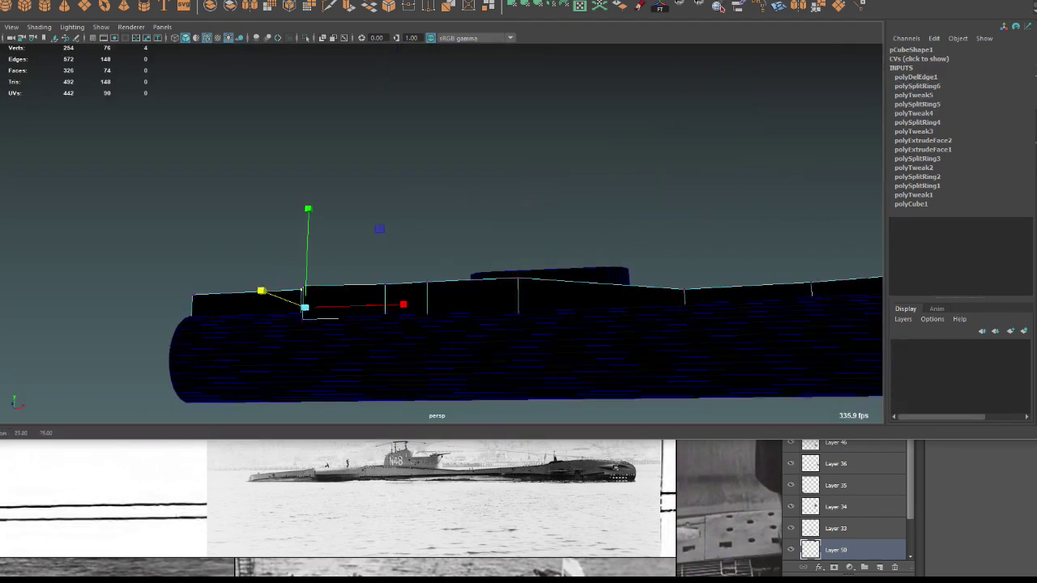
pyautogui.press('6')
pyautogui.moveTo(315, 312)
pyautogui.keyDown('alt'); pyautogui.mouseDown()
pyautogui.moveTo(233, 270)
pyautogui.moveTo(326, 278)
pyautogui.mouseUp(); pyautogui.keyUp('alt')
pyautogui.press('F8')
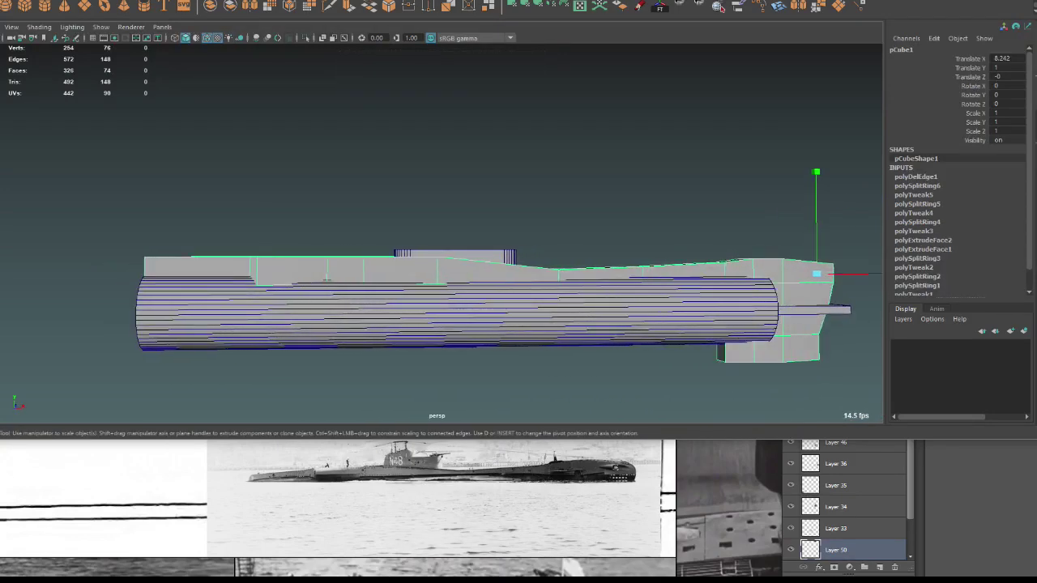
# In pCube1's vertex mode, pull the stern's bottom-corner vertices inward along X.
pyautogui.click(454, 256)
pyautogui.keyDown('alt'); pyautogui.moveTo(453, 256); pyautogui.dragTo(365, 268); pyautogui.keyUp('alt')
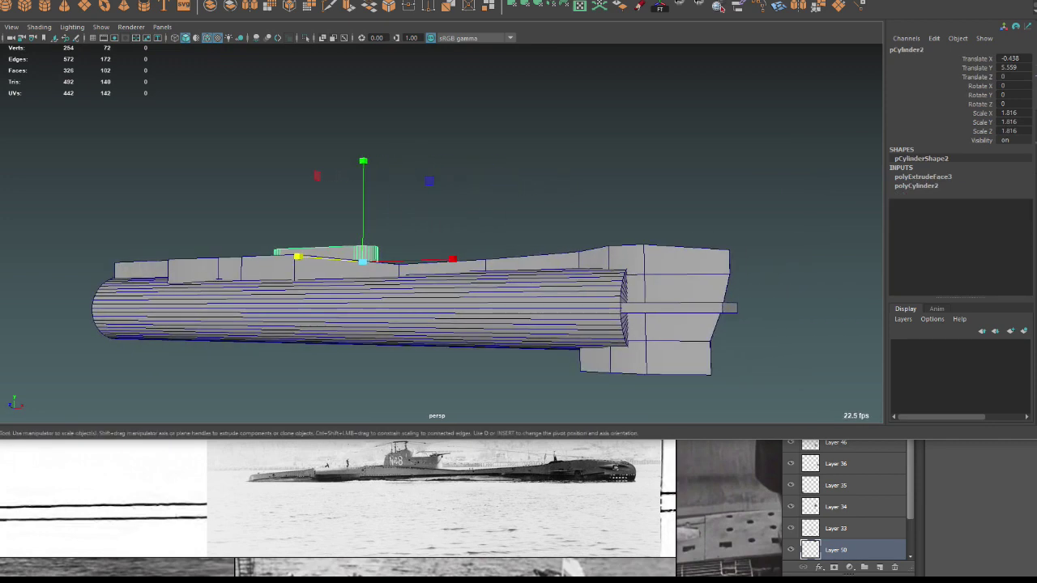
pyautogui.click(567, 307)
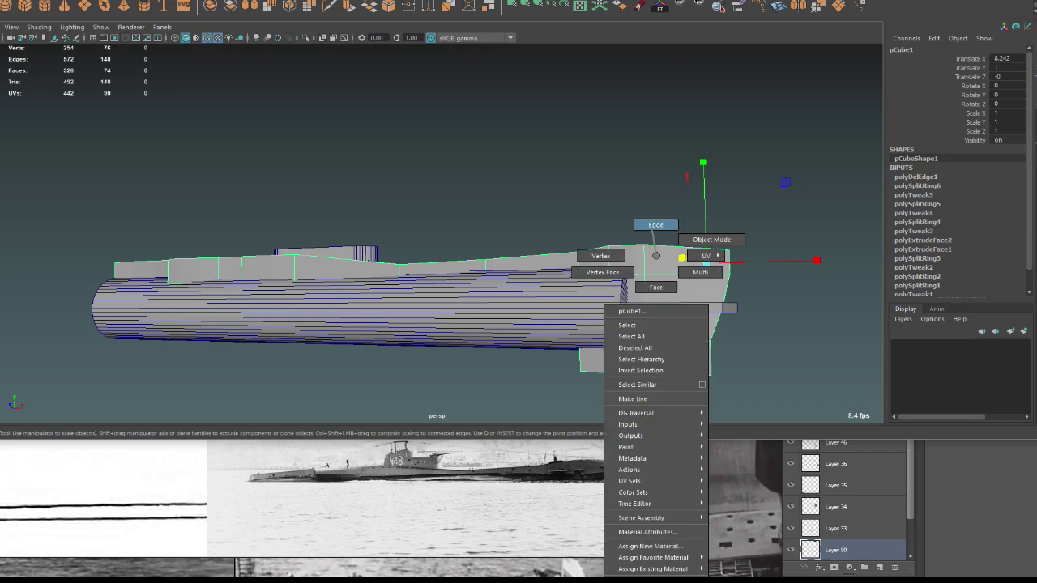
pyautogui.moveTo(654, 259); pyautogui.dragTo(640, 240, button='right')
pyautogui.click(546, 259)
pyautogui.moveTo(546, 259)
pyautogui.keyDown('alt'); pyautogui.mouseDown()
pyautogui.moveTo(666, 415)
pyautogui.moveTo(567, 324)
pyautogui.mouseUp(); pyautogui.keyUp('alt')
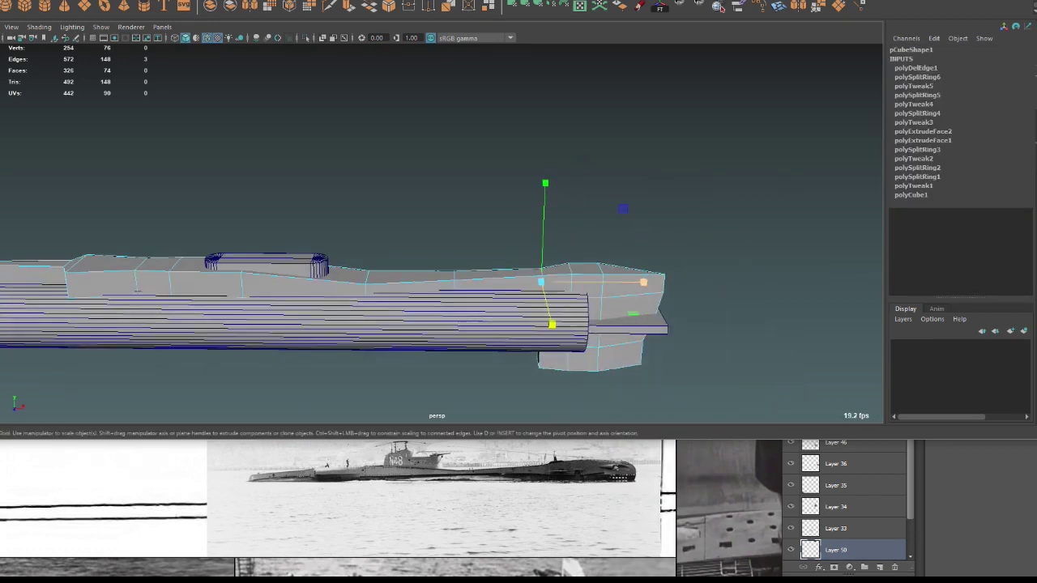
pyautogui.click(636, 282)
pyautogui.moveTo(636, 282)
pyautogui.keyDown('alt'); pyautogui.mouseDown()
pyautogui.moveTo(504, 224)
pyautogui.moveTo(567, 243)
pyautogui.mouseUp(); pyautogui.keyUp('alt')
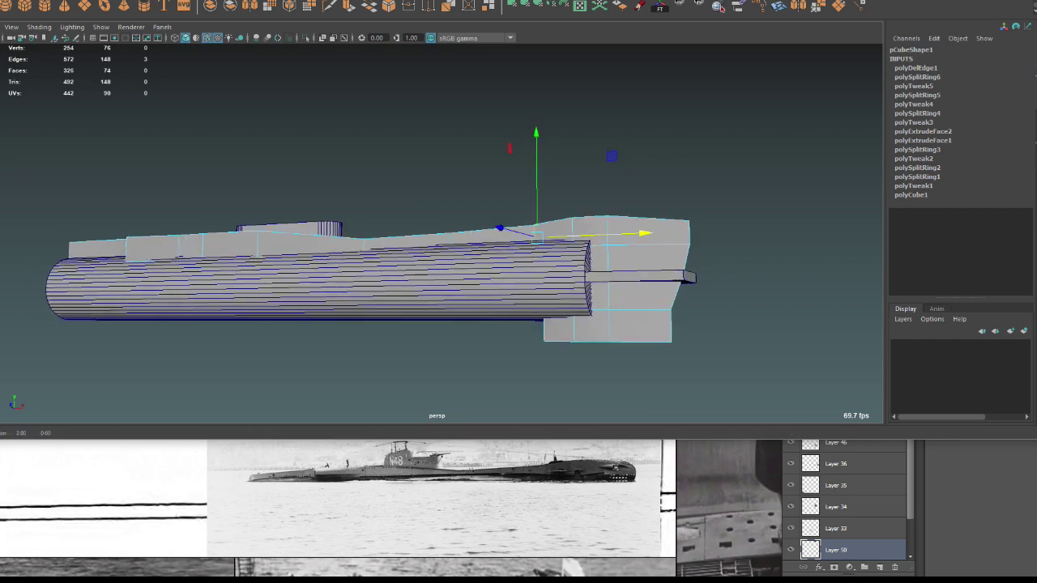
pyautogui.moveTo(713, 324); pyautogui.dragTo(616, 357)
pyautogui.moveTo(762, 342); pyautogui.dragTo(751, 343)
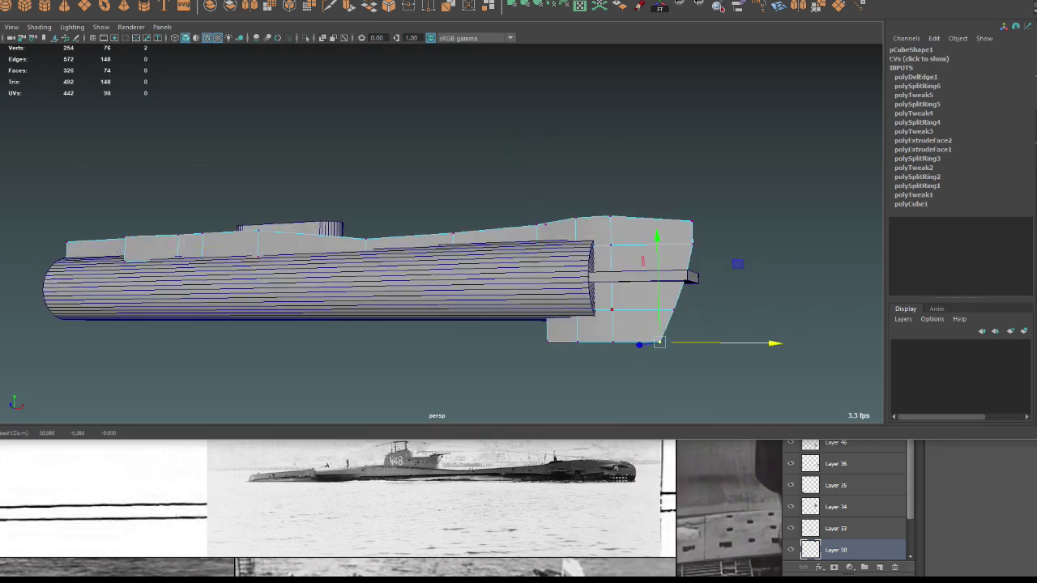
# Select the casing's top vertices, then raise the conning tower cylinder in Y.
pyautogui.scroll(1, 438, 307)
pyautogui.scroll(2, 437, 308)
pyautogui.scroll(3, 437, 308)
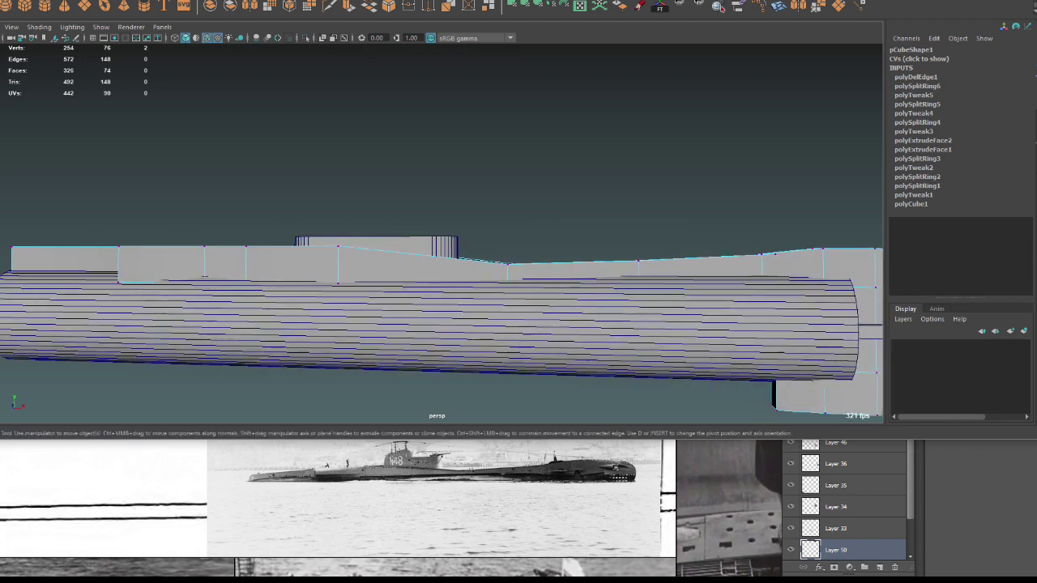
pyautogui.keyDown('alt'); pyautogui.moveTo(438, 243); pyautogui.dragTo(453, 259); pyautogui.keyUp('alt')
pyautogui.moveTo(261, 243); pyautogui.dragTo(344, 271)
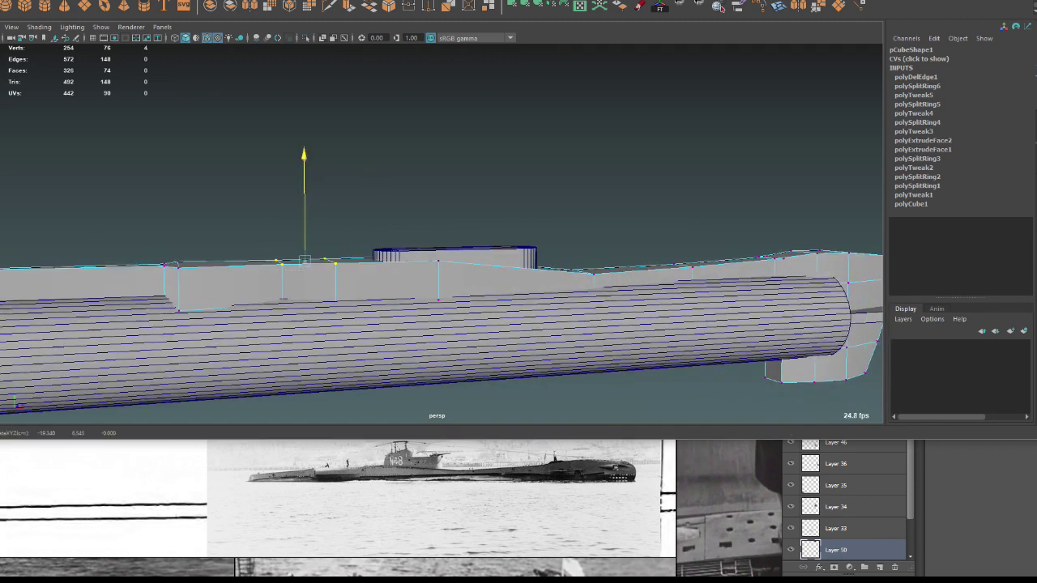
pyautogui.moveTo(486, 203)
pyautogui.keyDown('alt'); pyautogui.mouseDown()
pyautogui.moveTo(324, 188)
pyautogui.moveTo(316, 211)
pyautogui.moveTo(308, 202)
pyautogui.mouseUp(); pyautogui.keyUp('alt')
pyautogui.moveTo(114, 194); pyautogui.dragTo(879, 332)
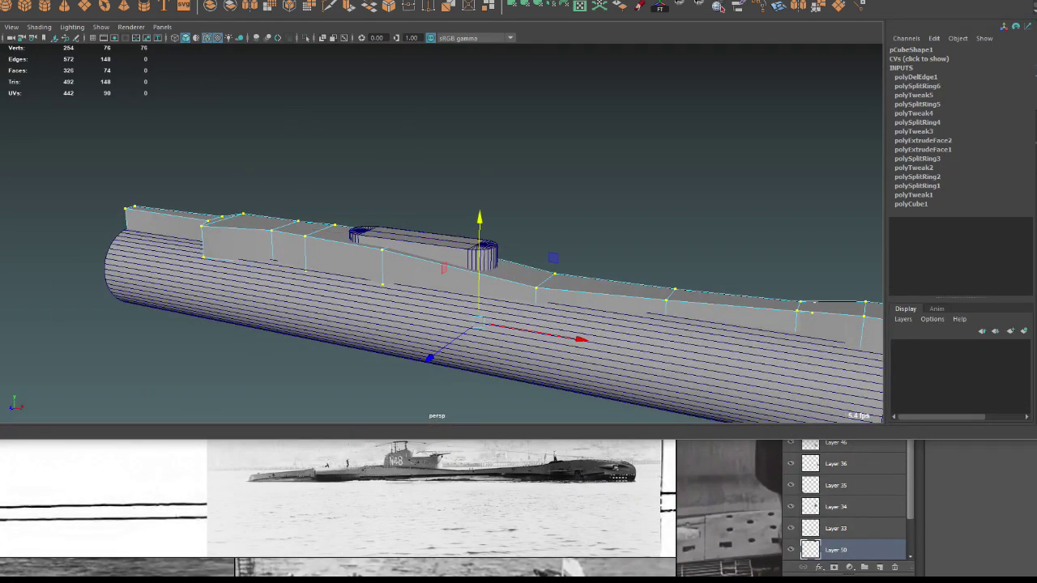
pyautogui.keyDown('alt'); pyautogui.moveTo(308, 202); pyautogui.dragTo(308, 235); pyautogui.keyUp('alt')
pyautogui.click(478, 225)
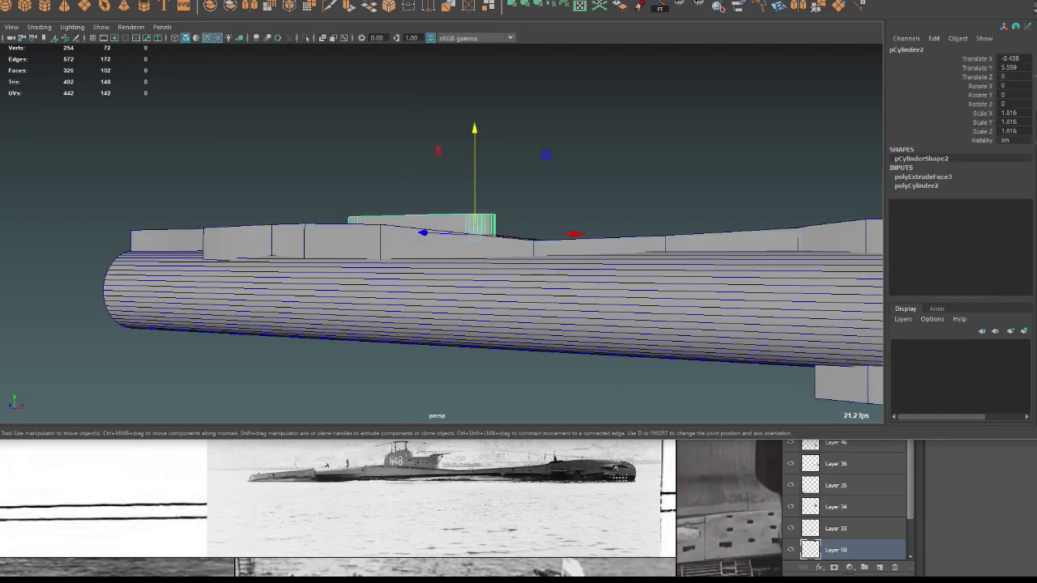
pyautogui.moveTo(474, 178)
pyautogui.mouseDown()
pyautogui.moveTo(475, 159)
pyautogui.moveTo(437, 202)
pyautogui.moveTo(415, 180)
pyautogui.mouseUp()
# Duplicate the conning tower with Ctrl+D and place the copy onto the original.
pyautogui.hotkey('ctrl', 'd')
pyautogui.keyDown('alt'); pyautogui.moveTo(453, 267); pyautogui.dragTo(421, 162); pyautogui.keyUp('alt')
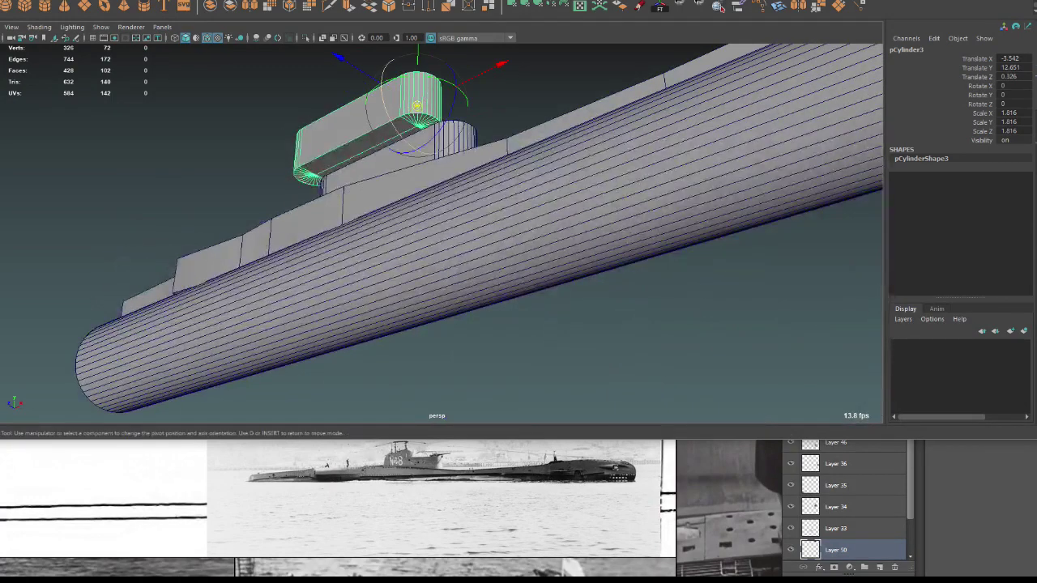
pyautogui.moveTo(417, 126)
pyautogui.keyDown('alt'); pyautogui.mouseDown()
pyautogui.moveTo(421, 162)
pyautogui.moveTo(416, 142)
pyautogui.mouseUp(); pyautogui.keyUp('alt')
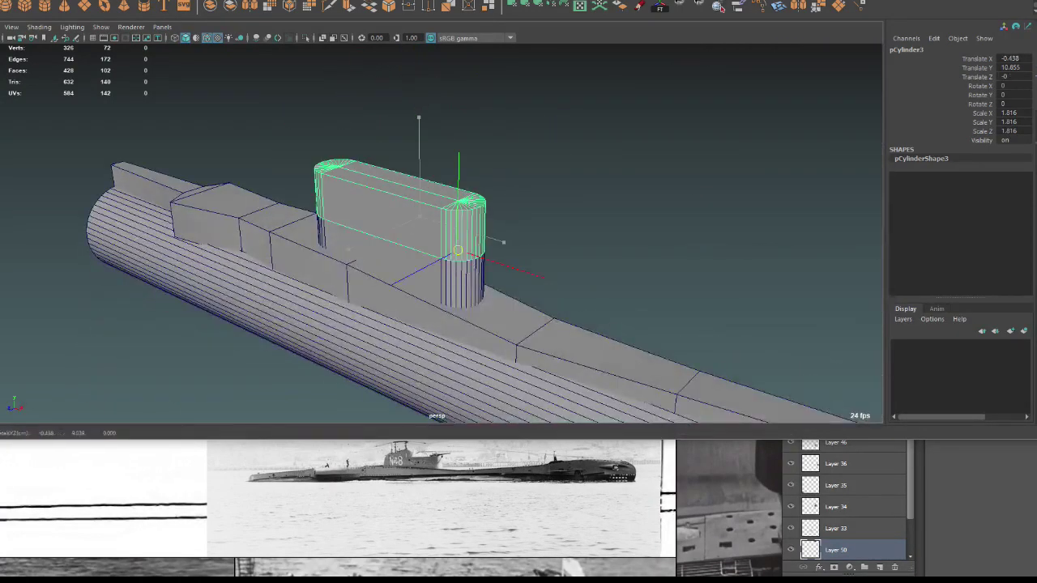
pyautogui.moveTo(526, 261); pyautogui.dragTo(486, 259)
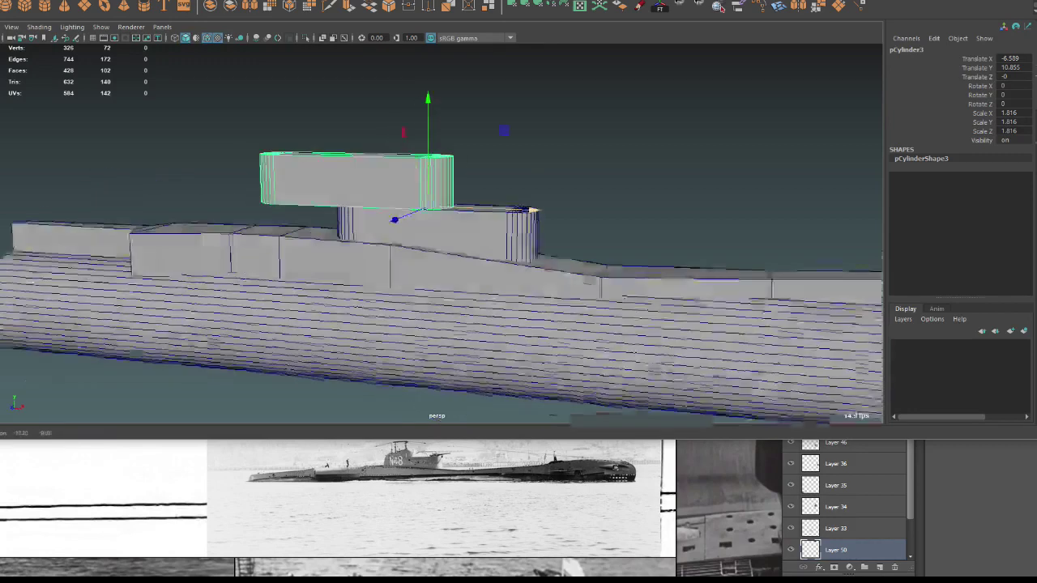
pyautogui.moveTo(544, 277)
pyautogui.keyDown('alt'); pyautogui.mouseDown()
pyautogui.moveTo(243, 97)
pyautogui.moveTo(306, 220)
pyautogui.mouseUp(); pyautogui.keyUp('alt')
pyautogui.click(232, 92)
# Shorten and lower the copy's points into a smaller upper tier, then switch to Photoshop.
pyautogui.moveTo(372, 164); pyautogui.dragTo(468, 166)
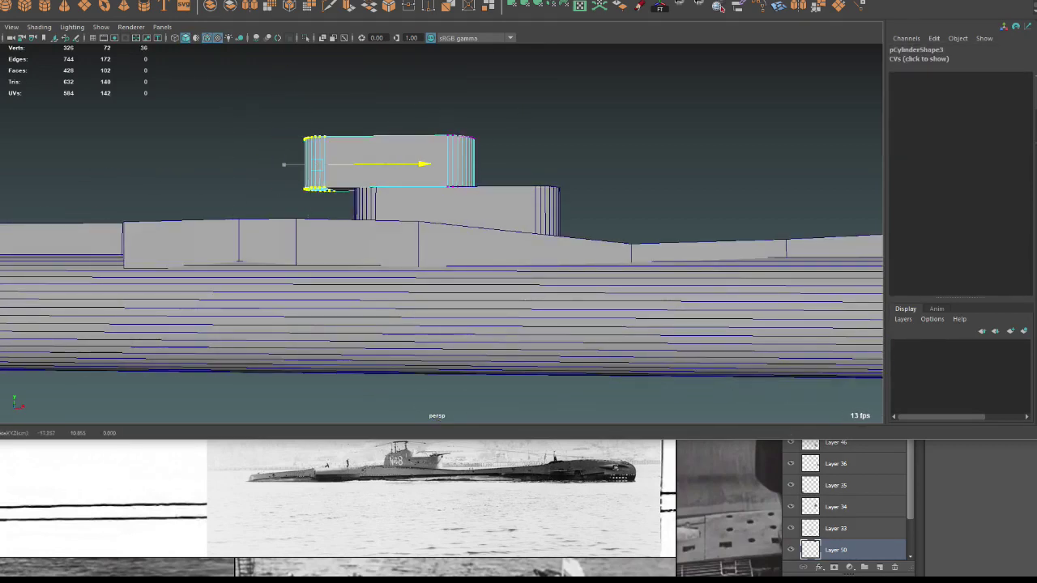
pyautogui.scroll(2, 441, 235)
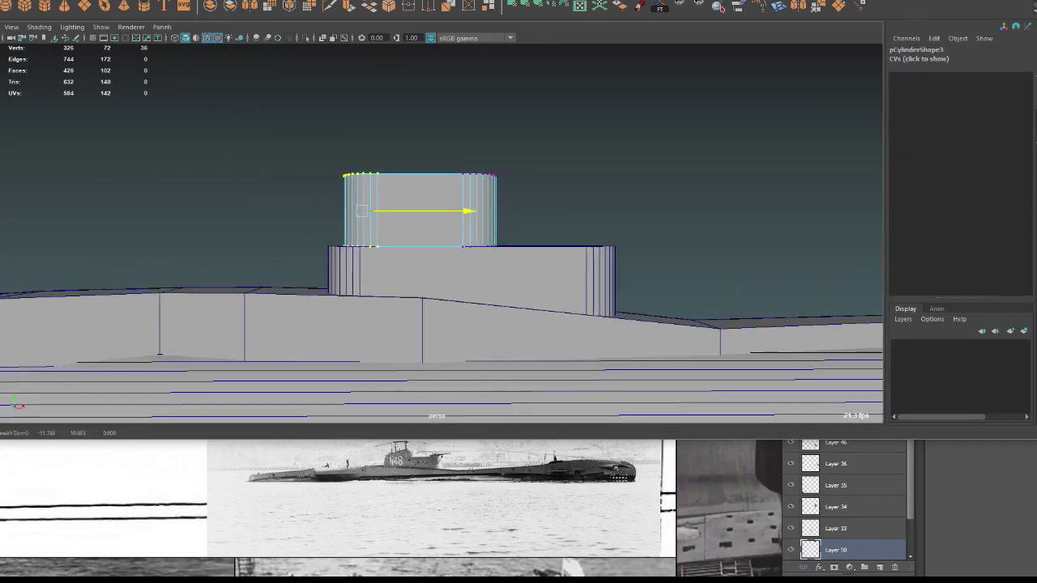
pyautogui.moveTo(286, 128)
pyautogui.mouseDown()
pyautogui.moveTo(421, 179)
pyautogui.moveTo(538, 187)
pyautogui.mouseUp()
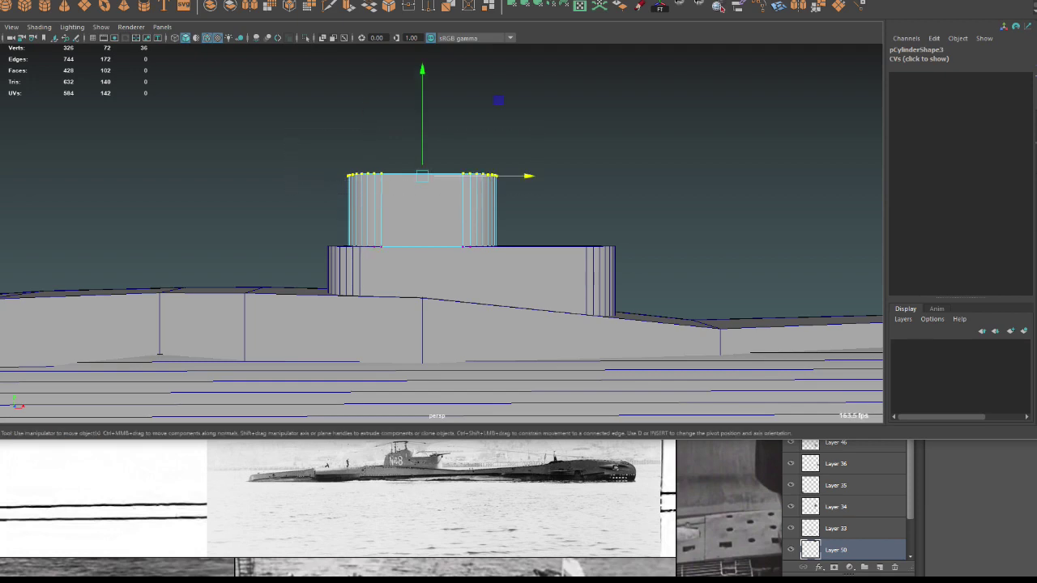
pyautogui.moveTo(422, 121); pyautogui.dragTo(422, 135)
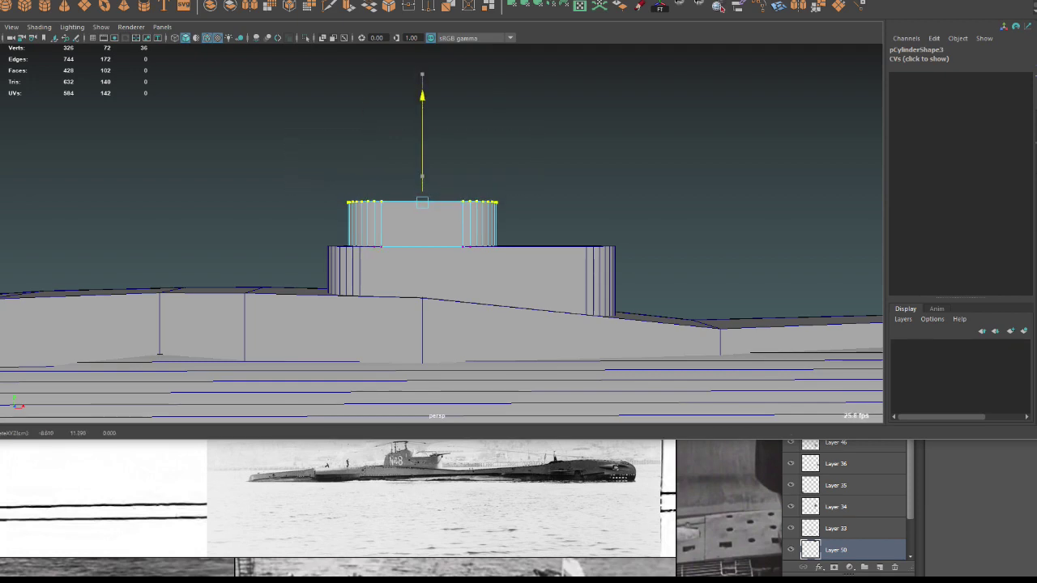
pyautogui.moveTo(389, 210)
pyautogui.keyDown('alt'); pyautogui.mouseDown()
pyautogui.moveTo(438, 226)
pyautogui.moveTo(324, 243)
pyautogui.moveTo(324, 307)
pyautogui.mouseUp(); pyautogui.keyUp('alt')
pyautogui.scroll(-3, 405, 219)
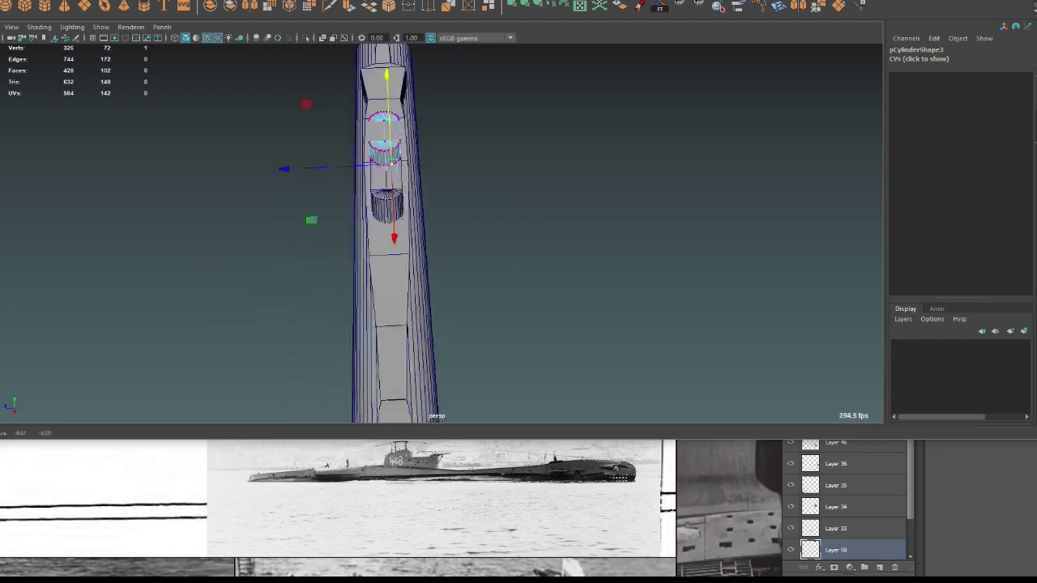
pyautogui.hotkey('alt', 'Tab')
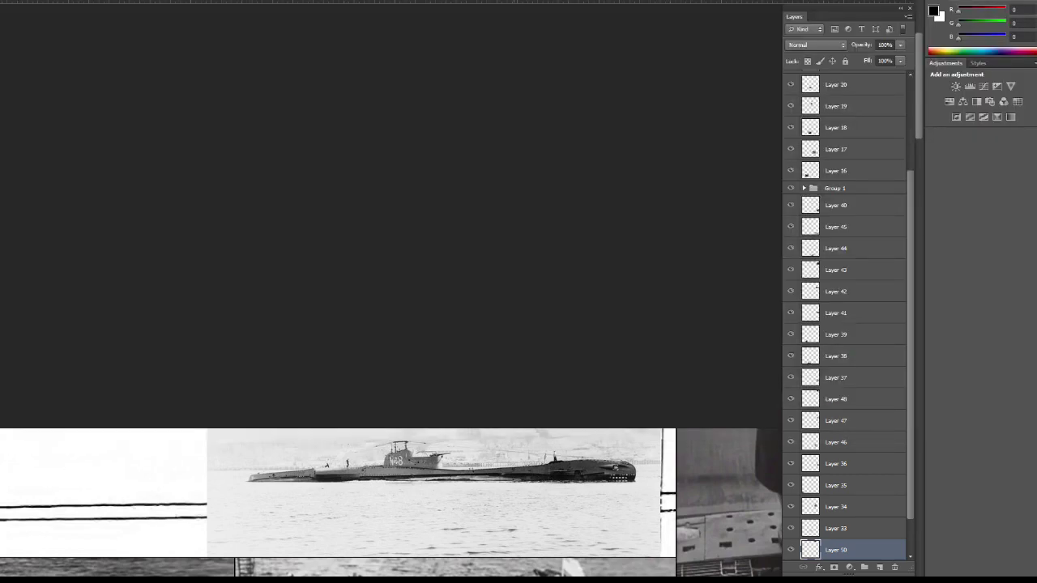
# Scroll through the submarine reference photos in Photoshop, then tumble the Maya submarine view.
pyautogui.scroll(-3, 392, 324)
pyautogui.scroll(-3, 392, 324)
pyautogui.keyDown('alt'); pyautogui.scroll(-2, 392, 324); pyautogui.keyUp('alt')
pyautogui.keyDown('alt'); pyautogui.scroll(-2, 392, 324); pyautogui.keyUp('alt')
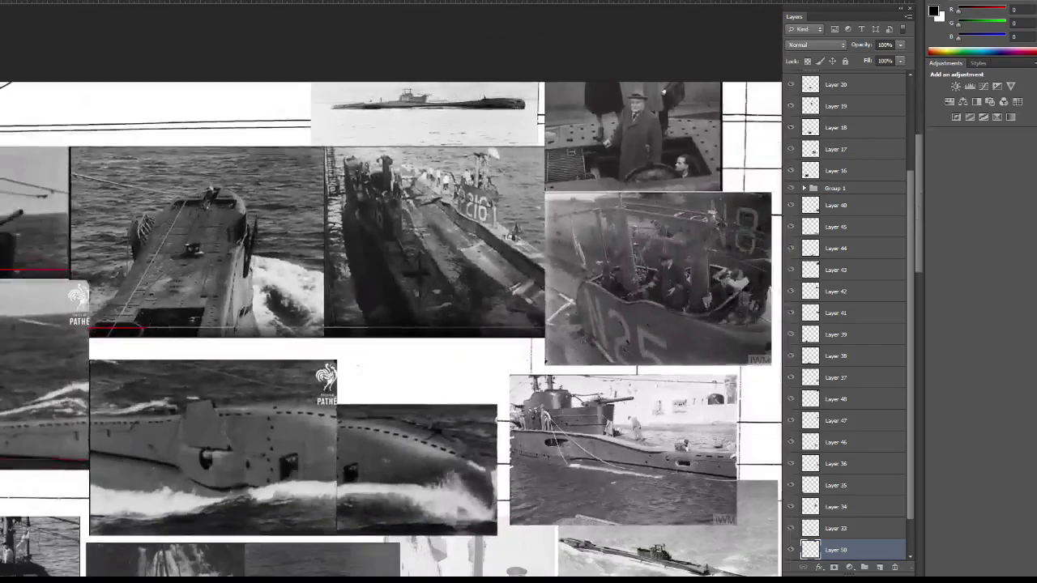
pyautogui.keyDown('shift'); pyautogui.hscroll(2, 392, 324); pyautogui.keyUp('shift')
pyautogui.scroll(-3, 392, 324)
pyautogui.scroll(-3, 392, 324)
pyautogui.scroll(-3, 392, 324)
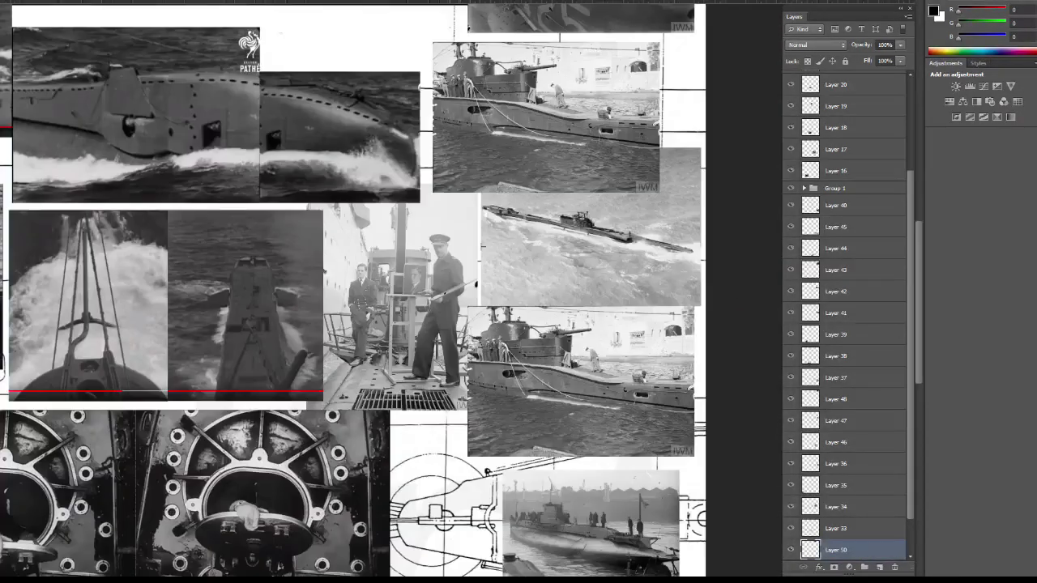
pyautogui.scroll(-3, 392, 324)
pyautogui.scroll(-3, 392, 324)
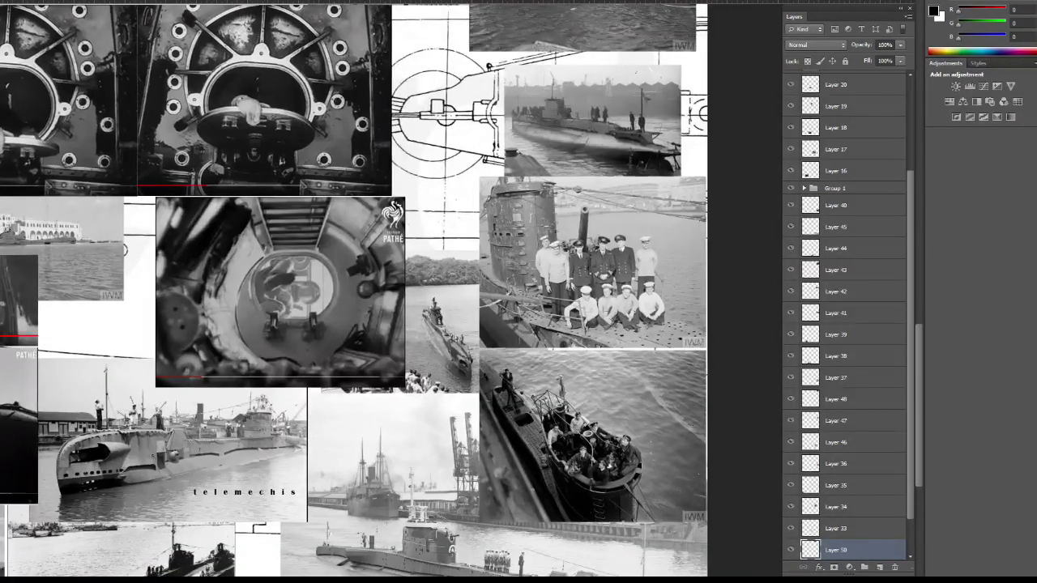
pyautogui.scroll(-1, 392, 324)
pyautogui.scroll(-1, 392, 324)
pyautogui.keyDown('alt'); pyautogui.scroll(2, 392, 324); pyautogui.keyUp('alt')
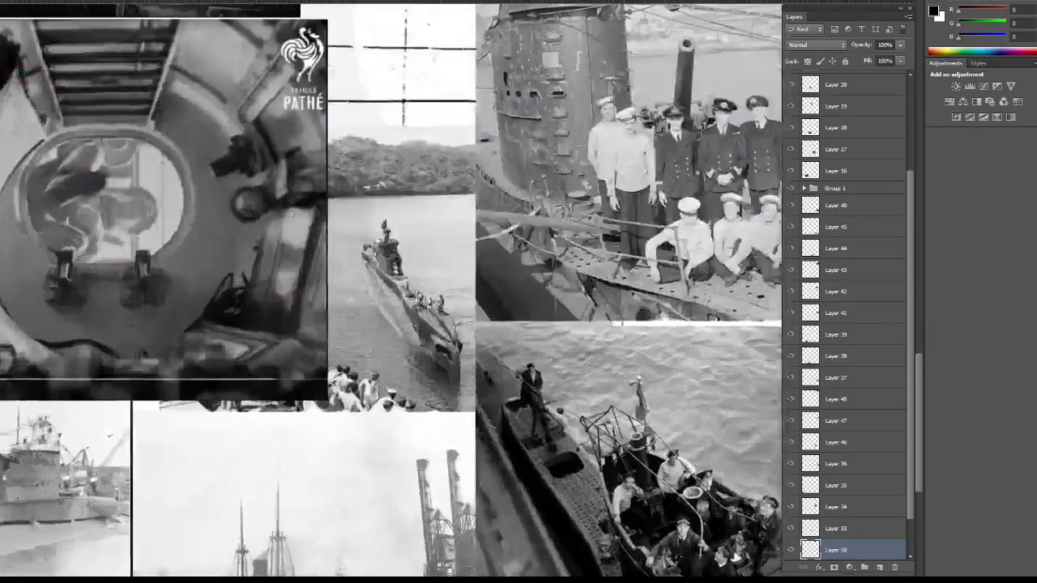
pyautogui.keyDown('alt'); pyautogui.scroll(1, 437, 329); pyautogui.keyUp('alt')
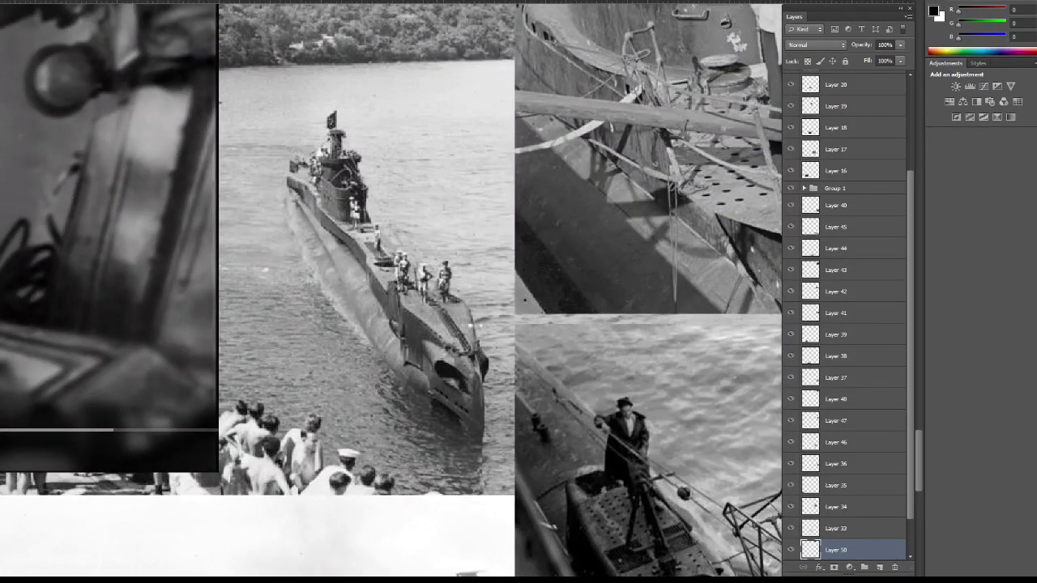
pyautogui.keyDown('alt'); pyautogui.scroll(-1, 447, 348); pyautogui.keyUp('alt')
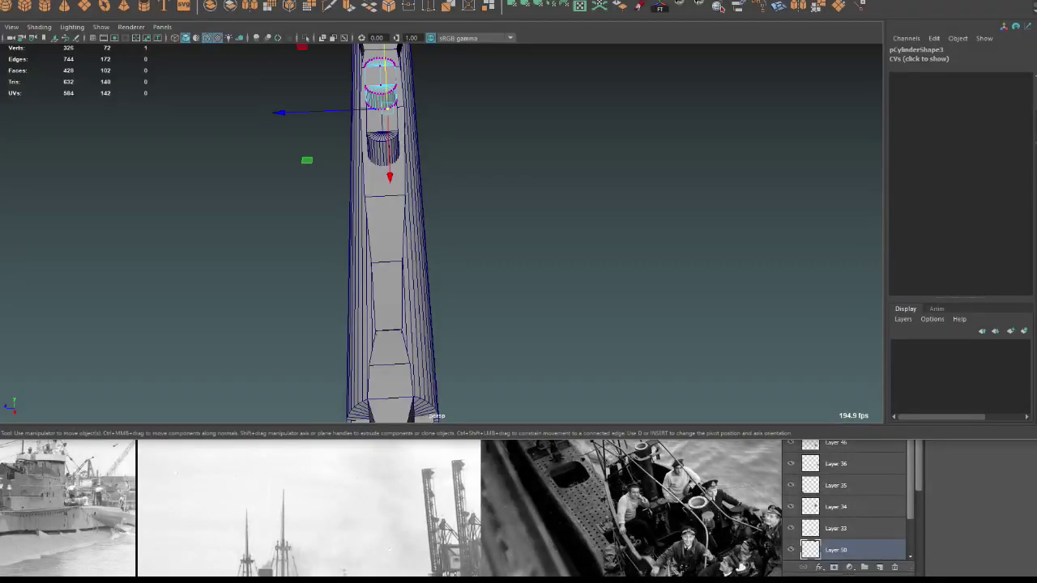
pyautogui.keyDown('alt'); pyautogui.moveTo(453, 243); pyautogui.dragTo(486, 210); pyautogui.keyUp('alt')
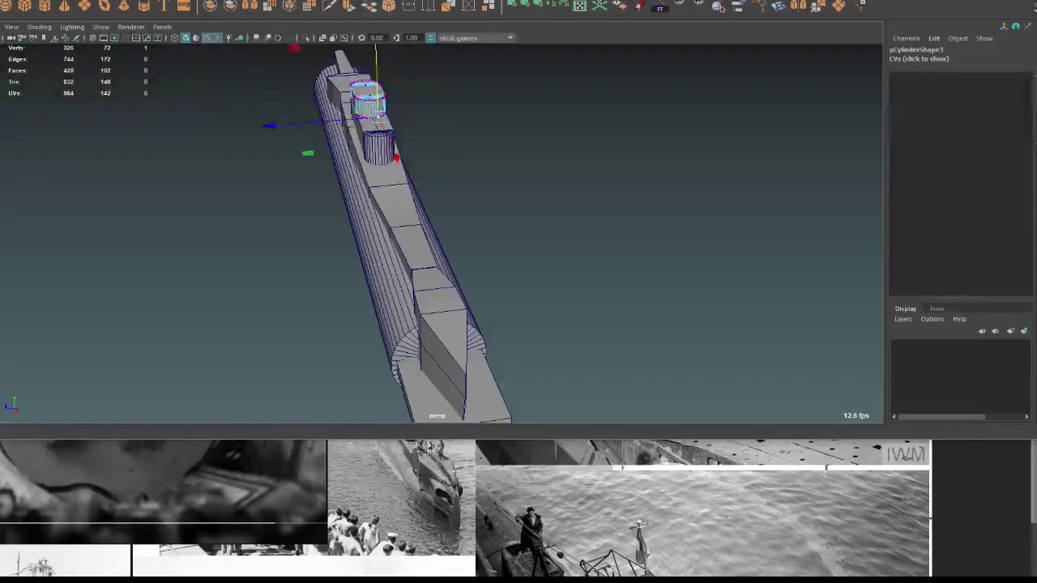
# Select the pCube2 stern slab and switch to the Scale tool.
pyautogui.keyDown('alt'); pyautogui.moveTo(437, 243); pyautogui.dragTo(511, 243); pyautogui.keyUp('alt')
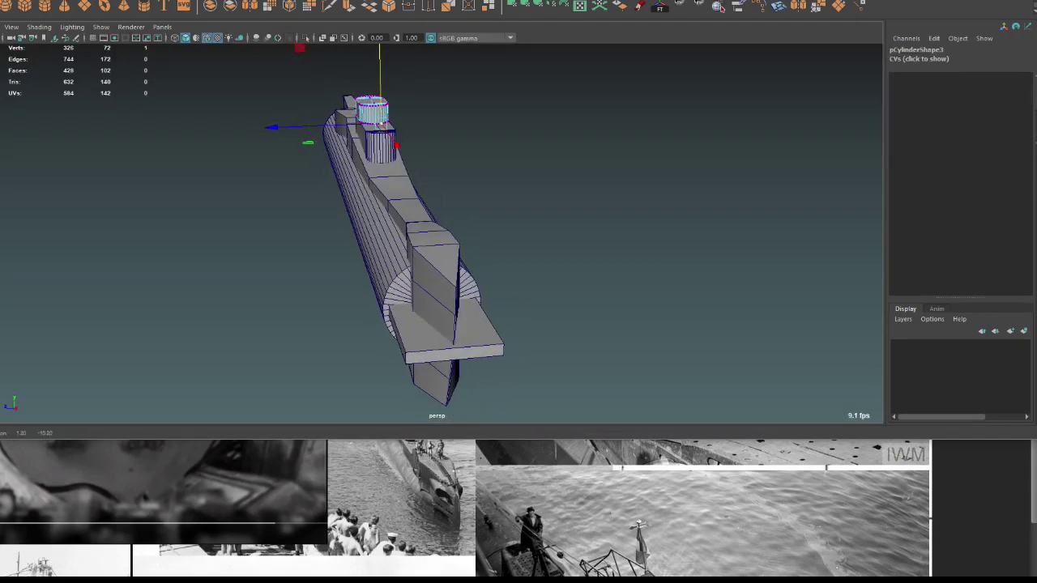
pyautogui.click(454, 350)
pyautogui.press('r')
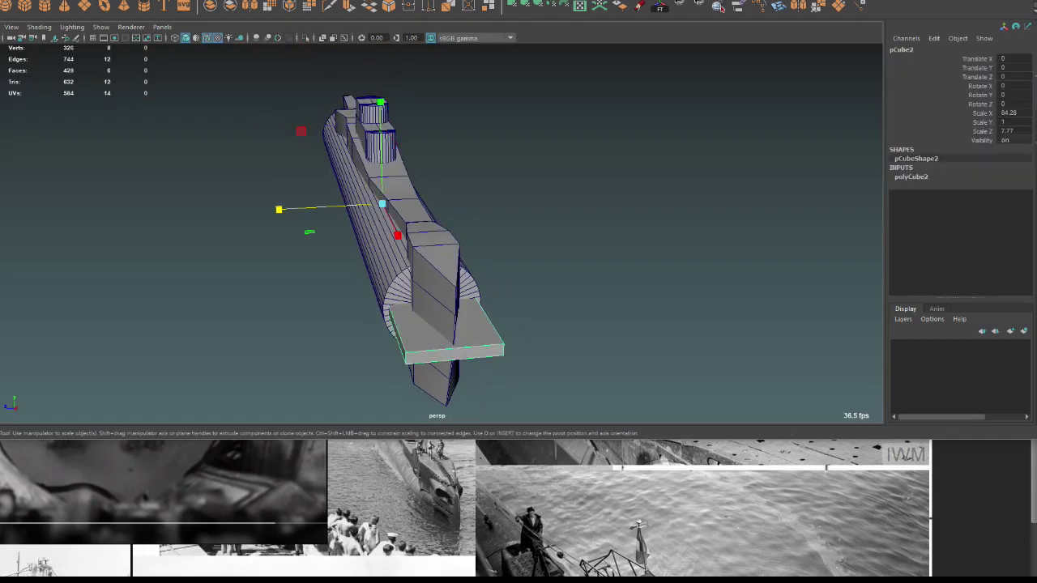
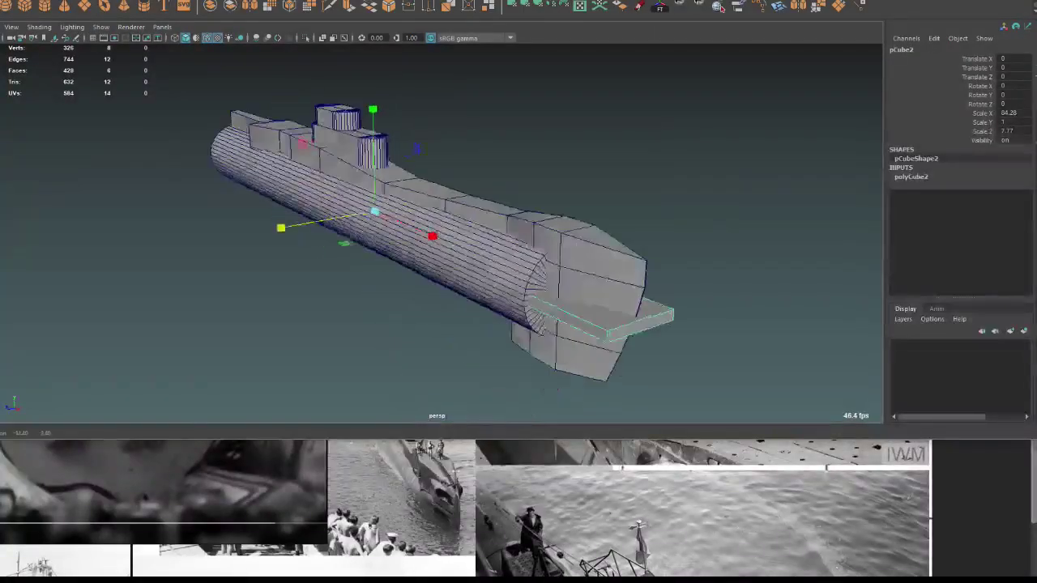
# Select the hull cylinder pCylinder1 and insert edge loops along its length.
pyautogui.click(243, 212)
pyautogui.keyDown('alt'); pyautogui.moveTo(405, 243); pyautogui.dragTo(365, 267); pyautogui.keyUp('alt')
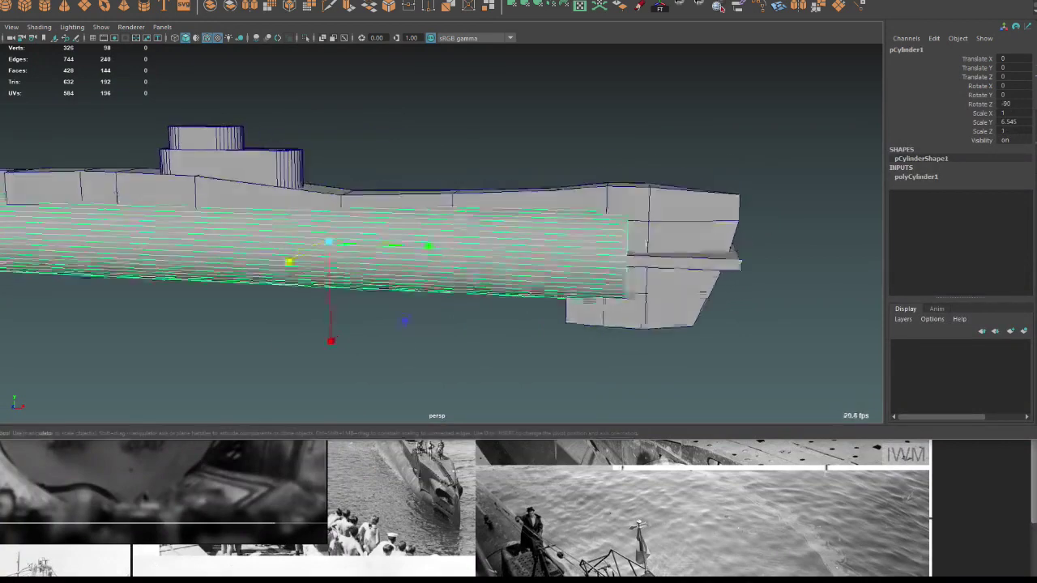
pyautogui.keyDown('shift'); pyautogui.moveTo(527, 271); pyautogui.dragTo(518, 320, button='right'); pyautogui.keyUp('shift')
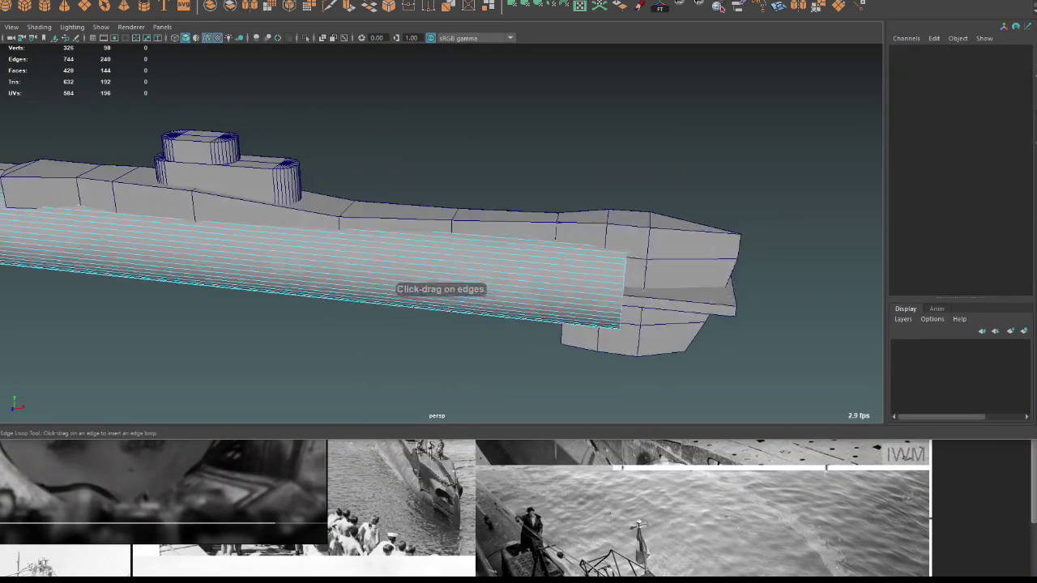
pyautogui.click(243, 259)
pyautogui.press('w')
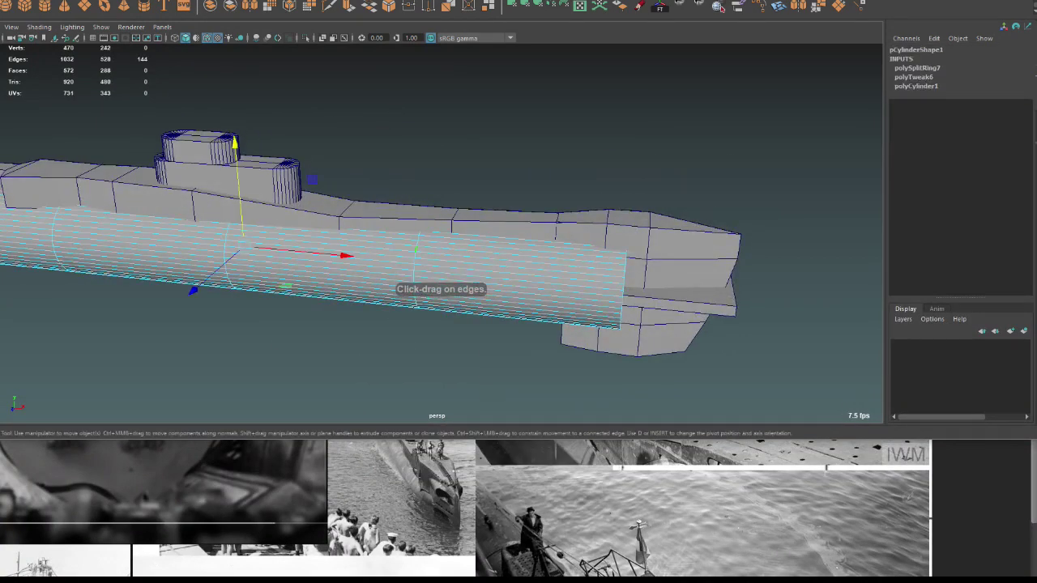
pyautogui.moveTo(535, 273)
pyautogui.keyDown('alt'); pyautogui.mouseDown()
pyautogui.moveTo(571, 270)
pyautogui.moveTo(463, 268)
pyautogui.moveTo(519, 260)
pyautogui.mouseUp(); pyautogui.keyUp('alt')
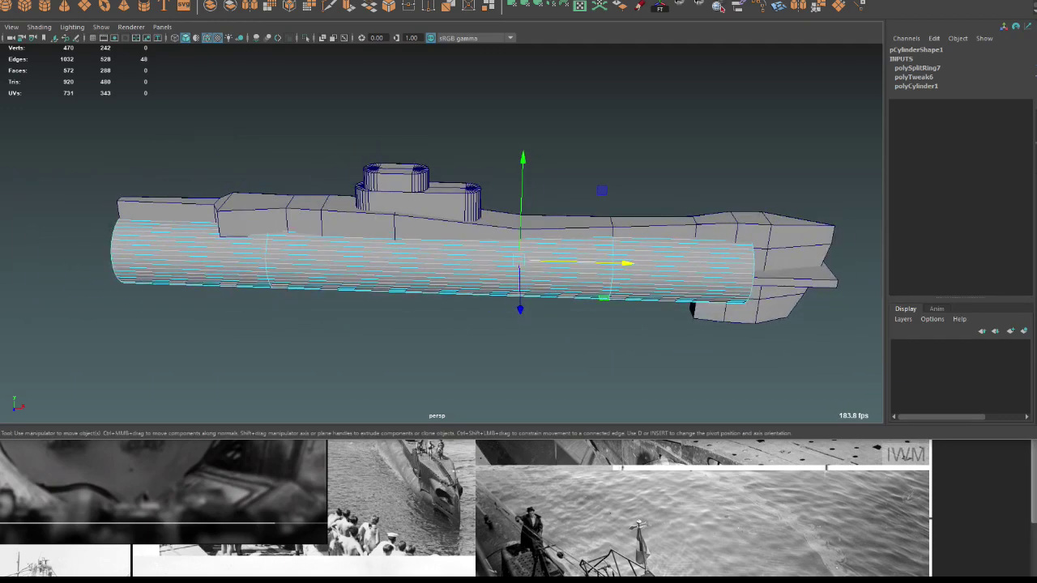
# Marquee-select the hull's end and mid-length vertex rings with the Move tool active.
pyautogui.scroll(3, 519, 261)
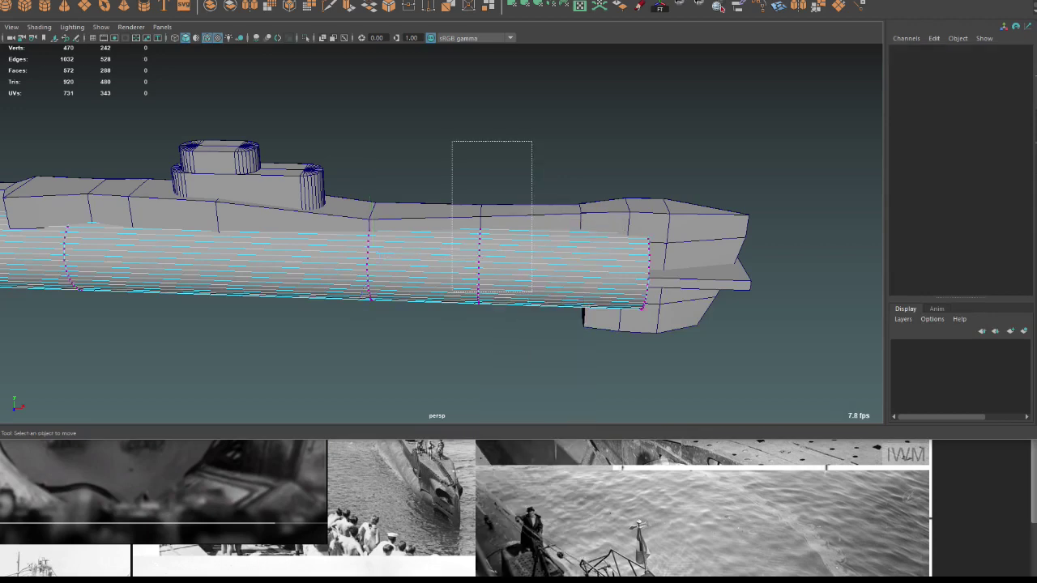
pyautogui.moveTo(451, 141)
pyautogui.mouseDown()
pyautogui.moveTo(532, 208)
pyautogui.moveTo(519, 211)
pyautogui.mouseUp()
pyautogui.press('w')
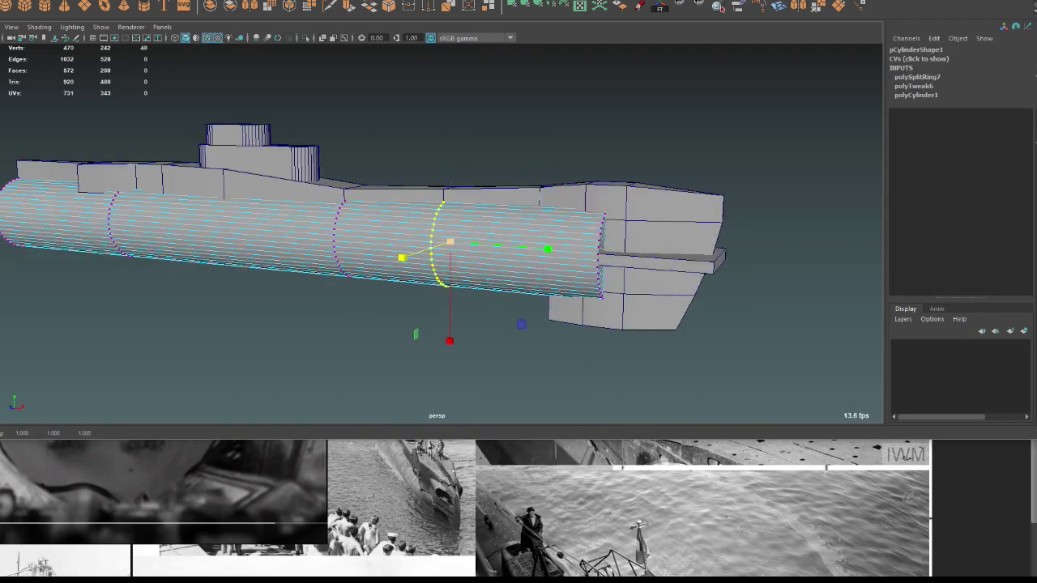
pyautogui.moveTo(584, 202); pyautogui.dragTo(624, 308)
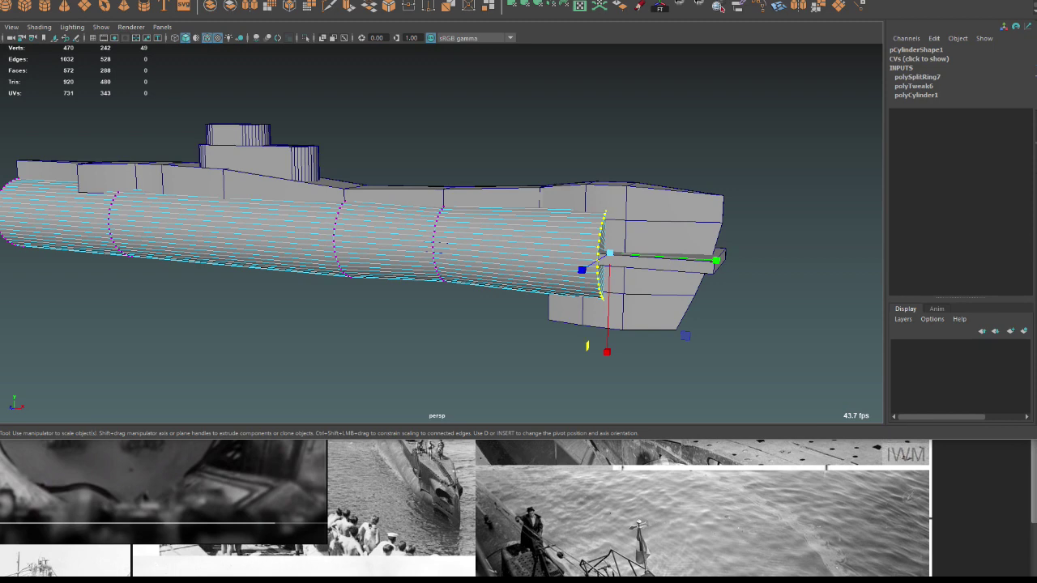
pyautogui.keyDown('alt'); pyautogui.moveTo(486, 243); pyautogui.dragTo(438, 243); pyautogui.keyUp('alt')
pyautogui.moveTo(397, 194); pyautogui.dragTo(445, 308)
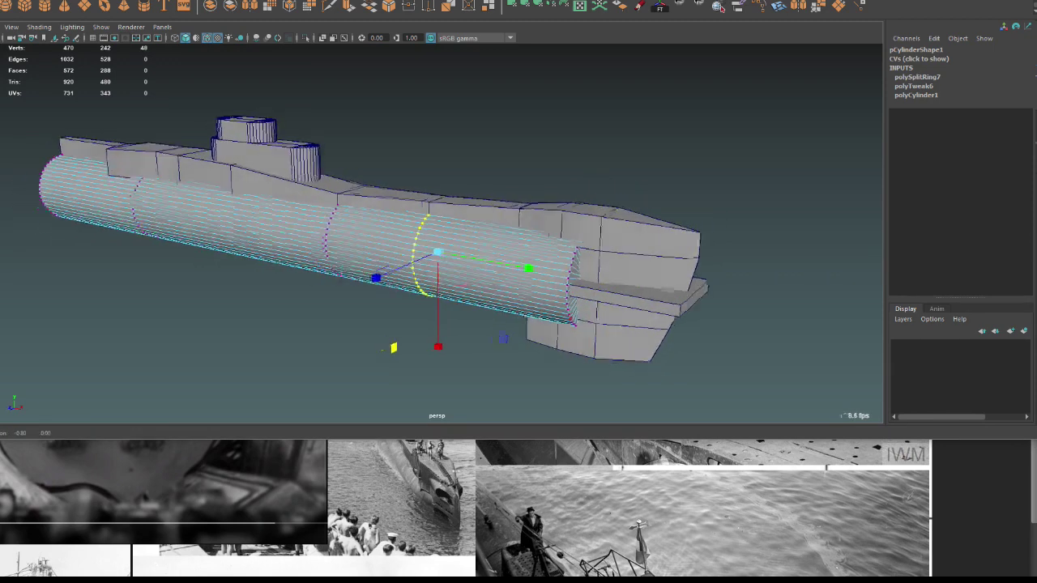
pyautogui.keyDown('alt'); pyautogui.moveTo(437, 243); pyautogui.dragTo(450, 243); pyautogui.keyUp('alt')
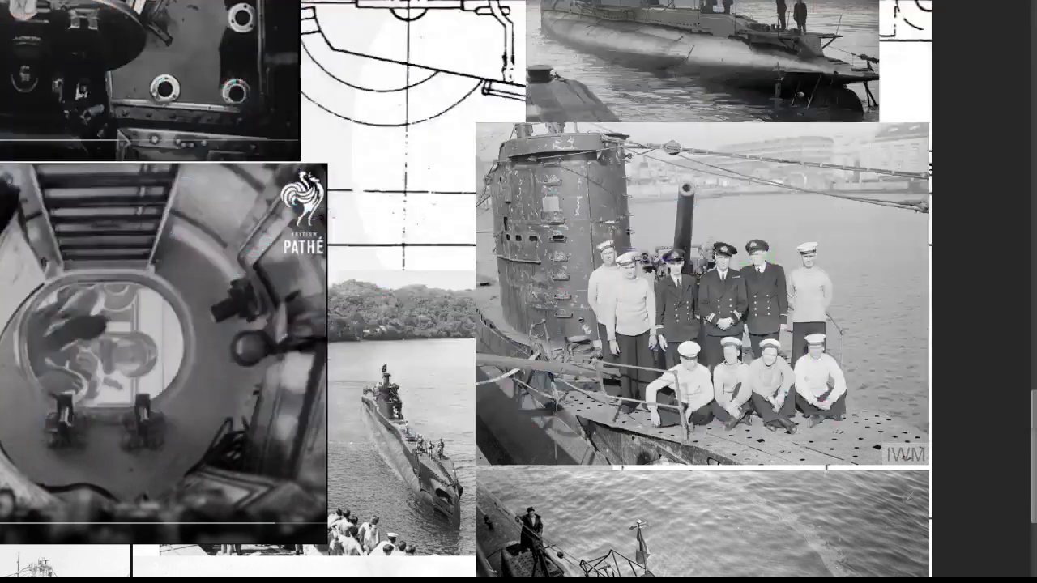
# Switch to the T-class blueprint document and zoom out until the whole sheet is visible.
pyautogui.hotkey('alt', 'Tab')
pyautogui.hotkey('alt', 'Tab')
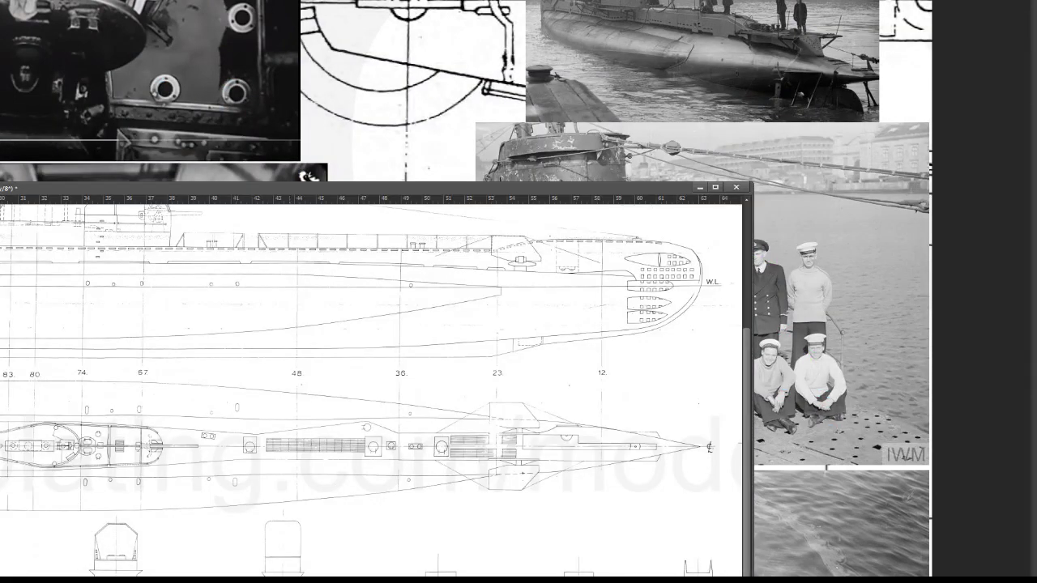
pyautogui.hotkey('ctrl', '-')
pyautogui.hotkey('ctrl', '-')
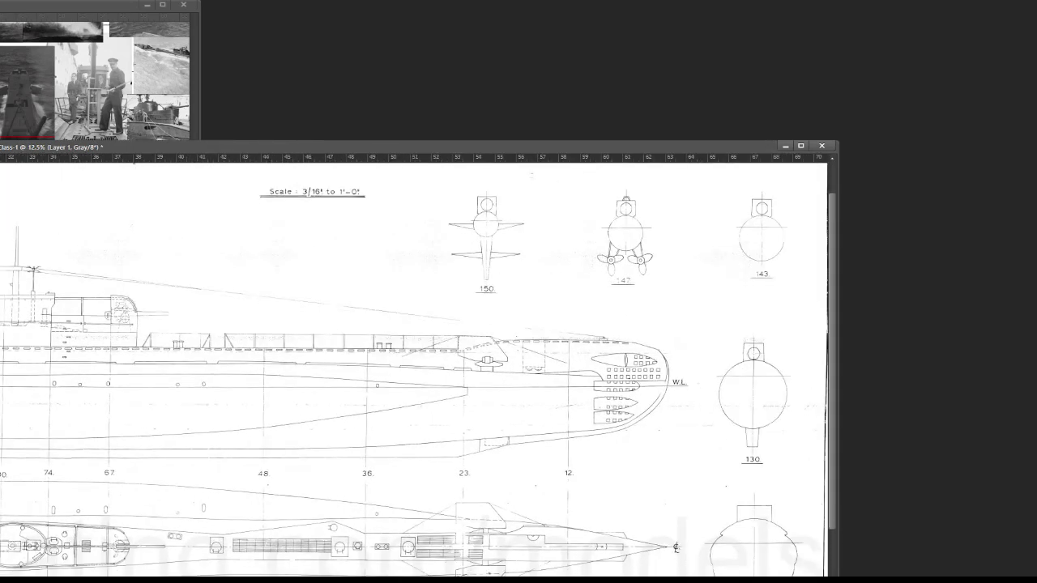
pyautogui.hotkey('ctrl', '-')
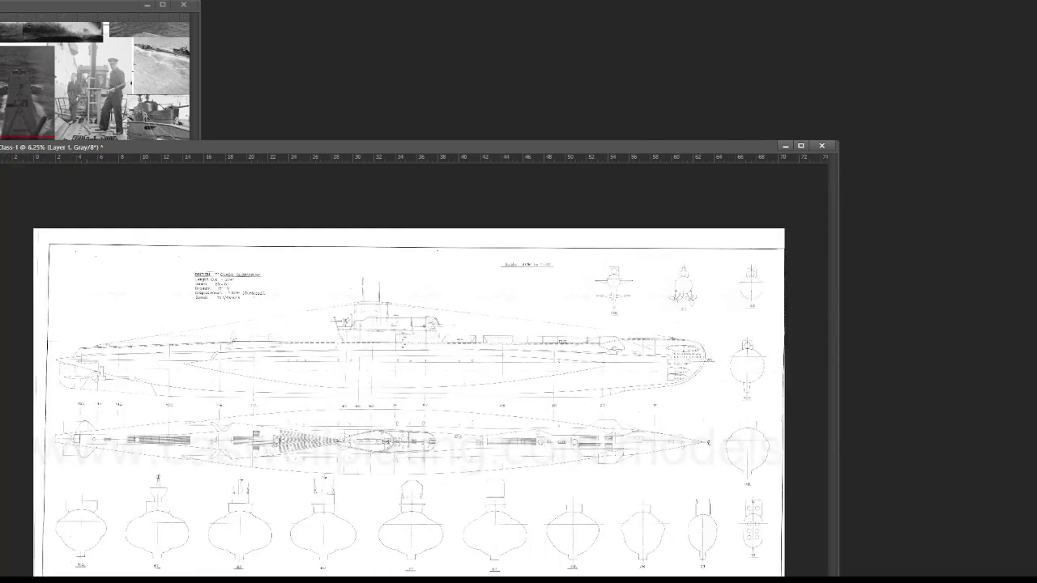
# Resize the blueprint from 21199 × 10800 to 4096 × 2087 pixels, proportions constrained.
pyautogui.hotkey('ctrl', 'alt', 'i')
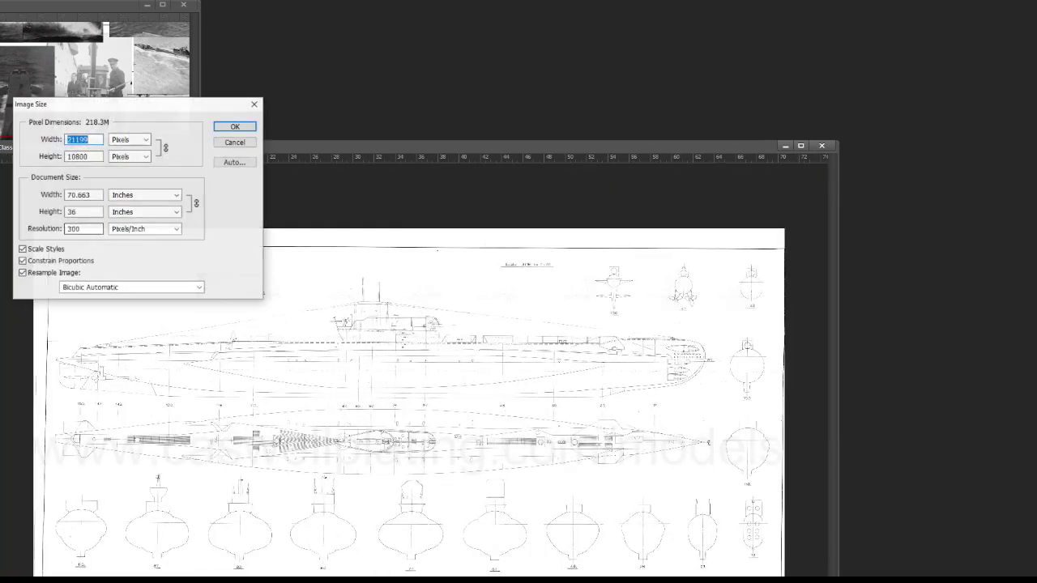
pyautogui.moveTo(121, 99); pyautogui.dragTo(364, 324)
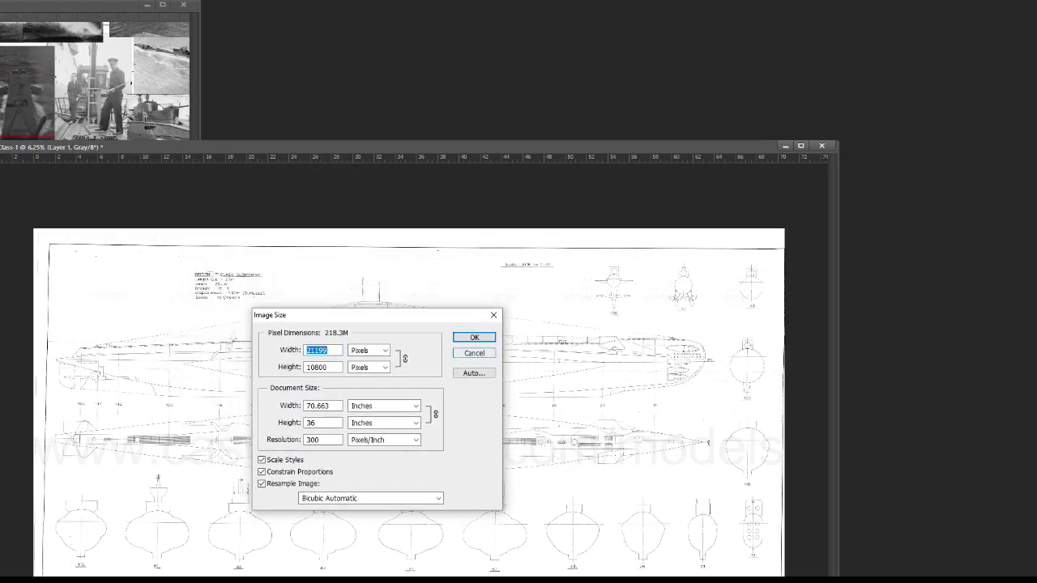
pyautogui.press('Escape')
pyautogui.keyDown('alt'); pyautogui.scroll(3, 356, 385); pyautogui.keyUp('alt')
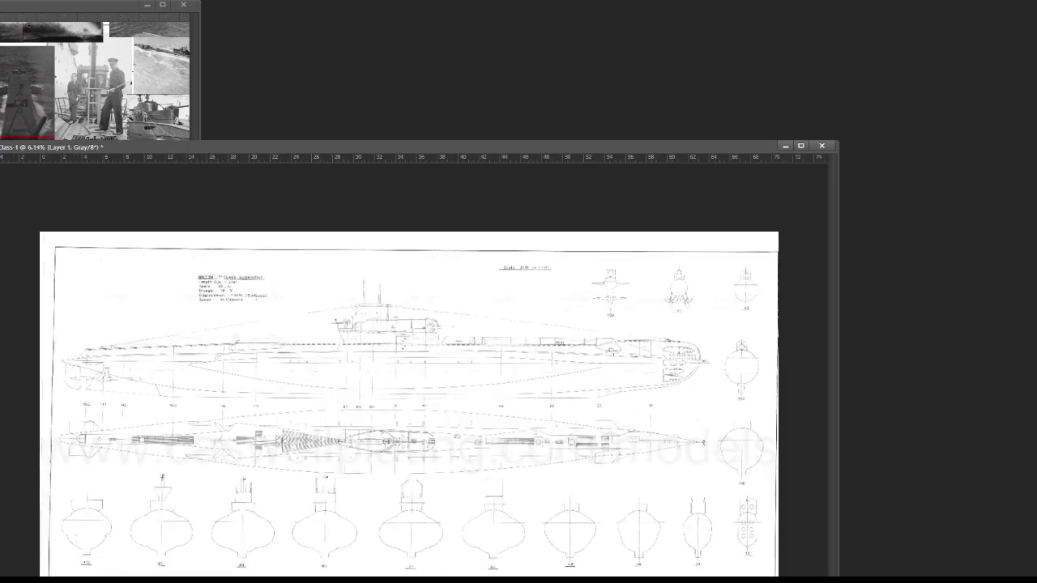
pyautogui.hotkey('ctrl', 'alt', 'i')
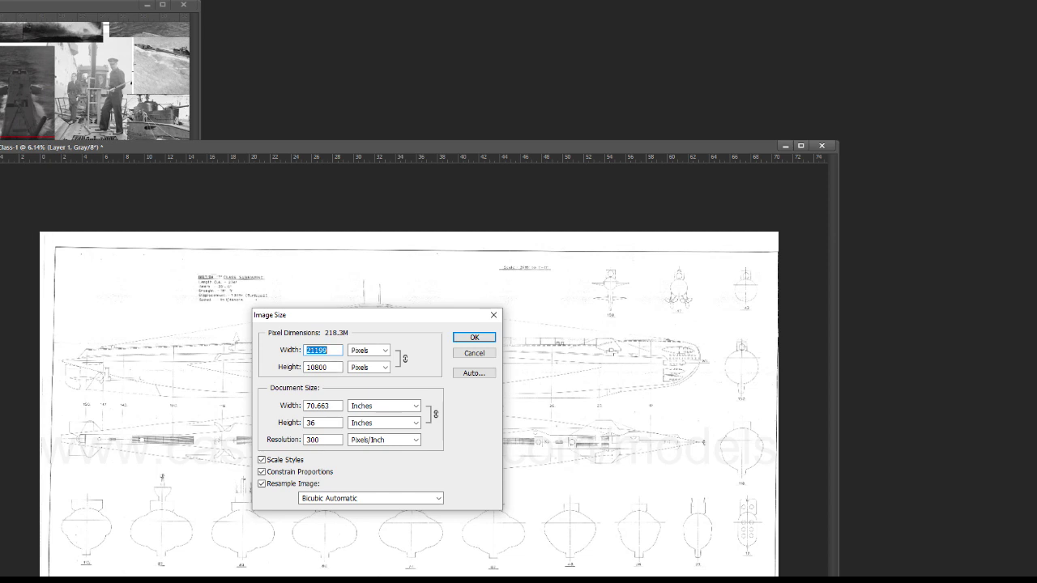
pyautogui.write('4096')
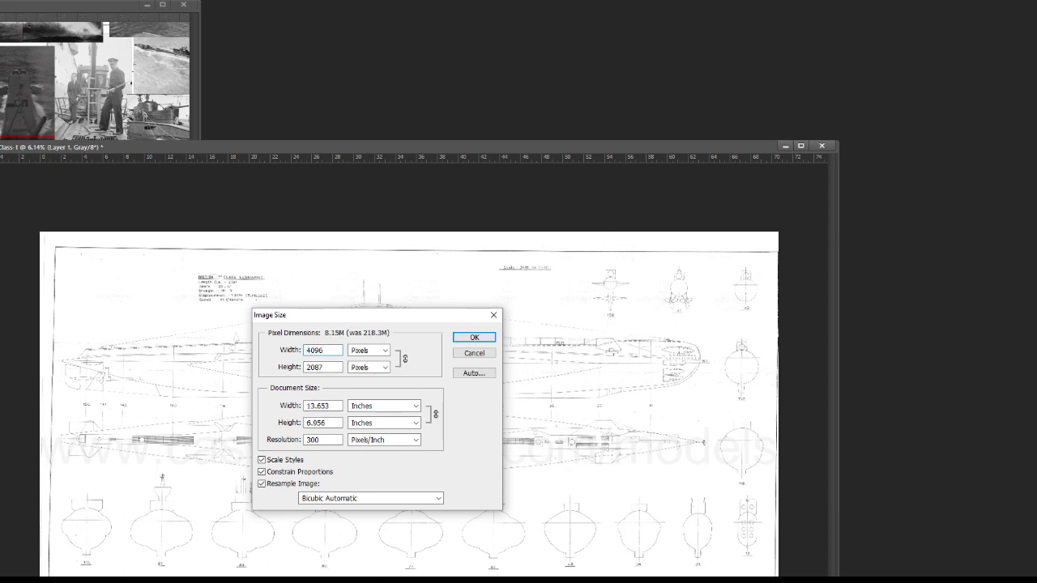
pyautogui.press('Return')
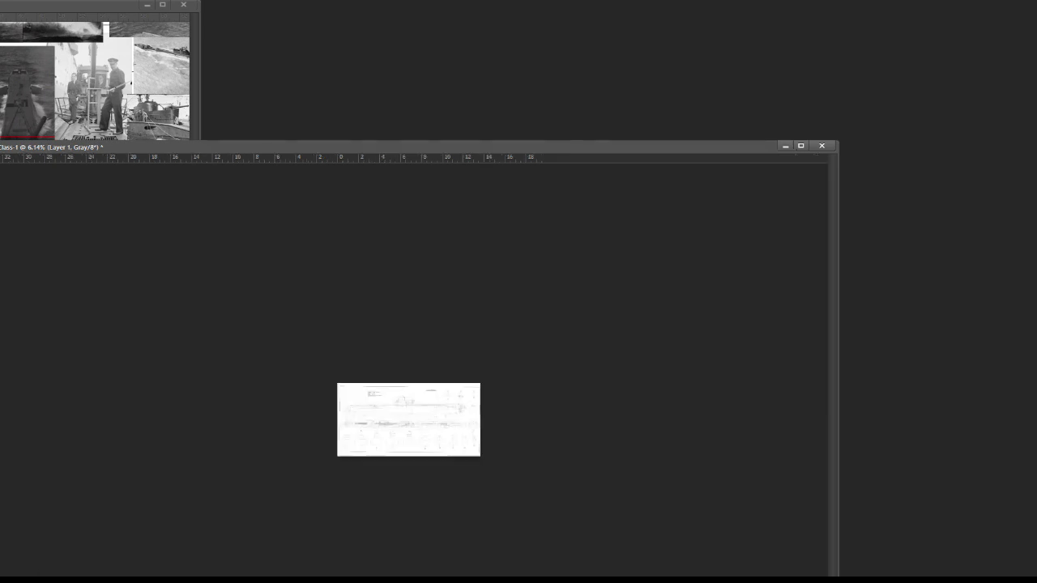
# Inspect the resized blueprint and set a horizontal guide on the side-view hull centreline, about 2.4 in.
pyautogui.hotkey('ctrl', '+')
pyautogui.hotkey('ctrl', '+')
pyautogui.hotkey('ctrl', '+')
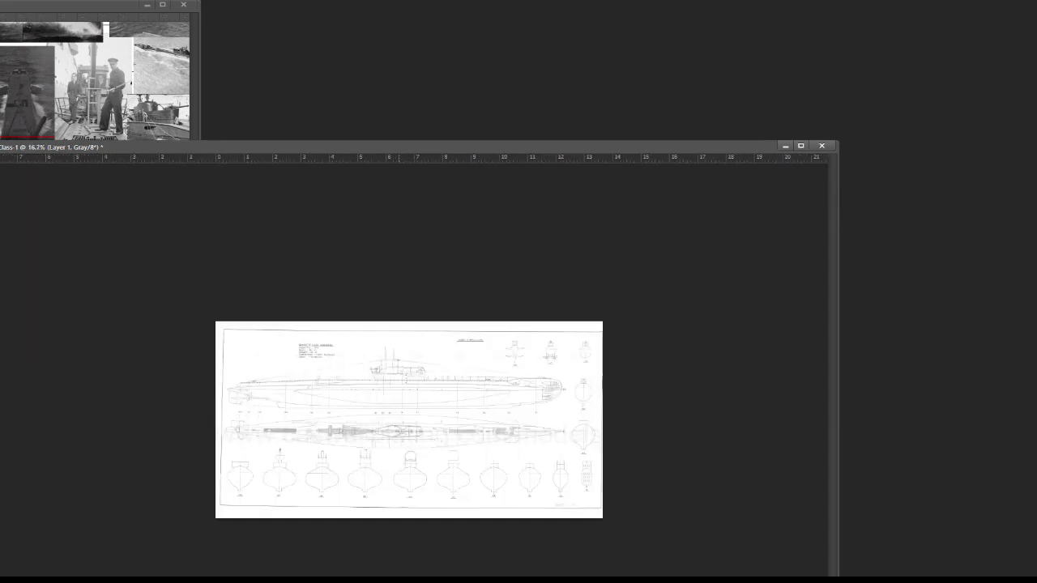
pyautogui.hotkey('ctrl', '+')
pyautogui.hotkey('ctrl', '+')
pyautogui.hotkey('ctrl', '+')
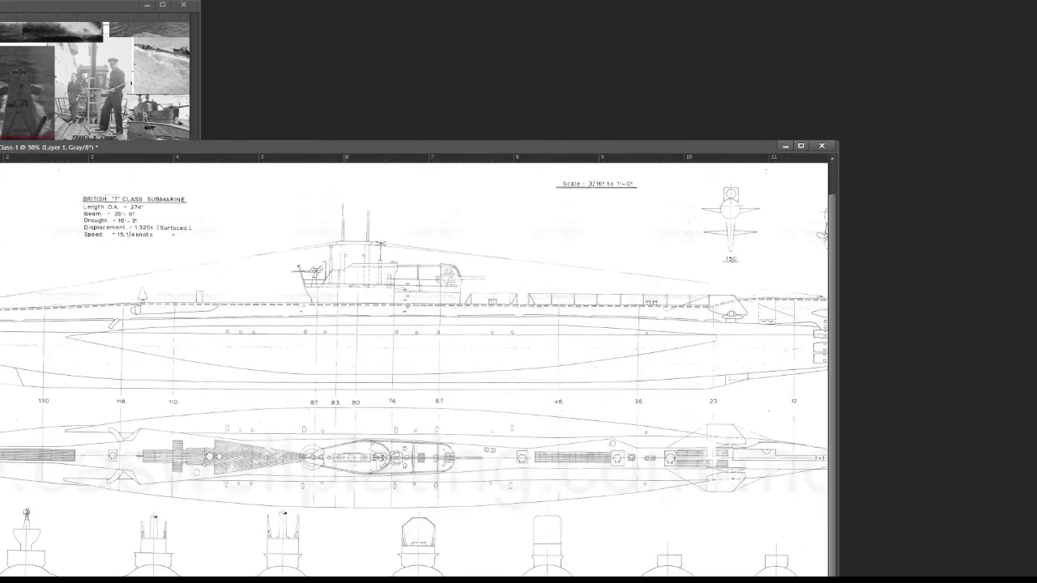
pyautogui.hotkey('ctrl', '+')
pyautogui.hotkey('ctrl', '+')
pyautogui.hotkey('ctrl', '+')
pyautogui.hotkey('ctrl', '-')
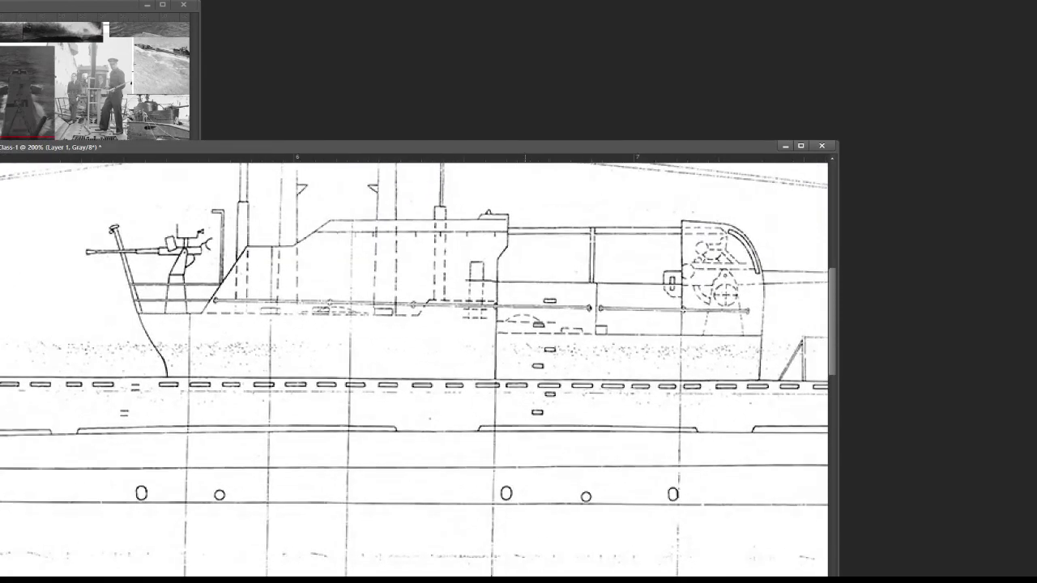
pyautogui.hotkey('ctrl', '-')
pyautogui.hotkey('ctrl', '-')
pyautogui.hotkey('ctrl', '-')
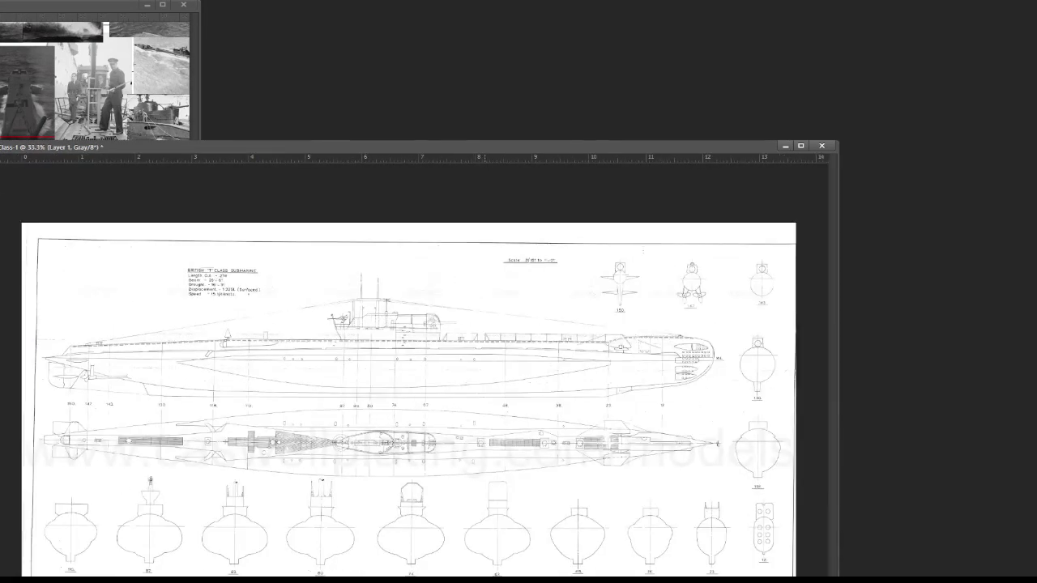
pyautogui.moveTo(304, 156); pyautogui.dragTo(306, 239)
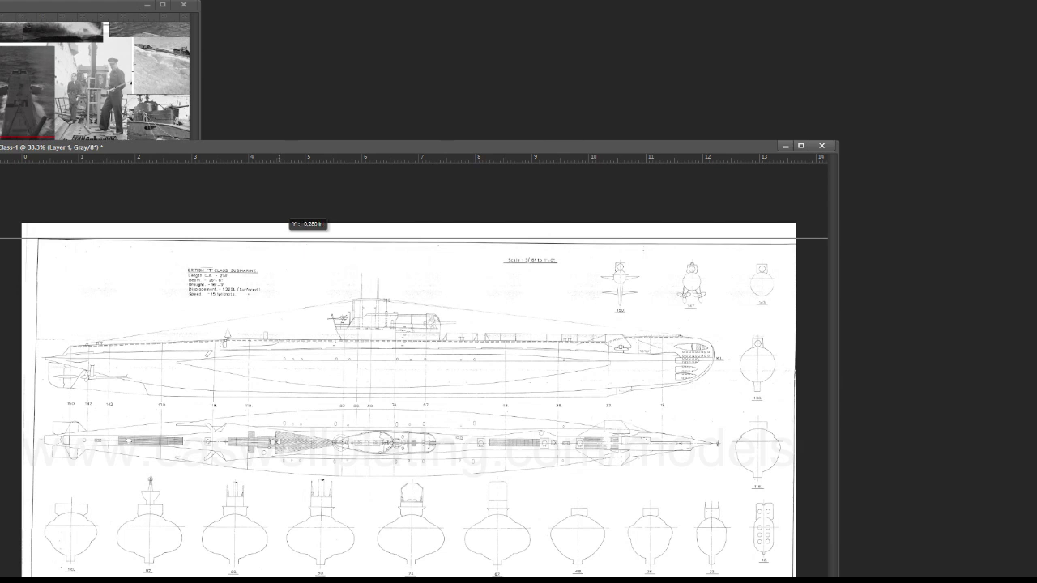
pyautogui.moveTo(306, 238); pyautogui.dragTo(312, 352)
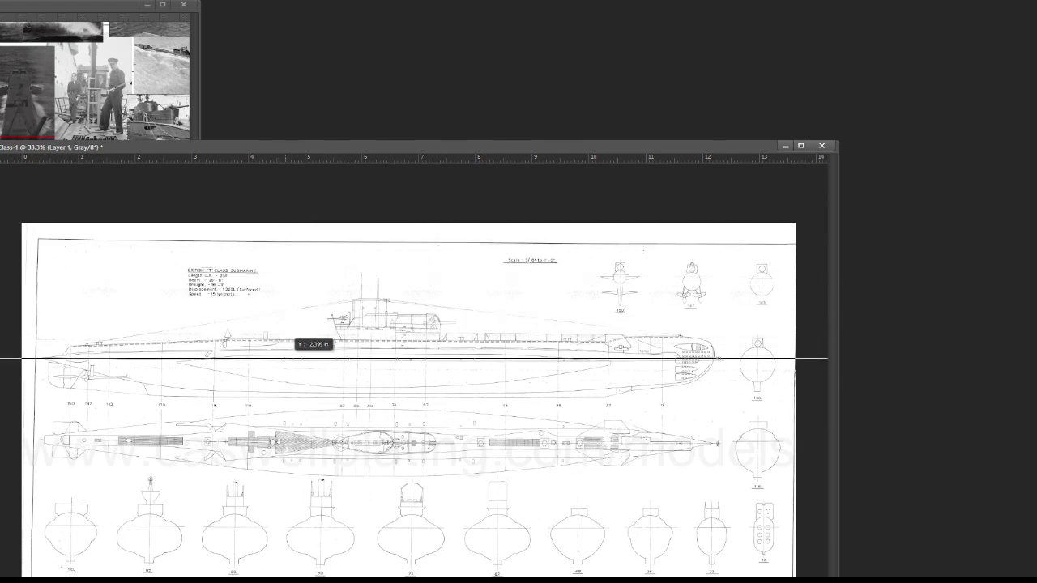
pyautogui.moveTo(294, 357); pyautogui.dragTo(293, 357)
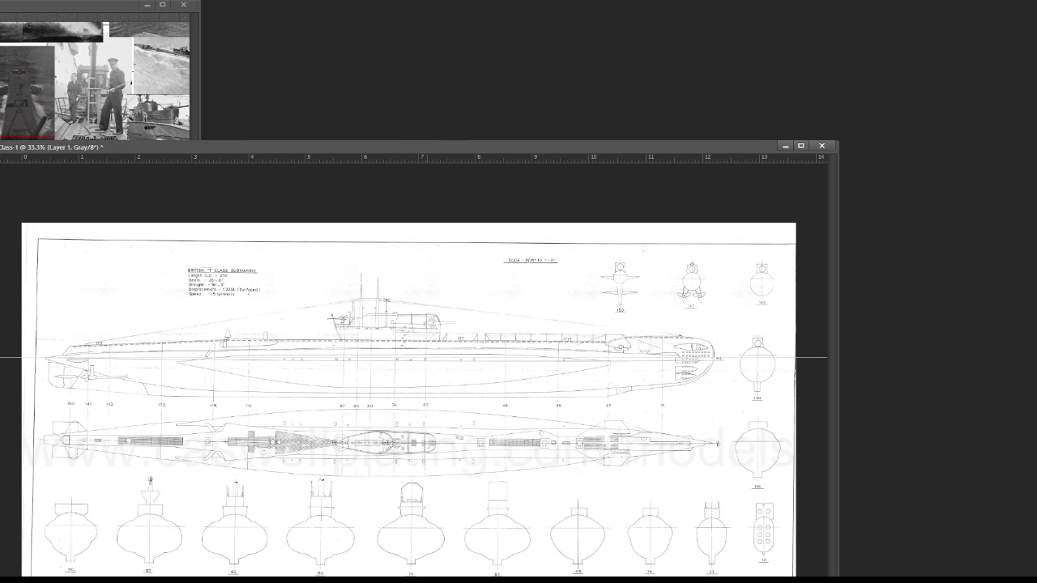
pyautogui.hotkey('alt', 'Tab')
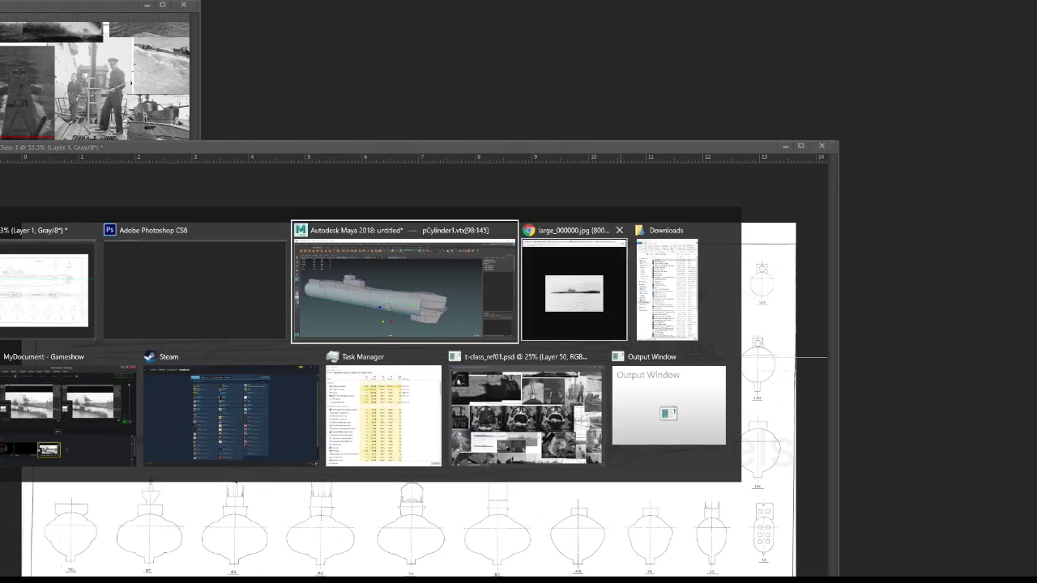
pyautogui.hotkey('alt', 'Tab')
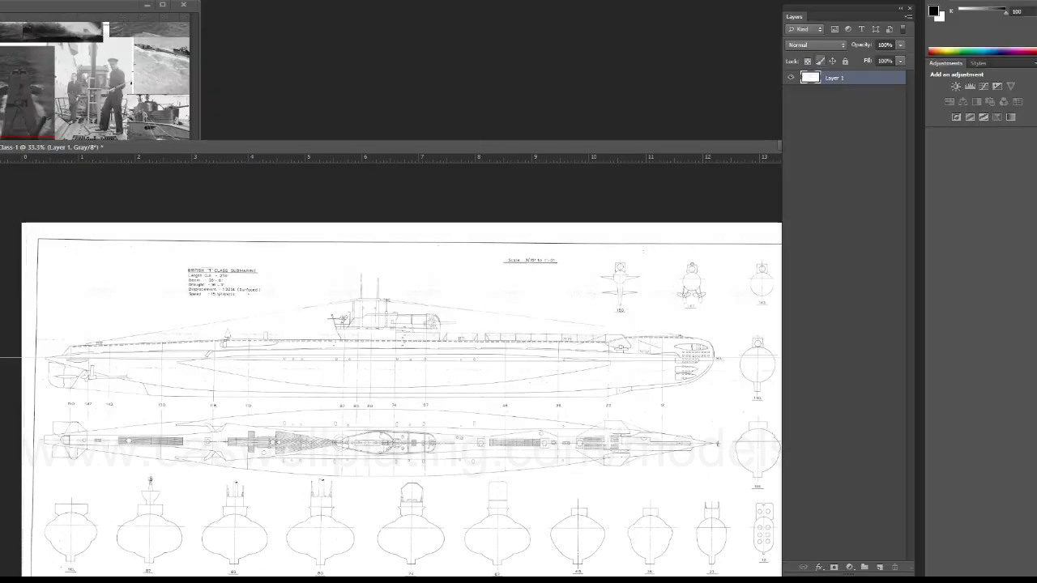
# Duplicate the blueprint as 'Layer 1 copy' and rotate it slightly to level it.
pyautogui.hotkey('ctrl', 'j')
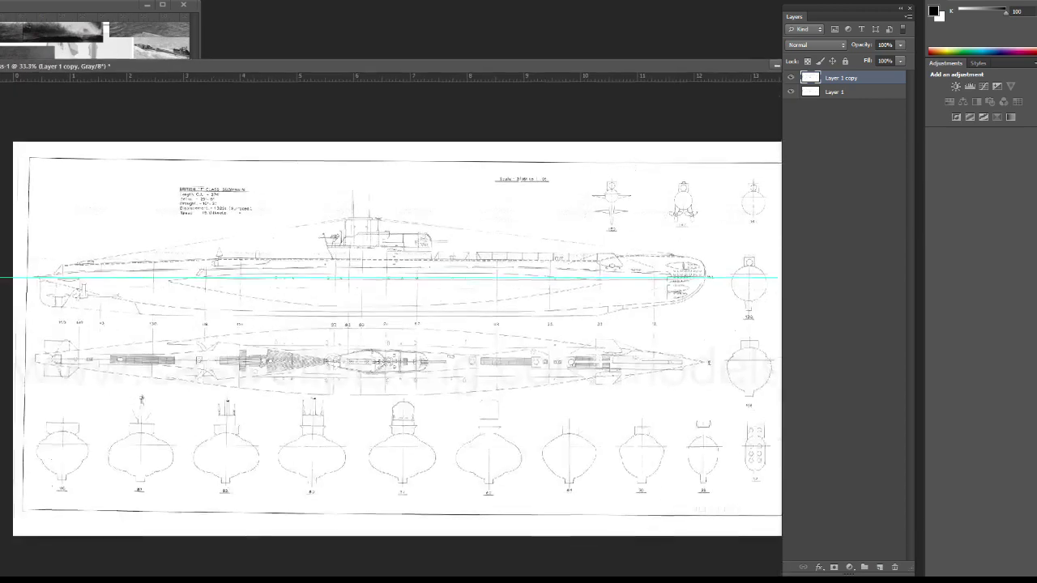
pyautogui.moveTo(405, 65); pyautogui.dragTo(379, 21)
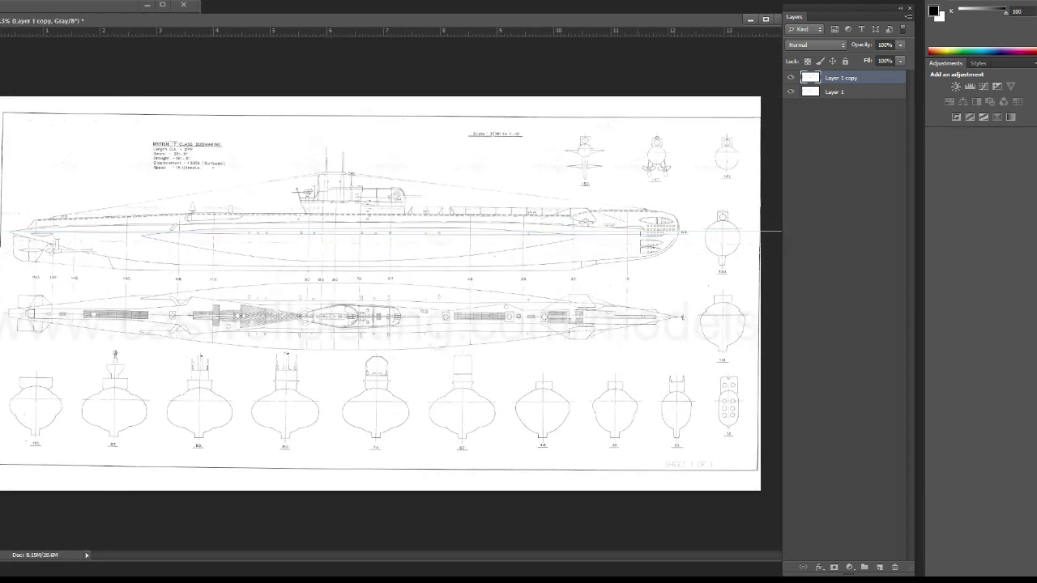
pyautogui.hotkey('ctrl', 't')
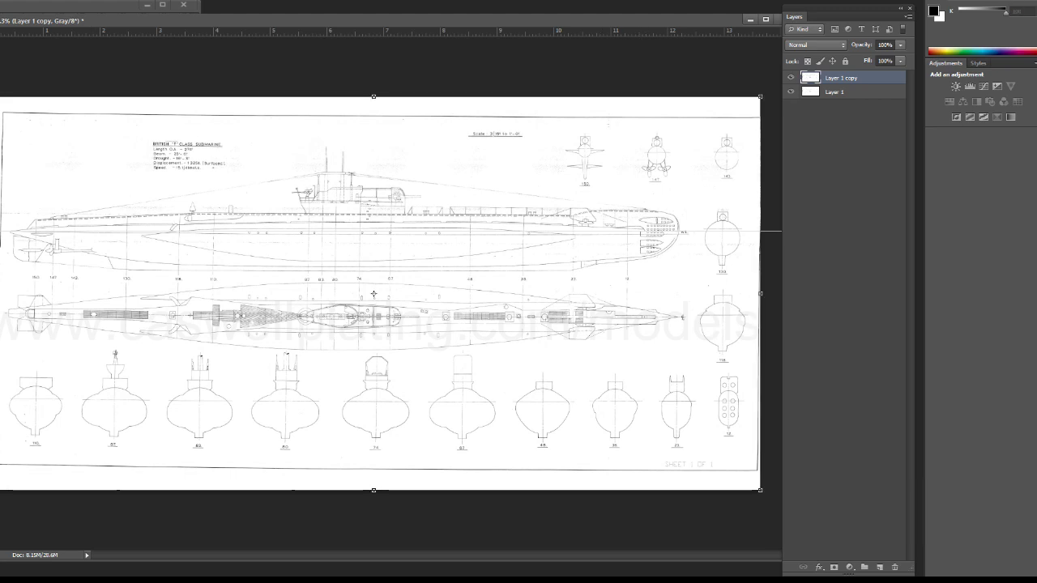
pyautogui.moveTo(5, 490); pyautogui.dragTo(5, 491)
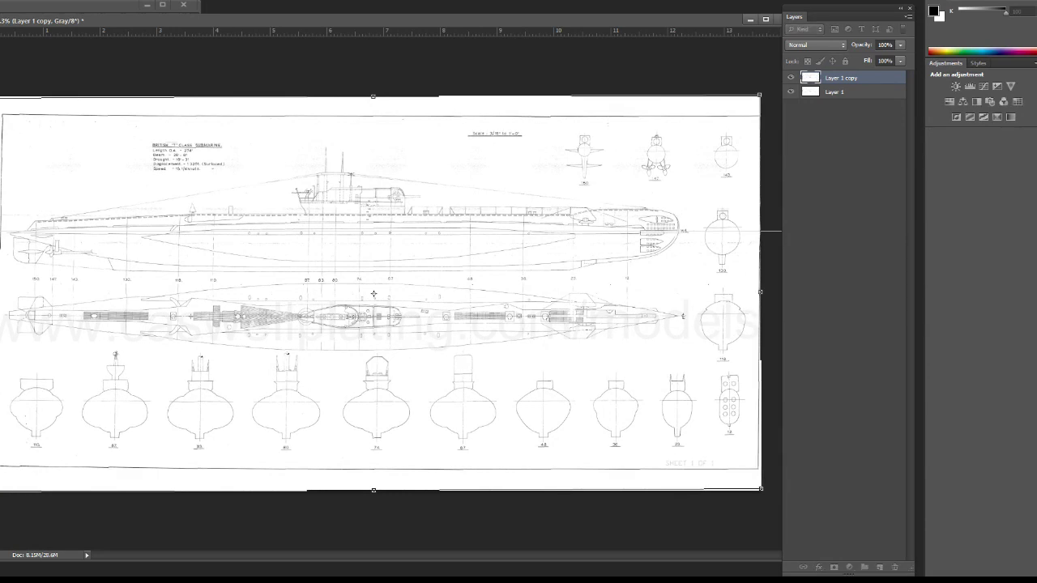
pyautogui.press('Return')
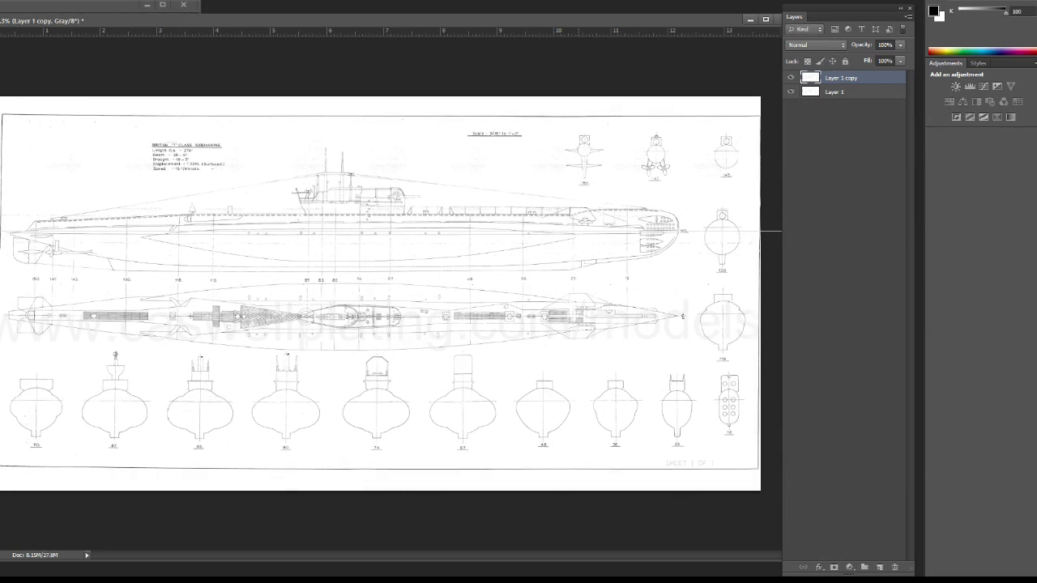
# Nudge the layer up so the bow waterline sits on the guide, then fit the sheet on screen.
pyautogui.keyDown('alt'); pyautogui.scroll(2, 486, 267); pyautogui.keyUp('alt')
pyautogui.keyDown('alt'); pyautogui.scroll(2, 567, 243); pyautogui.keyUp('alt')
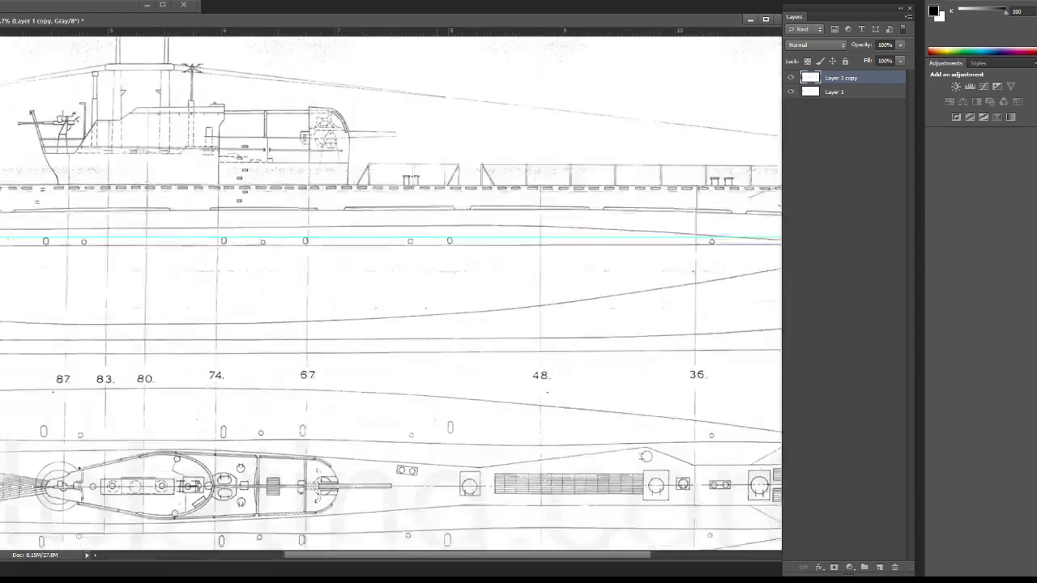
pyautogui.keyDown('alt'); pyautogui.scroll(2, 648, 234); pyautogui.keyUp('alt')
pyautogui.keyDown('alt'); pyautogui.scroll(1, 688, 226); pyautogui.keyUp('alt')
pyautogui.hscroll(2, 389, 291)
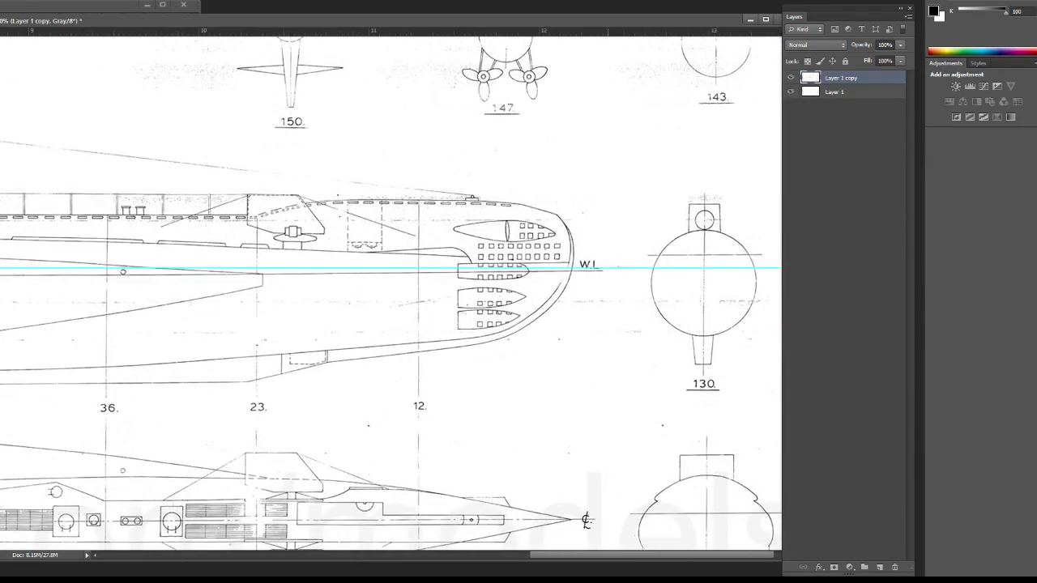
pyautogui.press('Up')
pyautogui.press('Up')
pyautogui.press('Up')
pyautogui.press('Up')
pyautogui.press('Up')
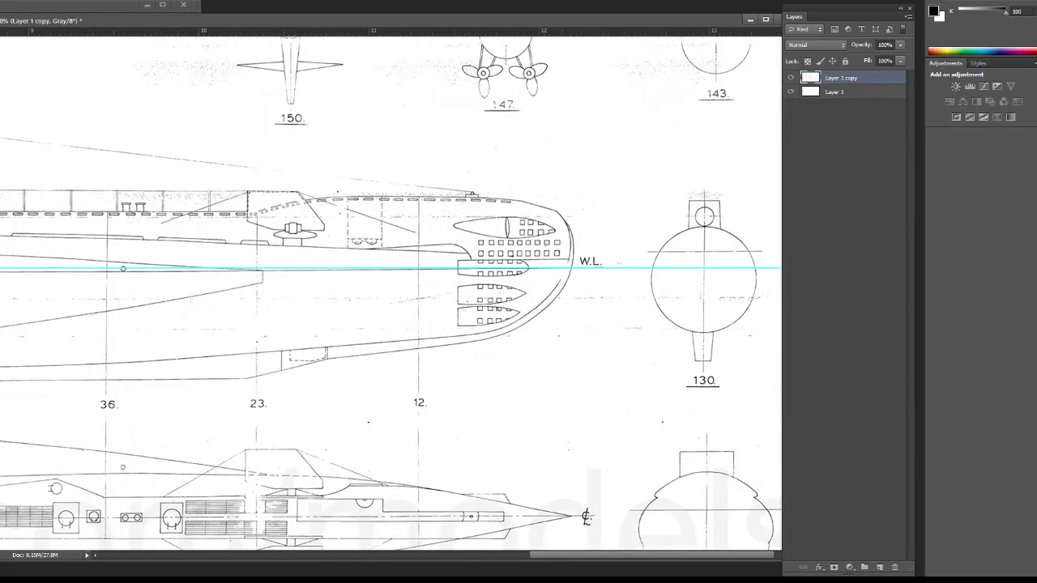
pyautogui.hscroll(-8, 389, 292)
pyautogui.hscroll(-10, 389, 292)
pyautogui.hscroll(-8, 389, 291)
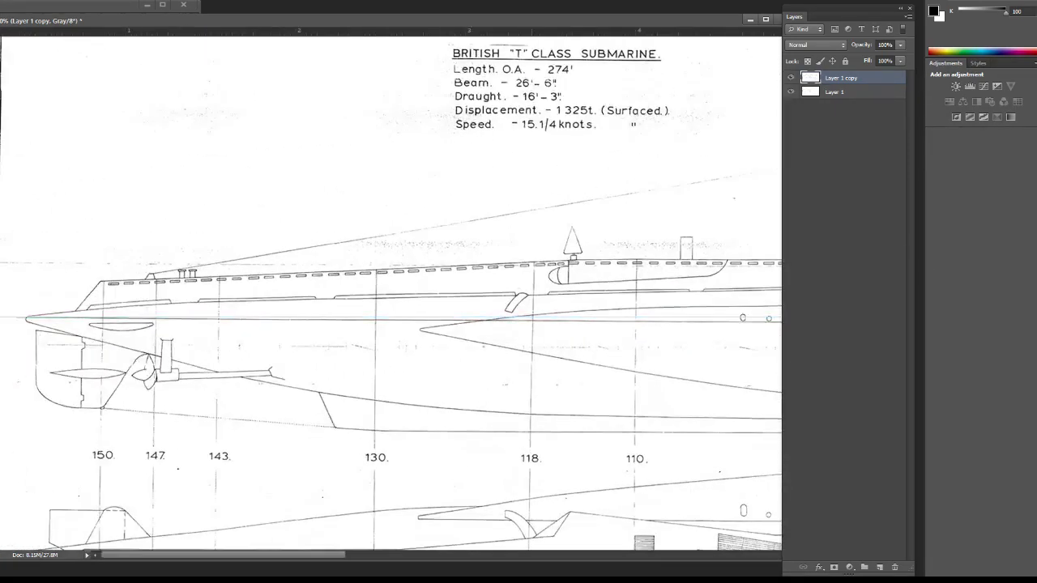
pyautogui.hotkey('ctrl', '0')
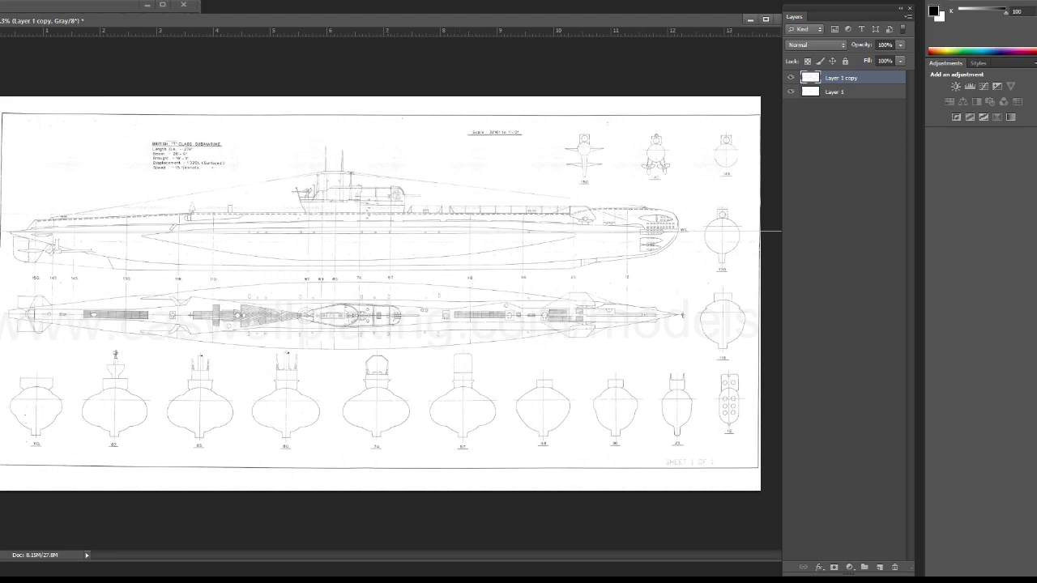
# Add a horizontal guide at 5.337 in through the hull cross-sections and launch Liquify.
pyautogui.moveTo(387, 32); pyautogui.dragTo(382, 399)
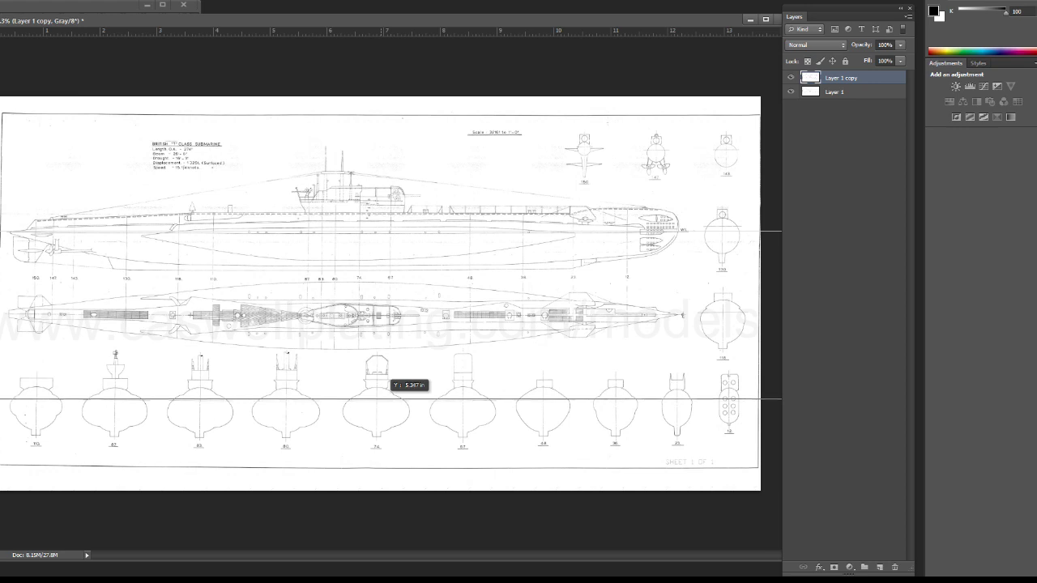
pyautogui.moveTo(387, 399); pyautogui.dragTo(387, 398)
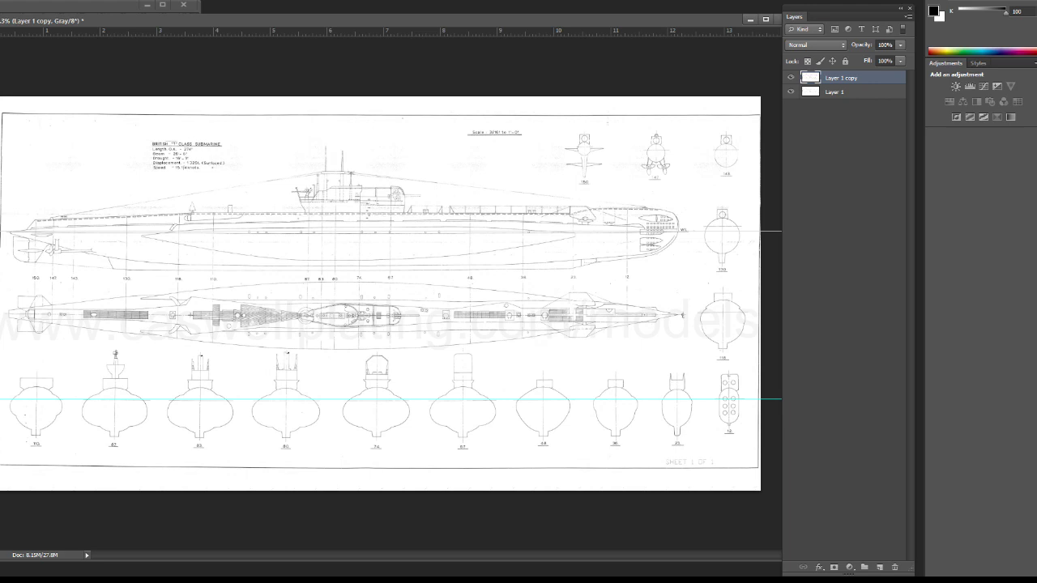
pyautogui.hotkey('ctrl', 'shift', 'x')
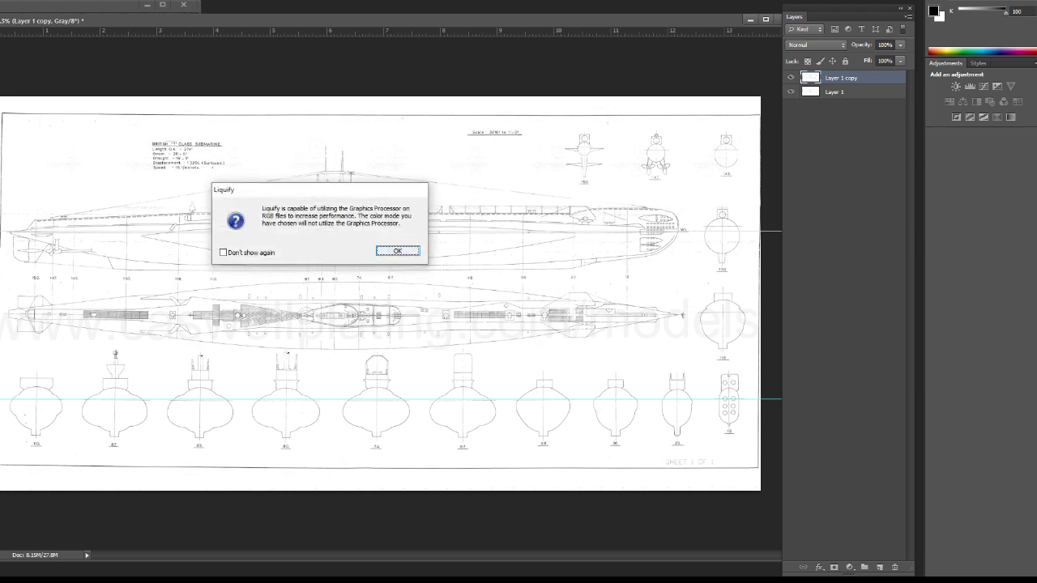
# Dismiss the GPU notice, test a Forward Warp on the plan-view hull, then Restore All.
pyautogui.click(399, 251)
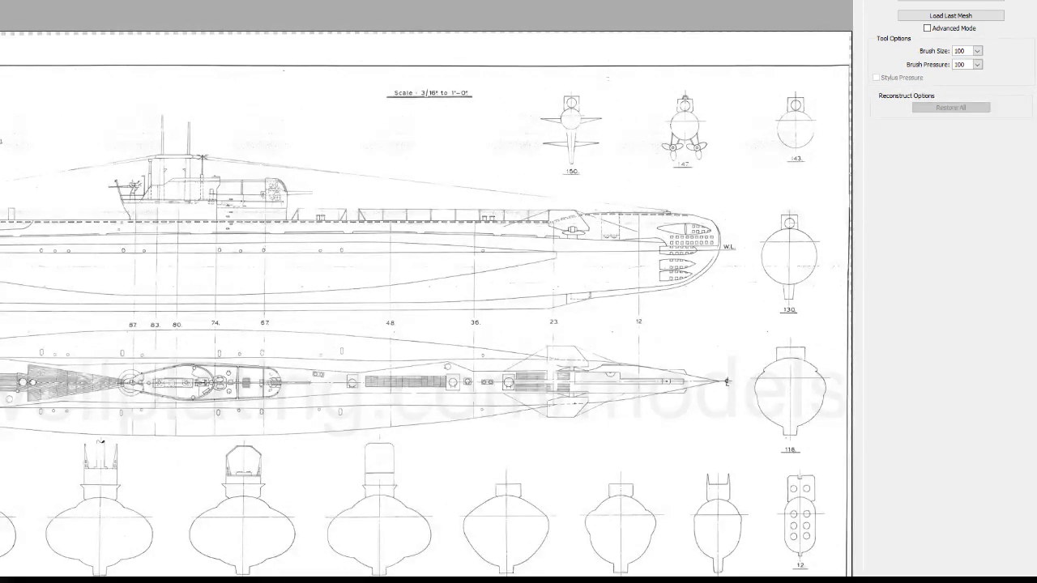
pyautogui.moveTo(198, 370)
pyautogui.mouseDown()
pyautogui.moveTo(198, 340)
pyautogui.moveTo(225, 333)
pyautogui.moveTo(486, 373)
pyautogui.moveTo(358, 301)
pyautogui.mouseUp()
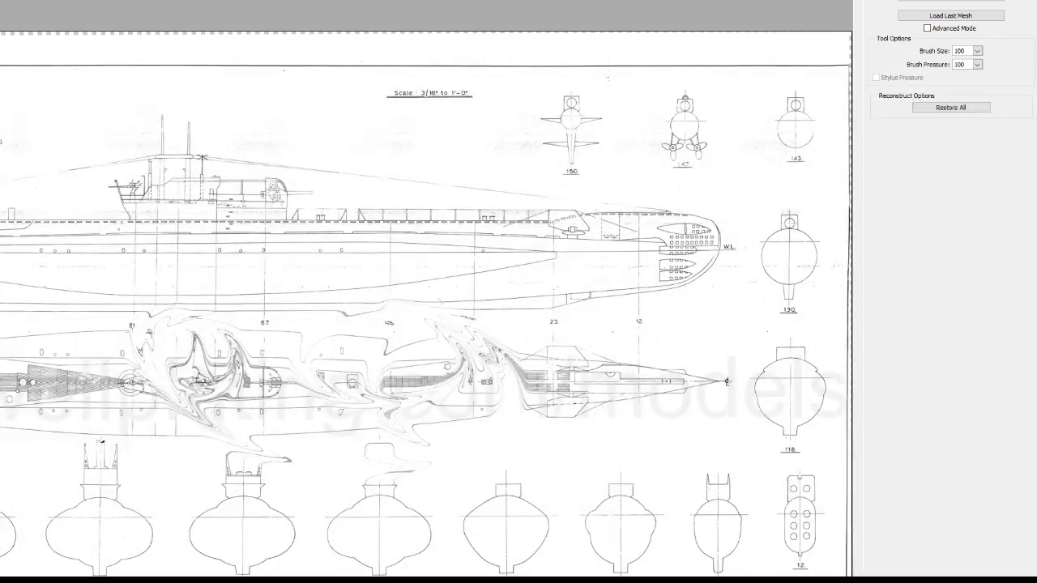
pyautogui.click(951, 107)
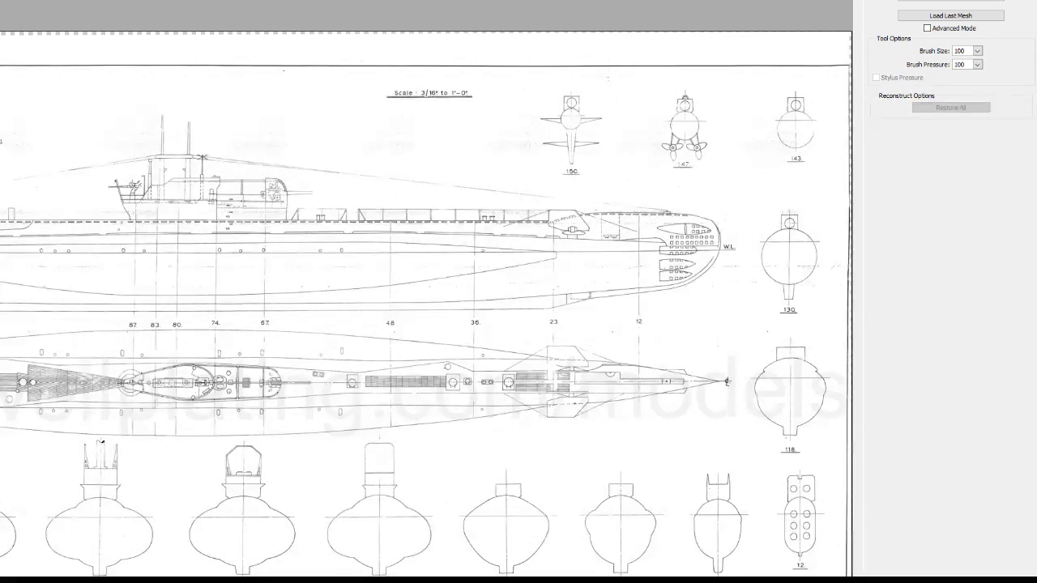
# Enable Advanced Mode and Show Mesh, with Mesh Size Large and Mesh Color Gray.
pyautogui.click(927, 28)
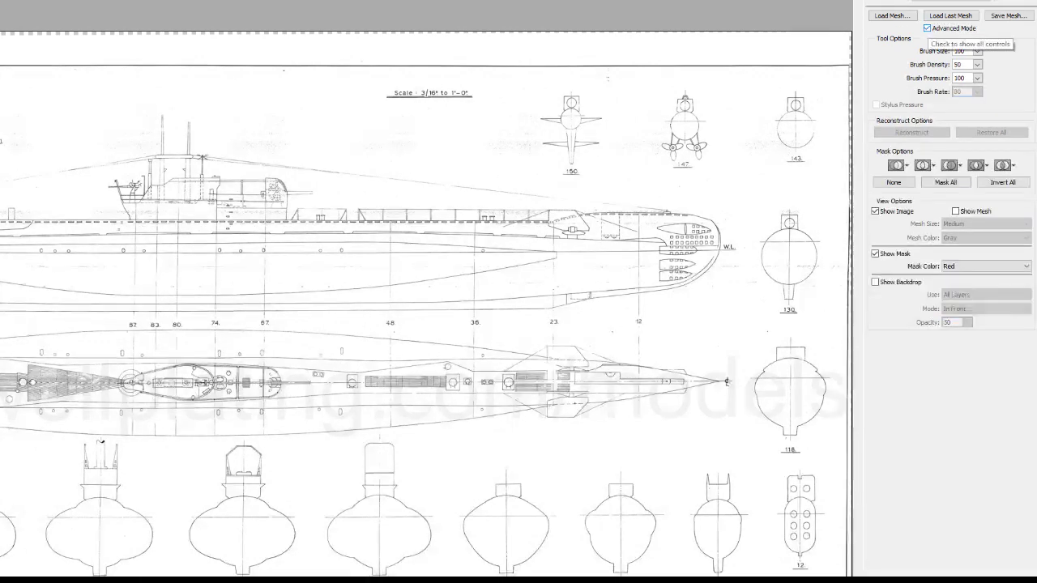
pyautogui.click(955, 211)
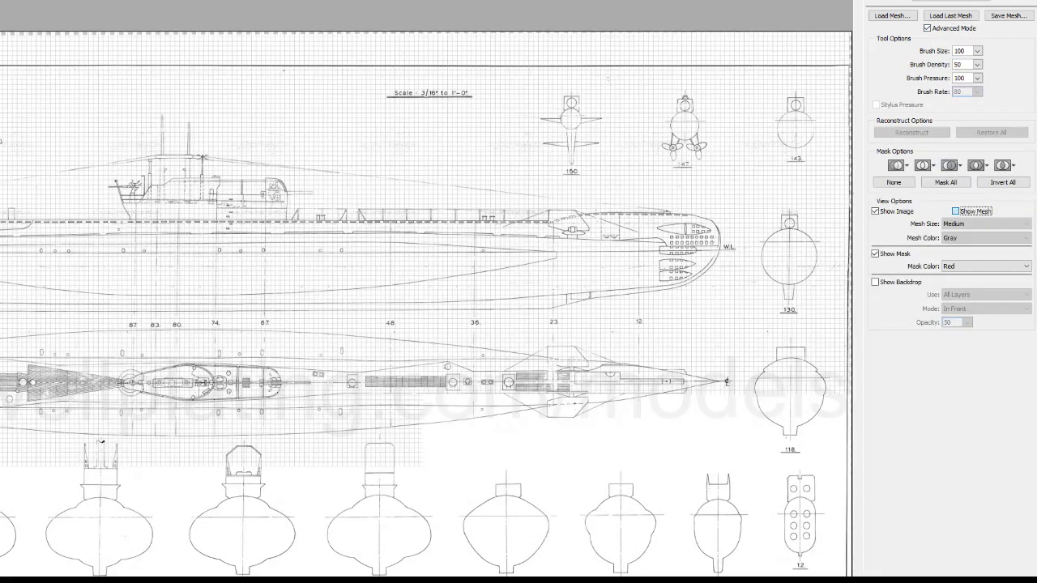
pyautogui.click(986, 224)
pyautogui.click(949, 233)
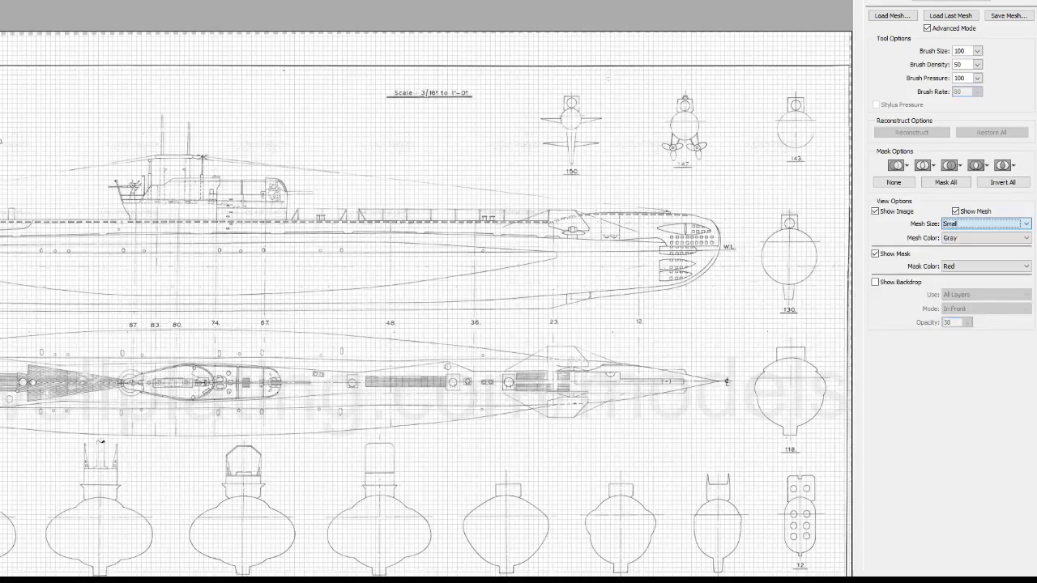
pyautogui.click(985, 223)
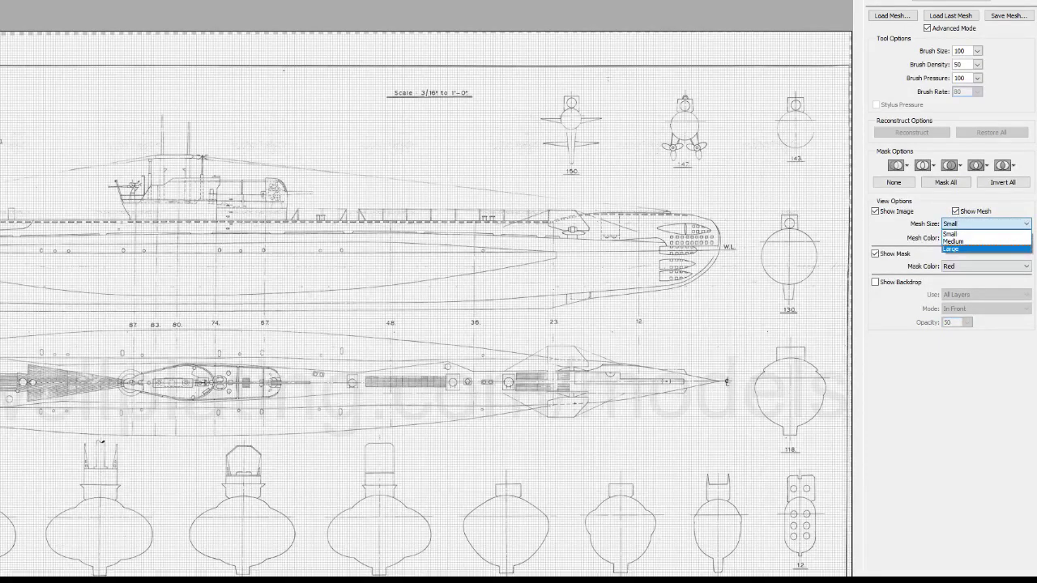
pyautogui.click(950, 249)
pyautogui.click(986, 237)
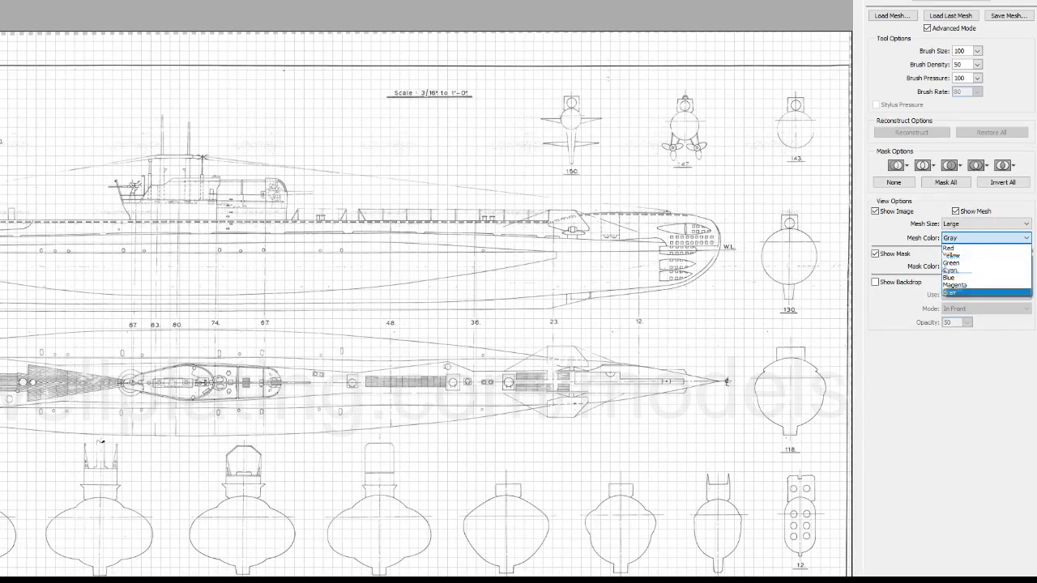
pyautogui.click(963, 293)
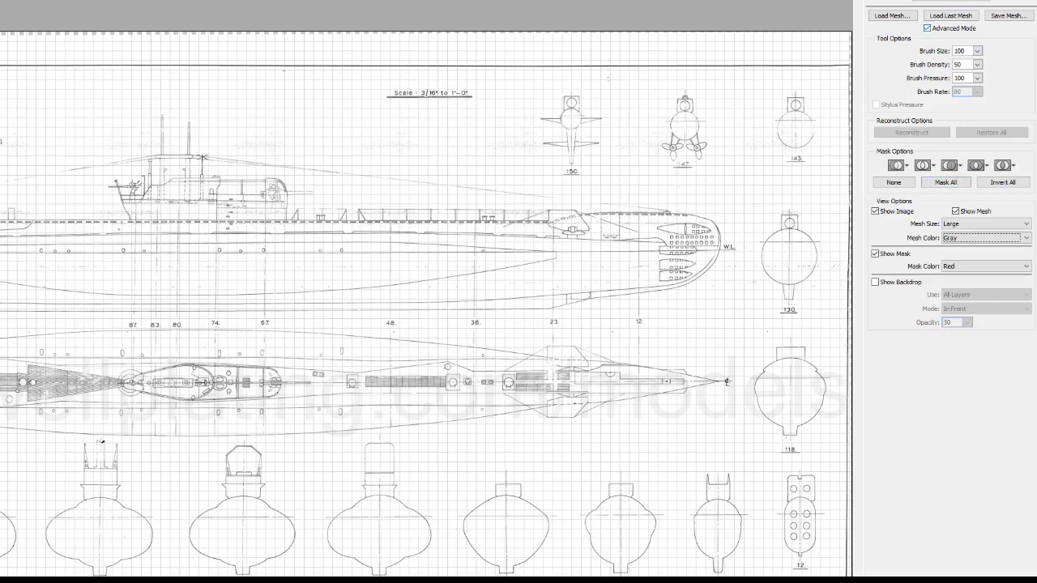
# Exit Liquify, apply a trial curved Shear distortion, then undo it.
pyautogui.press('Return')
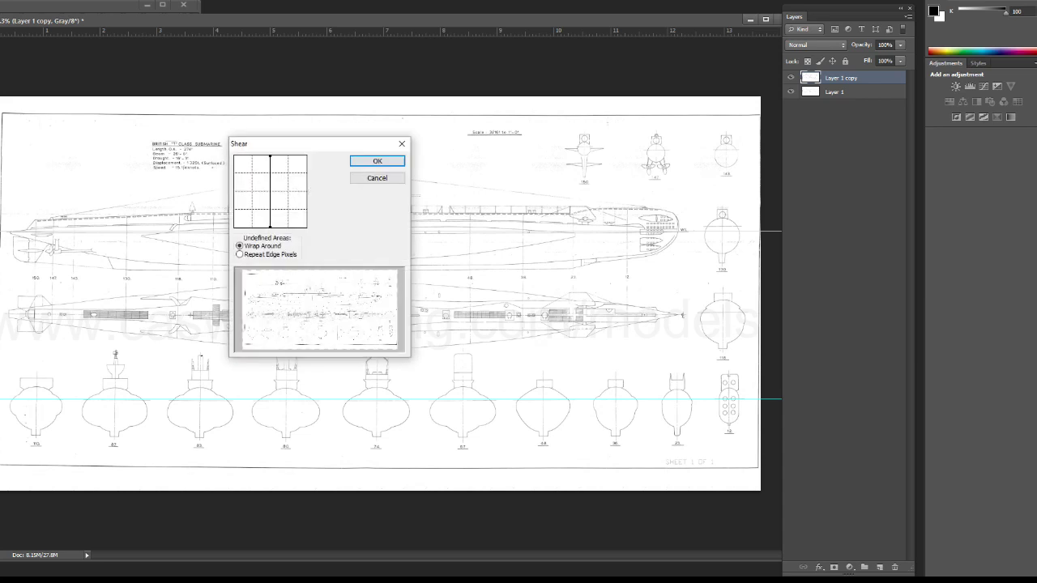
pyautogui.moveTo(270, 193); pyautogui.dragTo(284, 193)
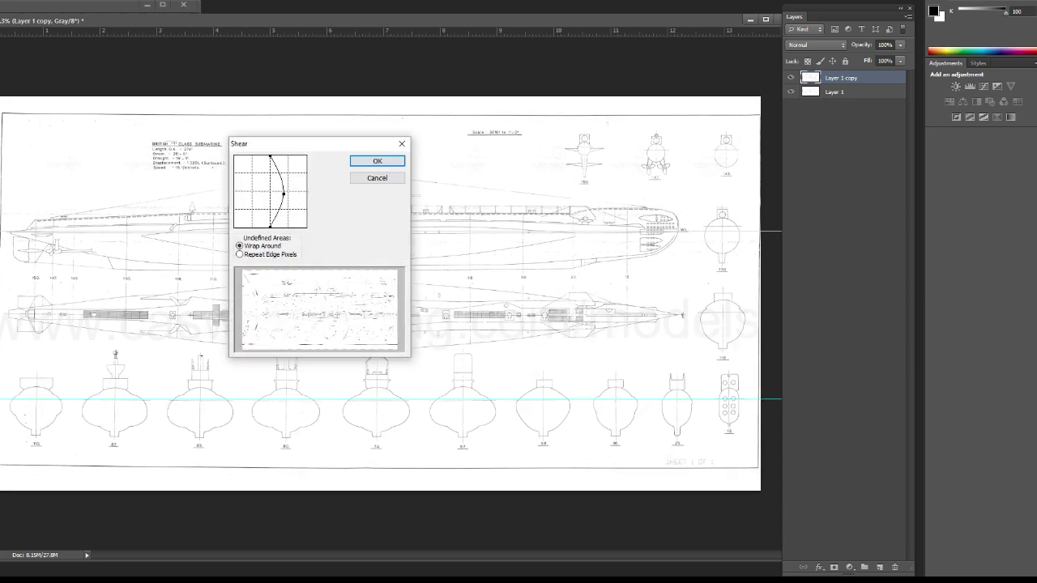
pyautogui.click(377, 161)
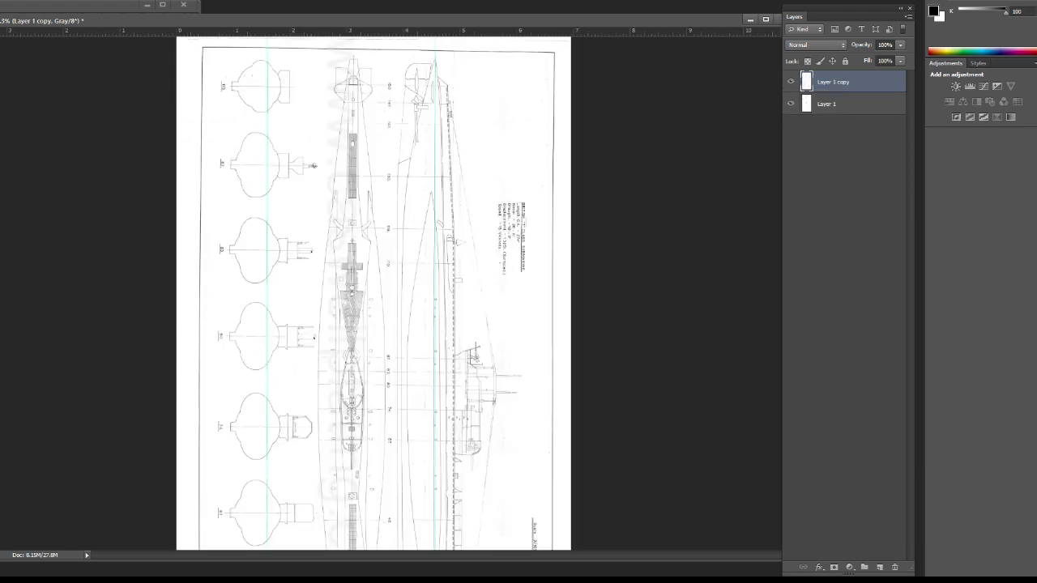
pyautogui.hotkey('ctrl', 'z')
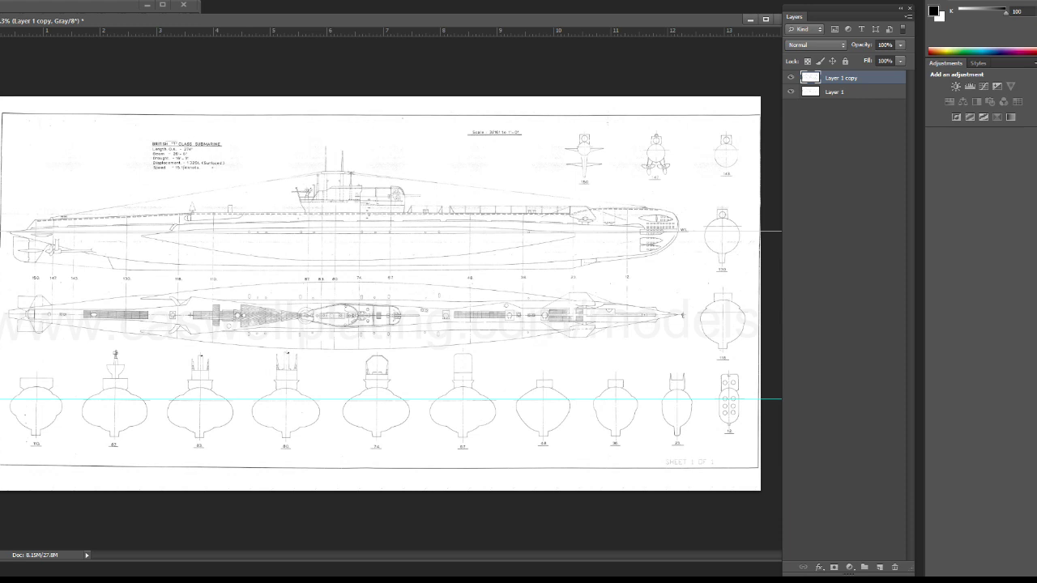
# Start a free transform and place guides along the sheet's left and bottom borders.
pyautogui.hotkey('ctrl', 't')
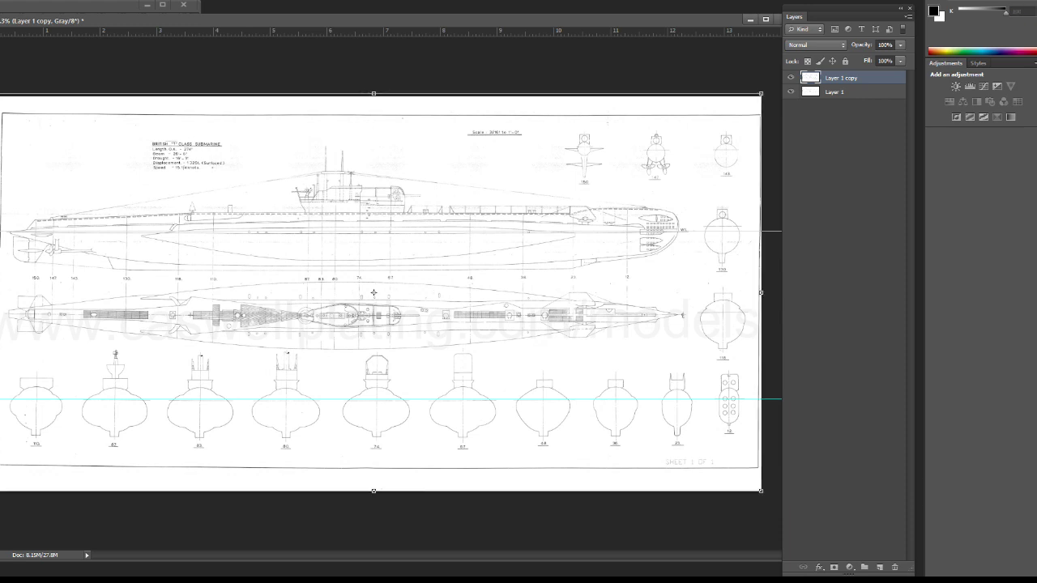
pyautogui.moveTo(2, 196); pyautogui.dragTo(3, 466)
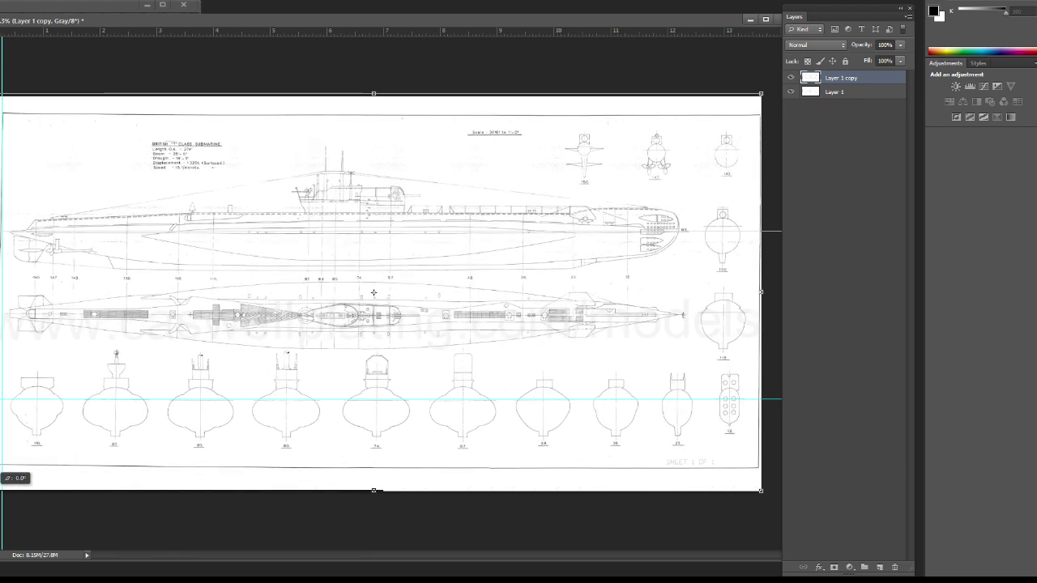
pyautogui.moveTo(3, 466); pyautogui.dragTo(4, 467)
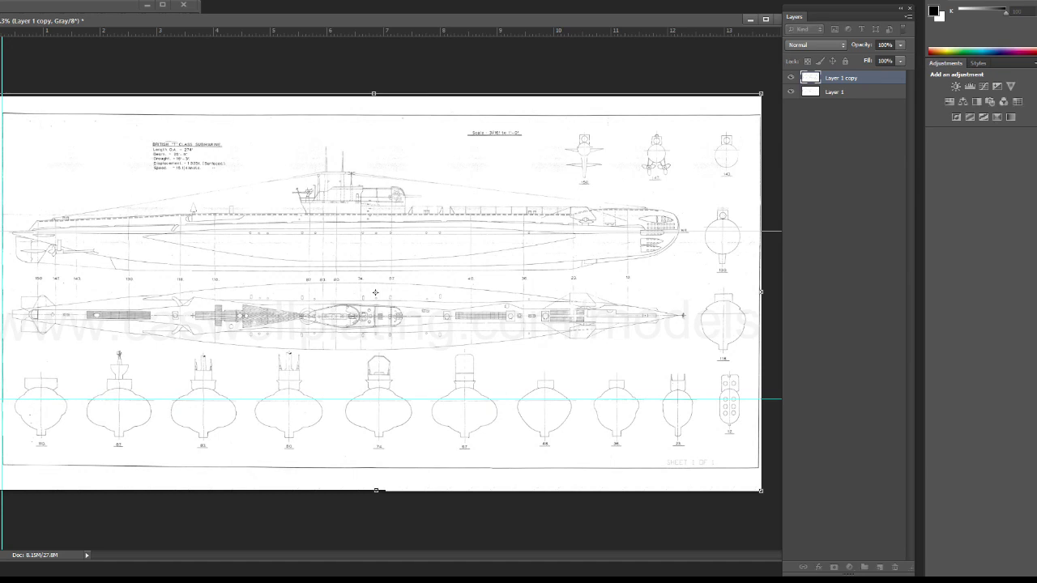
pyautogui.moveTo(624, 31); pyautogui.dragTo(617, 465)
pyautogui.moveTo(534, 31); pyautogui.dragTo(527, 114)
# Rotate the blueprint about 0.9° to square it to the border guides, then zoom out.
pyautogui.moveTo(774, 478); pyautogui.dragTo(775, 473)
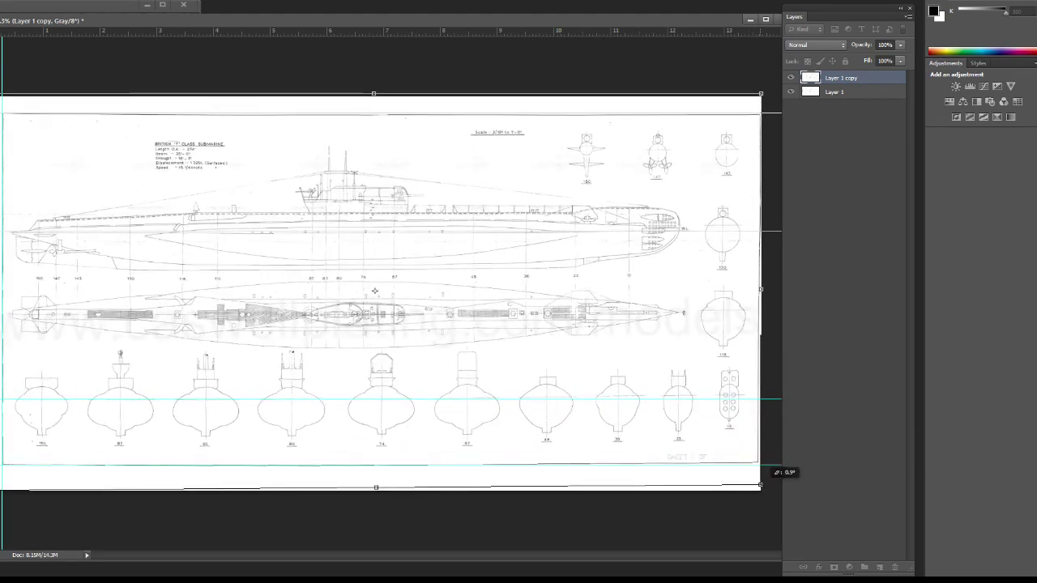
pyautogui.moveTo(776, 473); pyautogui.dragTo(775, 475)
pyautogui.keyDown('alt'); pyautogui.scroll(2, 691, 383); pyautogui.keyUp('alt')
pyautogui.keyDown('alt'); pyautogui.scroll(2, 775, 547); pyautogui.keyUp('alt')
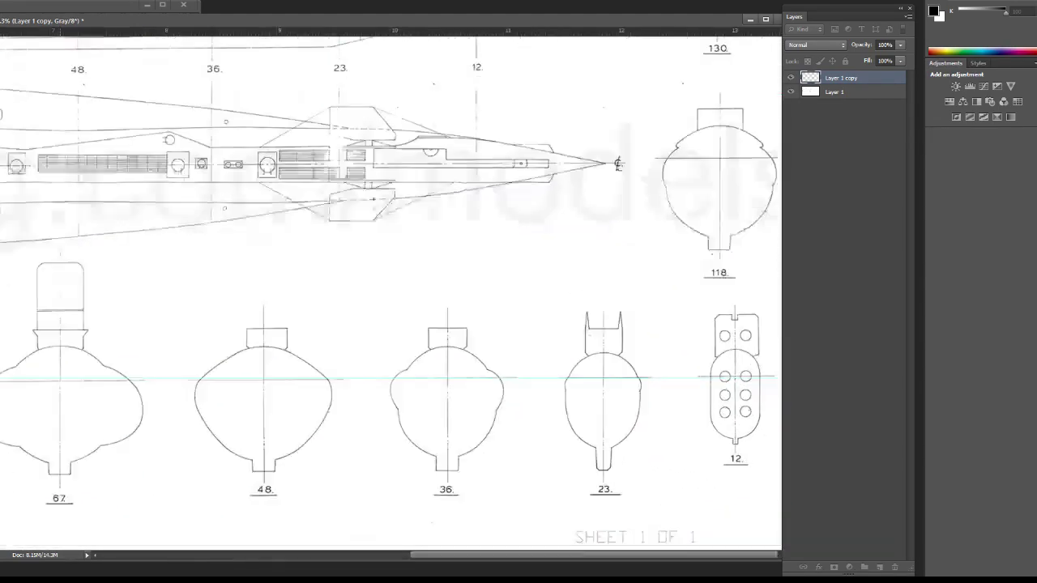
pyautogui.keyDown('alt'); pyautogui.scroll(1, 775, 548); pyautogui.keyUp('alt')
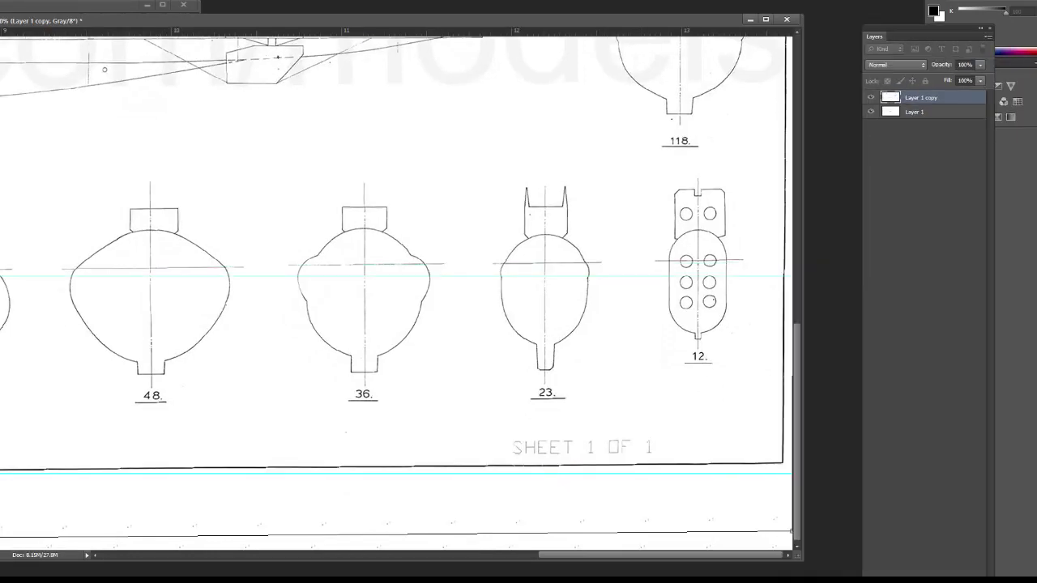
pyautogui.moveTo(791, 532); pyautogui.dragTo(832, 558)
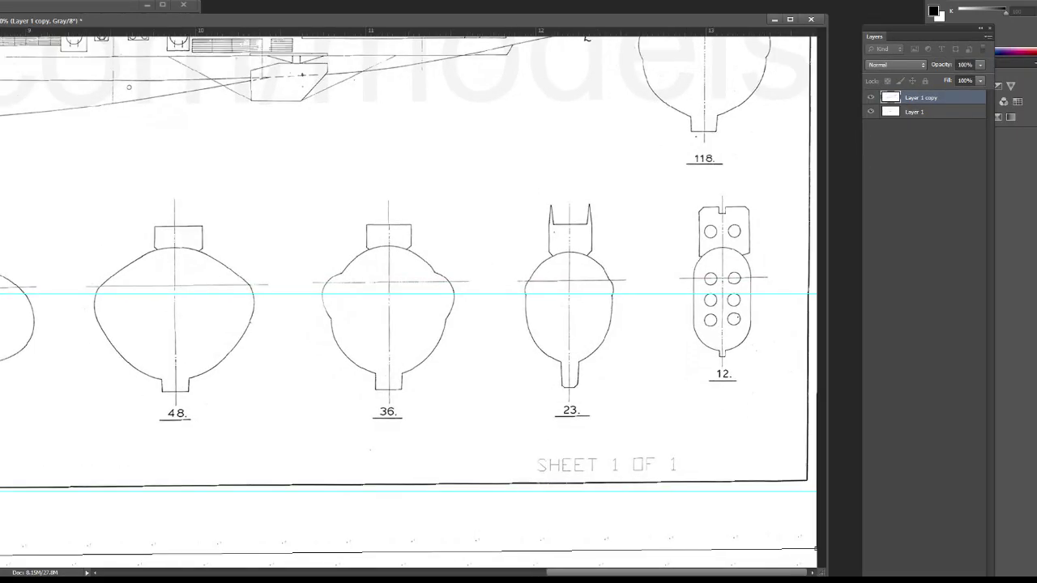
pyautogui.moveTo(836, 526); pyautogui.dragTo(836, 545)
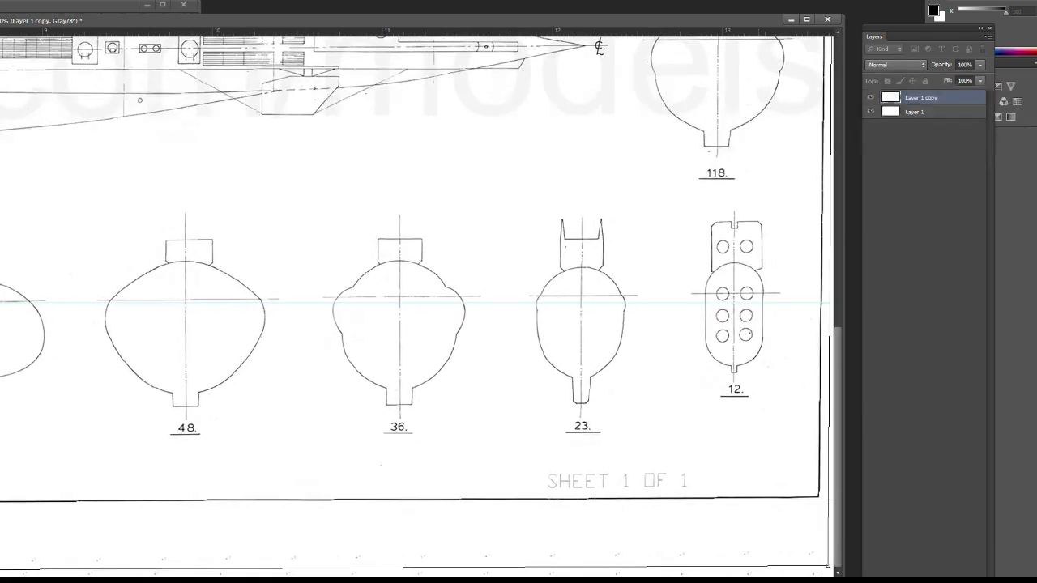
pyautogui.hotkey('ctrl', '-')
pyautogui.hotkey('ctrl', '-')
pyautogui.hotkey('ctrl', '-')
# Zoom in to inspect the drawing's alignment, then commit the current transform.
pyautogui.hotkey('ctrl', '+')
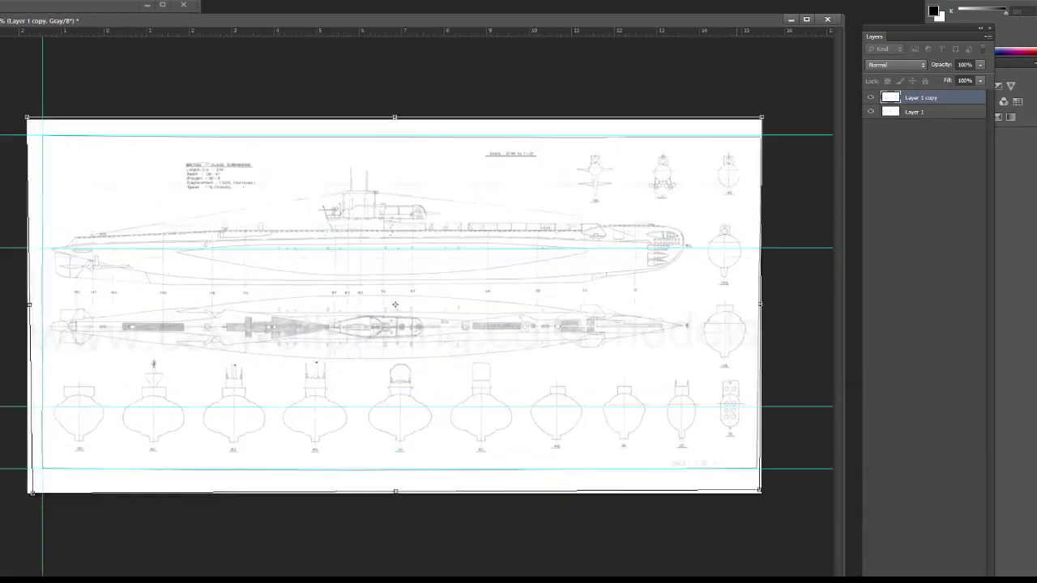
pyautogui.hotkey('ctrl', '+')
pyautogui.hotkey('ctrl', '+')
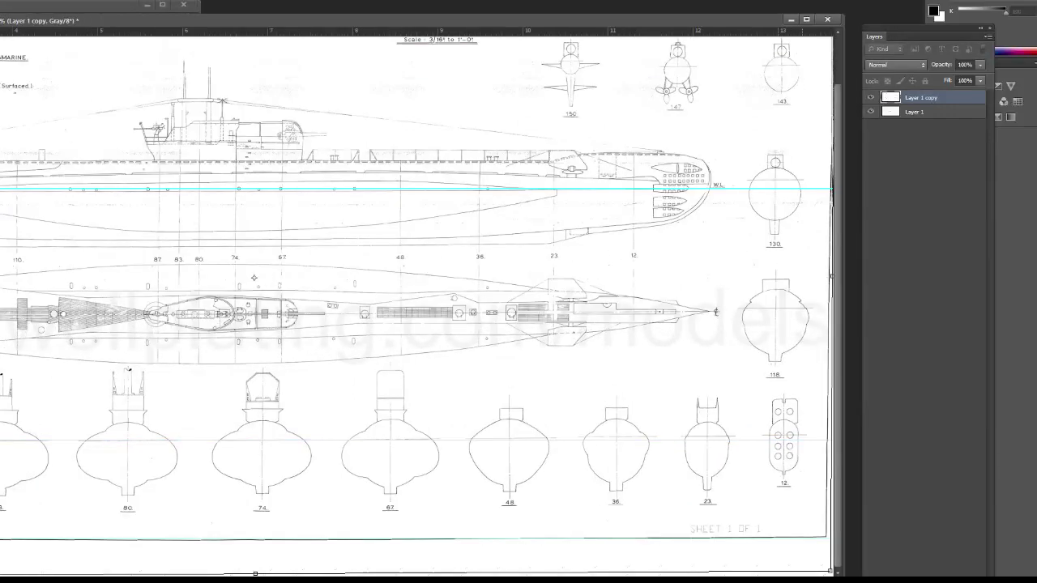
pyautogui.hotkey('ctrl', '-')
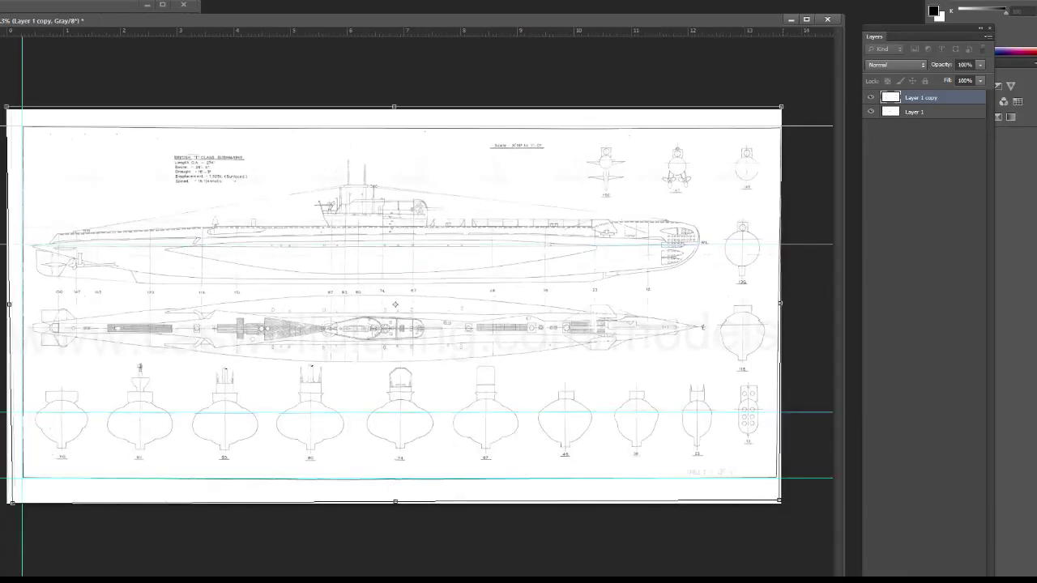
pyautogui.press('Return')
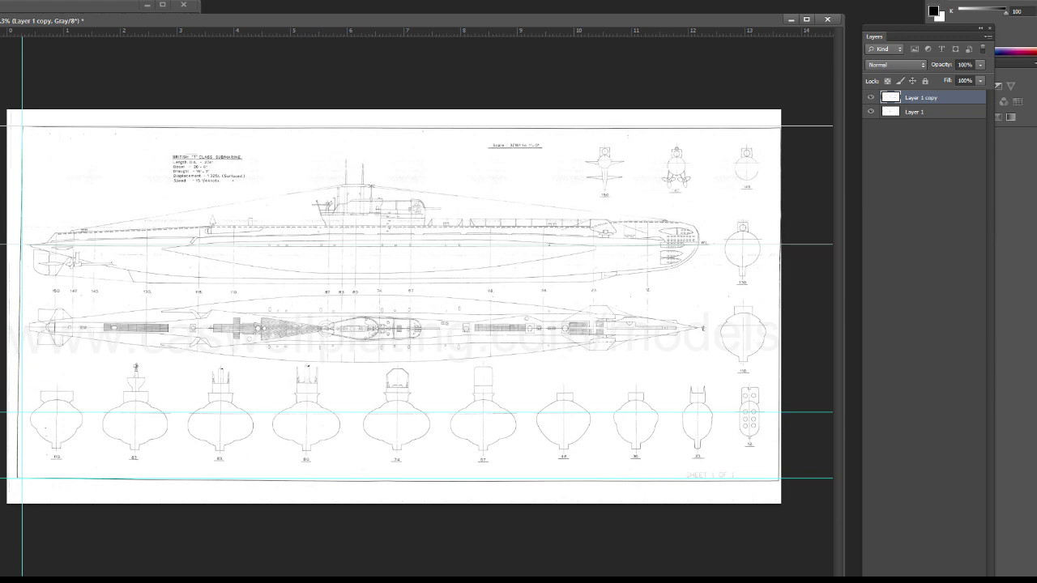
# Distort the copied blueprint from its lower-right corner so the border meets the guides.
pyautogui.hotkey('ctrl', 't')
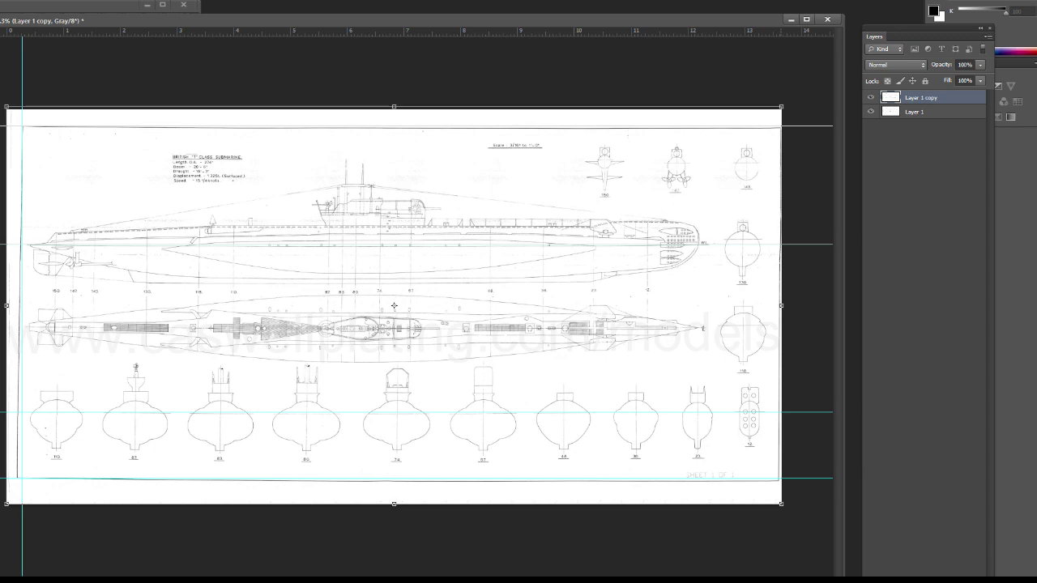
pyautogui.keyDown('ctrl'); pyautogui.moveTo(781, 504); pyautogui.dragTo(781, 496); pyautogui.keyUp('ctrl')
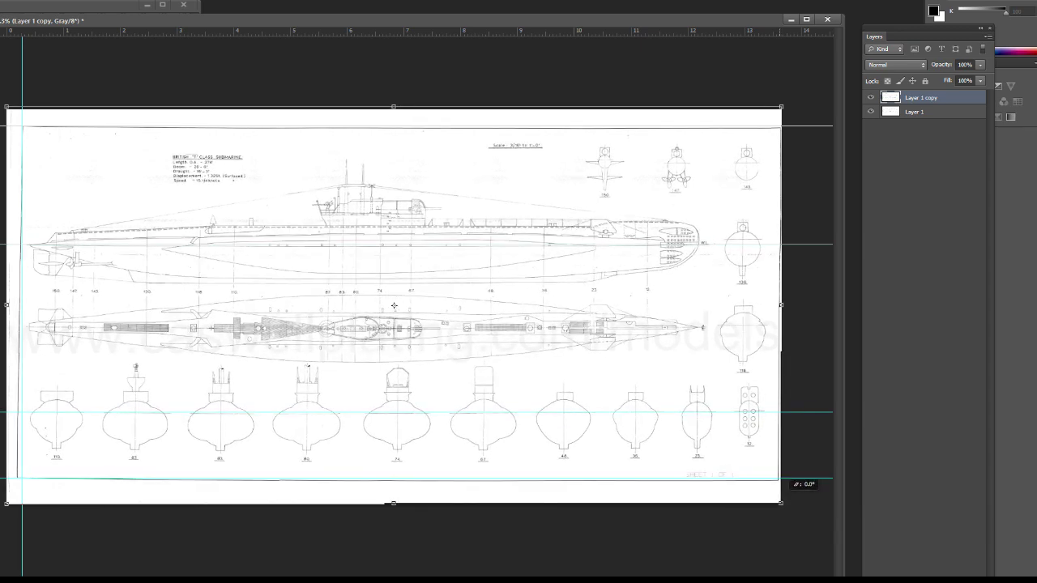
pyautogui.keyDown('alt'); pyautogui.scroll(1, 716, 399); pyautogui.keyUp('alt')
pyautogui.keyDown('alt'); pyautogui.scroll(1, 716, 399); pyautogui.keyUp('alt')
pyautogui.keyDown('alt'); pyautogui.scroll(-1, 486, 243); pyautogui.keyUp('alt')
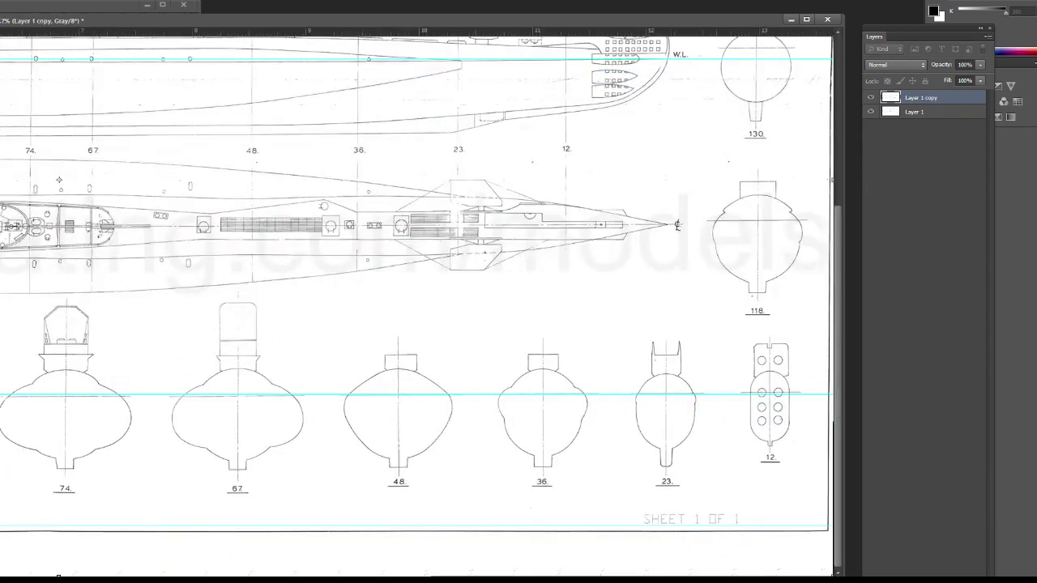
pyautogui.keyDown('alt'); pyautogui.scroll(-1, 816, 567); pyautogui.keyUp('alt')
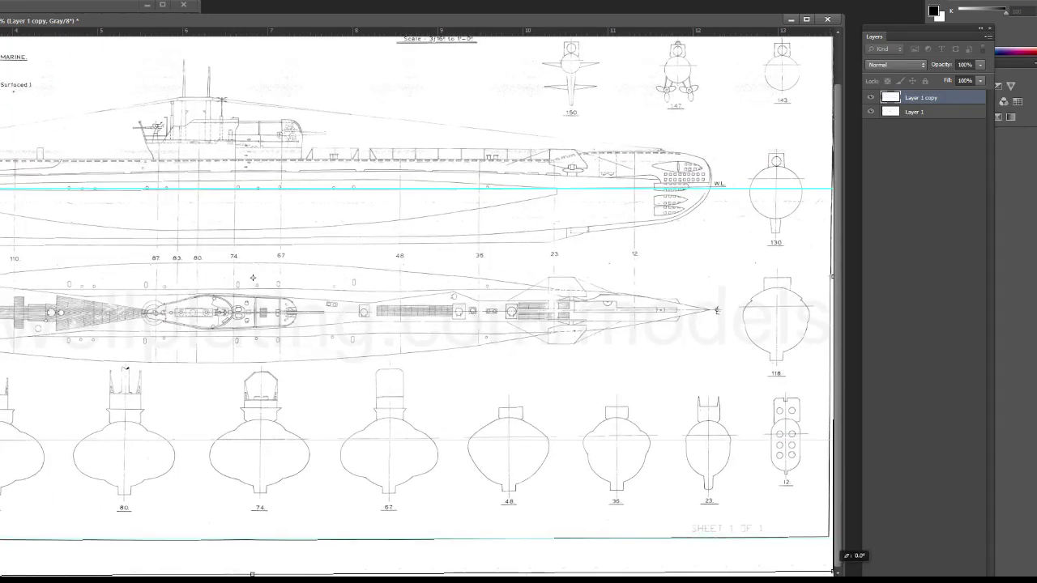
pyautogui.moveTo(834, 571); pyautogui.dragTo(834, 571)
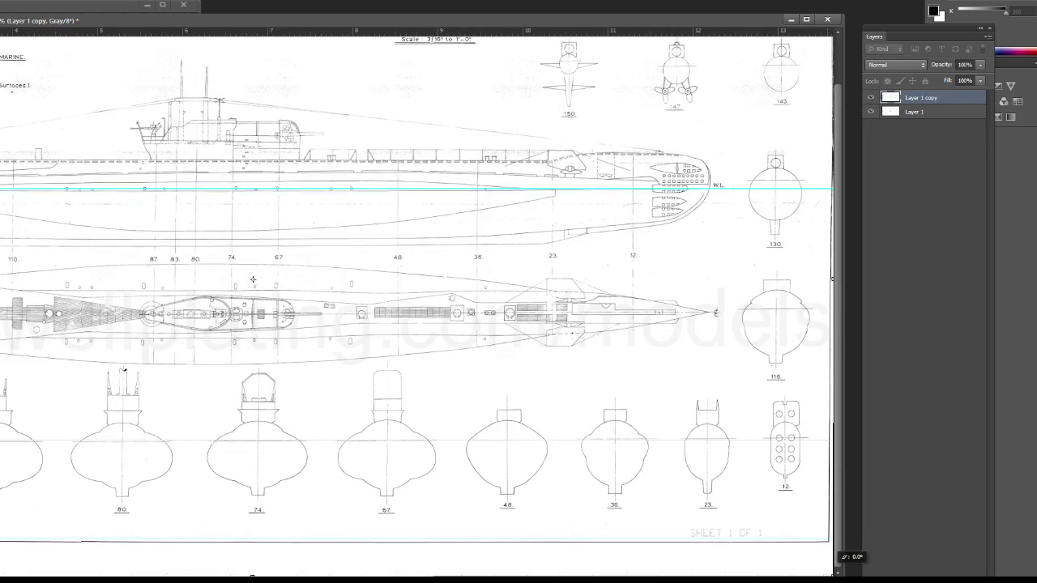
pyautogui.hotkey('ctrl', '-')
pyautogui.hotkey('ctrl', '-')
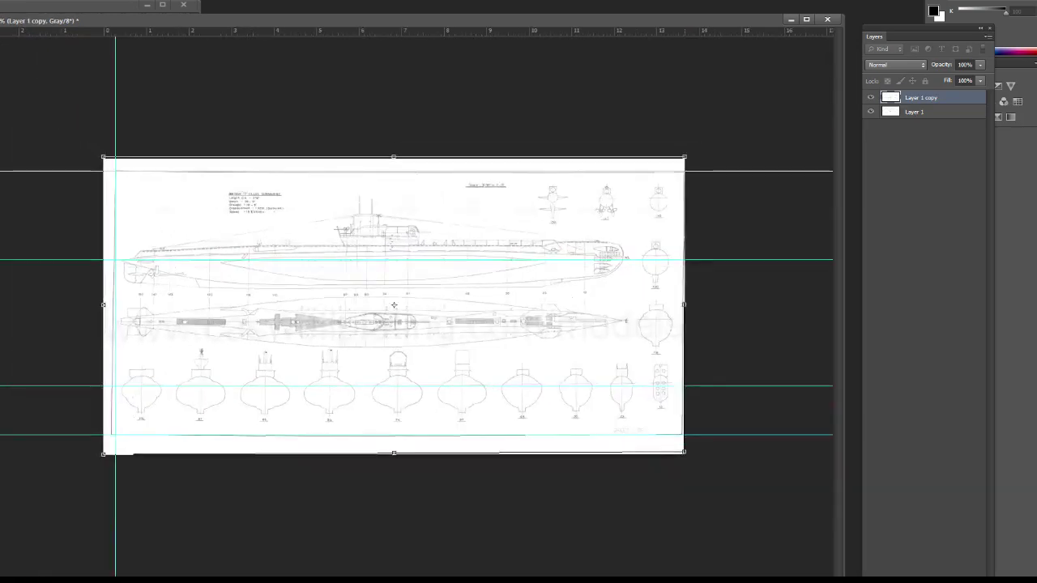
# Add vertical guides at about 13.57 in and on the sheet's right border.
pyautogui.keyDown('alt'); pyautogui.scroll(3, 634, 422); pyautogui.keyUp('alt')
pyautogui.keyDown('alt'); pyautogui.scroll(2, 634, 421); pyautogui.keyUp('alt')
pyautogui.keyDown('alt'); pyautogui.scroll(1, 634, 421); pyautogui.keyUp('alt')
pyautogui.scroll(-3, 417, 305)
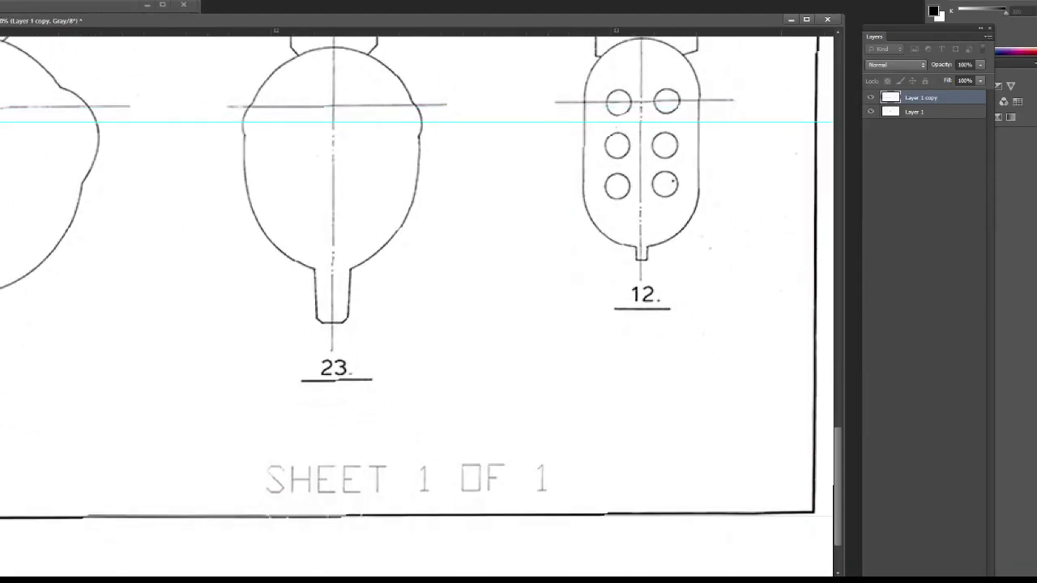
pyautogui.scroll(-1, 417, 291)
pyautogui.scroll(-2, 417, 291)
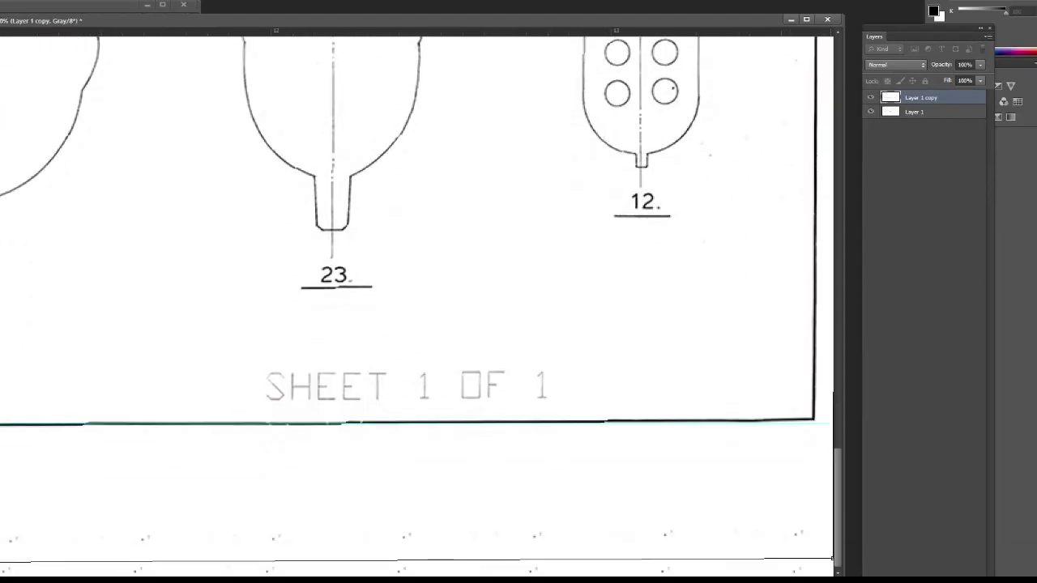
pyautogui.keyDown('alt'); pyautogui.scroll(-3, 833, 567); pyautogui.keyUp('alt')
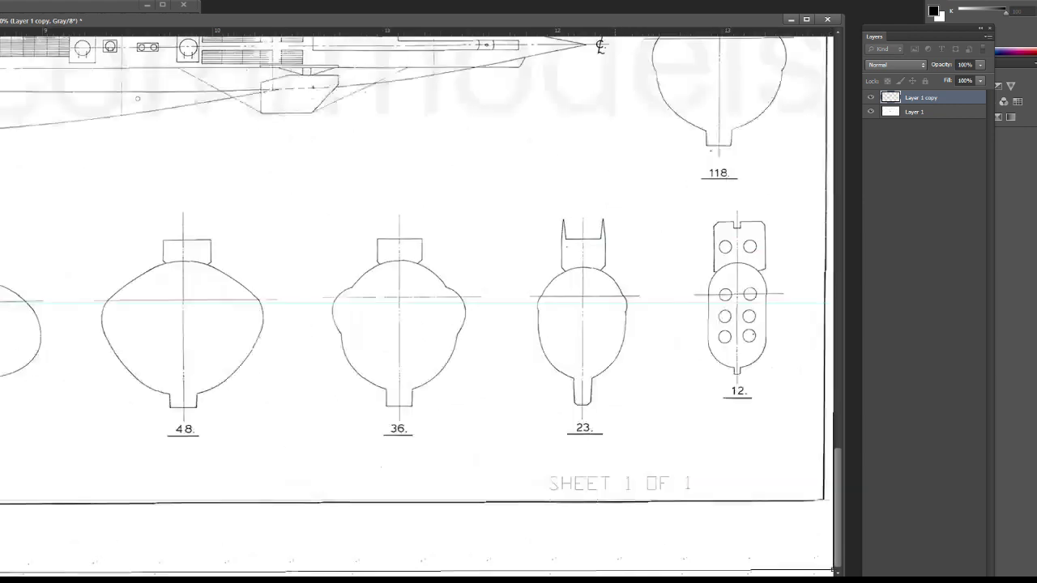
pyautogui.keyDown('alt'); pyautogui.scroll(-3, 833, 567); pyautogui.keyUp('alt')
pyautogui.hotkey('ctrl', 't')
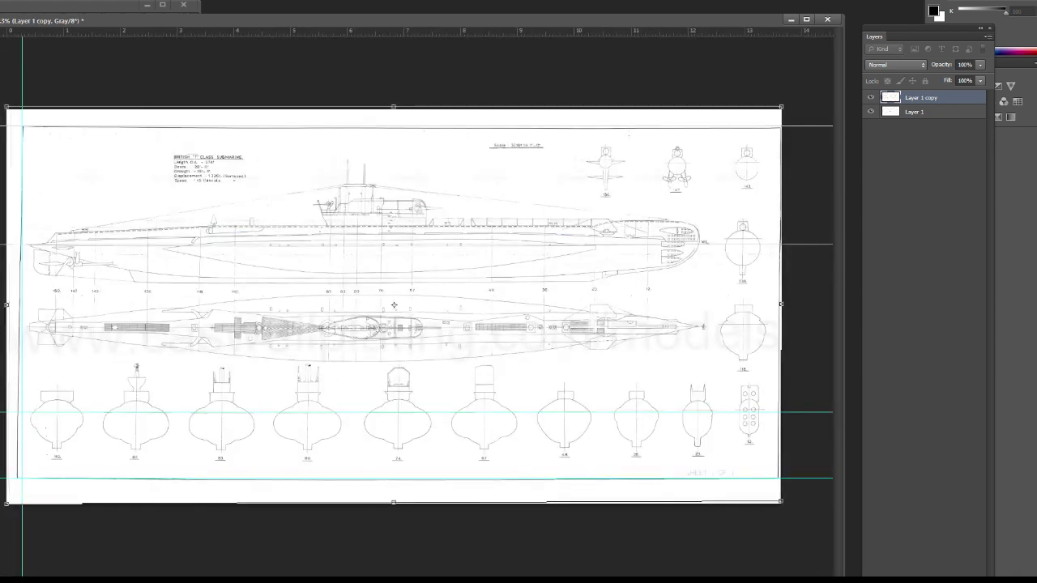
pyautogui.moveTo(113, 106); pyautogui.dragTo(776, 378)
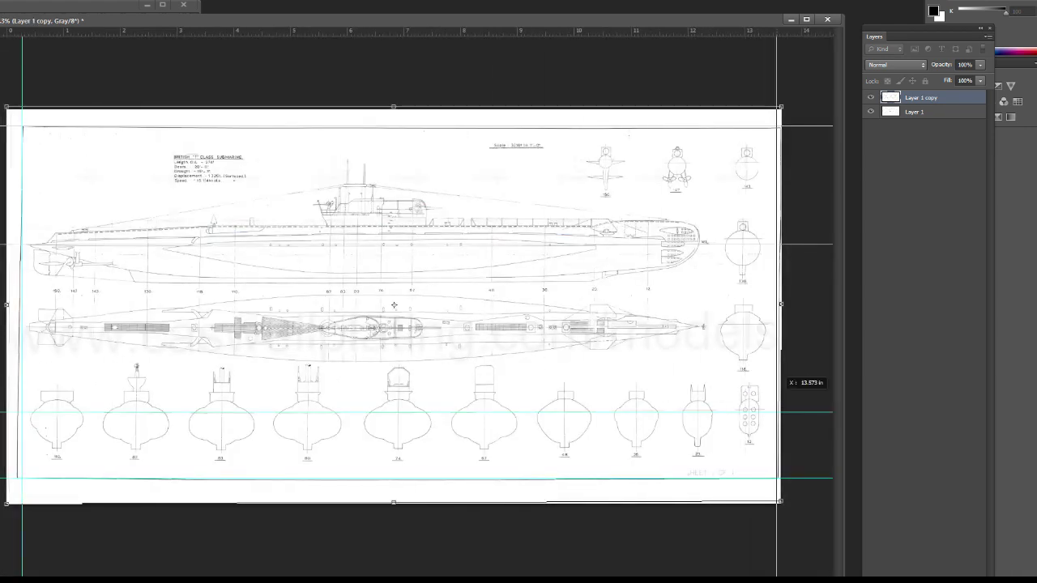
pyautogui.keyDown('alt'); pyautogui.scroll(3, 833, 571); pyautogui.keyUp('alt')
pyautogui.keyDown('alt'); pyautogui.scroll(2, 832, 570); pyautogui.keyUp('alt')
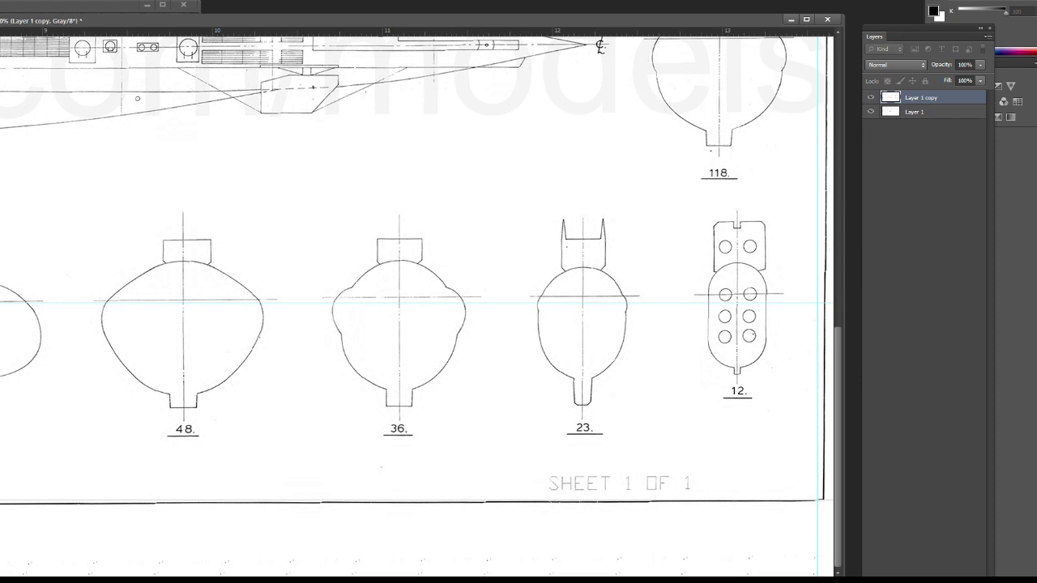
pyautogui.moveTo(2, 425); pyautogui.dragTo(825, 417)
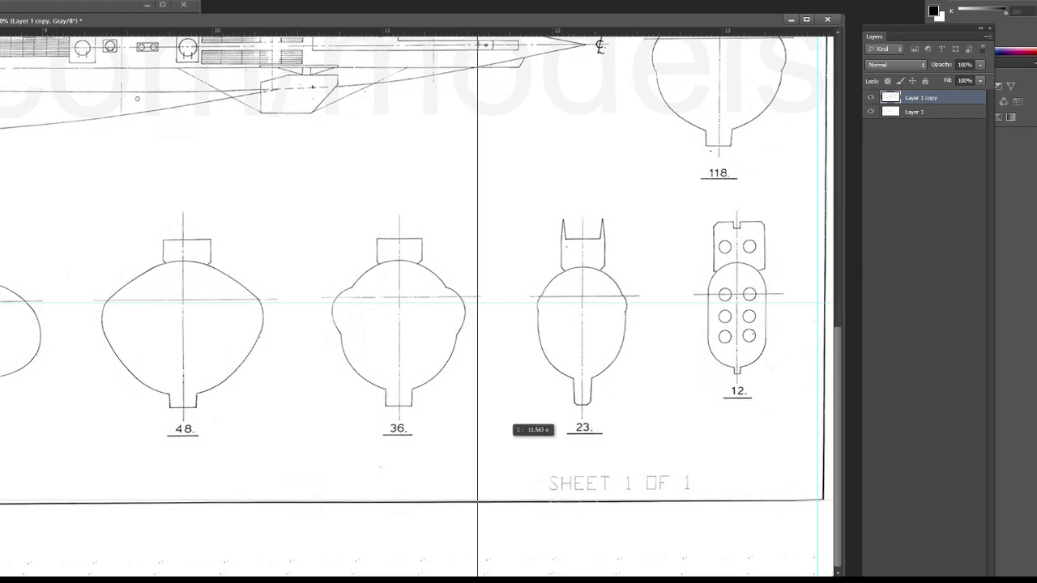
# Scale the blueprint copy from its top-right corner to fit the guides.
pyautogui.keyDown('alt'); pyautogui.scroll(-3, 59, 430); pyautogui.keyUp('alt')
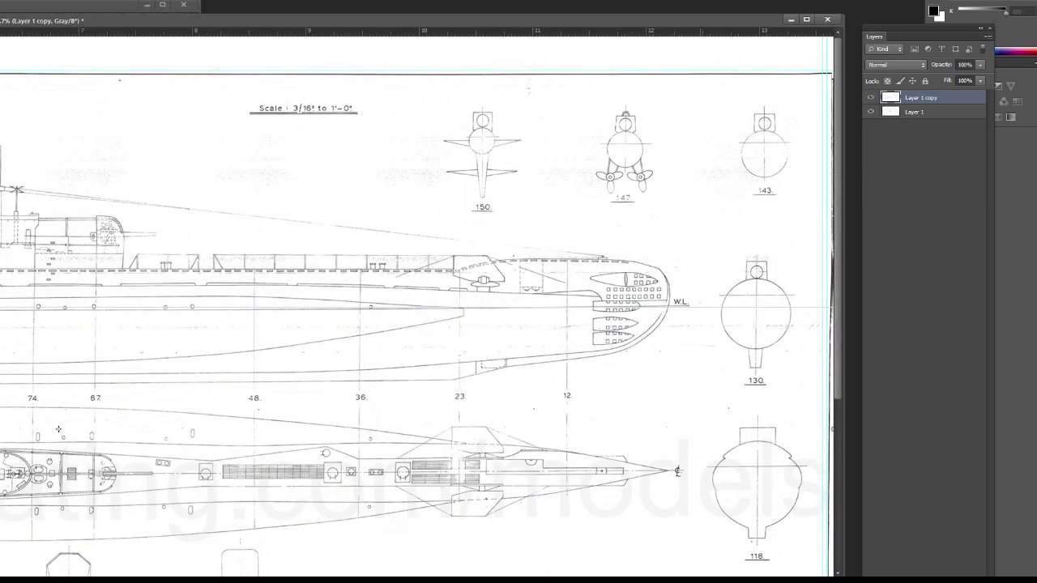
pyautogui.hotkey('ctrl', 't')
pyautogui.keyDown('alt'); pyautogui.scroll(-2, 59, 429); pyautogui.keyUp('alt')
pyautogui.keyDown('alt'); pyautogui.scroll(1, 58, 429); pyautogui.keyUp('alt')
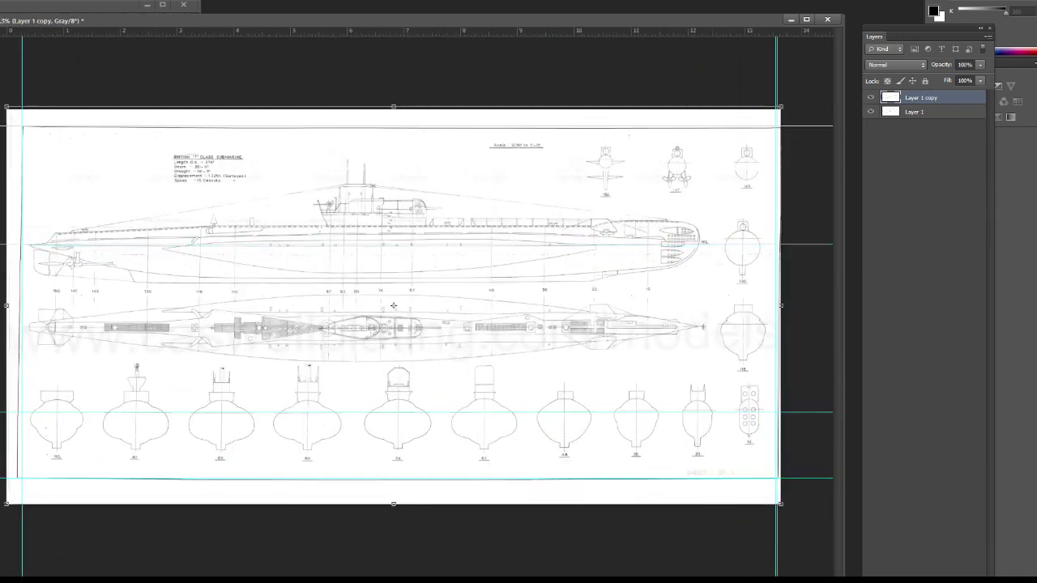
pyautogui.moveTo(779, 106); pyautogui.dragTo(778, 105)
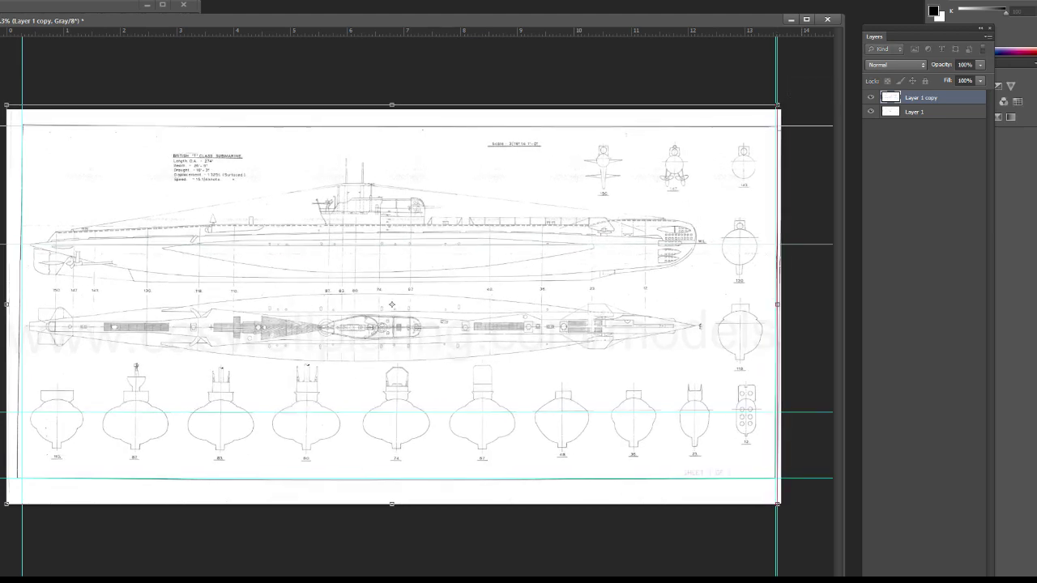
pyautogui.keyDown('alt'); pyautogui.scroll(1, 537, 307); pyautogui.keyUp('alt')
pyautogui.keyDown('alt'); pyautogui.scroll(2, 826, 118); pyautogui.keyUp('alt')
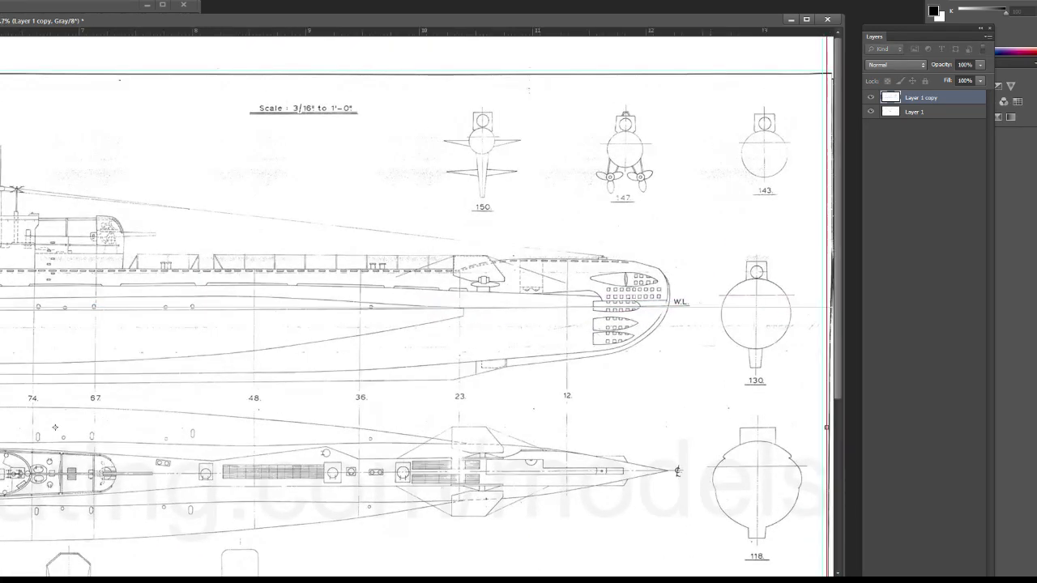
pyautogui.keyDown('alt'); pyautogui.scroll(-1, 830, 36); pyautogui.keyUp('alt')
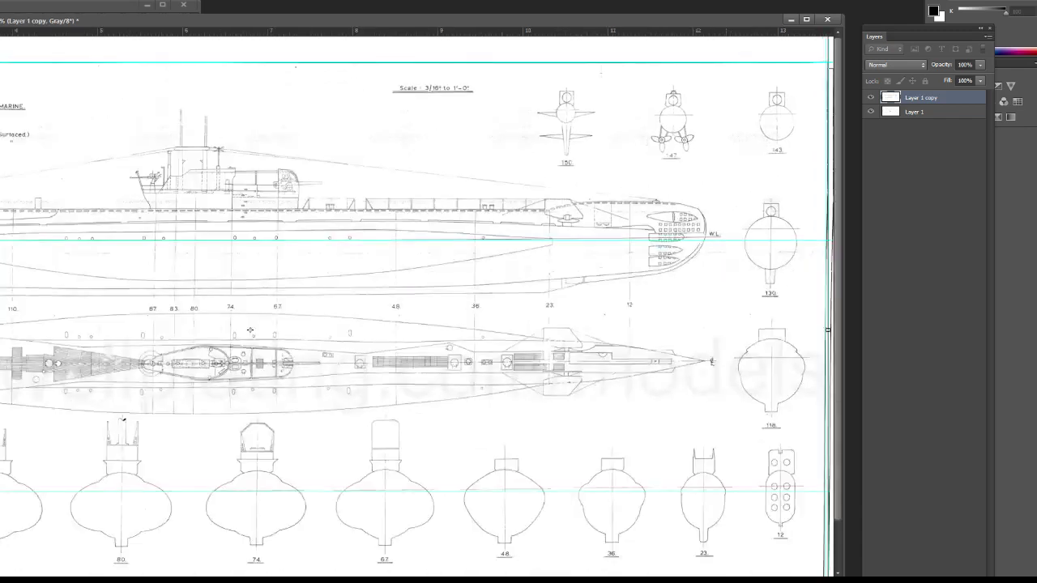
pyautogui.keyDown('alt'); pyautogui.scroll(-1, 545, 280); pyautogui.keyUp('alt')
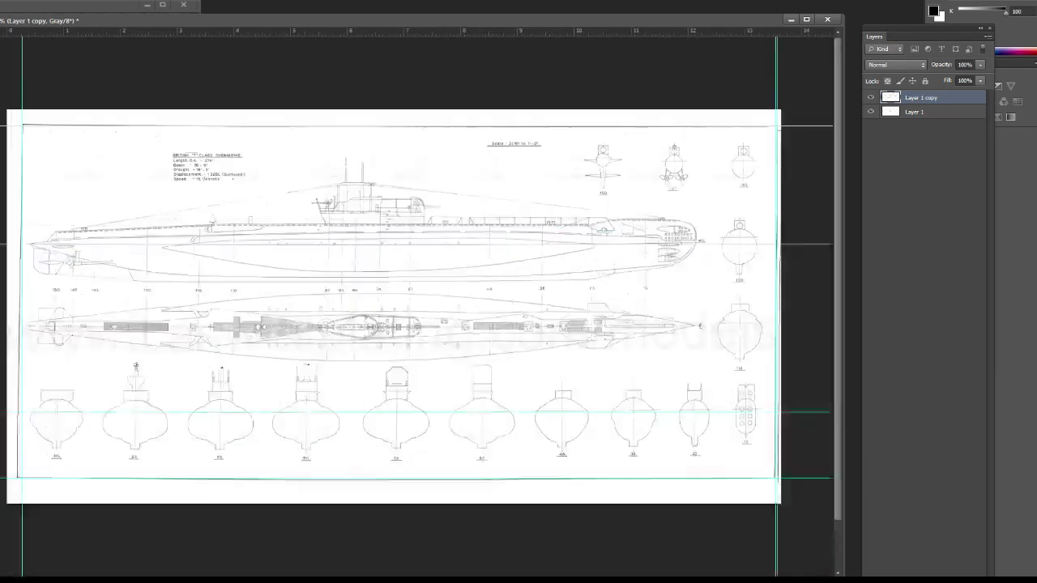
# Place another vertical guide further right and narrow the copy from its left edge.
pyautogui.moveTo(587, 127); pyautogui.dragTo(805, 133)
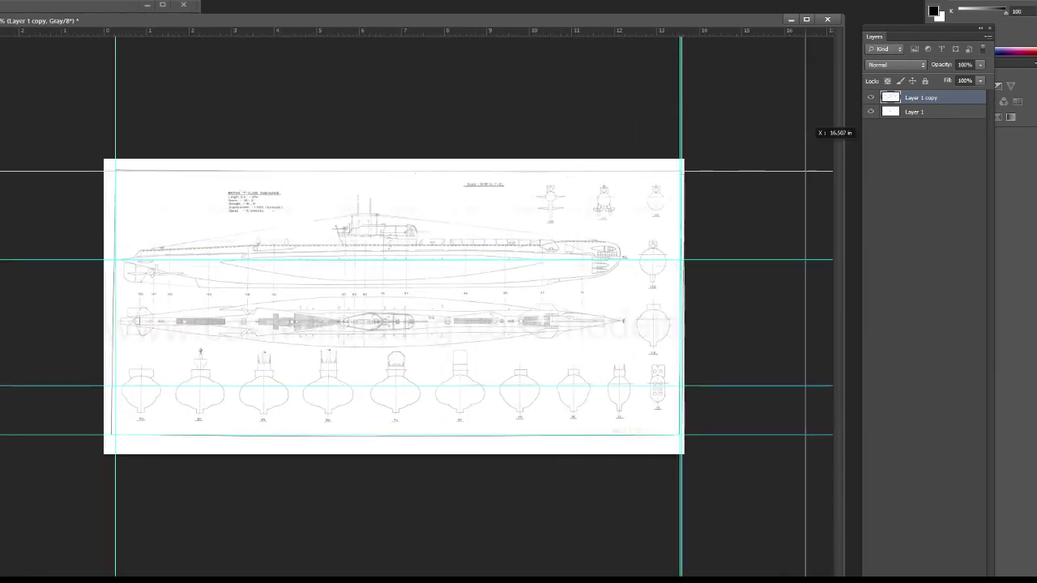
pyautogui.moveTo(680, 122); pyautogui.dragTo(765, 122)
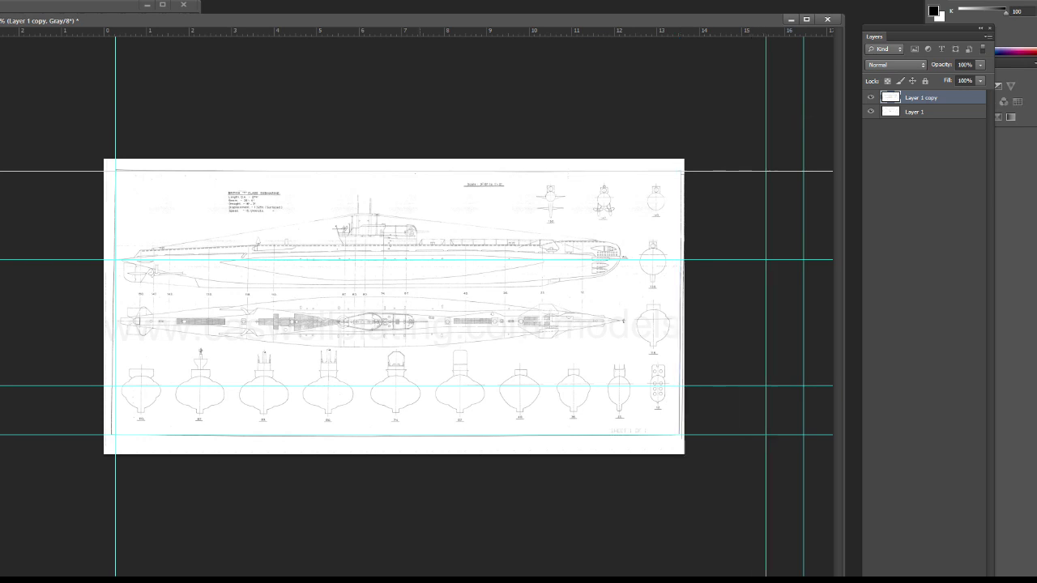
pyautogui.keyDown('alt'); pyautogui.scroll(1, 395, 307); pyautogui.keyUp('alt')
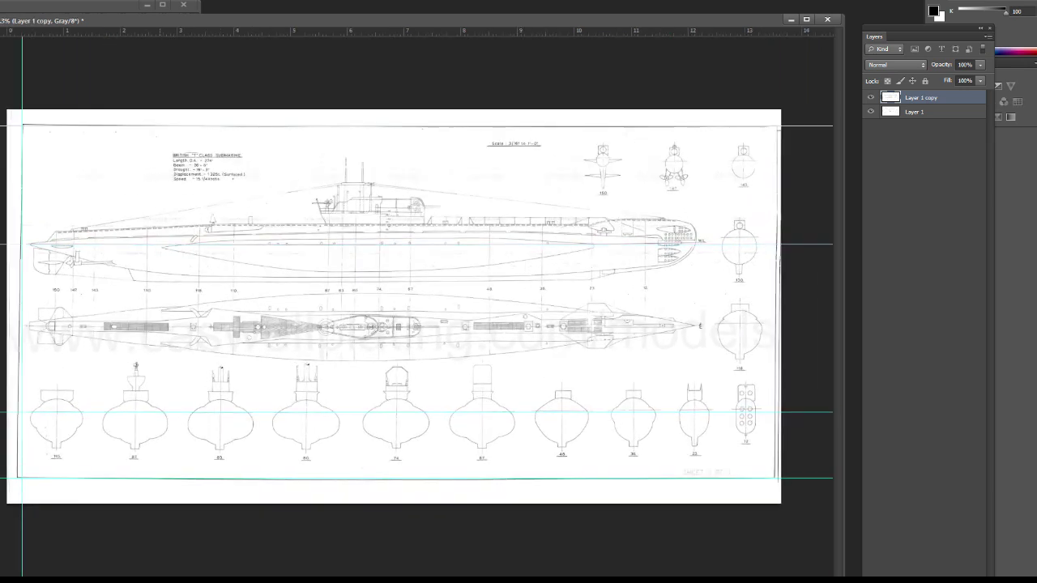
pyautogui.hotkey('ctrl', 't')
pyautogui.moveTo(7, 504); pyautogui.dragTo(11, 503)
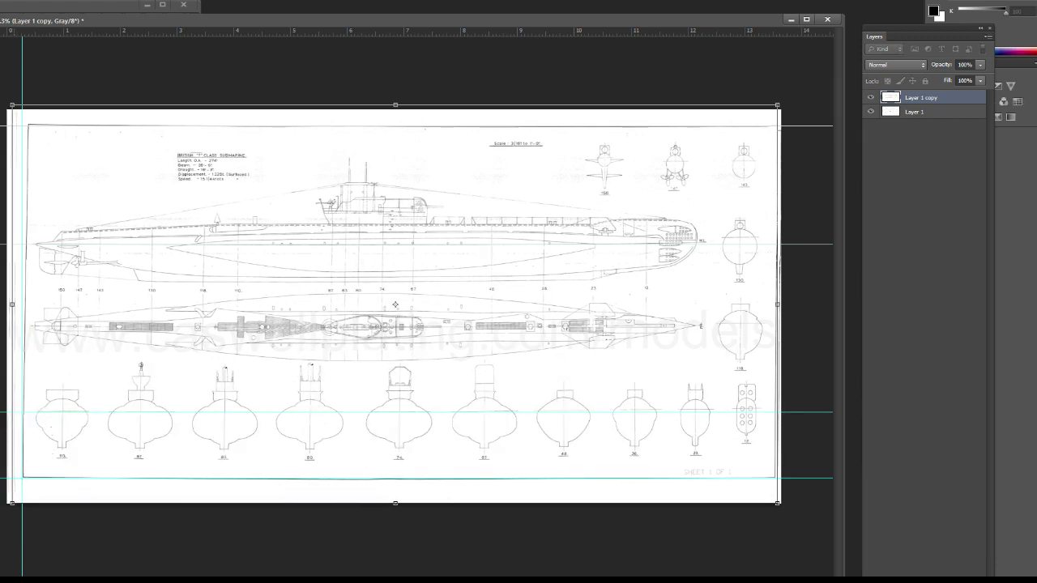
# Adjust the copy's left corners and tilt the top-left corner slightly to straighten it.
pyautogui.moveTo(12, 106); pyautogui.dragTo(6, 109)
pyautogui.hotkey('ctrl', 'z')
pyautogui.hotkey('ctrl', 'z')
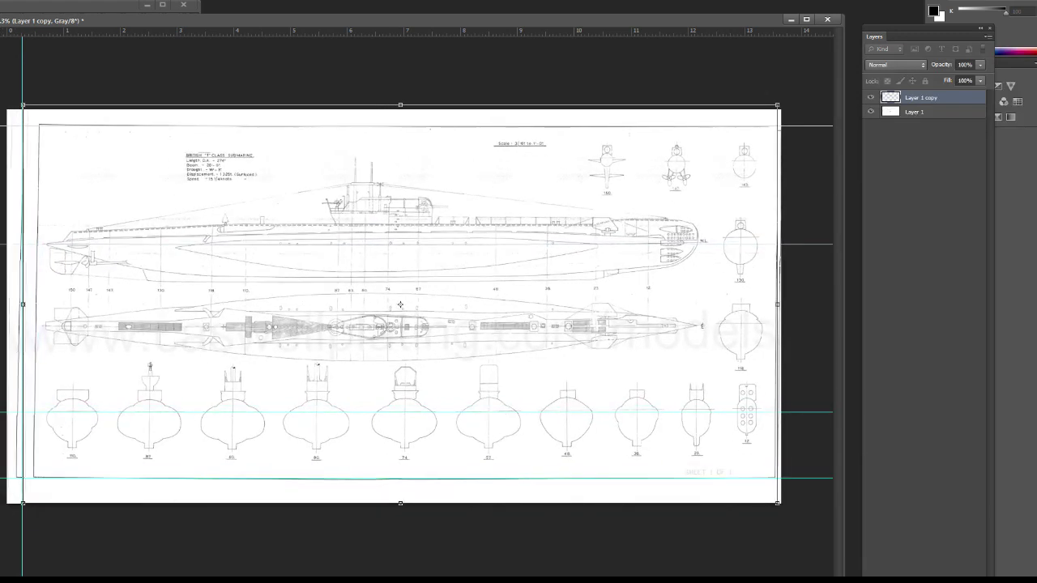
pyautogui.press('Return')
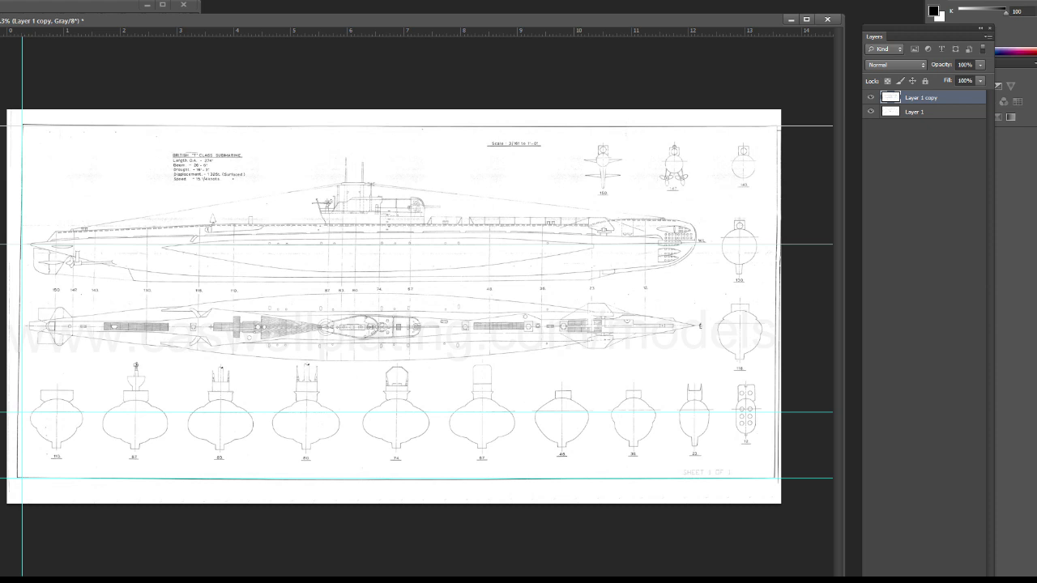
pyautogui.hotkey('ctrl', 't')
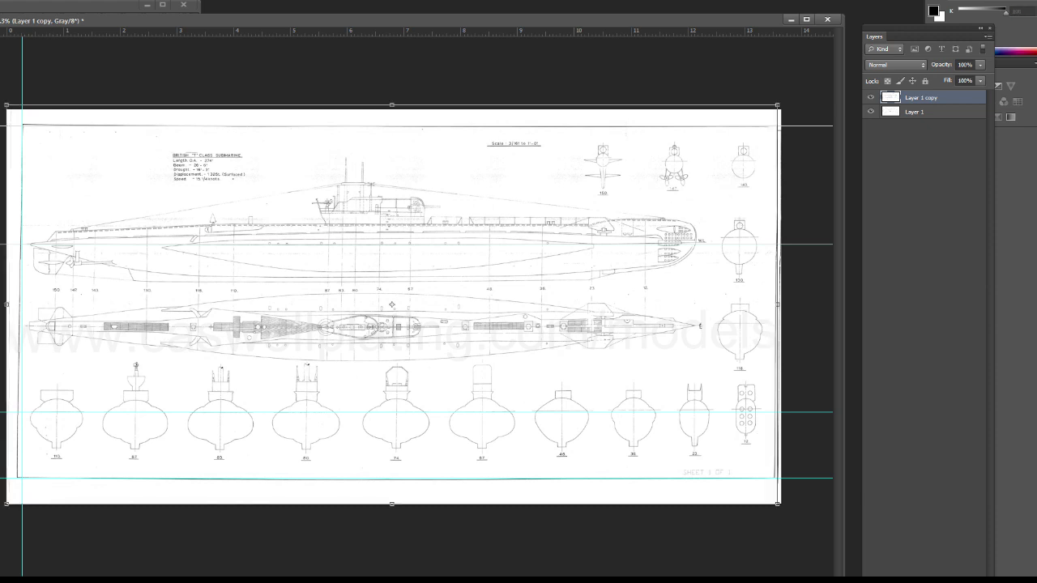
pyautogui.keyDown('ctrl'); pyautogui.moveTo(6, 504); pyautogui.dragTo(11, 502); pyautogui.keyUp('ctrl')
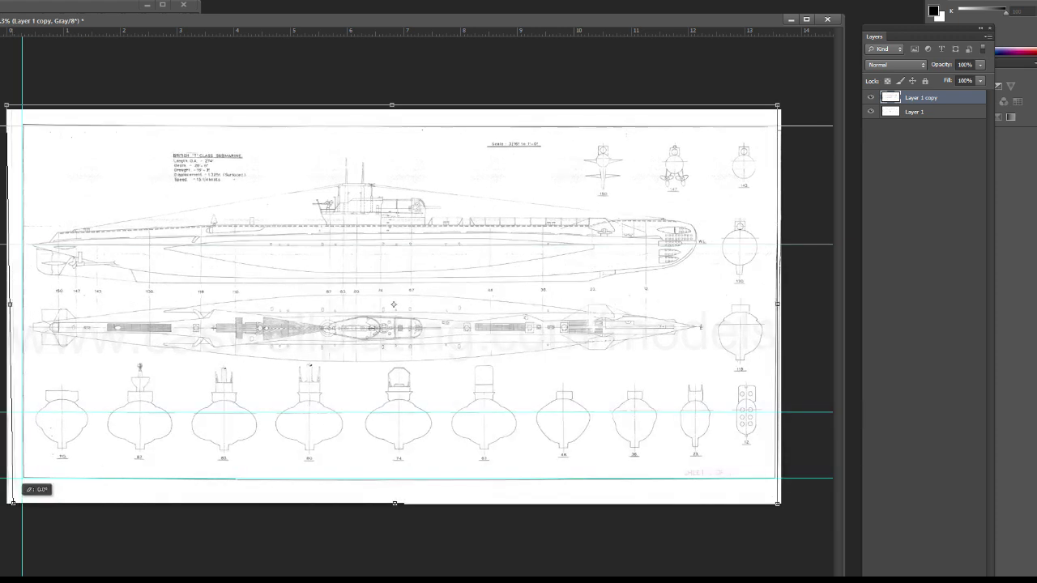
pyautogui.keyDown('ctrl'); pyautogui.moveTo(11, 502); pyautogui.dragTo(12, 503); pyautogui.keyUp('ctrl')
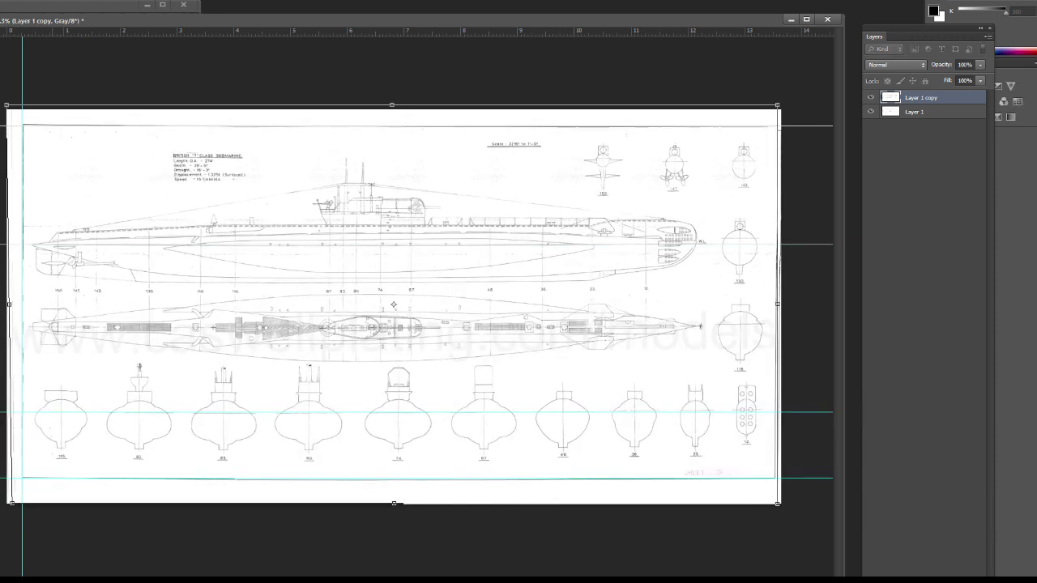
pyautogui.keyDown('ctrl'); pyautogui.moveTo(6, 105); pyautogui.dragTo(7, 107); pyautogui.keyUp('ctrl')
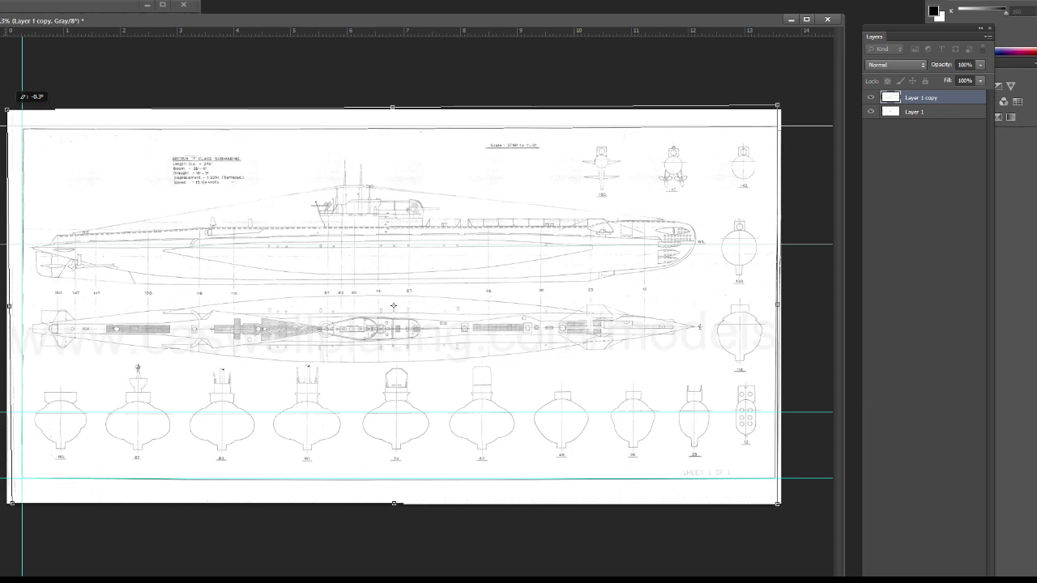
# Zoom in to check the top-left alignment, then open Photoshop's Preferences.
pyautogui.press('Return')
pyautogui.hotkey('ctrl', '+')
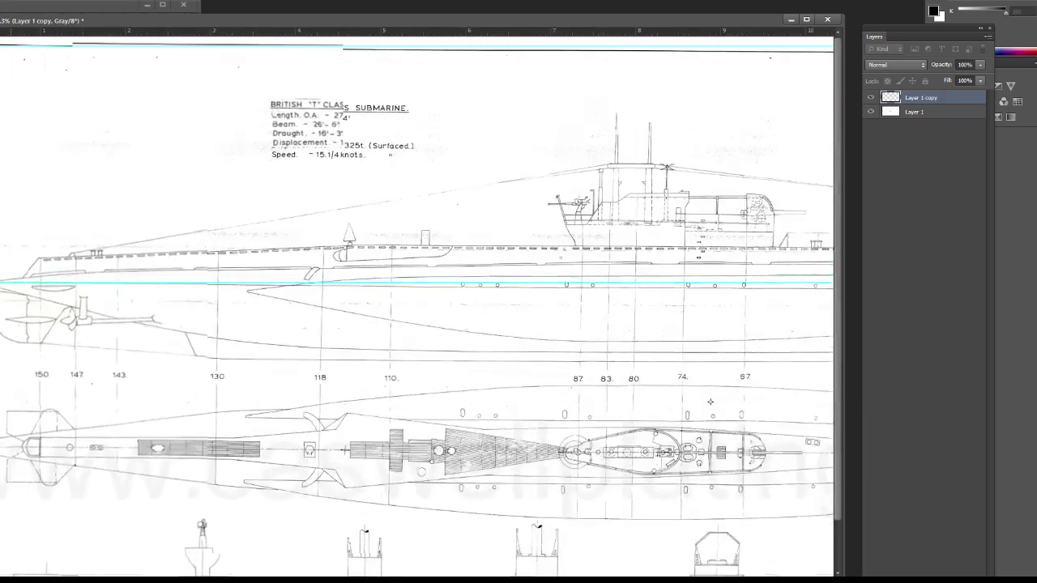
pyautogui.hotkey('ctrl', '+')
pyautogui.hotkey('ctrl', '-')
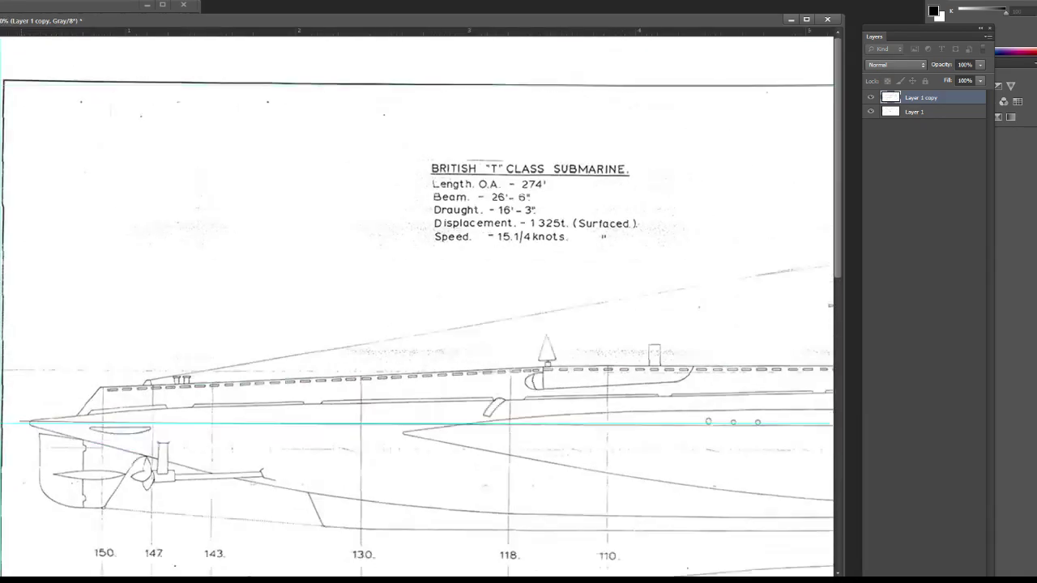
pyautogui.hotkey('ctrl', '-')
pyautogui.hotkey('ctrl', '-')
pyautogui.hotkey('ctrl', 't')
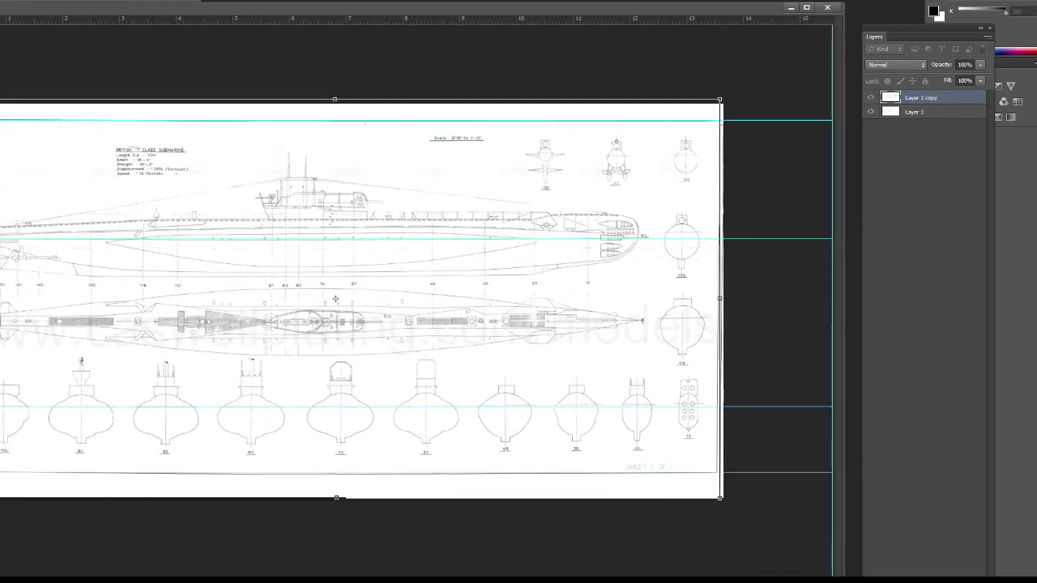
pyautogui.hotkey('ctrl', '+')
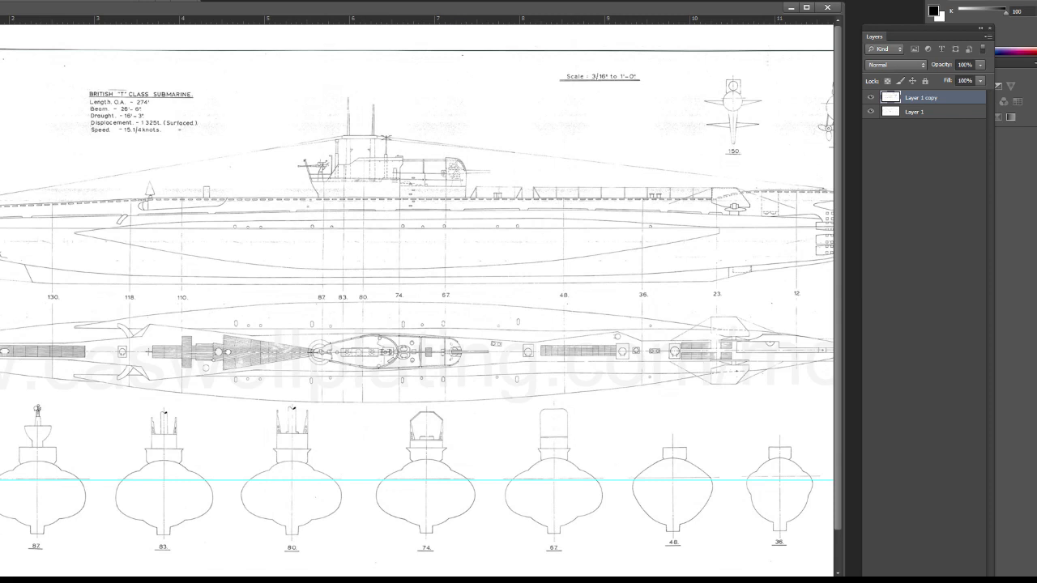
pyautogui.hotkey('ctrl', 'k')
# Look over the Performance and General preference panes, then close Preferences.
pyautogui.hotkey('ctrl', '5')
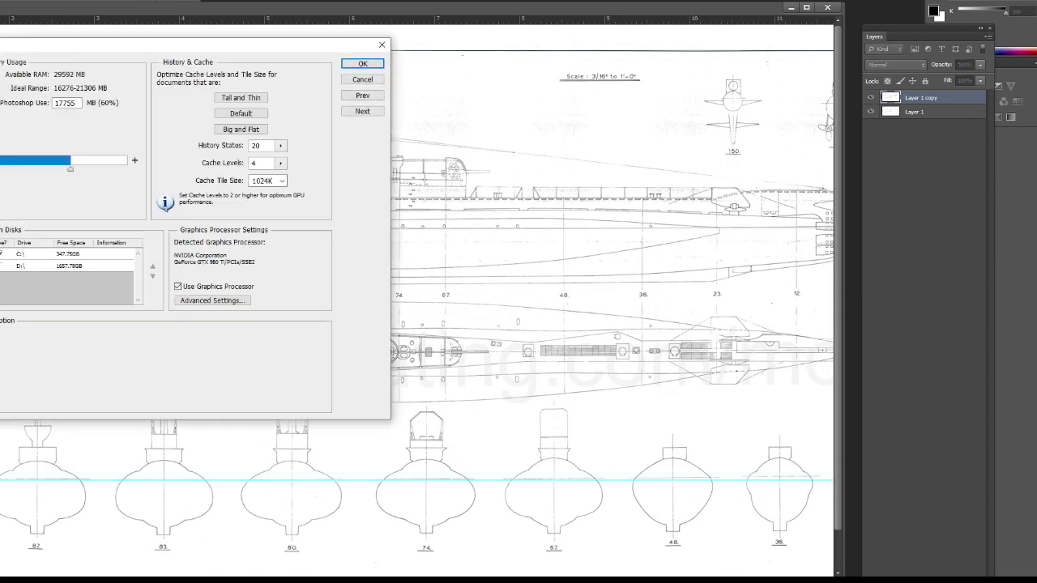
pyautogui.hotkey('ctrl', '1')
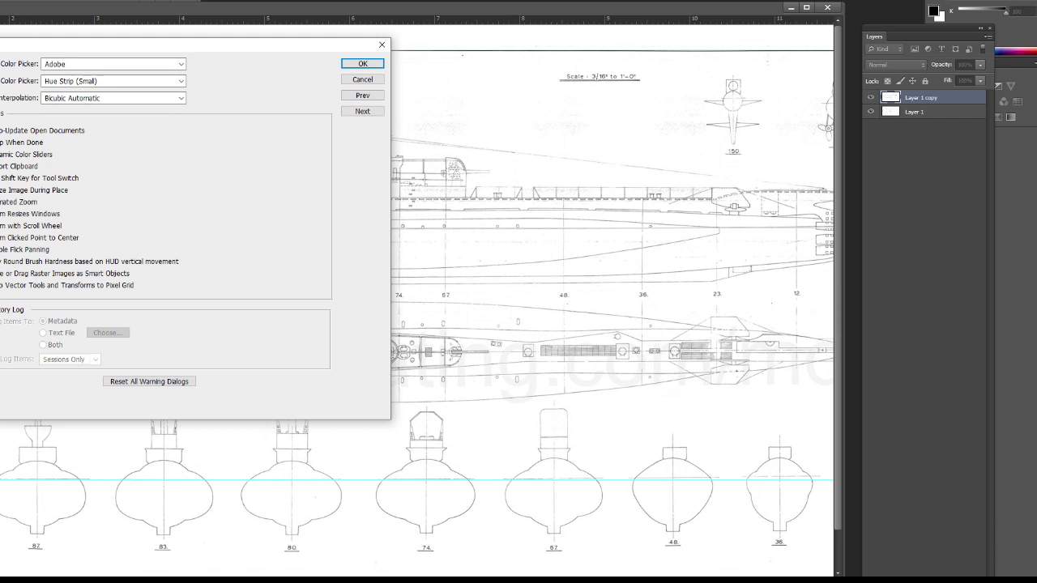
pyautogui.press('Return')
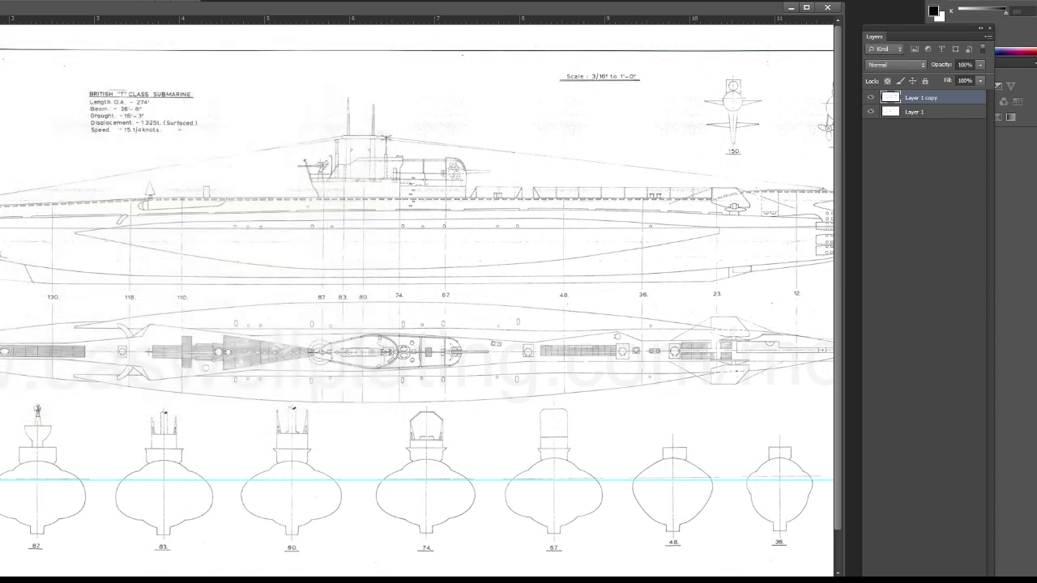
# Inspect the submarine's left half and apply the corner transform to the blueprint layer.
pyautogui.hotkey('ctrl', '-')
pyautogui.hotkey('ctrl', '-')
pyautogui.hotkey('ctrl', '+')
pyautogui.hotkey('ctrl', '+')
pyautogui.hotkey('ctrl', '+')
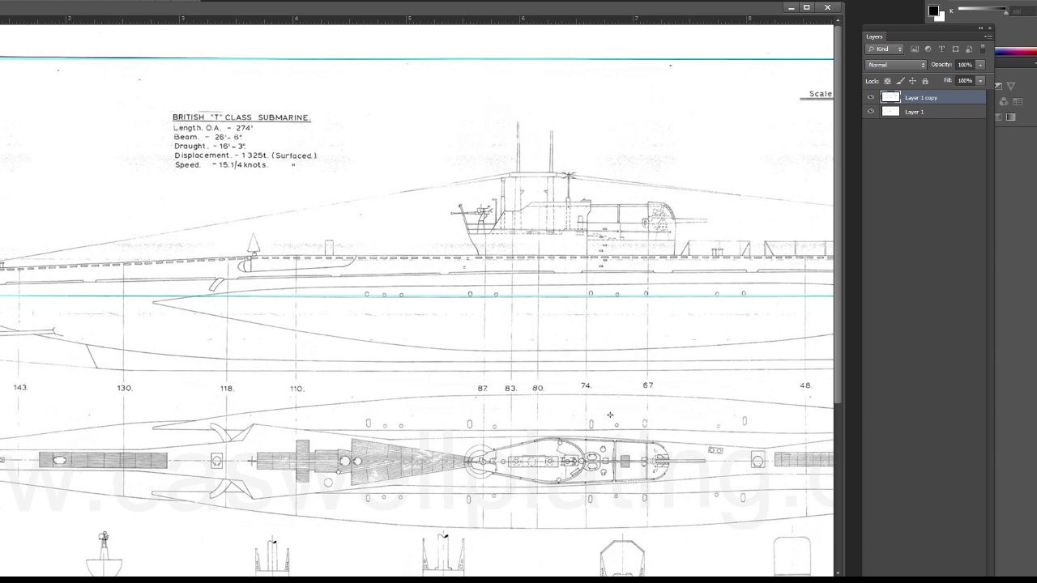
pyautogui.hotkey('ctrl', '-')
pyautogui.hotkey('ctrl', '-')
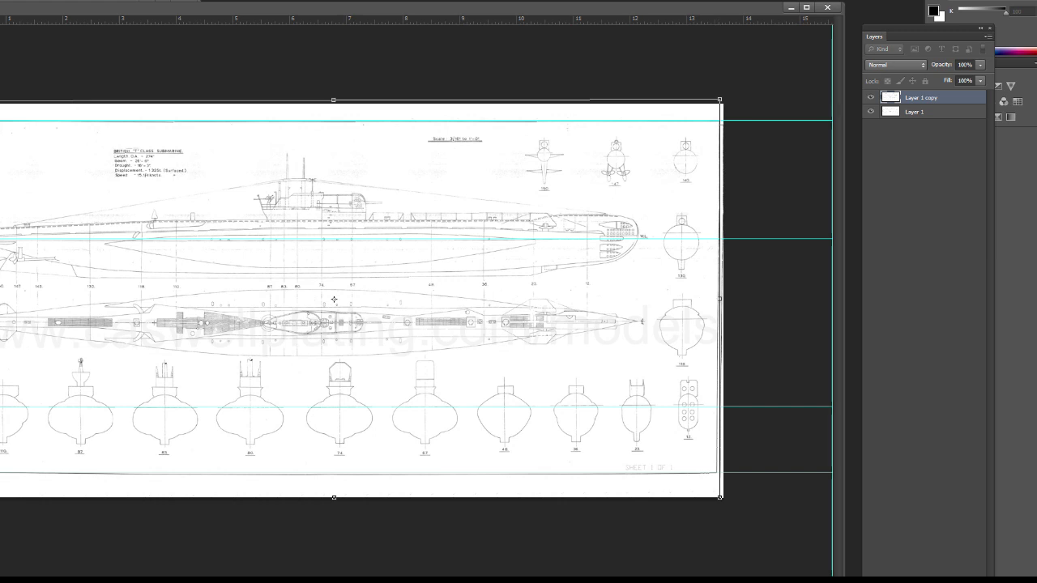
pyautogui.press('Return')
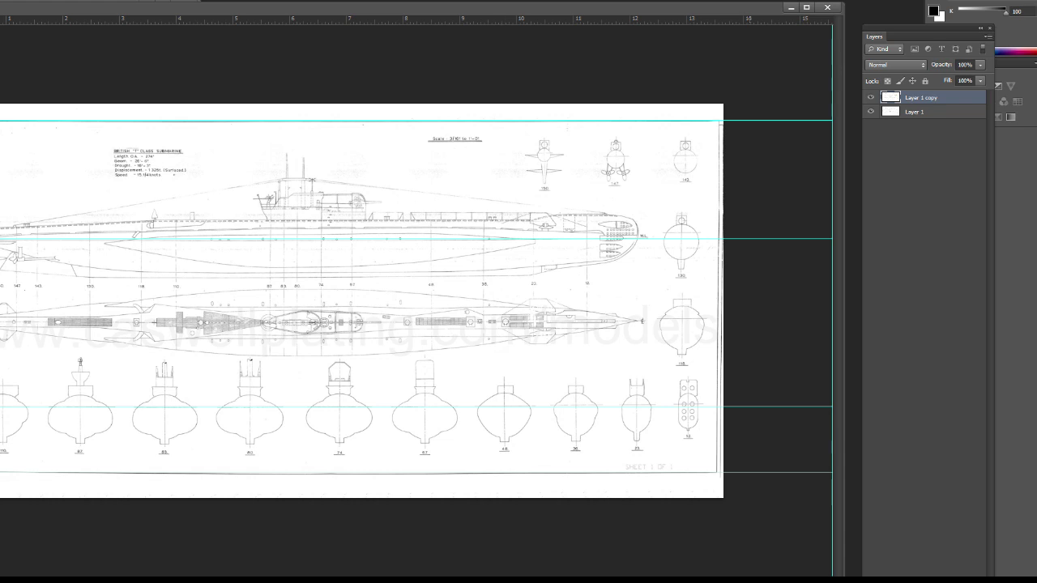
# Check the whole page, then bring up Image Size showing 4096 × 2087 pixels.
pyautogui.hotkey('ctrl', '+')
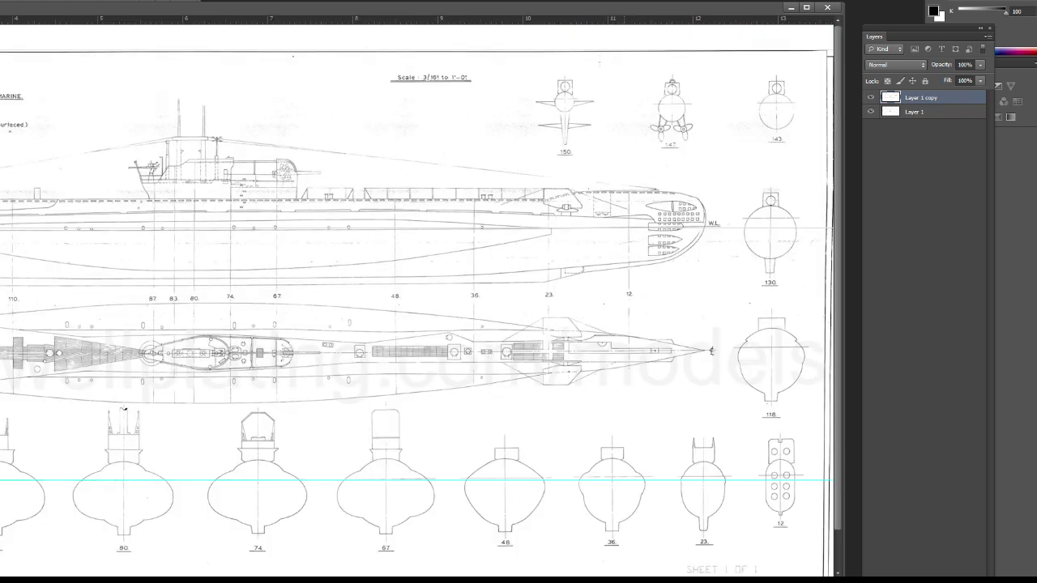
pyautogui.hscroll(-2, 417, 299)
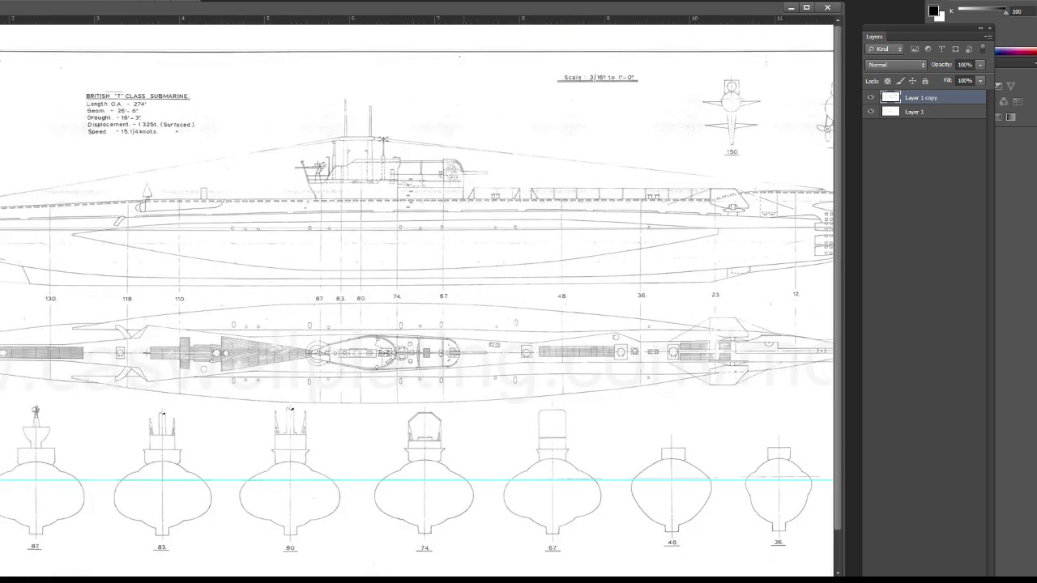
pyautogui.hscroll(2, 417, 299)
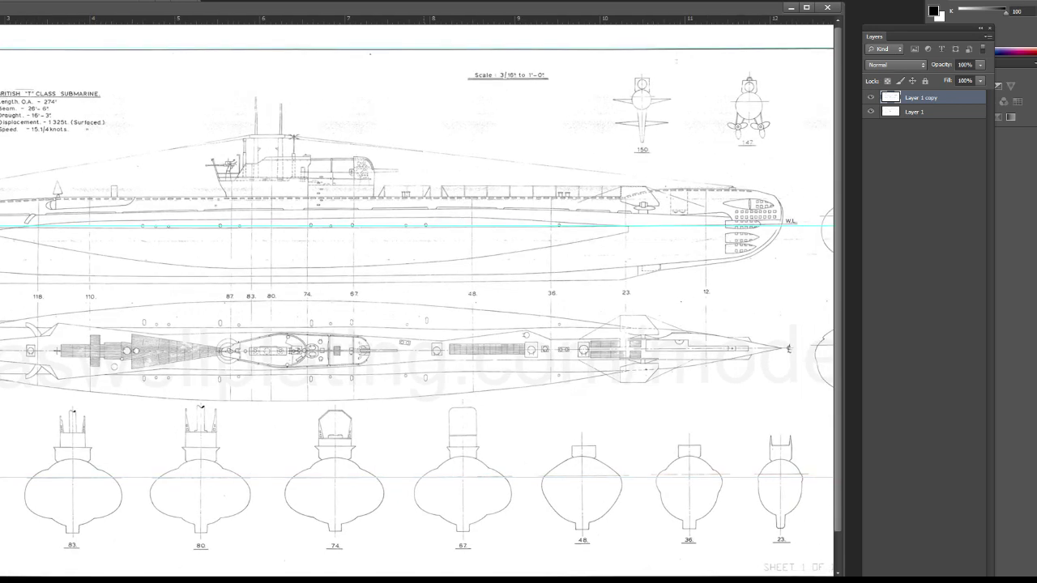
pyautogui.hotkey('ctrl', '-')
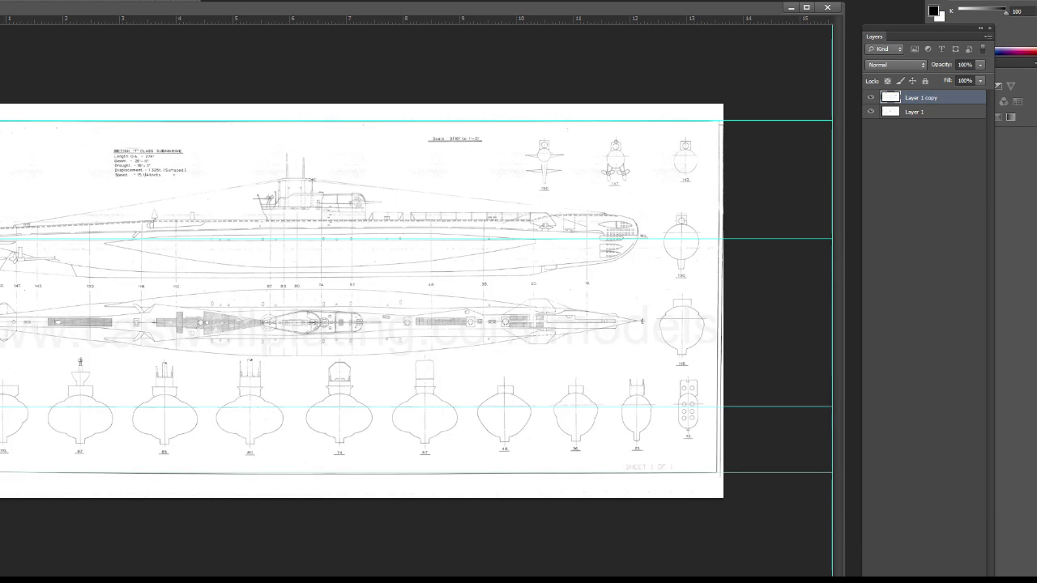
pyautogui.hotkey('ctrl', 'alt', 'i')
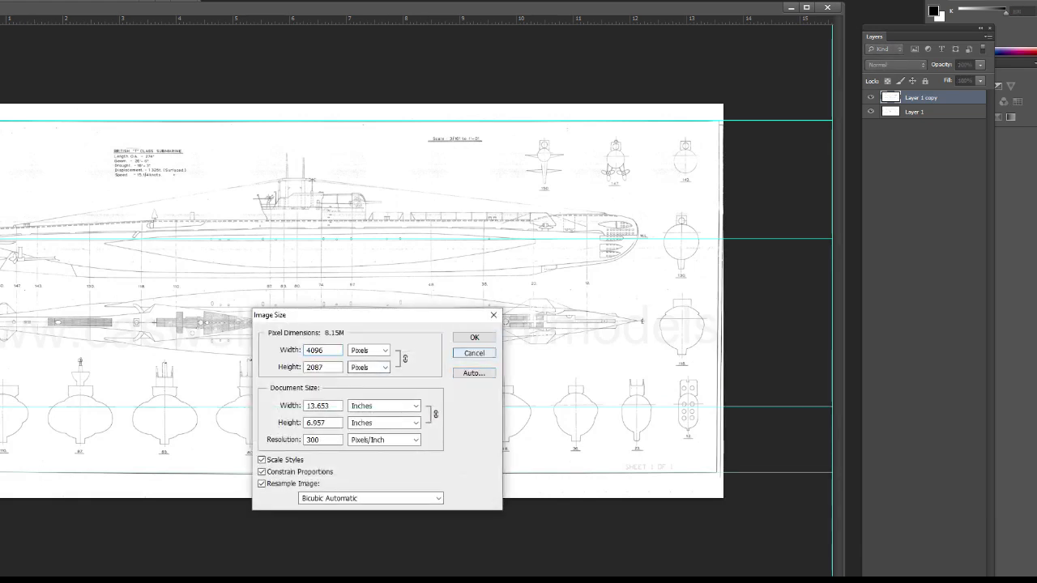
# Cancel Image Size and extend the canvas height to 4096 pixels, anchored bottom centre.
pyautogui.click(474, 337)
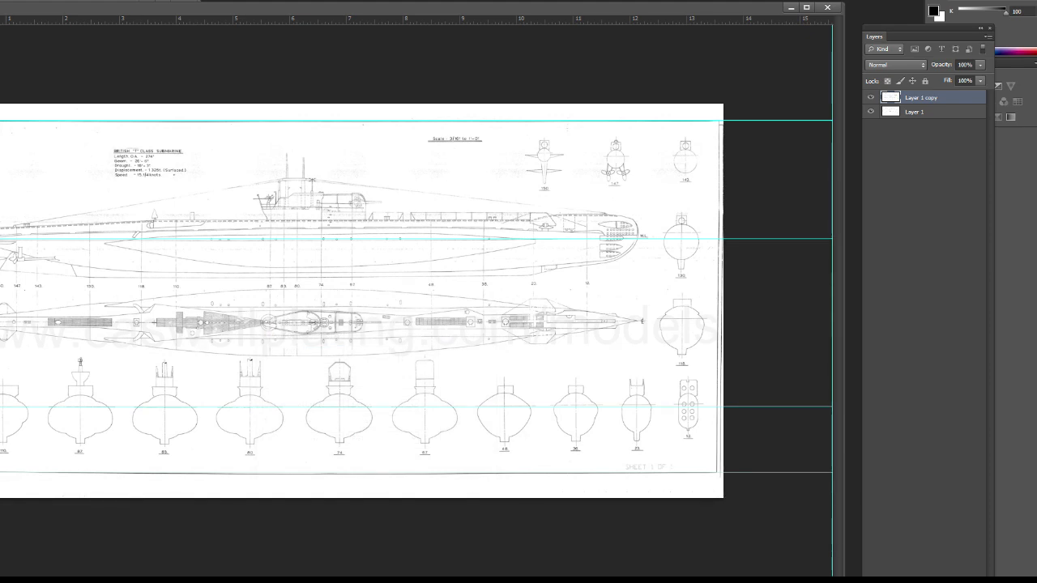
pyautogui.hotkey('ctrl', 'alt', 'c')
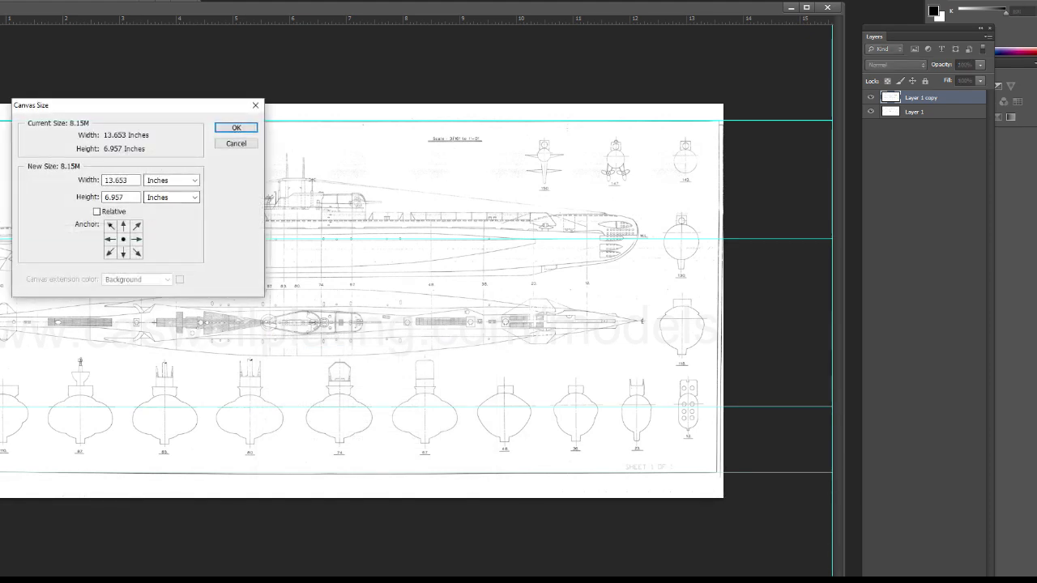
pyautogui.click(170, 180)
pyautogui.click(154, 201)
pyautogui.press('Tab')
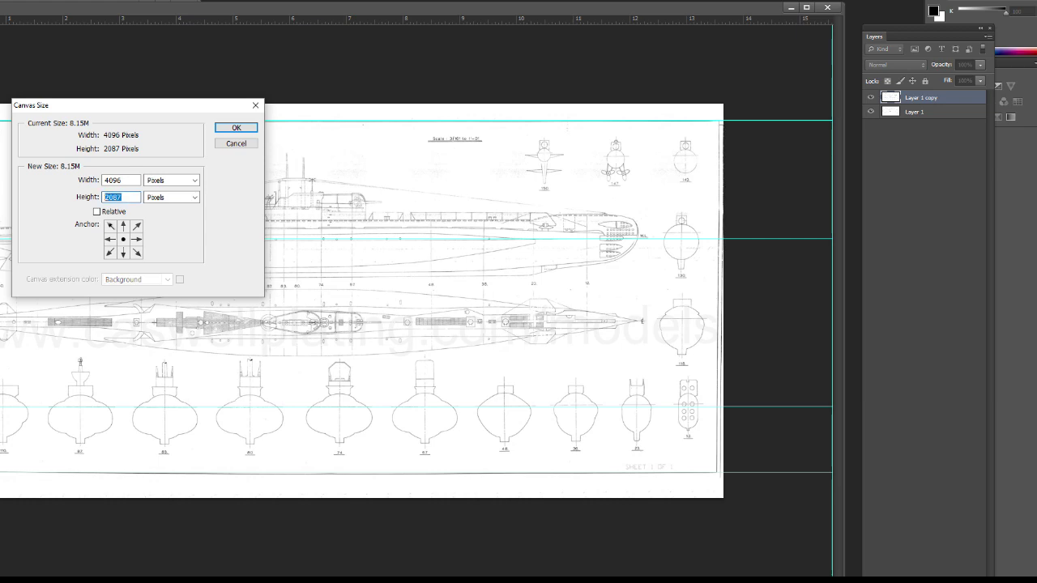
pyautogui.write('4096')
pyautogui.click(123, 252)
pyautogui.click(236, 127)
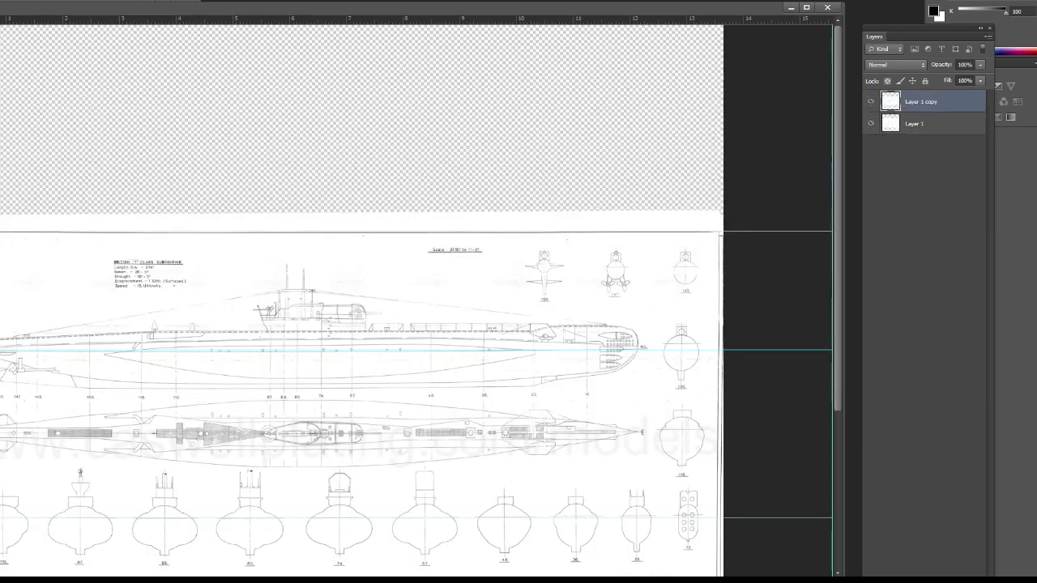
pyautogui.hotkey('ctrl', '-')
pyautogui.hotkey('ctrl', '-')
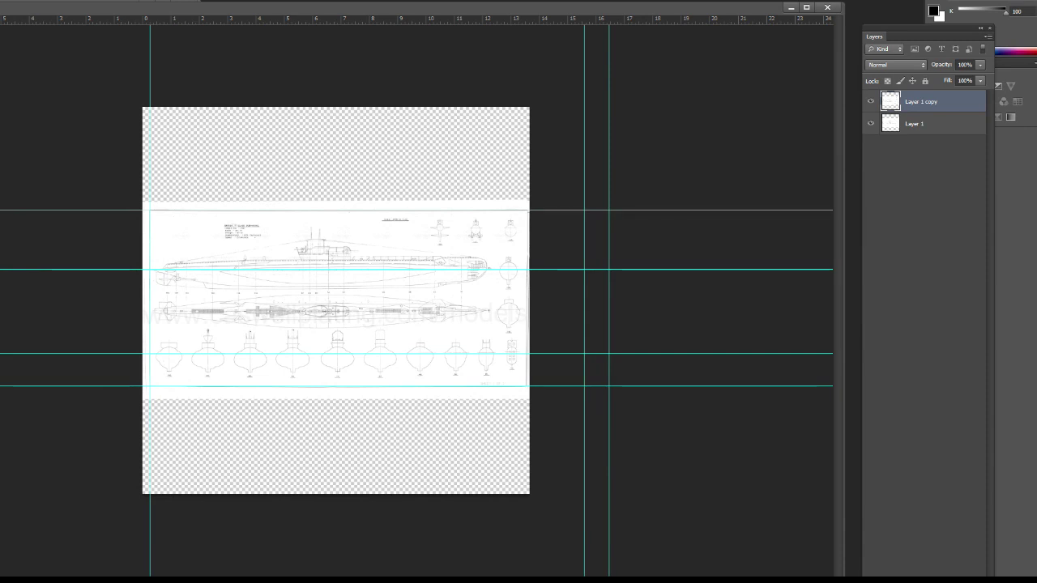
# Add a new white-filled layer beneath the blueprint copy.
pyautogui.press('x')
pyautogui.hotkey('ctrl', 'shift', 'alt', 'n')
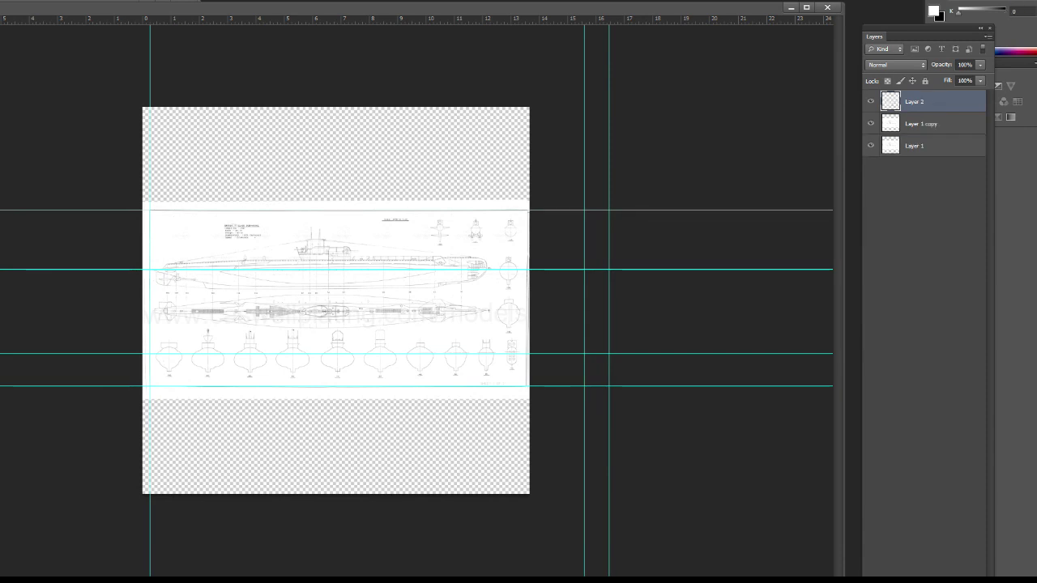
pyautogui.hotkey('alt', 'BackSpace')
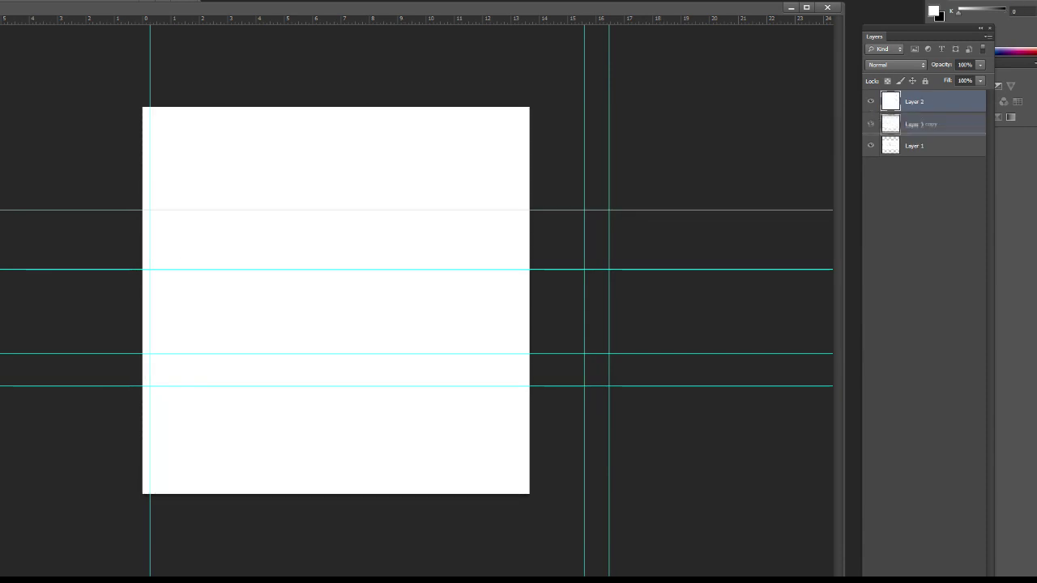
pyautogui.hotkey('ctrl', '[')
pyautogui.hotkey('ctrl', '+')
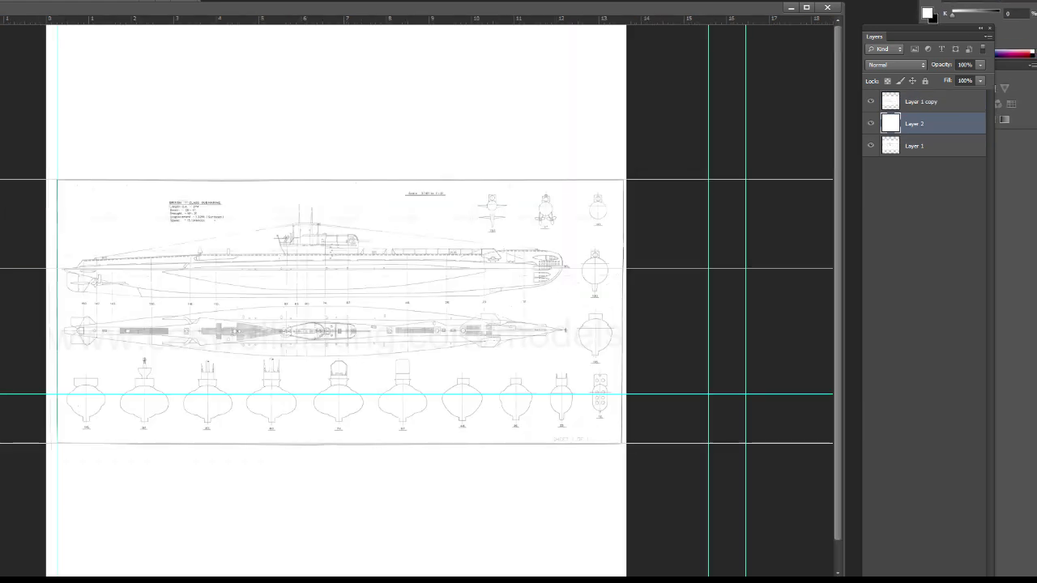
pyautogui.hotkey('ctrl', 'shift', 's')
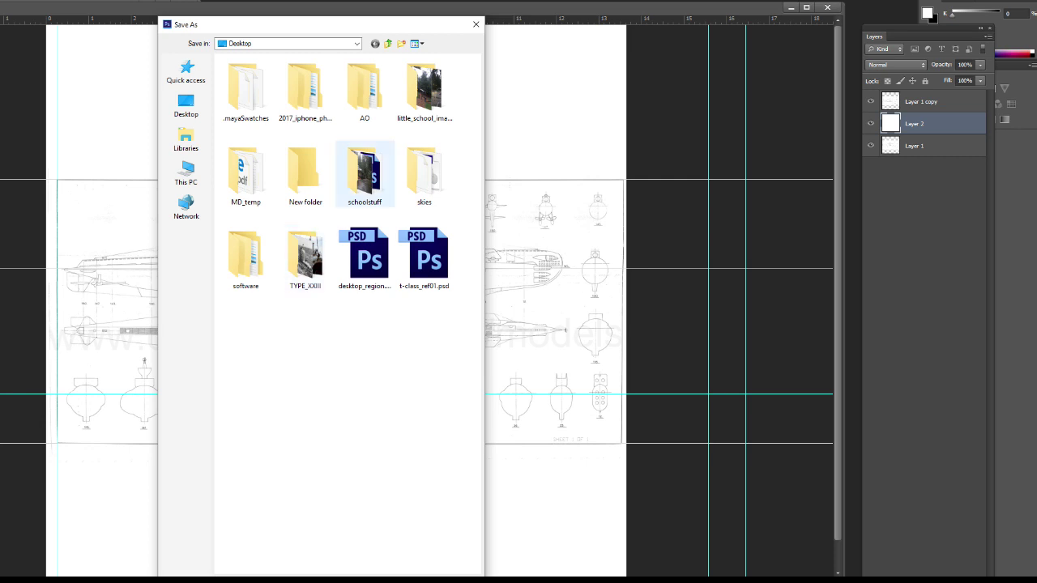
# Dismiss the save dialog and switch back to the Maya scene.
pyautogui.press('Escape')
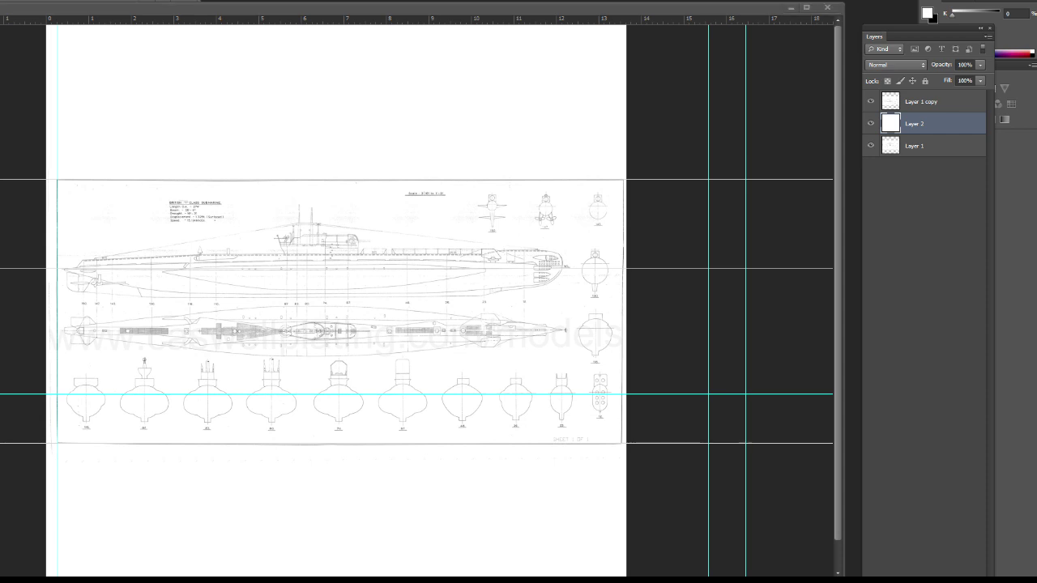
pyautogui.hotkey('alt', 'Tab')
# Create a polygon plane under the submarine and scale it up to about 81.
pyautogui.moveTo(352, 231); pyautogui.dragTo(352, 179, button='right')
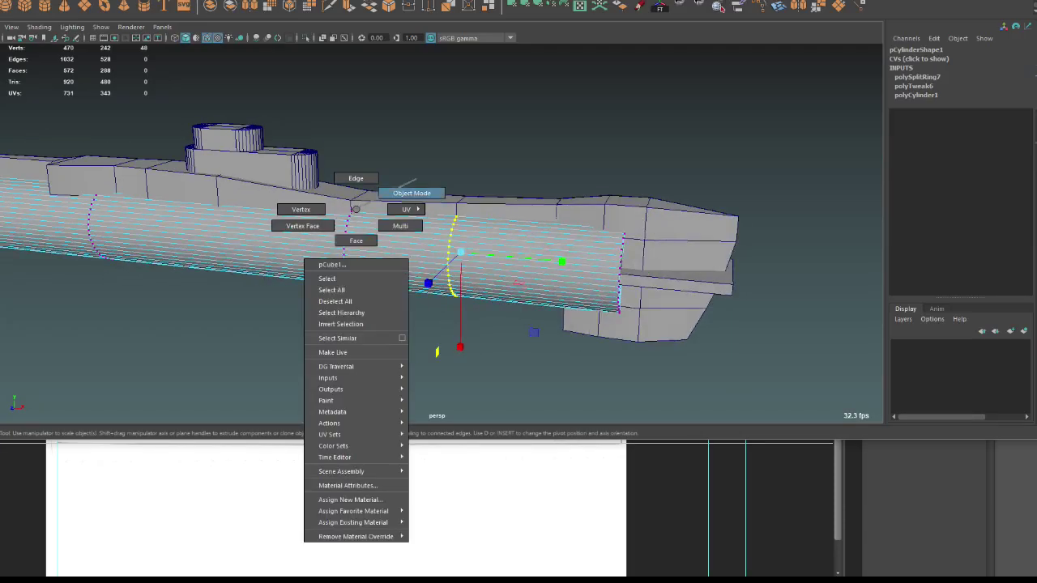
pyautogui.keyDown('alt'); pyautogui.moveTo(438, 243); pyautogui.dragTo(486, 210); pyautogui.keyUp('alt')
pyautogui.click(729, 365)
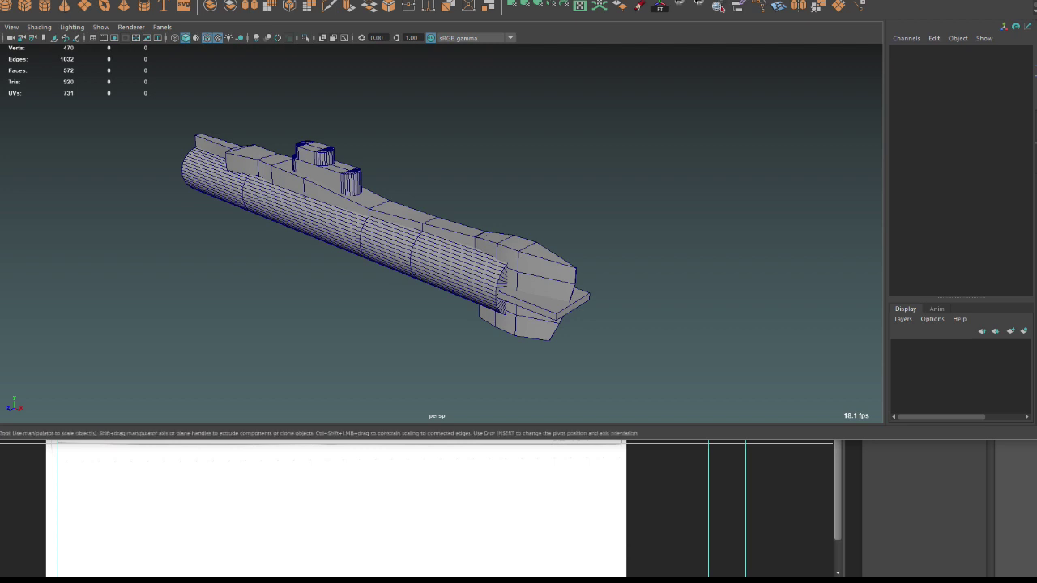
pyautogui.click(85, 6)
pyautogui.press('r')
pyautogui.moveTo(354, 224); pyautogui.dragTo(538, 227)
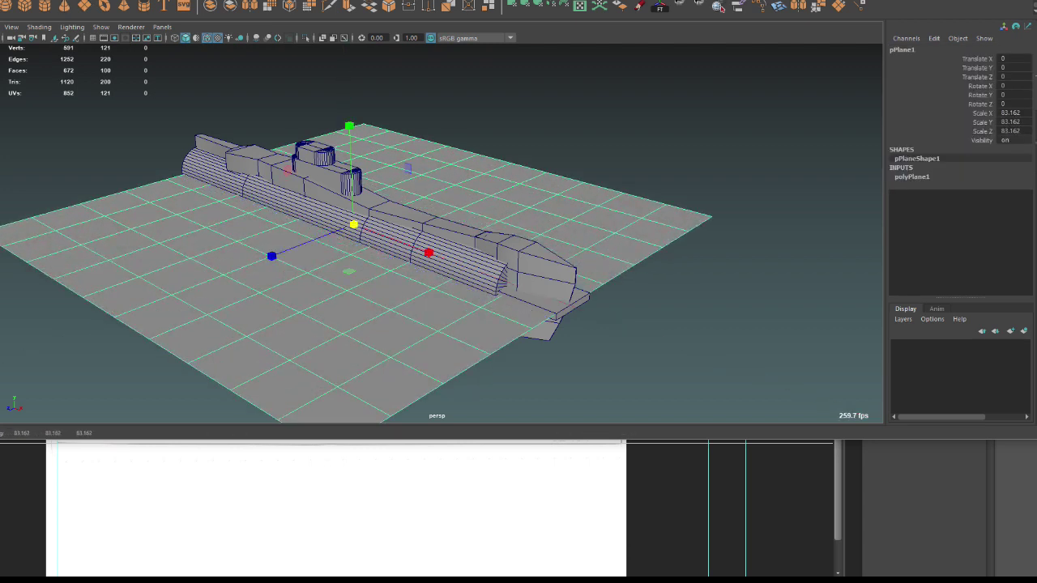
# Scale the plane to about 83 and set its subdivisions to 1 × 1.
pyautogui.click(911, 177)
pyautogui.moveTo(965, 203); pyautogui.dragTo(965, 212)
pyautogui.write('1')
pyautogui.press('Return')
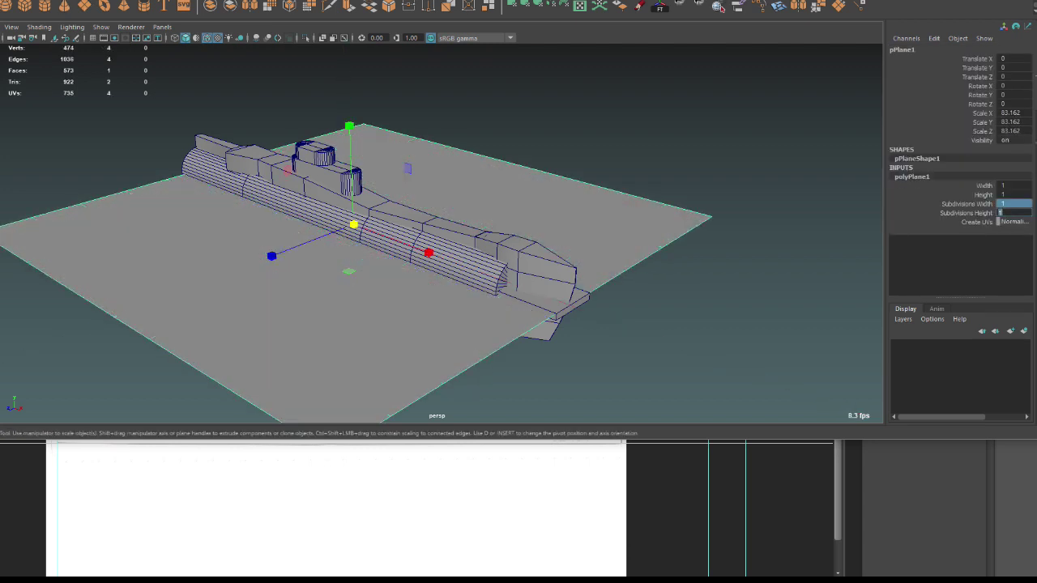
pyautogui.keyDown('alt'); pyautogui.moveTo(438, 243); pyautogui.dragTo(567, 243); pyautogui.keyUp('alt')
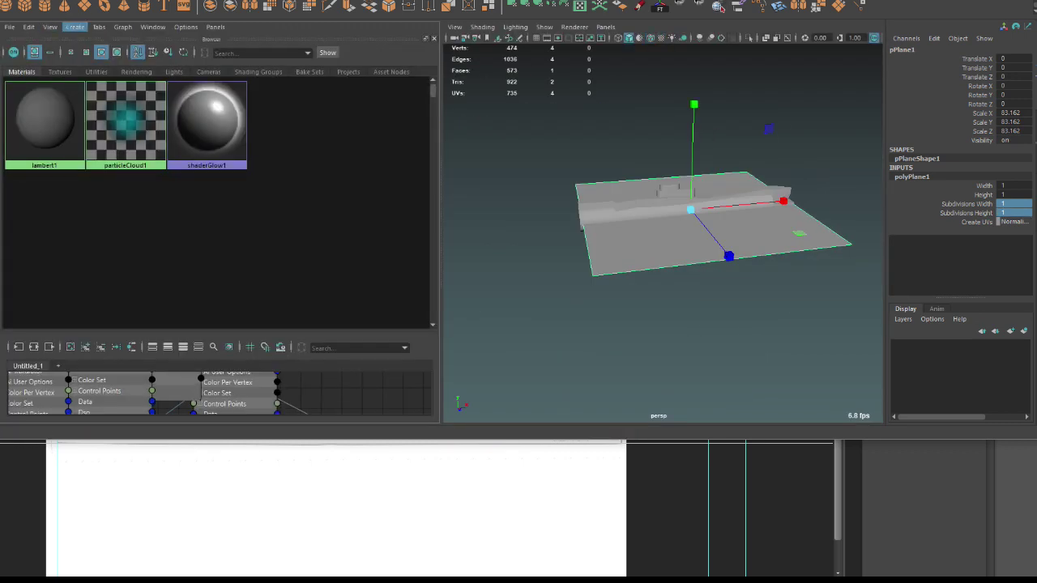
# Create a new Lambert material and map a File texture to its Color.
pyautogui.click(74, 27)
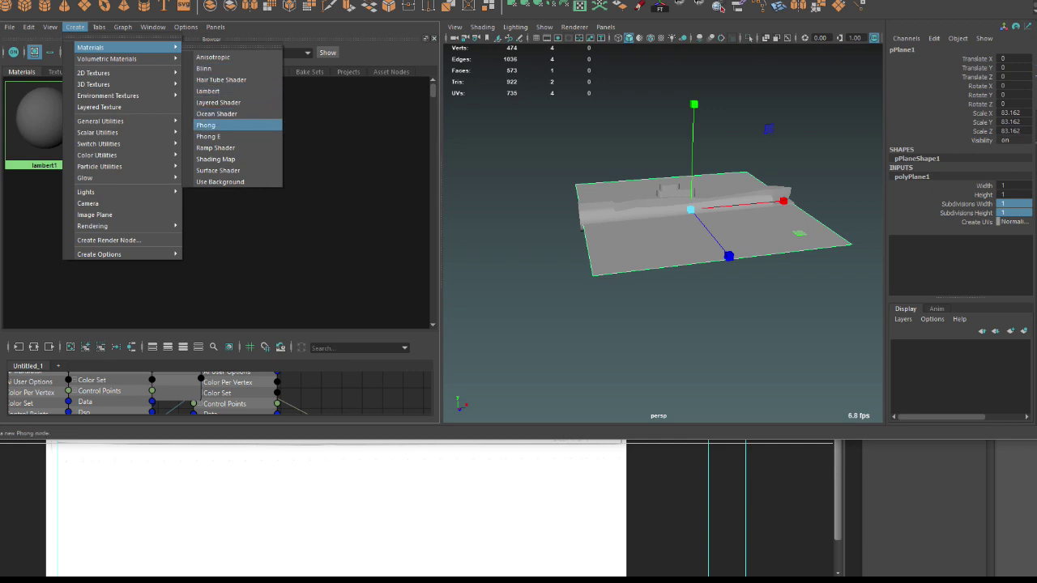
pyautogui.click(207, 91)
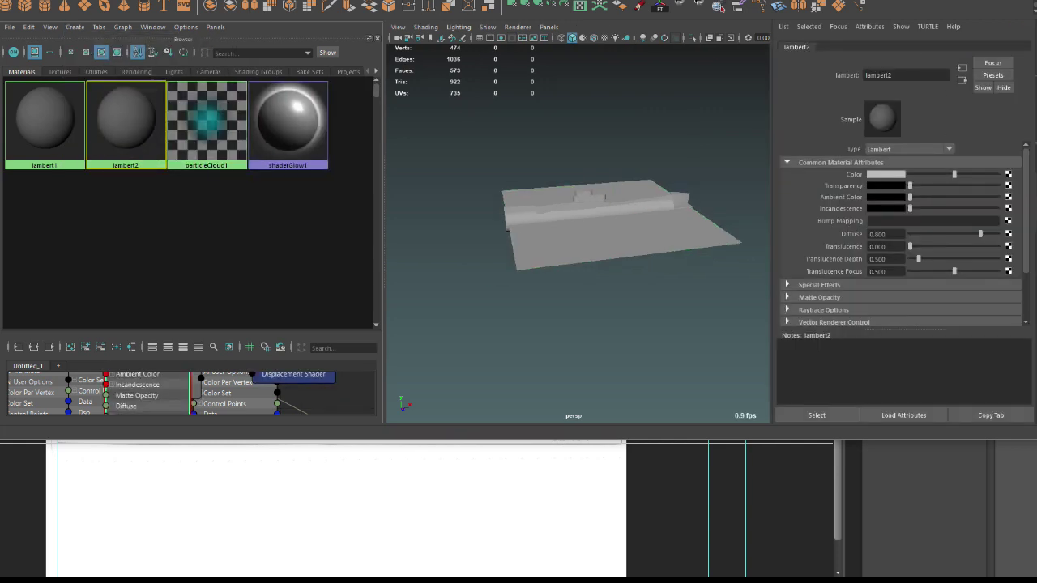
pyautogui.click(1007, 174)
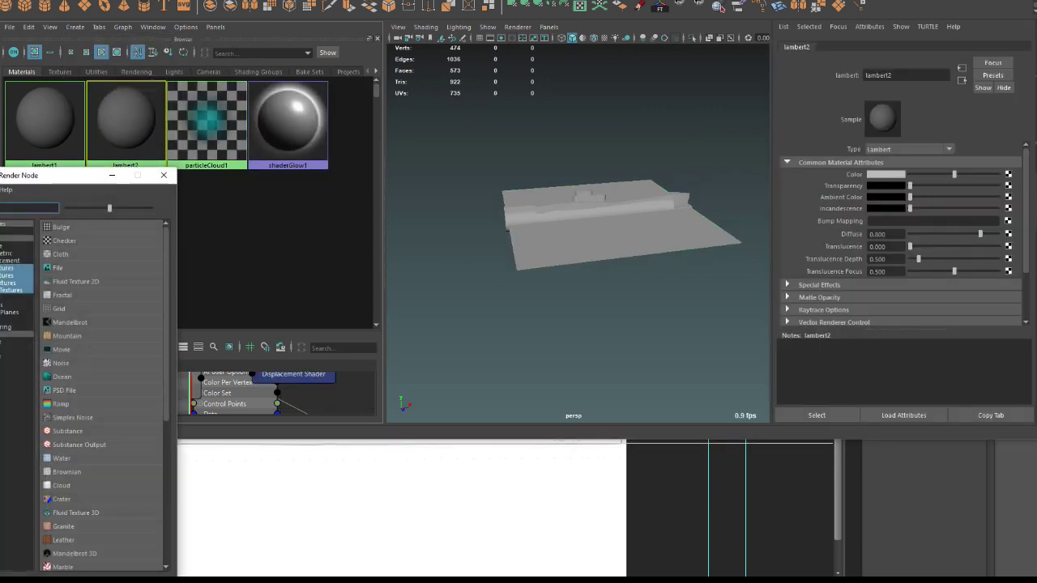
pyautogui.click(57, 268)
# Load the T-class plan image from the Desktop into the file texture.
pyautogui.click(1011, 201)
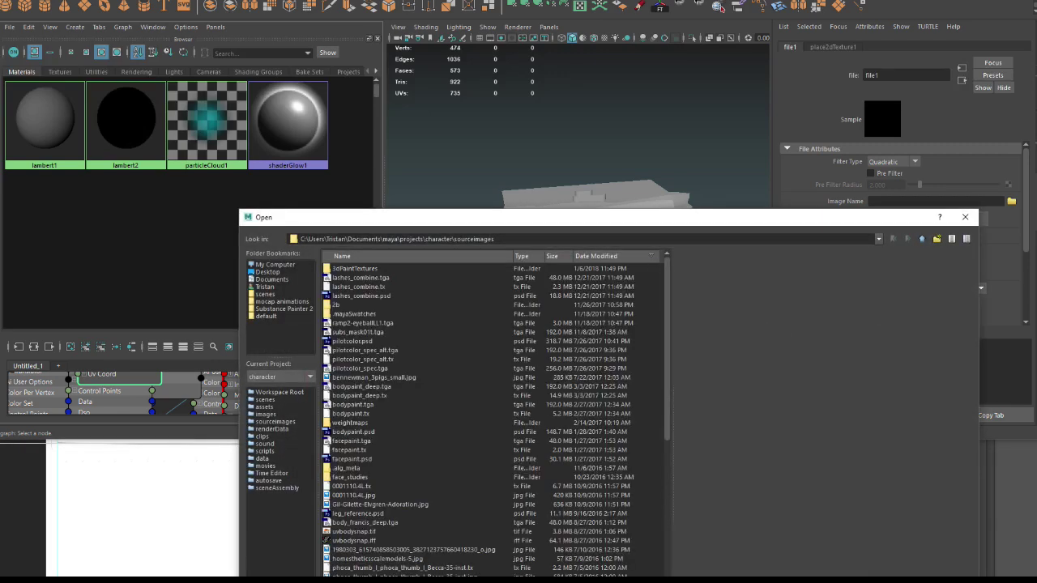
pyautogui.click(267, 272)
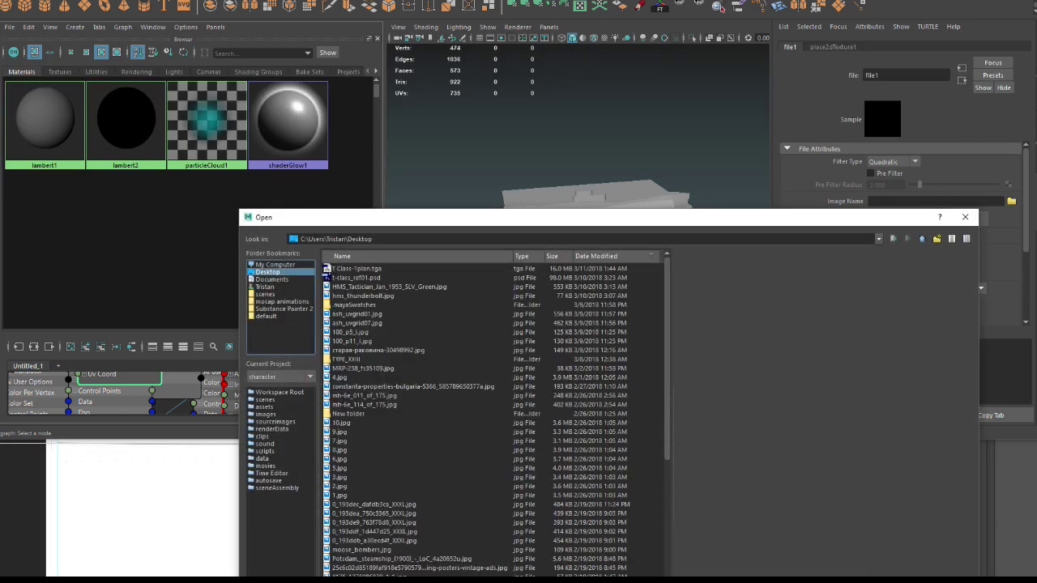
pyautogui.moveTo(339, 224); pyautogui.dragTo(3, 405)
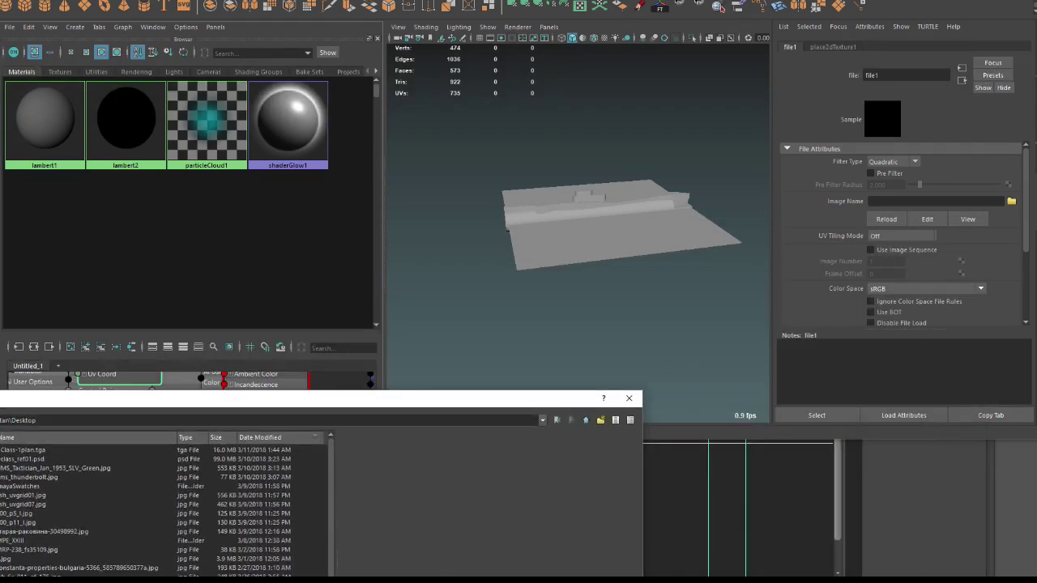
pyautogui.click(23, 449)
pyautogui.moveTo(323, 400); pyautogui.dragTo(24, 251)
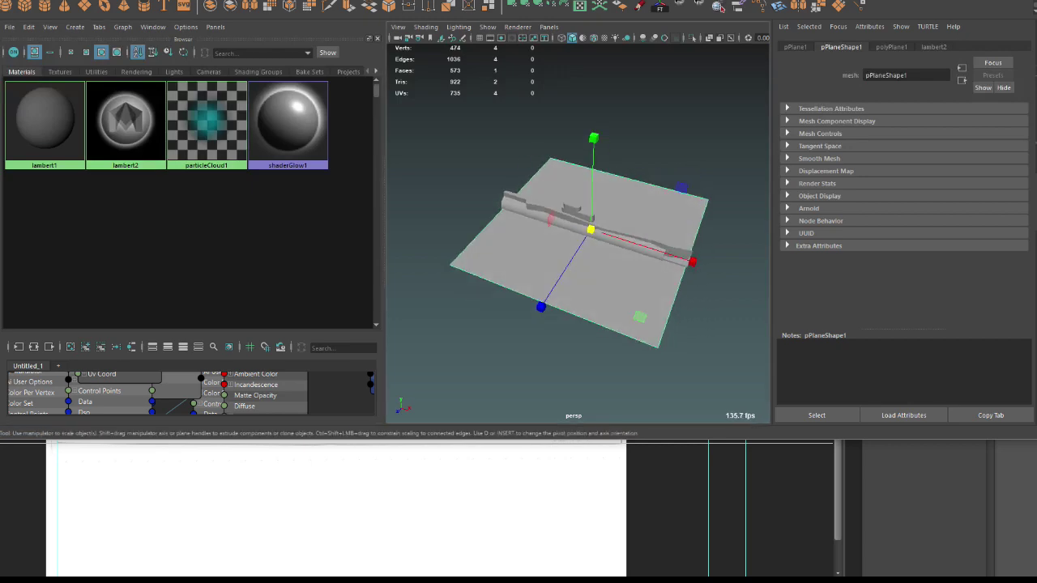
# Show textures in a full top view and check the hull pieces against the blueprint.
pyautogui.press('6')
pyautogui.press('space')
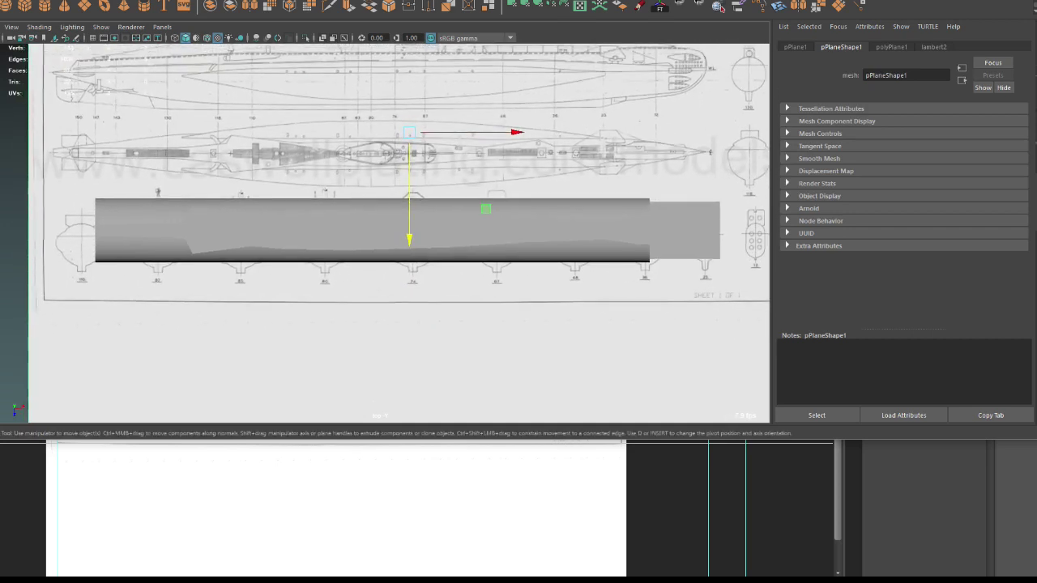
pyautogui.click(684, 230)
pyautogui.moveTo(409, 337); pyautogui.dragTo(409, 336)
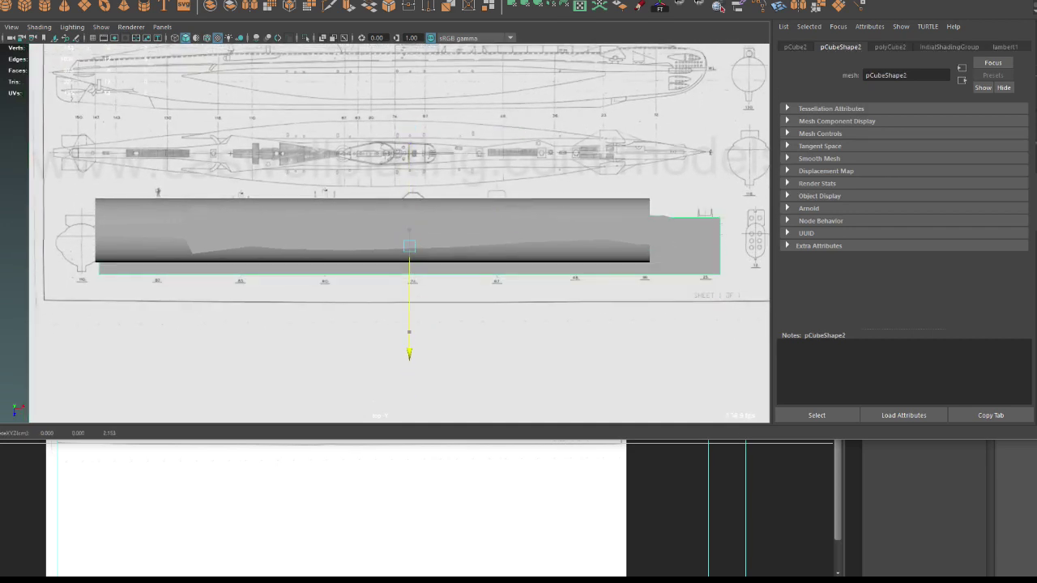
pyautogui.click(97, 235)
pyautogui.moveTo(97, 235); pyautogui.dragTo(122, 268, button='right')
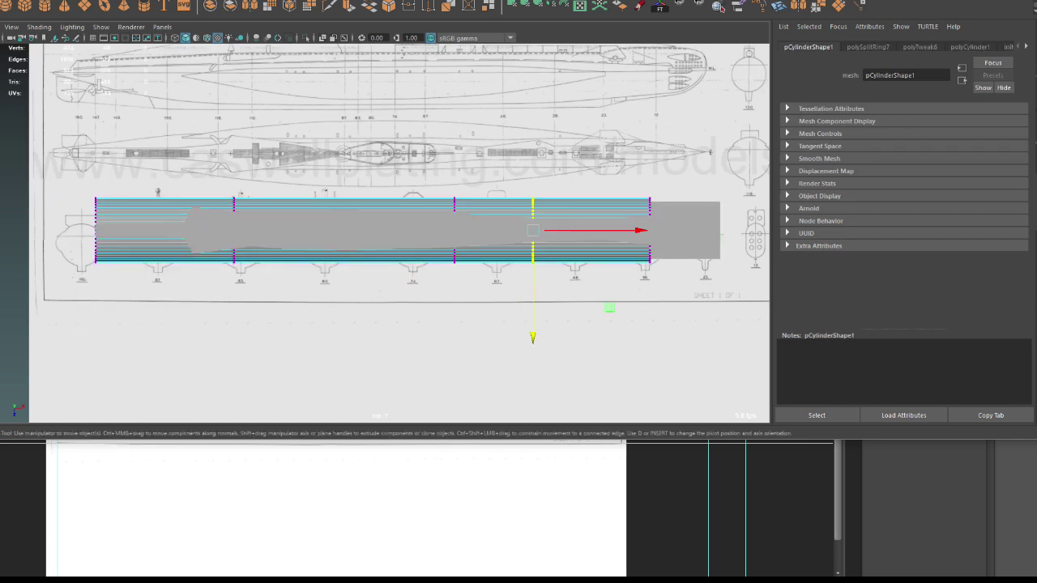
pyautogui.doubleClick(121, 230)
pyautogui.hotkey('ctrl', 'z')
pyautogui.hotkey('ctrl', 'z')
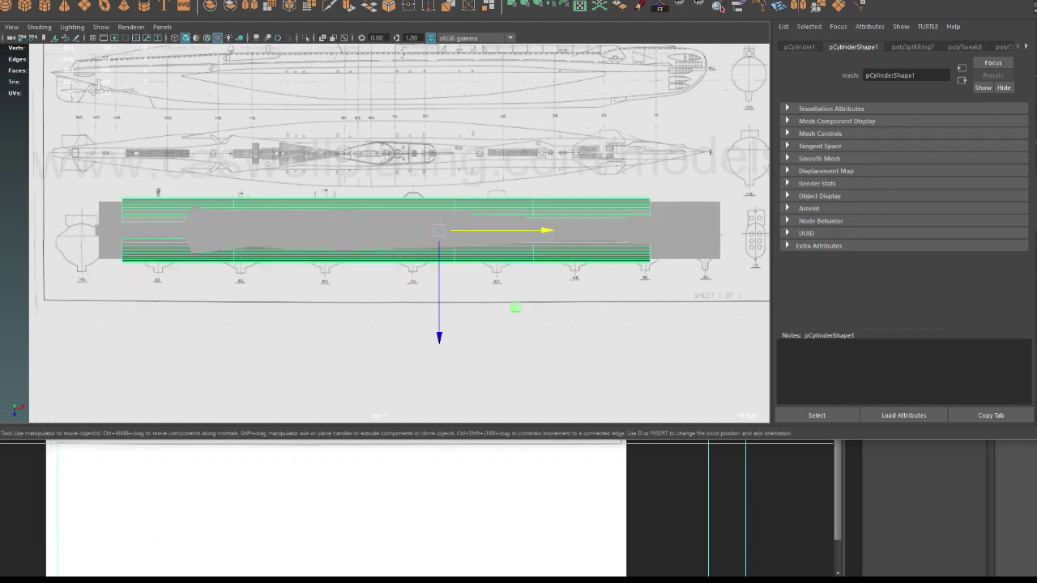
pyautogui.hotkey('ctrl', 'z')
pyautogui.hotkey('ctrl', 'z')
# Move the blueprint plane's pivot to the hull's end on the submarine's centreline.
pyautogui.click(479, 334)
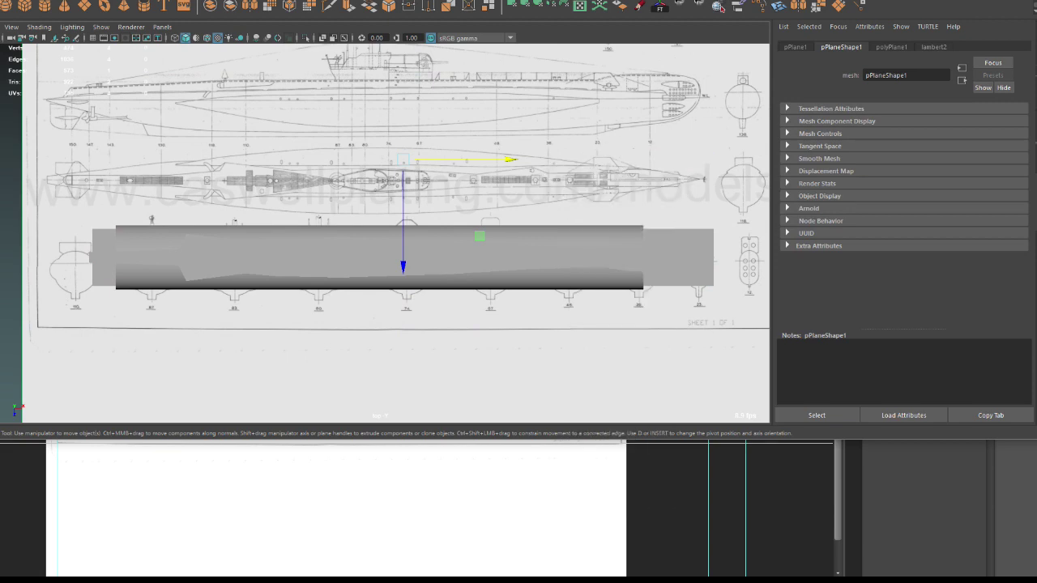
pyautogui.moveTo(403, 162)
pyautogui.mouseDown()
pyautogui.moveTo(713, 229)
pyautogui.moveTo(643, 227)
pyautogui.mouseUp()
pyautogui.press('d')
pyautogui.press('d')
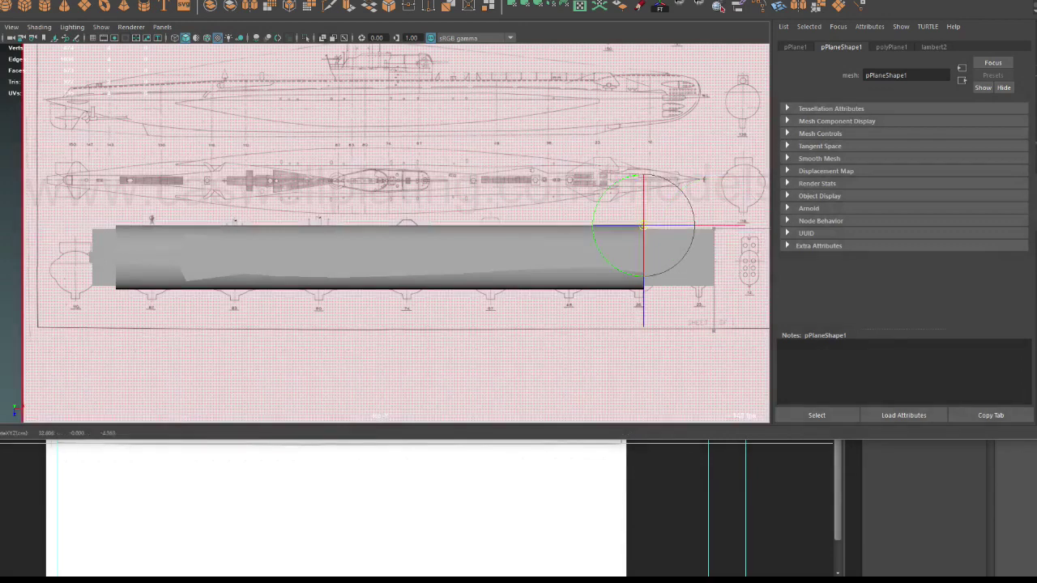
pyautogui.press('d')
pyautogui.keyDown('alt'); pyautogui.moveTo(405, 243); pyautogui.dragTo(311, 272, button='middle'); pyautogui.keyUp('alt')
pyautogui.rightClick(571, 186)
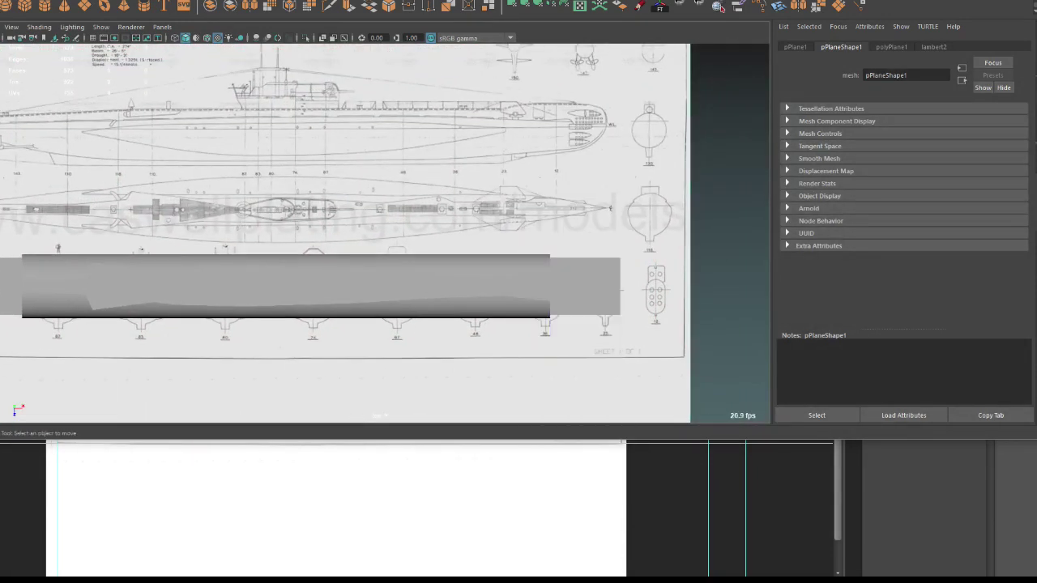
pyautogui.press('d')
pyautogui.moveTo(550, 256)
pyautogui.mouseDown()
pyautogui.moveTo(620, 257)
pyautogui.moveTo(607, 208)
pyautogui.mouseUp()
pyautogui.press('d')
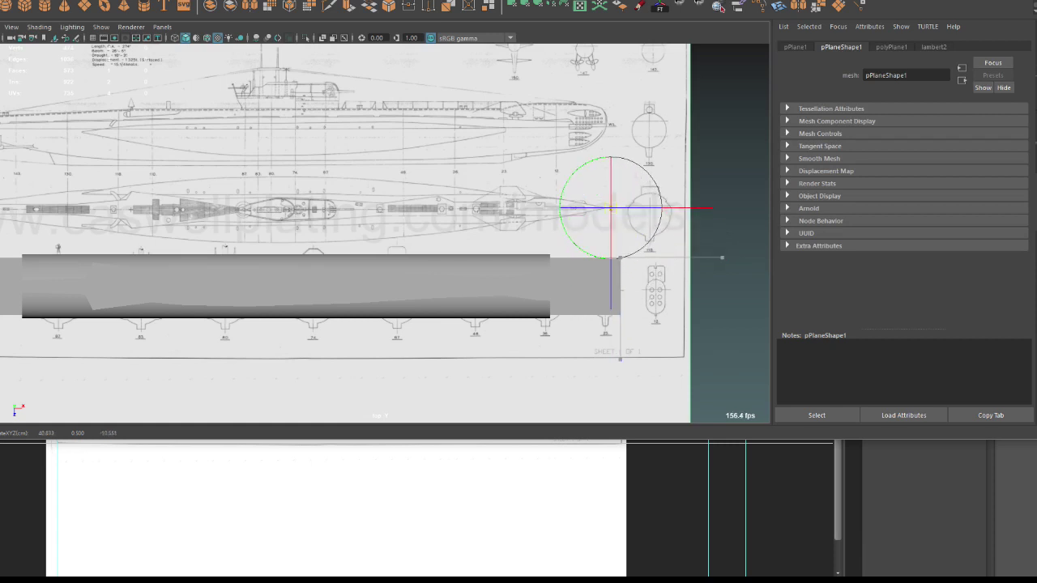
pyautogui.press('w')
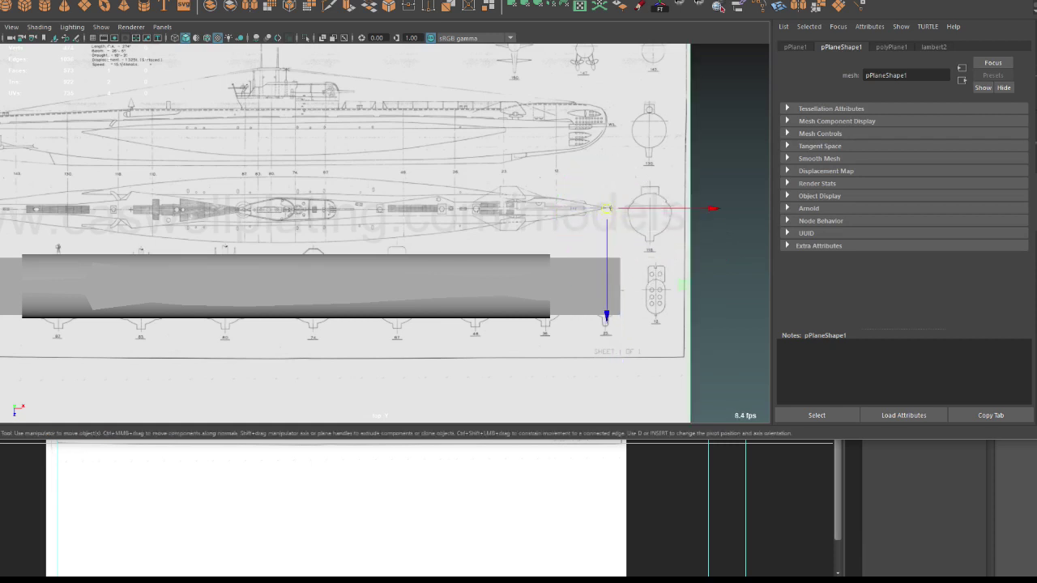
# Scale the blueprint plane to about 90.254 and raise it to line up with the hull.
pyautogui.scroll(2, 344, 235)
pyautogui.scroll(1, 345, 235)
pyautogui.press('r')
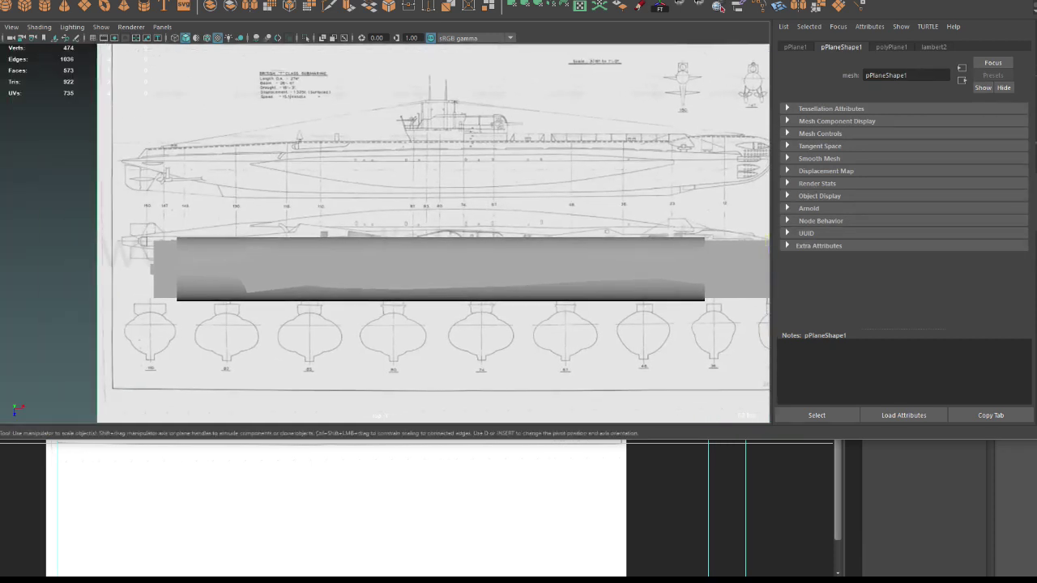
pyautogui.scroll(-3, 686, 300)
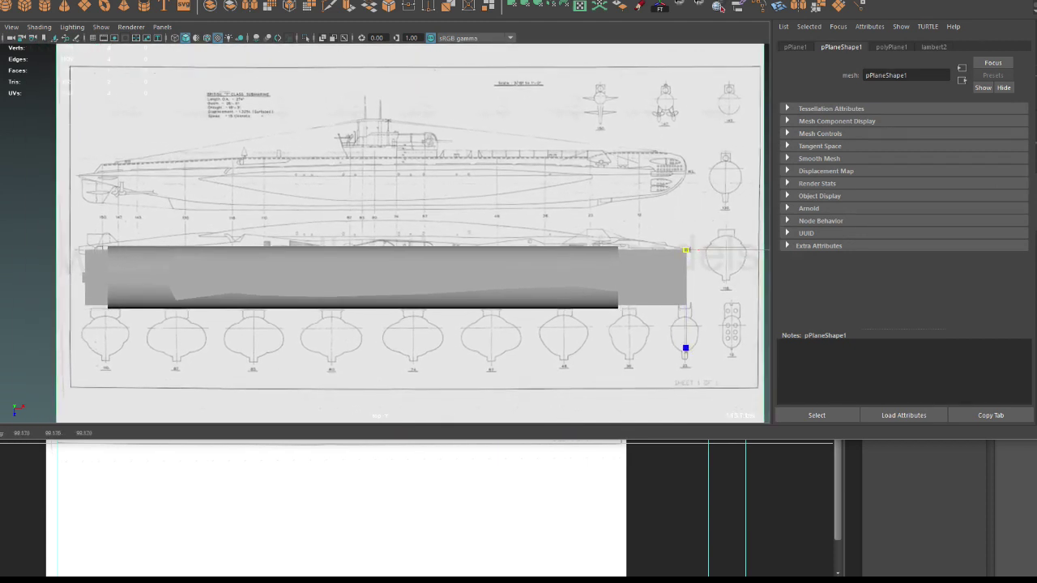
pyautogui.press('w')
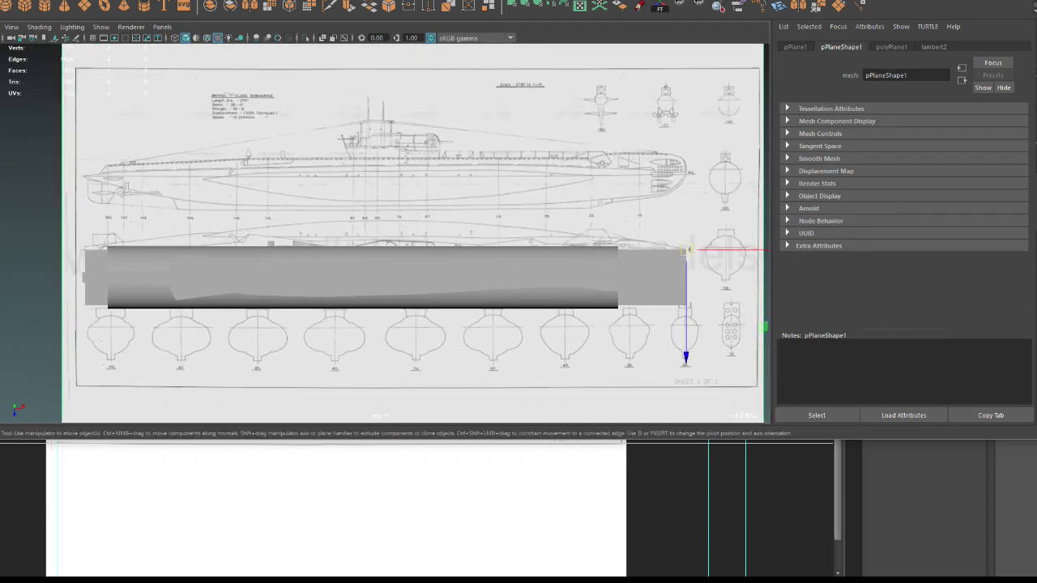
pyautogui.moveTo(685, 355); pyautogui.dragTo(685, 306)
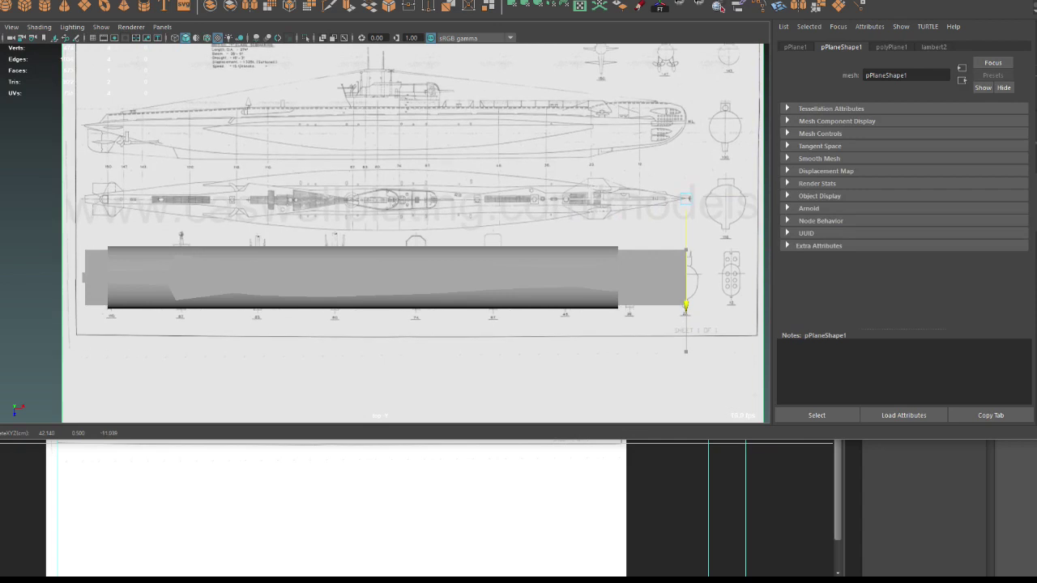
# Turn on the grid and lower the blueprint to align with the hull.
pyautogui.click(101, 27)
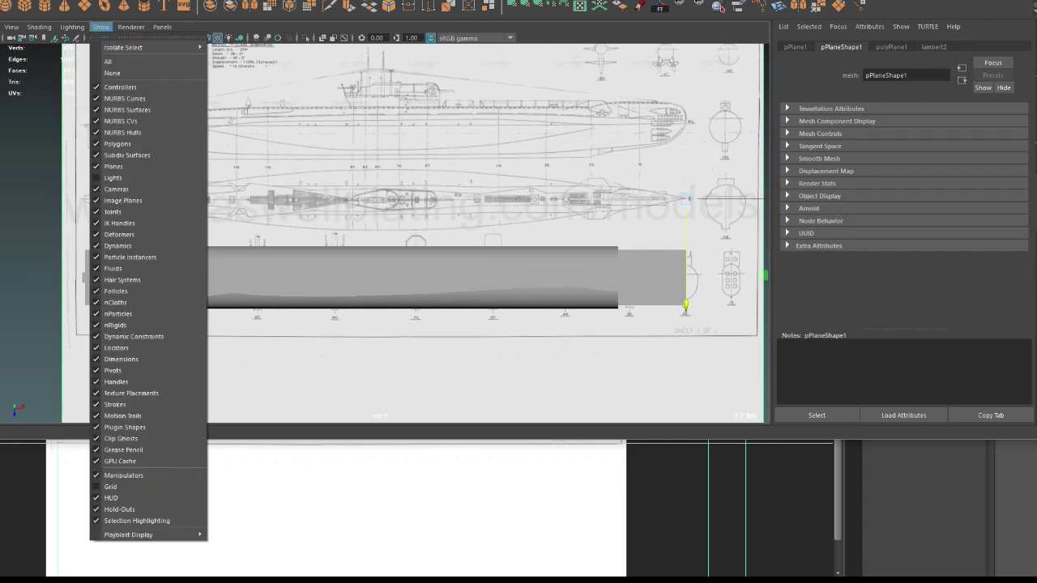
pyautogui.click(110, 486)
pyautogui.keyDown('alt'); pyautogui.moveTo(405, 243); pyautogui.dragTo(336, 227, button='middle'); pyautogui.keyUp('alt')
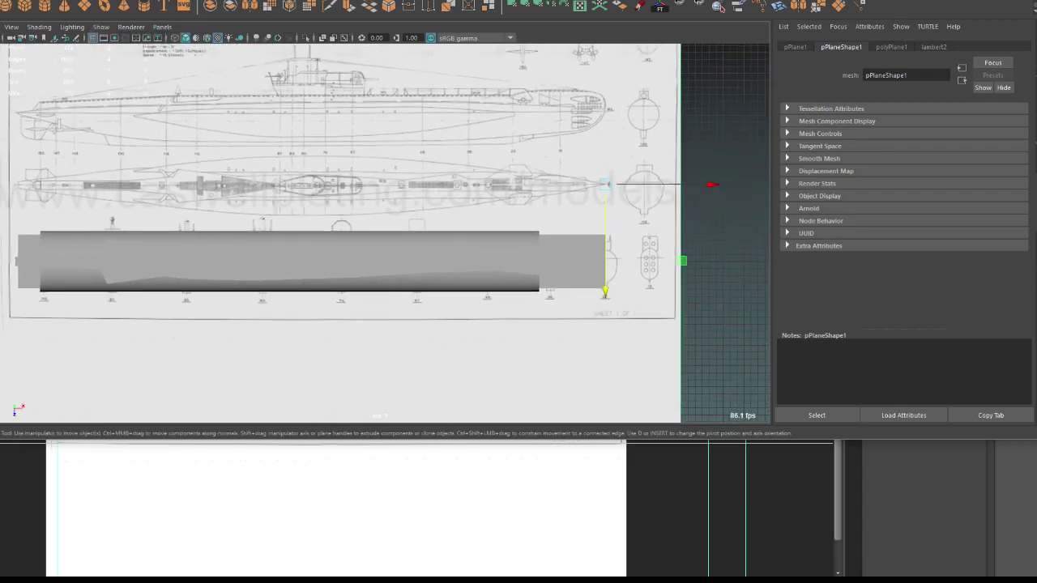
pyautogui.moveTo(604, 267); pyautogui.dragTo(605, 346)
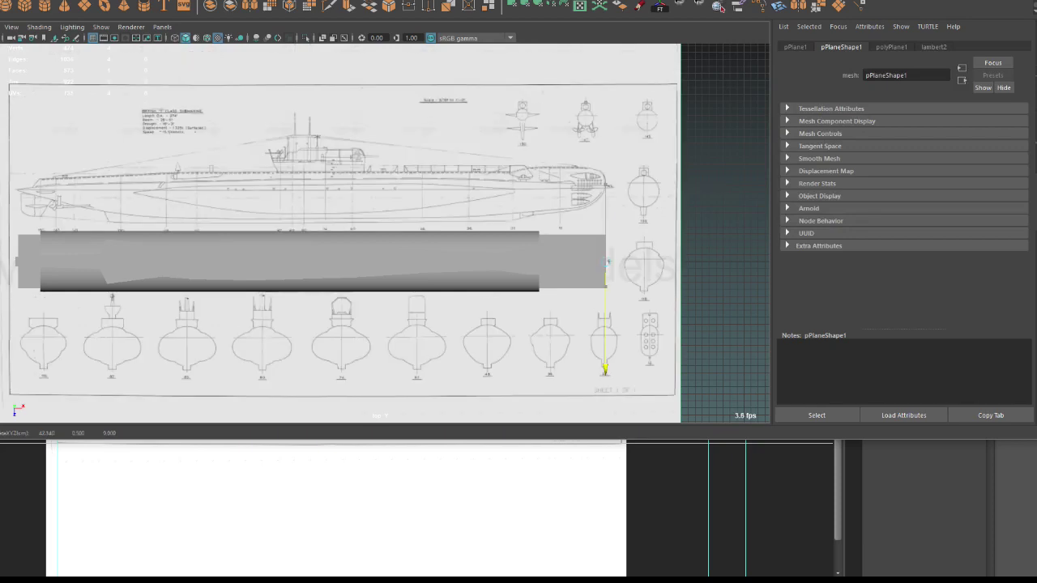
# Return to the perspective view and show the plane's channel values.
pyautogui.press('space')
pyautogui.moveTo(648, 254); pyautogui.dragTo(648, 203)
pyautogui.moveTo(486, 243)
pyautogui.keyDown('alt'); pyautogui.mouseDown()
pyautogui.moveTo(405, 227)
pyautogui.moveTo(340, 243)
pyautogui.moveTo(389, 234)
pyautogui.moveTo(381, 203)
pyautogui.mouseUp(); pyautogui.keyUp('alt')
pyautogui.hotkey('ctrl', 'a')
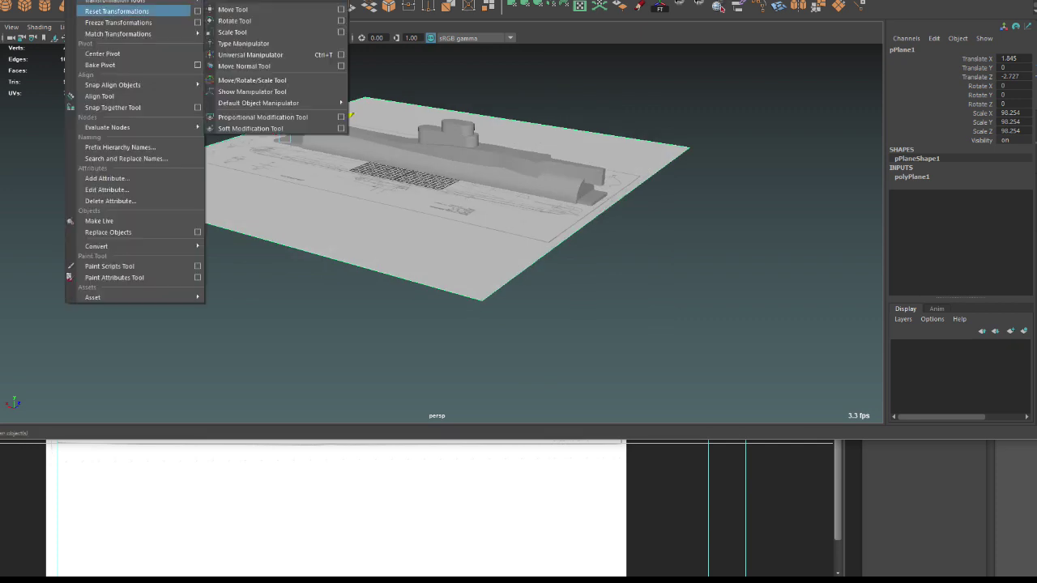
# Freeze the plane's scale back to 1 and move the duplicate plane below the original.
pyautogui.click(202, 25)
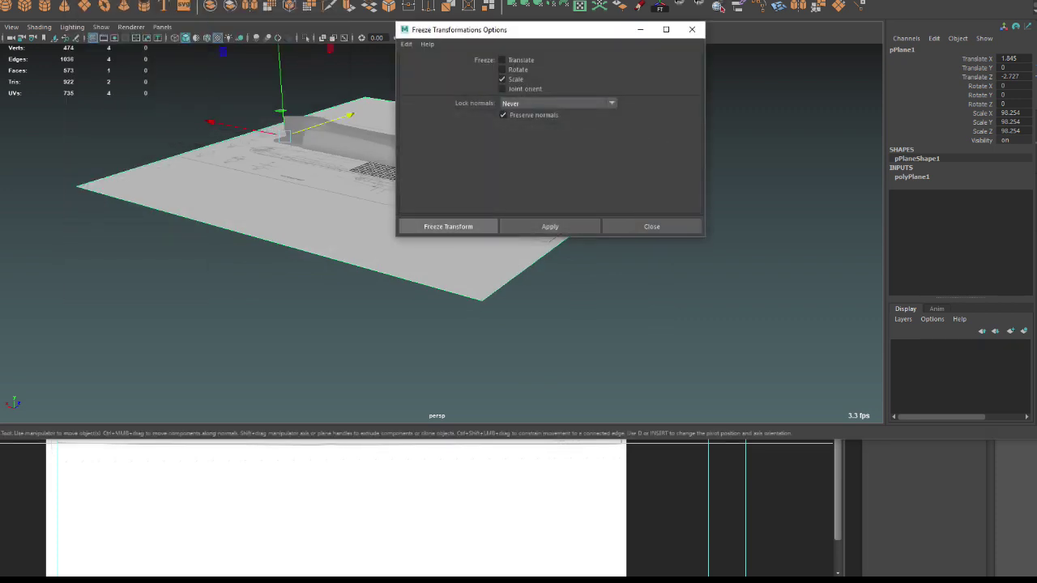
pyautogui.click(449, 226)
pyautogui.keyDown('alt'); pyautogui.moveTo(454, 243); pyautogui.dragTo(340, 235); pyautogui.keyUp('alt')
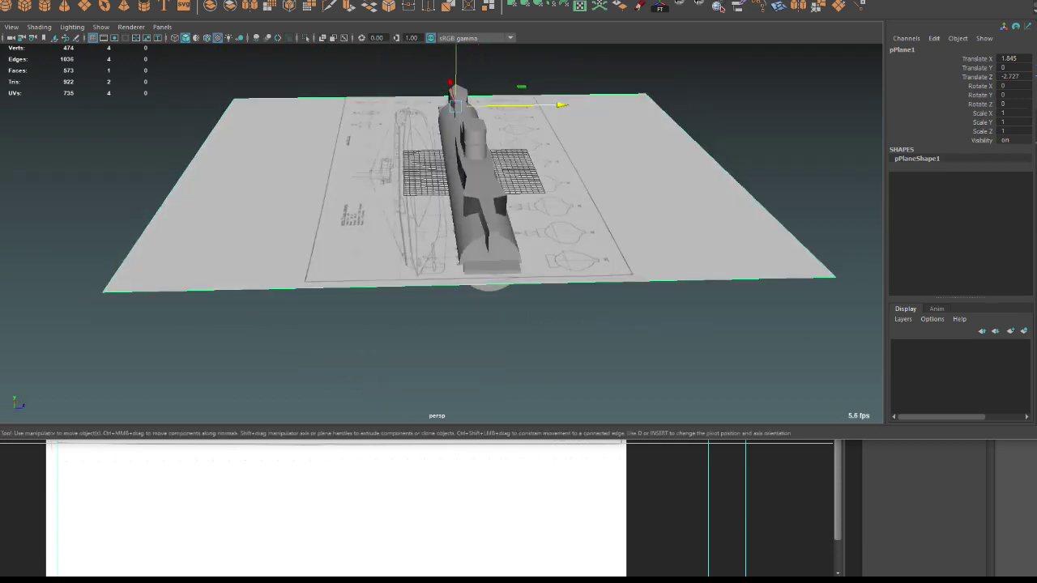
pyautogui.keyDown('shift'); pyautogui.moveTo(455, 77); pyautogui.dragTo(455, 300); pyautogui.keyUp('shift')
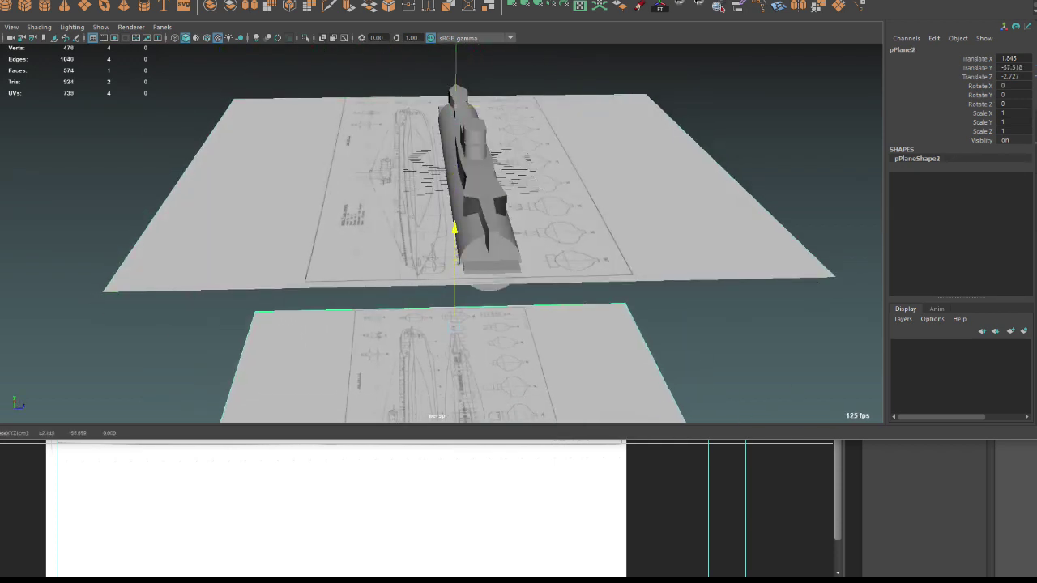
# Select the original upper blueprint plane and leave sculpting mode on it.
pyautogui.click(648, 203)
pyautogui.scroll(3, 441, 235)
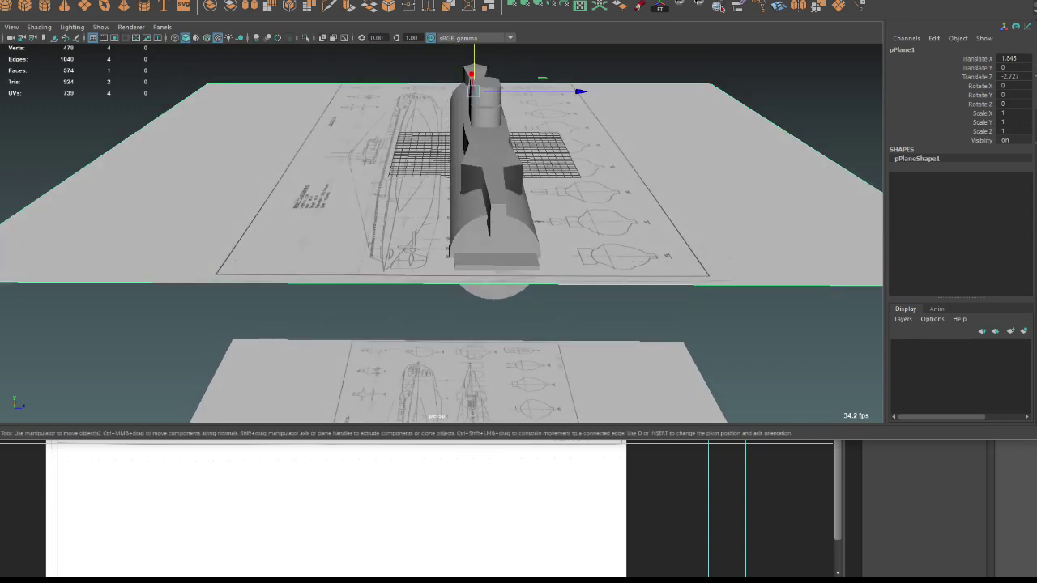
pyautogui.moveTo(391, 189); pyautogui.dragTo(397, 164, button='right')
pyautogui.rightClick(391, 189)
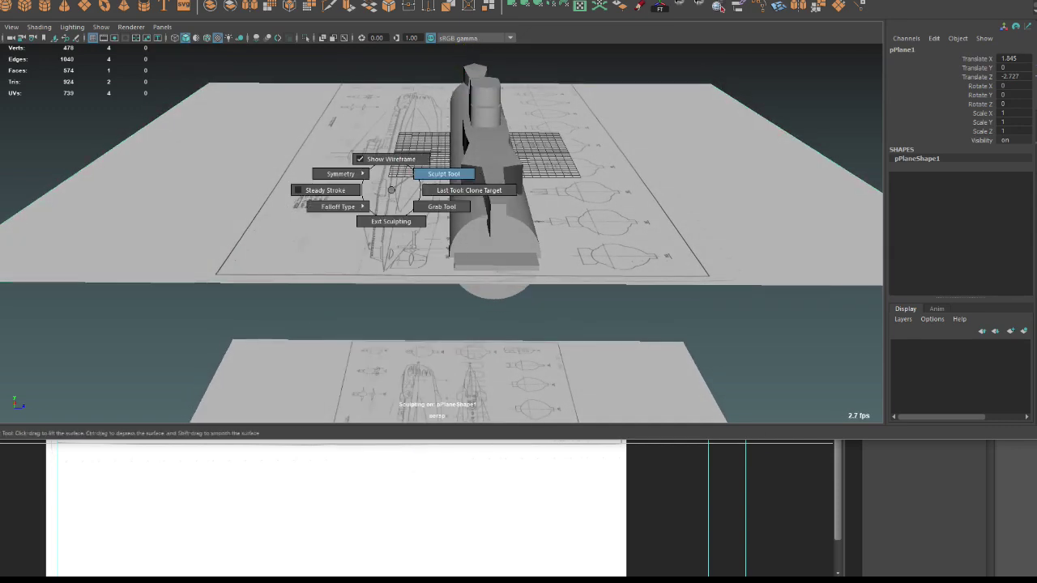
pyautogui.click(391, 221)
# Cut an edge loop across the upper plane, undoing the extra second loop.
pyautogui.keyDown('shift'); pyautogui.rightClick(357, 199); pyautogui.keyUp('shift')
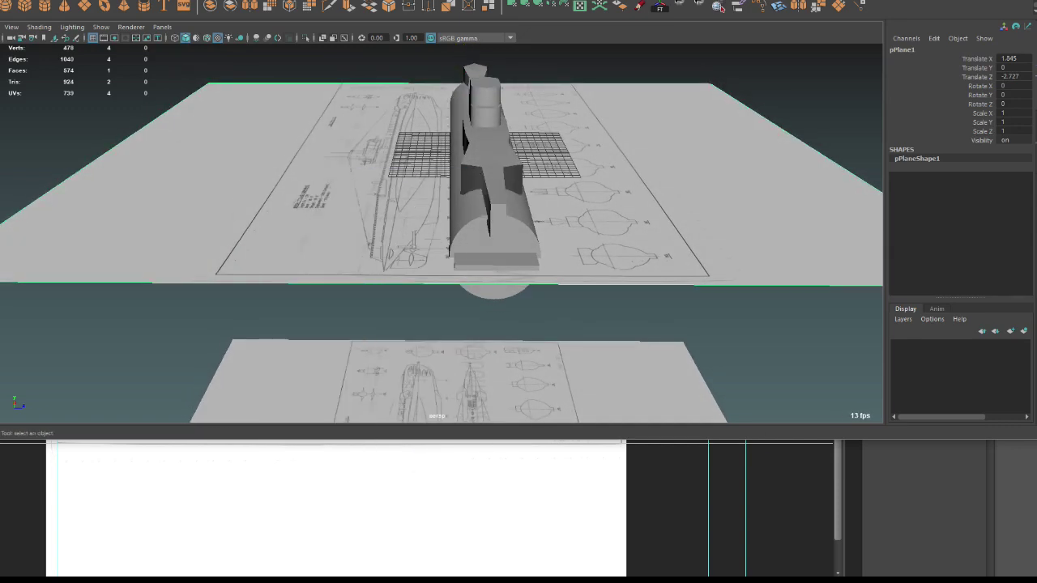
pyautogui.keyDown('shift'); pyautogui.moveTo(347, 197); pyautogui.dragTo(343, 245, button='right'); pyautogui.keyUp('shift')
pyautogui.keyDown('shift'); pyautogui.rightClick(358, 203); pyautogui.keyUp('shift')
pyautogui.click(358, 203)
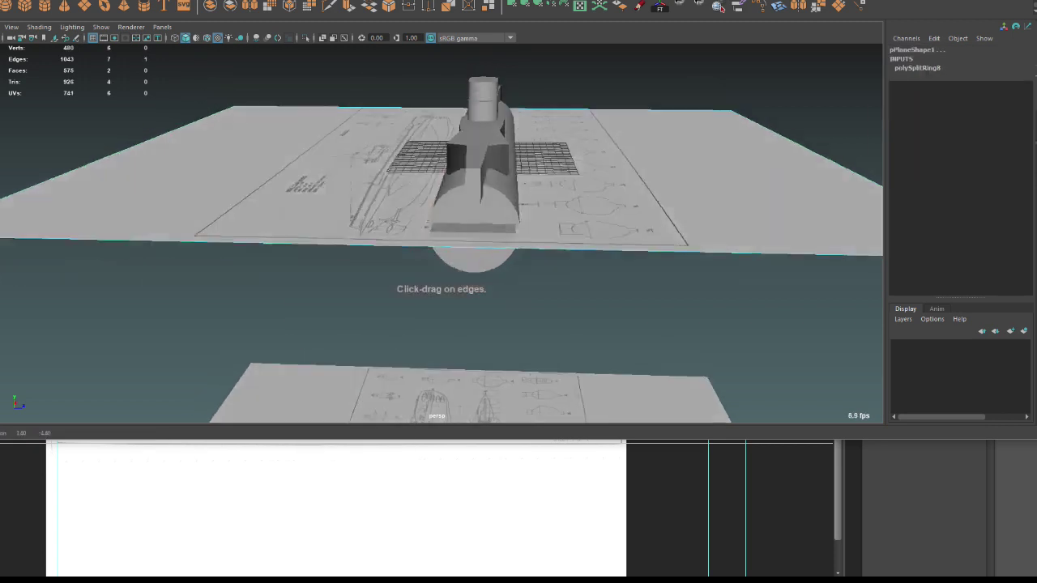
pyautogui.keyDown('alt'); pyautogui.moveTo(441, 243); pyautogui.dragTo(502, 243); pyautogui.keyUp('alt')
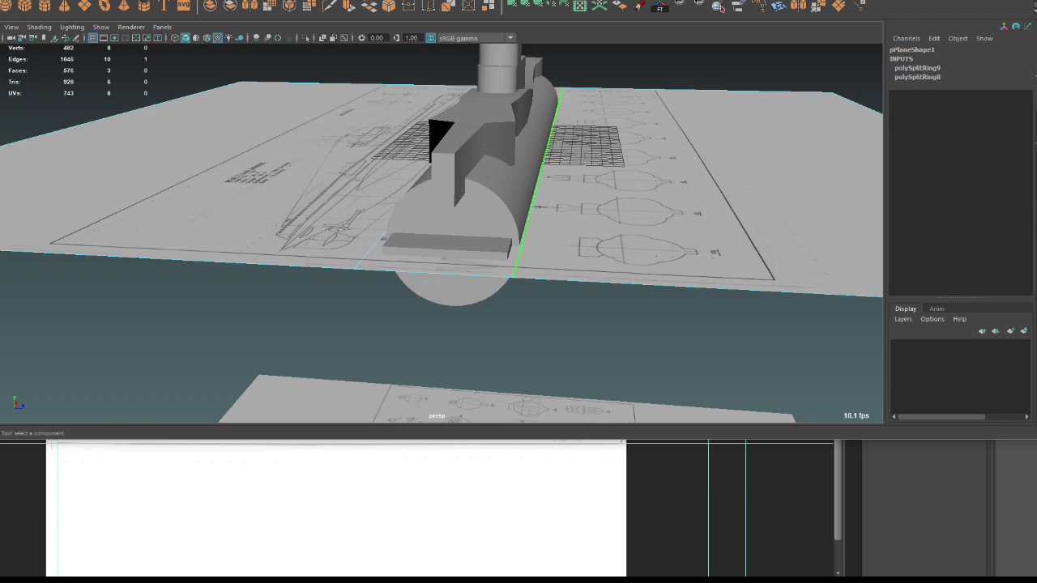
pyautogui.click(512, 278)
pyautogui.hotkey('ctrl', 'z')
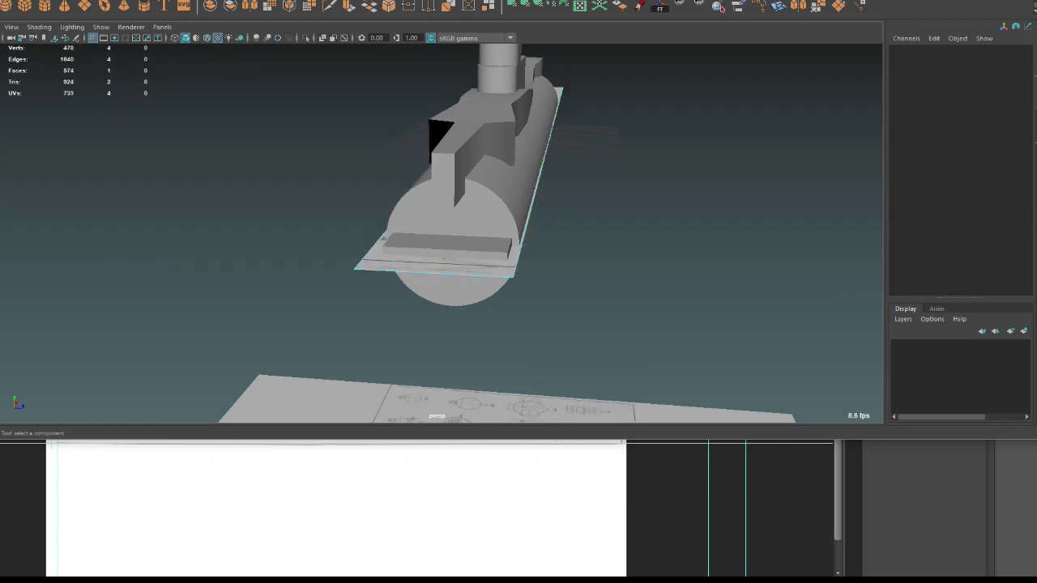
# Switch the plane to a component selection mode and select the area over the submarine hull.
pyautogui.keyDown('alt'); pyautogui.moveTo(441, 243); pyautogui.dragTo(567, 226); pyautogui.keyUp('alt')
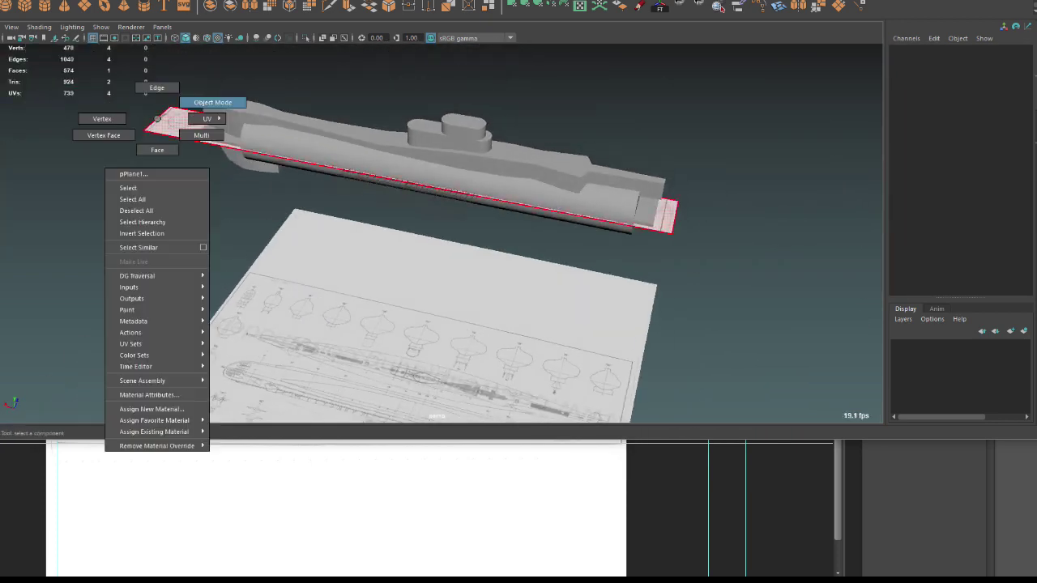
pyautogui.moveTo(158, 125); pyautogui.dragTo(213, 104, button='right')
pyautogui.moveTo(364, 243)
pyautogui.keyDown('alt'); pyautogui.mouseDown()
pyautogui.moveTo(454, 227)
pyautogui.moveTo(421, 243)
pyautogui.moveTo(454, 239)
pyautogui.mouseUp(); pyautogui.keyUp('alt')
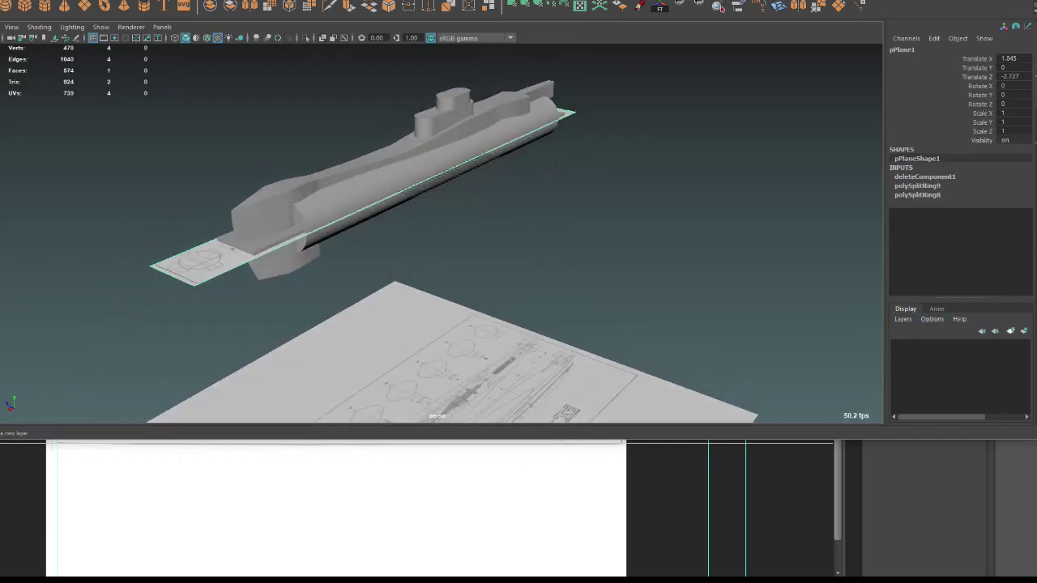
pyautogui.click(389, 187)
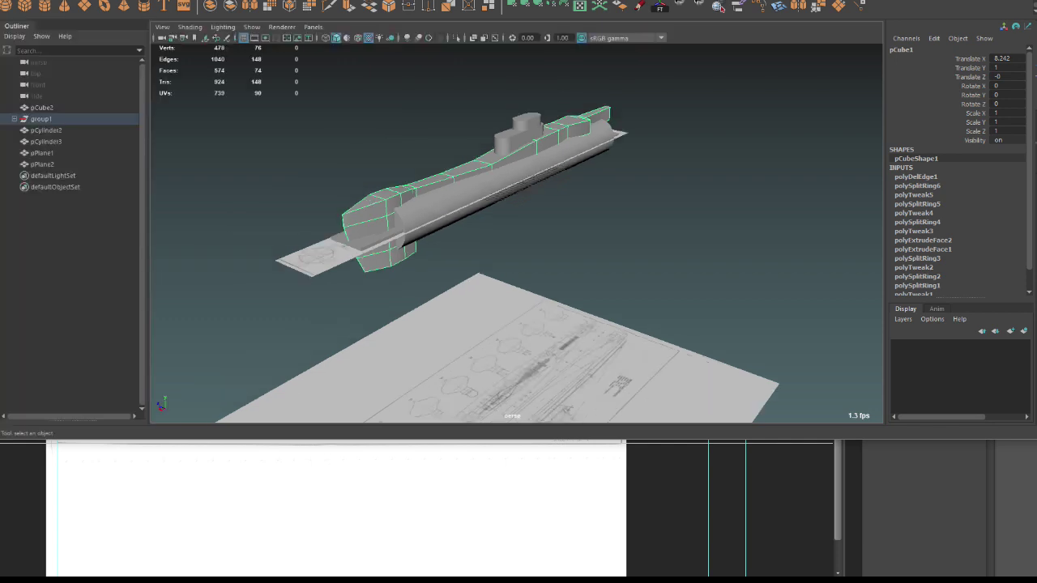
# Group all submarine parts, excluding the plane, and name the group T_clas.
pyautogui.moveTo(238, 68); pyautogui.dragTo(660, 277)
pyautogui.keyDown('ctrl'); pyautogui.click(42, 153); pyautogui.keyUp('ctrl')
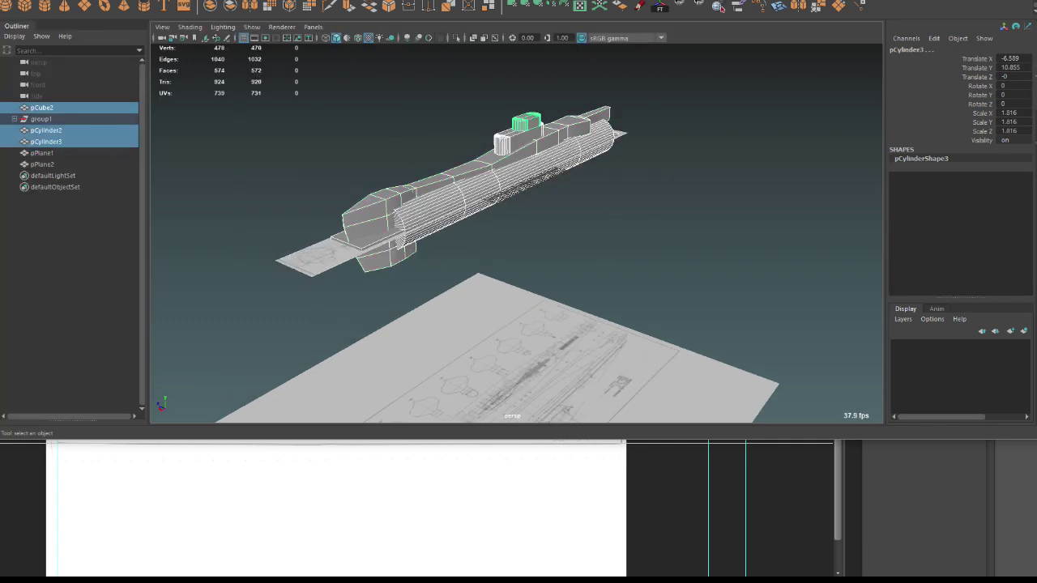
pyautogui.hotkey('ctrl', 'g')
pyautogui.doubleClick(43, 142)
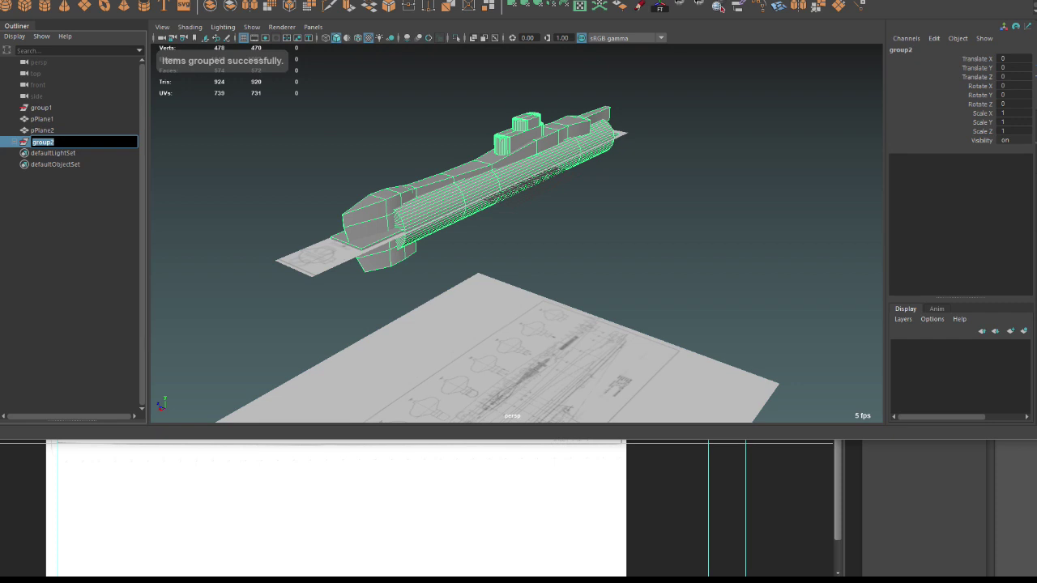
pyautogui.write('ts')
pyautogui.press('Return')
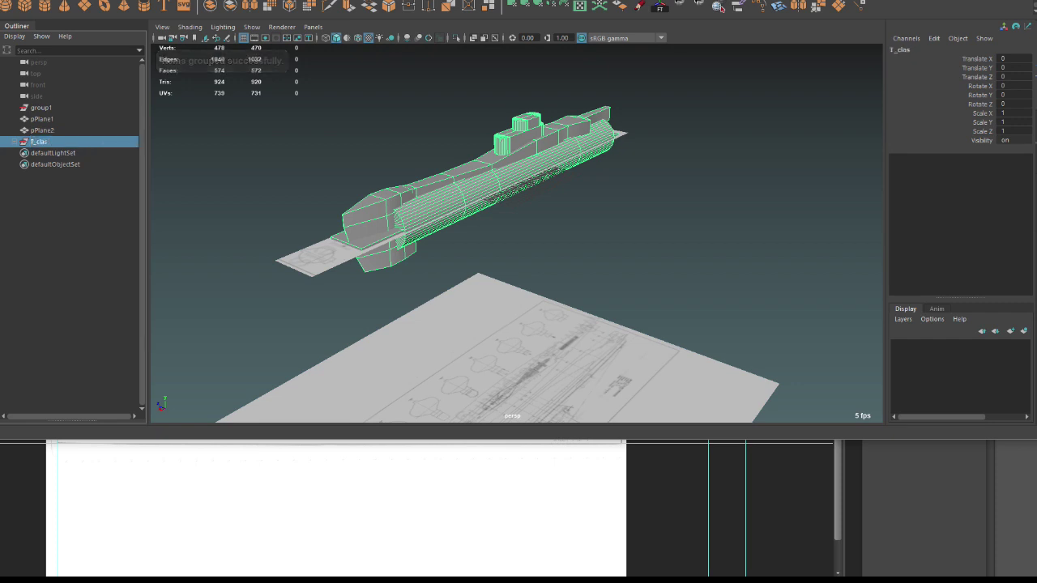
# Group both blueprint planes and name the group PLANS.
pyautogui.moveTo(41, 119); pyautogui.dragTo(42, 131)
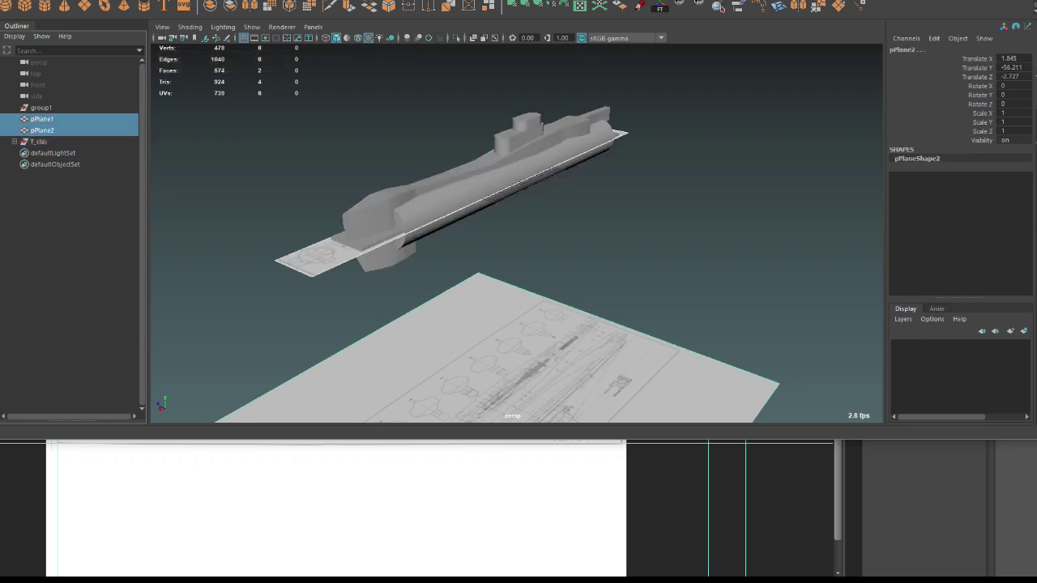
pyautogui.hotkey('ctrl', 'g')
pyautogui.doubleClick(40, 131)
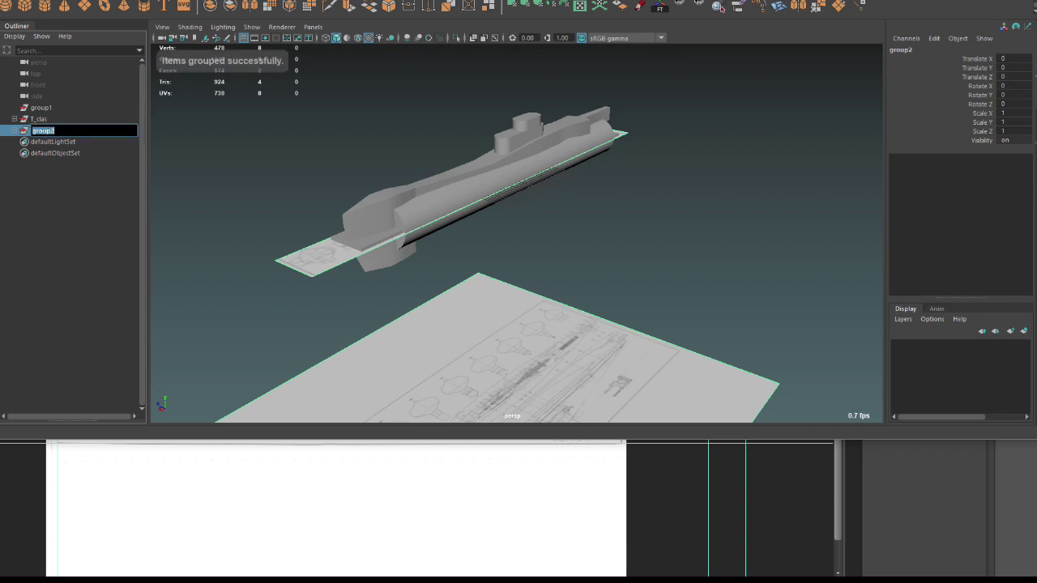
pyautogui.write('pl')
pyautogui.press('capslock')
pyautogui.write('NA')
pyautogui.press('Return')
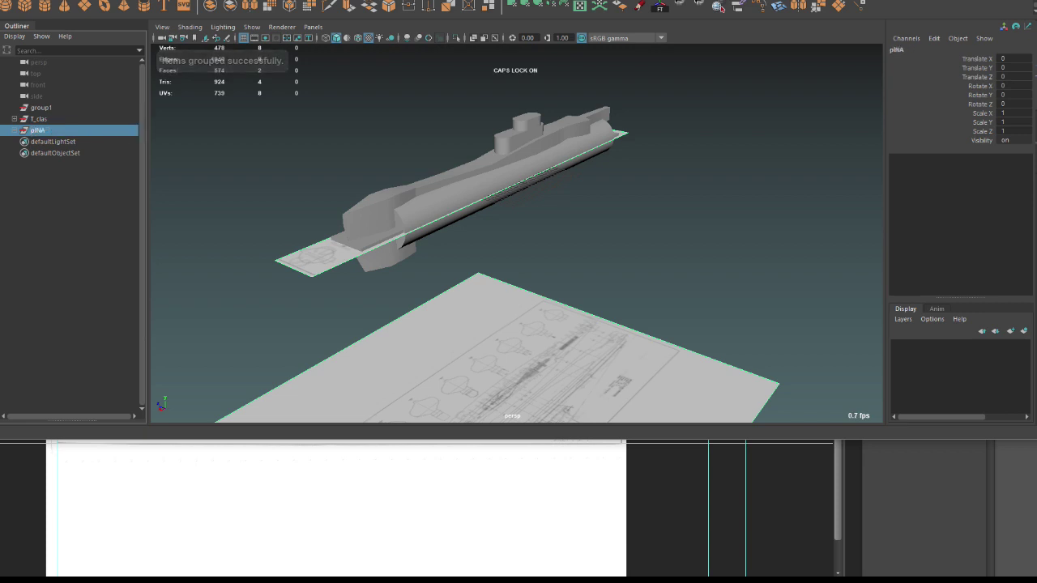
pyautogui.moveTo(207, 460); pyautogui.dragTo(208, 571)
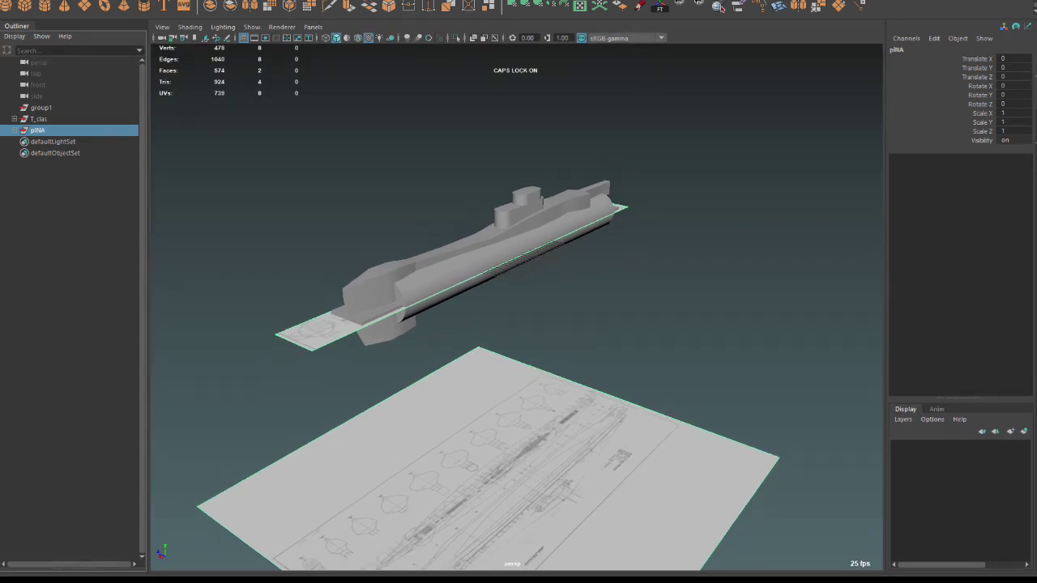
pyautogui.doubleClick(39, 131)
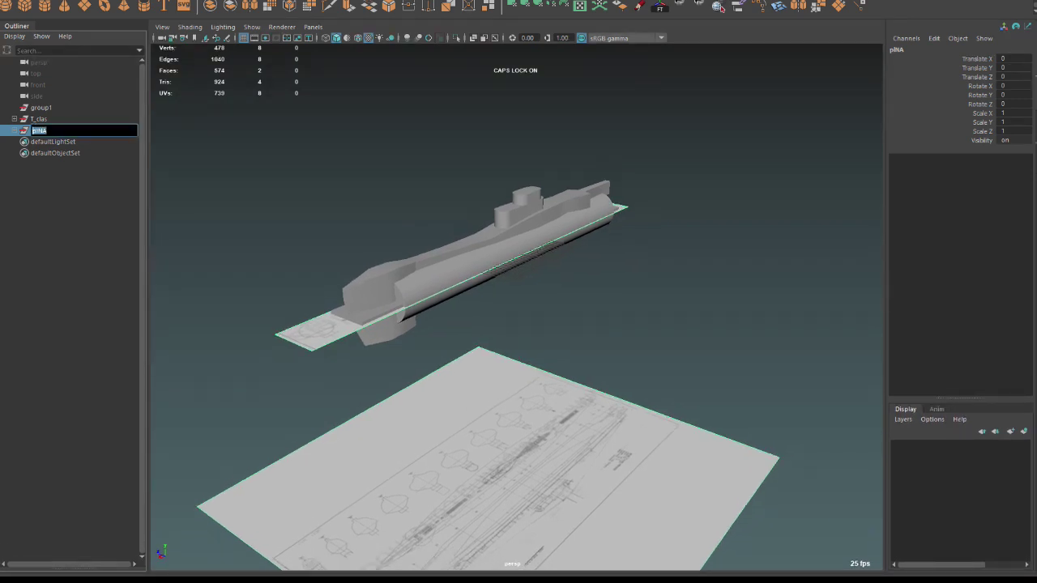
pyautogui.write('PLANS')
pyautogui.press('Return')
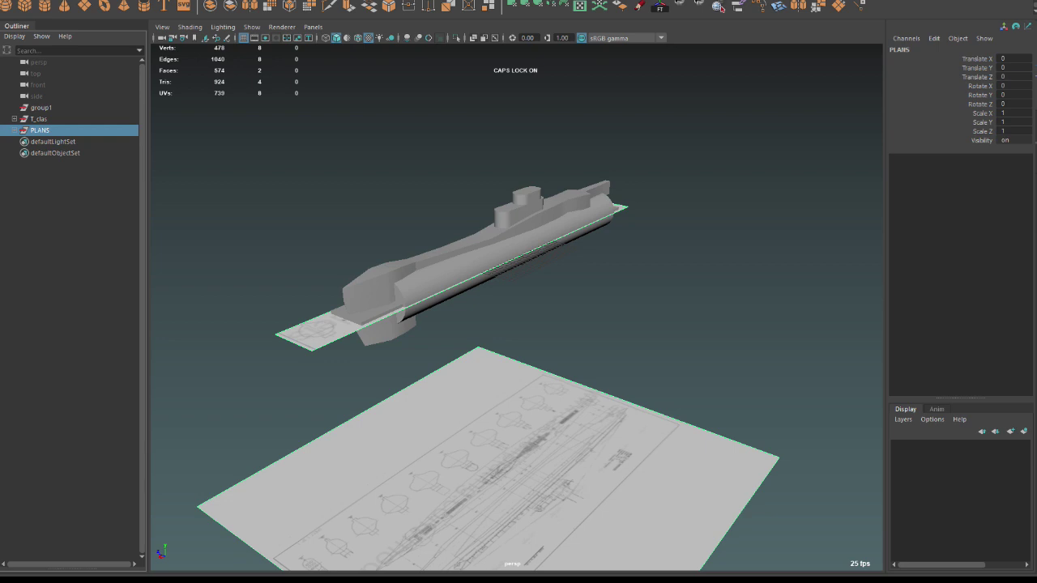
pyautogui.press('capslock')
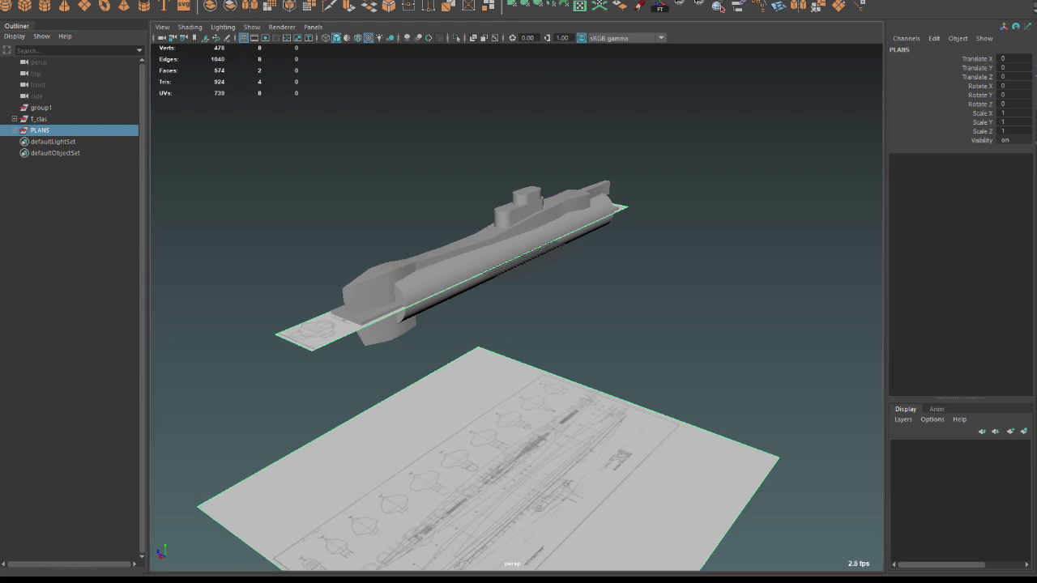
# Create display layer layer1 and add the PLANS group to it.
pyautogui.click(1010, 430)
pyautogui.rightClick(919, 446)
pyautogui.click(956, 473)
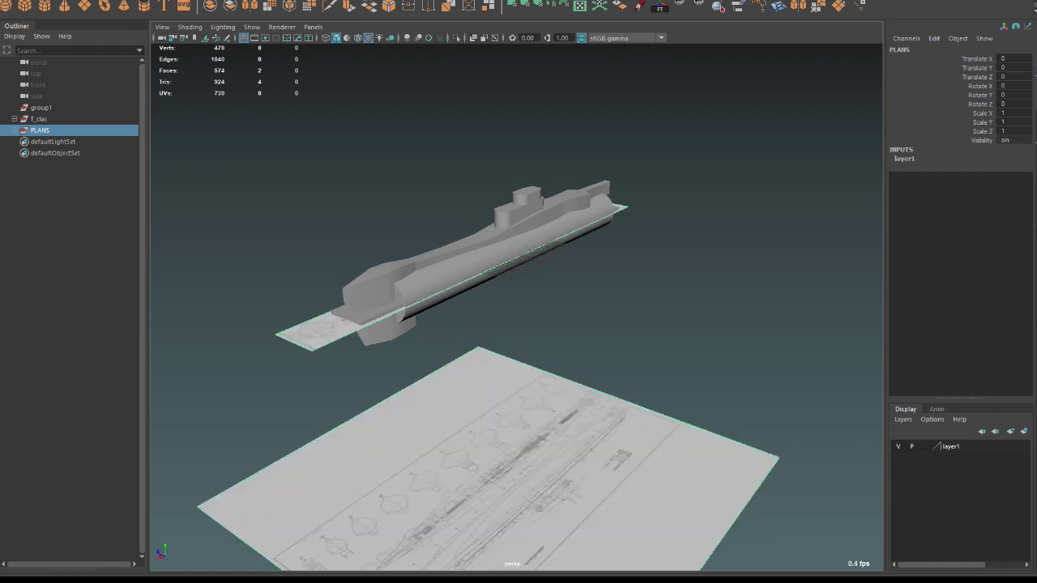
pyautogui.click(38, 119)
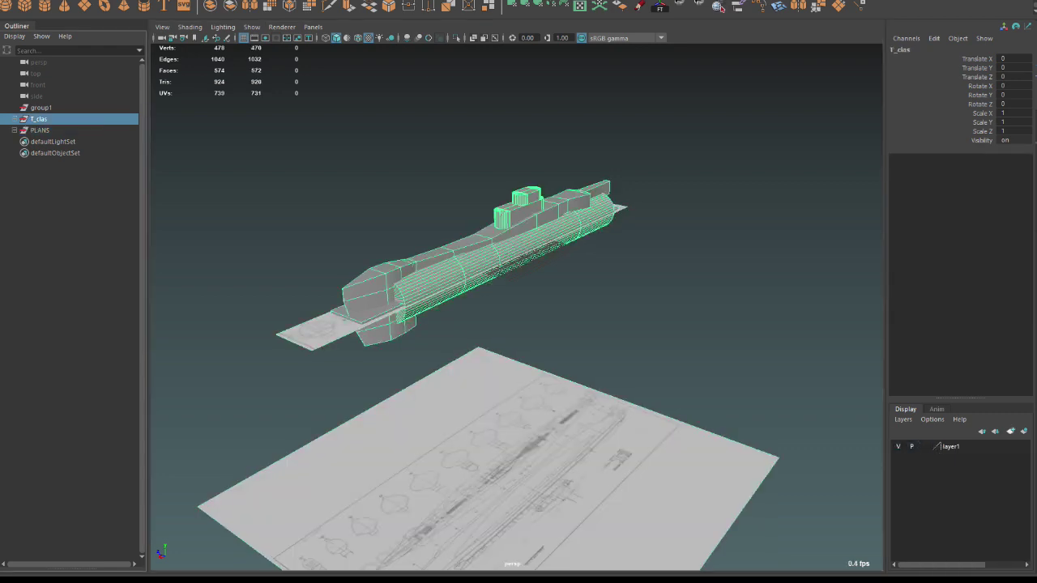
# Create a display layer named model, add T_clas to it, and hide it.
pyautogui.click(1010, 431)
pyautogui.doubleClick(951, 446)
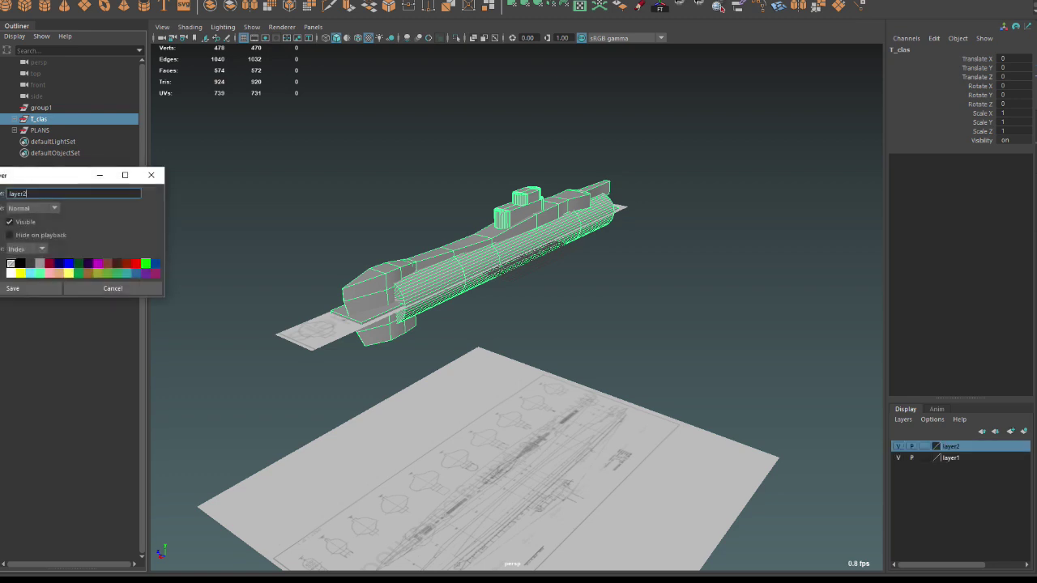
pyautogui.write('model')
pyautogui.press('Return')
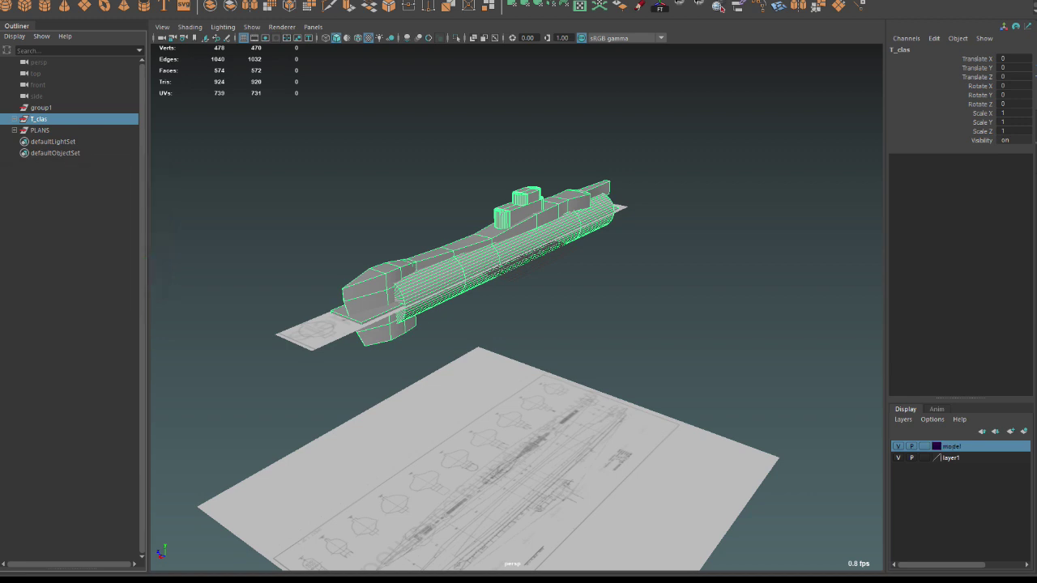
pyautogui.rightClick(923, 447)
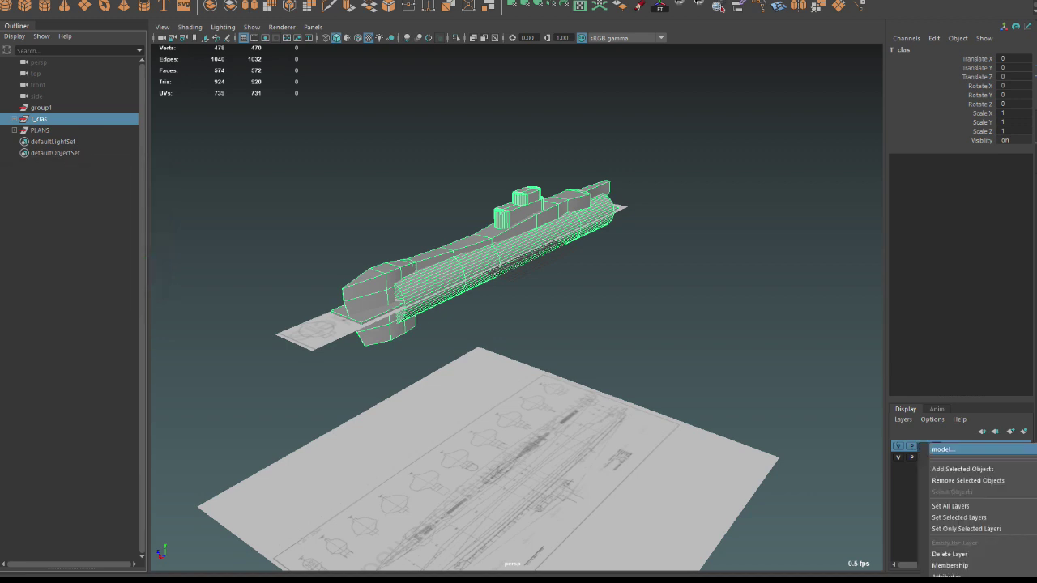
pyautogui.click(964, 469)
pyautogui.click(897, 446)
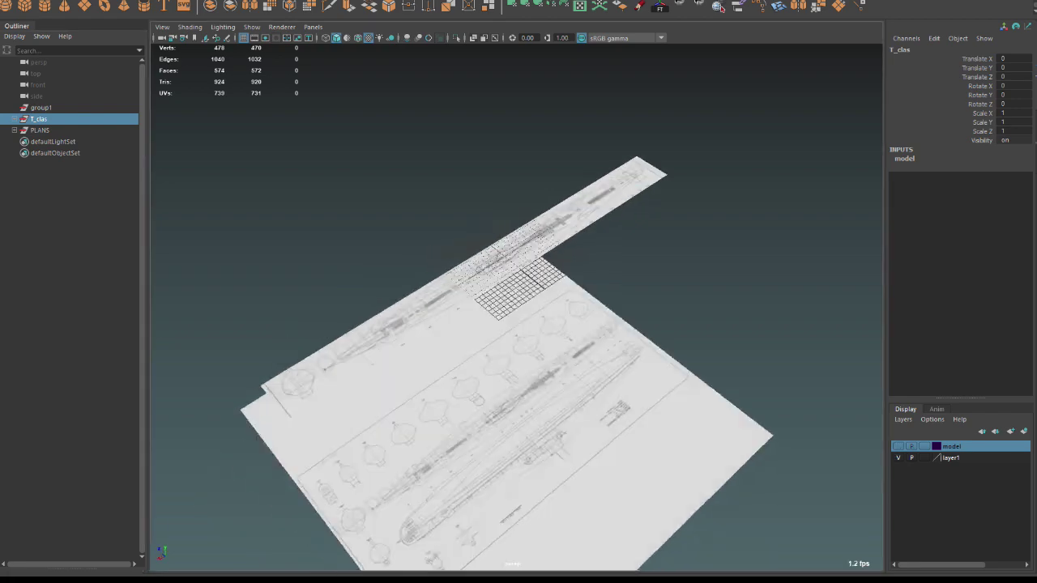
pyautogui.keyDown('alt'); pyautogui.moveTo(519, 324); pyautogui.dragTo(684, 418); pyautogui.keyUp('alt')
# Duplicate the large blueprint sheet, raise the copy, and rotate it 90° on X.
pyautogui.moveTo(462, 364); pyautogui.dragTo(521, 354, button='right')
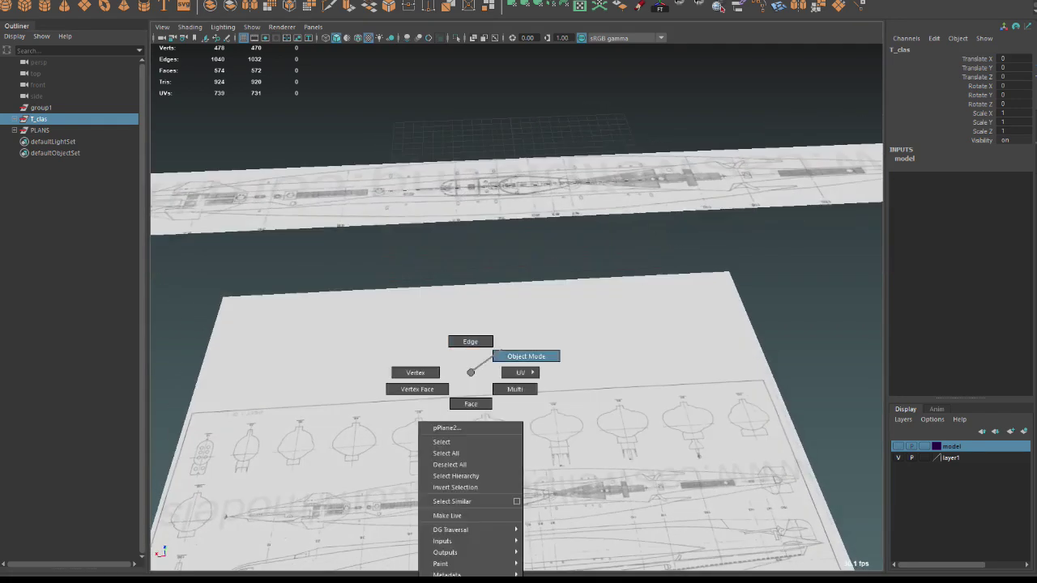
pyautogui.keyDown('alt'); pyautogui.moveTo(521, 354); pyautogui.dragTo(519, 324); pyautogui.keyUp('alt')
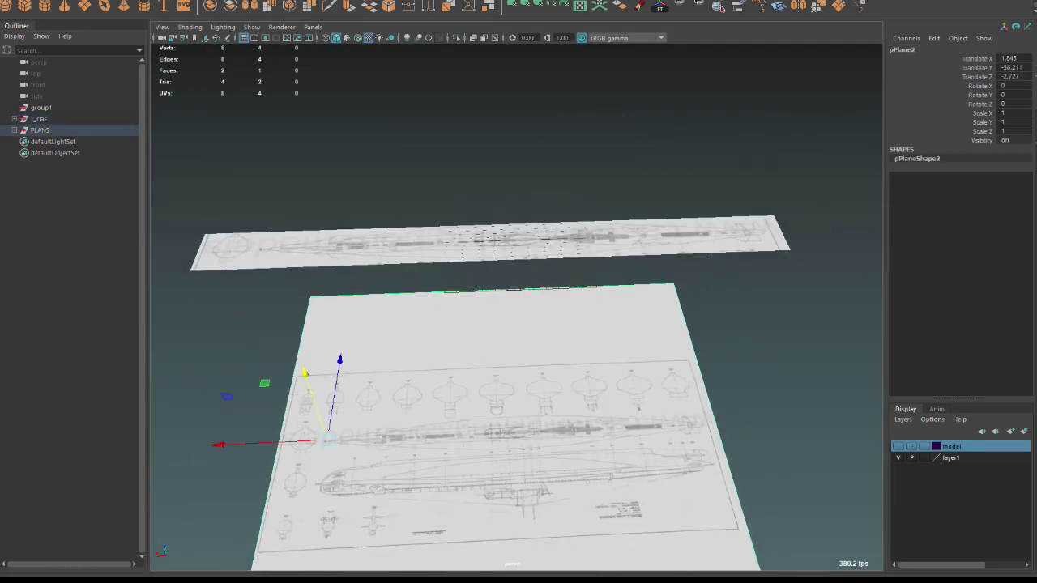
pyautogui.hotkey('ctrl', 'd')
pyautogui.moveTo(306, 374)
pyautogui.mouseDown()
pyautogui.moveTo(253, 84)
pyautogui.moveTo(526, 243)
pyautogui.mouseUp()
pyautogui.press('e')
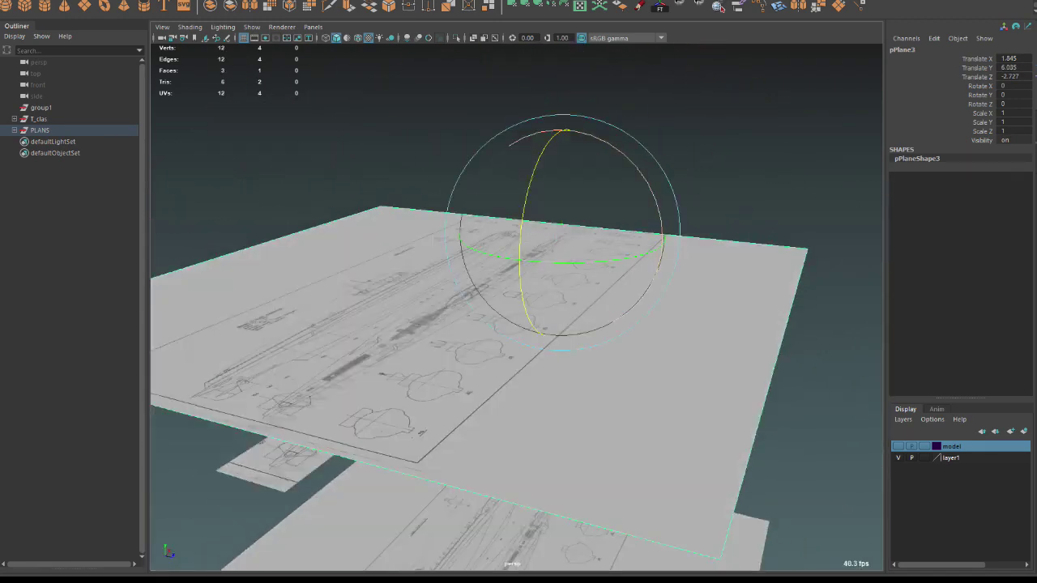
pyautogui.moveTo(565, 131); pyautogui.dragTo(648, 243)
pyautogui.write('90')
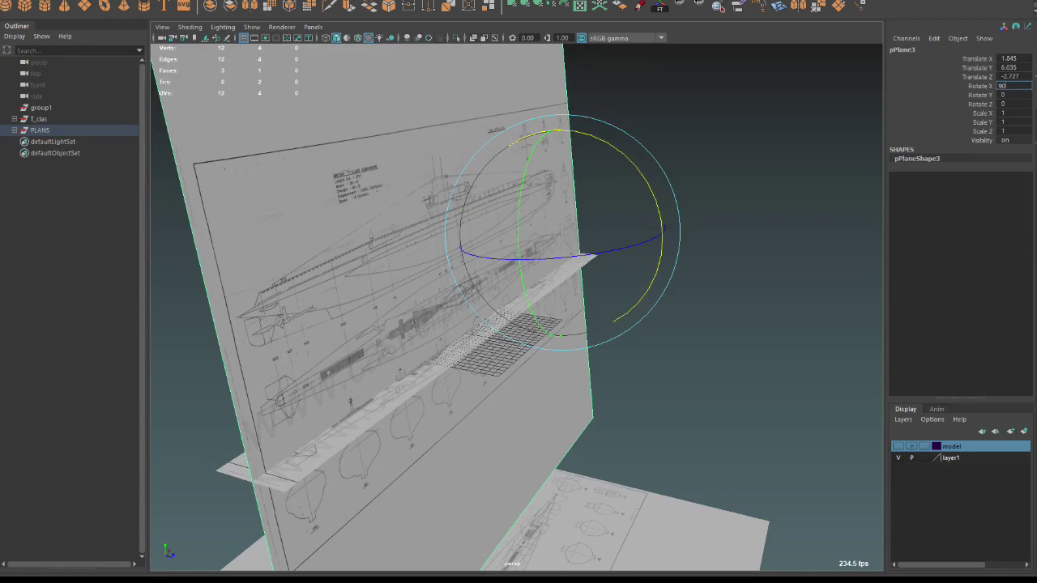
pyautogui.press('Return')
# Switch the viewport to flat lighting and lower the upright copy to Y -11.975.
pyautogui.keyDown('alt'); pyautogui.moveTo(518, 308); pyautogui.dragTo(615, 292); pyautogui.keyUp('alt')
pyautogui.scroll(5, 519, 308)
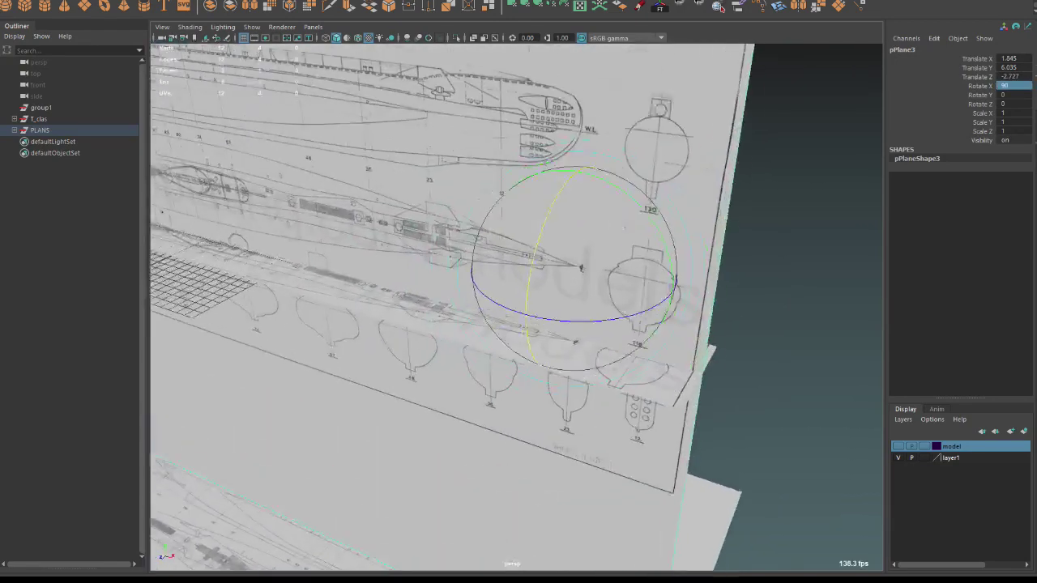
pyautogui.click(223, 26)
pyautogui.click(247, 79)
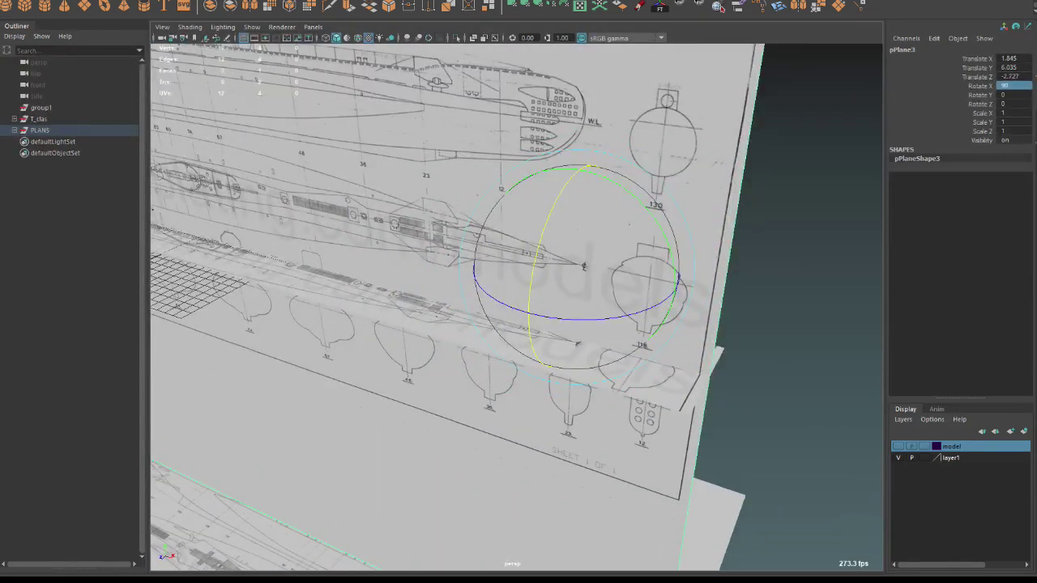
pyautogui.keyDown('alt'); pyautogui.moveTo(519, 308); pyautogui.dragTo(583, 299); pyautogui.keyUp('alt')
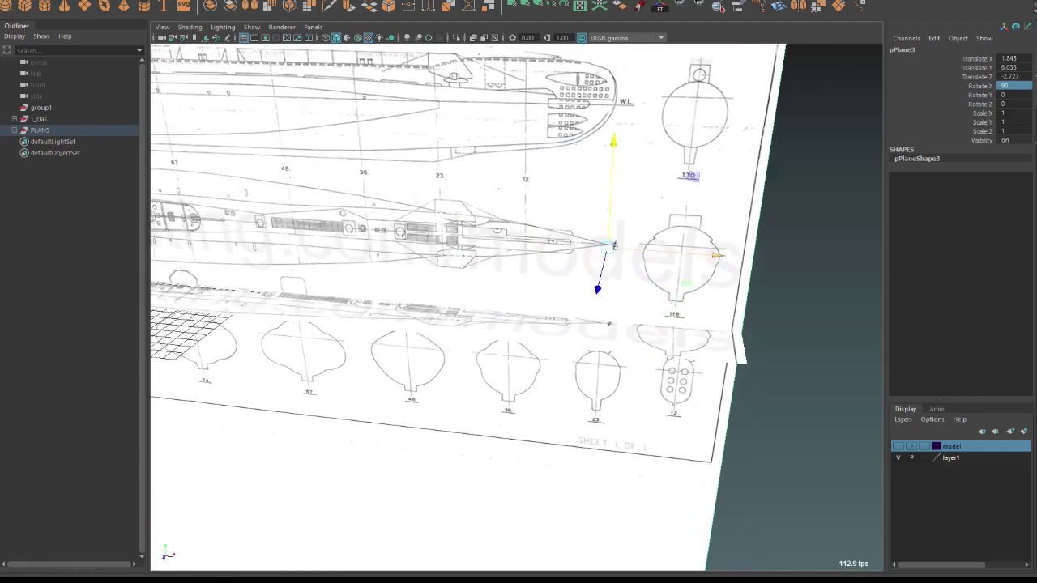
pyautogui.press('e')
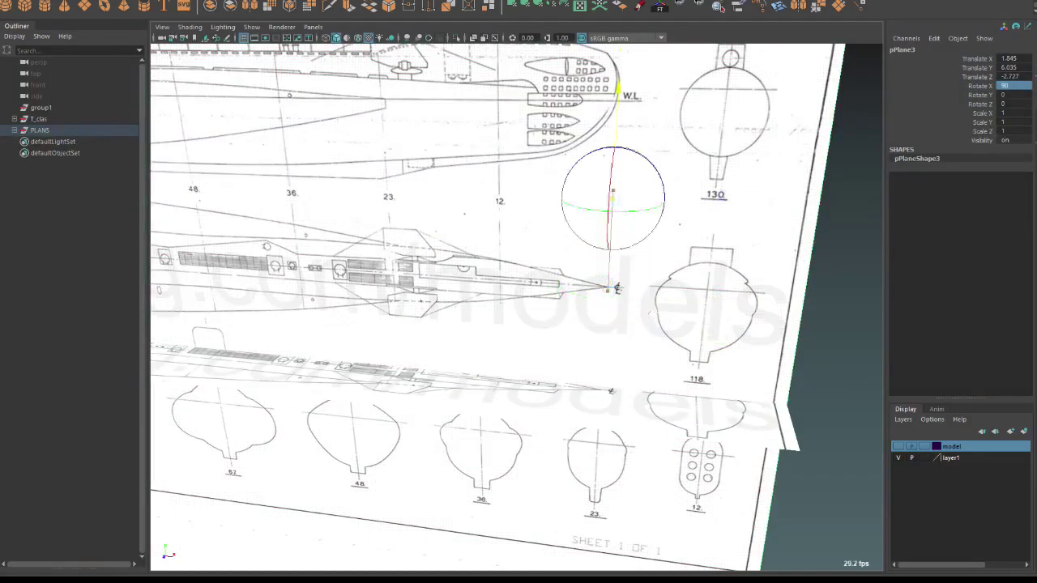
pyautogui.moveTo(613, 81)
pyautogui.mouseDown()
pyautogui.moveTo(608, 356)
pyautogui.moveTo(152, 468)
pyautogui.moveTo(324, 453)
pyautogui.mouseUp()
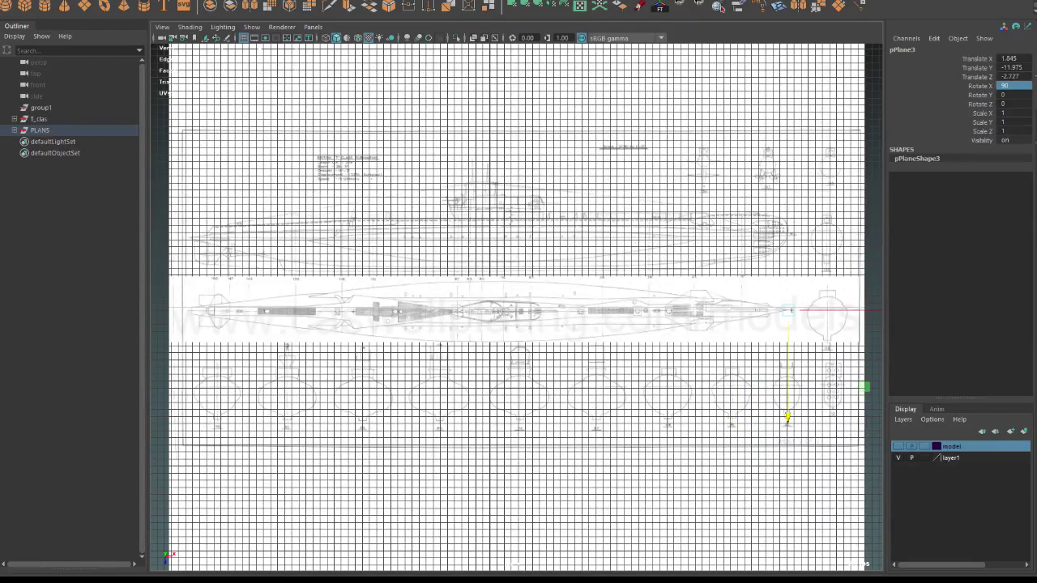
# Slide the upright pPlane3 along X to about 1.793.
pyautogui.scroll(3, 518, 307)
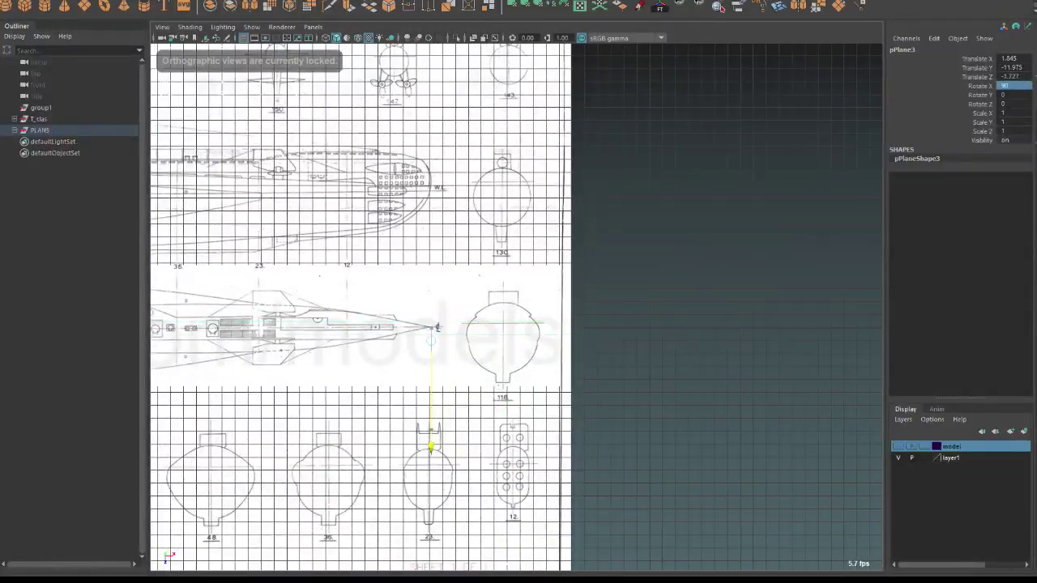
pyautogui.scroll(2, 319, 299)
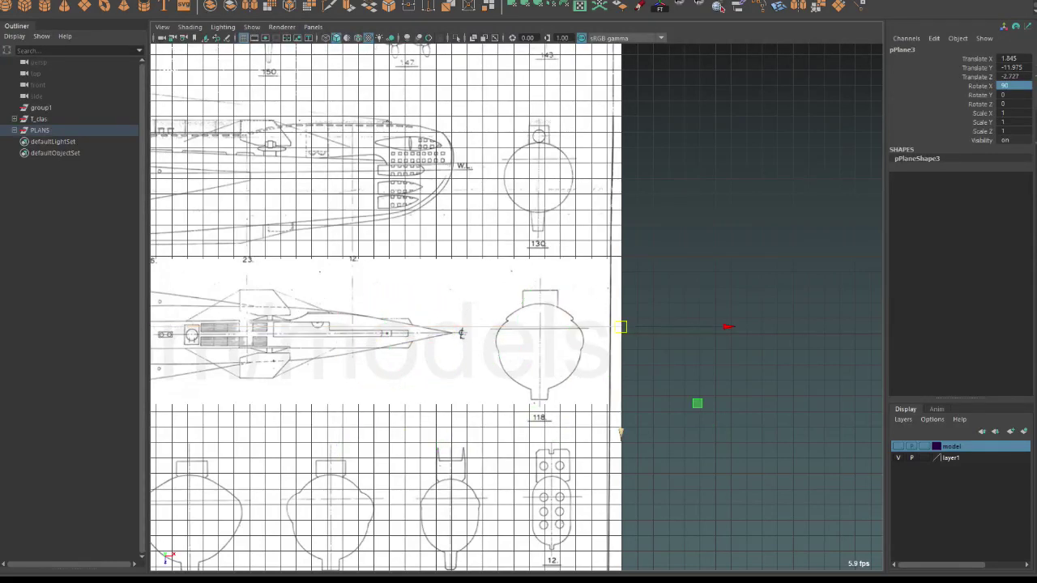
pyautogui.moveTo(697, 411)
pyautogui.keyDown('alt'); pyautogui.mouseDown()
pyautogui.moveTo(733, 226)
pyautogui.moveTo(733, 340)
pyautogui.mouseUp(); pyautogui.keyUp('alt')
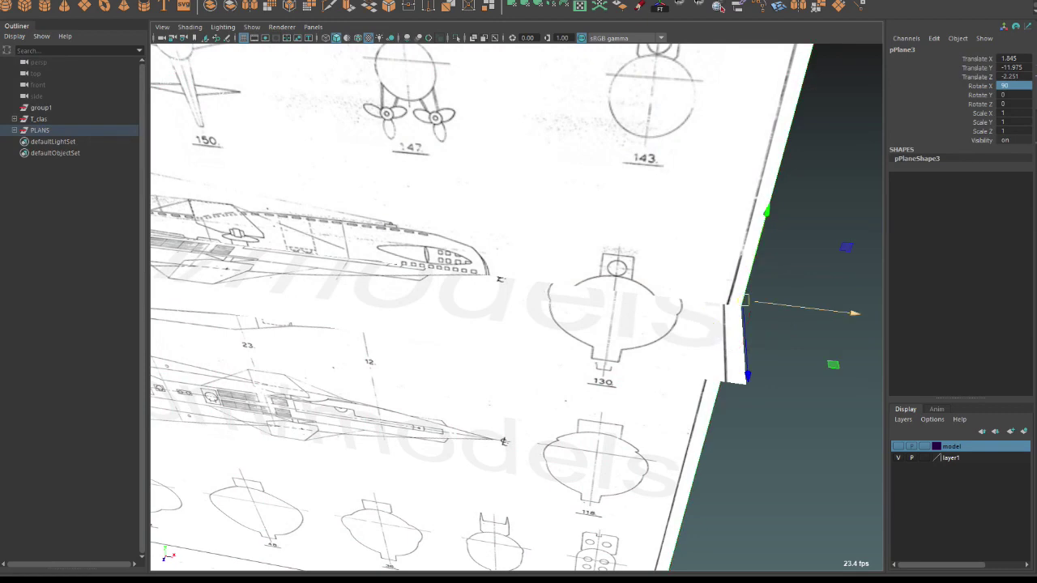
pyautogui.moveTo(855, 312); pyautogui.dragTo(846, 313)
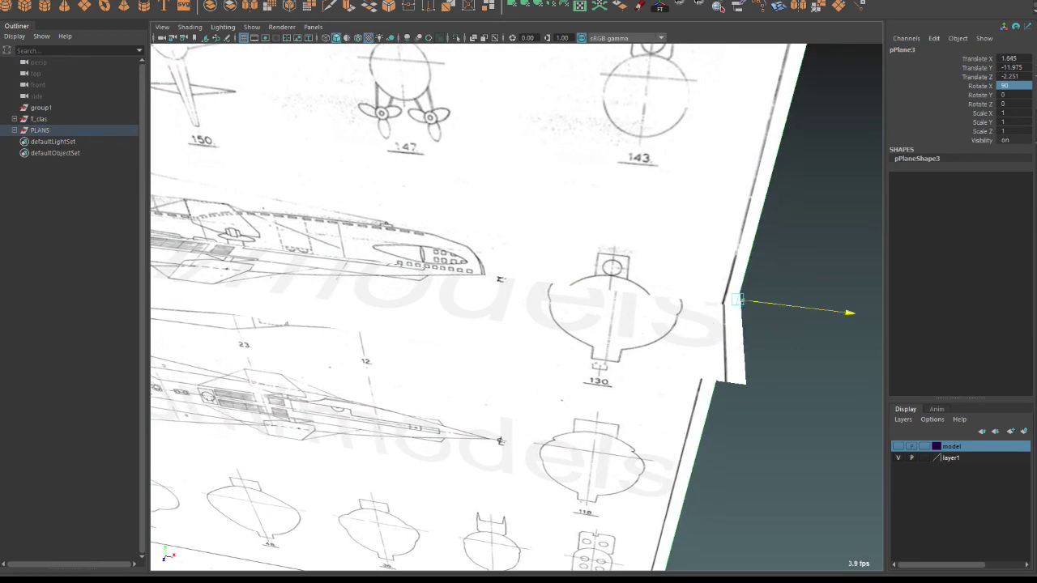
pyautogui.keyDown('alt'); pyautogui.moveTo(729, 324); pyautogui.dragTo(794, 243); pyautogui.keyUp('alt')
pyautogui.keyDown('alt'); pyautogui.moveTo(518, 307); pyautogui.dragTo(583, 267); pyautogui.keyUp('alt')
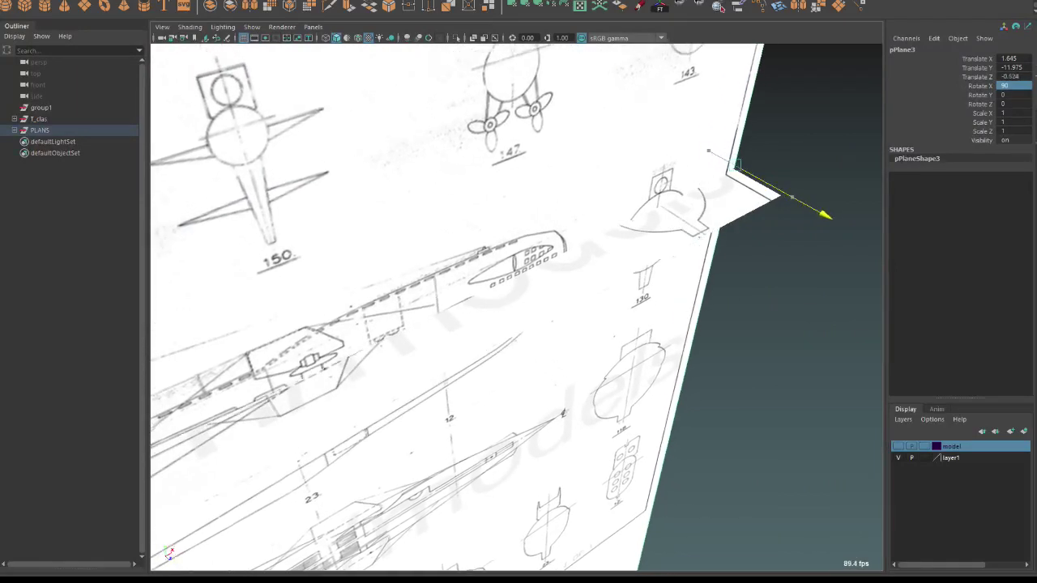
# Shift pPlane3 to Z -0.969 and raise it to about Y -7.063.
pyautogui.moveTo(796, 198)
pyautogui.mouseDown()
pyautogui.moveTo(791, 217)
pyautogui.moveTo(812, 231)
pyautogui.mouseUp()
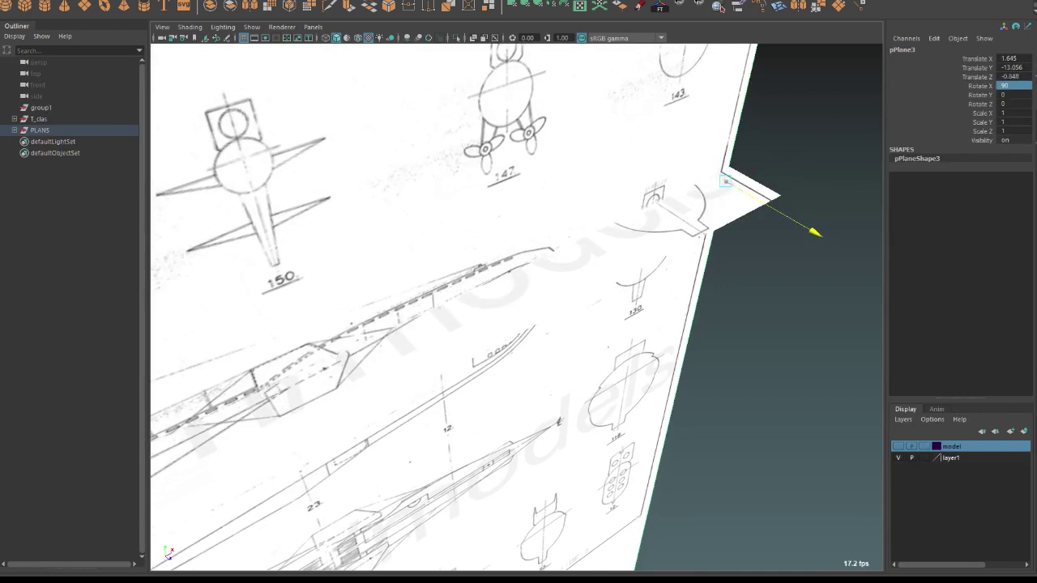
pyautogui.moveTo(745, 79); pyautogui.dragTo(746, 72)
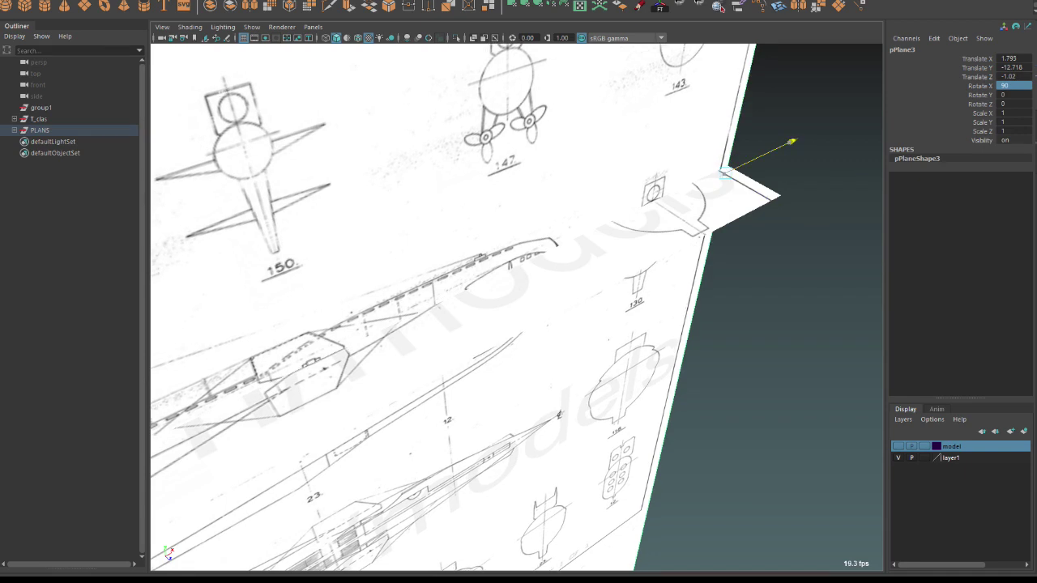
pyautogui.moveTo(814, 224); pyautogui.dragTo(819, 226)
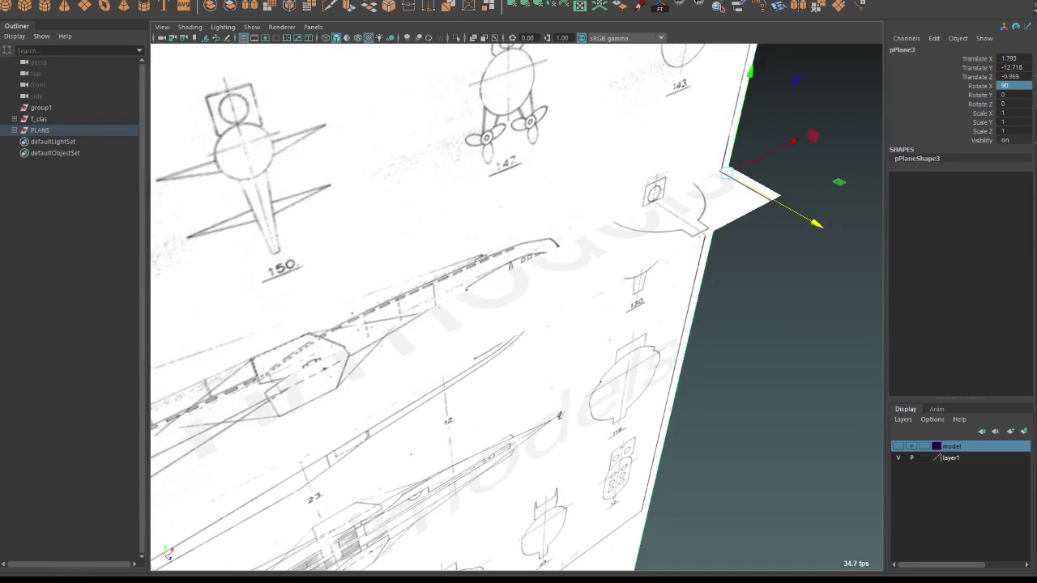
pyautogui.moveTo(749, 72); pyautogui.dragTo(757, 25)
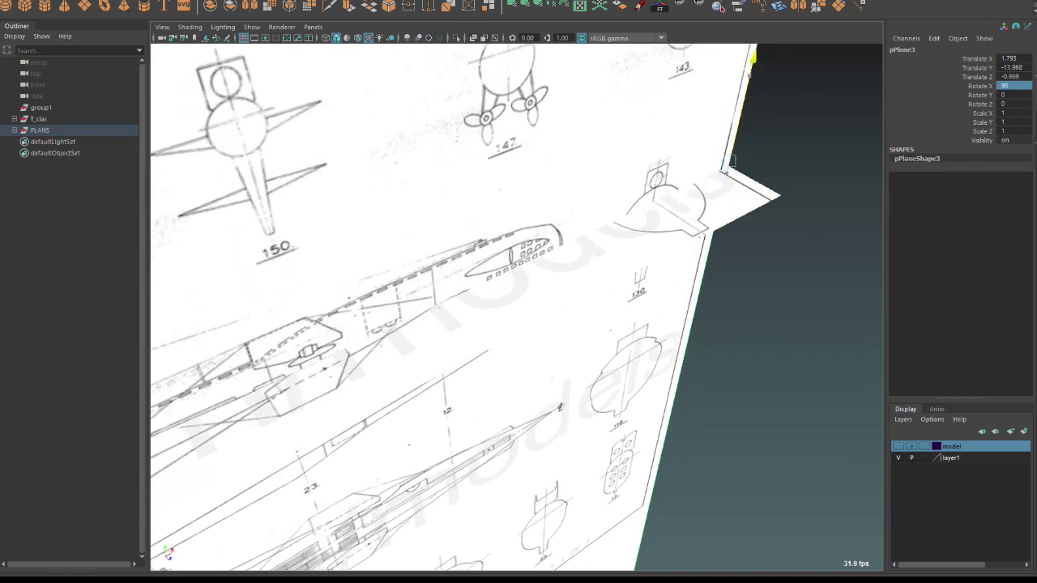
pyautogui.scroll(-3, 516, 306)
pyautogui.moveTo(486, 324)
pyautogui.keyDown('alt'); pyautogui.mouseDown()
pyautogui.moveTo(567, 324)
pyautogui.moveTo(550, 308)
pyautogui.moveTo(648, 292)
pyautogui.moveTo(616, 259)
pyautogui.mouseUp(); pyautogui.keyUp('alt')
pyautogui.moveTo(519, 308)
pyautogui.keyDown('alt'); pyautogui.mouseDown()
pyautogui.moveTo(486, 291)
pyautogui.moveTo(584, 275)
pyautogui.mouseUp(); pyautogui.keyUp('alt')
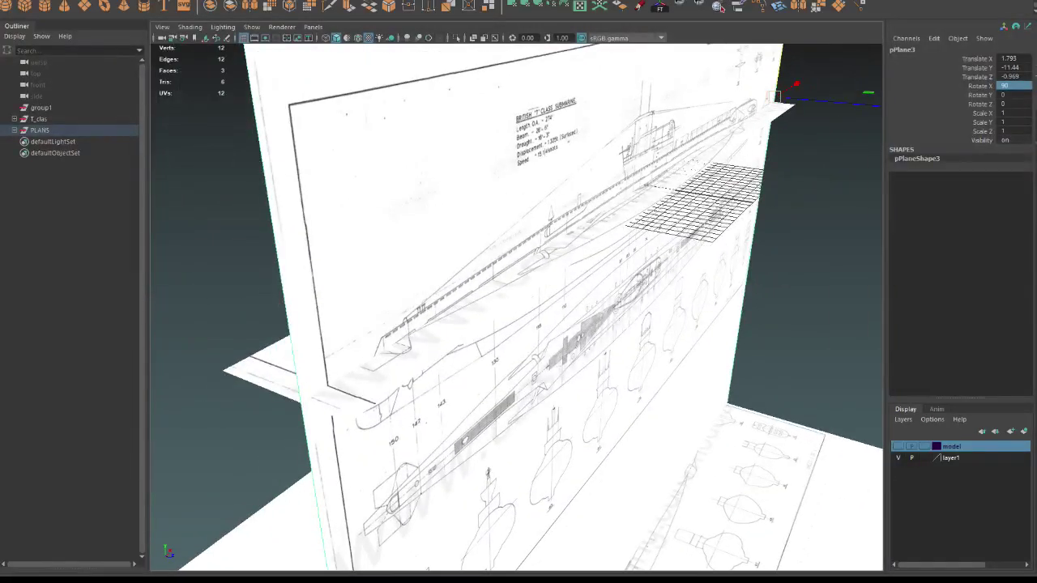
pyautogui.moveTo(867, 94); pyautogui.dragTo(878, 74)
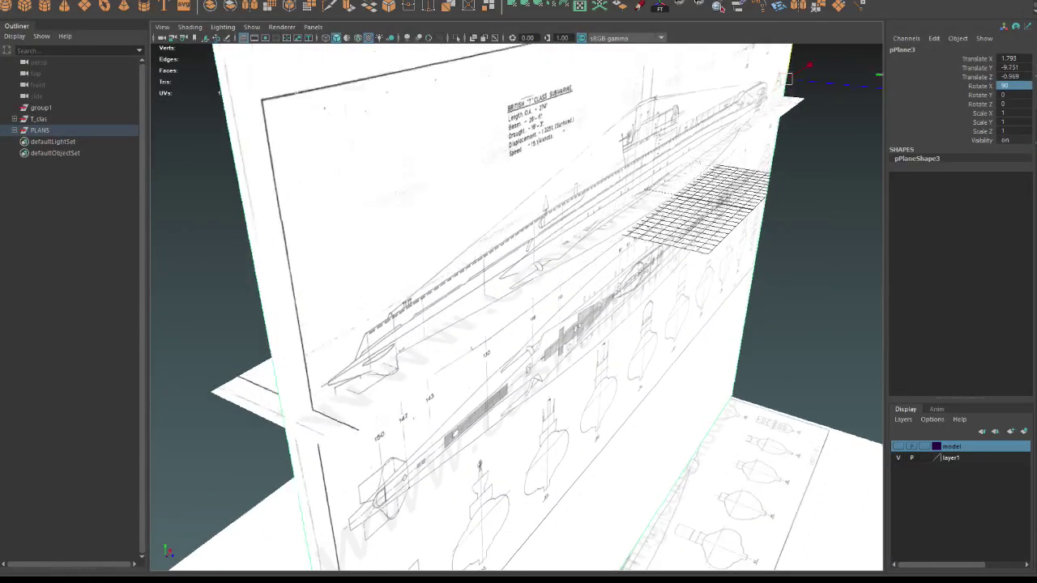
pyautogui.moveTo(518, 308)
pyautogui.keyDown('alt'); pyautogui.mouseDown()
pyautogui.moveTo(486, 292)
pyautogui.moveTo(430, 306)
pyautogui.moveTo(502, 300)
pyautogui.moveTo(389, 268)
pyautogui.moveTo(486, 300)
pyautogui.moveTo(438, 290)
pyautogui.moveTo(518, 300)
pyautogui.moveTo(502, 268)
pyautogui.mouseUp(); pyautogui.keyUp('alt')
# Rotate the top-view pPlane1 0.832 on Y and raise it to Y 2.947.
pyautogui.click(632, 162)
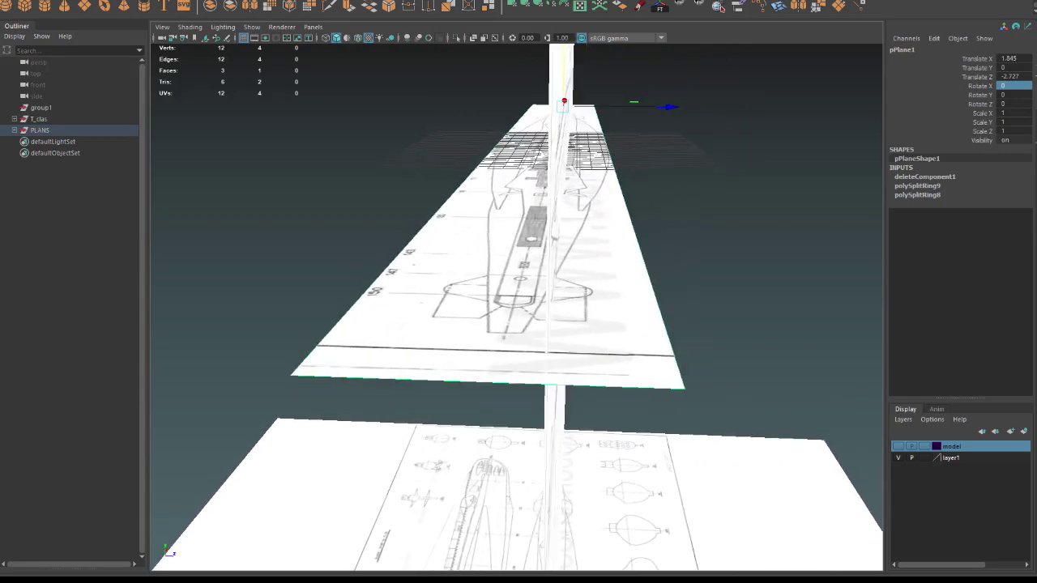
pyautogui.keyDown('alt'); pyautogui.moveTo(518, 308); pyautogui.dragTo(454, 276); pyautogui.keyUp('alt')
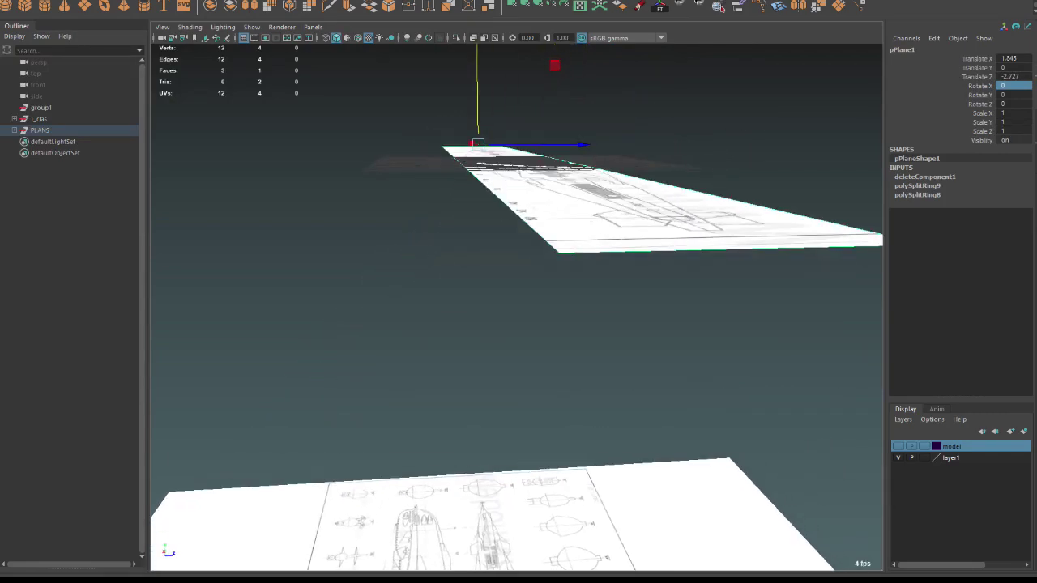
pyautogui.click(717, 365)
pyautogui.moveTo(518, 308)
pyautogui.keyDown('alt'); pyautogui.mouseDown()
pyautogui.moveTo(502, 300)
pyautogui.moveTo(551, 299)
pyautogui.moveTo(519, 291)
pyautogui.moveTo(518, 268)
pyautogui.moveTo(519, 291)
pyautogui.moveTo(567, 276)
pyautogui.mouseUp(); pyautogui.keyUp('alt')
pyautogui.click(567, 184)
pyautogui.press('e')
pyautogui.moveTo(571, 106); pyautogui.dragTo(595, 106)
pyautogui.keyDown('alt'); pyautogui.moveTo(518, 308); pyautogui.dragTo(446, 284); pyautogui.keyUp('alt')
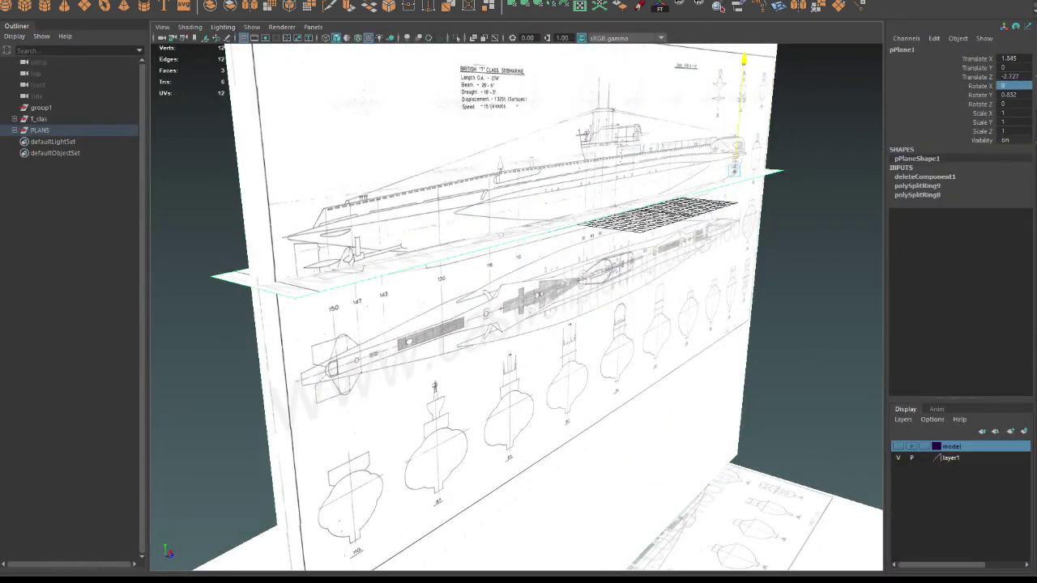
pyautogui.moveTo(519, 308)
pyautogui.keyDown('alt'); pyautogui.mouseDown()
pyautogui.moveTo(453, 276)
pyautogui.moveTo(453, 251)
pyautogui.moveTo(454, 291)
pyautogui.moveTo(454, 258)
pyautogui.mouseUp(); pyautogui.keyUp('alt')
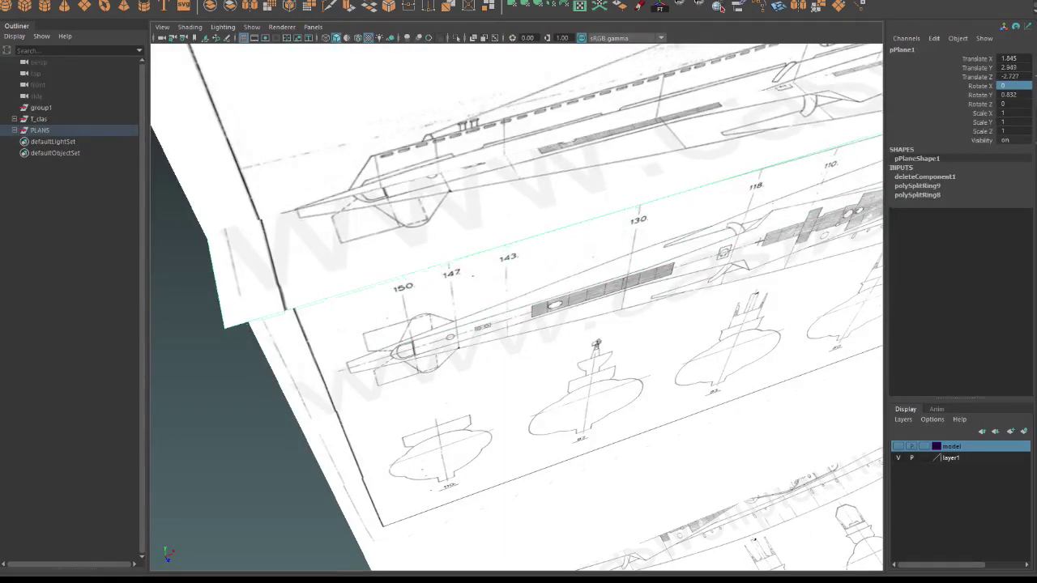
# Select the upright pPlane3 and pick Insert Edge Loop from the marking menu.
pyautogui.moveTo(518, 308)
pyautogui.keyDown('alt'); pyautogui.mouseDown()
pyautogui.moveTo(442, 291)
pyautogui.moveTo(486, 294)
pyautogui.mouseUp(); pyautogui.keyUp('alt')
pyautogui.click(713, 300)
pyautogui.keyDown('alt'); pyautogui.moveTo(713, 300); pyautogui.dragTo(758, 317); pyautogui.keyUp('alt')
pyautogui.moveTo(556, 230); pyautogui.dragTo(551, 243, button='right')
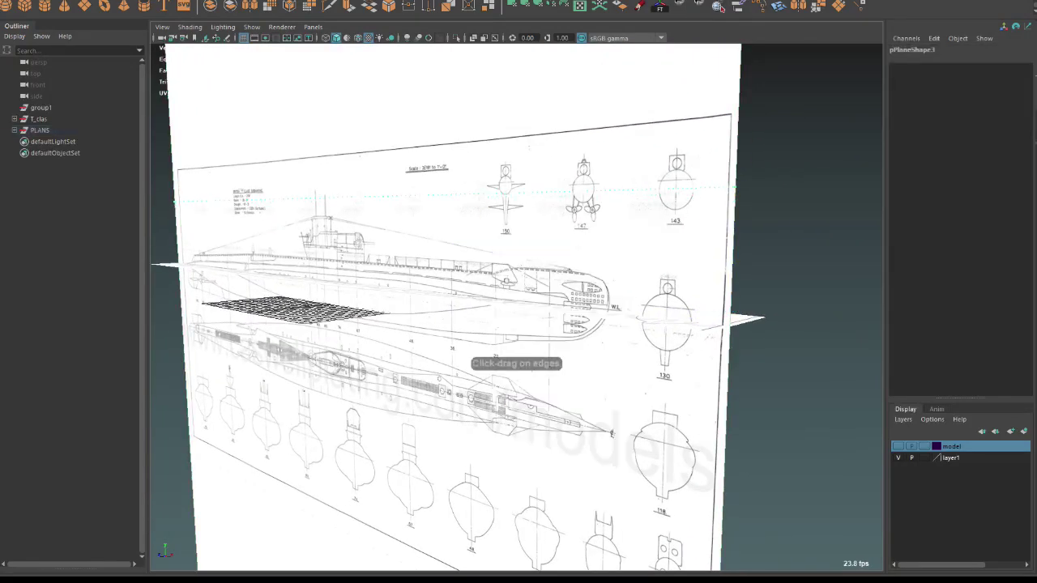
# Cut two edge loops on pPlane3 and delete the faces above and below the side-view hull.
pyautogui.keyDown('alt'); pyautogui.moveTo(762, 319); pyautogui.dragTo(753, 287); pyautogui.keyUp('alt')
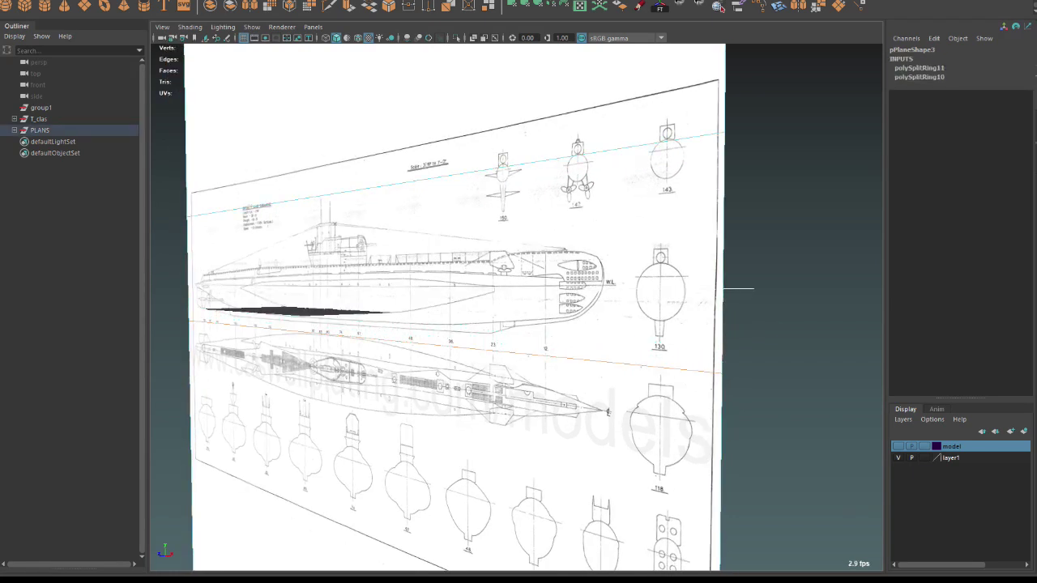
pyautogui.click(486, 129)
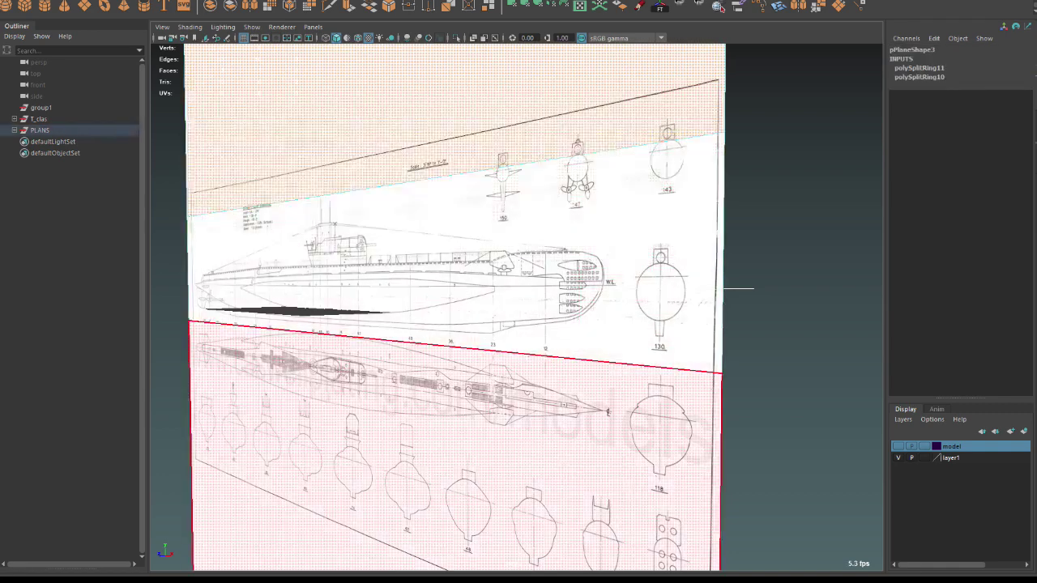
pyautogui.press('Delete')
pyautogui.moveTo(606, 235); pyautogui.dragTo(659, 220, button='right')
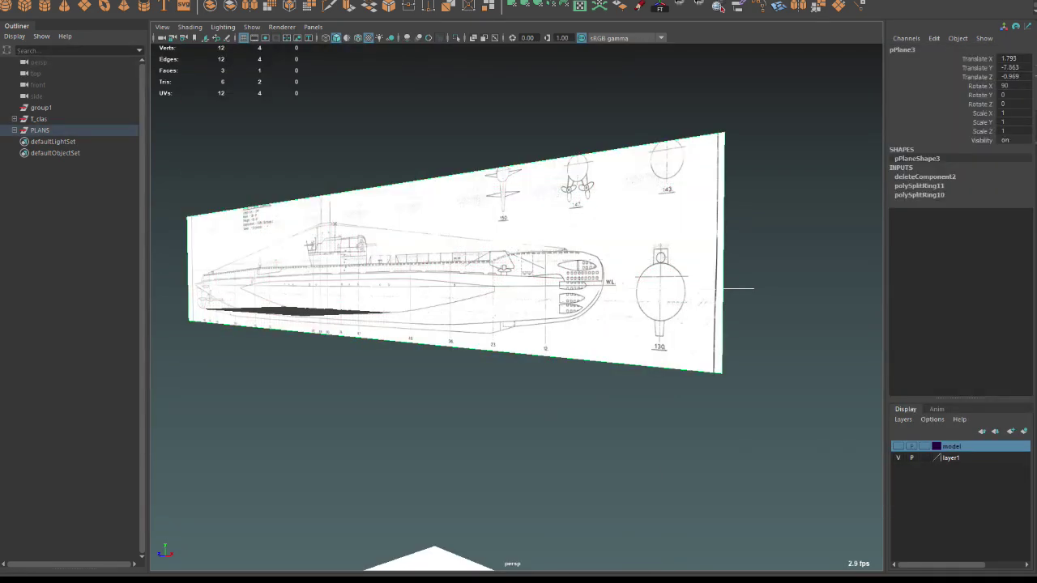
pyautogui.moveTo(659, 220)
pyautogui.keyDown('alt'); pyautogui.mouseDown()
pyautogui.moveTo(567, 268)
pyautogui.moveTo(518, 308)
pyautogui.moveTo(502, 299)
pyautogui.mouseUp(); pyautogui.keyUp('alt')
pyautogui.scroll(5, 519, 324)
# Duplicate the floor plan plane and lift the copy up to Y 22.690.
pyautogui.scroll(-5, 519, 324)
pyautogui.click(454, 453)
pyautogui.keyDown('alt'); pyautogui.moveTo(454, 453); pyautogui.dragTo(503, 421); pyautogui.keyUp('alt')
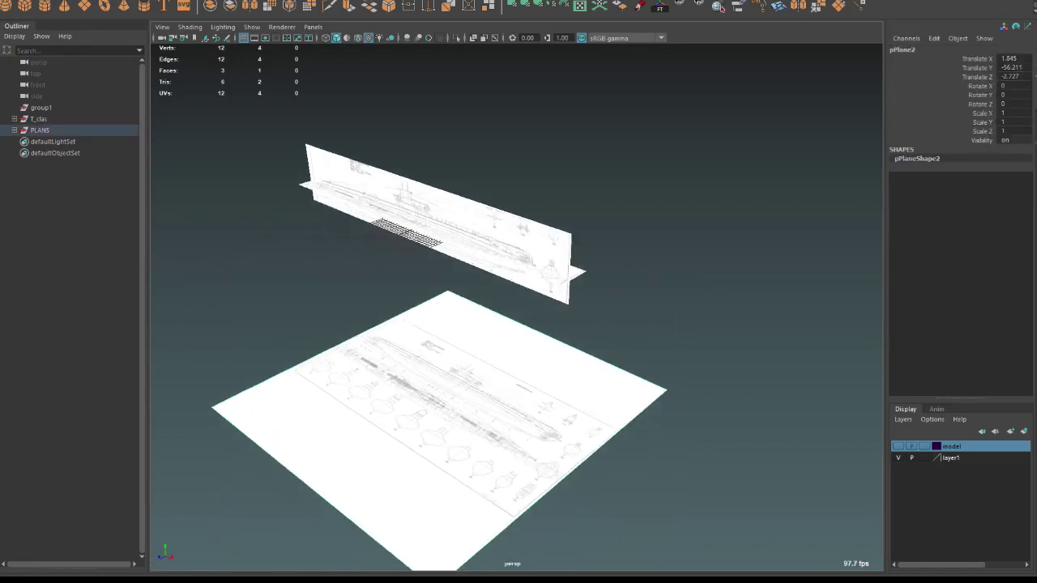
pyautogui.moveTo(407, 373); pyautogui.dragTo(460, 357, button='right')
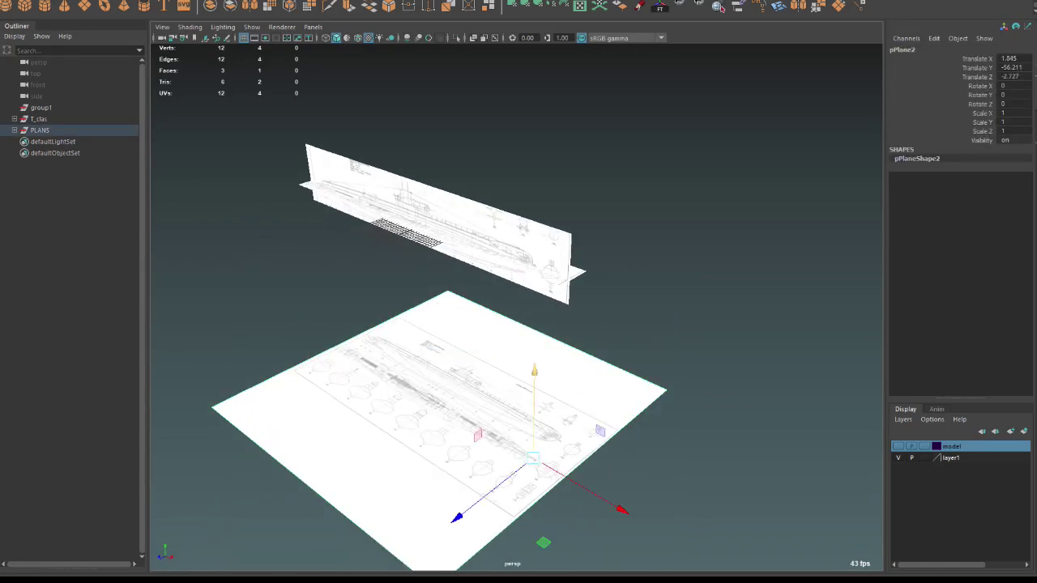
pyautogui.hotkey('ctrl', 'd')
pyautogui.moveTo(534, 371); pyautogui.dragTo(537, 91)
# Stand the copy upright by setting Rotate X and Y to 90.
pyautogui.press('e')
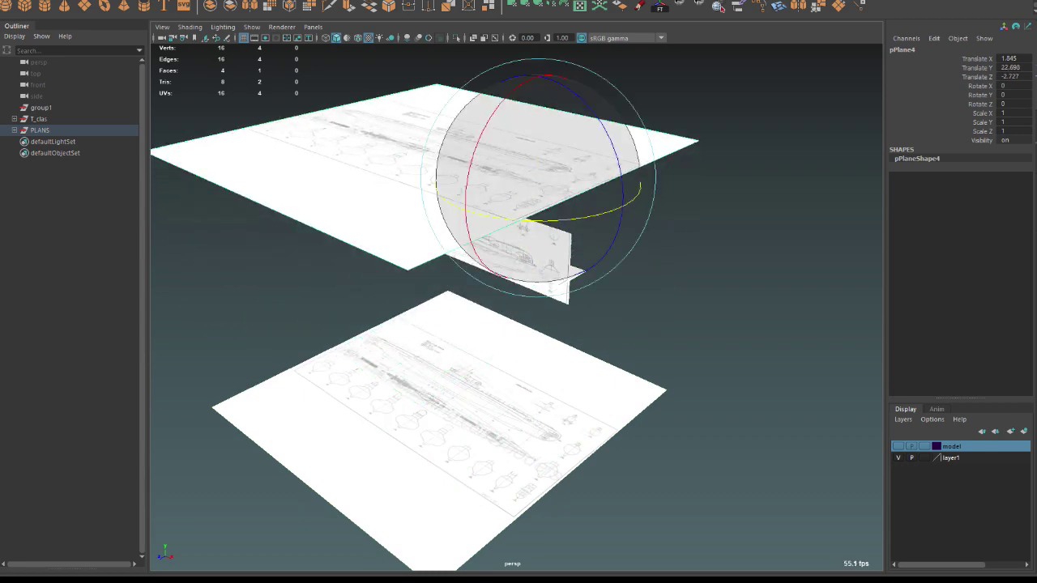
pyautogui.moveTo(640, 191); pyautogui.dragTo(600, 259)
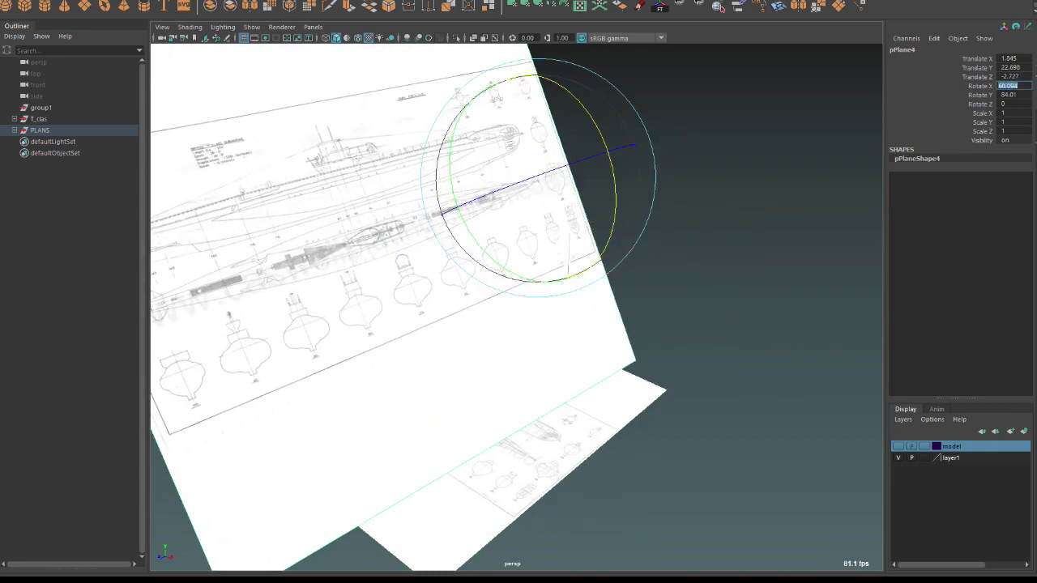
pyautogui.press('Tab')
pyautogui.write('90')
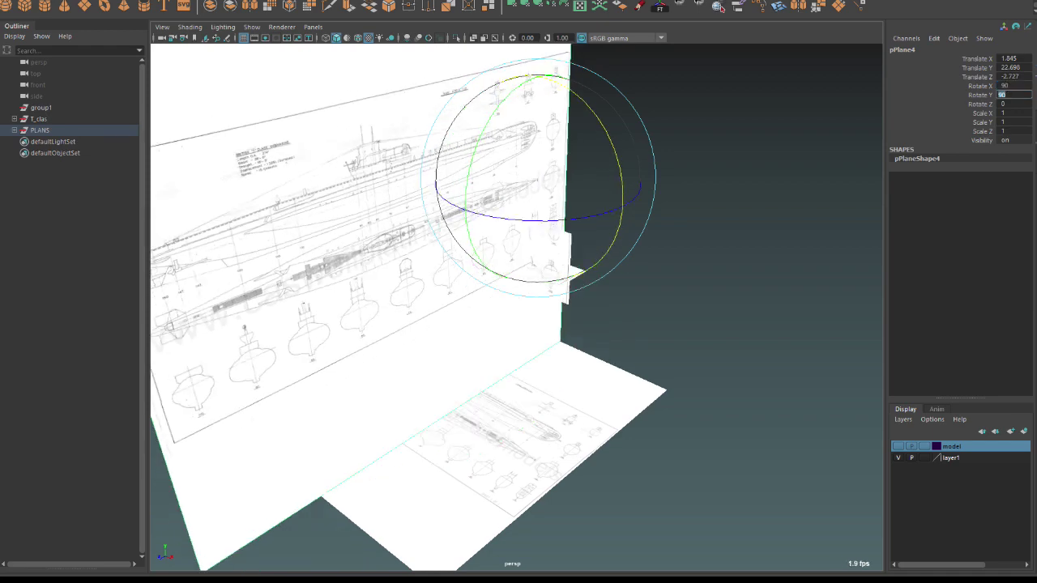
pyautogui.press('Return')
pyautogui.moveTo(518, 308)
pyautogui.keyDown('alt'); pyautogui.mouseDown()
pyautogui.moveTo(615, 291)
pyautogui.moveTo(567, 292)
pyautogui.mouseUp(); pyautogui.keyUp('alt')
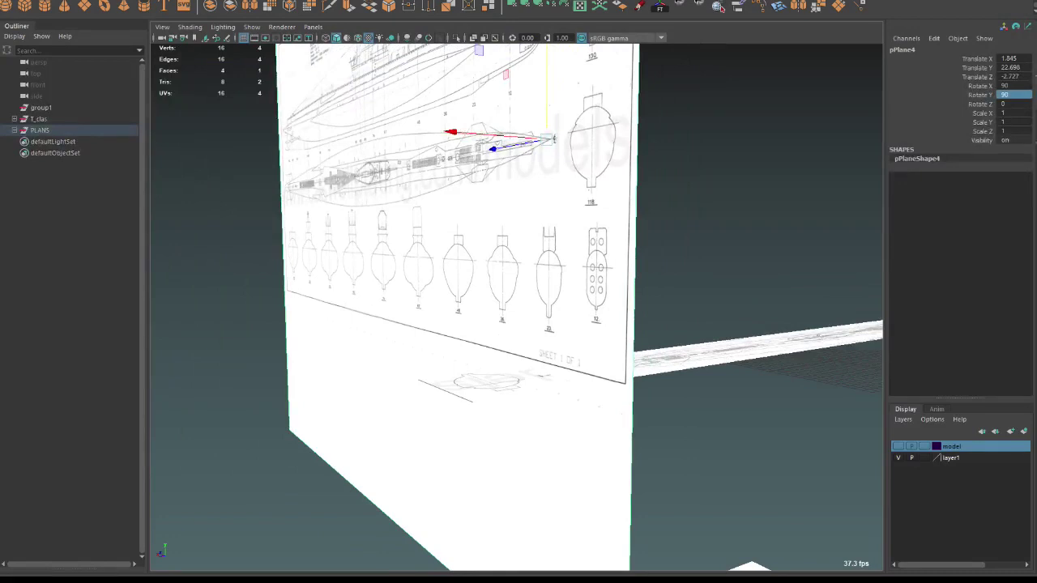
pyautogui.keyDown('shift'); pyautogui.rightClick(519, 218); pyautogui.keyUp('shift')
pyautogui.press('Escape')
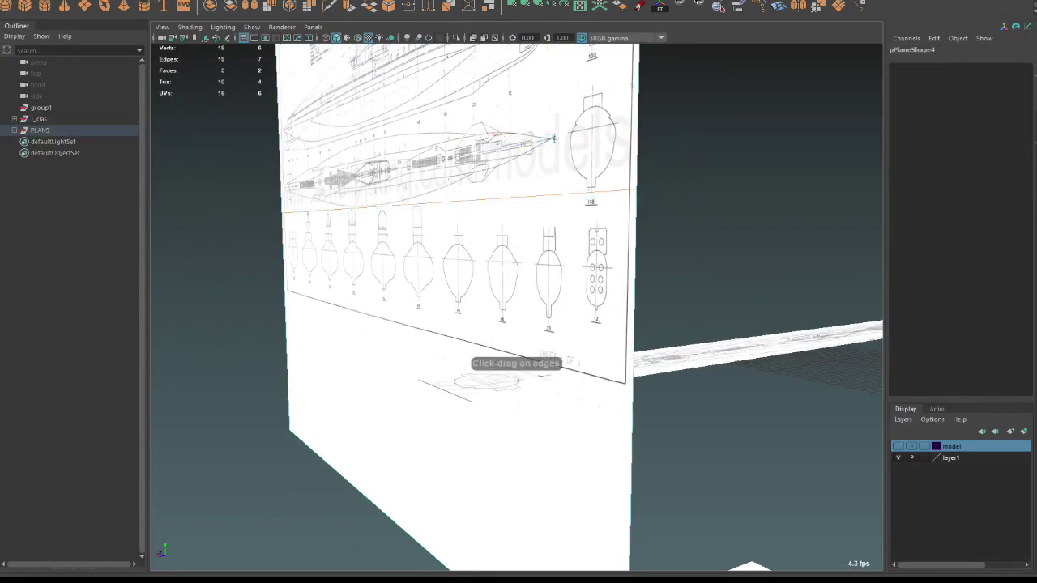
# Cut two edge loops and delete the faces above and below the cross-section row.
pyautogui.keyDown('alt'); pyautogui.moveTo(518, 373); pyautogui.dragTo(498, 368); pyautogui.keyUp('alt')
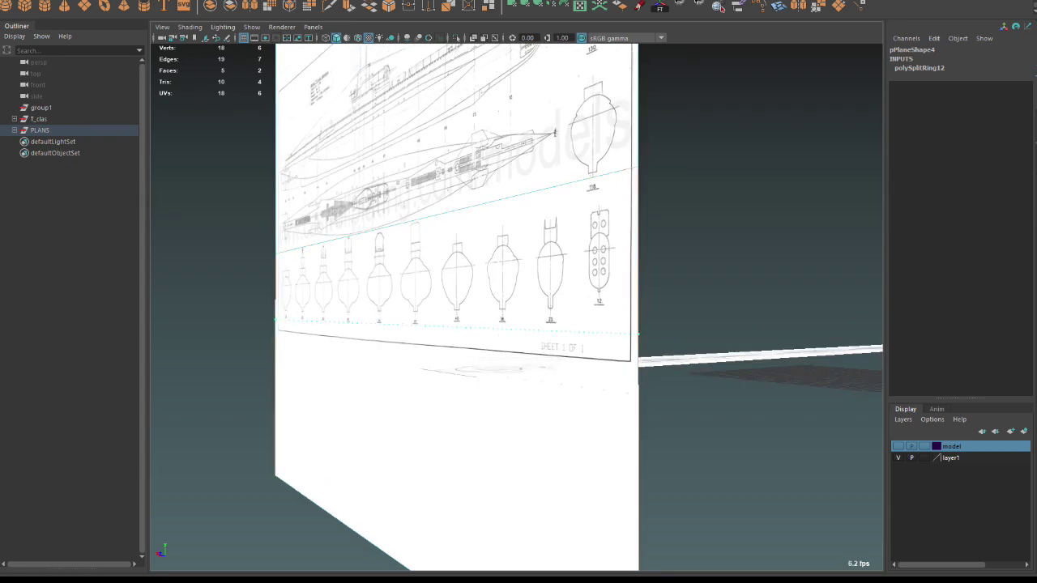
pyautogui.moveTo(539, 268); pyautogui.dragTo(539, 294, button='right')
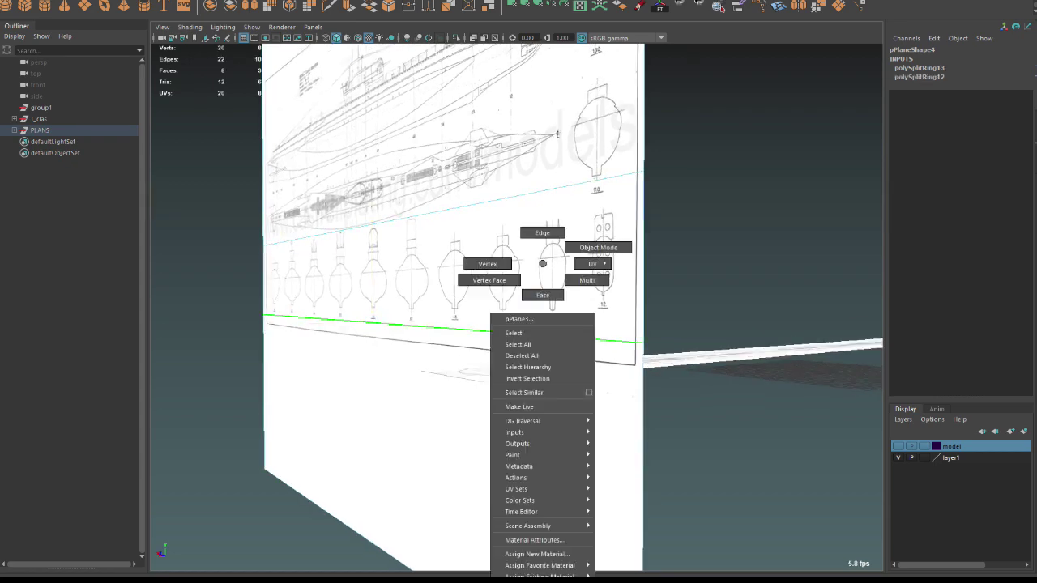
pyautogui.click(349, 421)
pyautogui.keyDown('alt'); pyautogui.moveTo(453, 365); pyautogui.dragTo(389, 356); pyautogui.keyUp('alt')
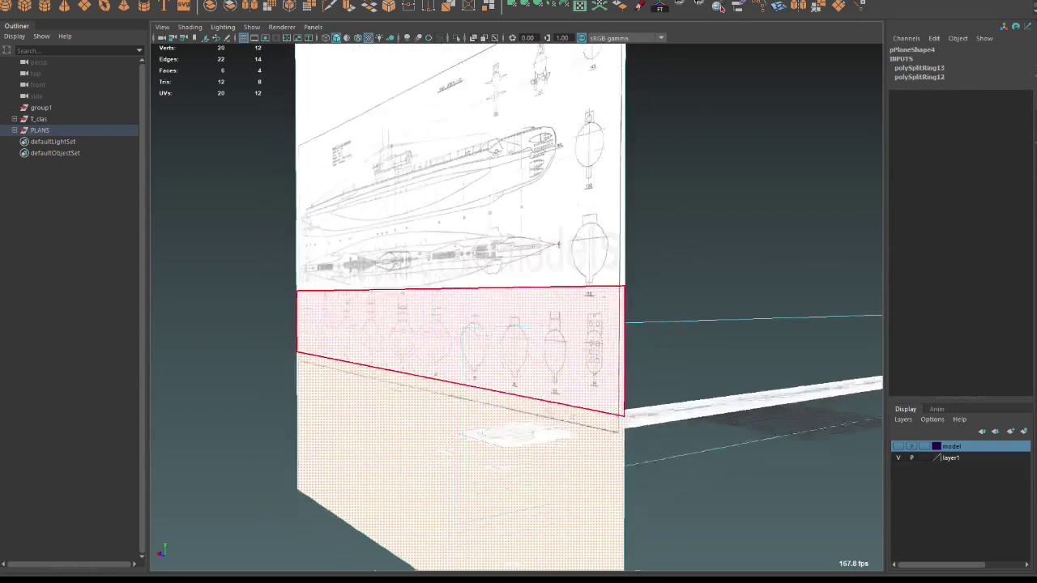
pyautogui.moveTo(519, 324)
pyautogui.keyDown('alt'); pyautogui.mouseDown()
pyautogui.moveTo(486, 324)
pyautogui.moveTo(518, 324)
pyautogui.mouseUp(); pyautogui.keyUp('alt')
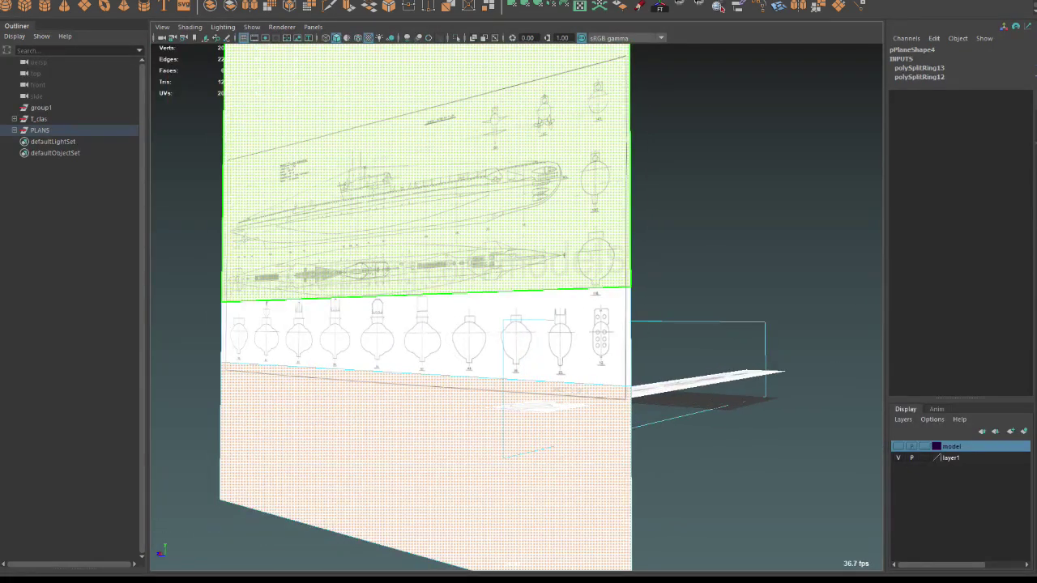
pyautogui.press('Delete')
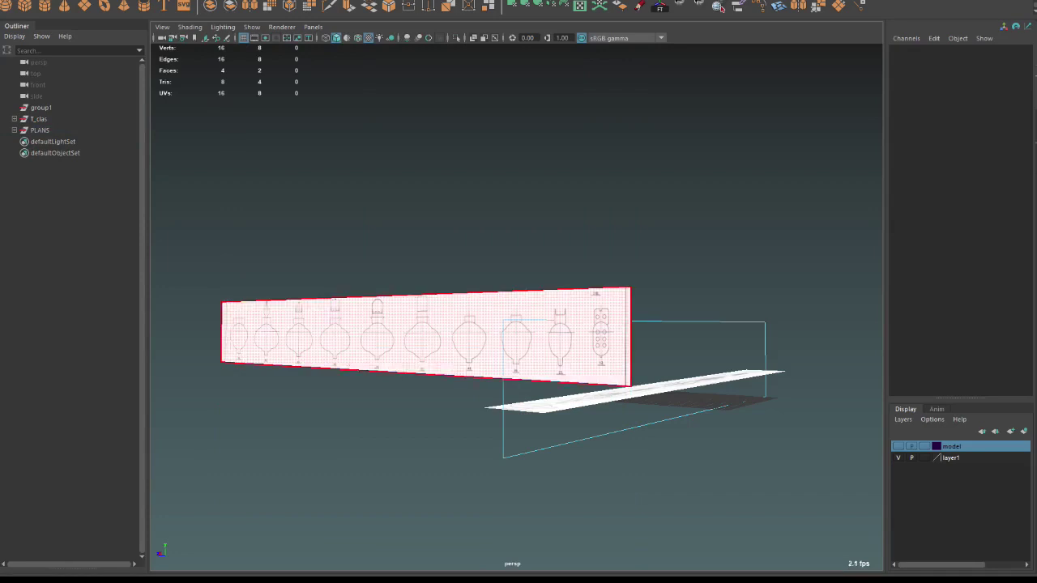
pyautogui.press('F8')
# Insert edge loops on the cross-section strip between the drawings, including one near the left end.
pyautogui.press('f')
pyautogui.moveTo(519, 324)
pyautogui.keyDown('alt'); pyautogui.mouseDown()
pyautogui.moveTo(486, 324)
pyautogui.moveTo(535, 300)
pyautogui.moveTo(502, 320)
pyautogui.moveTo(478, 308)
pyautogui.mouseUp(); pyautogui.keyUp('alt')
pyautogui.press('w')
pyautogui.keyDown('shift'); pyautogui.moveTo(521, 289); pyautogui.dragTo(462, 296, button='right'); pyautogui.keyUp('shift')
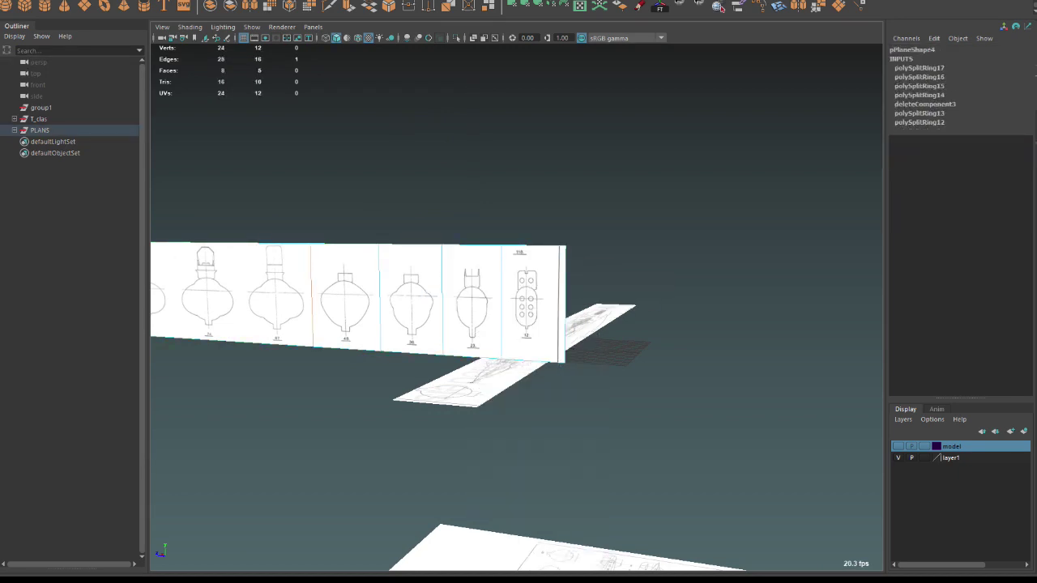
pyautogui.keyDown('alt'); pyautogui.moveTo(519, 324); pyautogui.dragTo(486, 316); pyautogui.keyUp('alt')
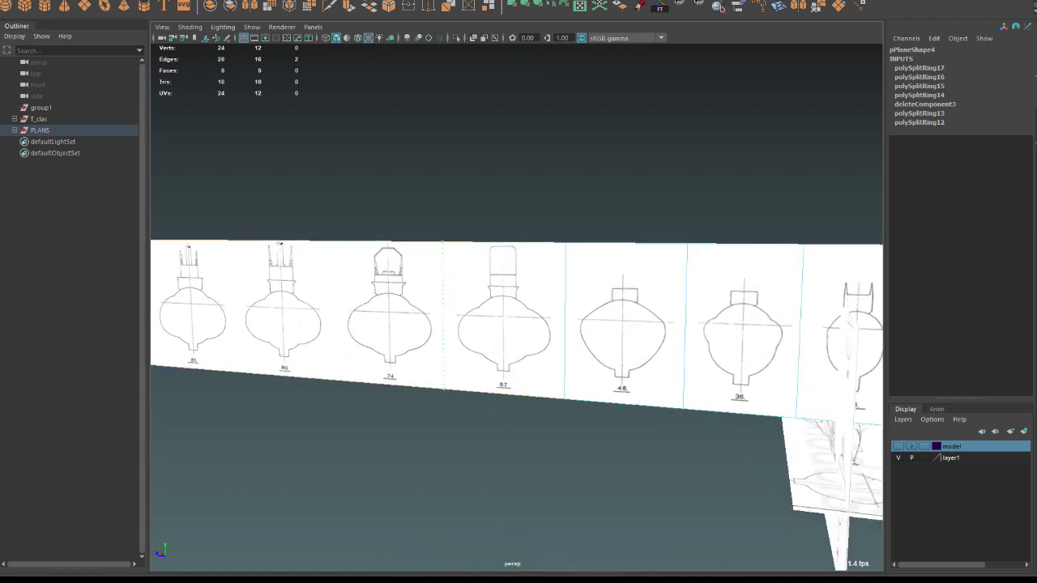
pyautogui.click(332, 242)
pyautogui.keyDown('alt'); pyautogui.moveTo(332, 241); pyautogui.dragTo(372, 251); pyautogui.keyUp('alt')
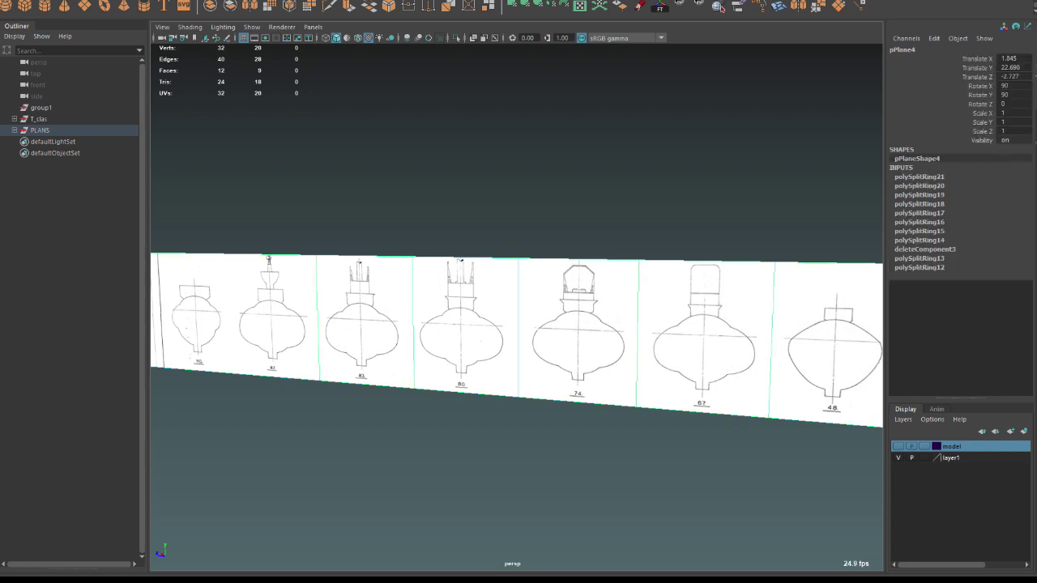
pyautogui.click(235, 256)
pyautogui.keyDown('alt'); pyautogui.moveTo(235, 256); pyautogui.dragTo(276, 259); pyautogui.keyUp('alt')
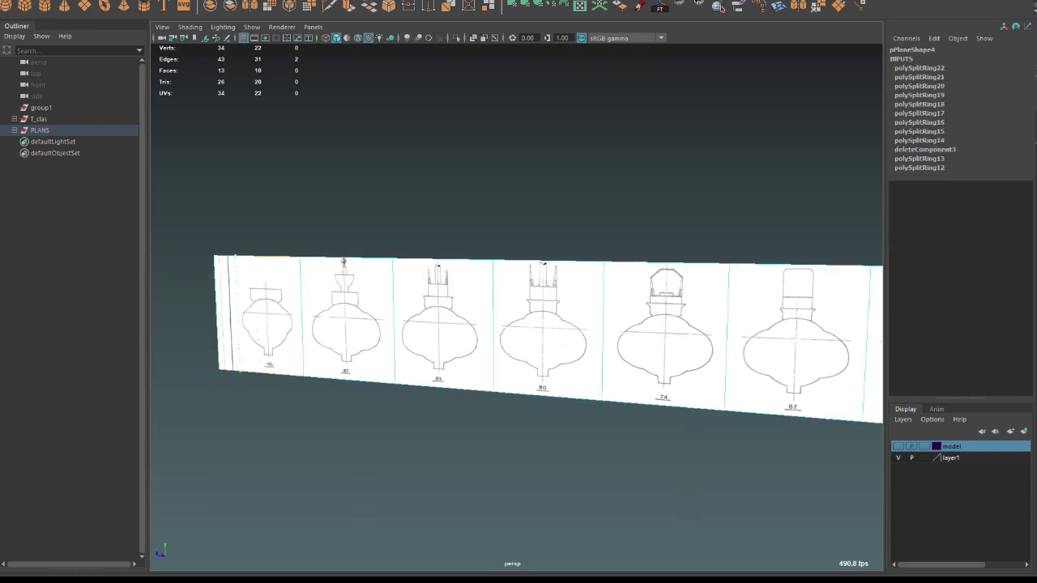
# Delete the narrow leftover sliver face at the strip's left end.
pyautogui.moveTo(236, 258); pyautogui.dragTo(236, 279, button='right')
pyautogui.click(226, 316)
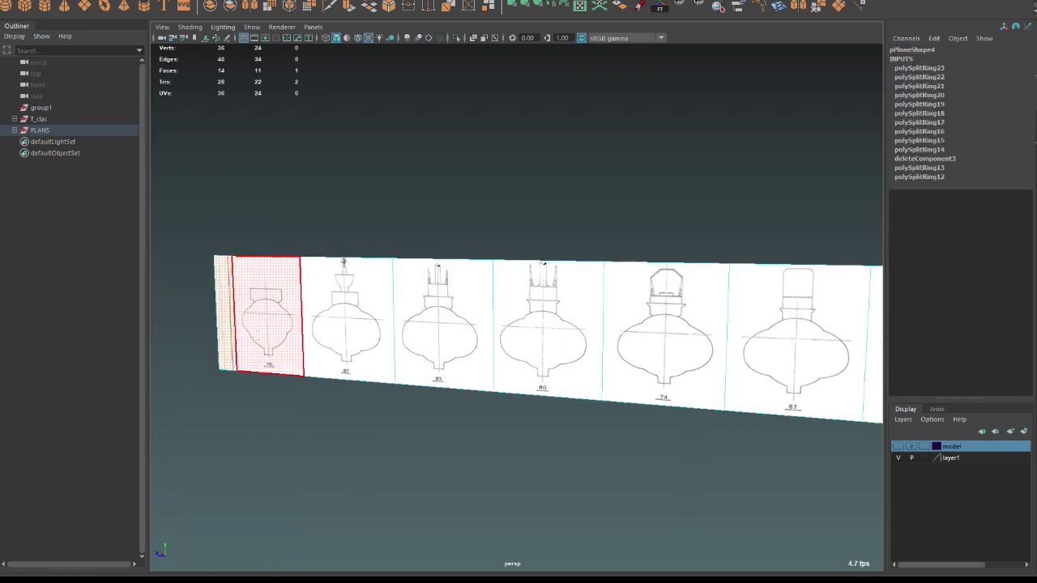
pyautogui.press('Delete')
# Extract the first few drawings' faces into separate pieces.
pyautogui.click(267, 316)
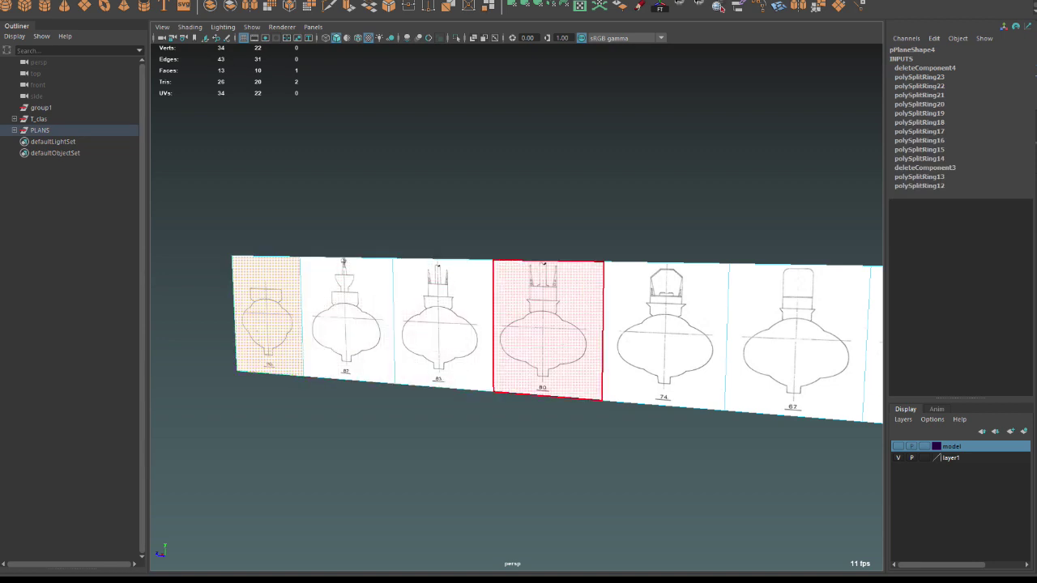
pyautogui.keyDown('shift'); pyautogui.moveTo(542, 264); pyautogui.dragTo(402, 186, button='right'); pyautogui.keyUp('shift')
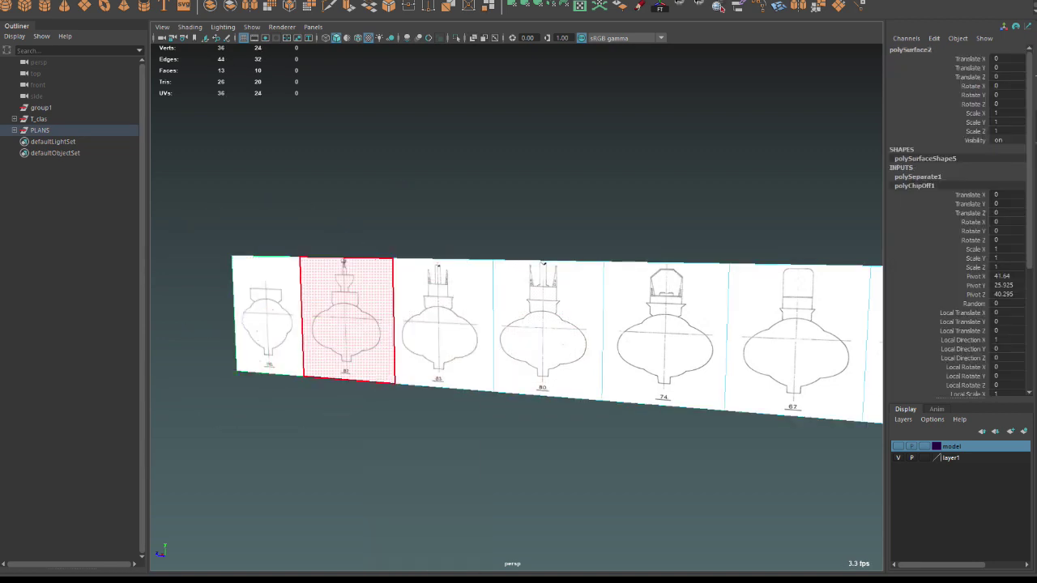
pyautogui.click(346, 332)
pyautogui.keyDown('shift'); pyautogui.moveTo(346, 332); pyautogui.dragTo(243, 267, button='right'); pyautogui.keyUp('shift')
pyautogui.rightClick(460, 297)
pyautogui.click(461, 328)
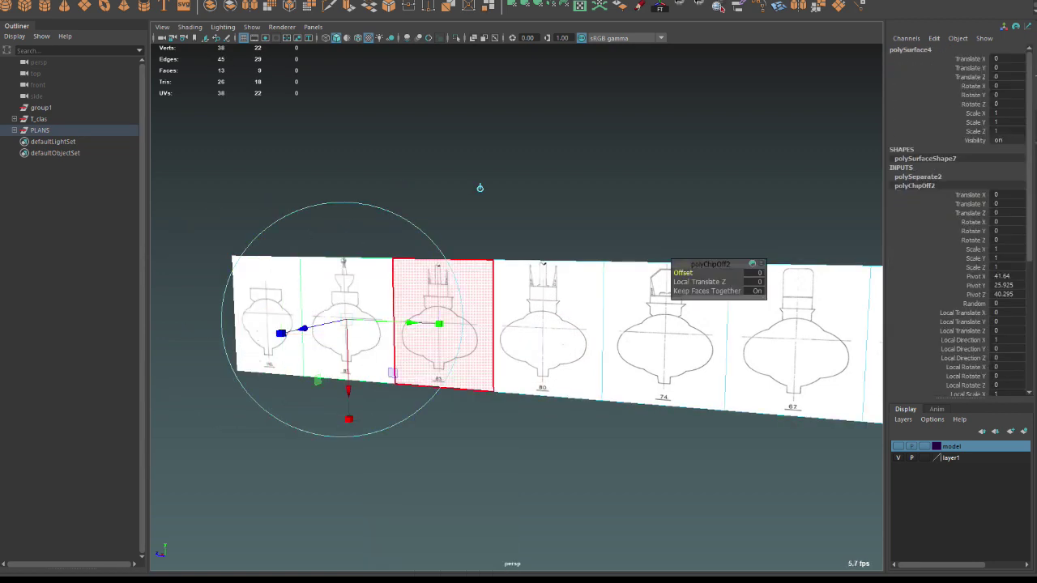
pyautogui.click(324, 316)
pyautogui.rightClick(558, 296)
pyautogui.click(551, 324)
pyautogui.keyDown('shift'); pyautogui.moveTo(665, 324); pyautogui.dragTo(683, 192, button='right'); pyautogui.keyUp('shift')
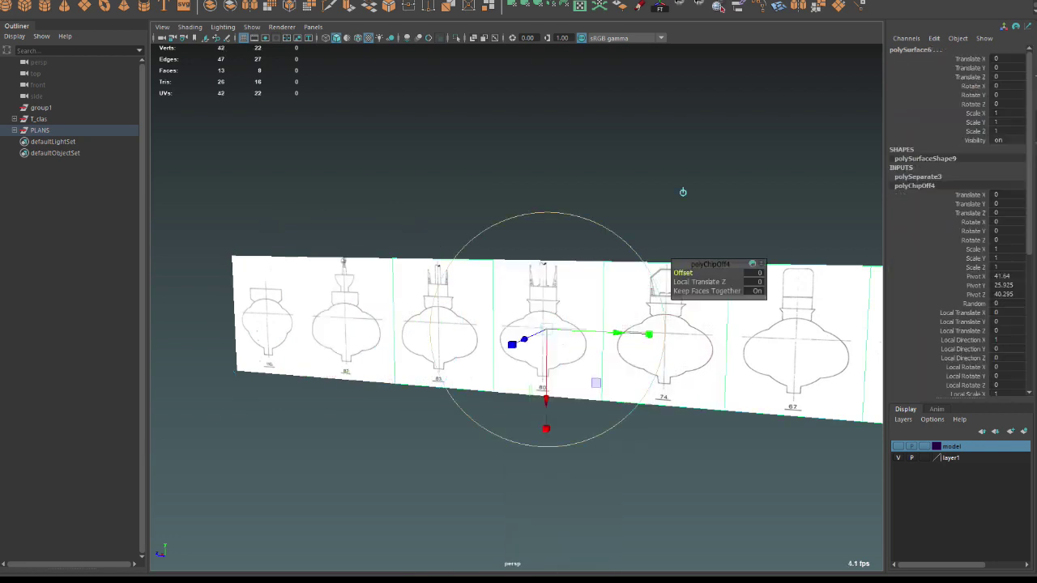
pyautogui.keyDown('shift'); pyautogui.moveTo(624, 340); pyautogui.dragTo(656, 213, button='right'); pyautogui.keyUp('shift')
pyautogui.scroll(-2, 656, 207)
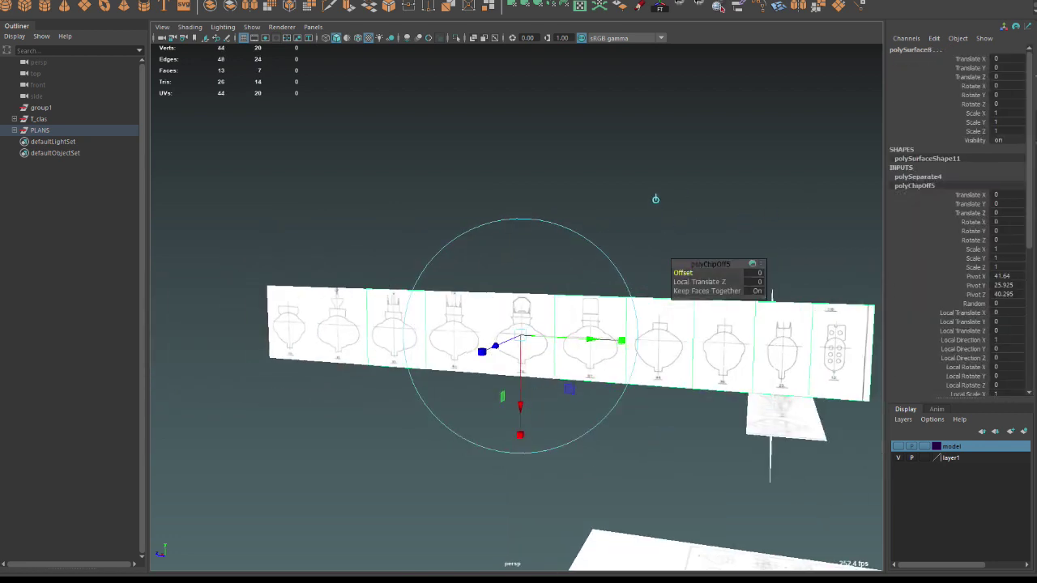
# Extract the next drawings' faces along the strip into their own pieces.
pyautogui.moveTo(676, 329); pyautogui.dragTo(676, 354, button='right')
pyautogui.click(590, 332)
pyautogui.keyDown('shift'); pyautogui.moveTo(589, 333); pyautogui.dragTo(727, 200, button='right'); pyautogui.keyUp('shift')
pyautogui.moveTo(759, 322); pyautogui.dragTo(759, 351, button='right')
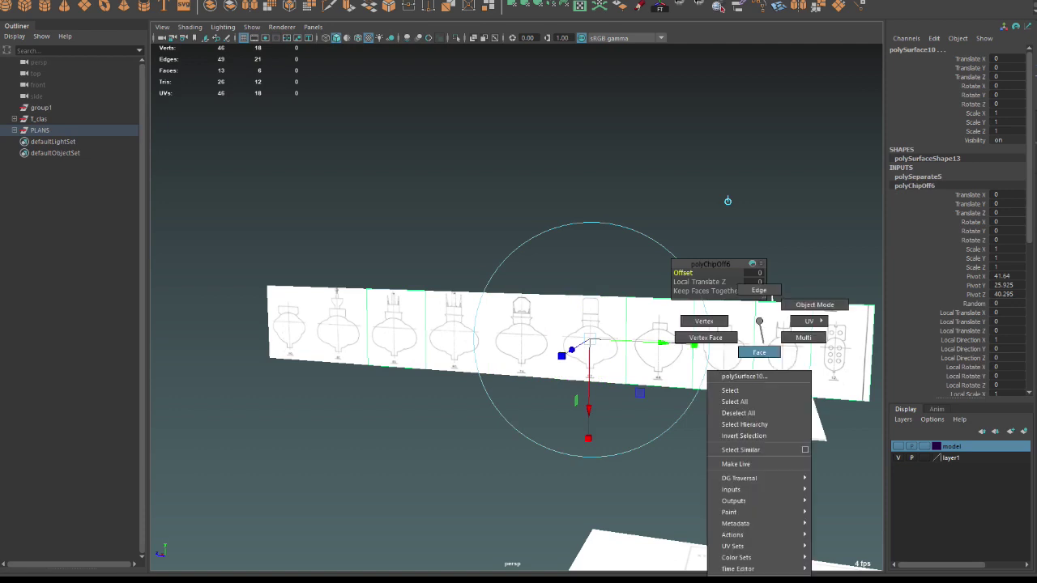
pyautogui.click(660, 339)
pyautogui.keyDown('shift'); pyautogui.moveTo(659, 338); pyautogui.dragTo(798, 206, button='right'); pyautogui.keyUp('shift')
pyautogui.rightClick(821, 322)
pyautogui.click(821, 352)
pyautogui.click(722, 342)
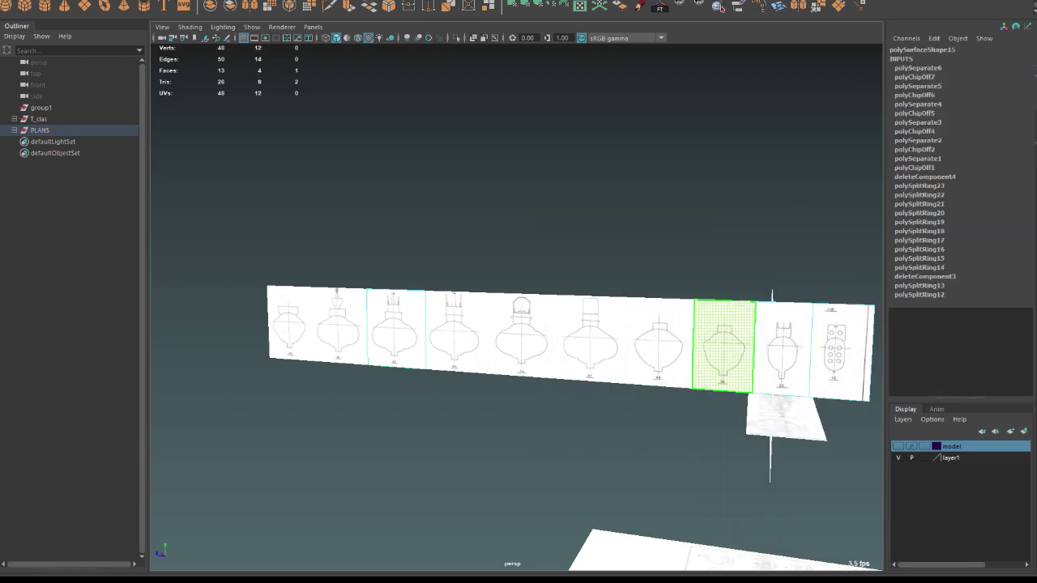
pyautogui.keyDown('shift'); pyautogui.moveTo(722, 343); pyautogui.dragTo(778, 213, button='right'); pyautogui.keyUp('shift')
# Extract the second-to-last and last drawings' faces at the strip's right end.
pyautogui.keyDown('alt'); pyautogui.moveTo(810, 243); pyautogui.dragTo(656, 267, button='middle'); pyautogui.keyUp('alt')
pyautogui.rightClick(703, 339)
pyautogui.click(703, 370)
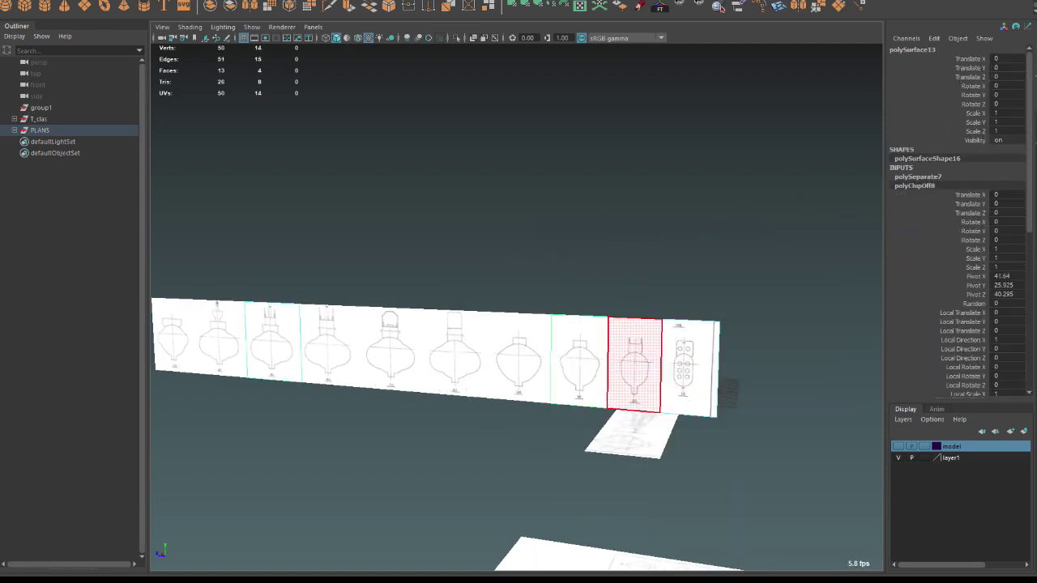
pyautogui.click(634, 356)
pyautogui.keyDown('shift'); pyautogui.moveTo(633, 357); pyautogui.dragTo(774, 227, button='right'); pyautogui.keyUp('shift')
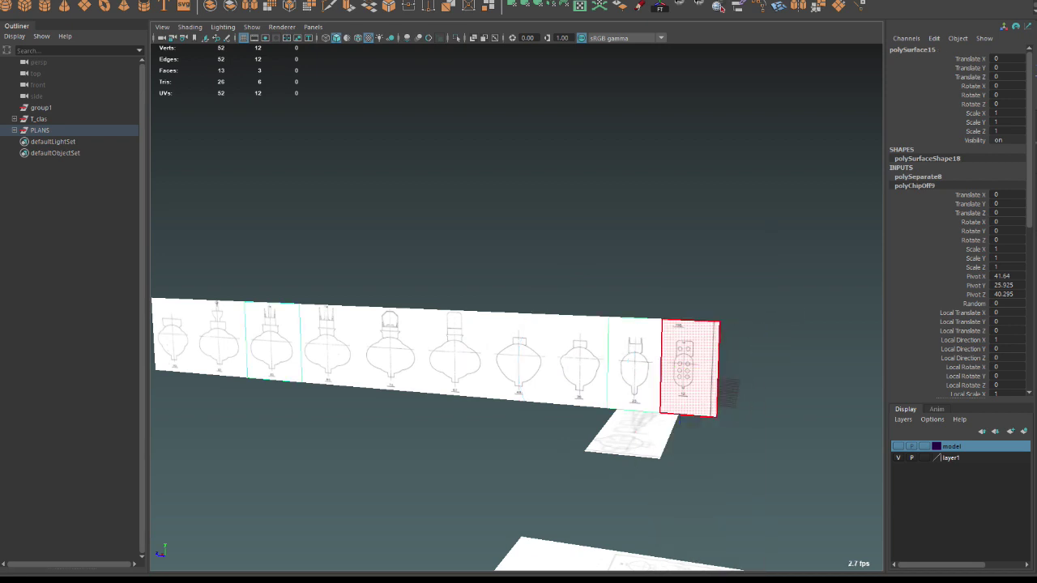
pyautogui.keyDown('shift'); pyautogui.moveTo(689, 369); pyautogui.dragTo(774, 226, button='right'); pyautogui.keyUp('shift')
pyautogui.keyDown('alt'); pyautogui.moveTo(777, 235); pyautogui.dragTo(833, 240); pyautogui.keyUp('alt')
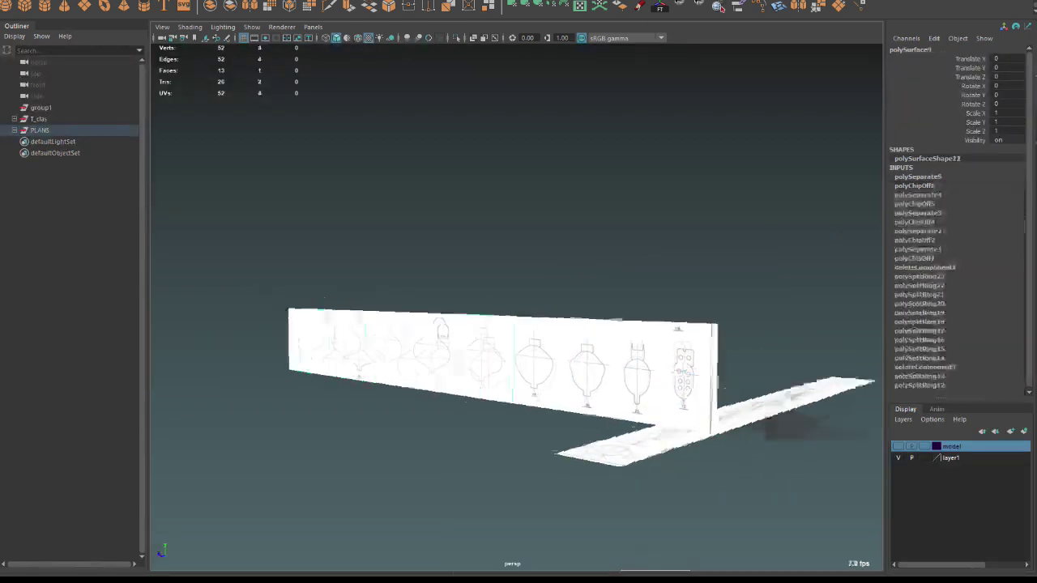
# Unparent the separated cross-section pieces to world level and delete their history.
pyautogui.moveTo(213, 289); pyautogui.dragTo(597, 354)
pyautogui.press('f')
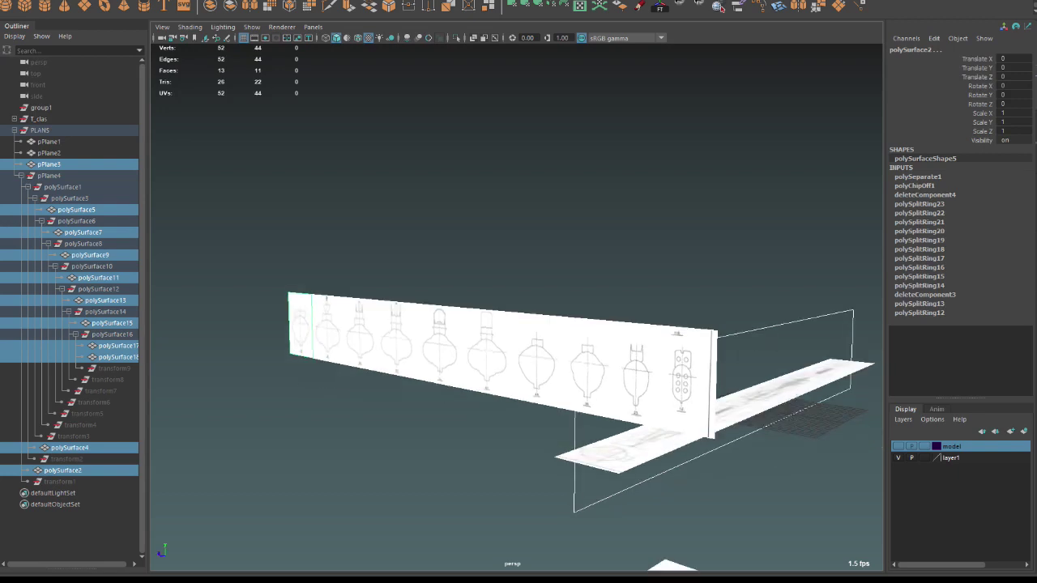
pyautogui.hotkey('shift', 'p')
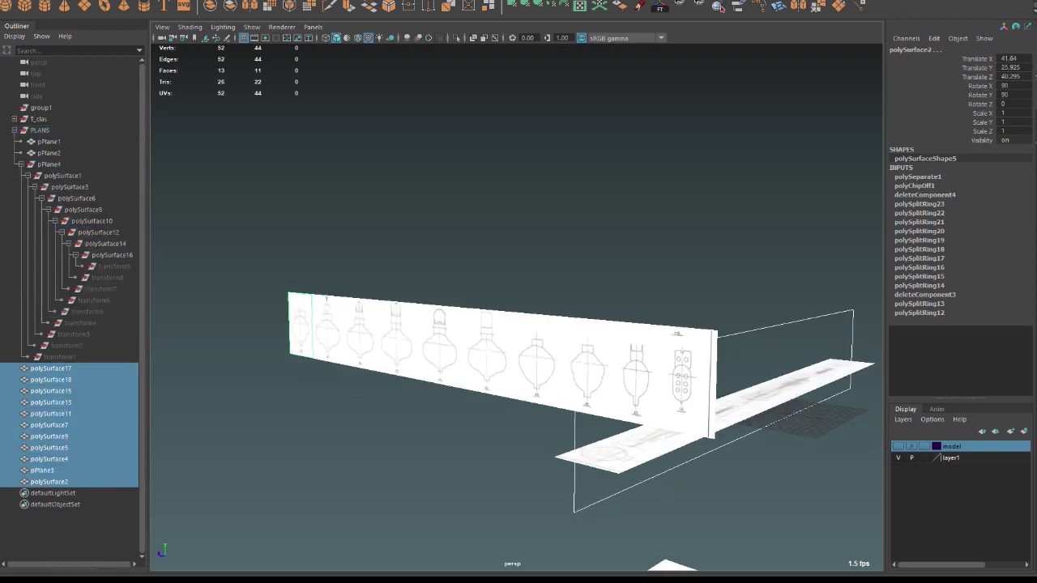
pyautogui.hotkey('alt', 'shift', 'd')
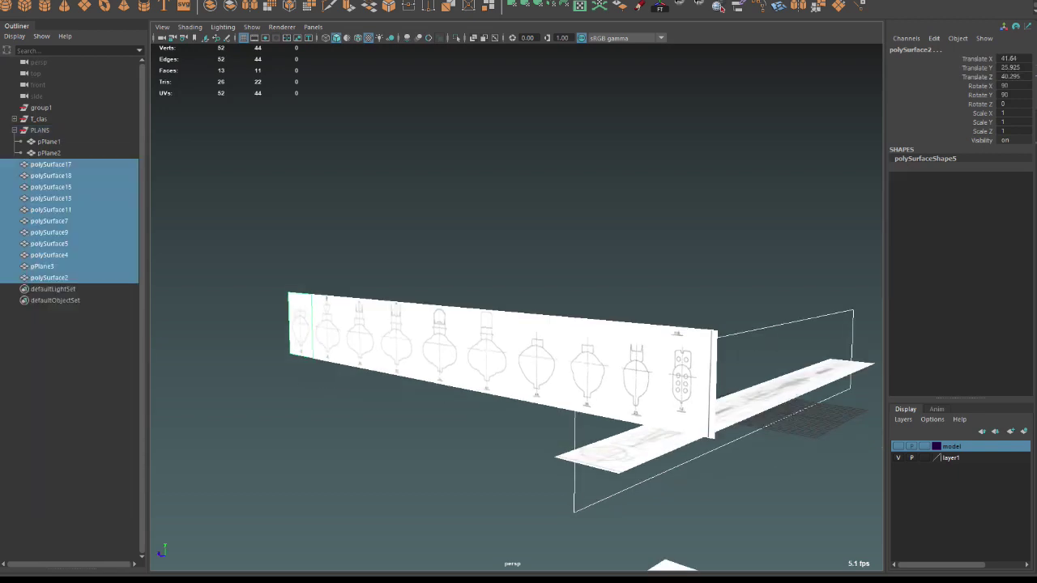
# Find pPlane3 among the pieces and parent it under the PLANS group.
pyautogui.click(50, 164)
pyautogui.click(49, 254)
pyautogui.press('f')
pyautogui.click(42, 266)
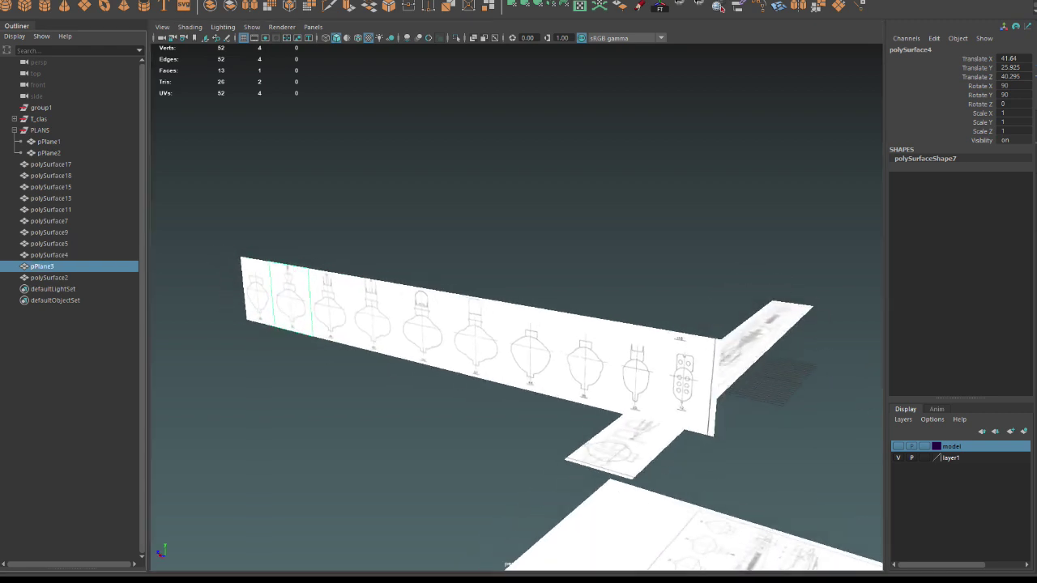
pyautogui.press('f')
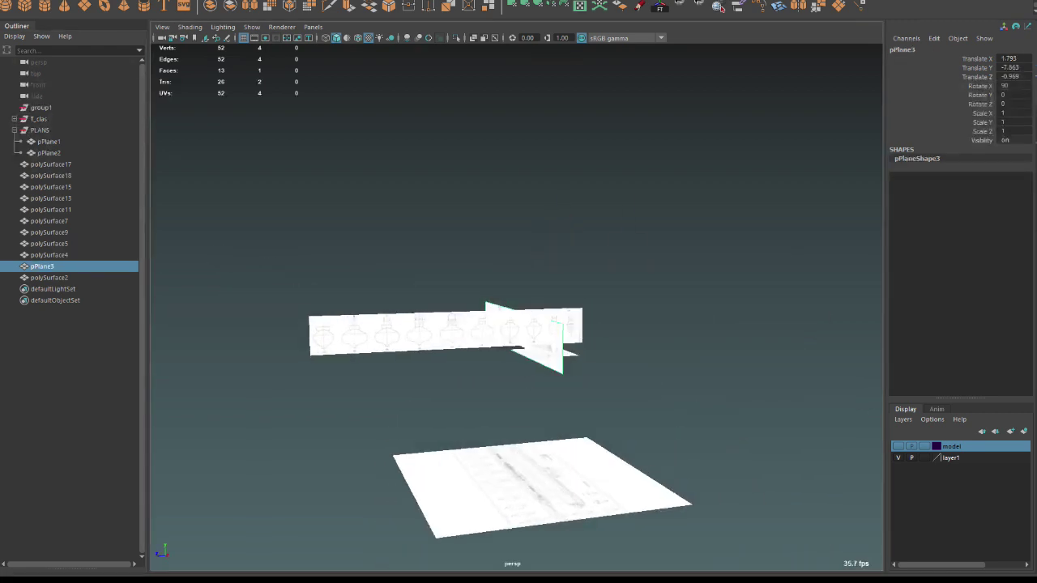
pyautogui.click(49, 277)
pyautogui.press('f')
pyautogui.keyDown('alt'); pyautogui.moveTo(486, 348); pyautogui.dragTo(616, 372); pyautogui.keyUp('alt')
pyautogui.click(42, 266)
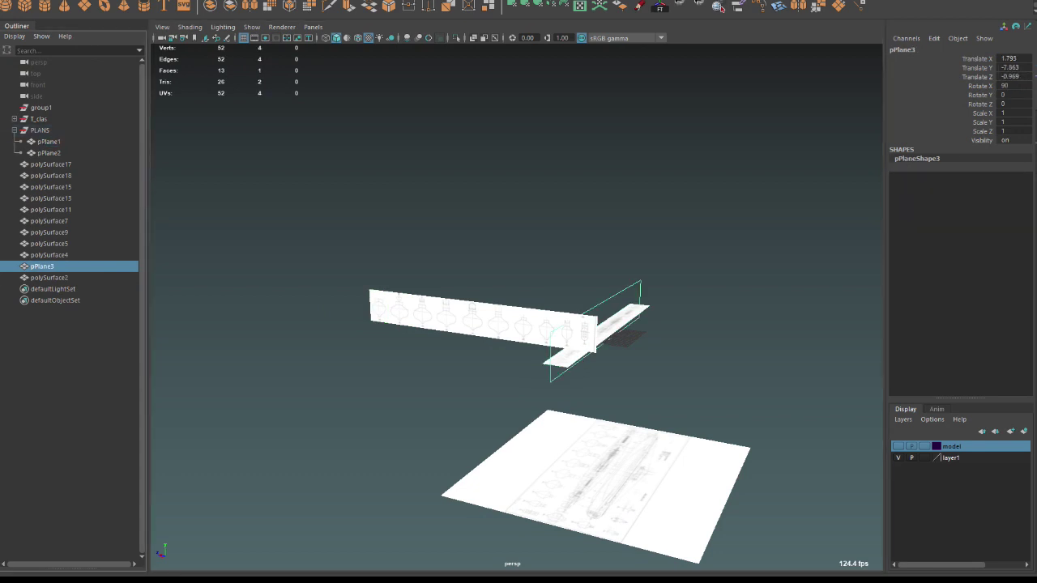
pyautogui.keyDown('ctrl'); pyautogui.click(39, 130); pyautogui.keyUp('ctrl')
pyautogui.press('p')
# Select polySurface17 through polySurface2 and change which interface bars are shown.
pyautogui.moveTo(49, 175); pyautogui.dragTo(49, 277)
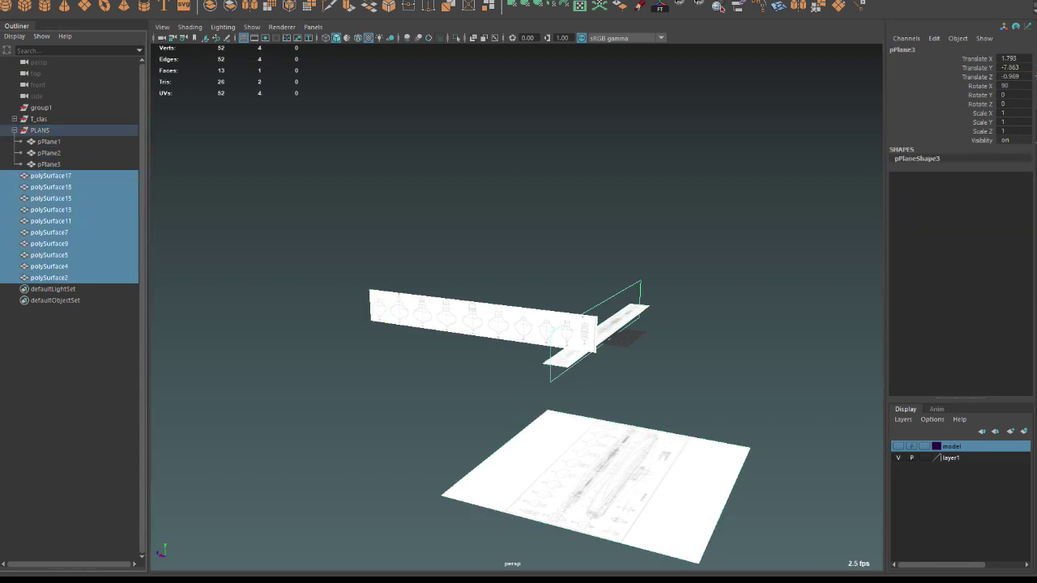
pyautogui.keyDown('alt'); pyautogui.moveTo(519, 341); pyautogui.dragTo(453, 356); pyautogui.keyUp('alt')
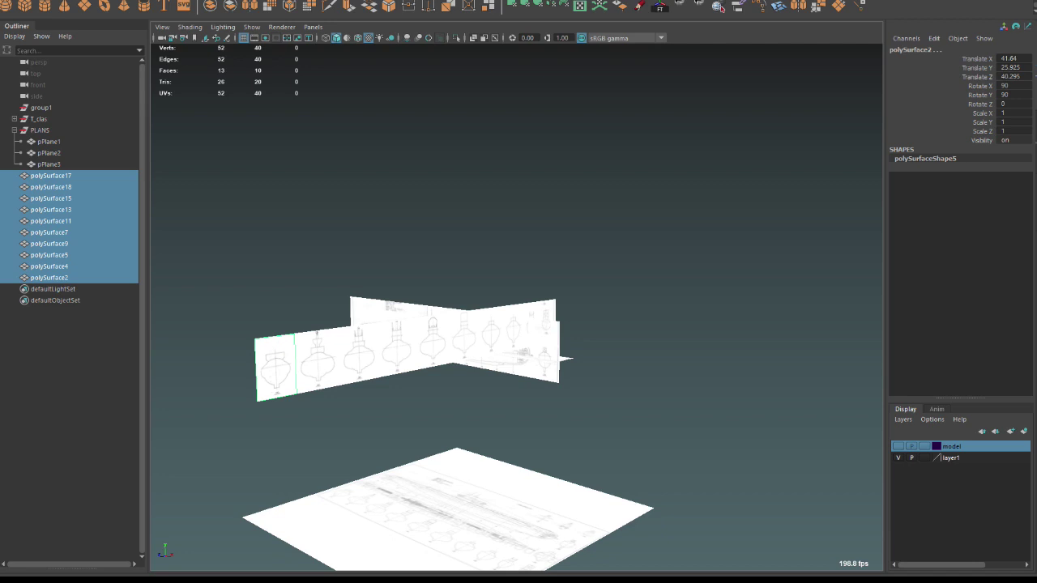
pyautogui.press('space')
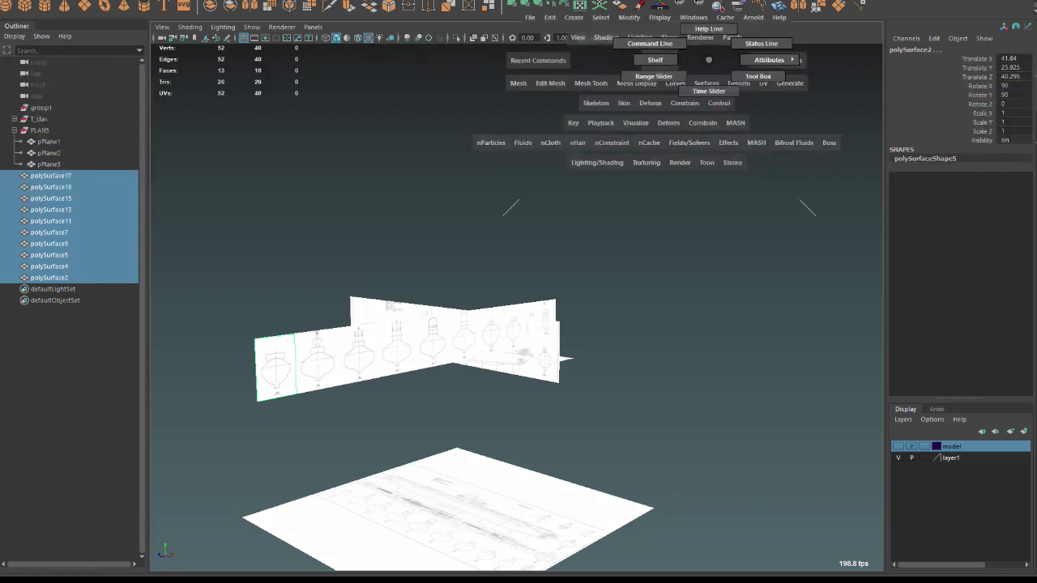
pyautogui.moveTo(707, 60)
pyautogui.mouseDown()
pyautogui.moveTo(708, 91)
pyautogui.moveTo(753, 47)
pyautogui.mouseUp()
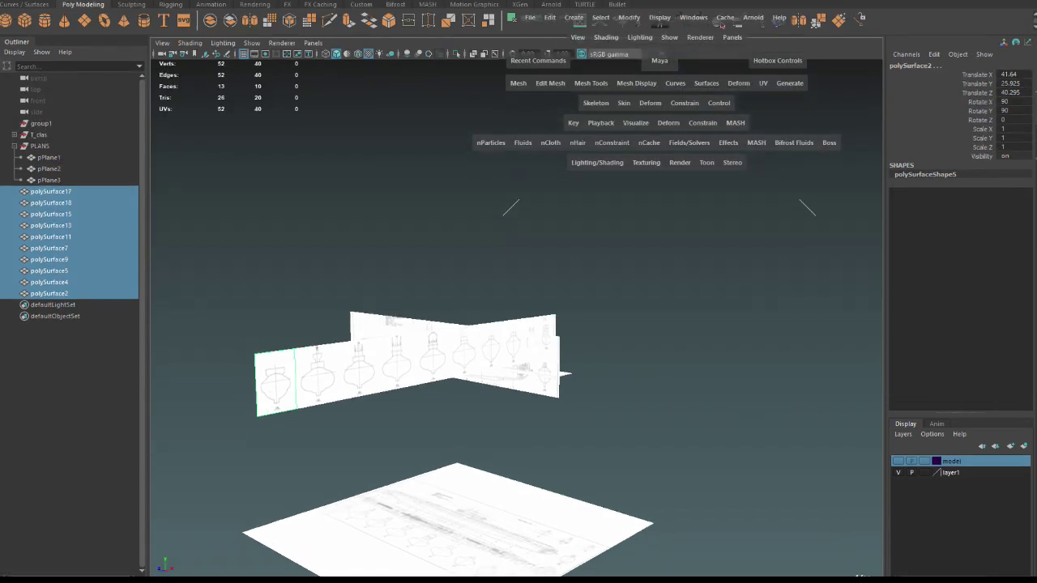
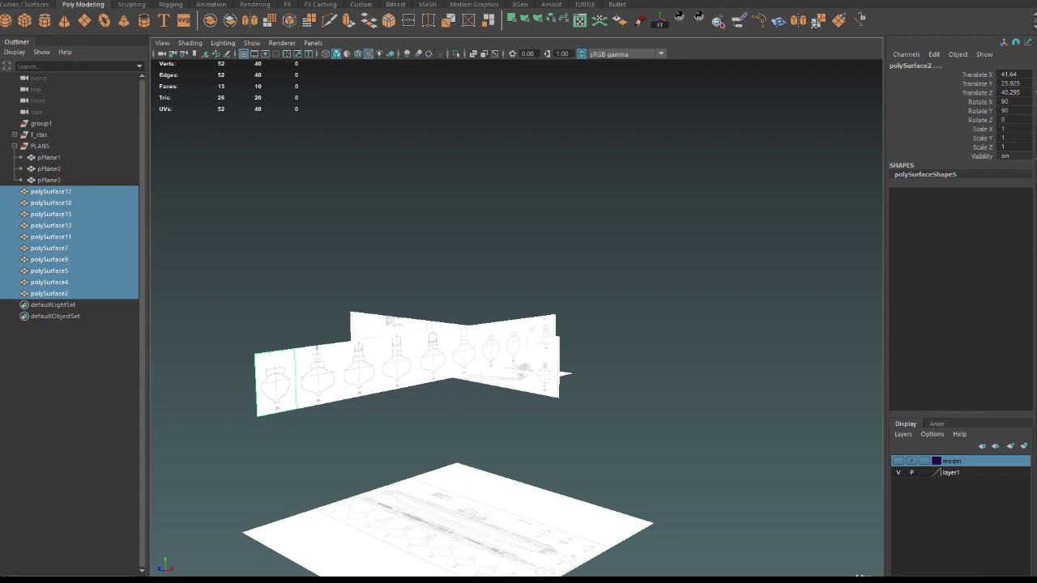
# Name the planes crossextions1 through crossextions10, select all ten and group them as group2.
pyautogui.press('Return')
pyautogui.moveTo(518, 324)
pyautogui.keyDown('alt'); pyautogui.mouseDown()
pyautogui.moveTo(567, 243)
pyautogui.moveTo(616, 227)
pyautogui.mouseUp(); pyautogui.keyUp('alt')
pyautogui.click(51, 293)
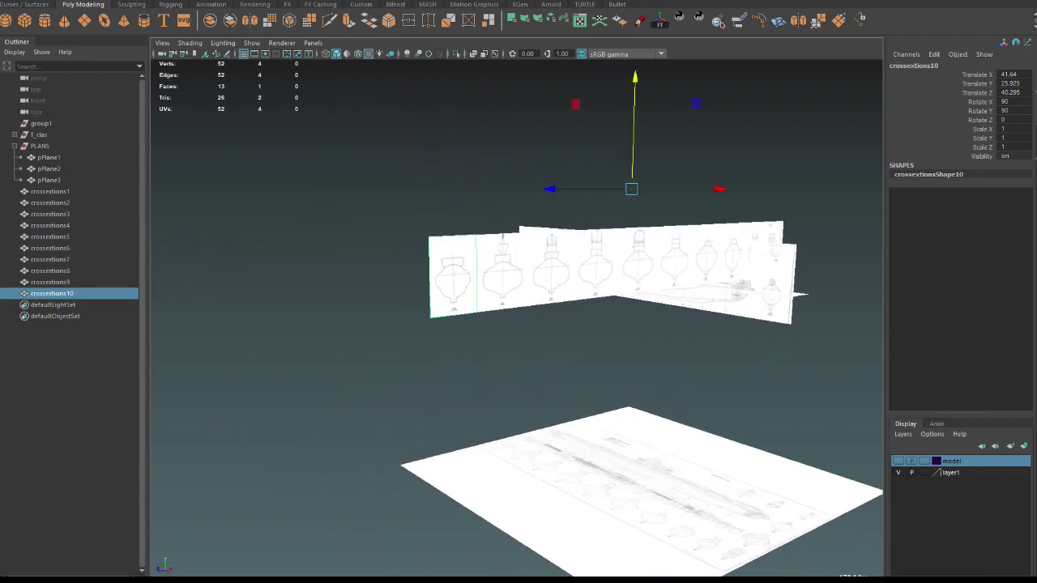
pyautogui.scroll(3, 613, 266)
pyautogui.press('f')
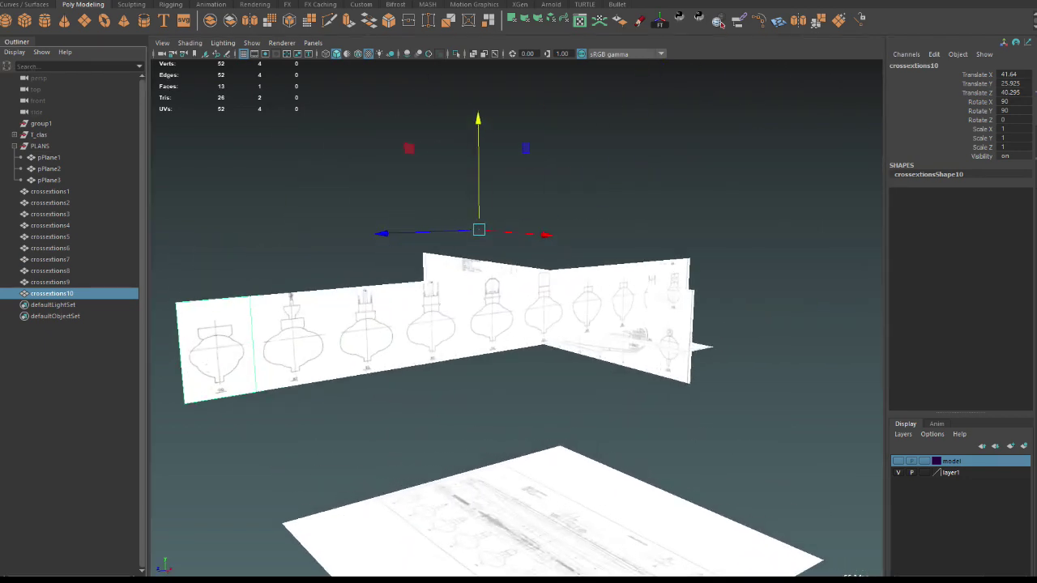
pyautogui.keyDown('shift'); pyautogui.click(51, 191); pyautogui.keyUp('shift')
pyautogui.hotkey('ctrl', 'g')
pyautogui.keyDown('alt'); pyautogui.moveTo(518, 292); pyautogui.dragTo(599, 267); pyautogui.keyUp('alt')
pyautogui.keyDown('alt'); pyautogui.moveTo(519, 292); pyautogui.dragTo(583, 275); pyautogui.keyUp('alt')
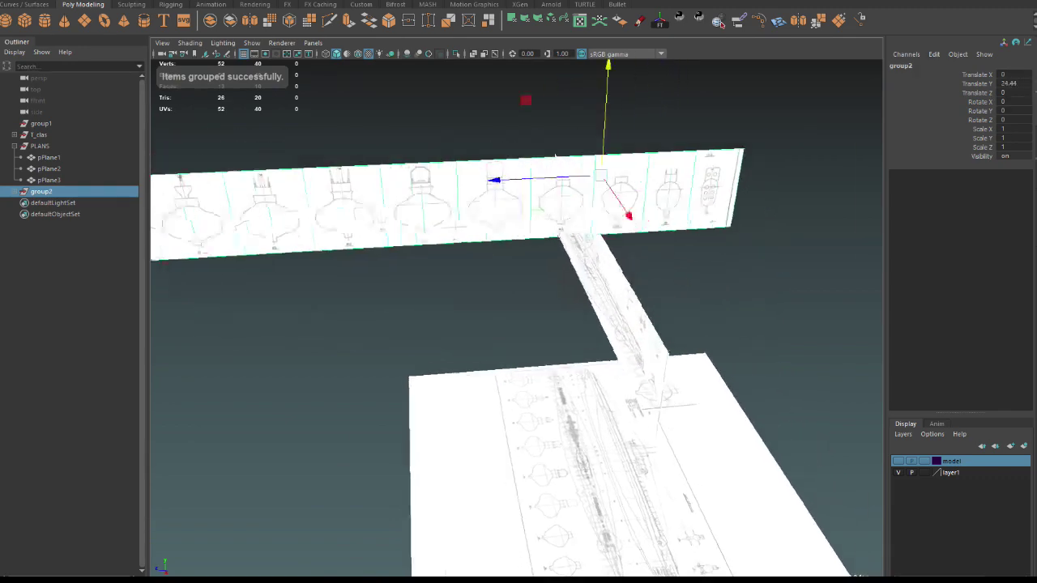
# Cut a horizontal edge loop across the plane holding drawing 12.
pyautogui.scroll(2, 518, 292)
pyautogui.scroll(2, 518, 292)
pyautogui.keyDown('alt'); pyautogui.moveTo(519, 292); pyautogui.dragTo(583, 275); pyautogui.keyUp('alt')
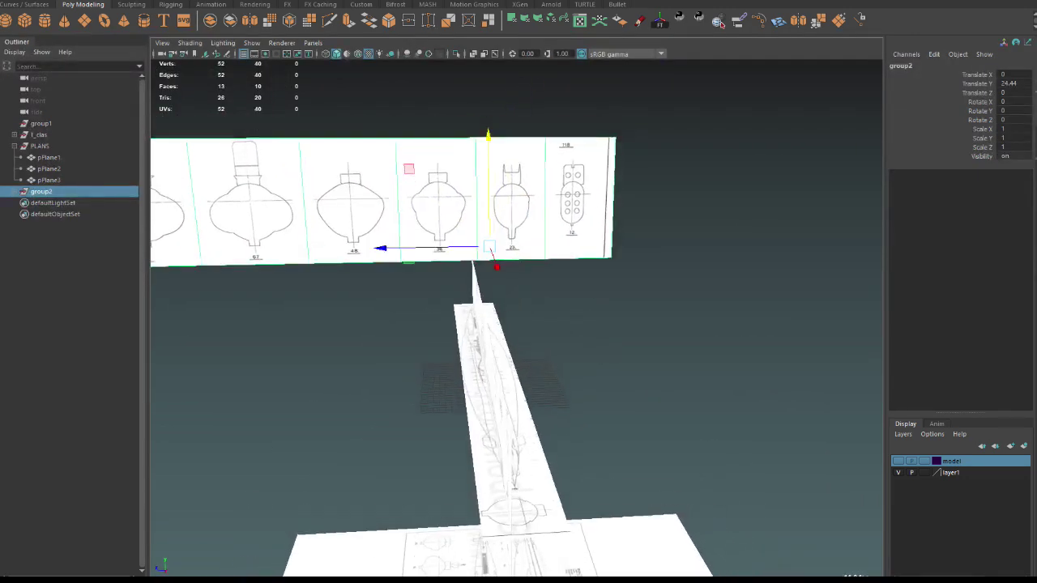
pyautogui.scroll(3, 518, 291)
pyautogui.scroll(2, 519, 291)
pyautogui.press('Down')
pyautogui.scroll(2, 516, 316)
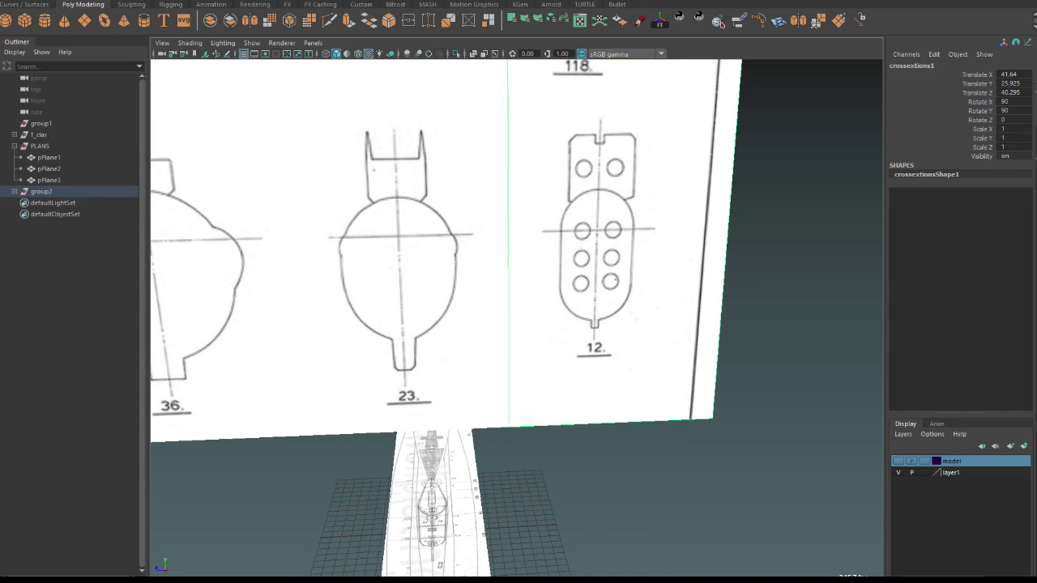
pyautogui.moveTo(652, 229); pyautogui.dragTo(575, 379, button='right')
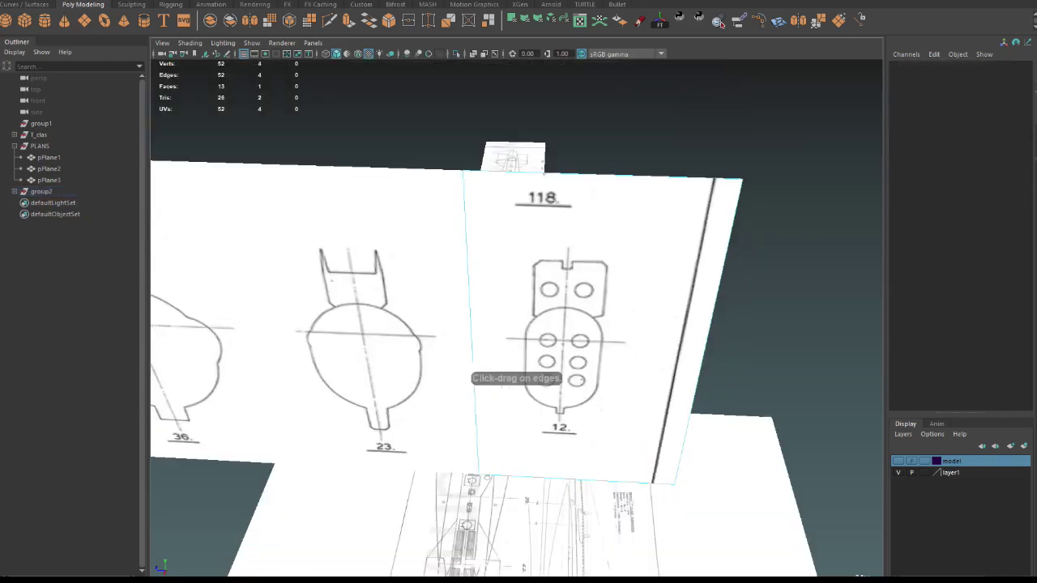
pyautogui.keyDown('alt'); pyautogui.moveTo(516, 378); pyautogui.dragTo(543, 349); pyautogui.keyUp('alt')
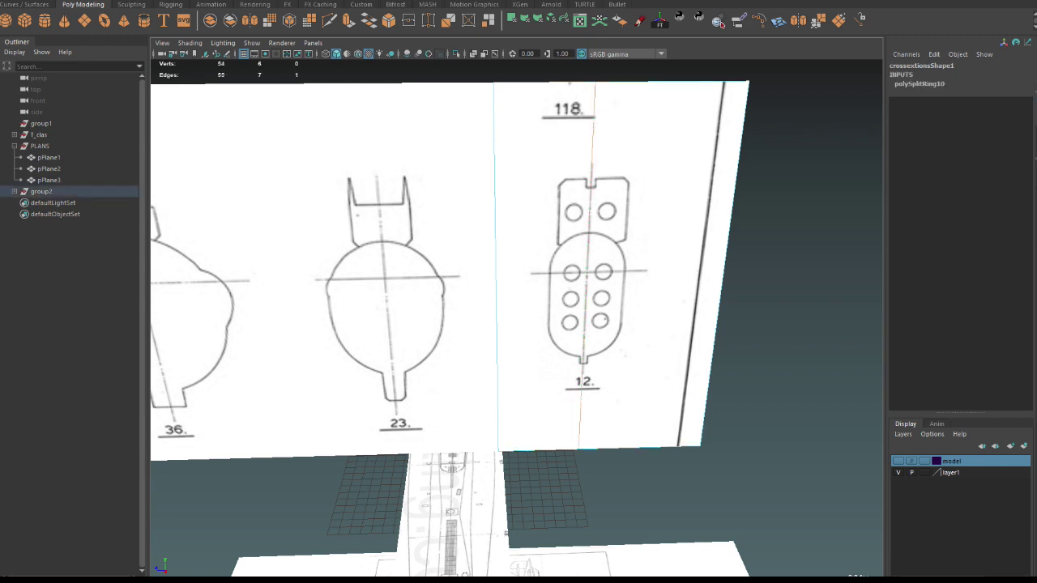
pyautogui.scroll(5, 519, 316)
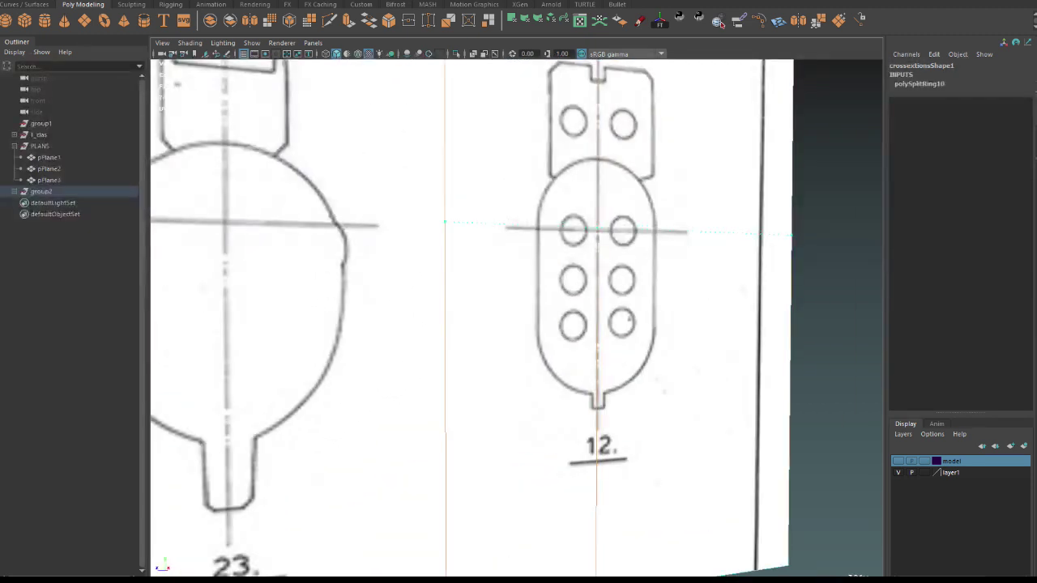
pyautogui.click(445, 224)
pyautogui.press('5')
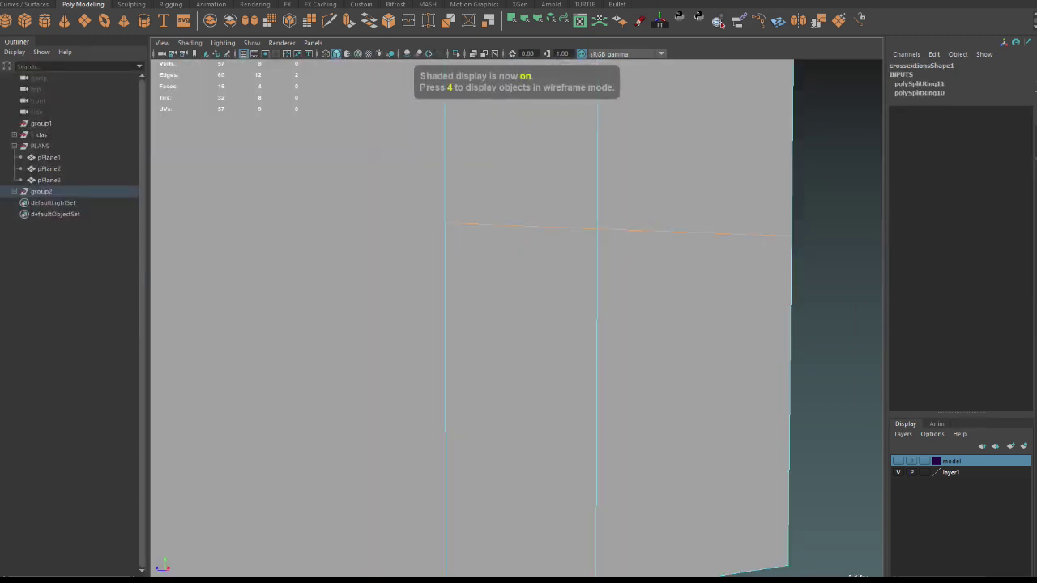
pyautogui.press('6')
pyautogui.press('f')
# Add horizontal and vertical edge loops along the centrelines of drawing 23.
pyautogui.press('F8')
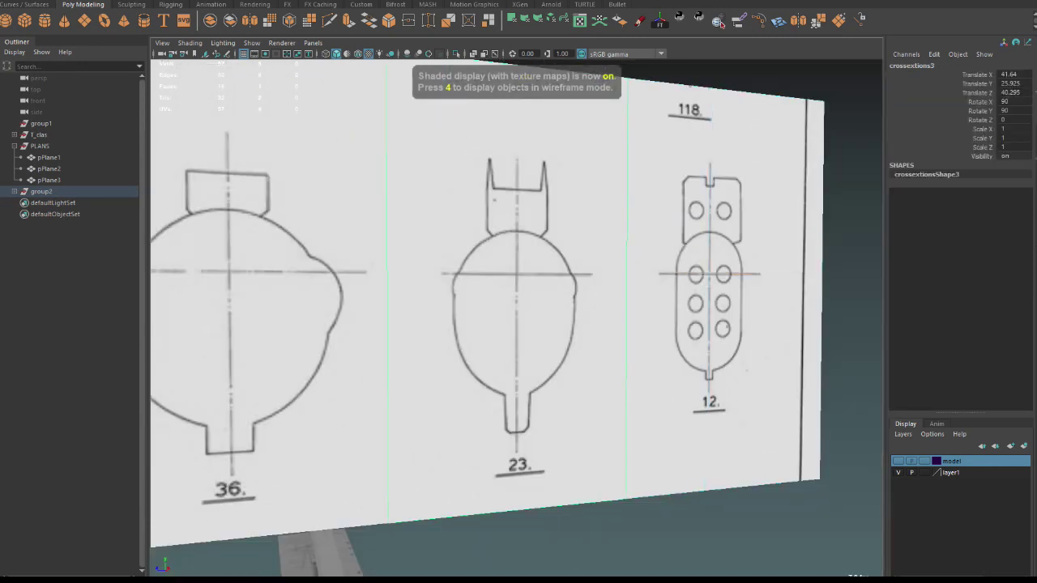
pyautogui.press('F8')
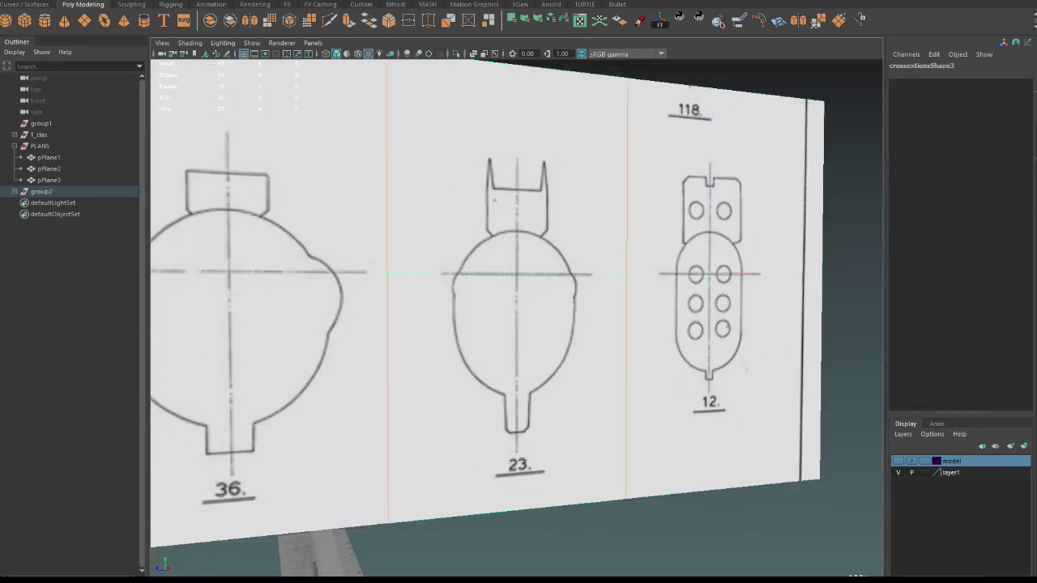
pyautogui.click(628, 274)
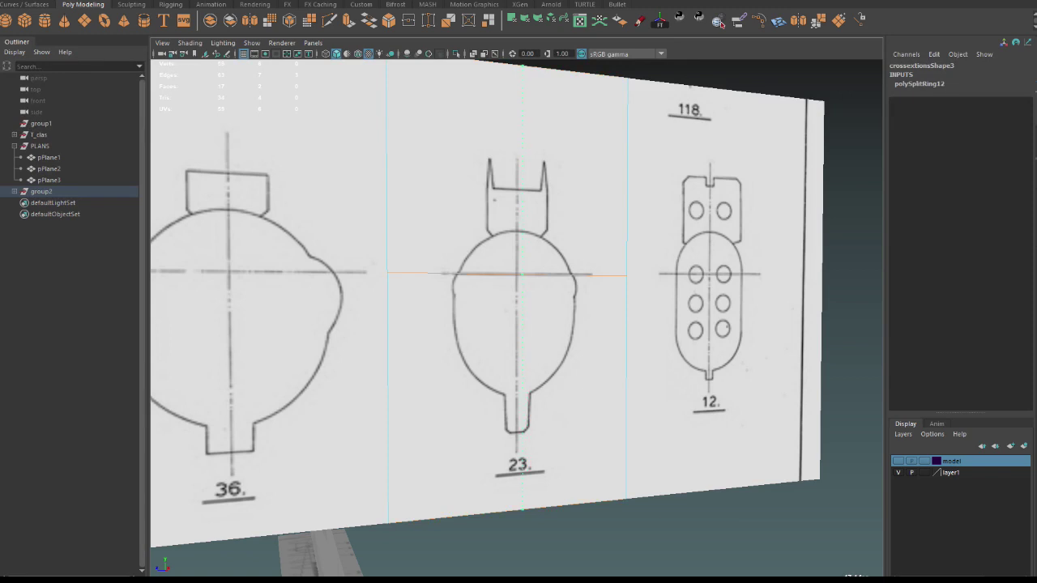
pyautogui.click(516, 122)
pyautogui.keyDown('alt'); pyautogui.moveTo(516, 324); pyautogui.dragTo(567, 308); pyautogui.keyUp('alt')
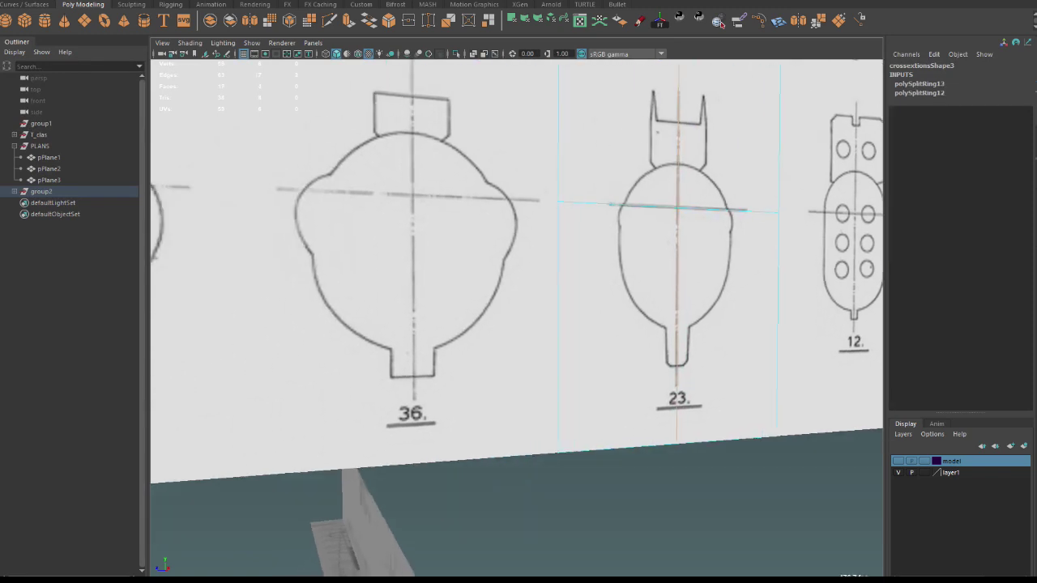
# Cut vertical and horizontal loops on drawing 36 and a vertical loop through drawing 48.
pyautogui.click(486, 324)
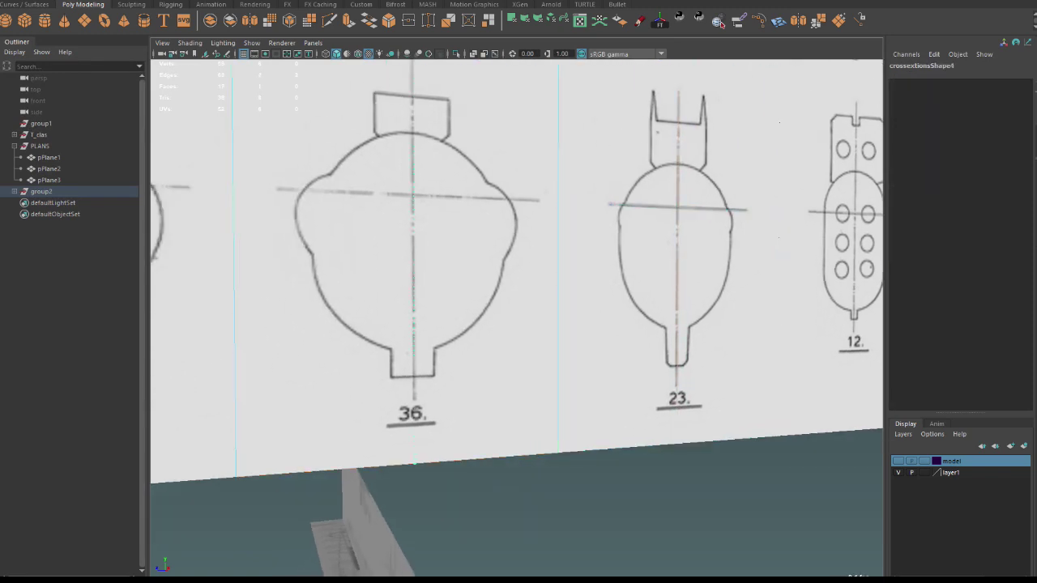
pyautogui.click(414, 453)
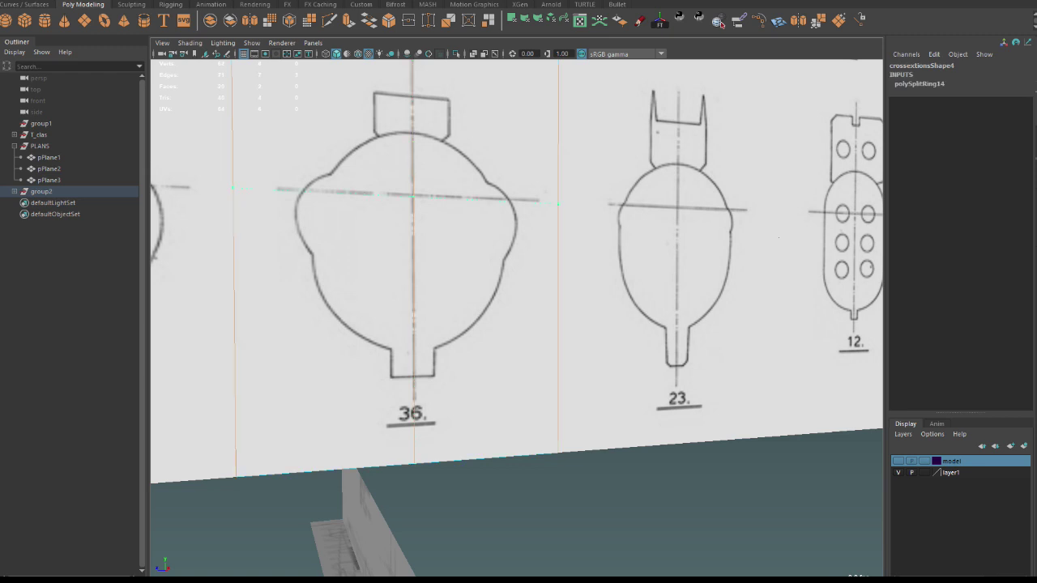
pyautogui.click(414, 324)
pyautogui.keyDown('alt'); pyautogui.moveTo(486, 324); pyautogui.dragTo(729, 308); pyautogui.keyUp('alt')
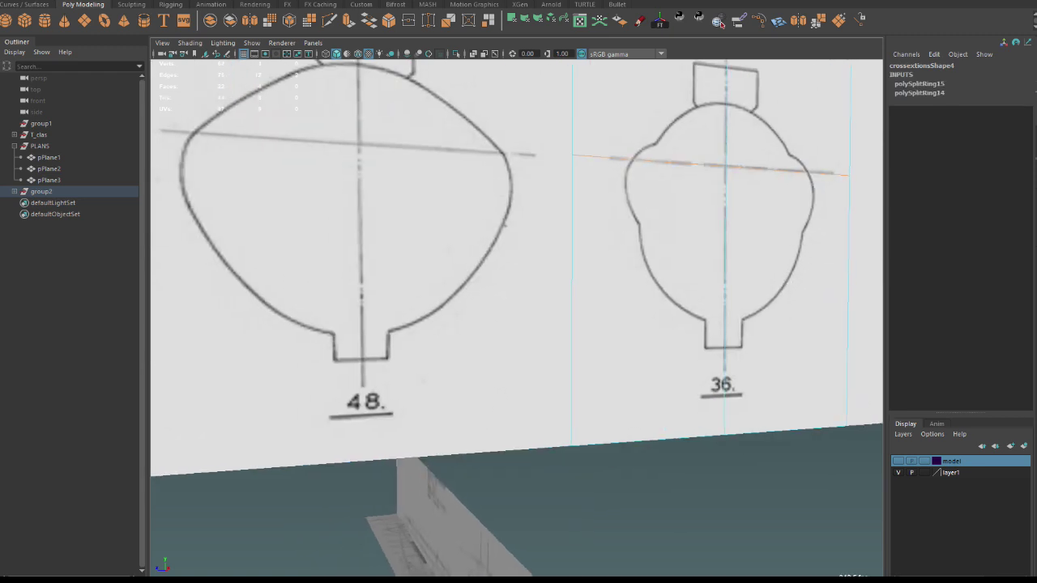
pyautogui.press('F8')
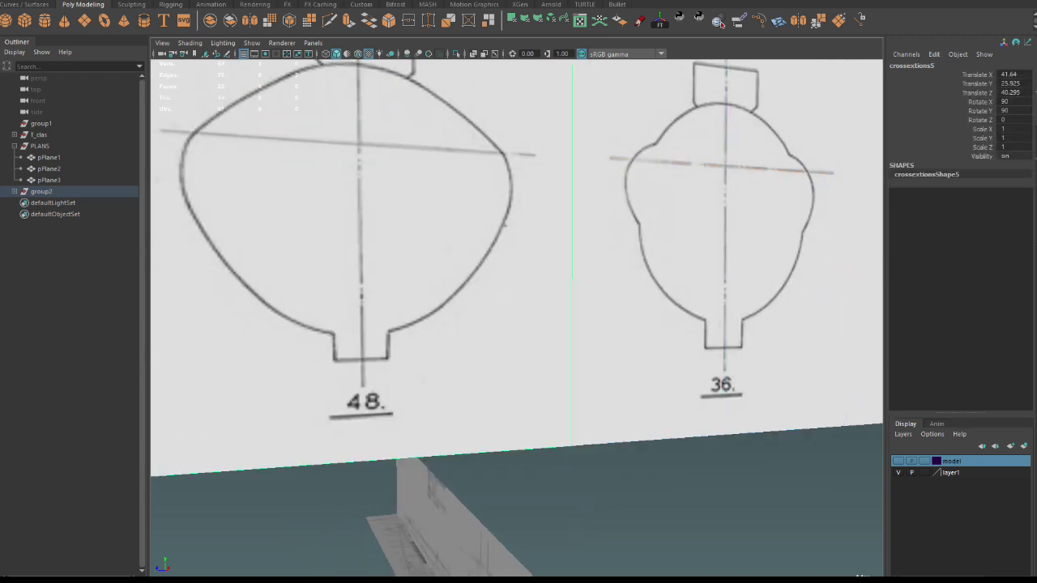
pyautogui.press('F10')
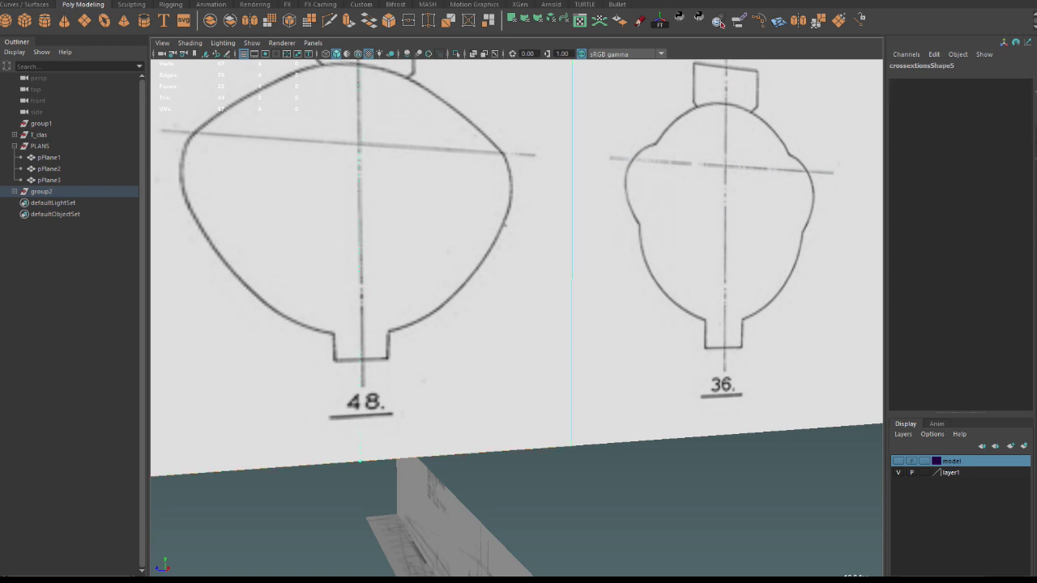
pyautogui.click(360, 454)
pyautogui.keyDown('alt'); pyautogui.moveTo(360, 454); pyautogui.dragTo(511, 454); pyautogui.keyUp('alt')
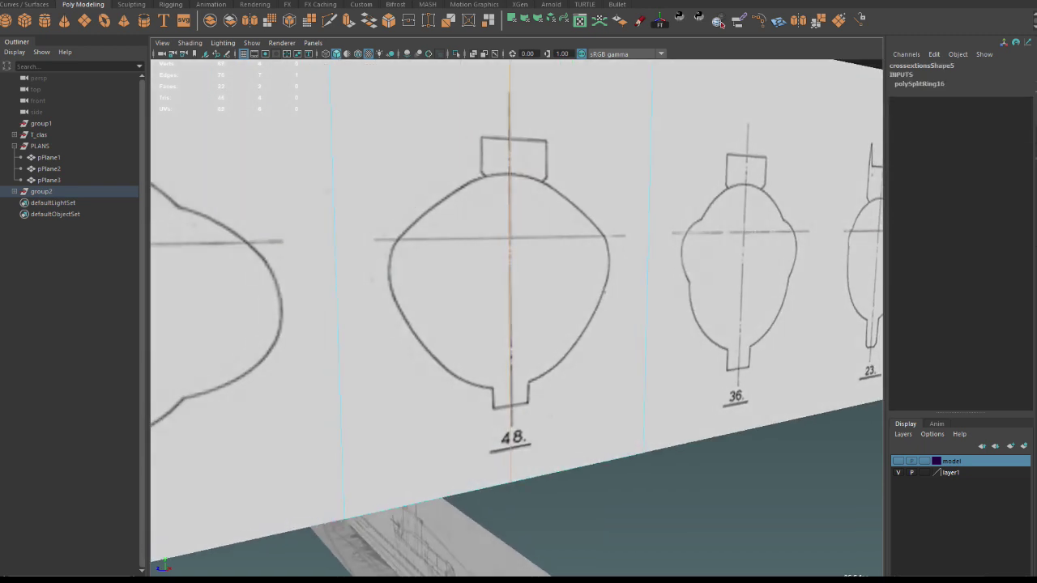
# Add a horizontal edge loop across drawing 48 and check the panels untextured.
pyautogui.click(648, 238)
pyautogui.scroll(-5, 648, 238)
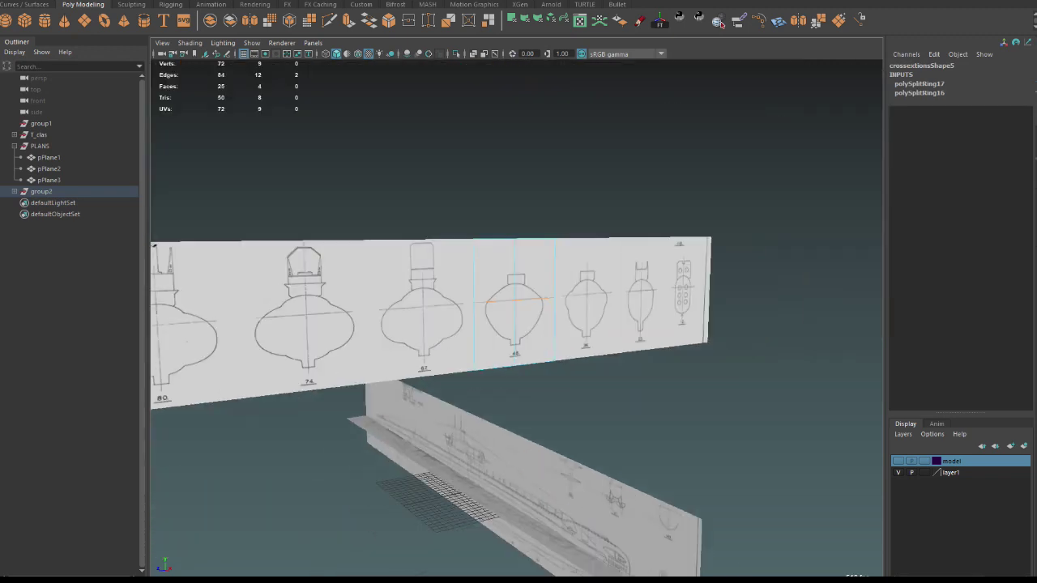
pyautogui.keyDown('alt'); pyautogui.moveTo(648, 238); pyautogui.dragTo(567, 267); pyautogui.keyUp('alt')
pyautogui.press('5')
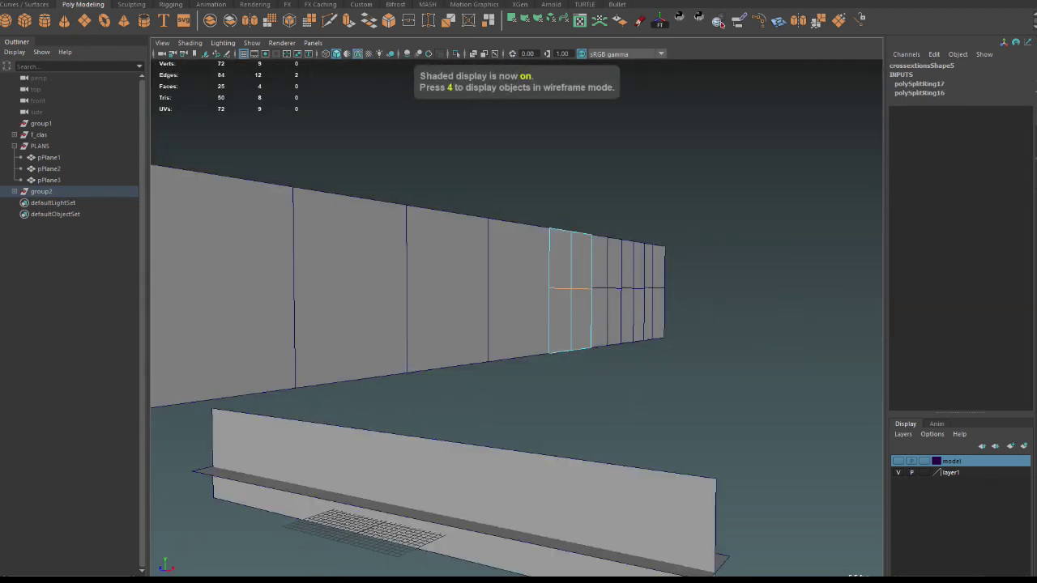
pyautogui.press('6')
pyautogui.scroll(3, 445, 283)
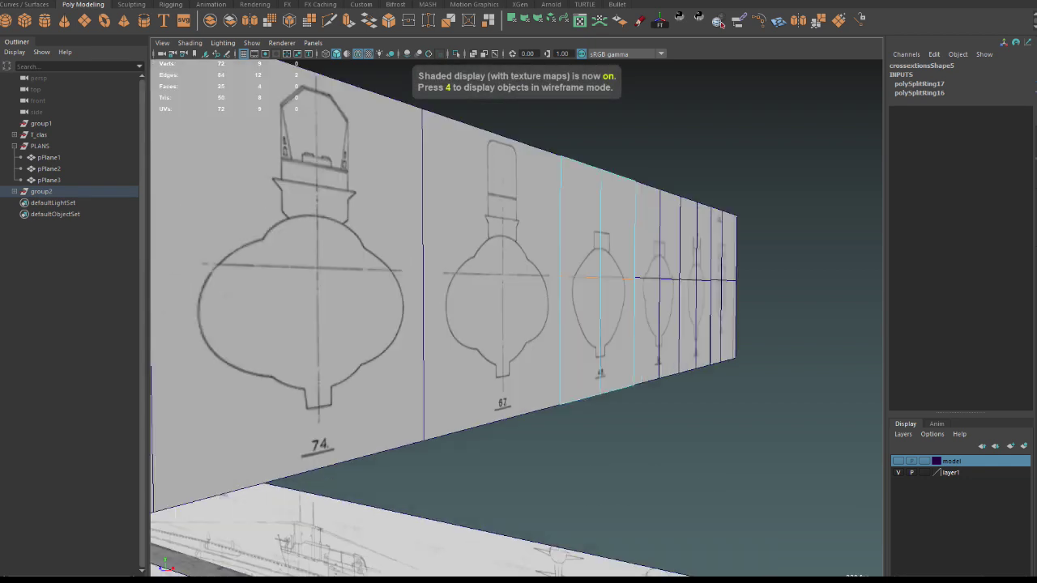
# Cut horizontal and vertical centreline loops on drawings 67 and 74.
pyautogui.press('F9')
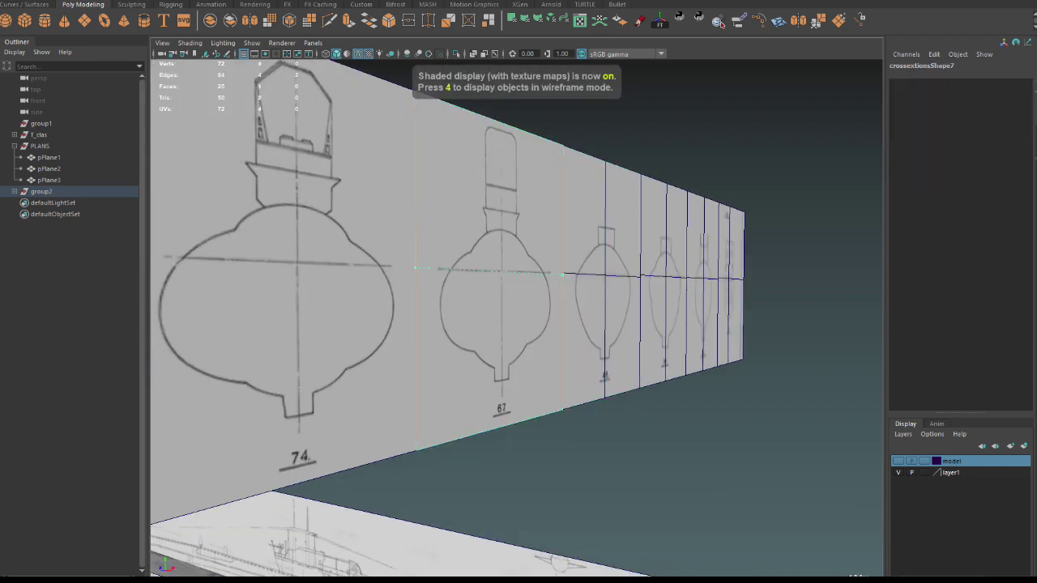
pyautogui.keyDown('alt'); pyautogui.moveTo(519, 324); pyautogui.dragTo(454, 324); pyautogui.keyUp('alt')
pyautogui.click(506, 306)
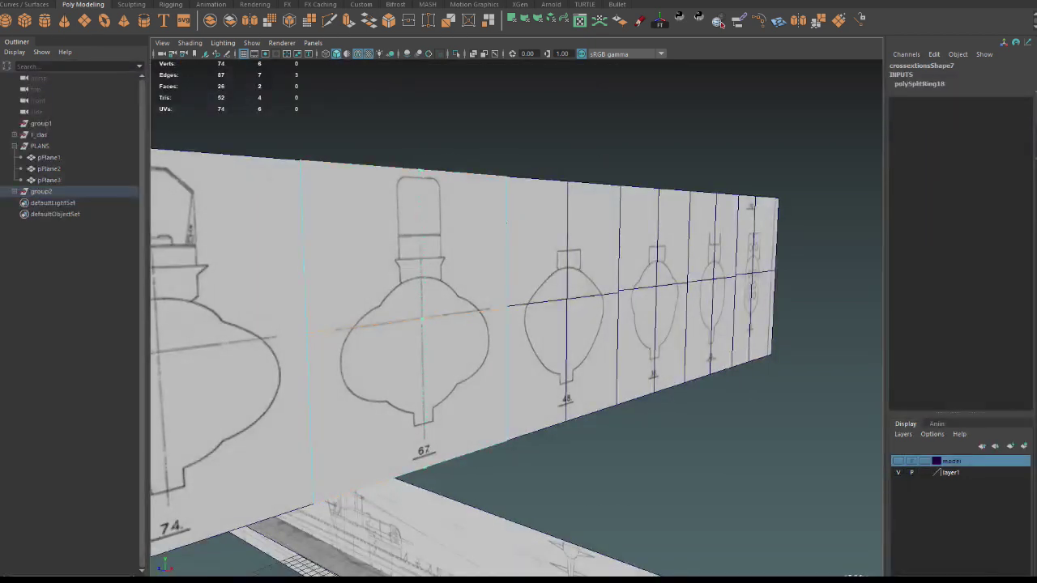
pyautogui.scroll(3, 518, 324)
pyautogui.click(321, 284)
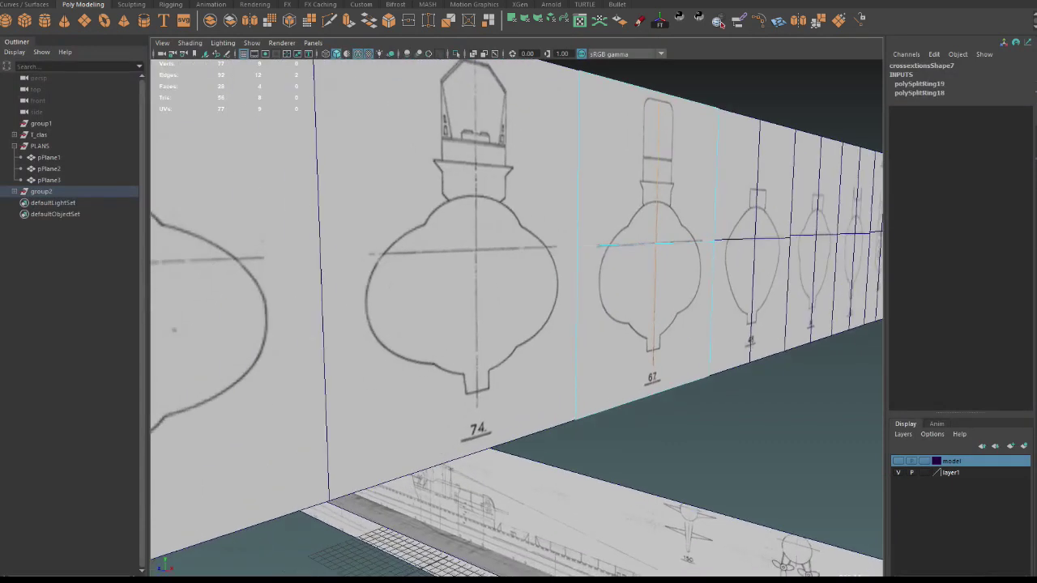
pyautogui.click(658, 284)
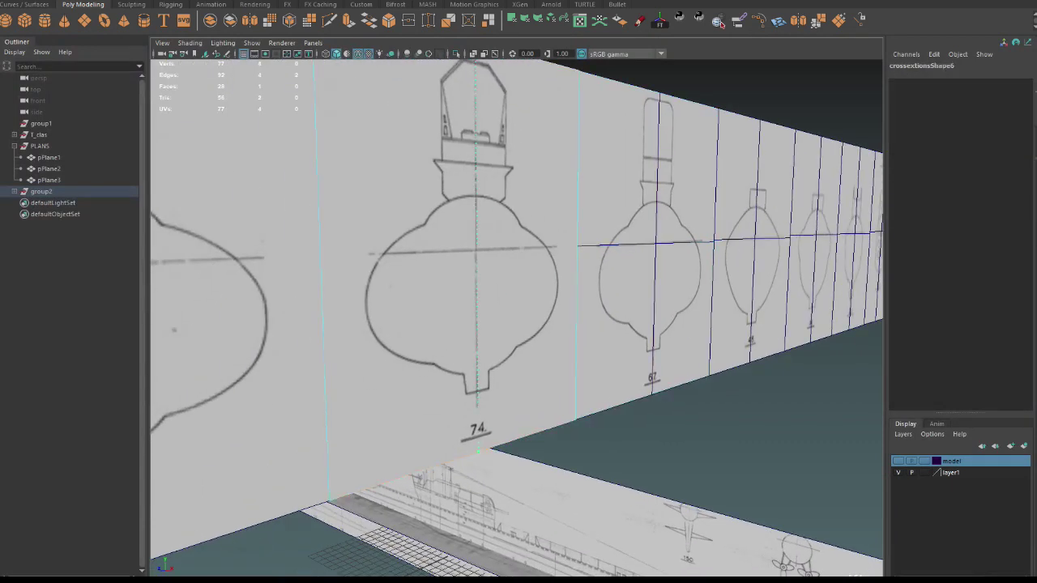
pyautogui.click(477, 284)
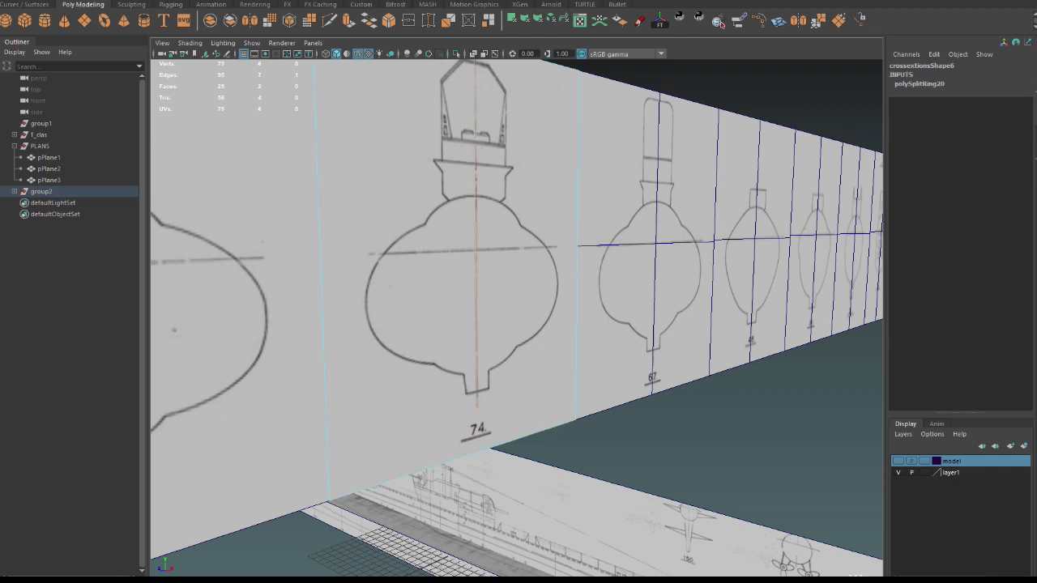
pyautogui.click(477, 251)
pyautogui.scroll(-5, 297, 147)
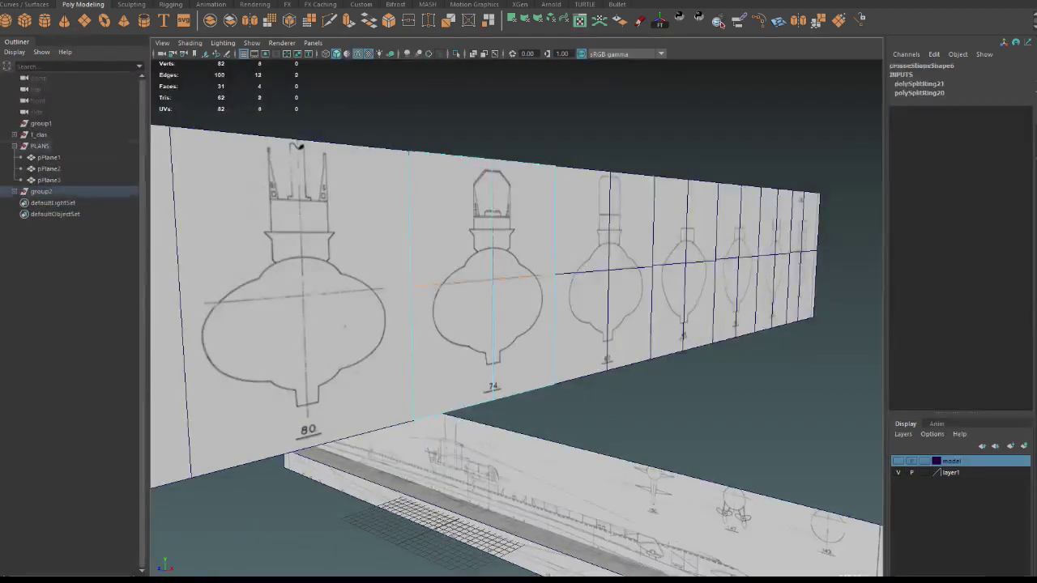
# Insert vertical centreline edge loops on cards 80 and 83.
pyautogui.click(298, 146)
pyautogui.keyDown('alt'); pyautogui.moveTo(298, 146); pyautogui.dragTo(427, 116, button='middle'); pyautogui.keyUp('alt')
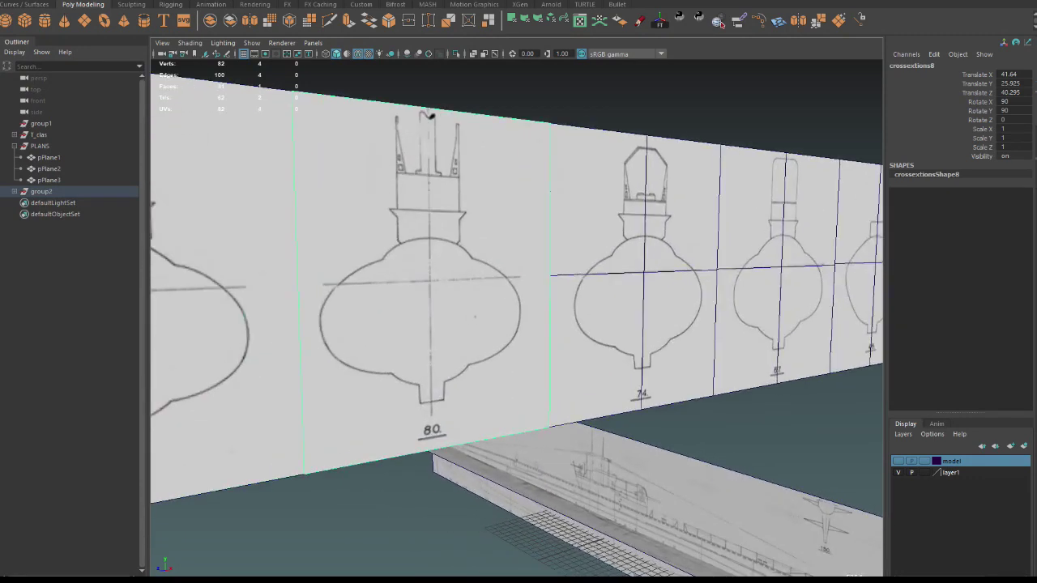
pyautogui.press('F10')
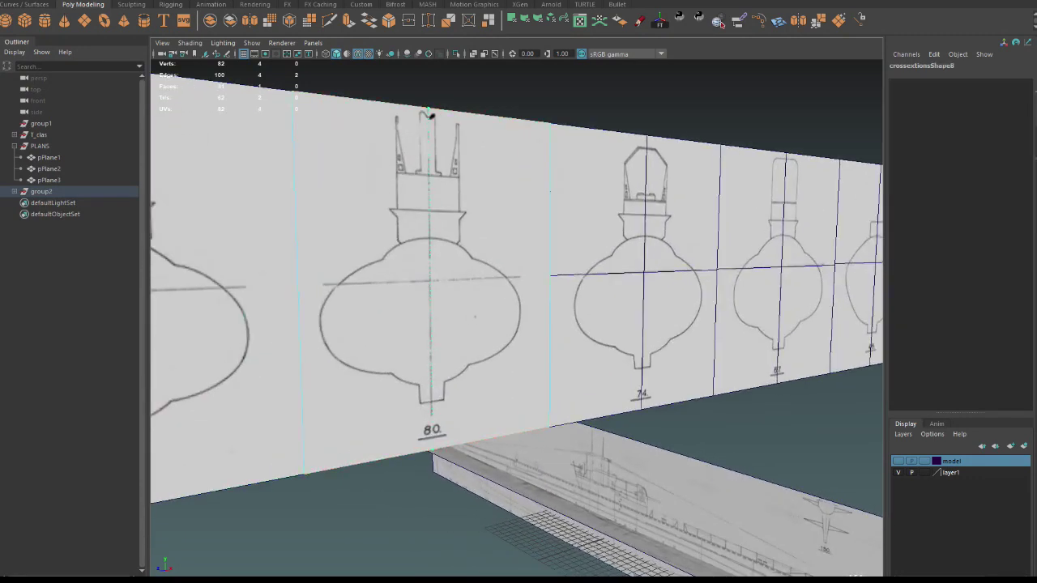
pyautogui.click(428, 116)
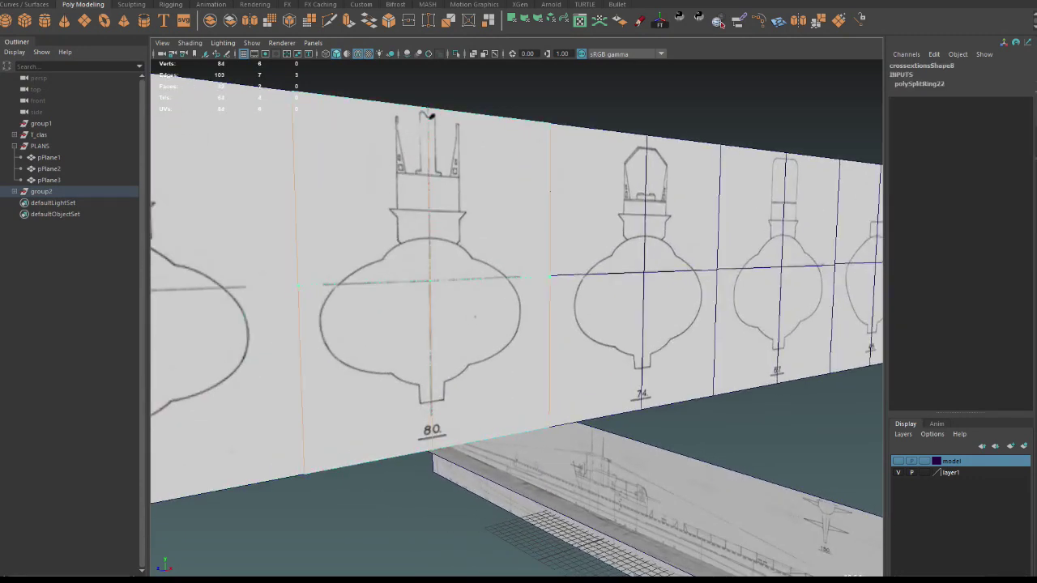
pyautogui.keyDown('alt'); pyautogui.moveTo(428, 116); pyautogui.dragTo(588, 132, button='middle'); pyautogui.keyUp('alt')
pyautogui.click(370, 119)
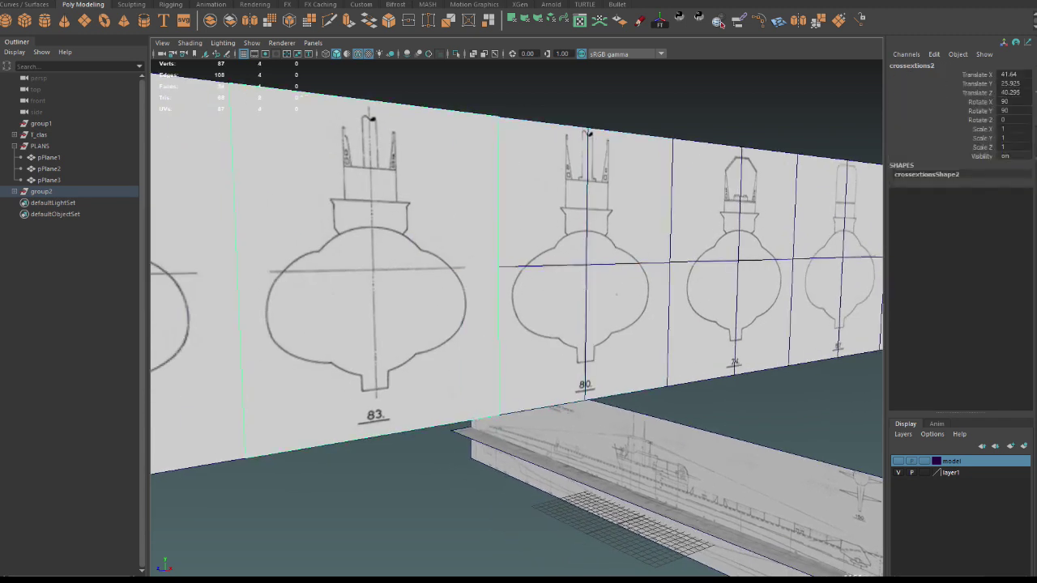
pyautogui.click(370, 119)
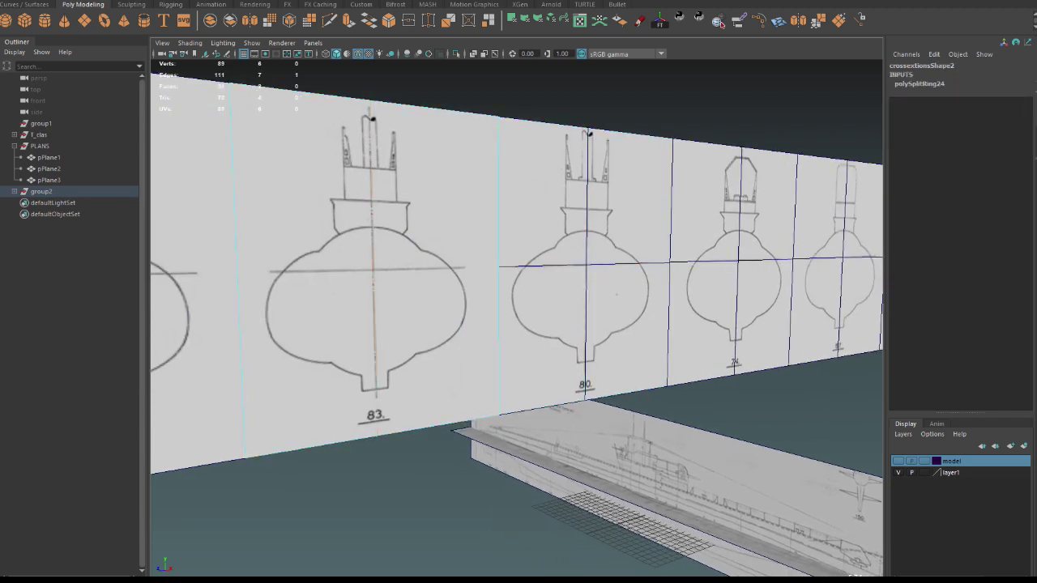
# Add an edge loop on card 87 and vertical and horizontal loops on card 110.
pyautogui.keyDown('alt'); pyautogui.moveTo(589, 132); pyautogui.dragTo(771, 173, button='middle'); pyautogui.keyUp('alt')
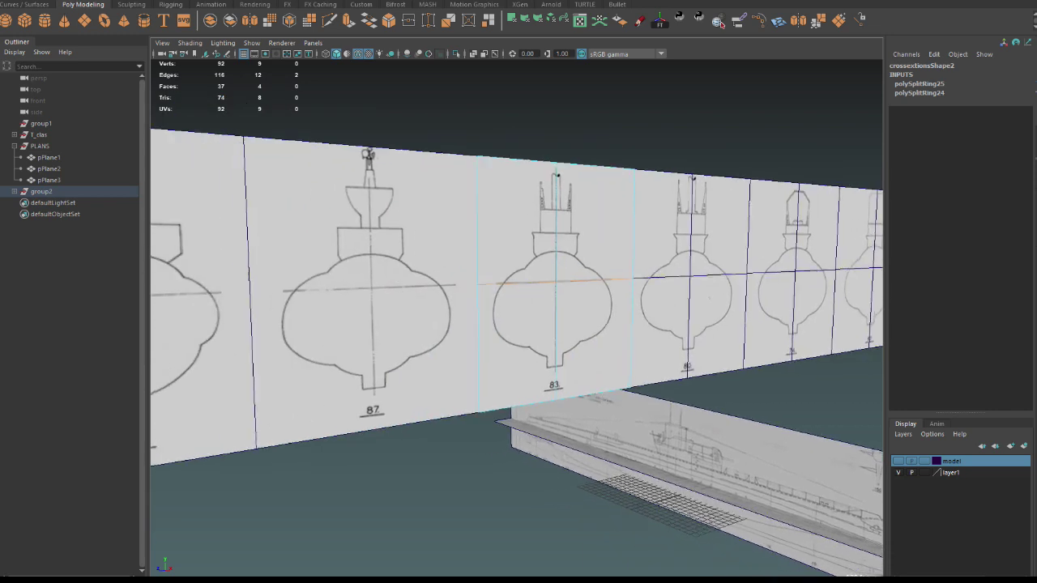
pyautogui.click(368, 154)
pyautogui.click(368, 154)
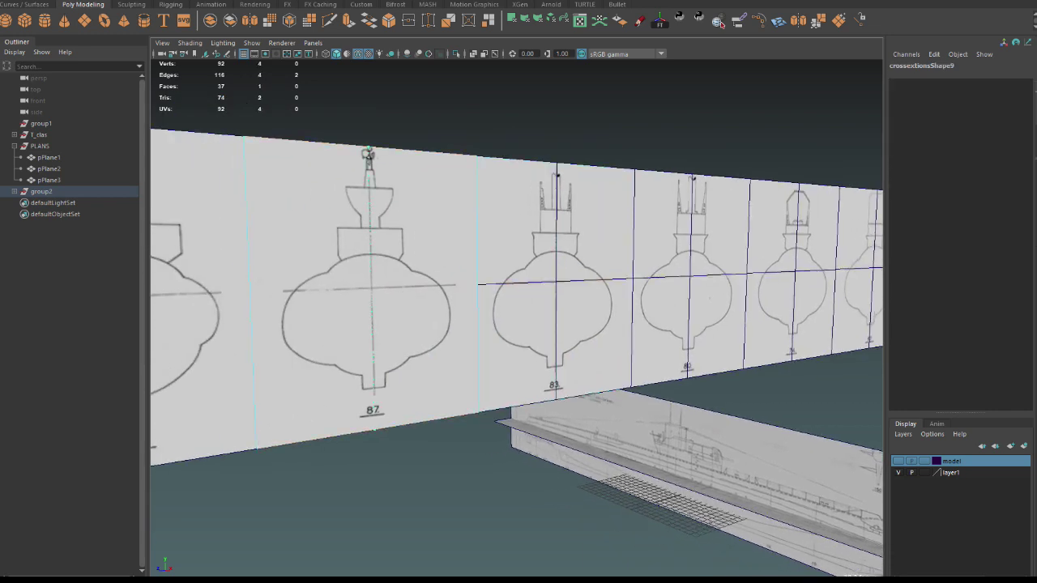
pyautogui.click(367, 154)
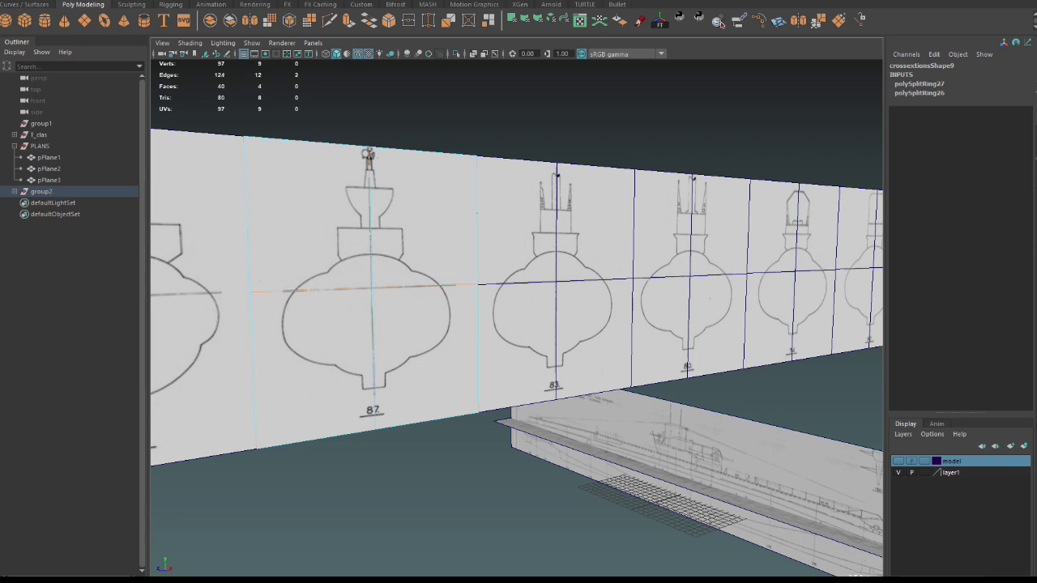
pyautogui.keyDown('alt'); pyautogui.moveTo(519, 324); pyautogui.dragTo(664, 341, button='middle'); pyautogui.keyUp('alt')
pyautogui.click(388, 324)
pyautogui.click(397, 149)
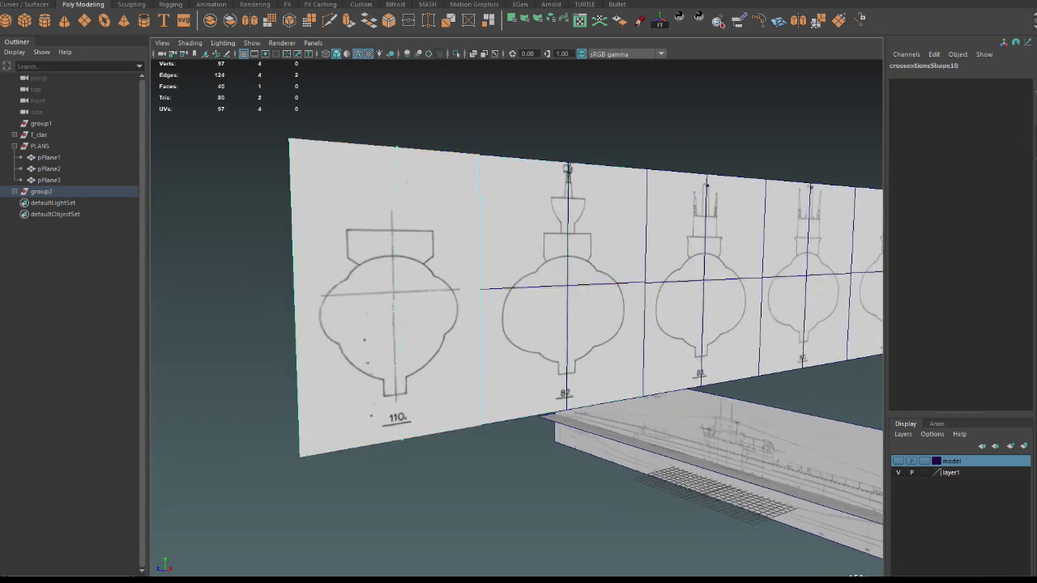
pyautogui.click(392, 148)
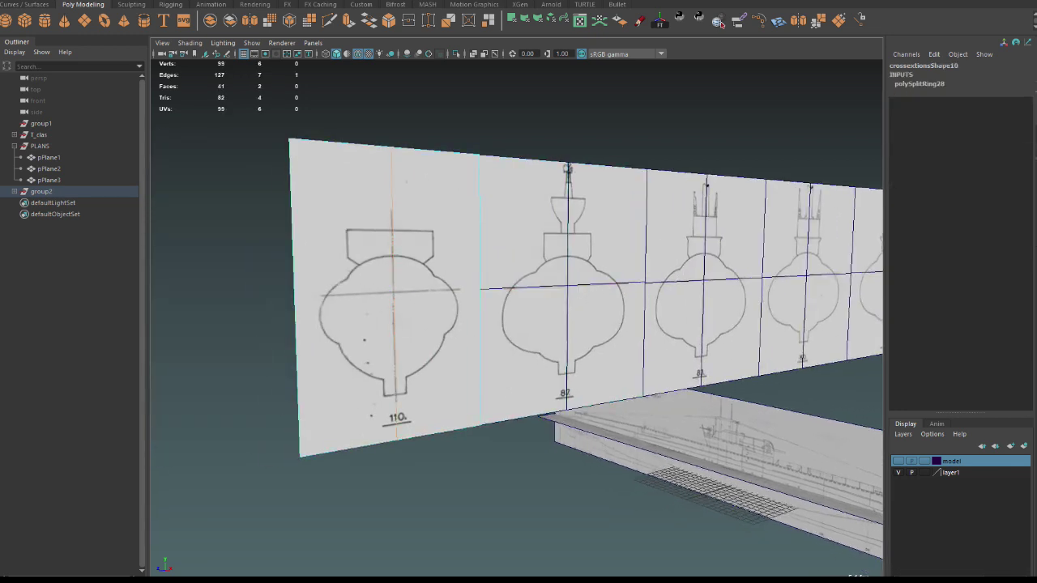
pyautogui.click(393, 292)
pyautogui.scroll(-5, 486, 300)
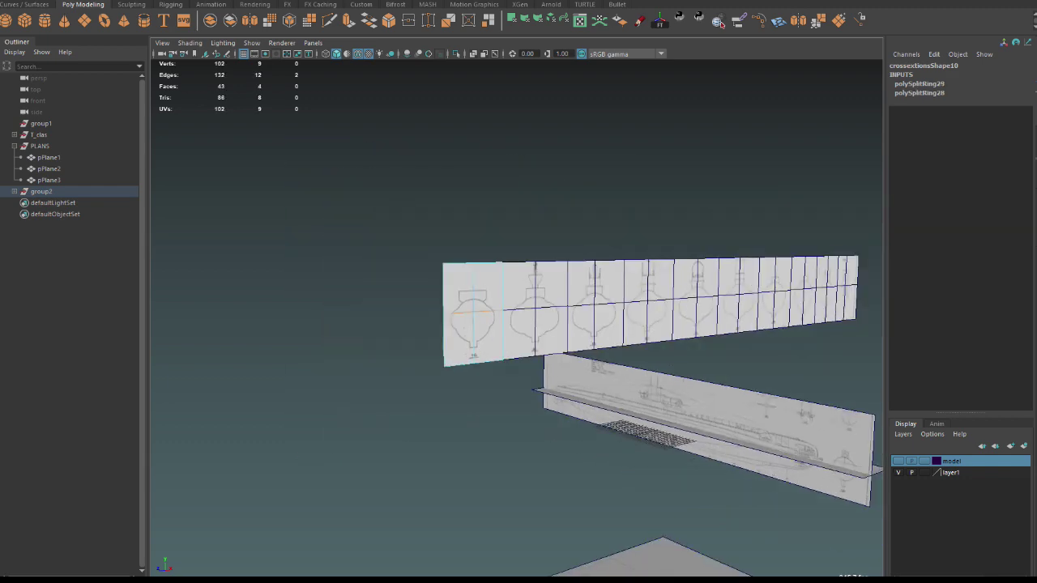
pyautogui.moveTo(478, 292); pyautogui.dragTo(546, 267, button='right')
pyautogui.moveTo(558, 272)
pyautogui.keyDown('alt'); pyautogui.mouseDown()
pyautogui.moveTo(486, 276)
pyautogui.moveTo(551, 272)
pyautogui.moveTo(502, 283)
pyautogui.moveTo(519, 275)
pyautogui.moveTo(541, 362)
pyautogui.moveTo(513, 348)
pyautogui.moveTo(458, 365)
pyautogui.moveTo(486, 354)
pyautogui.moveTo(664, 351)
pyautogui.moveTo(567, 308)
pyautogui.mouseUp(); pyautogui.keyUp('alt')
# Select the first cross-section card and raise it slightly along its height.
pyautogui.scroll(3, 551, 271)
pyautogui.click(606, 271)
pyautogui.moveTo(561, 174)
pyautogui.mouseDown()
pyautogui.moveTo(559, 159)
pyautogui.moveTo(422, 202)
pyautogui.moveTo(567, 231)
pyautogui.mouseUp()
pyautogui.scroll(-5, 518, 324)
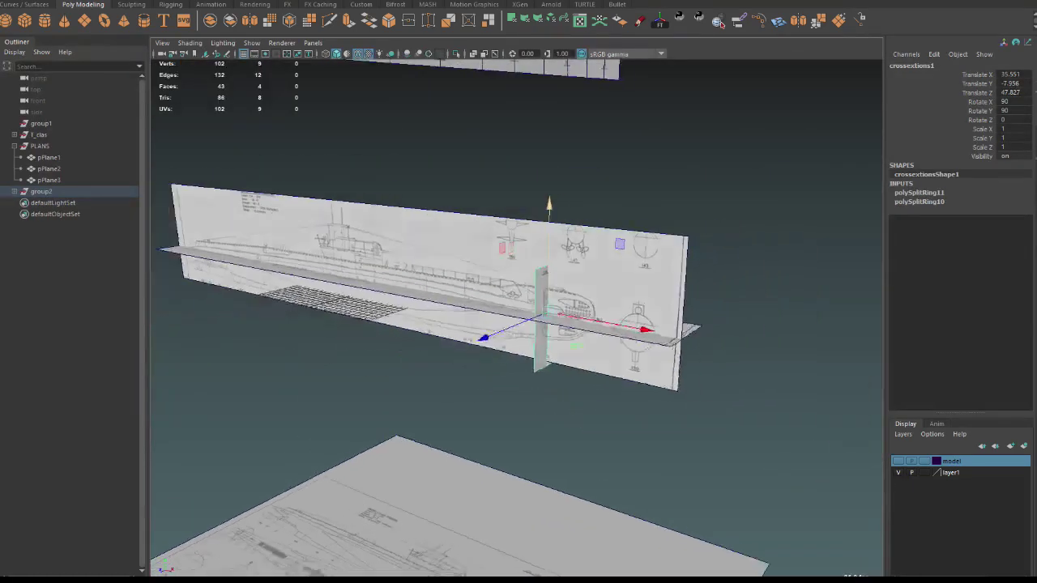
# Lift a second card with the Move tool so it sits across the hull.
pyautogui.moveTo(518, 324)
pyautogui.keyDown('alt'); pyautogui.mouseDown()
pyautogui.moveTo(422, 292)
pyautogui.moveTo(486, 316)
pyautogui.mouseUp(); pyautogui.keyUp('alt')
pyautogui.click(470, 162)
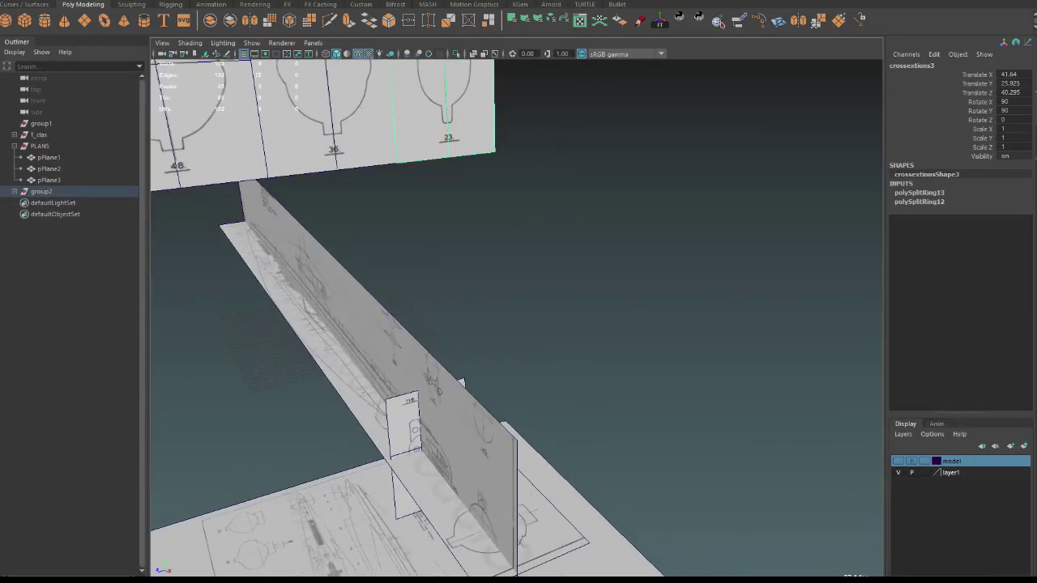
pyautogui.moveTo(460, 382)
pyautogui.keyDown('alt'); pyautogui.mouseDown()
pyautogui.moveTo(526, 426)
pyautogui.moveTo(555, 462)
pyautogui.mouseUp(); pyautogui.keyUp('alt')
pyautogui.press('w')
pyautogui.scroll(3, 527, 425)
pyautogui.scroll(3, 526, 426)
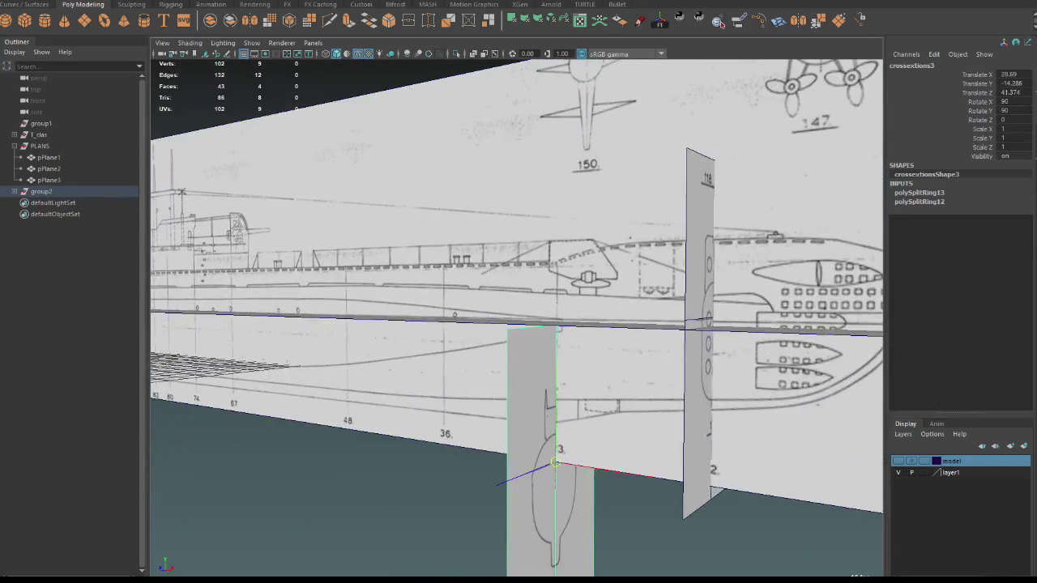
pyautogui.moveTo(555, 356)
pyautogui.mouseDown()
pyautogui.moveTo(556, 195)
pyautogui.moveTo(556, 211)
pyautogui.moveTo(486, 243)
pyautogui.mouseUp()
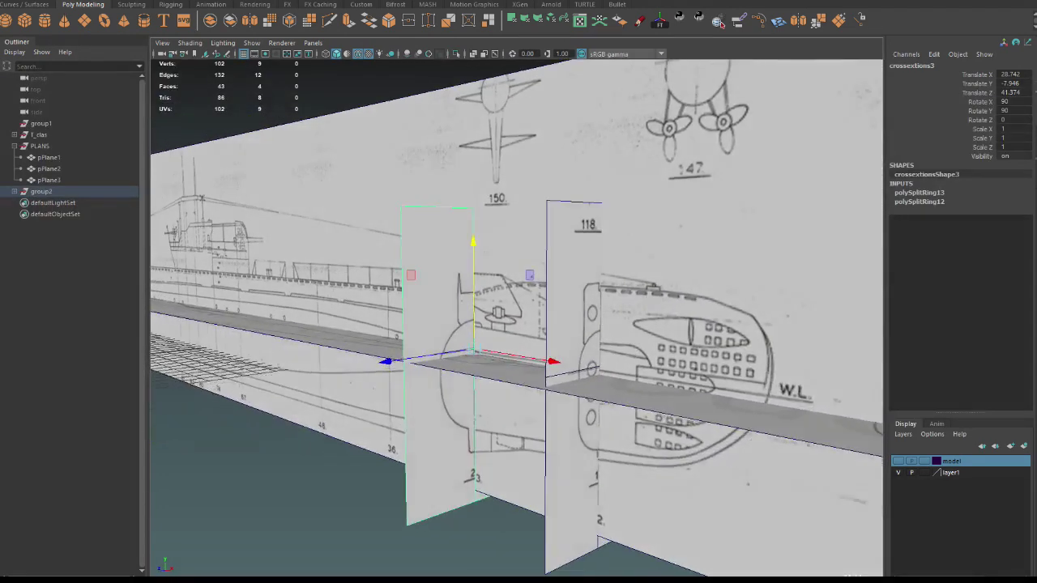
pyautogui.scroll(-2, 516, 316)
pyautogui.scroll(-4, 516, 316)
pyautogui.scroll(-2, 516, 316)
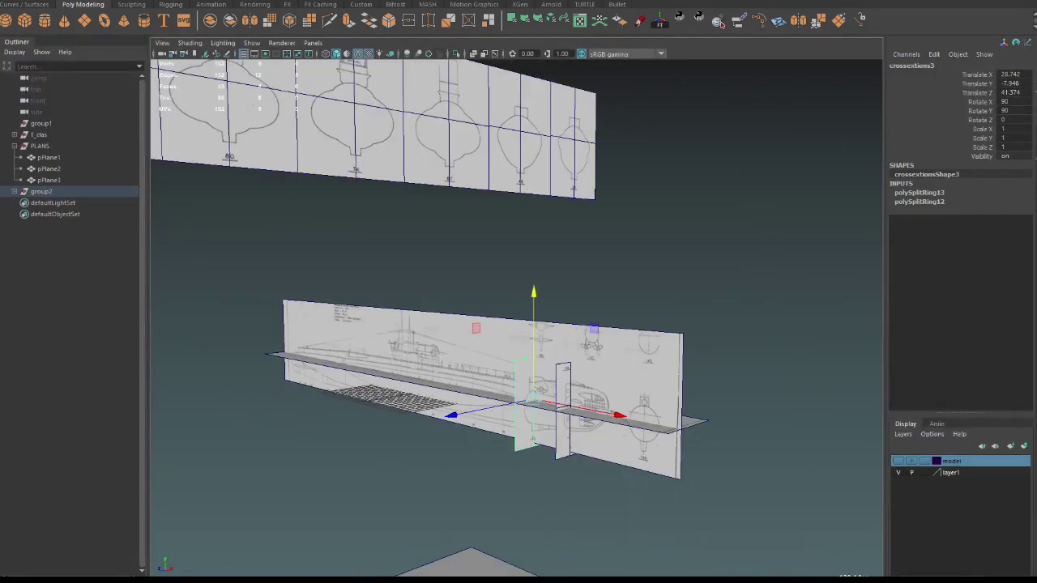
# Move crossextions4 onto the hull at Translate 22.512, -8.101, 33.681.
pyautogui.click(582, 137)
pyautogui.press('e')
pyautogui.press('w')
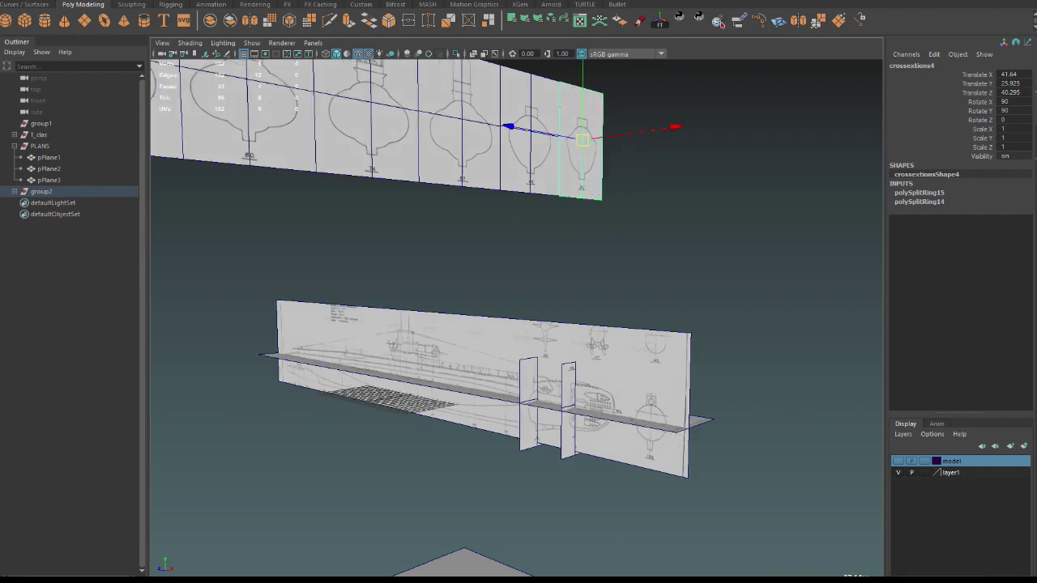
pyautogui.scroll(4, 516, 316)
pyautogui.scroll(2, 516, 316)
pyautogui.scroll(2, 516, 316)
pyautogui.scroll(2, 516, 316)
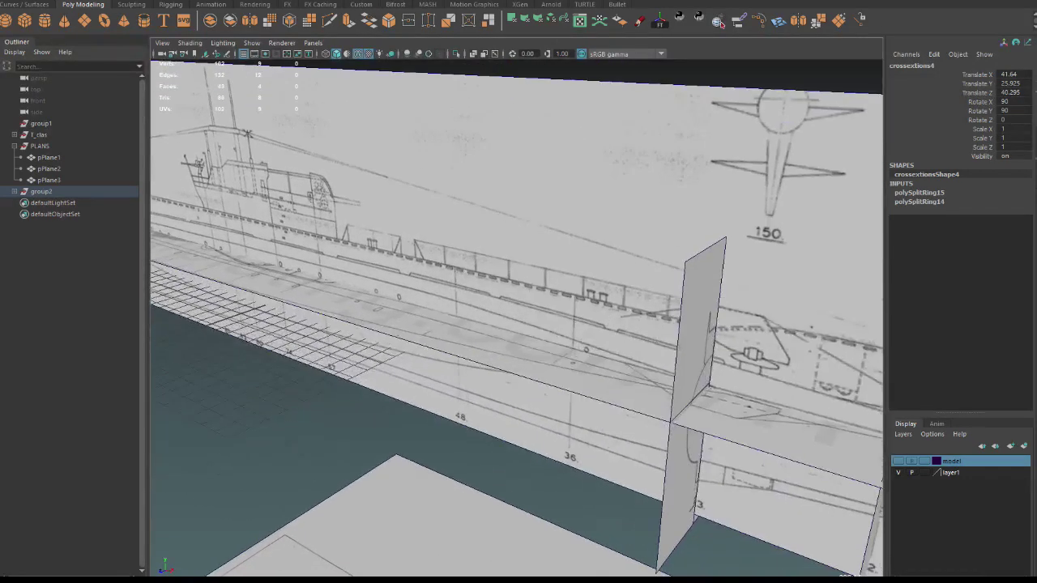
pyautogui.moveTo(528, 162); pyautogui.dragTo(530, 379, button='middle')
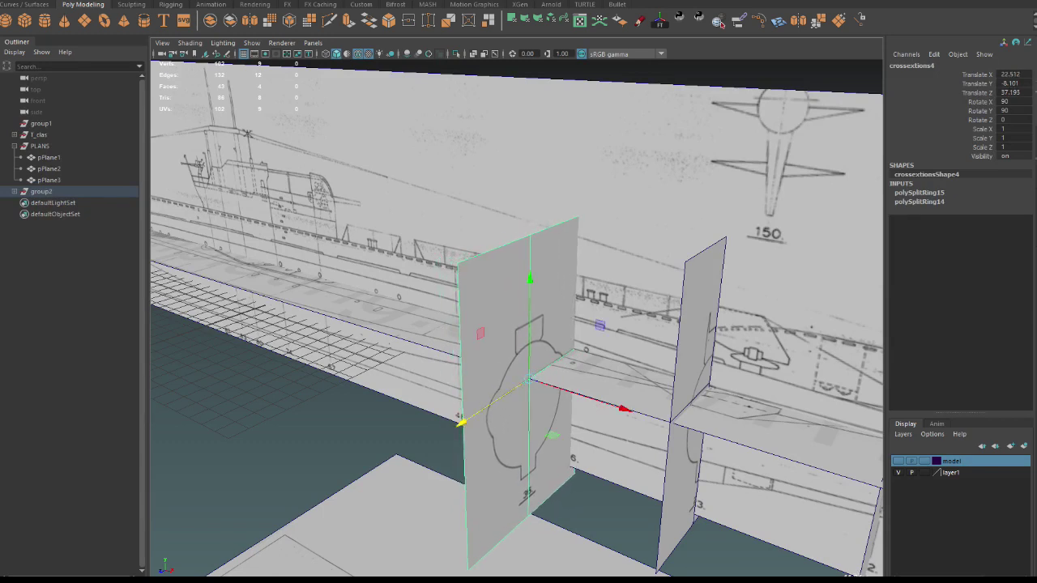
pyautogui.moveTo(460, 422); pyautogui.dragTo(502, 399)
pyautogui.press('f')
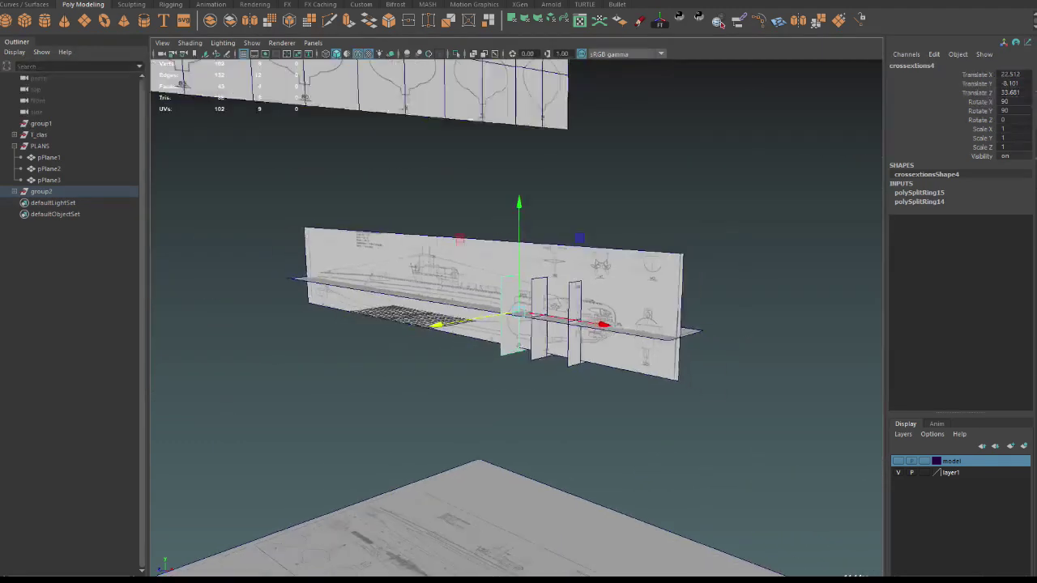
pyautogui.keyDown('alt'); pyautogui.moveTo(518, 243); pyautogui.dragTo(519, 340, button='middle'); pyautogui.keyUp('alt')
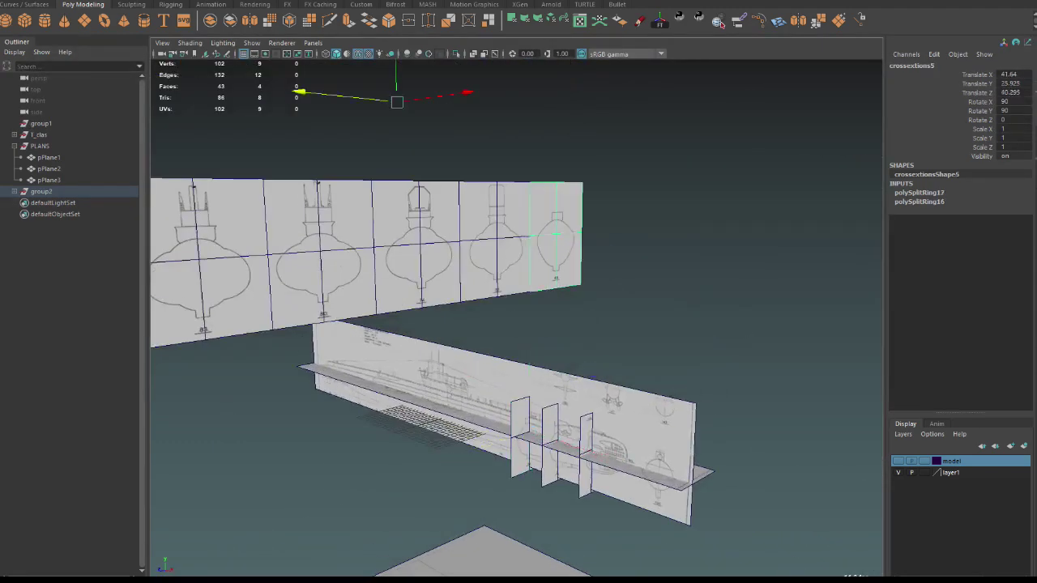
# Move the end card of the strip down onto the submarine hull.
pyautogui.click(559, 235)
pyautogui.press('w')
pyautogui.keyDown('alt'); pyautogui.moveTo(581, 233); pyautogui.dragTo(519, 267); pyautogui.keyUp('alt')
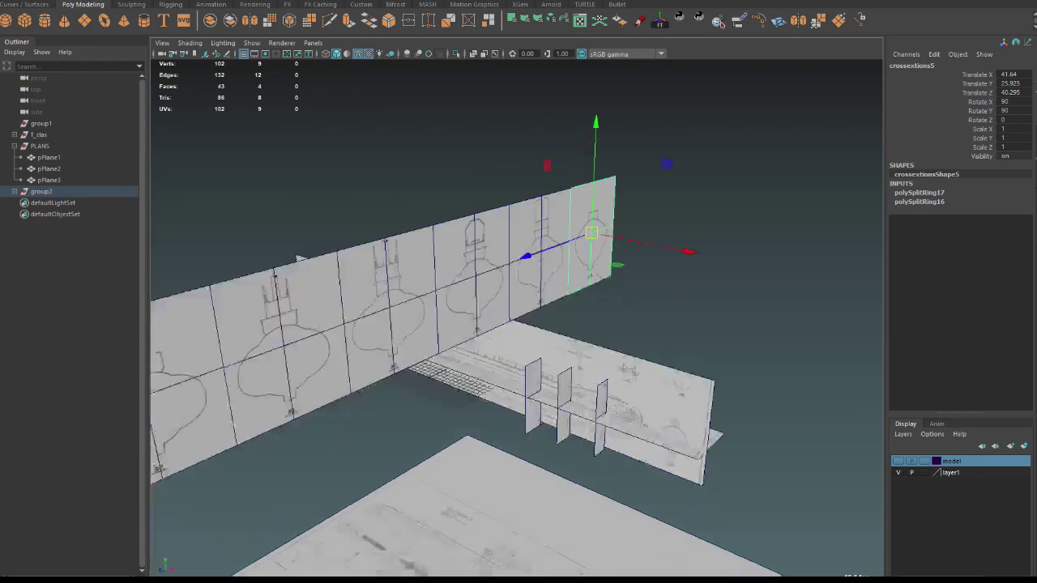
pyautogui.scroll(10, 518, 267)
pyautogui.moveTo(486, 340)
pyautogui.mouseDown(button='middle')
pyautogui.moveTo(327, 317)
pyautogui.moveTo(444, 356)
pyautogui.moveTo(428, 365)
pyautogui.mouseUp(button='middle')
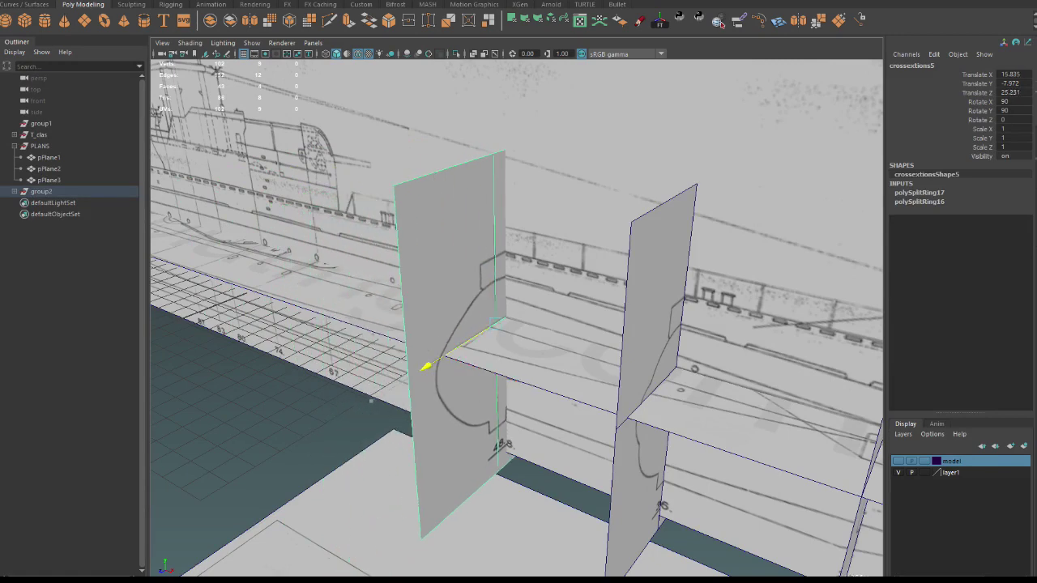
pyautogui.scroll(-3, 441, 361)
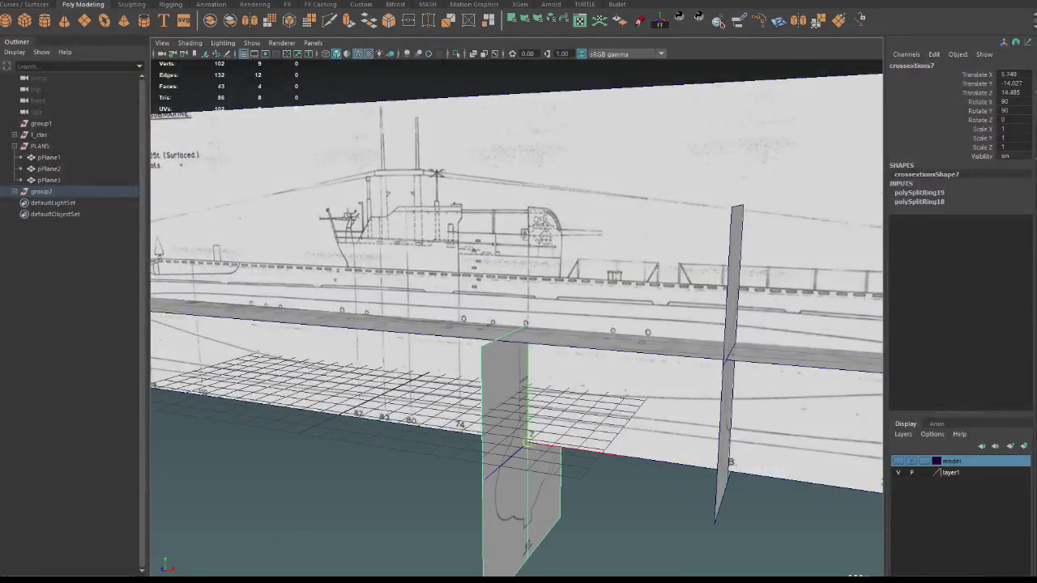
pyautogui.press('f')
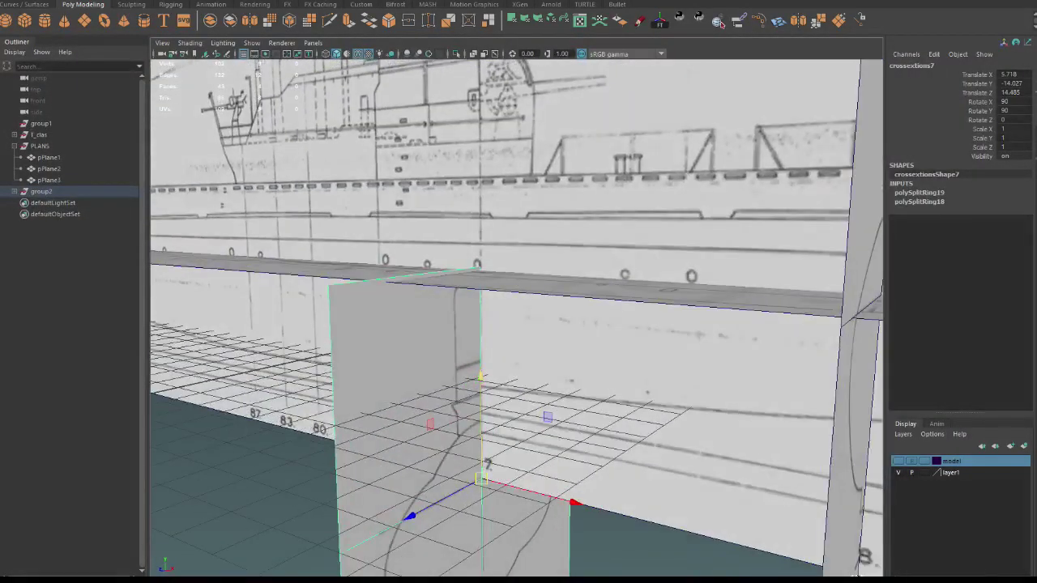
# Align crossextions7 with the hull outline at the 67 station, Translate 5.718, -7.815, 14.485.
pyautogui.moveTo(480, 376); pyautogui.dragTo(478, 138)
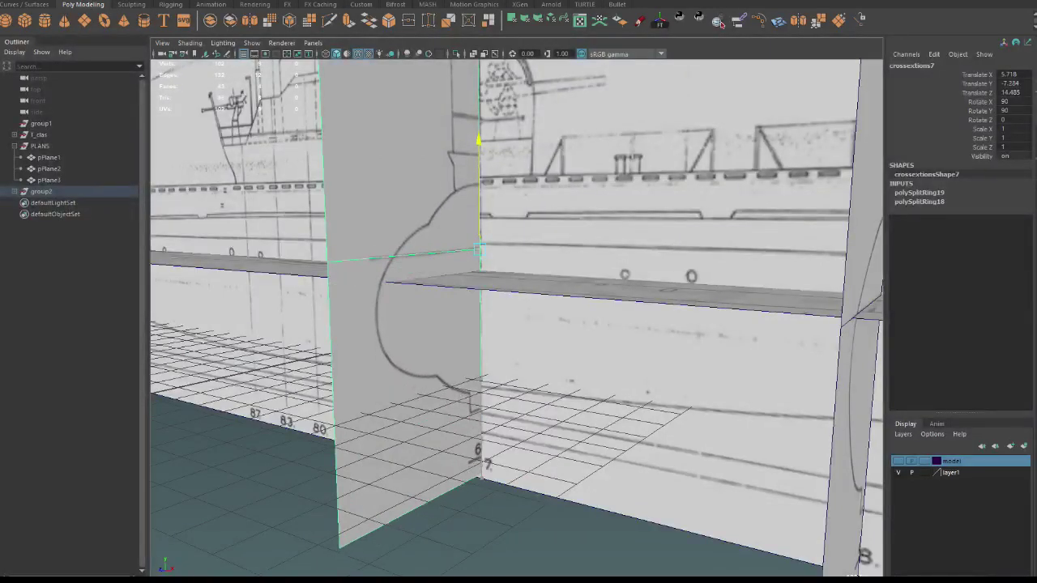
pyautogui.moveTo(518, 364)
pyautogui.keyDown('alt'); pyautogui.mouseDown()
pyautogui.moveTo(486, 308)
pyautogui.moveTo(482, 326)
pyautogui.mouseUp(); pyautogui.keyUp('alt')
pyautogui.moveTo(336, 115); pyautogui.dragTo(329, 120, button='middle')
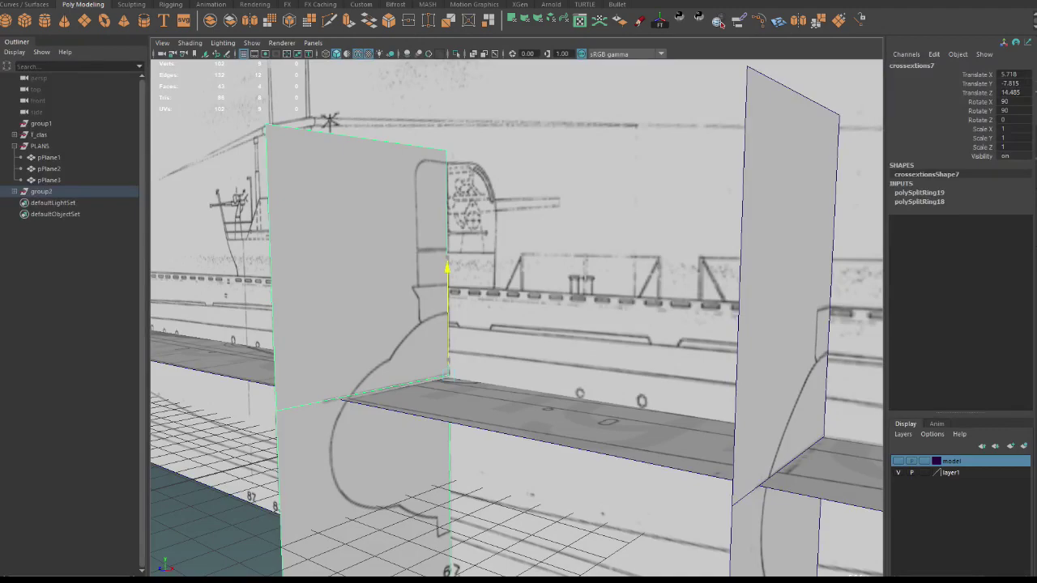
pyautogui.moveTo(329, 120)
pyautogui.keyDown('alt'); pyautogui.mouseDown()
pyautogui.moveTo(400, 91)
pyautogui.moveTo(227, 107)
pyautogui.moveTo(267, 129)
pyautogui.moveTo(316, 113)
pyautogui.mouseUp(); pyautogui.keyUp('alt')
pyautogui.press('f')
pyautogui.keyDown('alt'); pyautogui.moveTo(316, 114); pyautogui.dragTo(381, 129, button='right'); pyautogui.keyUp('alt')
pyautogui.keyDown('alt'); pyautogui.moveTo(381, 130); pyautogui.dragTo(397, 128); pyautogui.keyUp('alt')
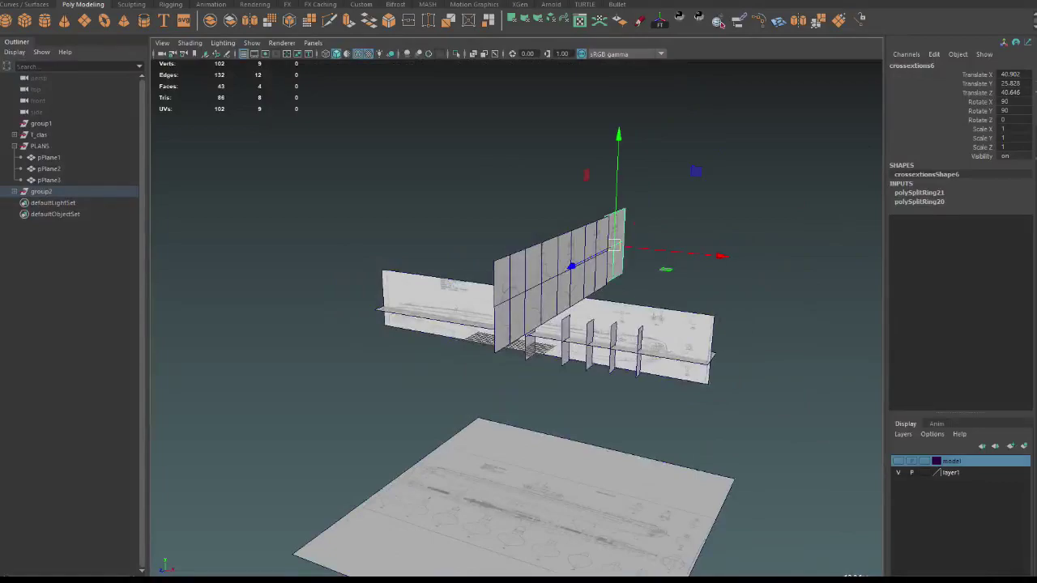
# Nudge the current card along the hull to refine its position.
pyautogui.hotkey('shift', 'd')
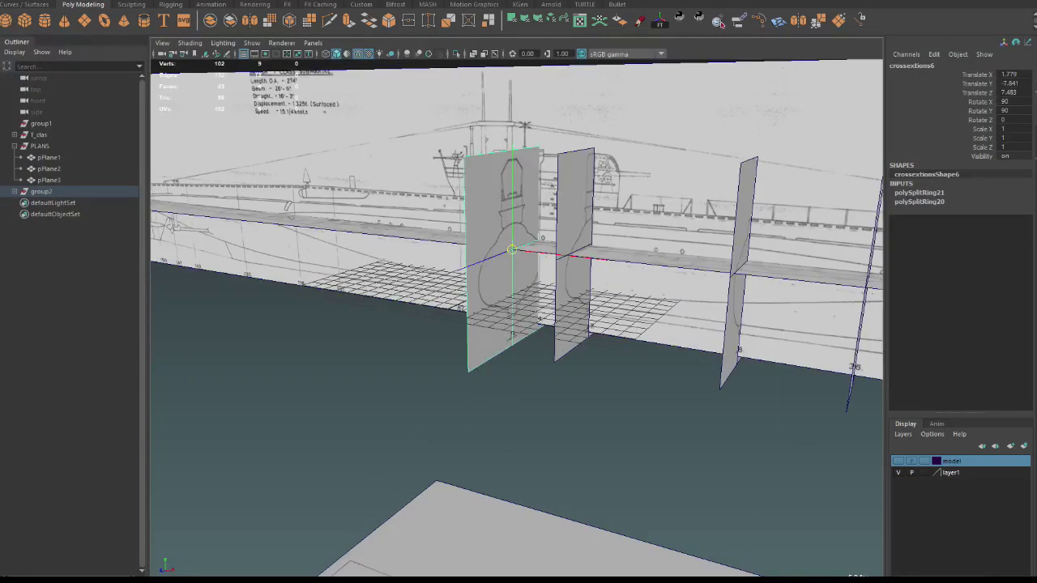
pyautogui.press('f')
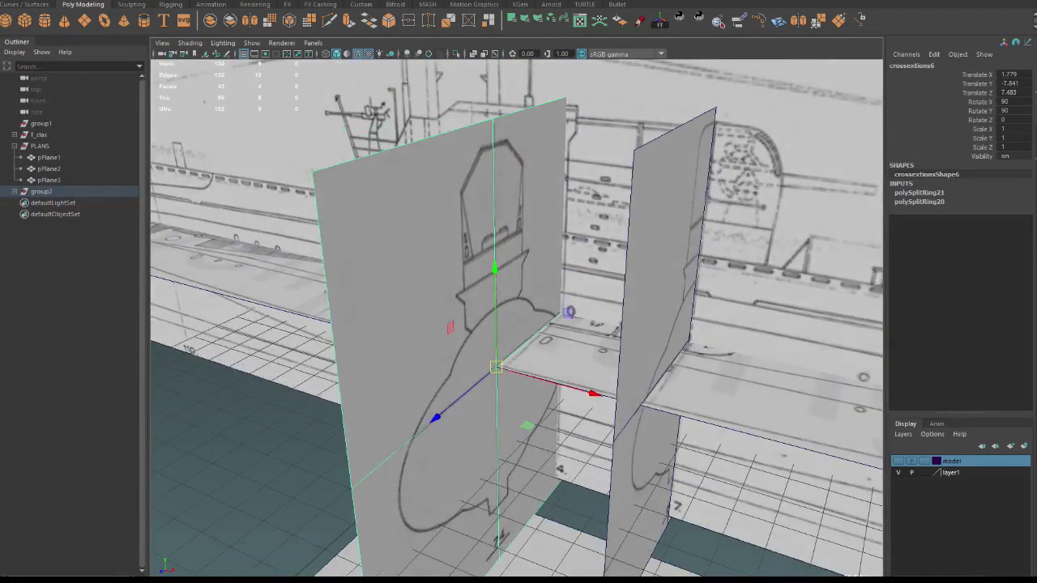
pyautogui.moveTo(601, 397)
pyautogui.mouseDown()
pyautogui.moveTo(508, 362)
pyautogui.moveTo(518, 243)
pyautogui.moveTo(518, 324)
pyautogui.mouseUp()
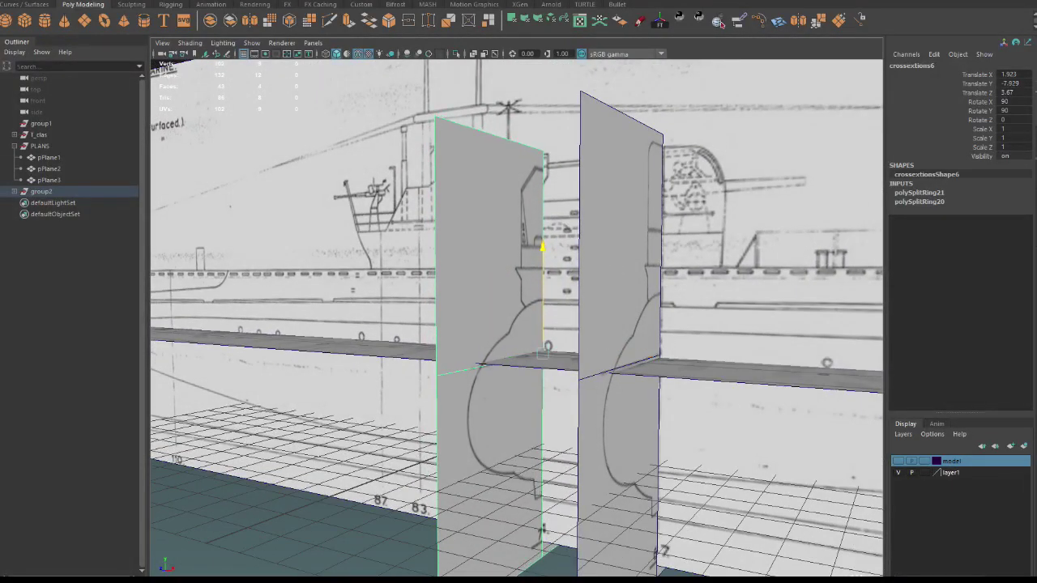
pyautogui.moveTo(519, 324)
pyautogui.keyDown('alt'); pyautogui.mouseDown()
pyautogui.moveTo(486, 308)
pyautogui.moveTo(519, 259)
pyautogui.mouseUp(); pyautogui.keyUp('alt')
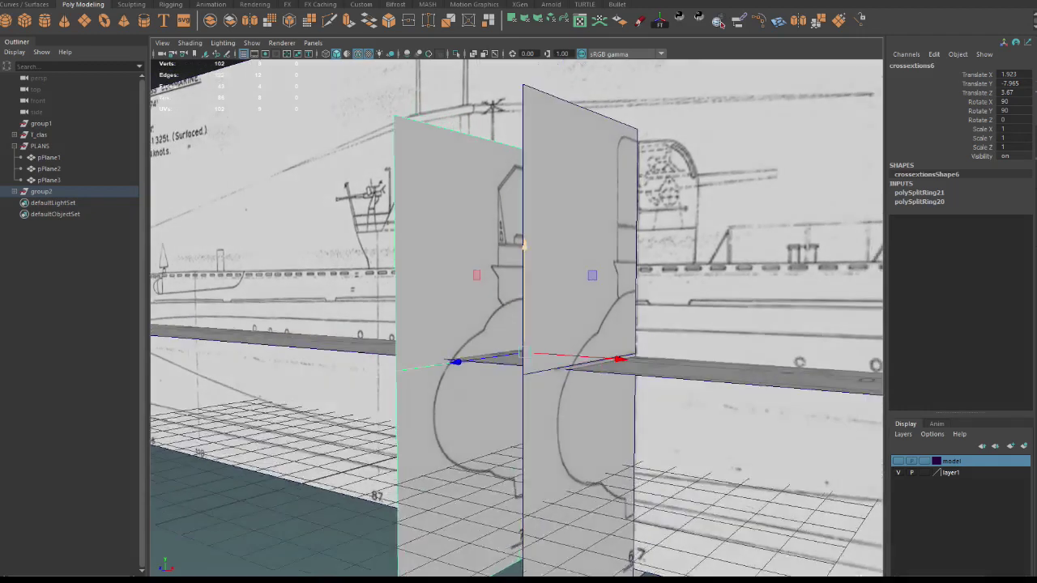
# Pick crossextions8 from the cards on the upper panel for repositioning.
pyautogui.click(524, 246)
pyautogui.press('a')
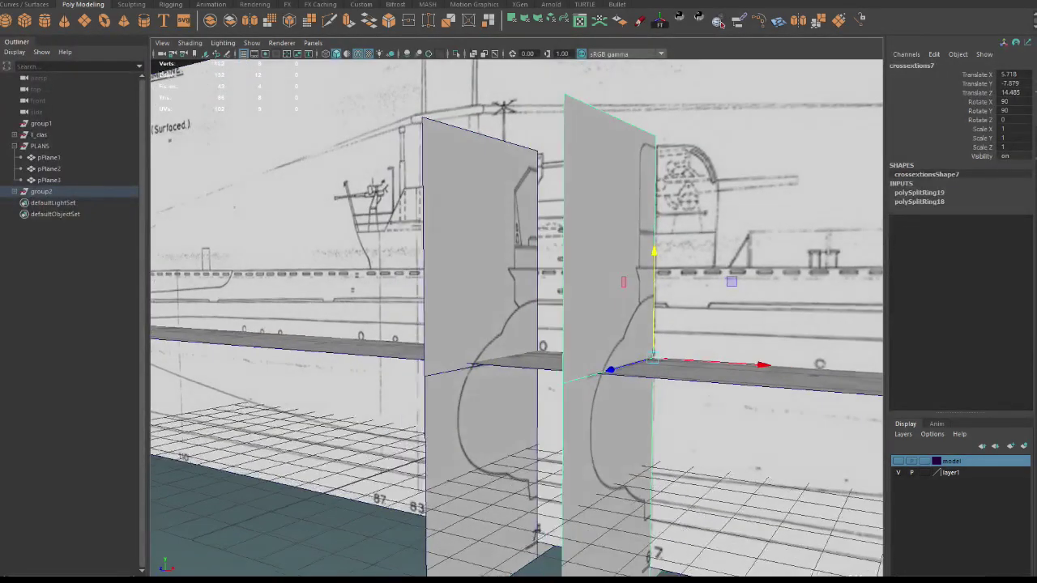
pyautogui.click(567, 174)
pyautogui.keyDown('alt'); pyautogui.moveTo(567, 174); pyautogui.dragTo(534, 162); pyautogui.keyUp('alt')
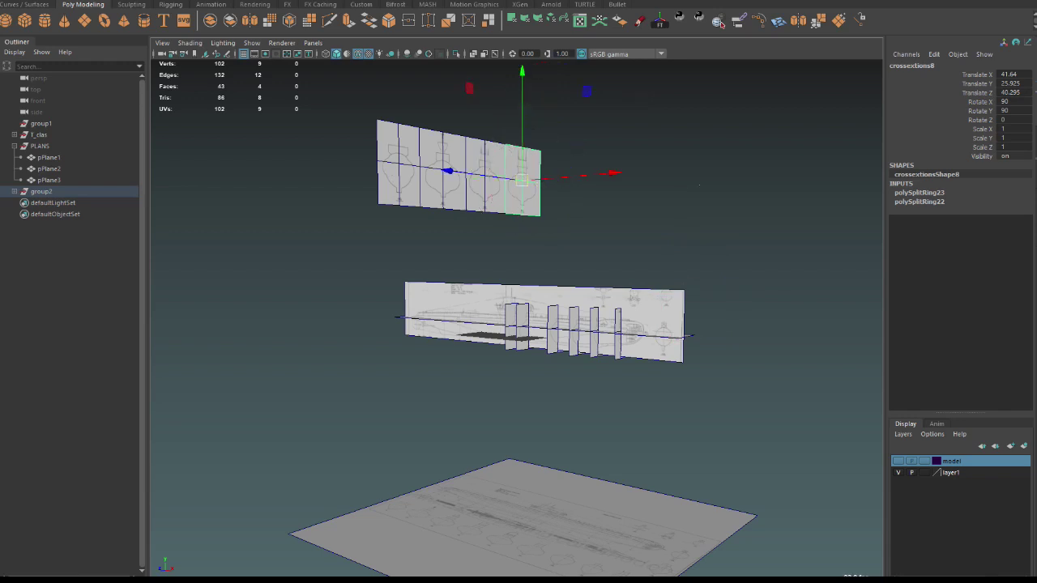
pyautogui.click(699, 184)
pyautogui.click(486, 174)
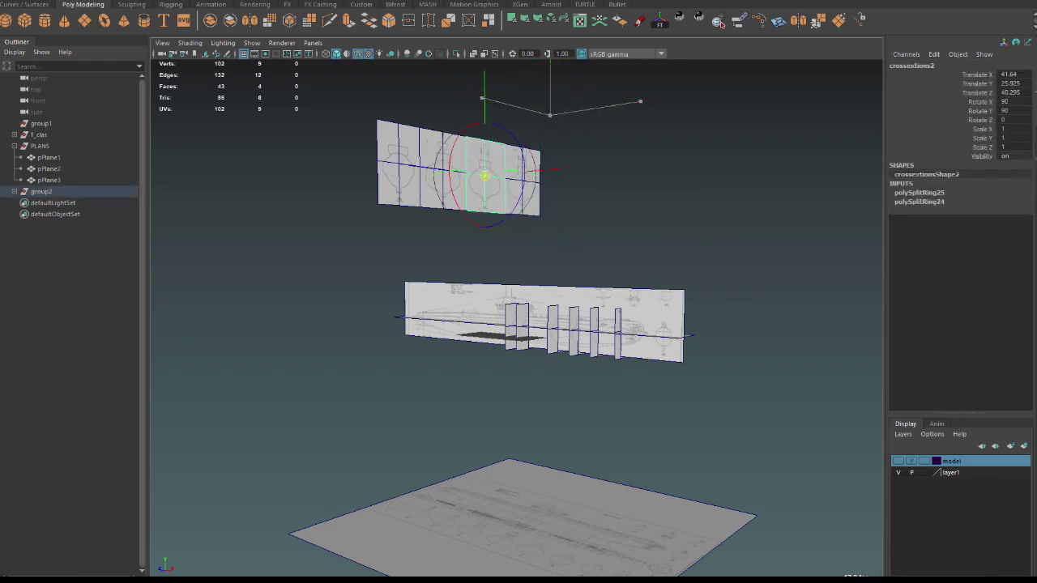
pyautogui.click(442, 170)
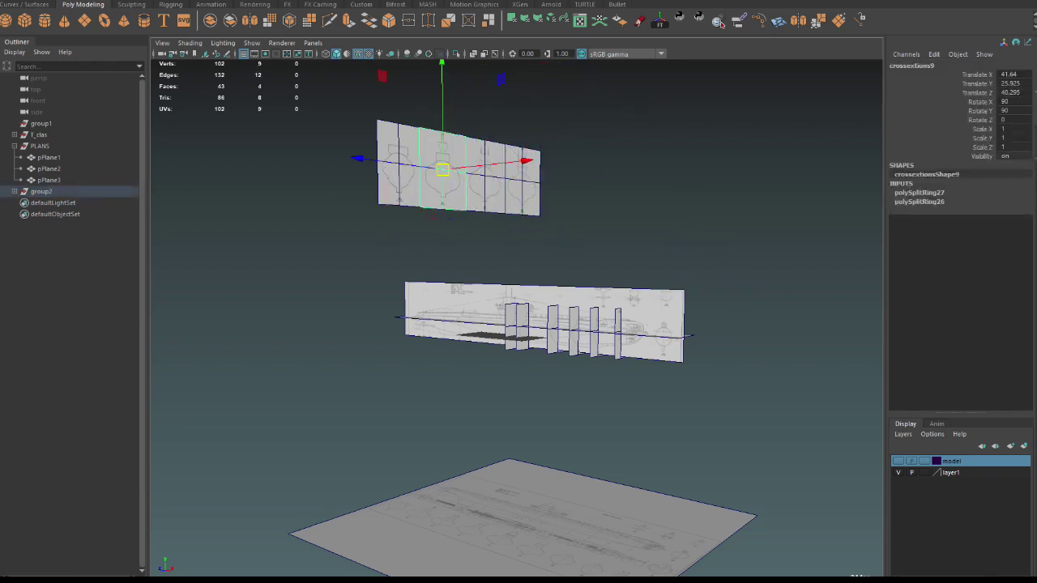
pyautogui.click(696, 186)
pyautogui.click(397, 166)
pyautogui.press('e')
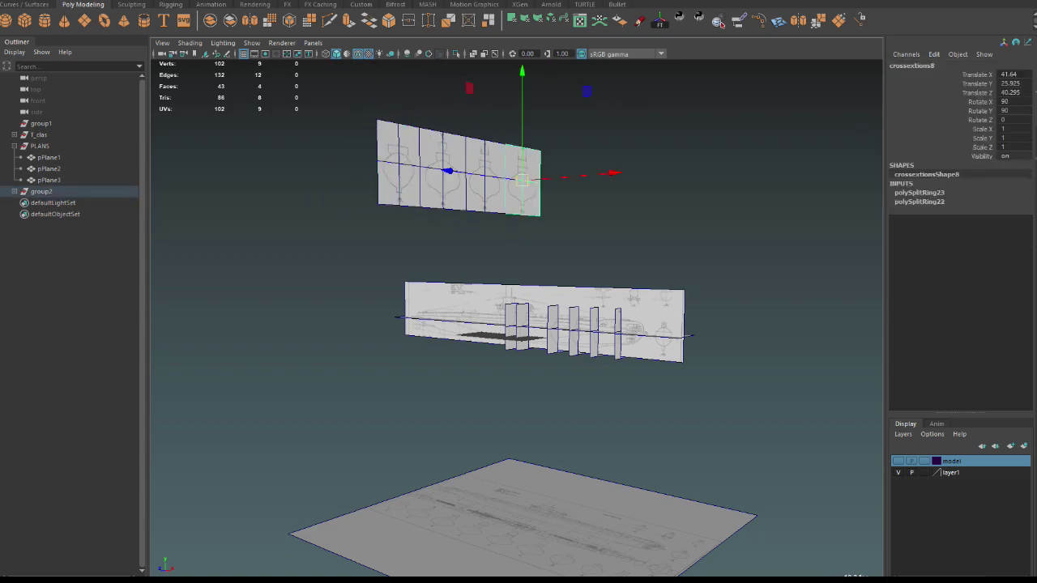
# Slide crossextions8 onto the hull near the 83 station, Translate -1.194, -7.811, -7.68.
pyautogui.scroll(5, 518, 324)
pyautogui.keyDown('alt'); pyautogui.moveTo(519, 324); pyautogui.dragTo(519, 268); pyautogui.keyUp('alt')
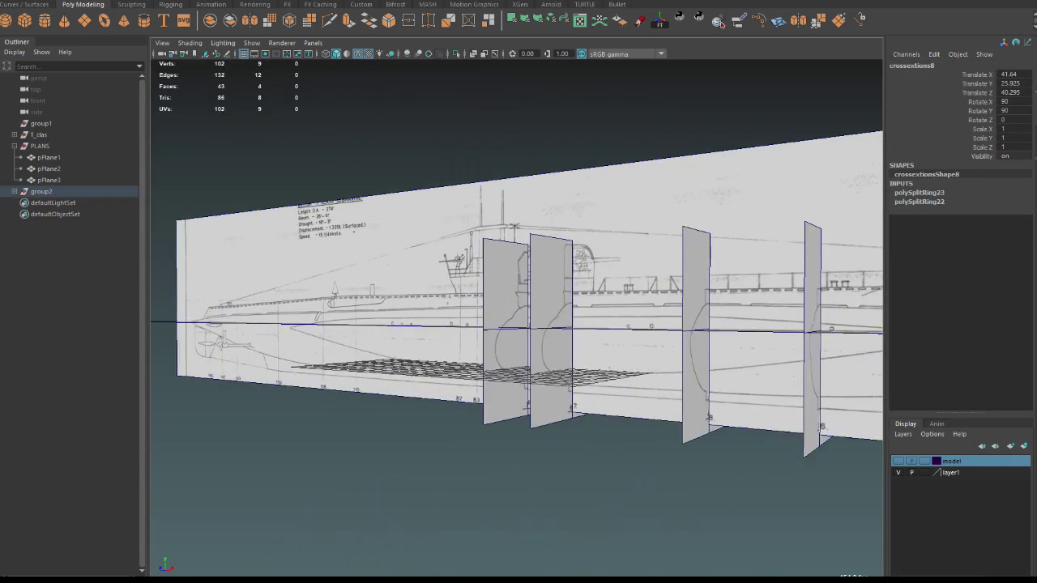
pyautogui.moveTo(519, 324)
pyautogui.keyDown('alt'); pyautogui.mouseDown()
pyautogui.moveTo(519, 308)
pyautogui.moveTo(512, 397)
pyautogui.mouseUp(); pyautogui.keyUp('alt')
pyautogui.scroll(4, 518, 324)
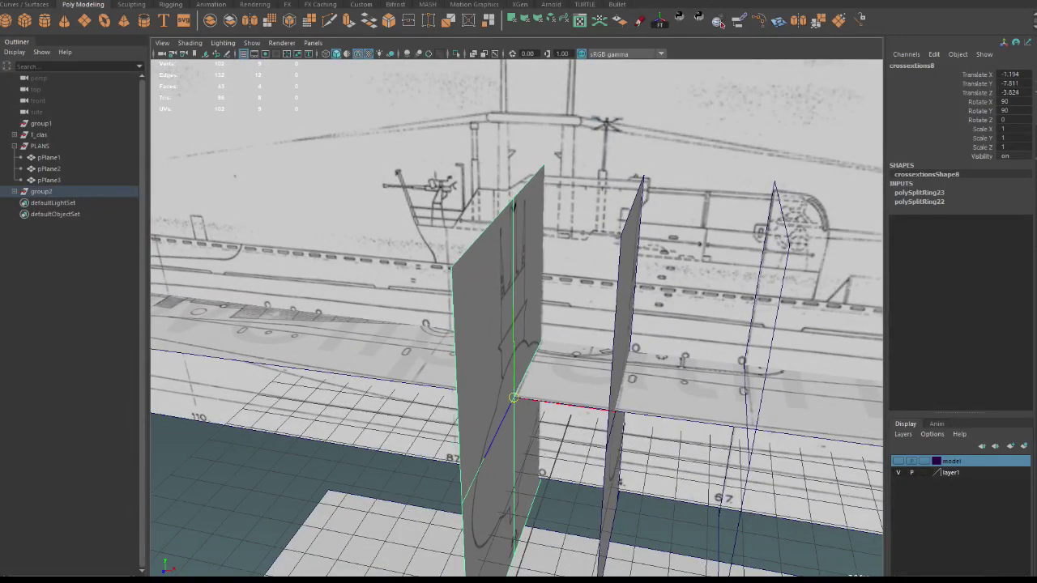
pyautogui.moveTo(481, 460)
pyautogui.mouseDown()
pyautogui.moveTo(496, 432)
pyautogui.moveTo(486, 453)
pyautogui.mouseUp()
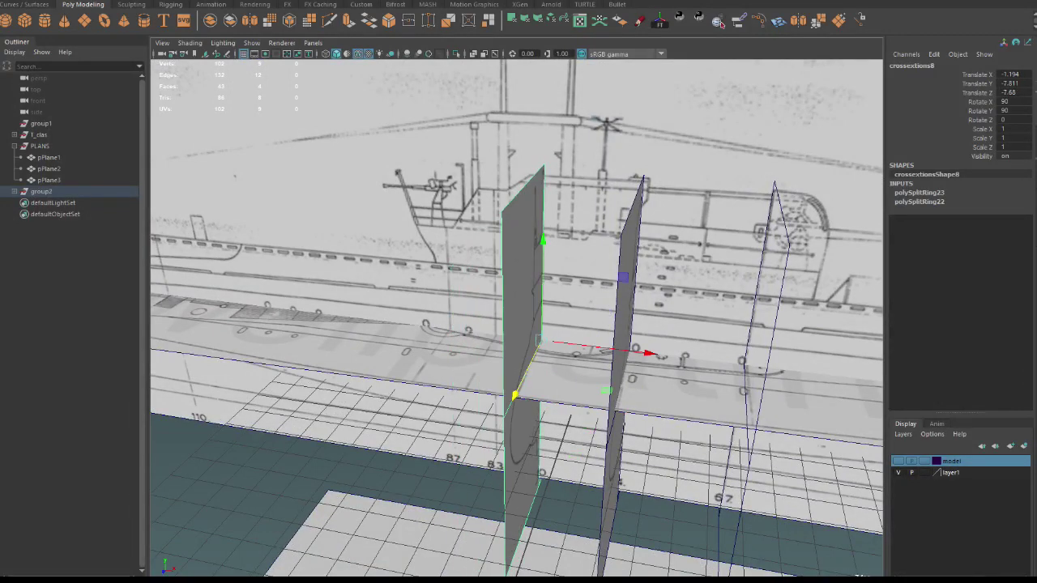
pyautogui.scroll(-6, 519, 324)
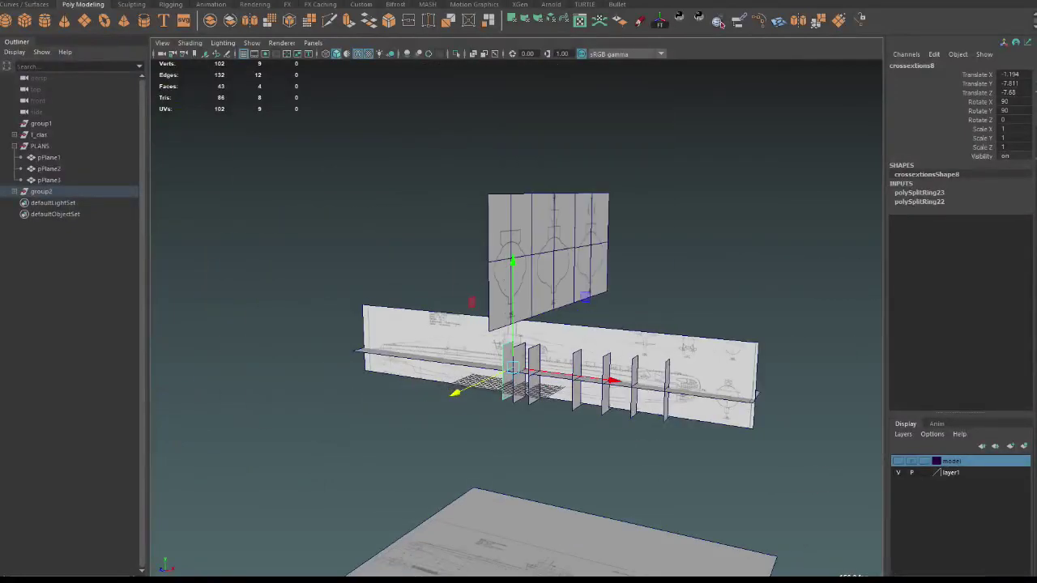
pyautogui.keyDown('alt'); pyautogui.moveTo(518, 324); pyautogui.dragTo(486, 324); pyautogui.keyUp('alt')
pyautogui.scroll(3, 519, 324)
# Bring crossextions9 down onto the hull beside another card and slide it along the hull.
pyautogui.scroll(2, 519, 324)
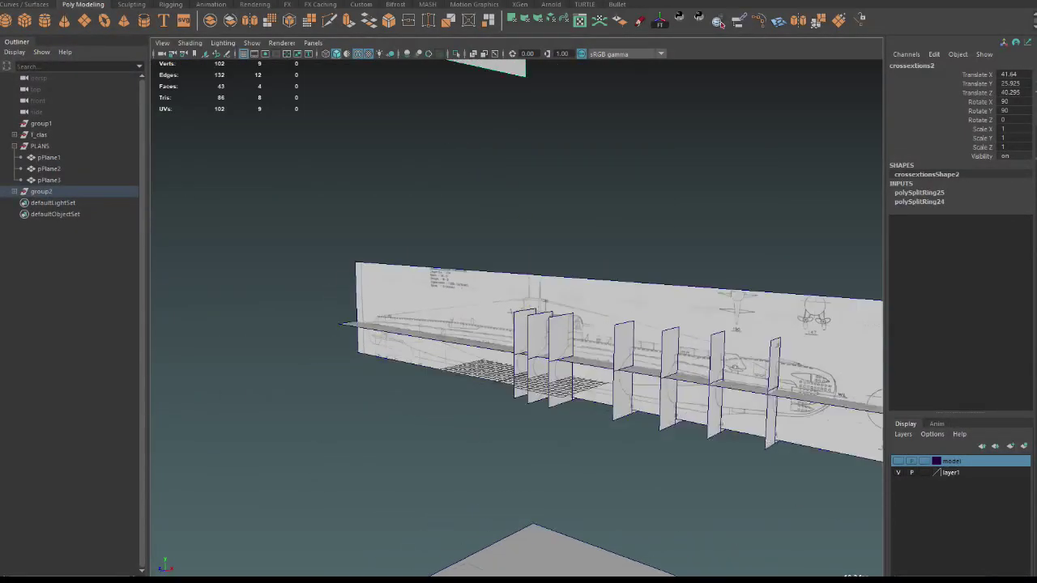
pyautogui.scroll(3, 519, 324)
pyautogui.scroll(3, 518, 324)
pyautogui.scroll(3, 519, 324)
pyautogui.scroll(3, 519, 324)
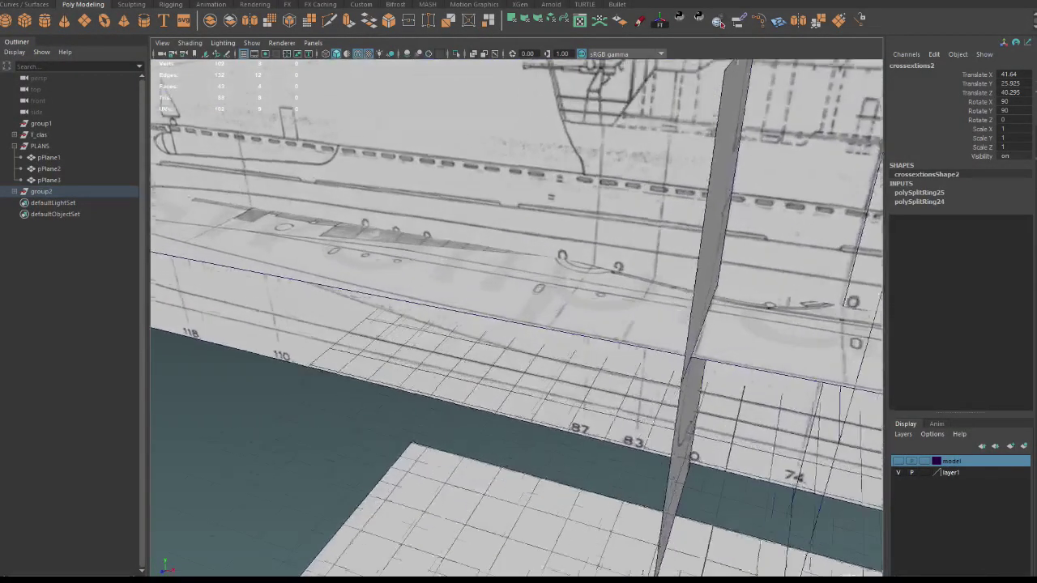
pyautogui.scroll(2, 518, 324)
pyautogui.scroll(-5, 518, 324)
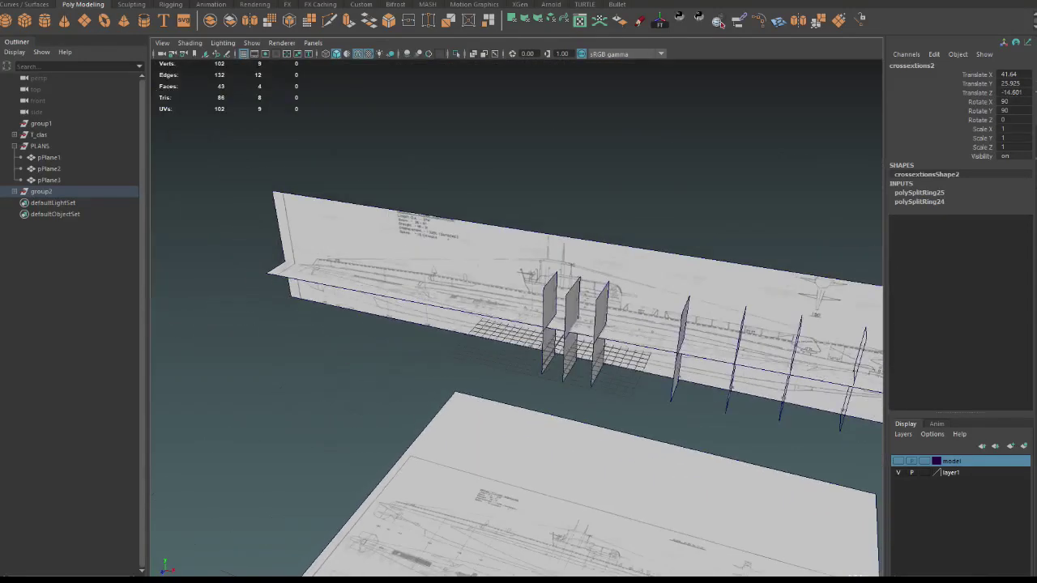
pyautogui.scroll(-3, 518, 324)
pyautogui.scroll(-2, 518, 324)
pyautogui.keyDown('alt'); pyautogui.moveTo(519, 324); pyautogui.dragTo(453, 308); pyautogui.keyUp('alt')
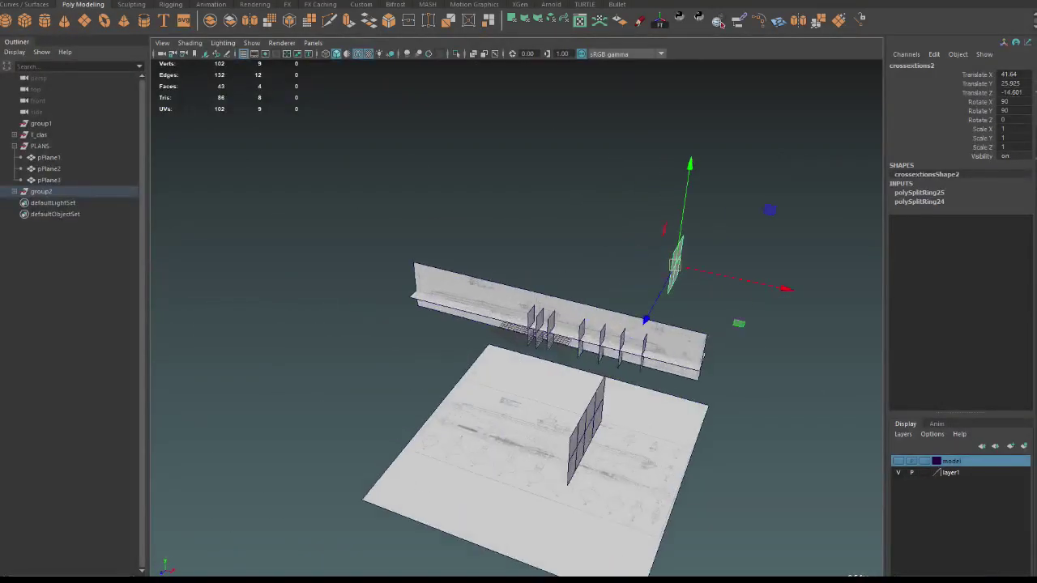
pyautogui.scroll(3, 518, 324)
pyautogui.scroll(3, 519, 324)
pyautogui.scroll(2, 518, 324)
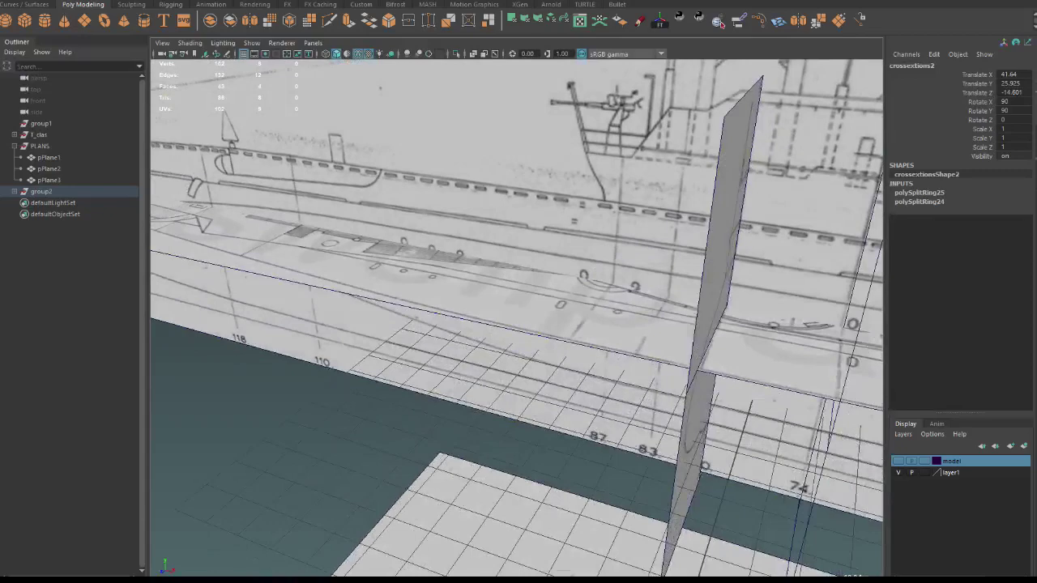
pyautogui.moveTo(688, 357); pyautogui.dragTo(629, 357)
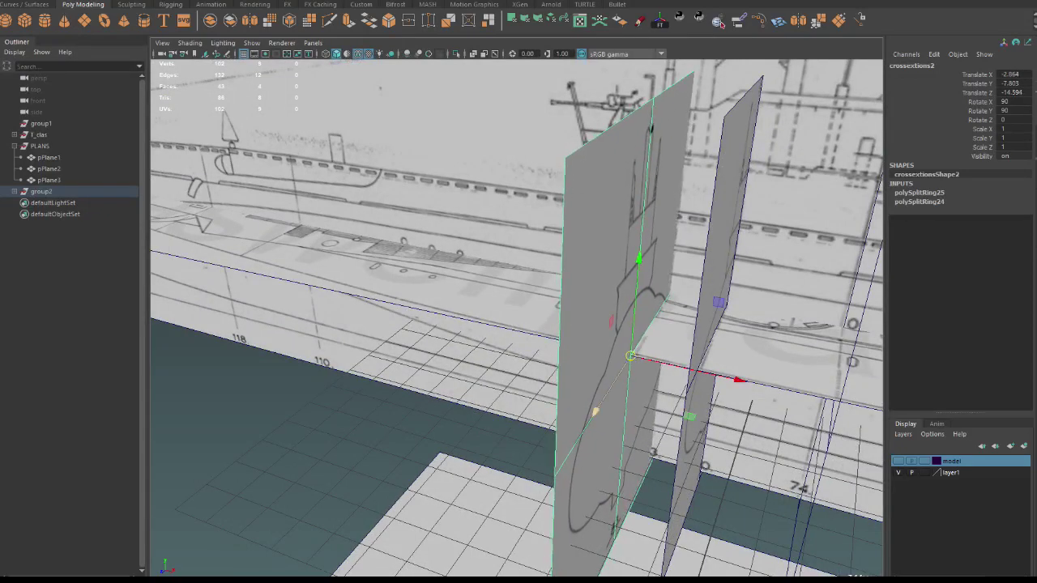
pyautogui.moveTo(595, 411); pyautogui.dragTo(641, 342)
pyautogui.scroll(-3, 641, 343)
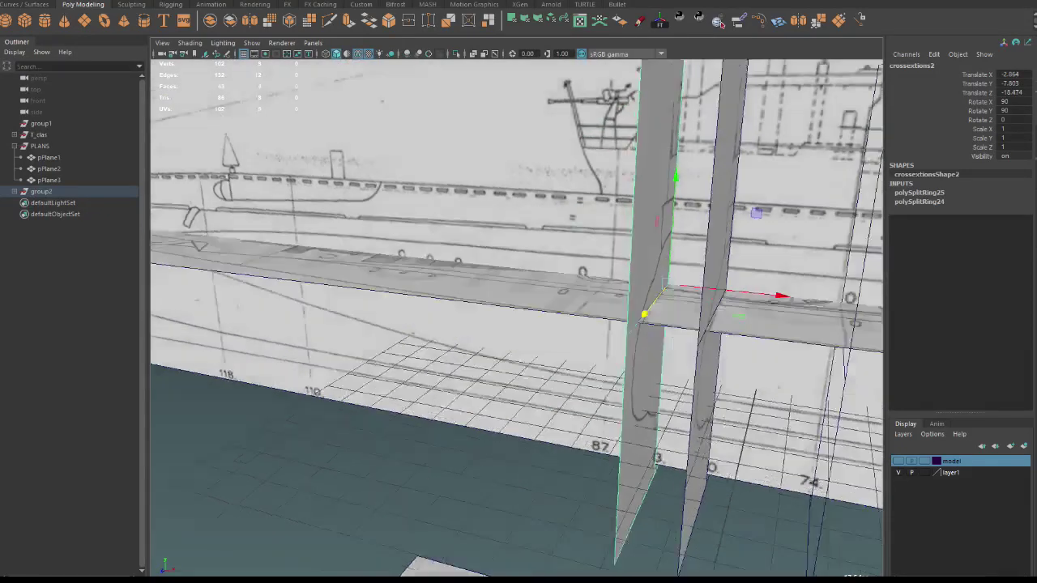
pyautogui.scroll(-3, 641, 342)
pyautogui.scroll(-3, 518, 324)
pyautogui.moveTo(518, 324)
pyautogui.keyDown('alt'); pyautogui.mouseDown()
pyautogui.moveTo(486, 308)
pyautogui.moveTo(469, 275)
pyautogui.mouseUp(); pyautogui.keyUp('alt')
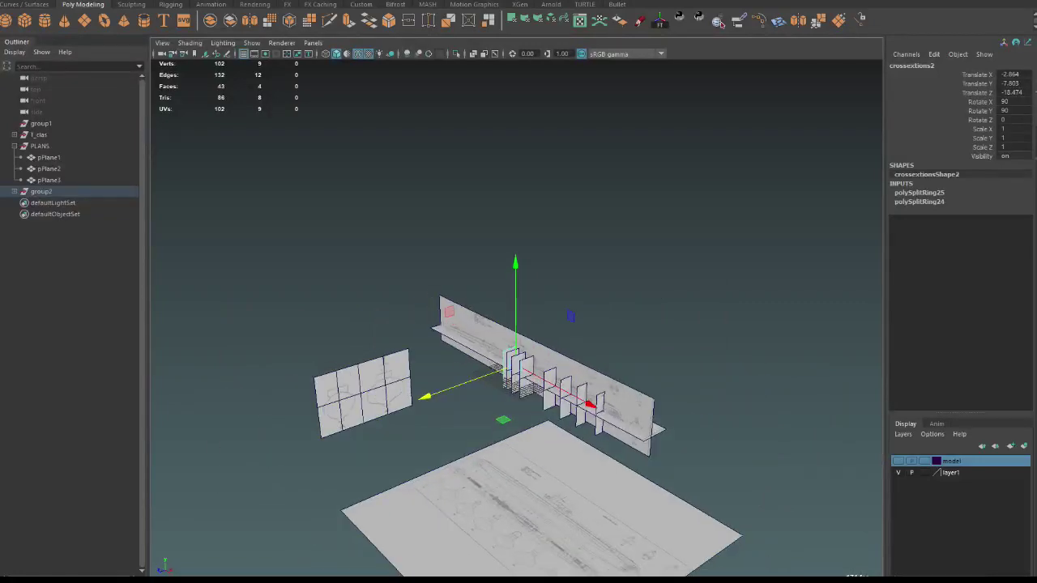
pyautogui.moveTo(519, 365)
pyautogui.keyDown('alt'); pyautogui.mouseDown()
pyautogui.moveTo(486, 348)
pyautogui.moveTo(454, 381)
pyautogui.moveTo(486, 356)
pyautogui.moveTo(502, 364)
pyautogui.mouseUp(); pyautogui.keyUp('alt')
pyautogui.scroll(5, 518, 405)
# Move crossextions10 onto the hull at Translate -20.86, -7.875, -34.901.
pyautogui.press('w')
pyautogui.scroll(-5, 518, 365)
pyautogui.scroll(5, 519, 364)
pyautogui.scroll(3, 518, 365)
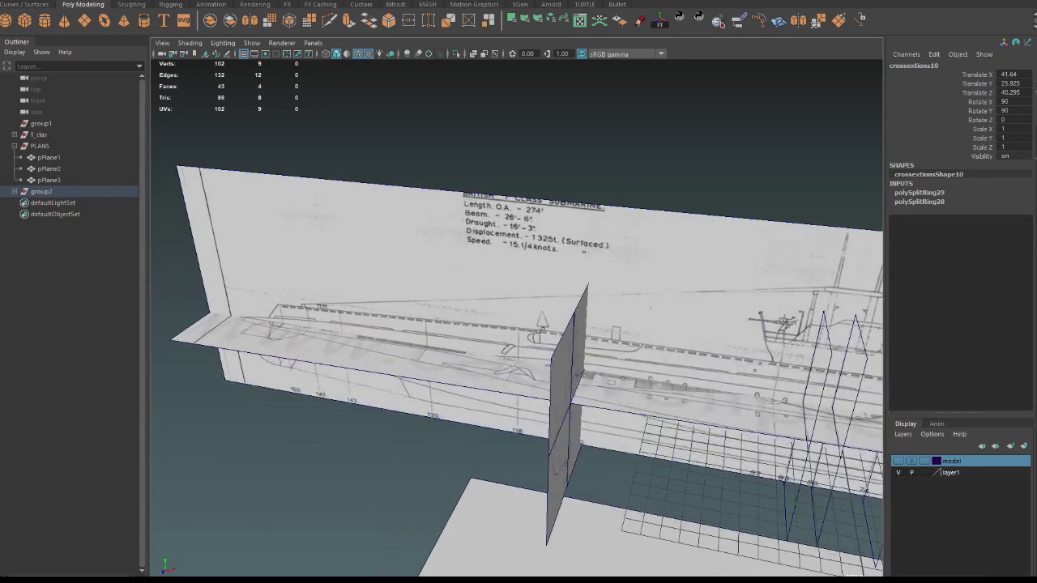
pyautogui.hotkey('ctrl', 'z')
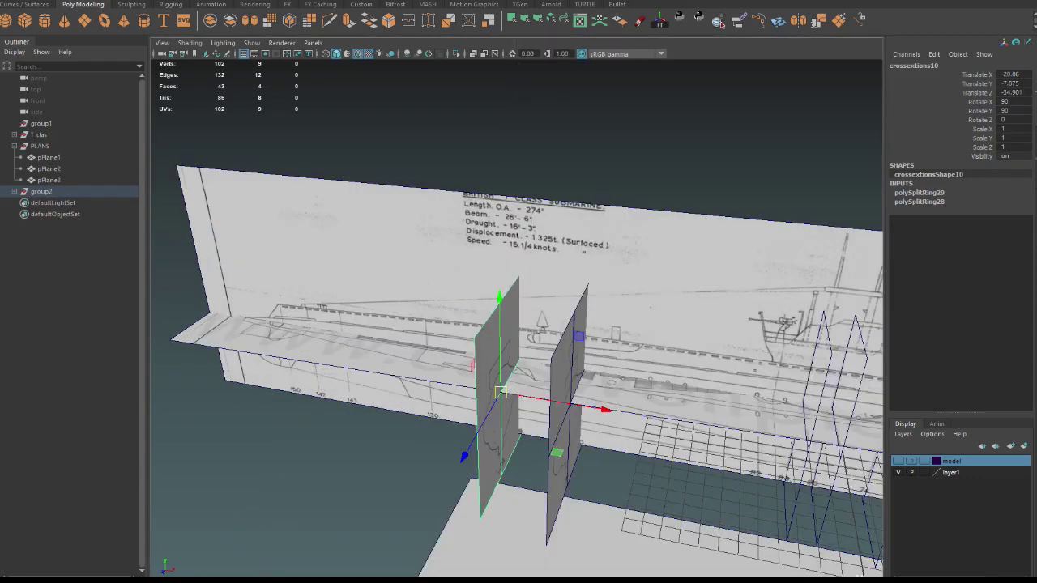
pyautogui.keyDown('alt'); pyautogui.moveTo(518, 364); pyautogui.dragTo(486, 356); pyautogui.keyUp('alt')
pyautogui.scroll(-5, 518, 364)
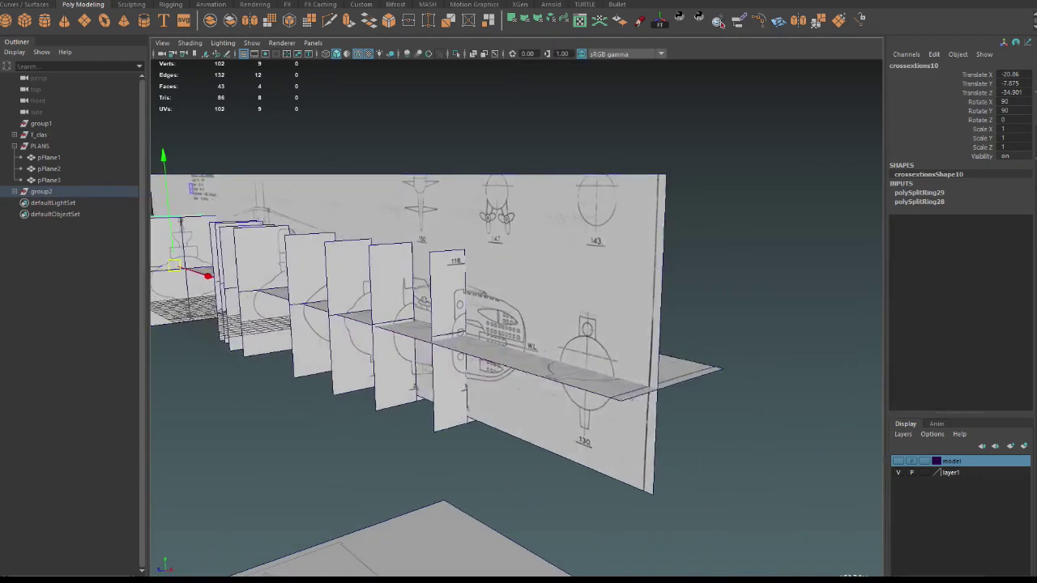
pyautogui.scroll(2, 518, 364)
pyautogui.click(223, 43)
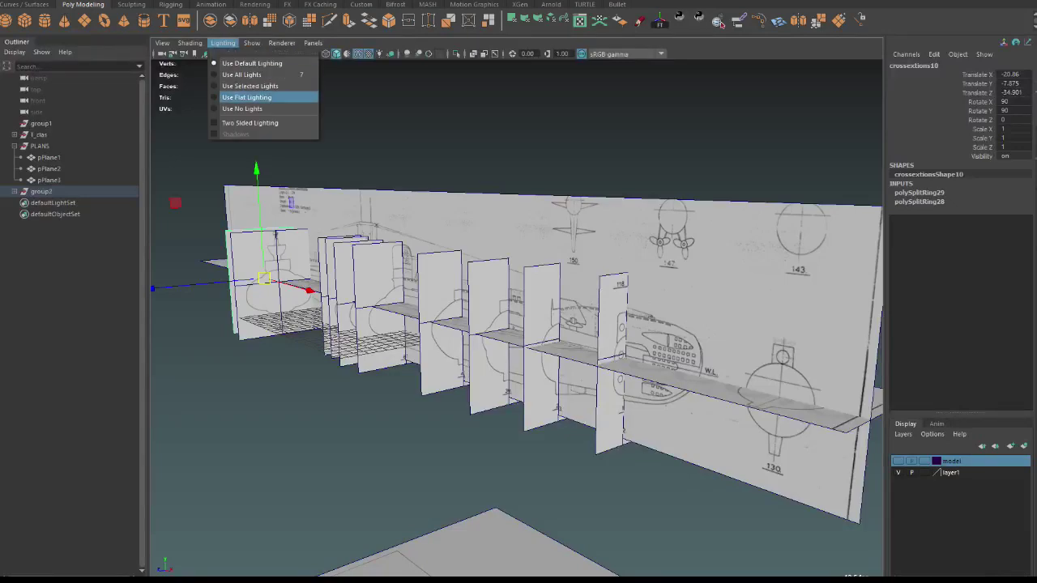
# Switch the viewport to Use Flat Lighting and turn off Backface Culling.
pyautogui.click(247, 97)
pyautogui.keyDown('alt'); pyautogui.moveTo(519, 365); pyautogui.dragTo(437, 354); pyautogui.keyUp('alt')
pyautogui.click(190, 43)
pyautogui.click(213, 193)
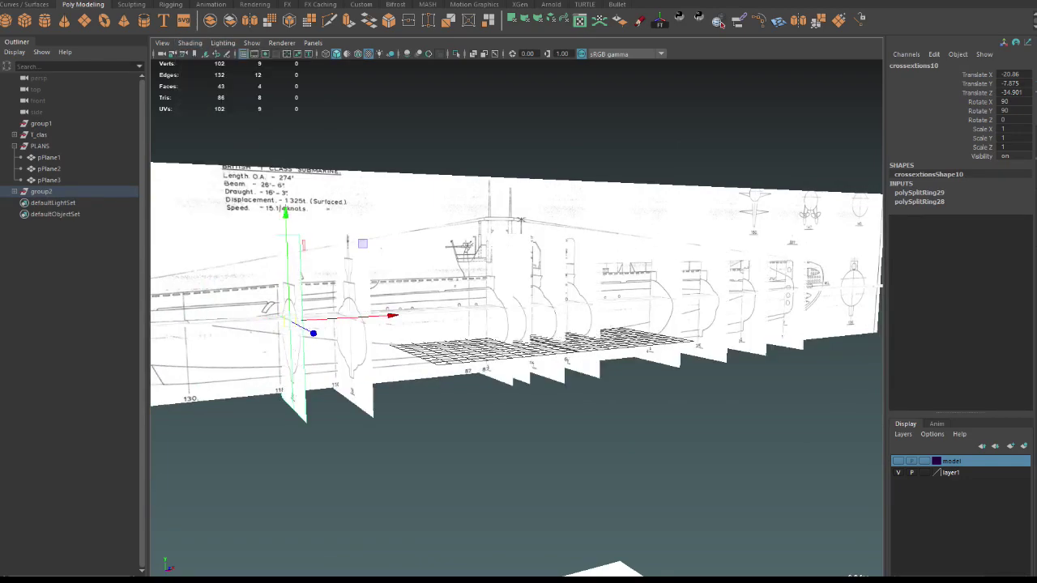
pyautogui.keyDown('alt'); pyautogui.moveTo(518, 364); pyautogui.dragTo(478, 353); pyautogui.keyUp('alt')
pyautogui.moveTo(518, 324)
pyautogui.keyDown('alt'); pyautogui.mouseDown()
pyautogui.moveTo(494, 405)
pyautogui.moveTo(477, 324)
pyautogui.moveTo(527, 332)
pyautogui.moveTo(421, 308)
pyautogui.mouseUp(); pyautogui.keyUp('alt')
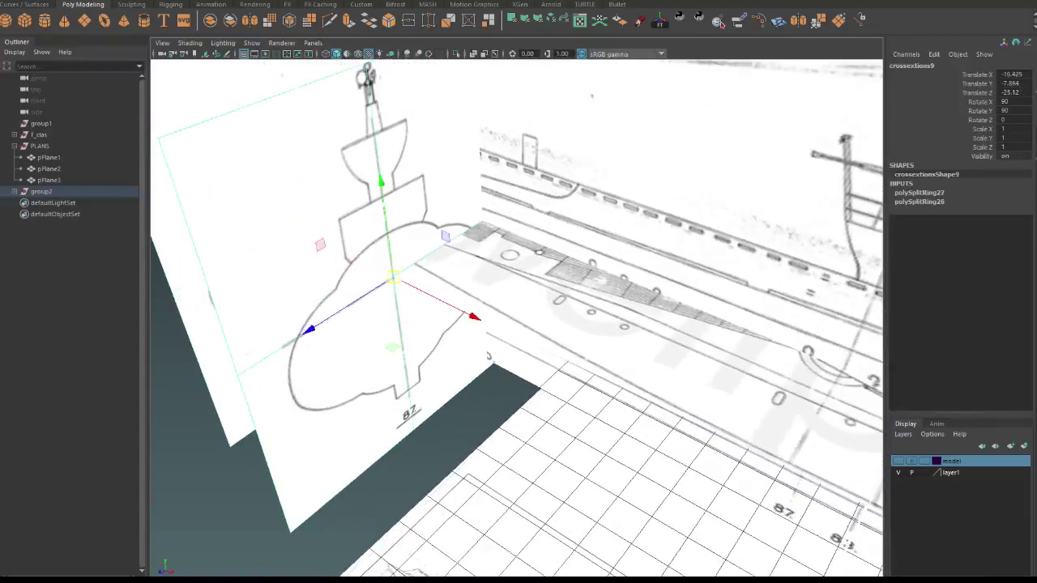
# Nudge crossextions9 and crossextions10 along Z and X, crossextions10 ending at -20.951, -7.875, -59.043.
pyautogui.moveTo(367, 77); pyautogui.dragTo(397, 251, button='middle')
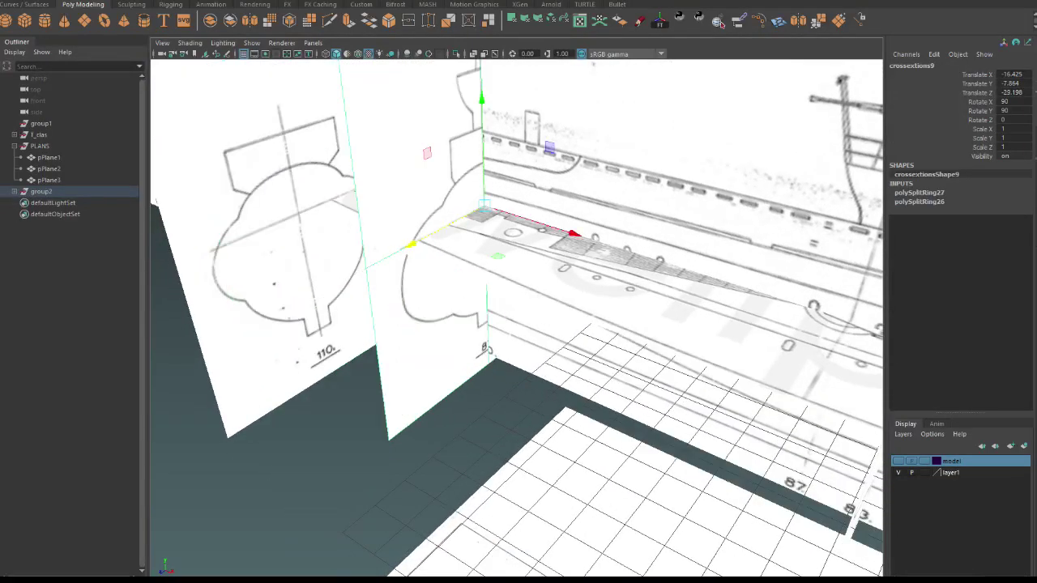
pyautogui.moveTo(573, 234); pyautogui.dragTo(565, 231)
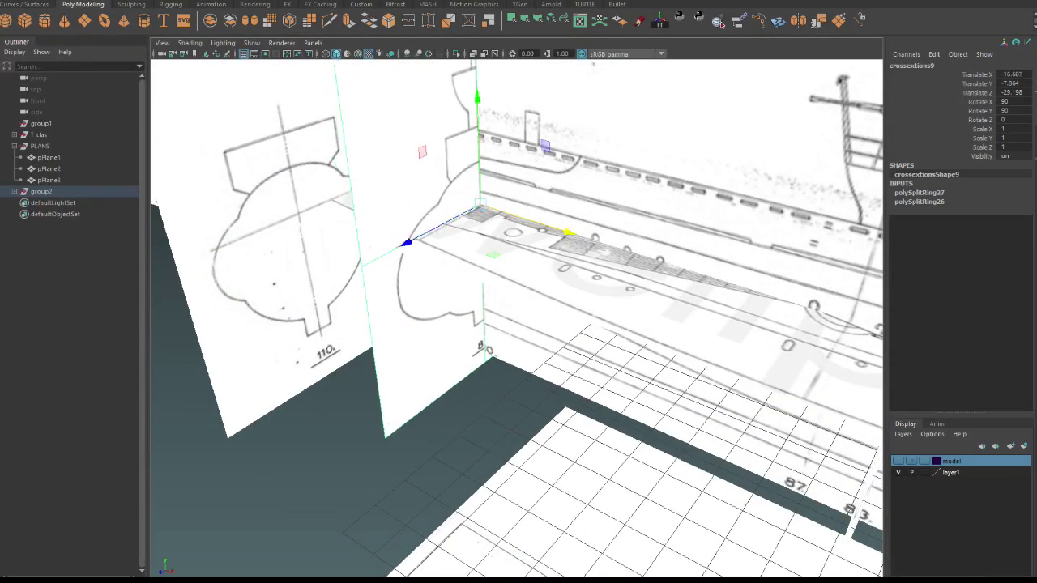
pyautogui.moveTo(519, 324)
pyautogui.keyDown('alt'); pyautogui.mouseDown()
pyautogui.moveTo(462, 312)
pyautogui.moveTo(502, 307)
pyautogui.mouseUp(); pyautogui.keyUp('alt')
pyautogui.click(348, 235)
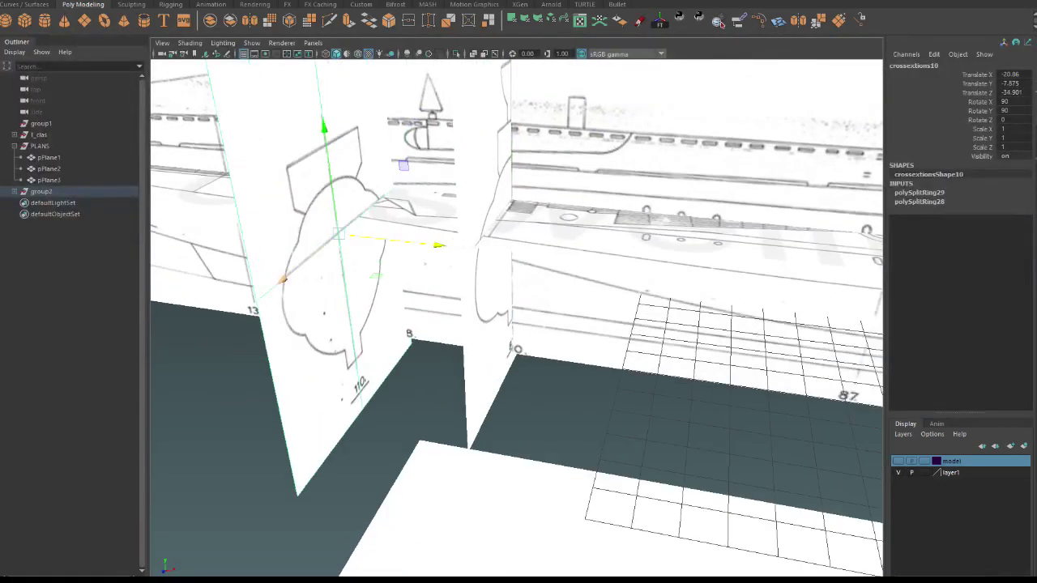
pyautogui.moveTo(282, 279); pyautogui.dragTo(344, 229)
pyautogui.moveTo(518, 324)
pyautogui.keyDown('alt'); pyautogui.mouseDown()
pyautogui.moveTo(486, 308)
pyautogui.moveTo(502, 316)
pyautogui.mouseUp(); pyautogui.keyUp('alt')
pyautogui.moveTo(496, 197); pyautogui.dragTo(488, 178)
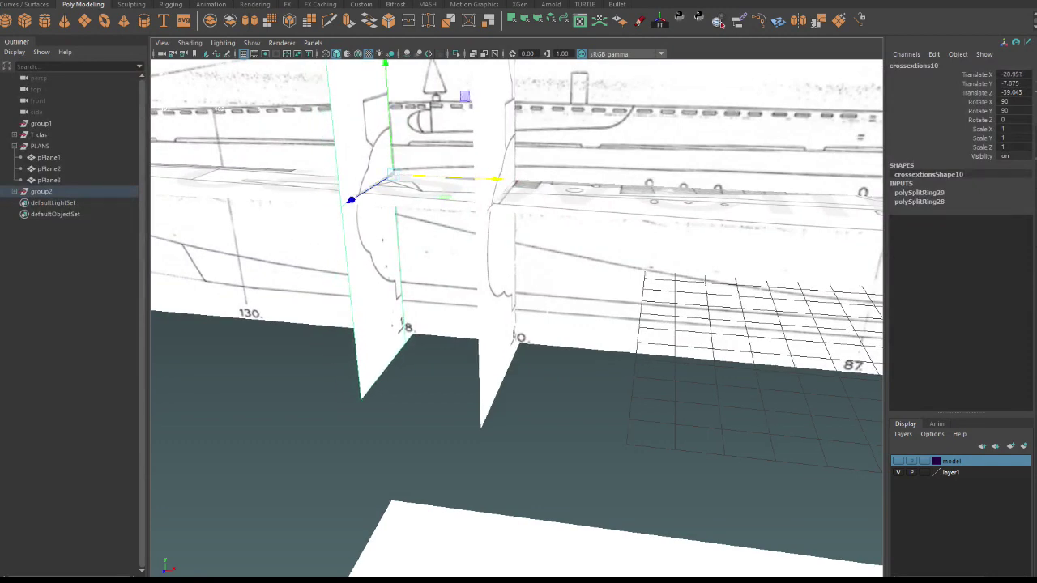
pyautogui.scroll(-10, 496, 180)
pyautogui.moveTo(495, 180)
pyautogui.keyDown('alt'); pyautogui.mouseDown()
pyautogui.moveTo(470, 340)
pyautogui.moveTo(535, 275)
pyautogui.mouseUp(); pyautogui.keyUp('alt')
pyautogui.click(48, 169)
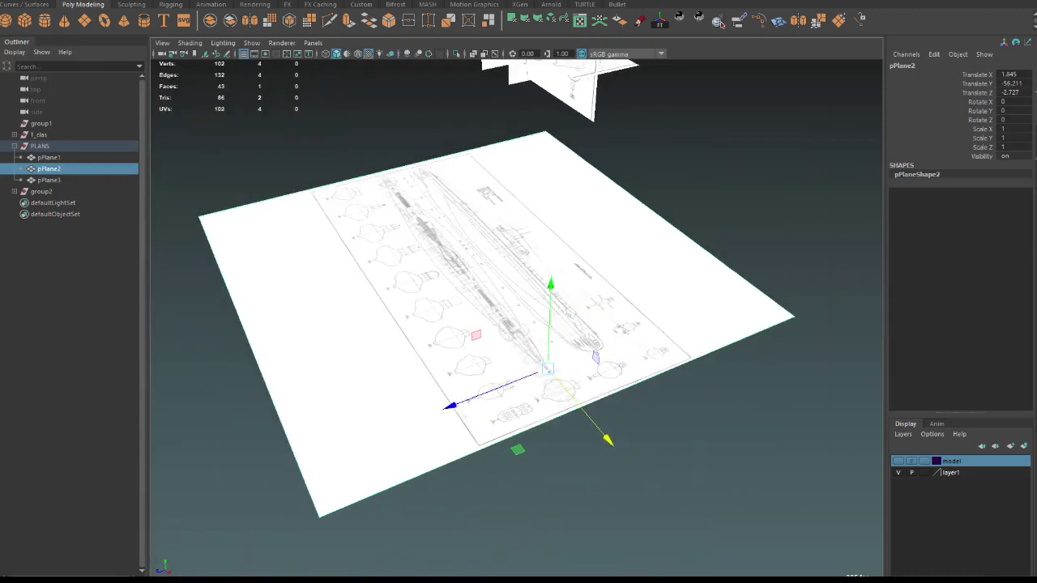
# Duplicate pPlane2 as pPlane4, raise it, and set Rotate Y and Rotate X to 90.
pyautogui.hotkey('ctrl', 'd')
pyautogui.moveTo(546, 369); pyautogui.dragTo(546, 267)
pyautogui.keyDown('alt'); pyautogui.moveTo(486, 324); pyautogui.dragTo(453, 308); pyautogui.keyUp('alt')
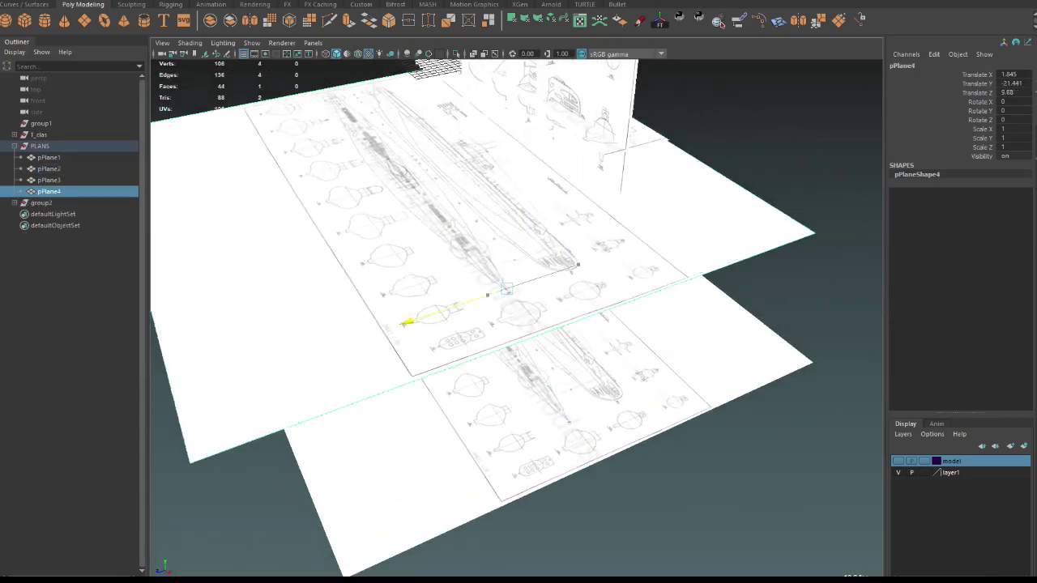
pyautogui.press('e')
pyautogui.moveTo(450, 381); pyautogui.dragTo(365, 365)
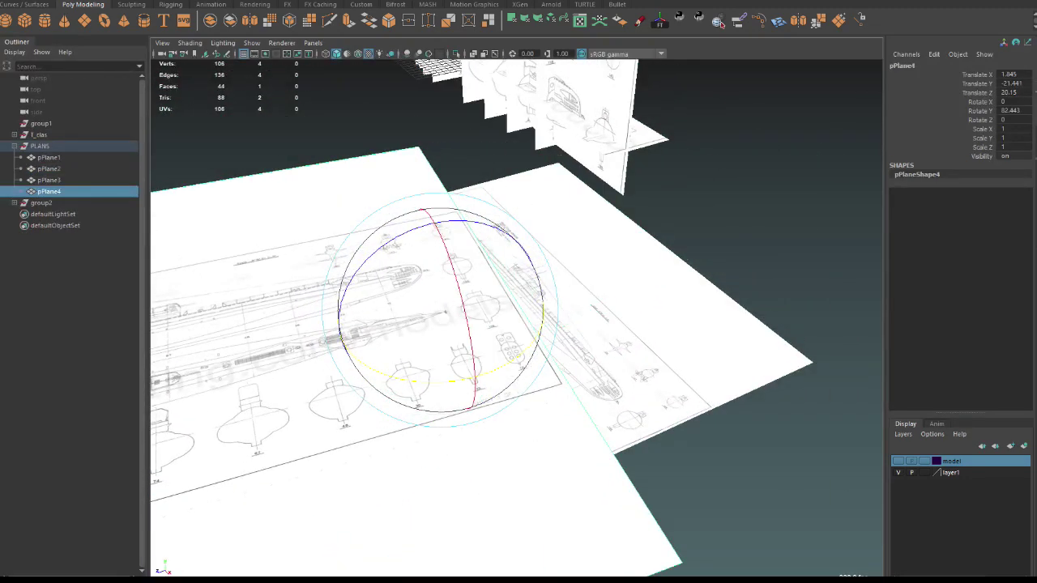
pyautogui.write('90')
pyautogui.press('Return')
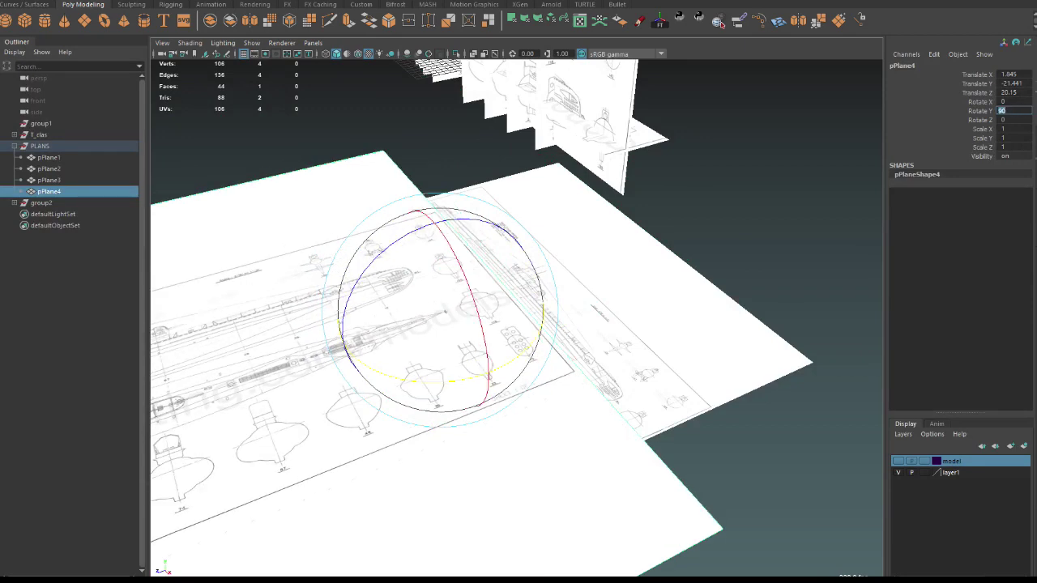
pyautogui.write('90')
pyautogui.press('Return')
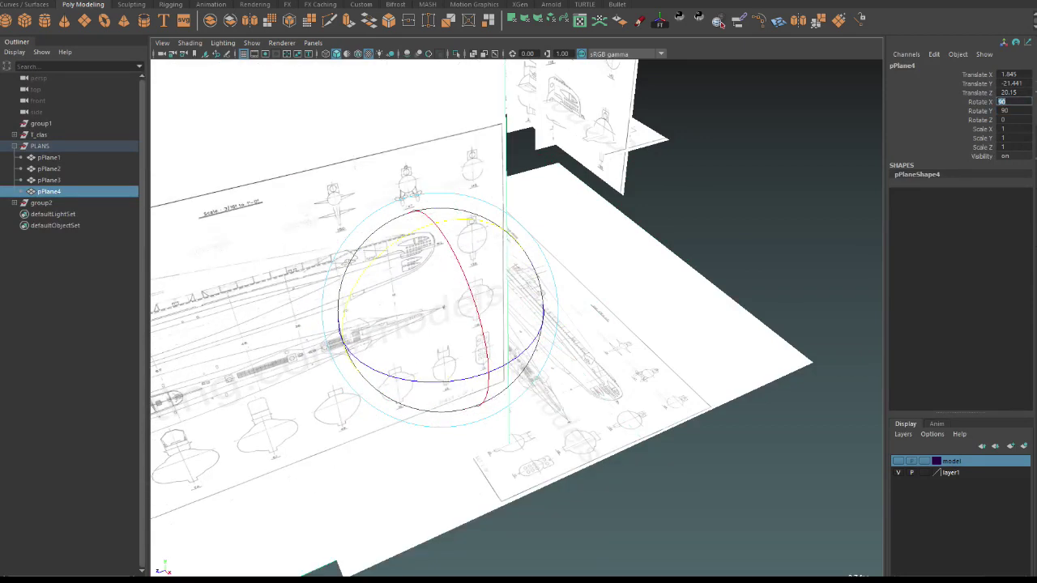
# Orbit to face the upright pPlane4 and choose the Insert Edge Loop Tool.
pyautogui.keyDown('alt'); pyautogui.moveTo(519, 324); pyautogui.dragTo(389, 324); pyautogui.keyUp('alt')
pyautogui.scroll(-3, 519, 324)
pyautogui.keyDown('alt'); pyautogui.moveTo(518, 324); pyautogui.dragTo(486, 324); pyautogui.keyUp('alt')
pyautogui.scroll(4, 519, 324)
pyautogui.keyDown('alt'); pyautogui.moveTo(551, 138); pyautogui.dragTo(573, 134); pyautogui.keyUp('alt')
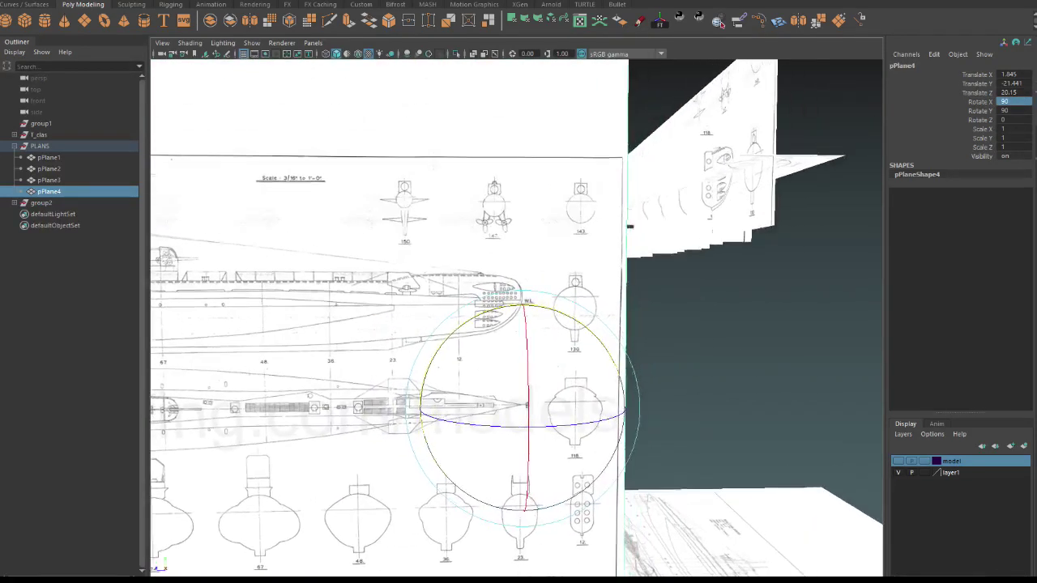
pyautogui.keyDown('shift'); pyautogui.rightClick(572, 134); pyautogui.keyUp('shift')
pyautogui.click(502, 150)
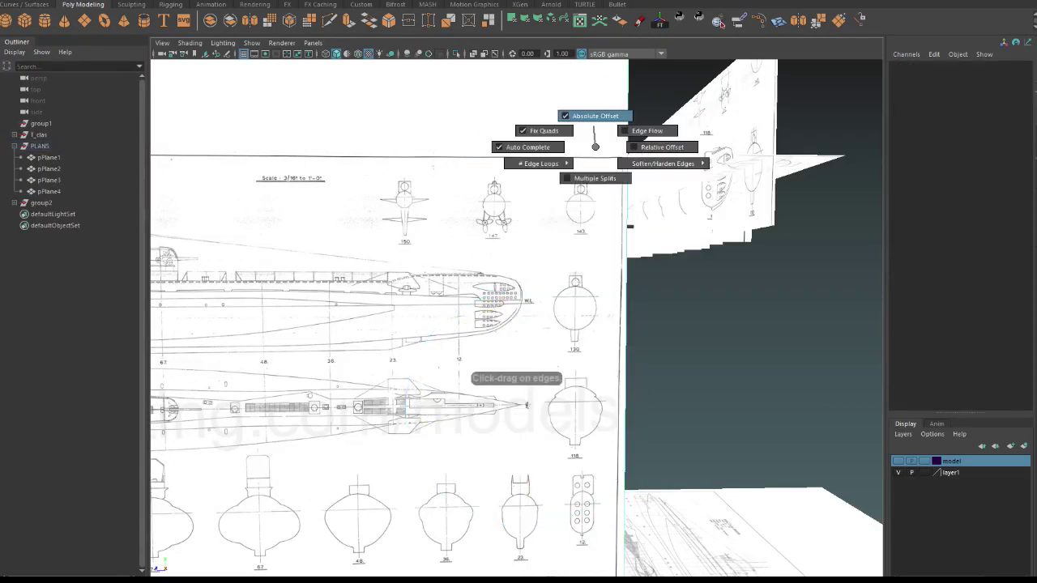
# Cut a horizontal edge loop across pPlane4 and select the top-row section cells through 130.
pyautogui.click(623, 172)
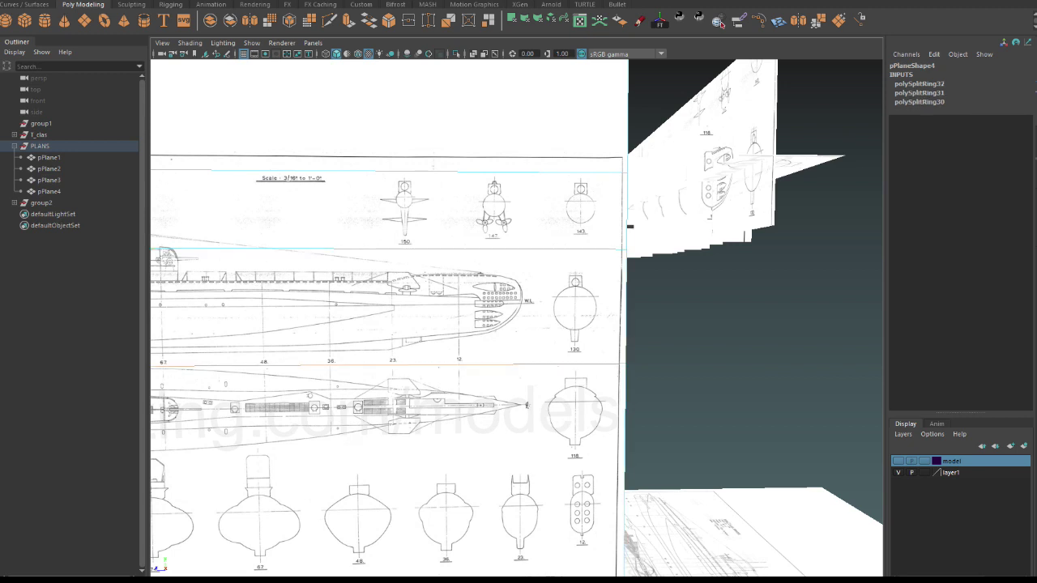
pyautogui.keyDown('alt'); pyautogui.moveTo(583, 324); pyautogui.dragTo(583, 393, button='middle'); pyautogui.keyUp('alt')
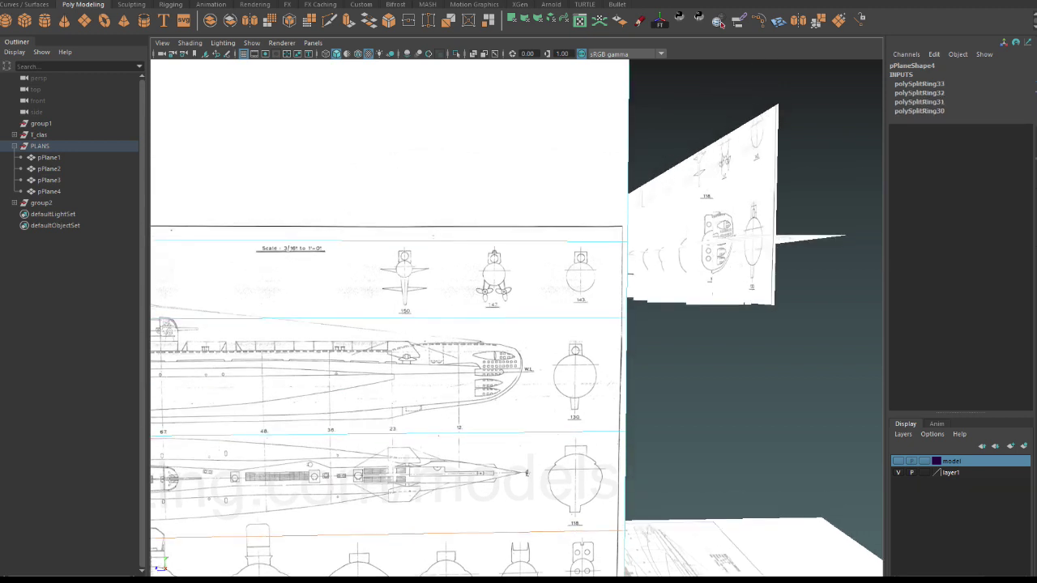
pyautogui.click(411, 280)
pyautogui.keyDown('shift'); pyautogui.click(496, 280); pyautogui.keyUp('shift')
pyautogui.keyDown('shift'); pyautogui.click(582, 279); pyautogui.keyUp('shift')
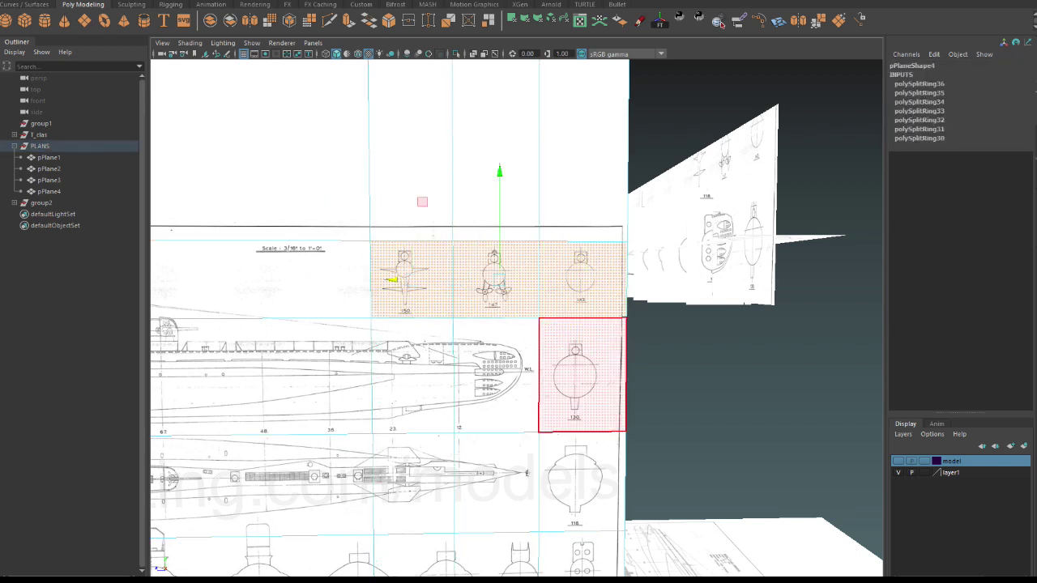
pyautogui.scroll(-5, 405, 337)
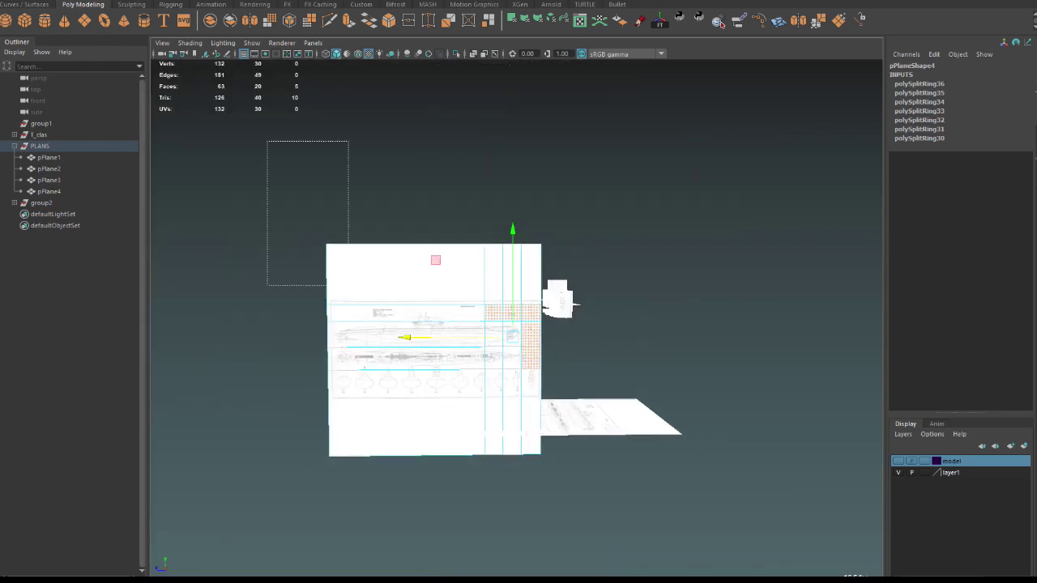
# Marquee-select the leftover blueprint faces of pPlane4 and delete them.
pyautogui.moveTo(348, 285); pyautogui.dragTo(675, 428)
pyautogui.scroll(3, 675, 427)
pyautogui.scroll(2, 675, 428)
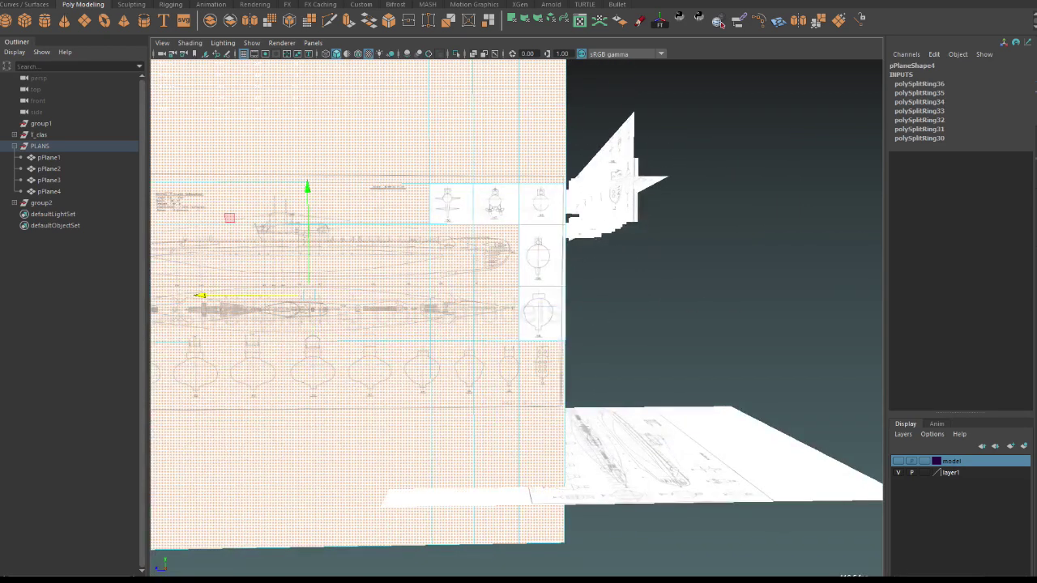
pyautogui.press('Delete')
pyautogui.scroll(1, 539, 222)
pyautogui.scroll(3, 539, 222)
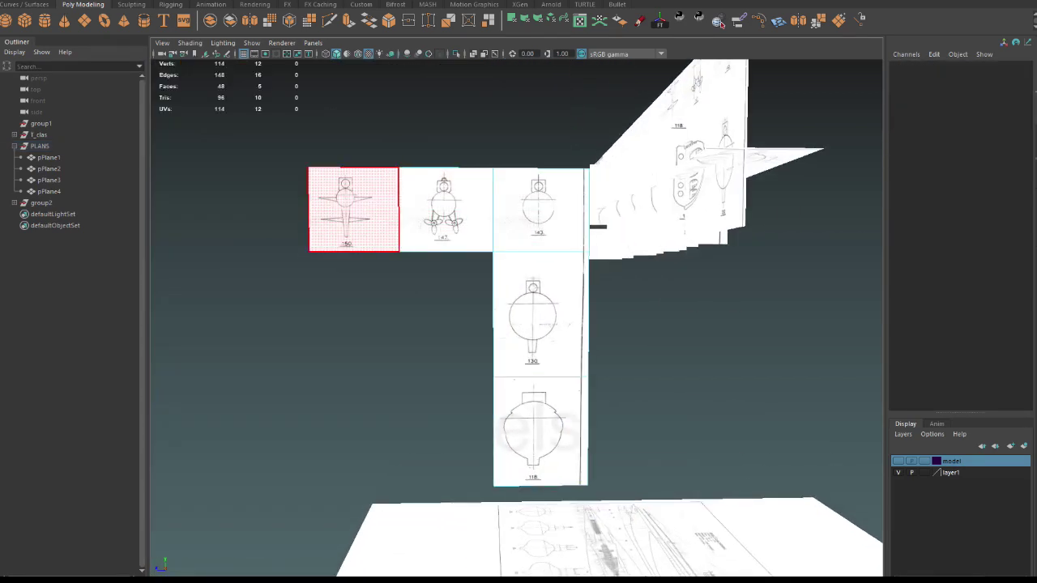
# Extract the 150, 147, 143, 130 and 118 section cells as separate pieces.
pyautogui.click(353, 209)
pyautogui.click(488, 20)
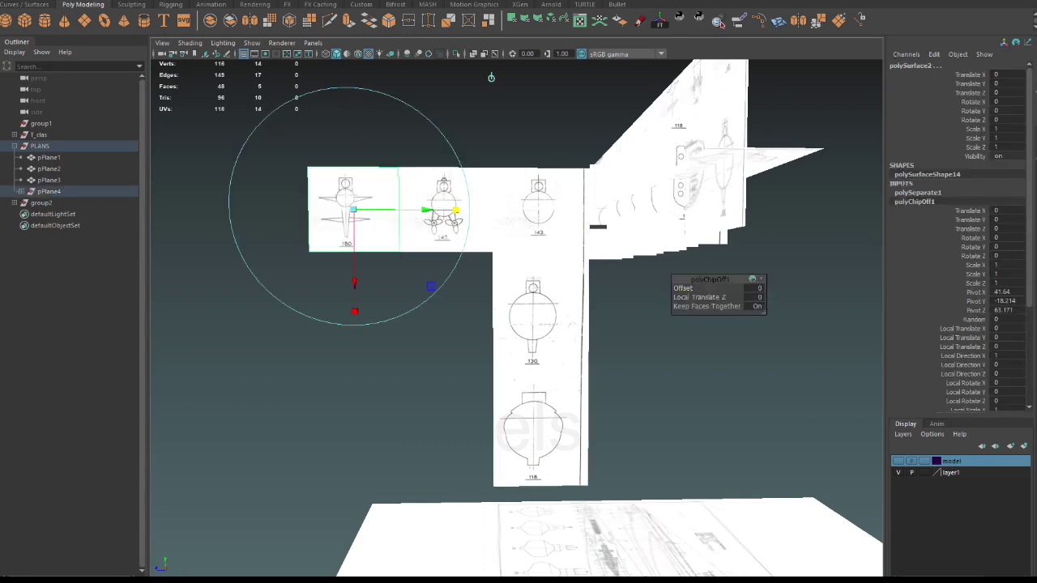
pyautogui.click(490, 77)
pyautogui.click(445, 209)
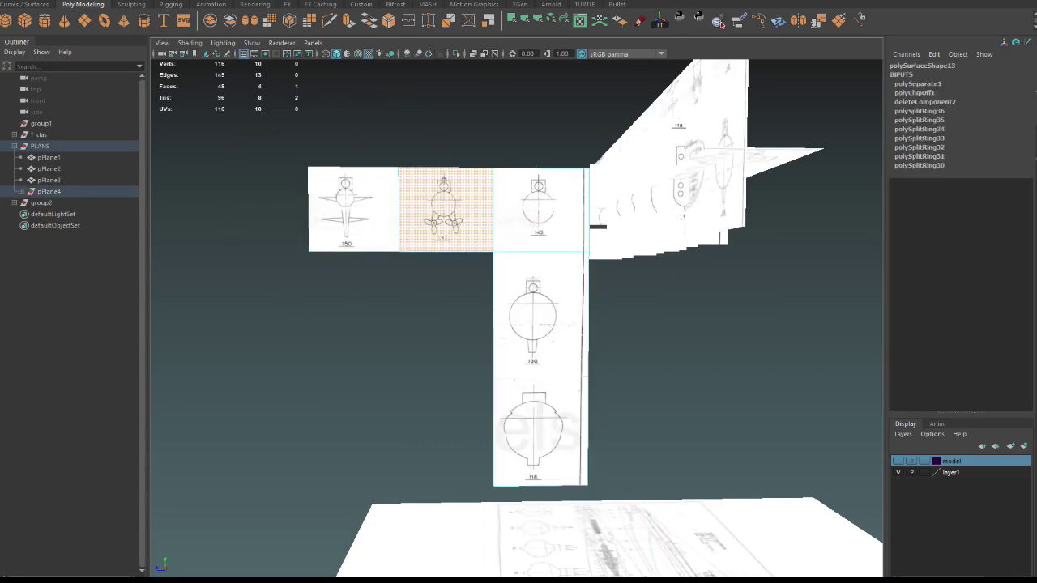
pyautogui.click(488, 21)
pyautogui.moveTo(550, 308); pyautogui.dragTo(550, 247, button='right')
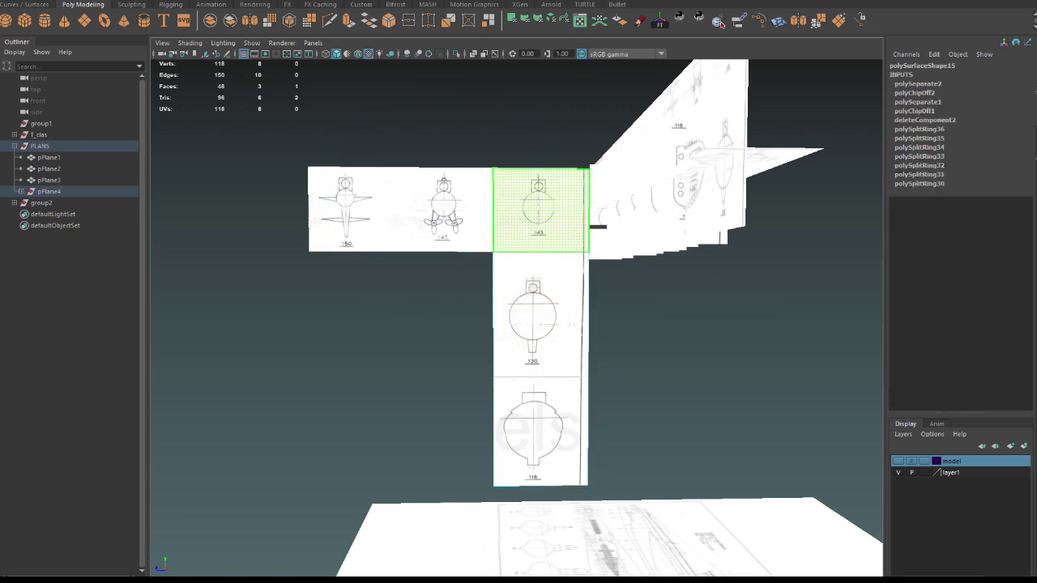
pyautogui.click(488, 21)
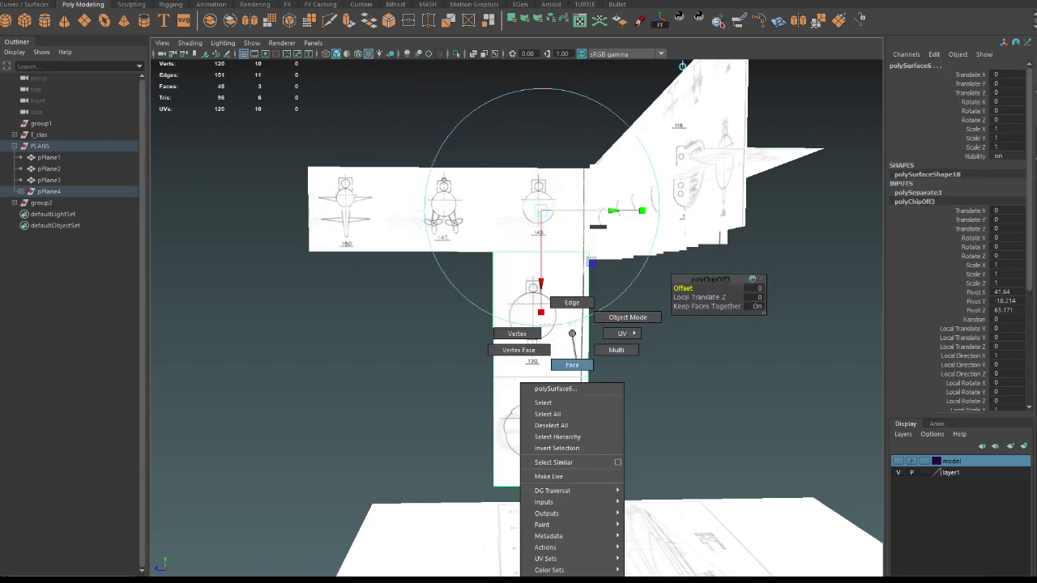
pyautogui.moveTo(550, 332); pyautogui.dragTo(551, 302, button='right')
pyautogui.click(488, 20)
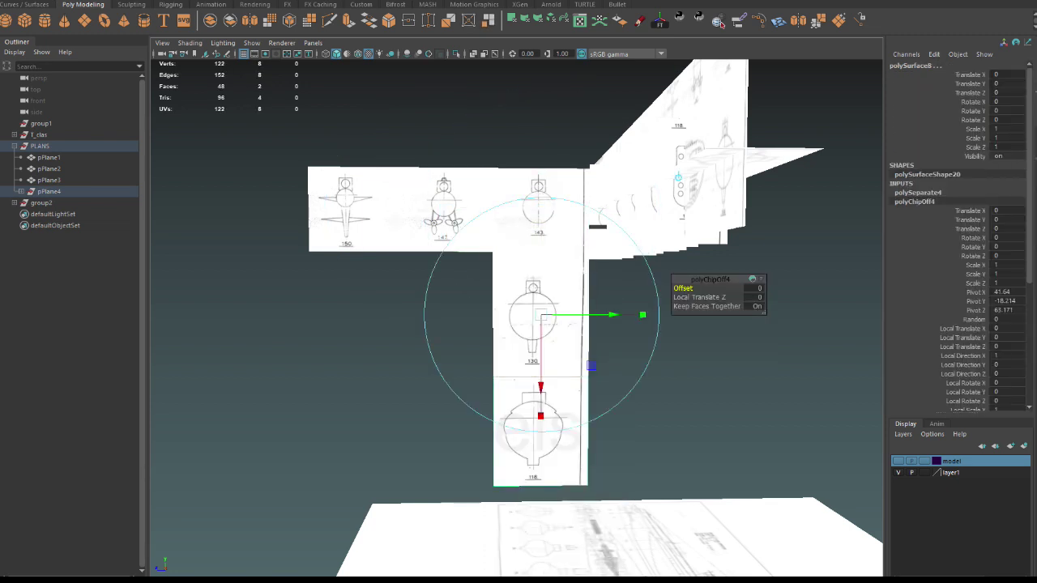
pyautogui.moveTo(456, 212); pyautogui.dragTo(507, 186, button='right')
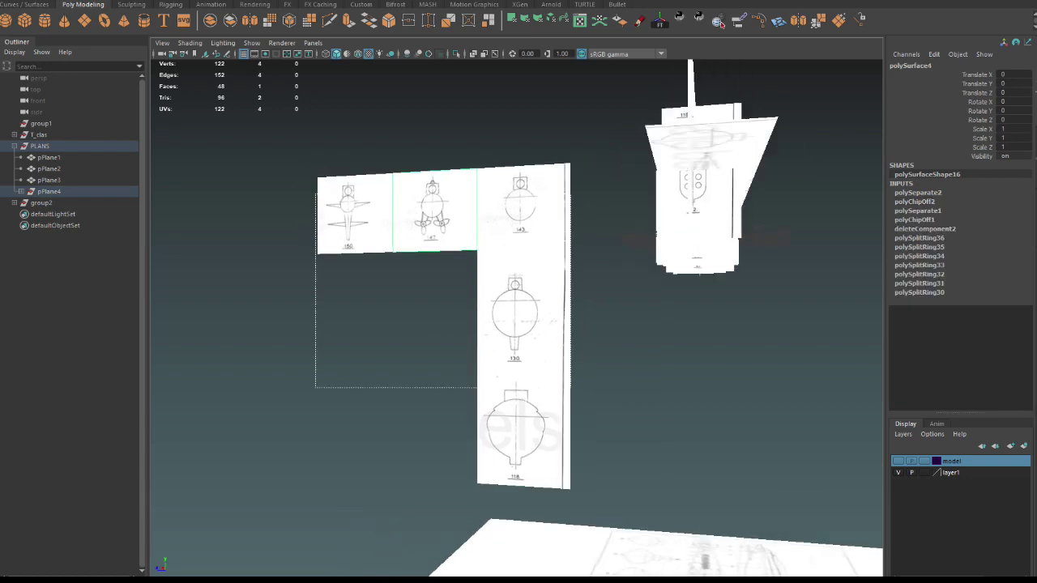
# Insert centre edge loops through the 118, 143 and 147 section cards.
pyautogui.keyDown('alt'); pyautogui.moveTo(518, 324); pyautogui.dragTo(567, 268); pyautogui.keyUp('alt')
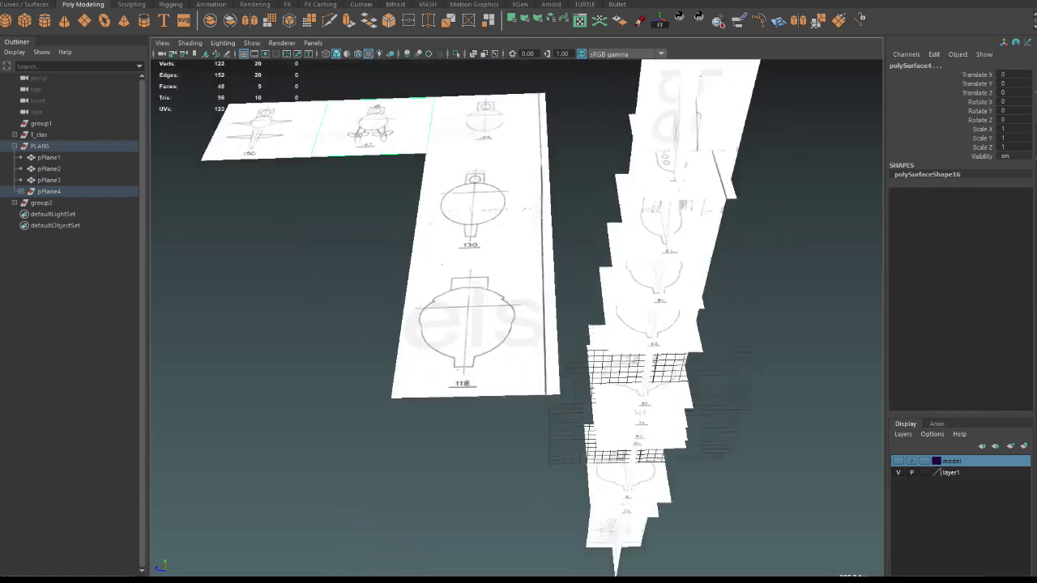
pyautogui.keyDown('alt'); pyautogui.moveTo(519, 324); pyautogui.dragTo(502, 324); pyautogui.keyUp('alt')
pyautogui.moveTo(492, 328); pyautogui.dragTo(516, 378, button='right')
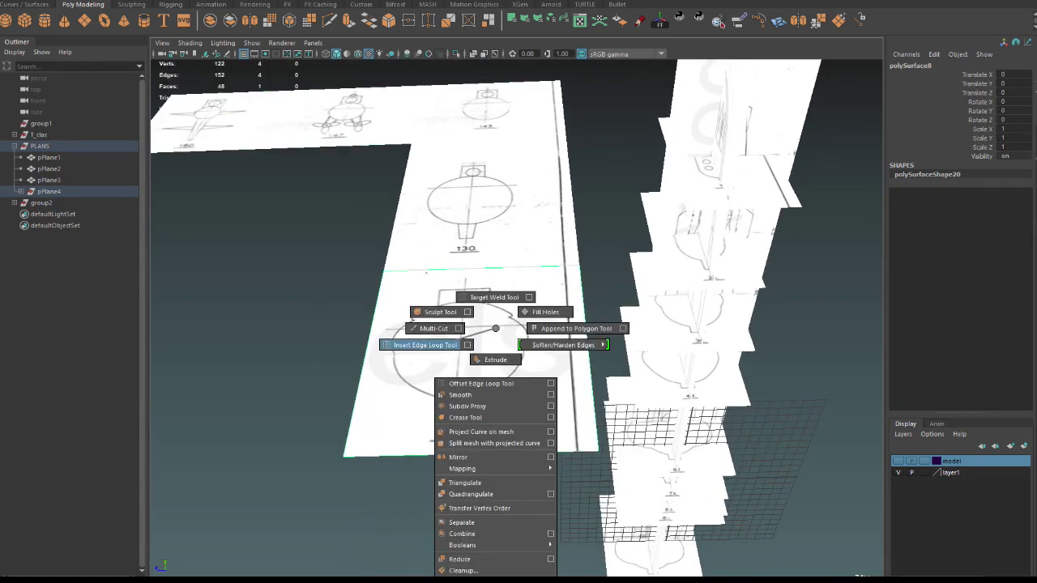
pyautogui.click(454, 357)
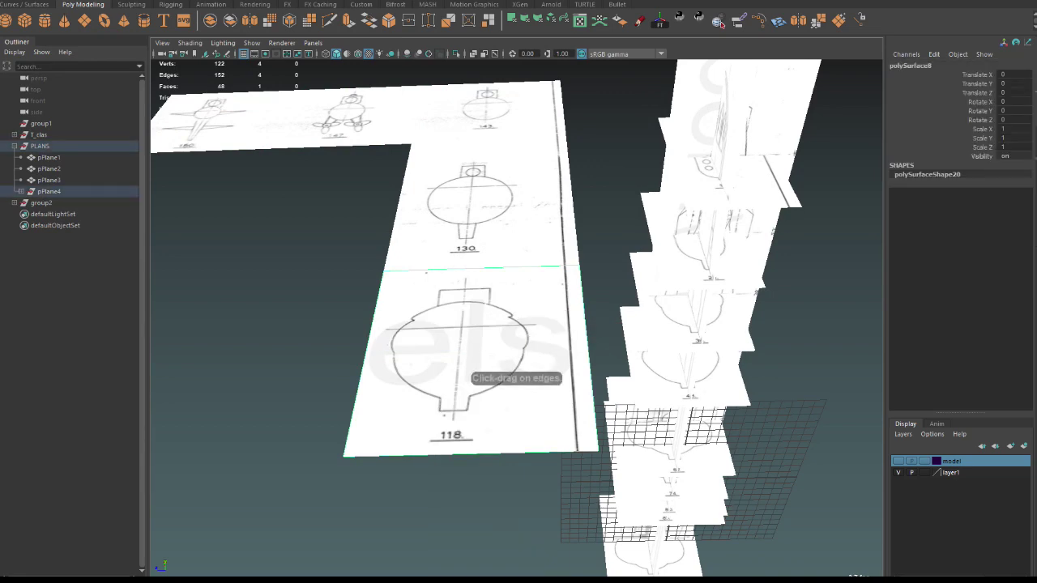
pyautogui.click(468, 268)
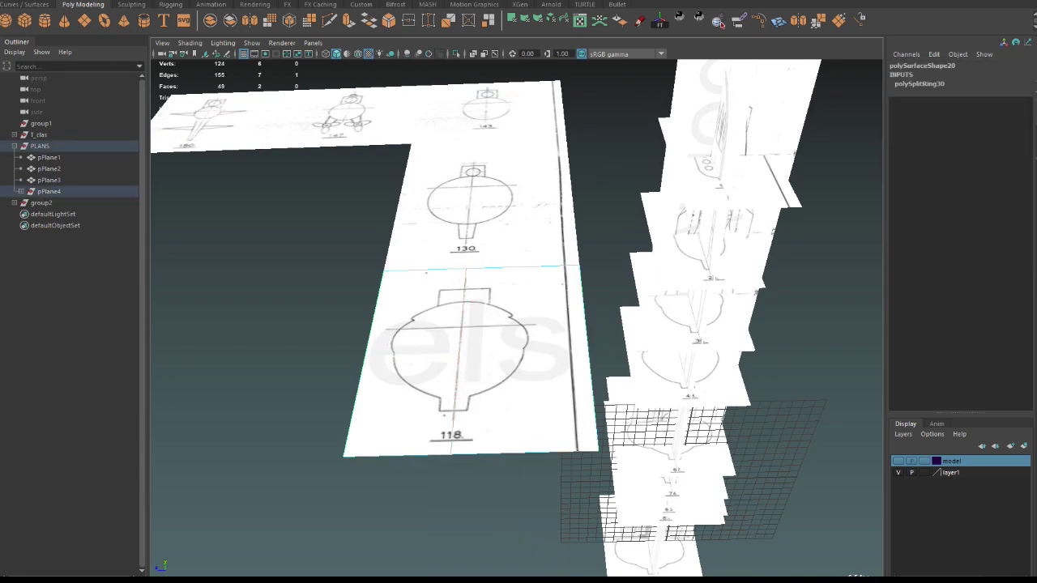
pyautogui.keyDown('alt'); pyautogui.moveTo(465, 272); pyautogui.dragTo(466, 243); pyautogui.keyUp('alt')
pyautogui.press('g')
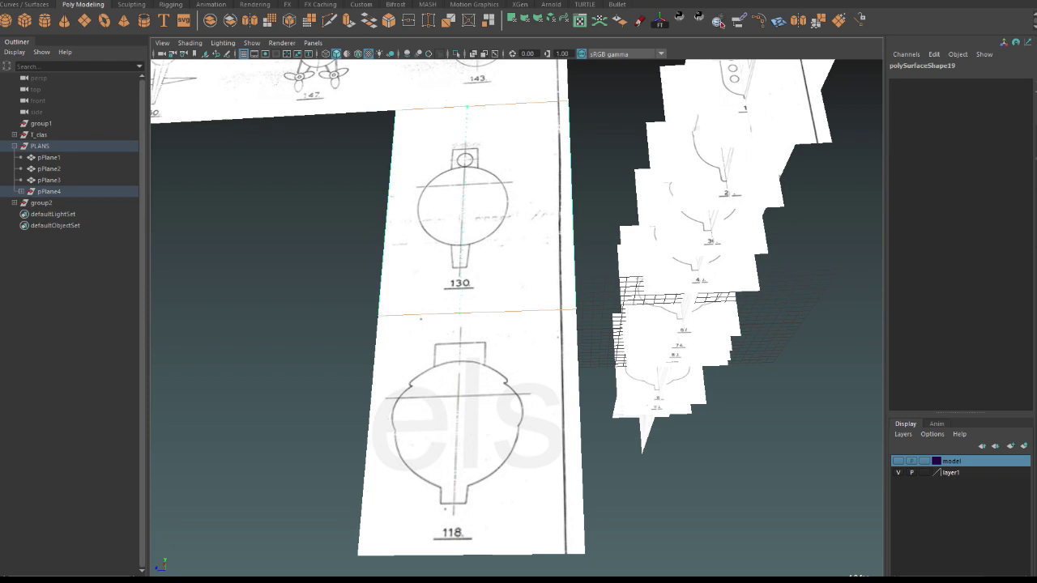
pyautogui.keyDown('alt'); pyautogui.moveTo(466, 243); pyautogui.dragTo(486, 340); pyautogui.keyUp('alt')
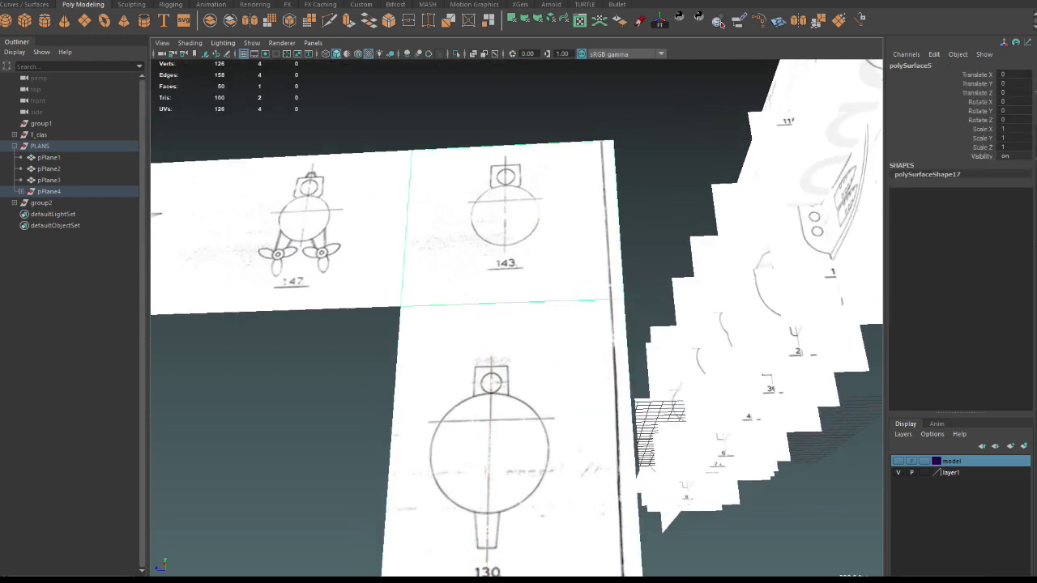
pyautogui.press('g')
pyautogui.click(505, 243)
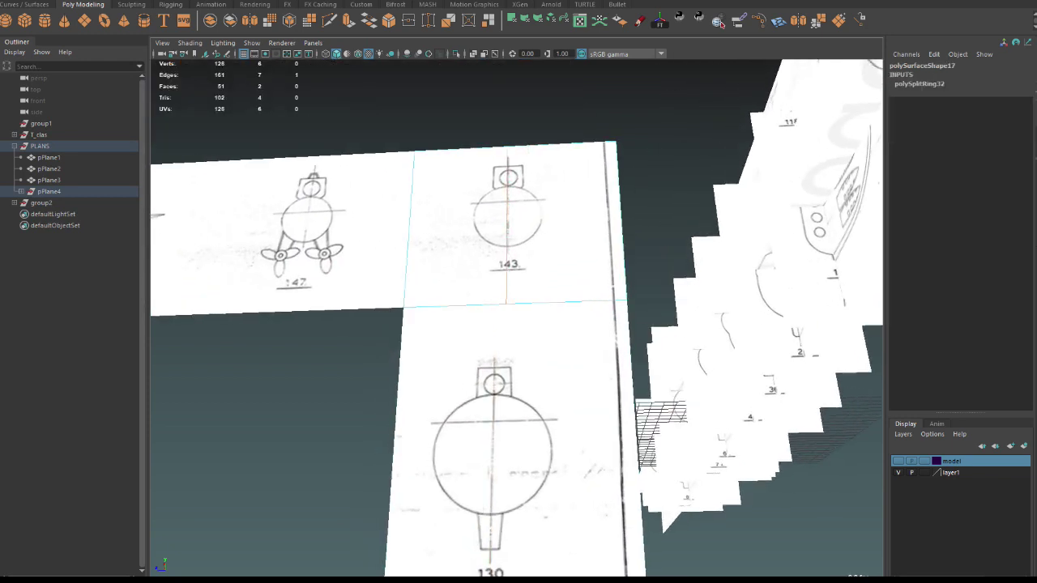
pyautogui.keyDown('alt'); pyautogui.moveTo(505, 301); pyautogui.dragTo(615, 315); pyautogui.keyUp('alt')
pyautogui.click(406, 243)
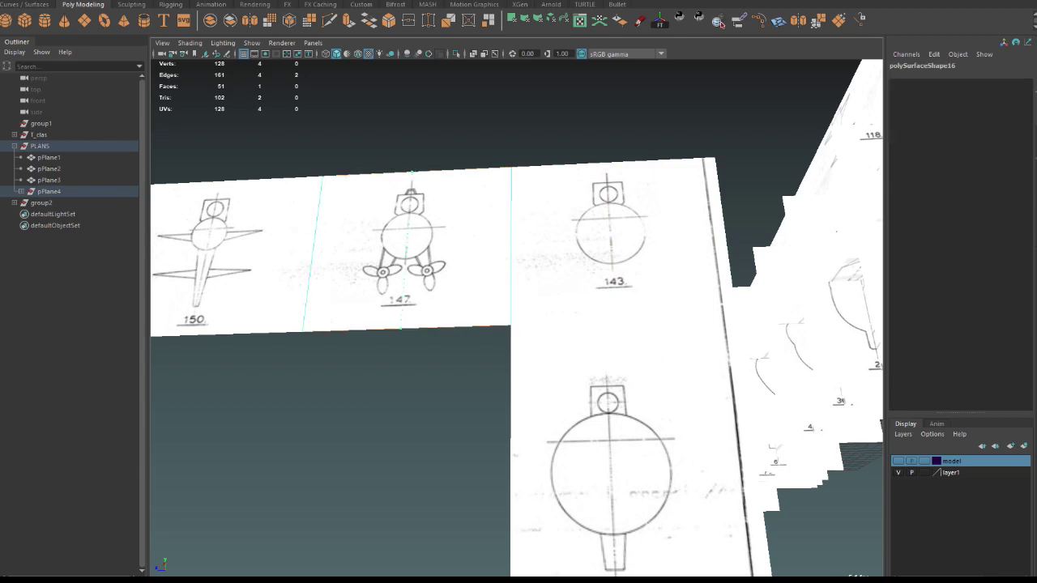
pyautogui.click(409, 172)
# Add further edge loops through the 150, 147, 143, 130 and 118 cards.
pyautogui.keyDown('alt'); pyautogui.moveTo(409, 243); pyautogui.dragTo(563, 255, button='middle'); pyautogui.keyUp('alt')
pyautogui.press('F10')
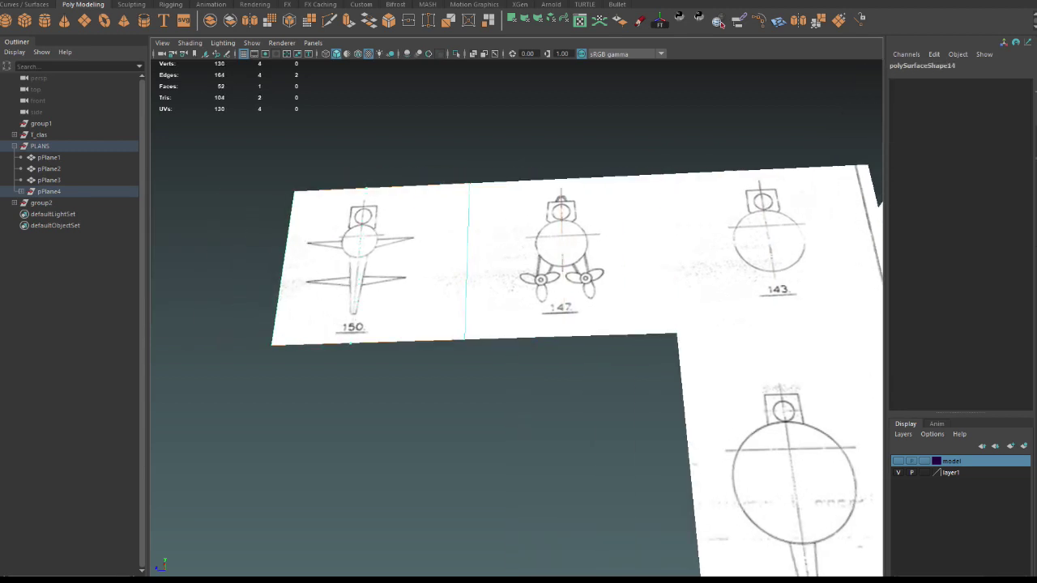
pyautogui.click(355, 340)
pyautogui.keyDown('alt'); pyautogui.moveTo(518, 324); pyautogui.dragTo(486, 324); pyautogui.keyUp('alt')
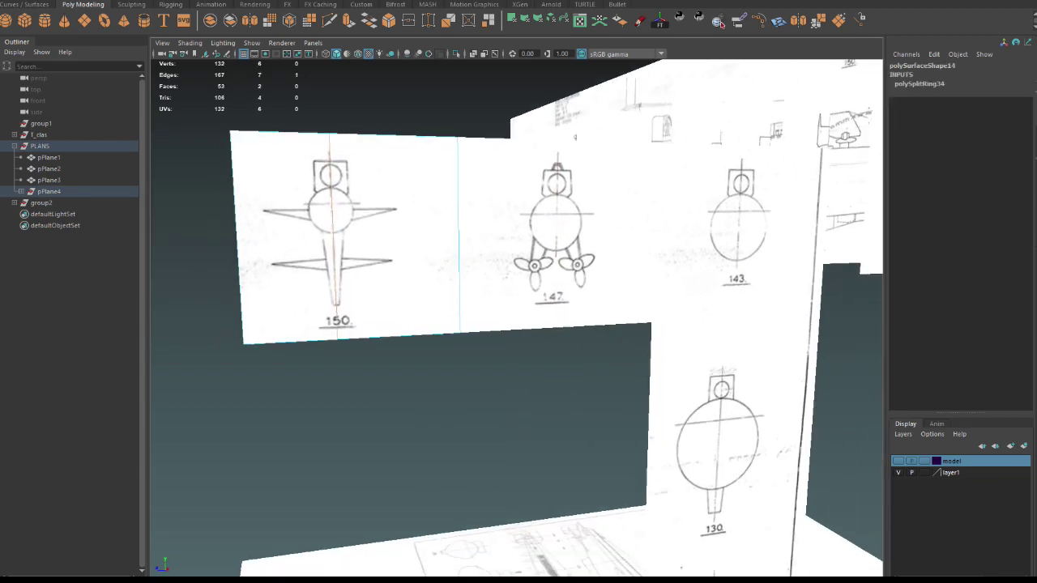
pyautogui.click(557, 327)
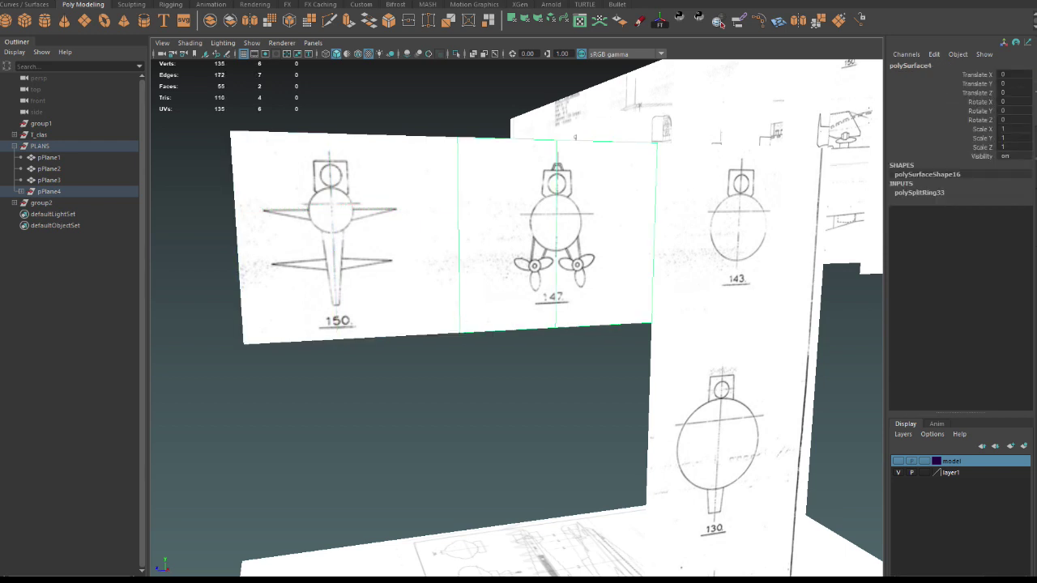
pyautogui.keyDown('alt'); pyautogui.moveTo(519, 324); pyautogui.dragTo(453, 324); pyautogui.keyUp('alt')
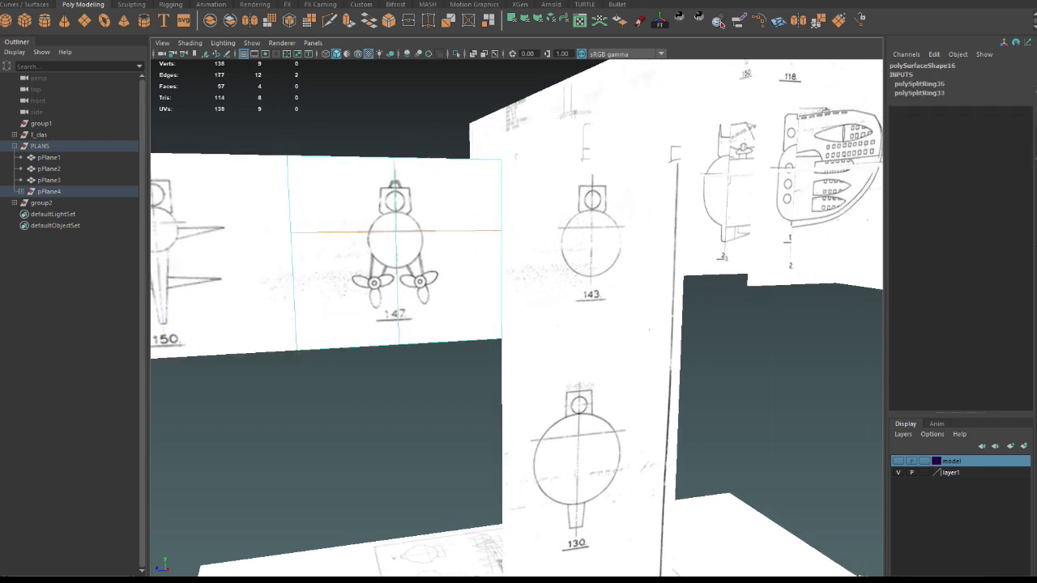
pyautogui.click(591, 332)
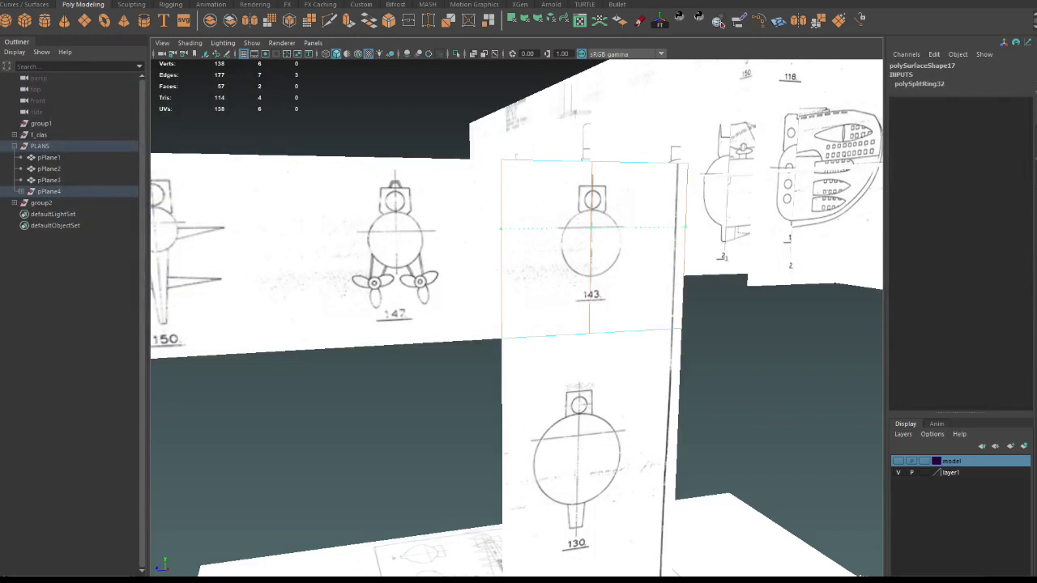
pyautogui.keyDown('alt'); pyautogui.moveTo(519, 324); pyautogui.dragTo(486, 292); pyautogui.keyUp('alt')
pyautogui.click(631, 351)
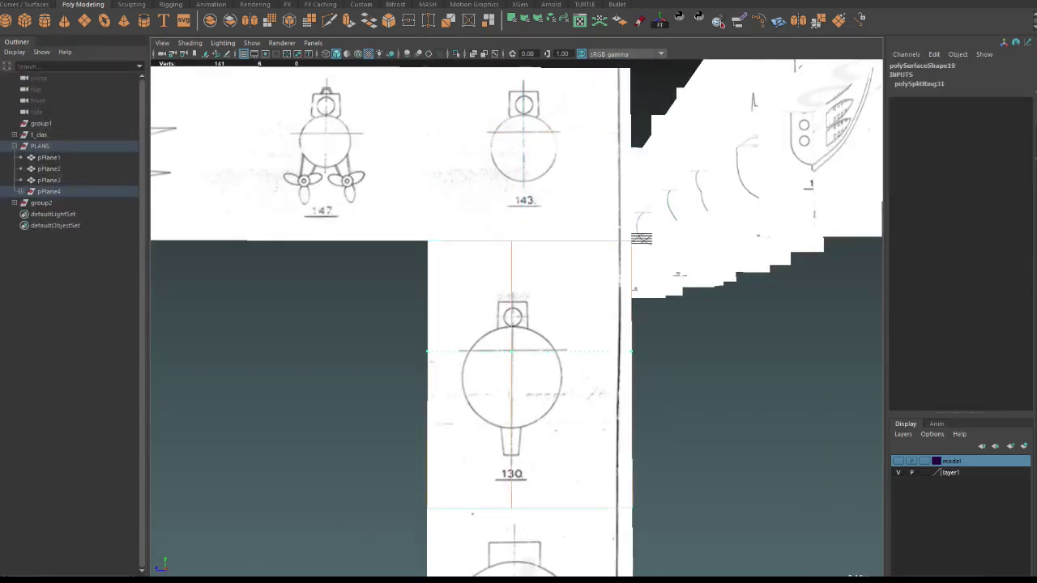
pyautogui.keyDown('alt'); pyautogui.moveTo(631, 351); pyautogui.dragTo(594, 153, button='middle'); pyautogui.keyUp('alt')
pyautogui.click(597, 401)
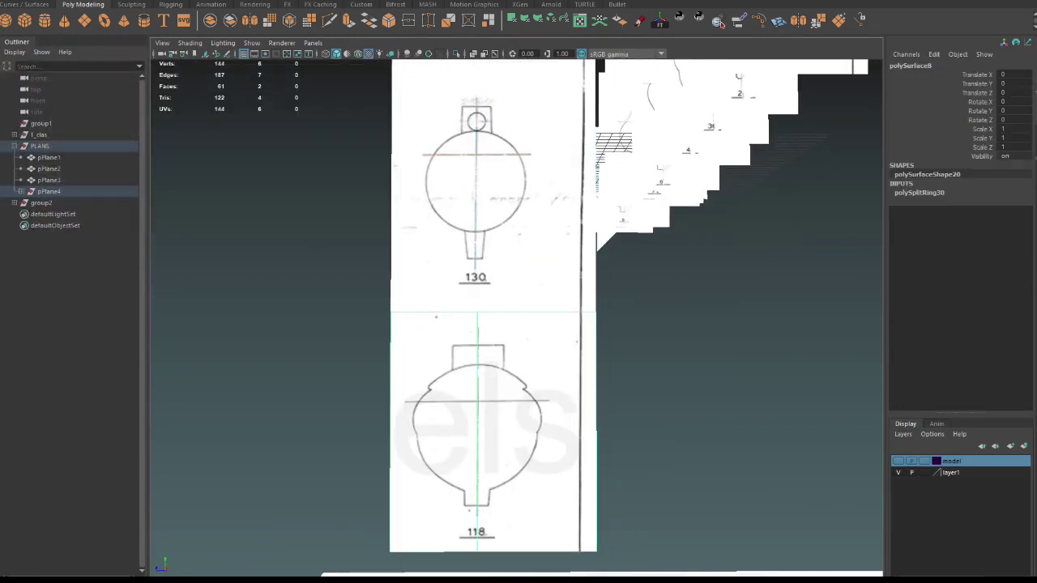
pyautogui.scroll(-5, 502, 338)
pyautogui.keyDown('alt'); pyautogui.moveTo(502, 338); pyautogui.dragTo(486, 308); pyautogui.keyUp('alt')
# Return to Object Mode and raise the 118 card beside the 130 card.
pyautogui.rightClick(503, 338)
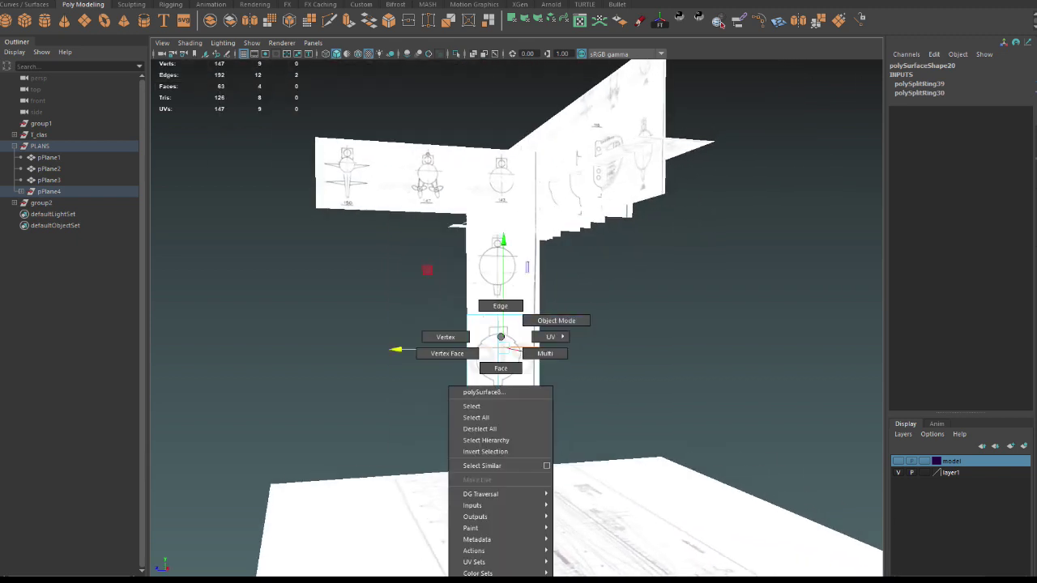
pyautogui.click(501, 356)
pyautogui.moveTo(503, 357)
pyautogui.keyDown('alt'); pyautogui.mouseDown()
pyautogui.moveTo(486, 349)
pyautogui.moveTo(519, 344)
pyautogui.moveTo(486, 365)
pyautogui.moveTo(655, 343)
pyautogui.moveTo(486, 259)
pyautogui.mouseUp(); pyautogui.keyUp('alt')
pyautogui.press('w')
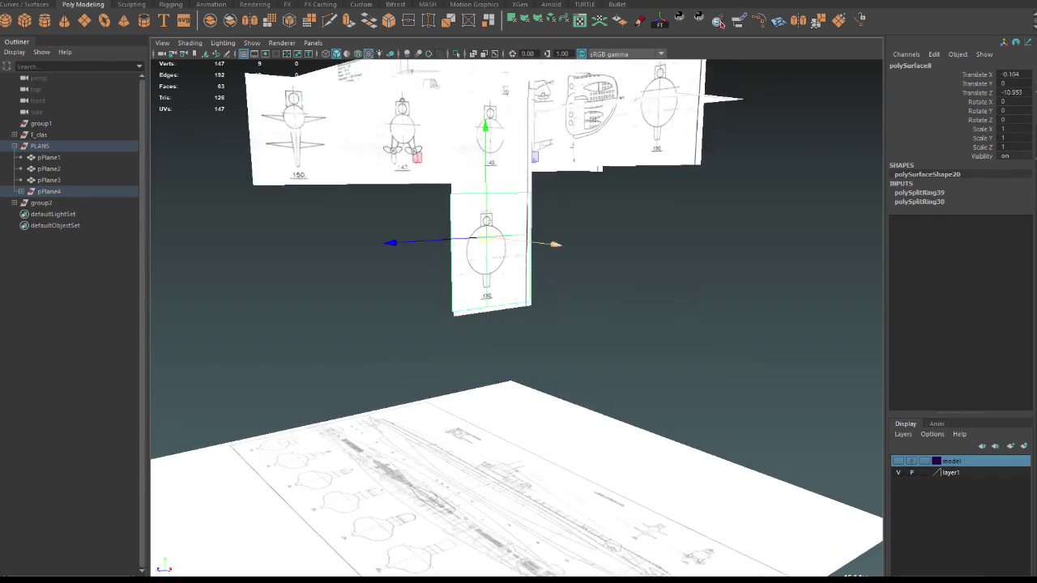
pyautogui.moveTo(485, 162)
pyautogui.mouseDown()
pyautogui.moveTo(490, 129)
pyautogui.moveTo(519, 138)
pyautogui.mouseUp()
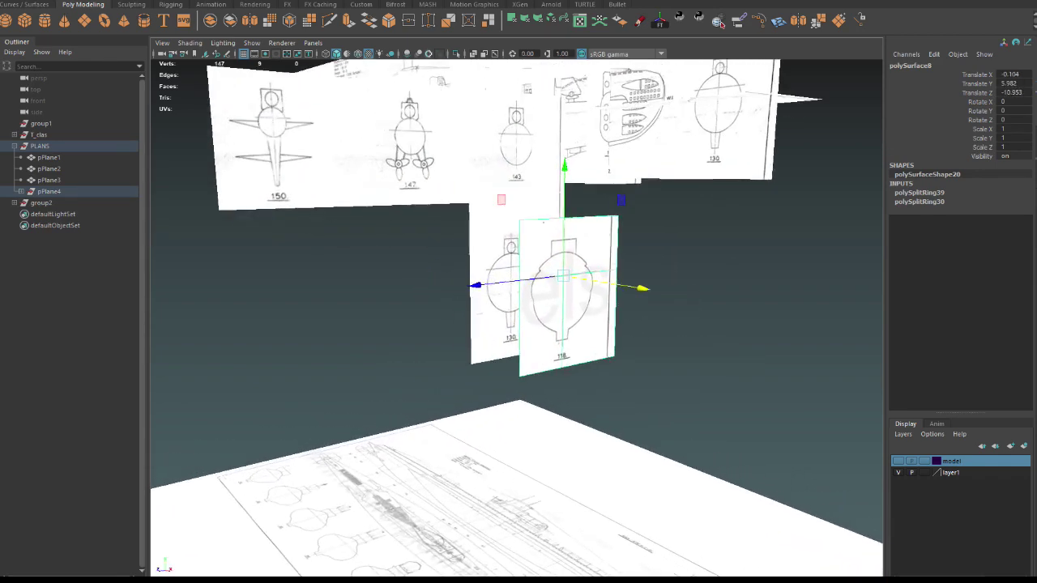
pyautogui.keyDown('alt'); pyautogui.moveTo(519, 324); pyautogui.dragTo(591, 304); pyautogui.keyUp('alt')
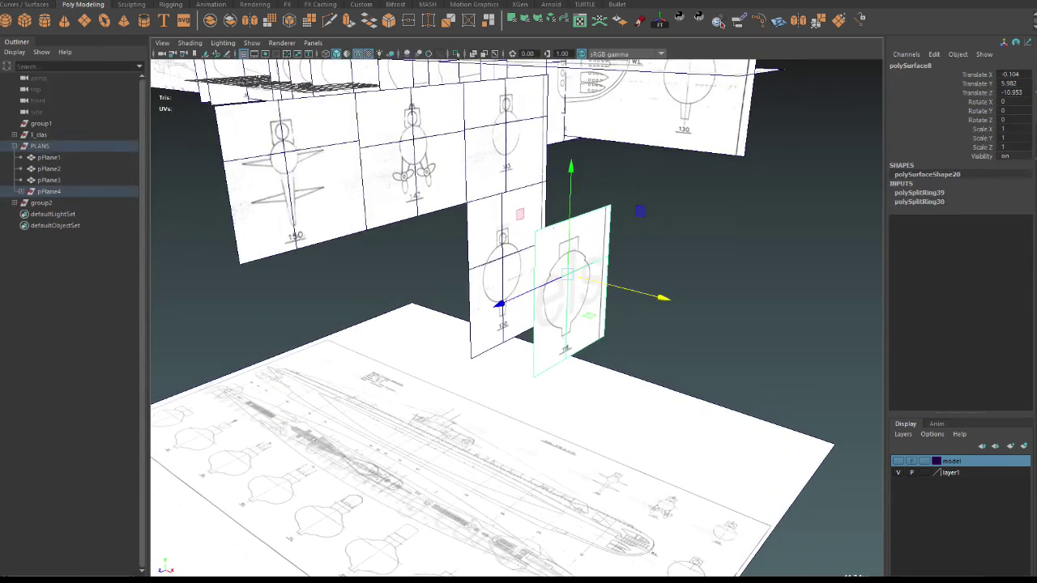
# Lower the 143, propeller and section 150 cards down beside the other cards.
pyautogui.click(506, 138)
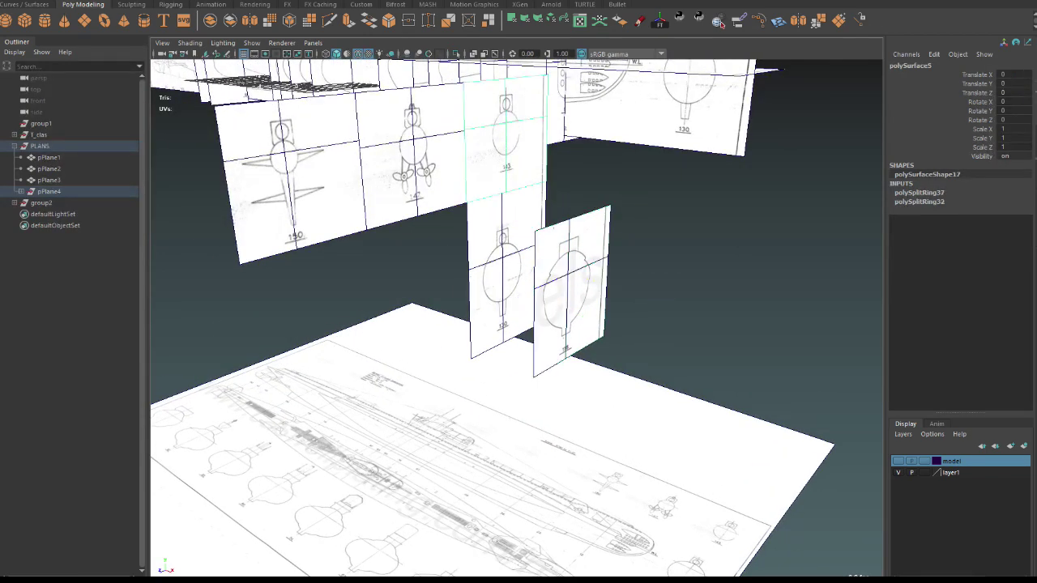
pyautogui.press('e')
pyautogui.press('w')
pyautogui.moveTo(496, 137)
pyautogui.mouseDown()
pyautogui.moveTo(478, 252)
pyautogui.moveTo(453, 194)
pyautogui.mouseUp()
pyautogui.click(438, 166)
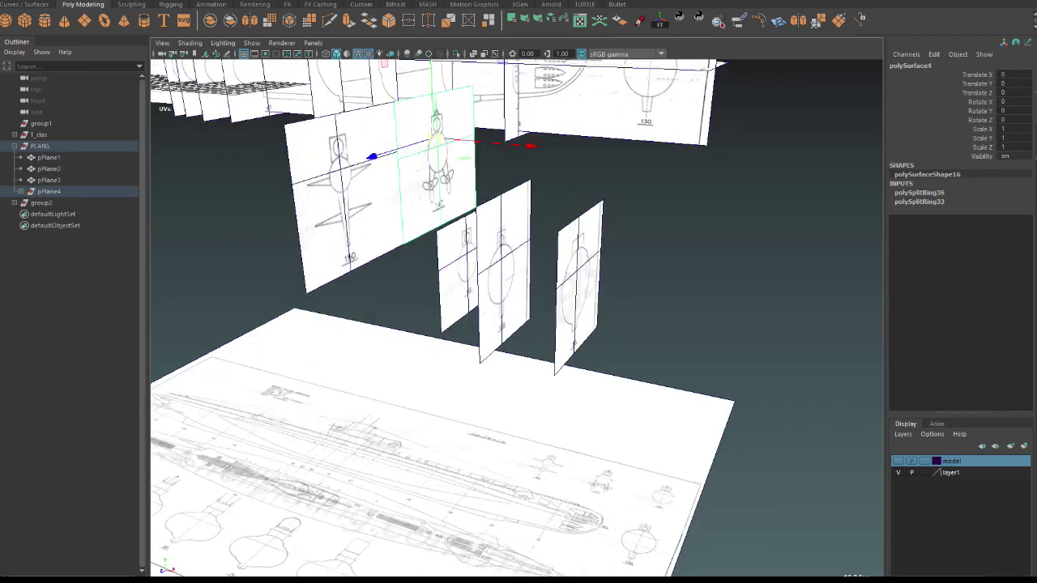
pyautogui.moveTo(438, 146)
pyautogui.mouseDown()
pyautogui.moveTo(447, 252)
pyautogui.moveTo(429, 260)
pyautogui.mouseUp()
pyautogui.click(349, 174)
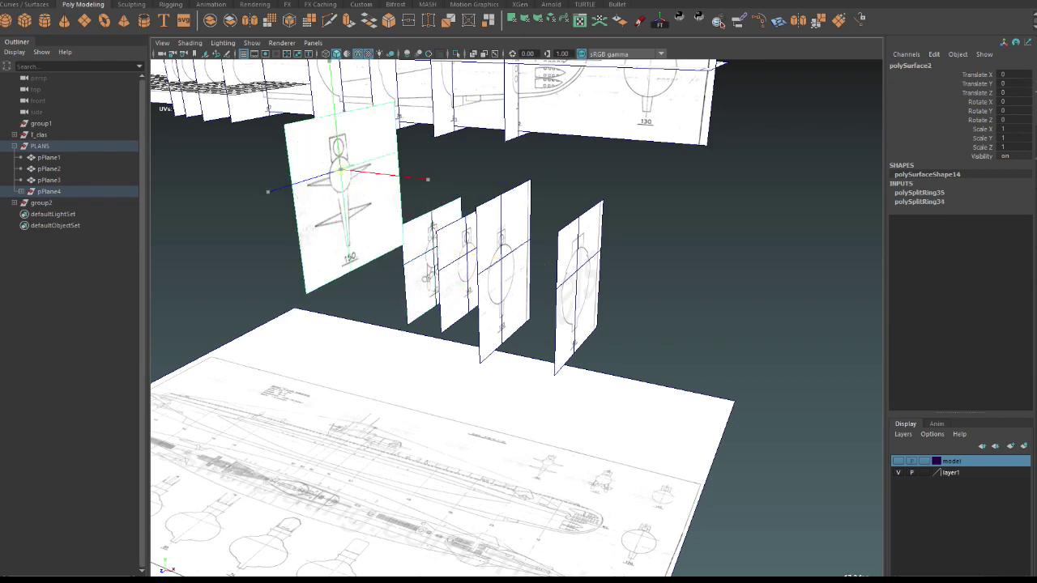
pyautogui.moveTo(340, 173)
pyautogui.mouseDown()
pyautogui.moveTo(428, 232)
pyautogui.moveTo(377, 231)
pyautogui.moveTo(377, 203)
pyautogui.mouseUp()
# Select the loose cross-section cards and slide the first card into line along the hull.
pyautogui.moveTo(283, 258); pyautogui.dragTo(669, 339)
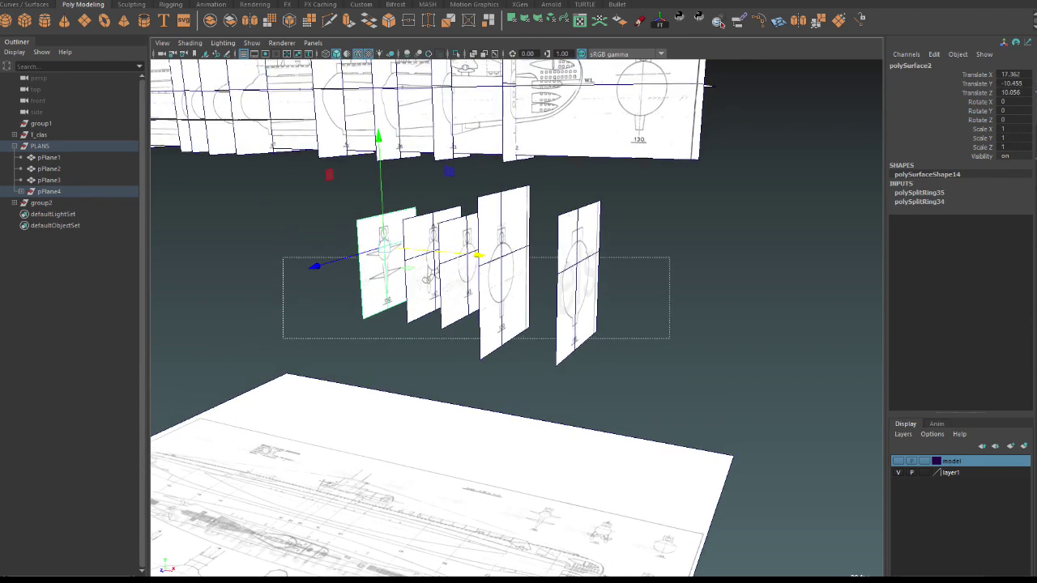
pyautogui.scroll(-5, 516, 315)
pyautogui.moveTo(516, 316)
pyautogui.keyDown('alt'); pyautogui.mouseDown()
pyautogui.moveTo(551, 300)
pyautogui.moveTo(583, 316)
pyautogui.mouseUp(); pyautogui.keyUp('alt')
pyautogui.scroll(6, 551, 308)
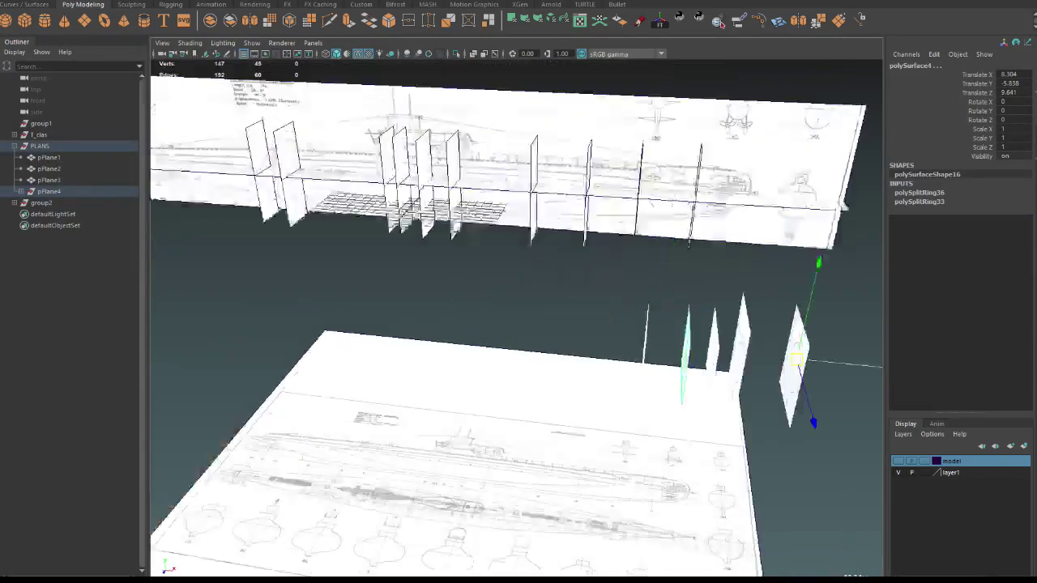
pyautogui.moveTo(519, 324)
pyautogui.keyDown('alt'); pyautogui.mouseDown()
pyautogui.moveTo(486, 308)
pyautogui.moveTo(567, 315)
pyautogui.mouseUp(); pyautogui.keyUp('alt')
pyautogui.scroll(5, 519, 324)
pyautogui.scroll(5, 519, 324)
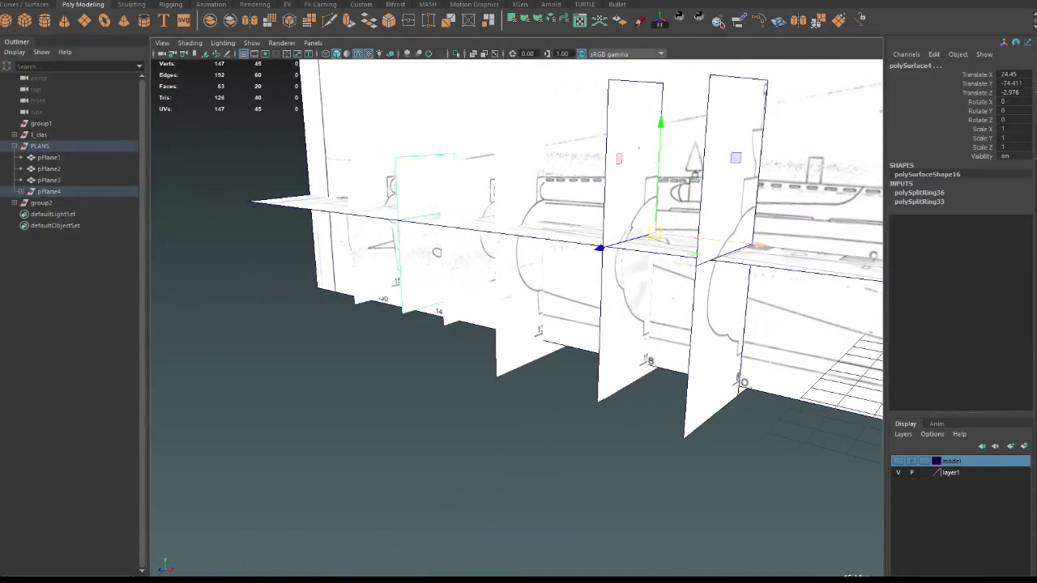
pyautogui.keyDown('alt'); pyautogui.moveTo(519, 324); pyautogui.dragTo(648, 316); pyautogui.keyUp('alt')
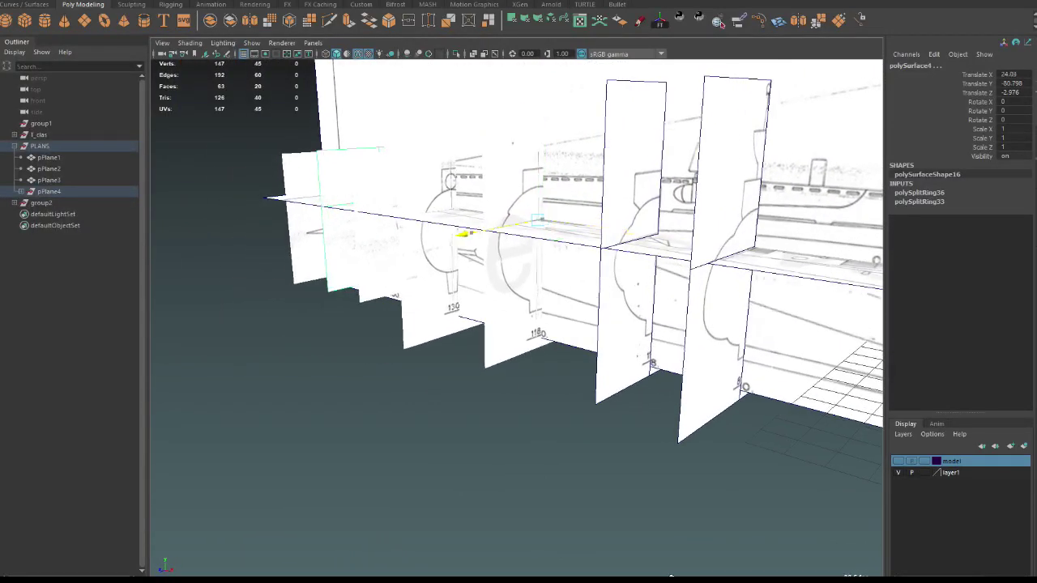
pyautogui.moveTo(462, 234)
pyautogui.mouseDown()
pyautogui.moveTo(403, 249)
pyautogui.moveTo(460, 236)
pyautogui.mouseUp()
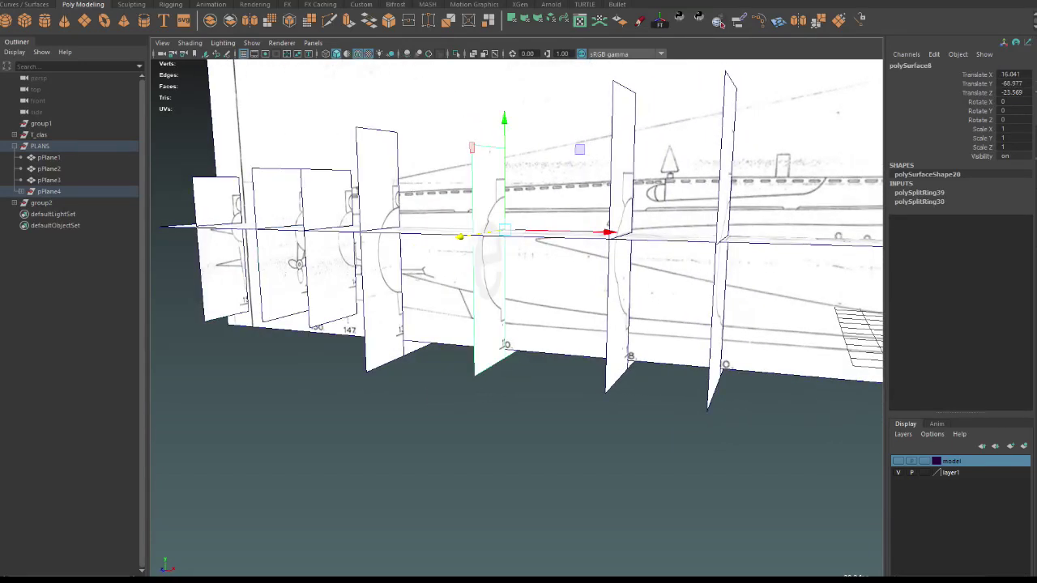
# Select the next section card and slide it further along the hull.
pyautogui.click(49, 179)
pyautogui.press('space')
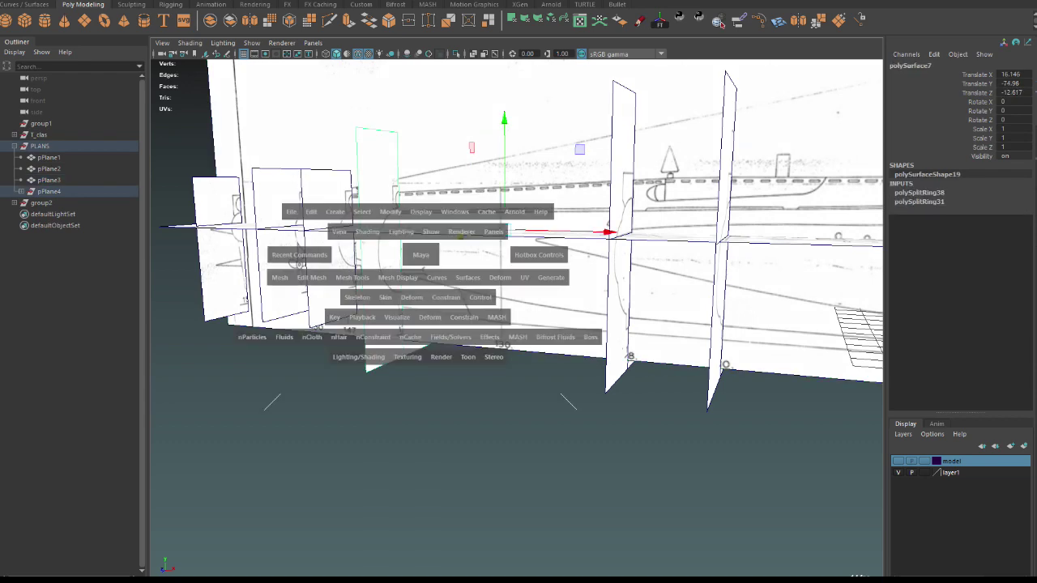
pyautogui.keyDown('alt'); pyautogui.moveTo(518, 324); pyautogui.dragTo(486, 308); pyautogui.keyUp('alt')
pyautogui.moveTo(425, 285); pyautogui.dragTo(527, 275)
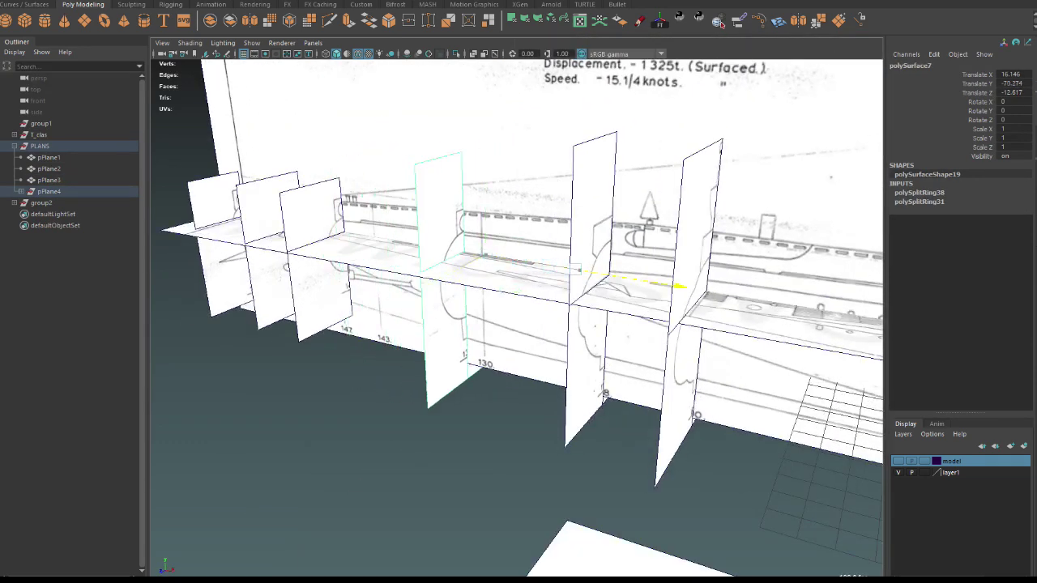
pyautogui.scroll(3, 519, 316)
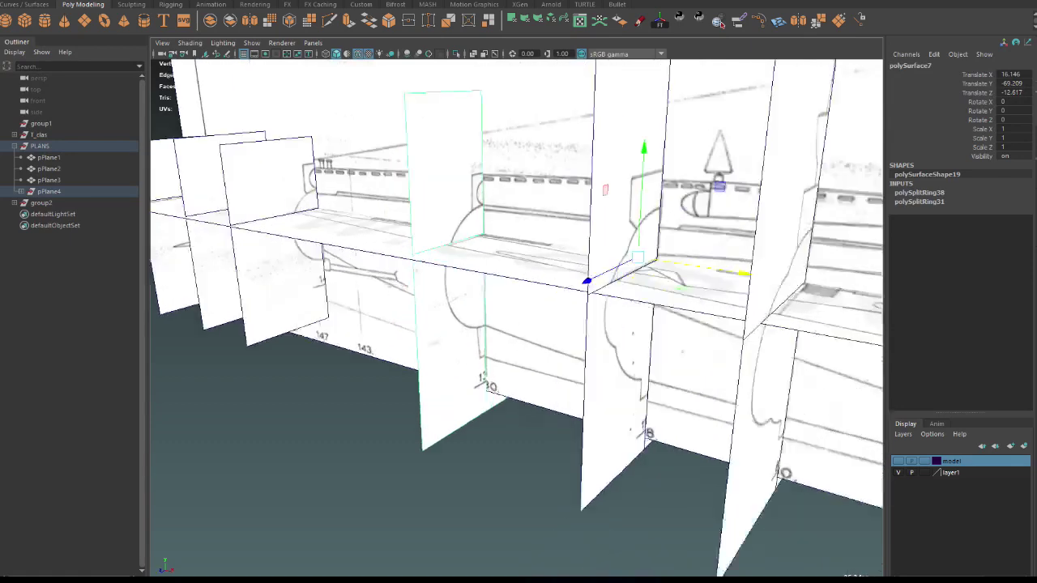
pyautogui.scroll(3, 519, 316)
pyautogui.press('e')
pyautogui.press('w')
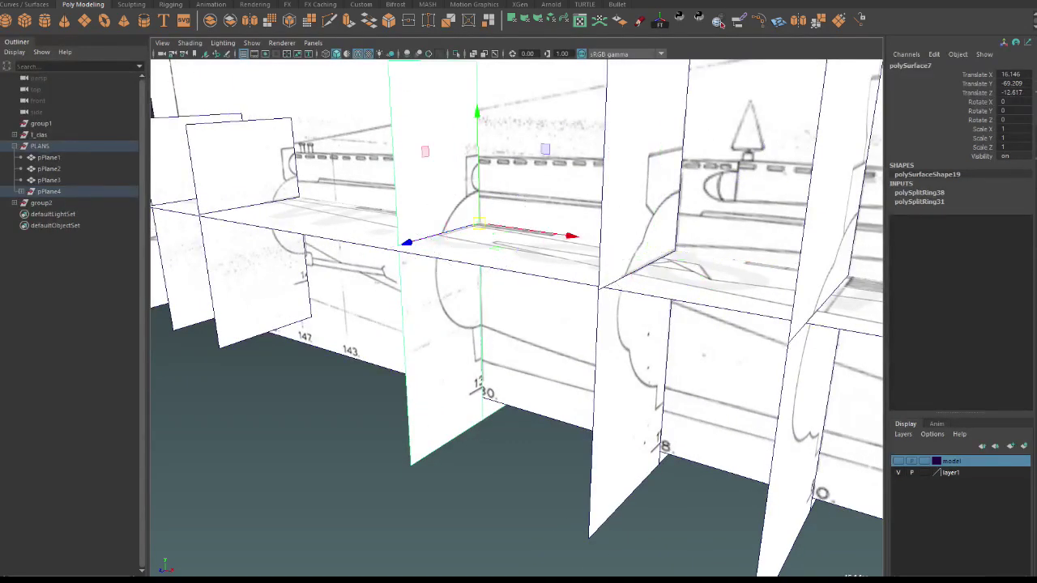
pyautogui.keyDown('alt'); pyautogui.moveTo(518, 324); pyautogui.dragTo(486, 307); pyautogui.keyUp('alt')
pyautogui.press('e')
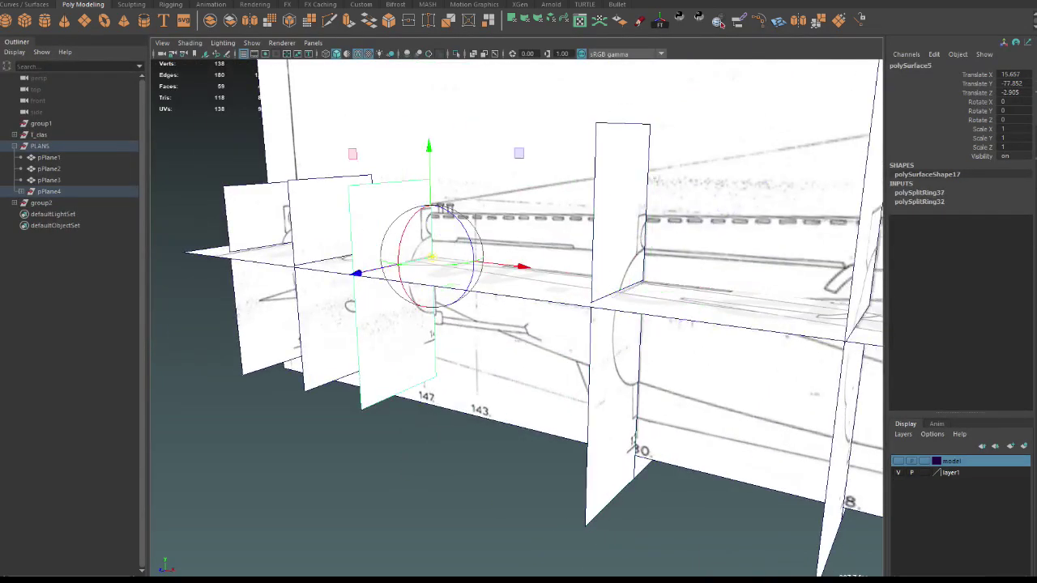
pyautogui.press('w')
pyautogui.moveTo(521, 267); pyautogui.dragTo(570, 272)
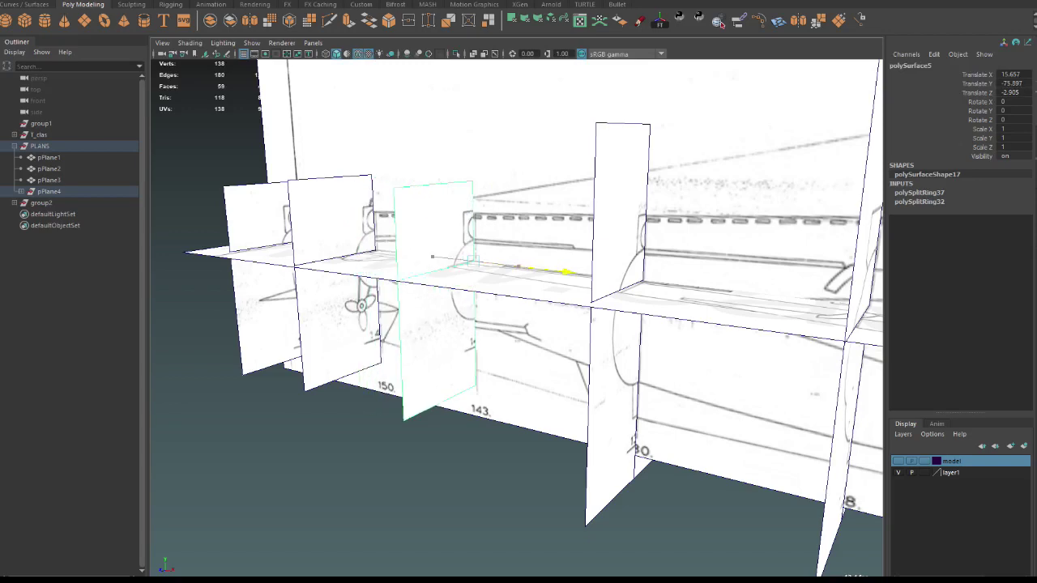
# Nudge the middle card slightly along and across the hull, then check its placement.
pyautogui.click(632, 267)
pyautogui.press('e')
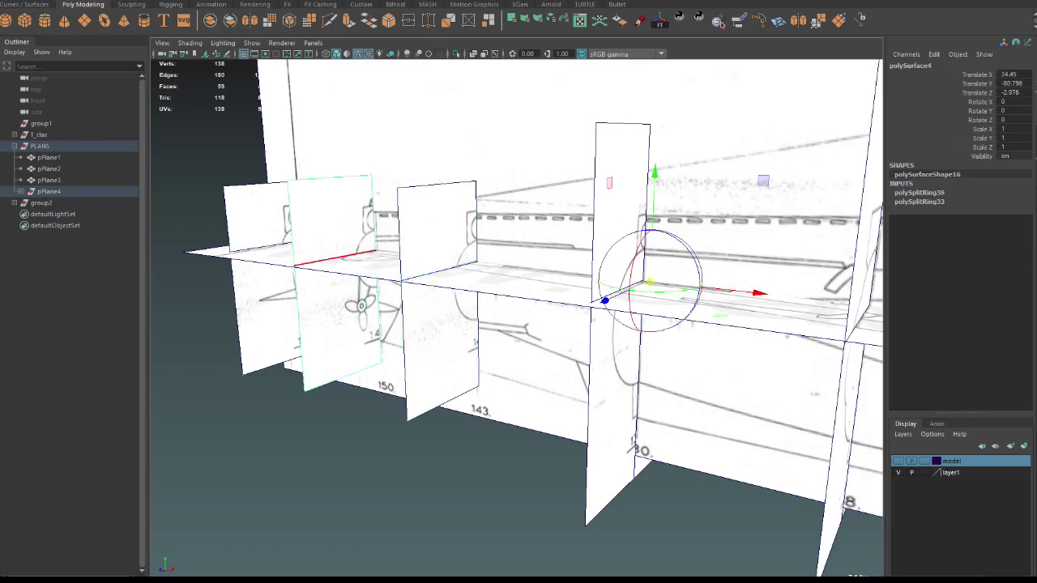
pyautogui.click(357, 259)
pyautogui.press('w')
pyautogui.keyDown('alt'); pyautogui.moveTo(486, 324); pyautogui.dragTo(551, 340); pyautogui.keyUp('alt')
pyautogui.scroll(2, 516, 317)
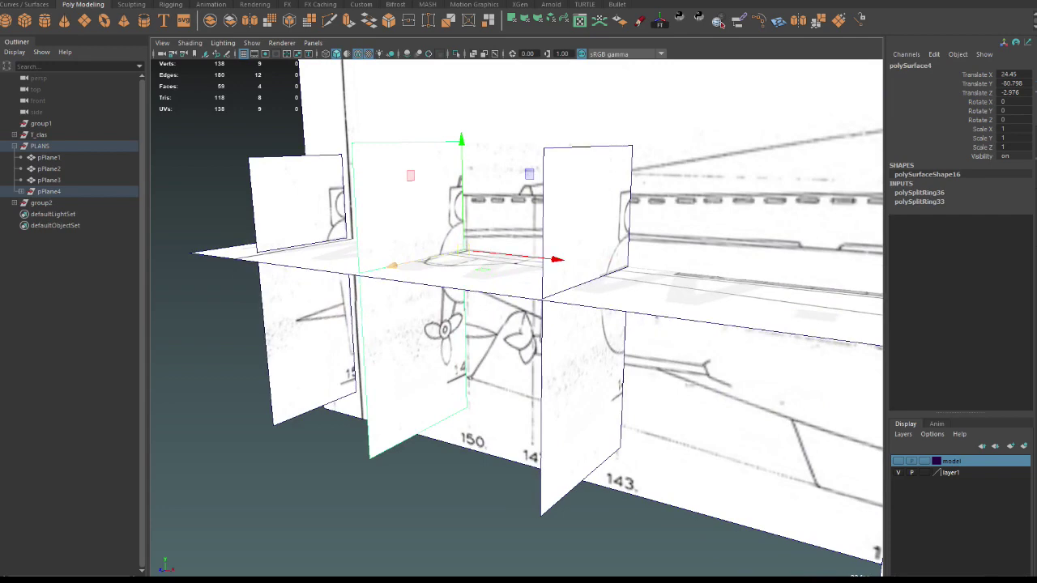
pyautogui.moveTo(556, 259); pyautogui.dragTo(560, 260)
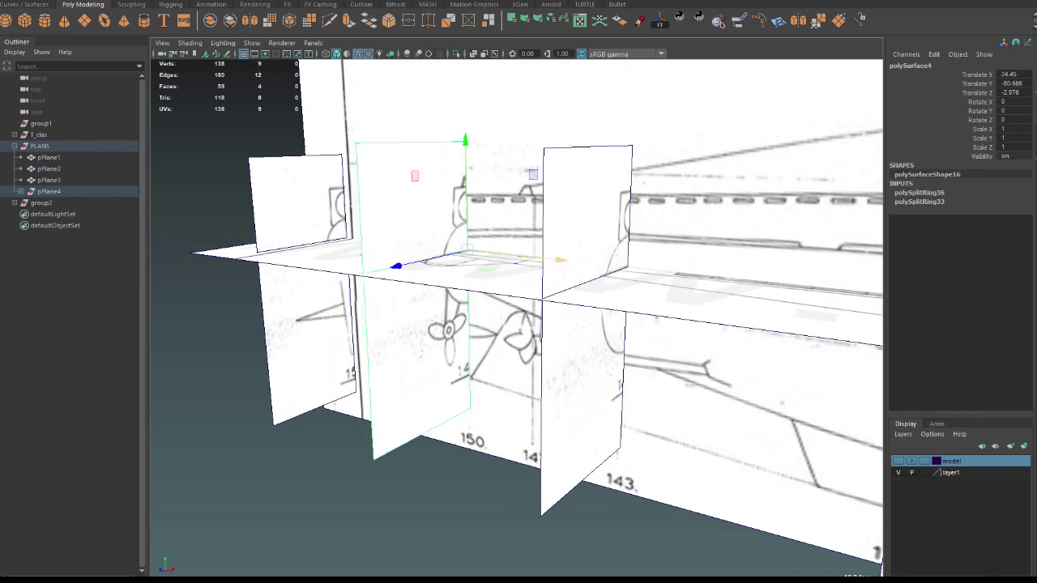
pyautogui.moveTo(560, 260); pyautogui.dragTo(567, 261)
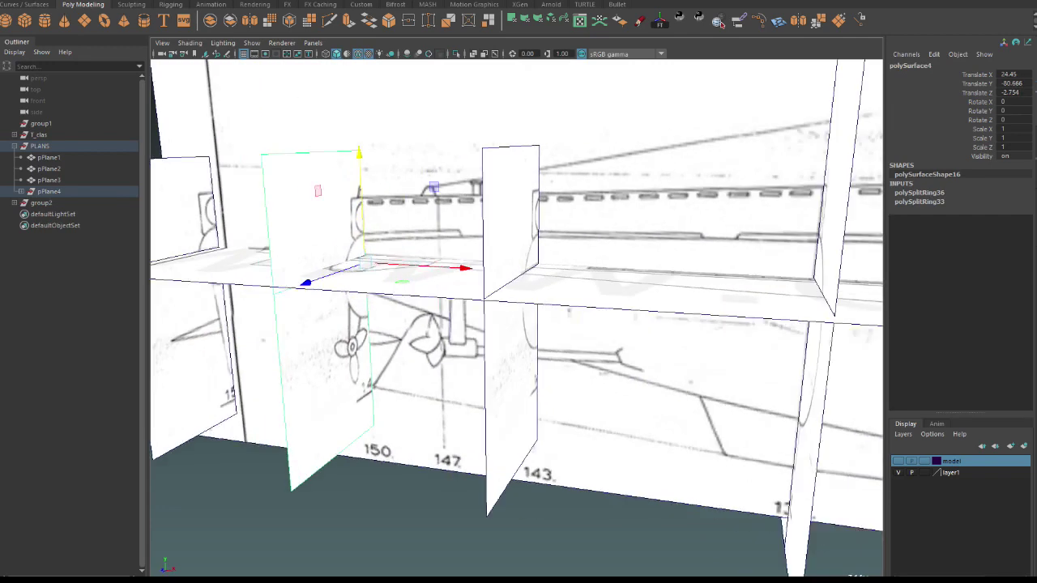
pyautogui.moveTo(518, 365)
pyautogui.keyDown('alt'); pyautogui.mouseDown()
pyautogui.moveTo(454, 357)
pyautogui.moveTo(567, 357)
pyautogui.mouseUp(); pyautogui.keyUp('alt')
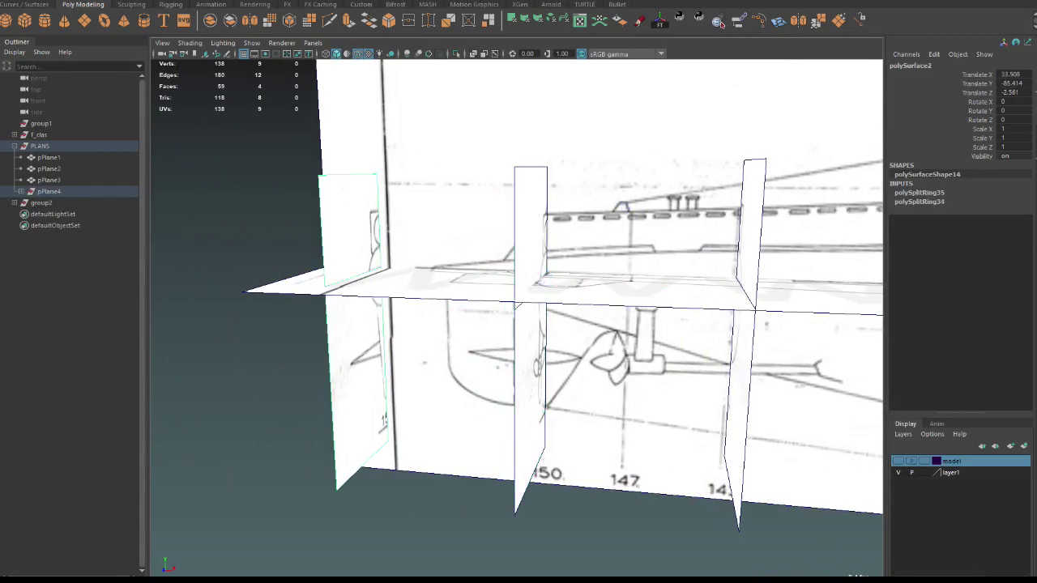
pyautogui.keyDown('alt'); pyautogui.moveTo(486, 365); pyautogui.dragTo(527, 365); pyautogui.keyUp('alt')
# Move the section 150 card out from the hull, then slide and slightly raise the middle card.
pyautogui.click(389, 219)
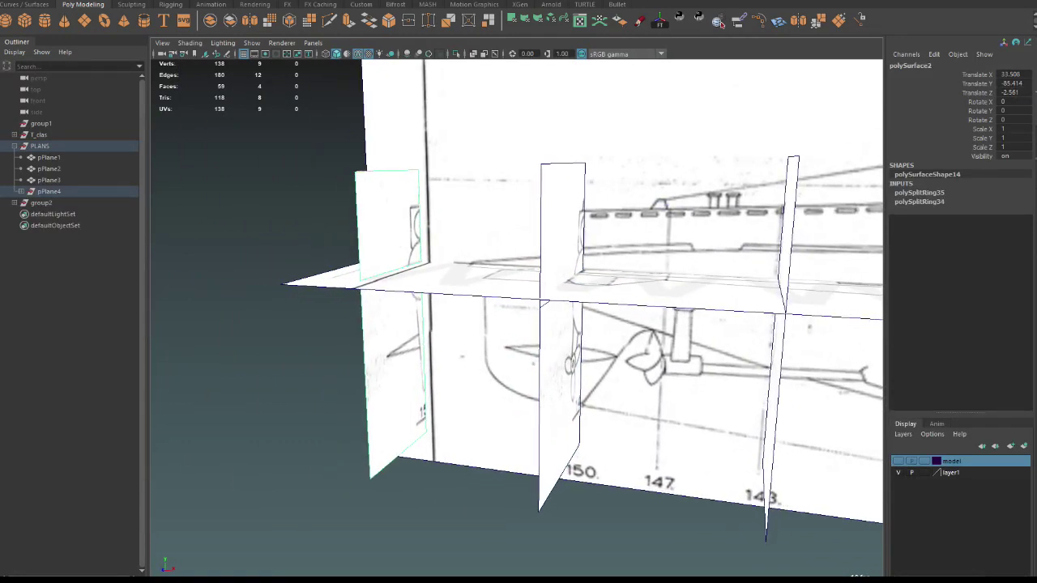
pyautogui.press('e')
pyautogui.press('w')
pyautogui.moveTo(300, 280); pyautogui.dragTo(289, 303)
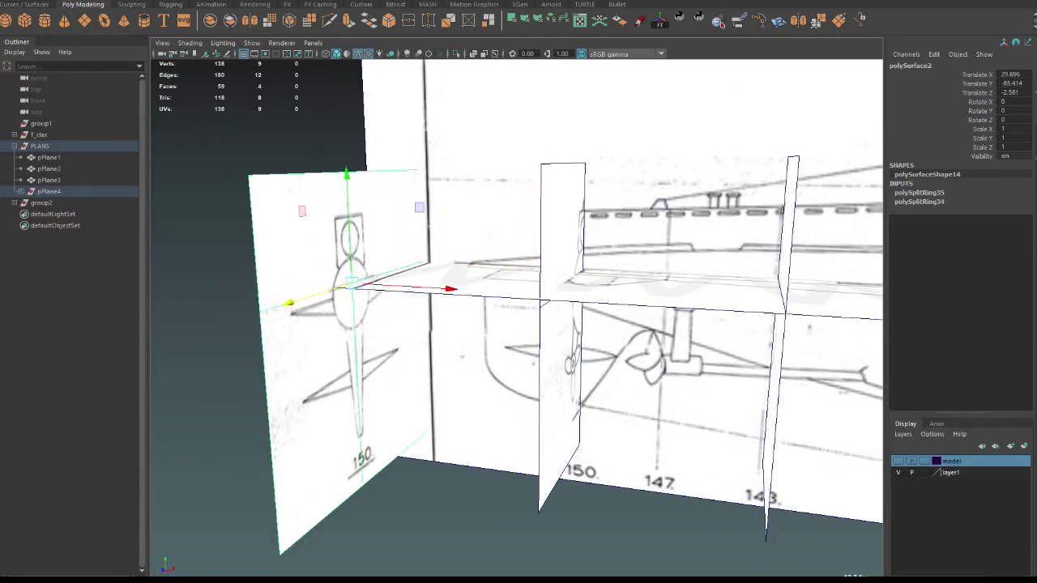
pyautogui.keyDown('alt'); pyautogui.moveTo(527, 365); pyautogui.dragTo(470, 364); pyautogui.keyUp('alt')
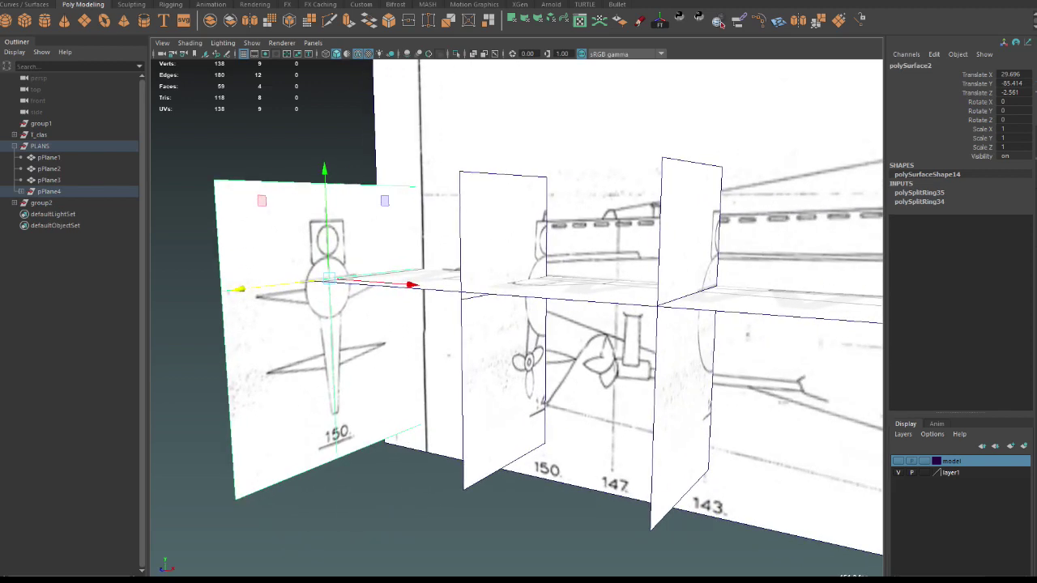
pyautogui.click(502, 380)
pyautogui.moveTo(640, 289); pyautogui.dragTo(717, 294)
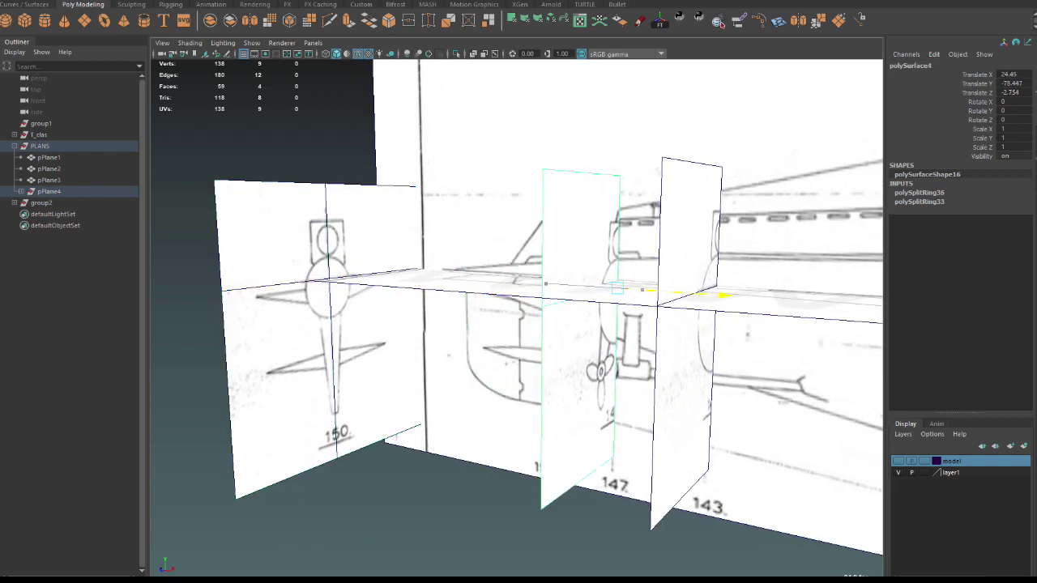
pyautogui.moveTo(619, 183); pyautogui.dragTo(619, 179)
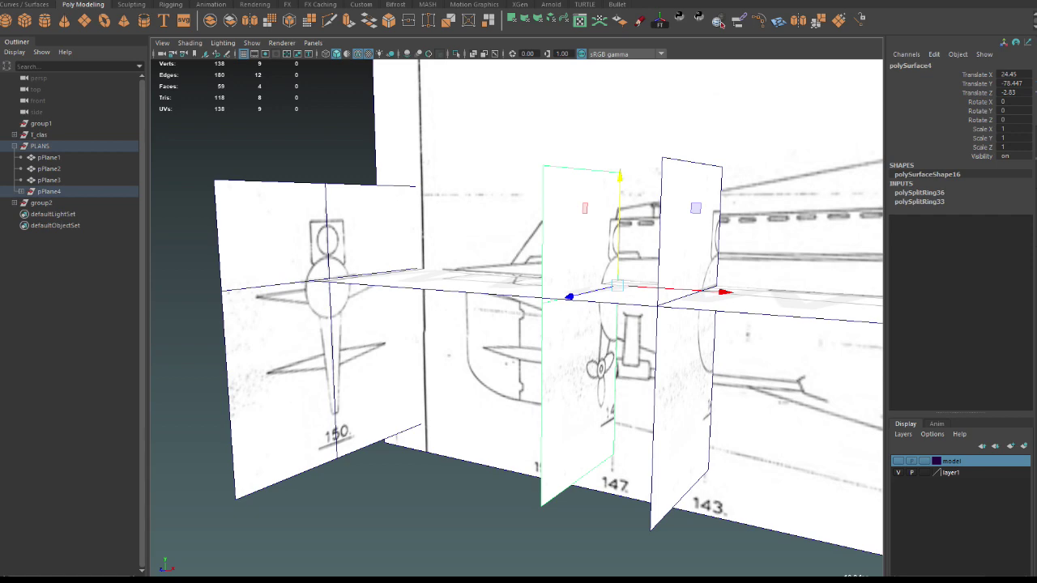
# Place the section 150 card among the middle hull cards at Translate Z -2.546.
pyautogui.click(268, 364)
pyautogui.moveTo(389, 289); pyautogui.dragTo(559, 296)
pyautogui.moveTo(526, 365)
pyautogui.keyDown('alt'); pyautogui.mouseDown()
pyautogui.moveTo(454, 340)
pyautogui.moveTo(502, 357)
pyautogui.mouseUp(); pyautogui.keyUp('alt')
pyautogui.moveTo(401, 286)
pyautogui.mouseDown()
pyautogui.moveTo(456, 442)
pyautogui.moveTo(454, 355)
pyautogui.mouseUp()
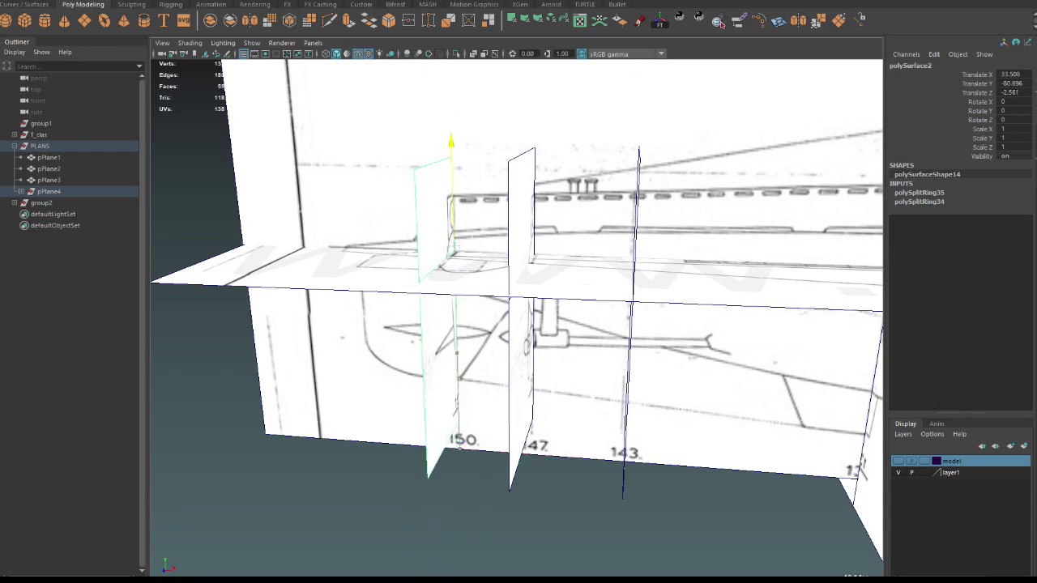
pyautogui.moveTo(486, 324)
pyautogui.keyDown('alt'); pyautogui.mouseDown()
pyautogui.moveTo(502, 334)
pyautogui.moveTo(453, 341)
pyautogui.mouseUp(); pyautogui.keyUp('alt')
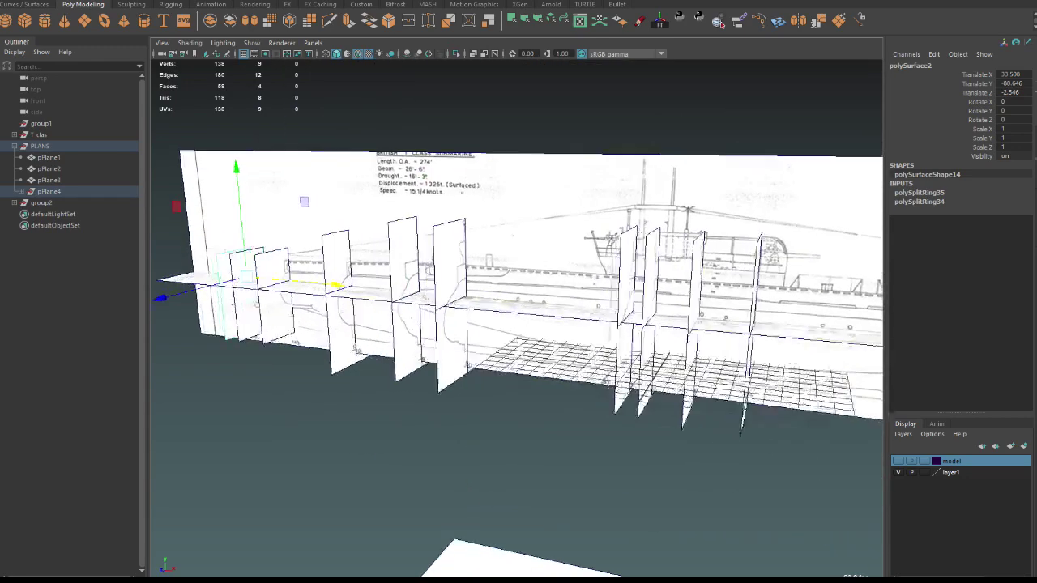
pyautogui.scroll(-5, 519, 324)
pyautogui.moveTo(519, 324)
pyautogui.keyDown('alt'); pyautogui.mouseDown()
pyautogui.moveTo(518, 364)
pyautogui.moveTo(518, 324)
pyautogui.moveTo(454, 316)
pyautogui.mouseUp(); pyautogui.keyUp('alt')
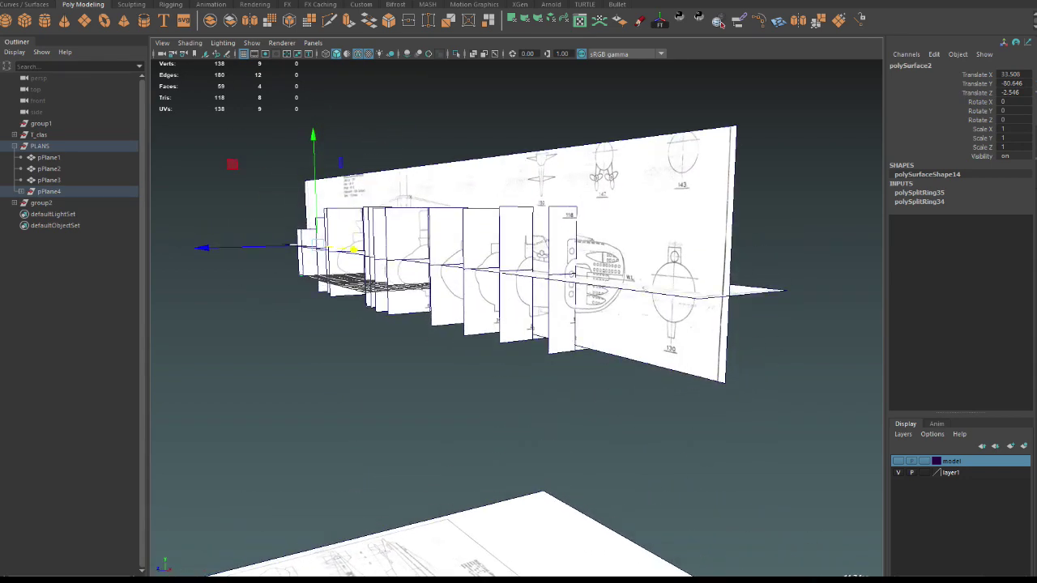
pyautogui.click(350, 253)
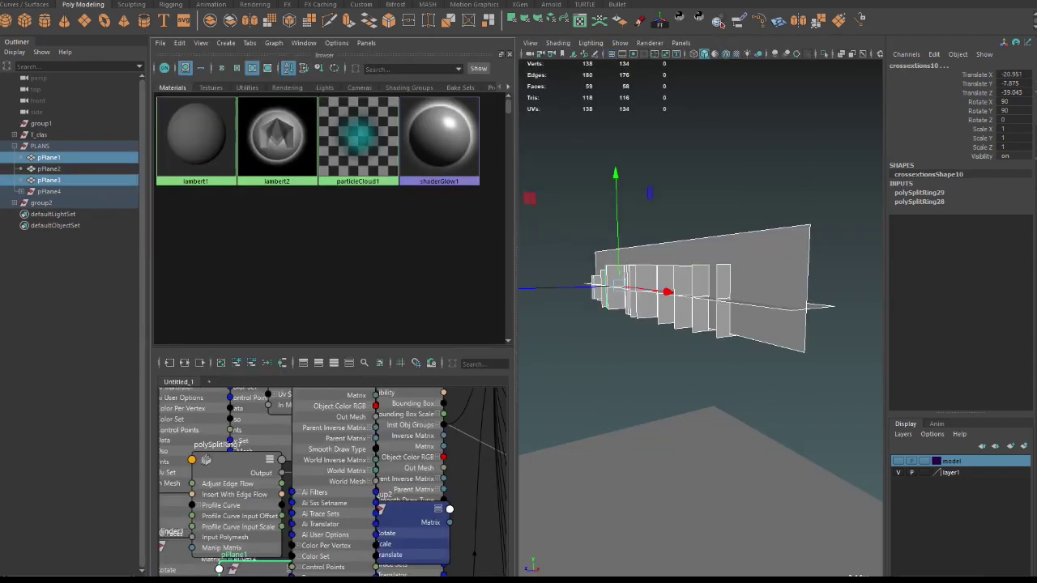
# Open lambert1's settings in the Attribute Editor, then switch to the lambert2 material.
pyautogui.doubleClick(196, 134)
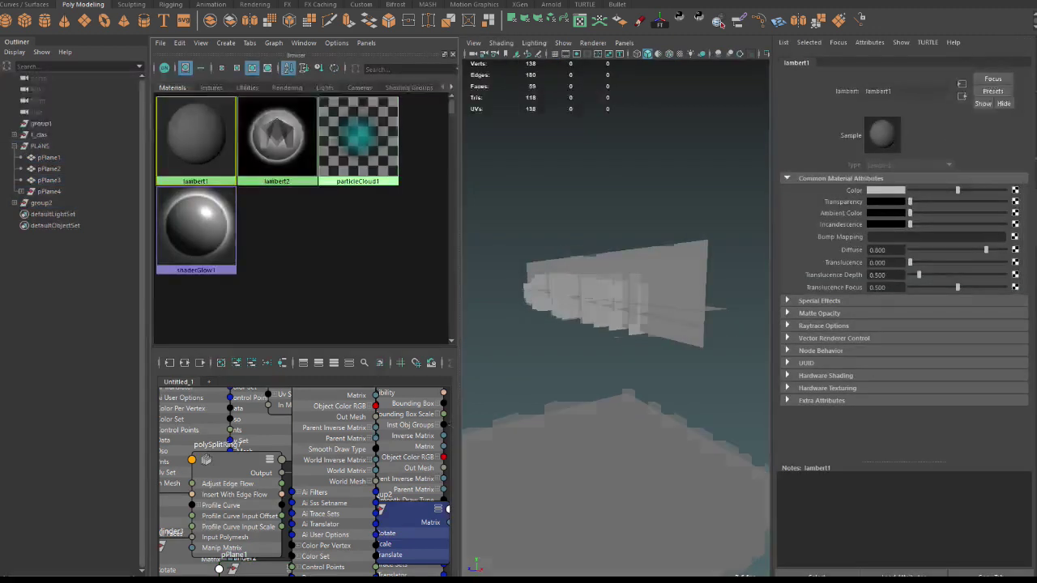
pyautogui.click(277, 134)
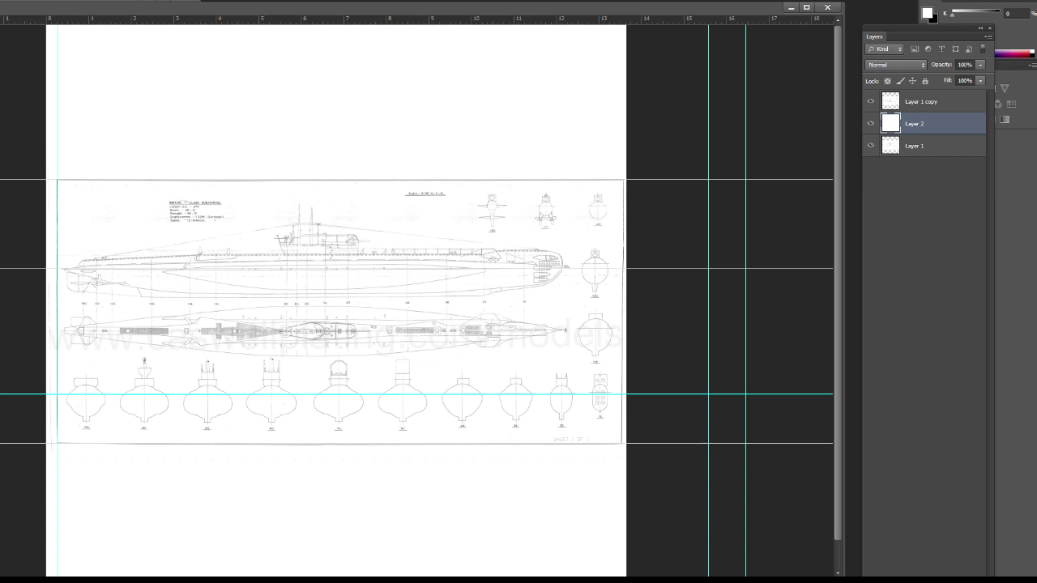
pyautogui.press('F8')
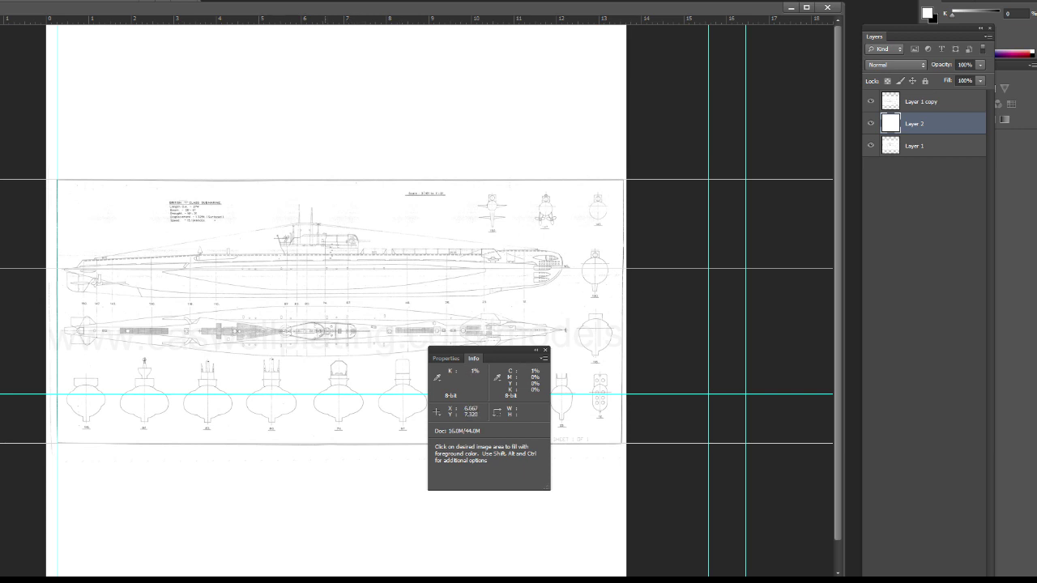
pyautogui.press('F8')
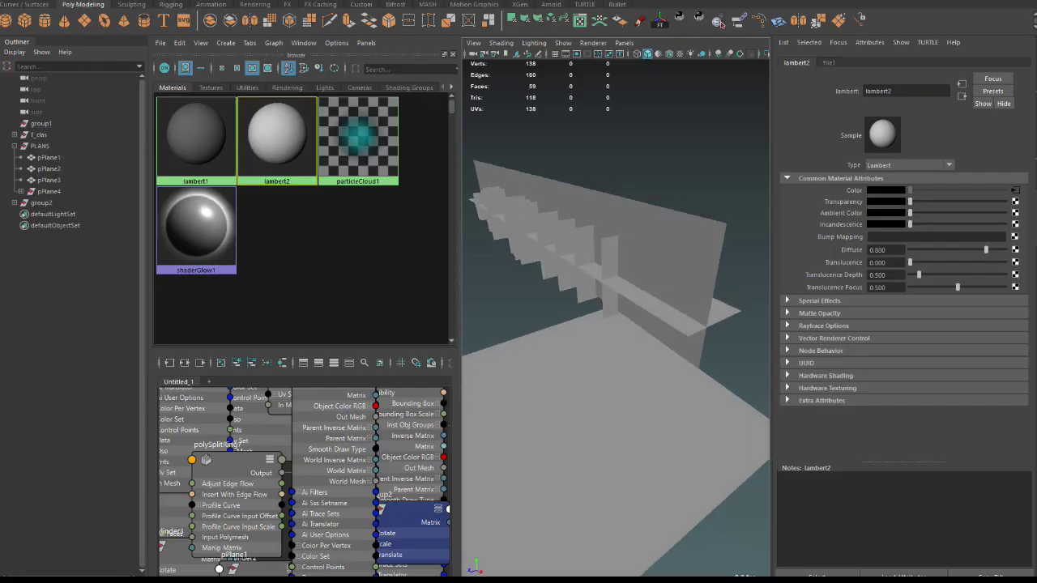
# Connect file1 to lambert2's Incandescence and show the textured planes with display mode 6.
pyautogui.keyDown('alt'); pyautogui.moveTo(615, 365); pyautogui.dragTo(628, 361); pyautogui.keyUp('alt')
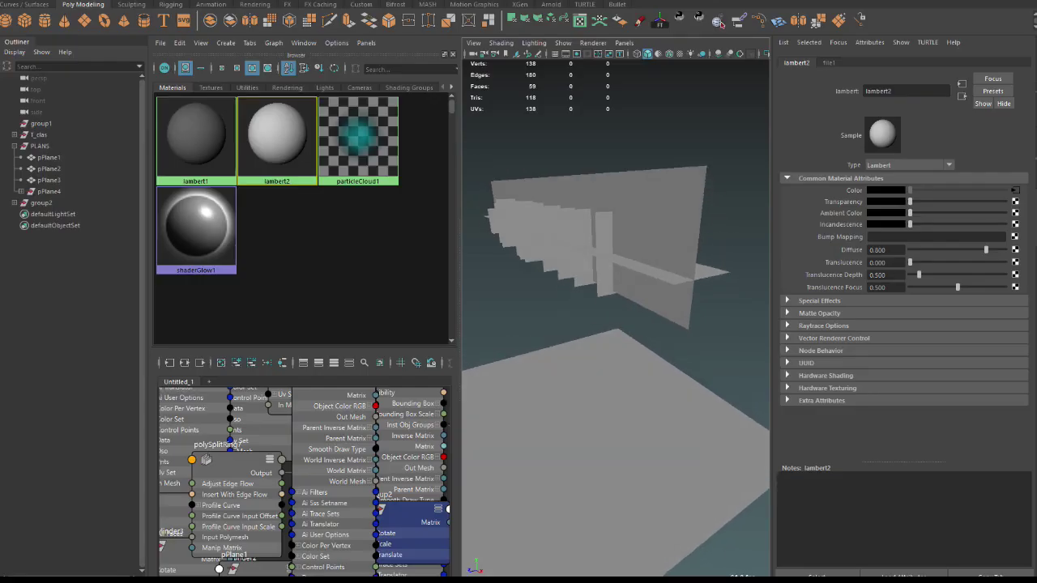
pyautogui.click(210, 87)
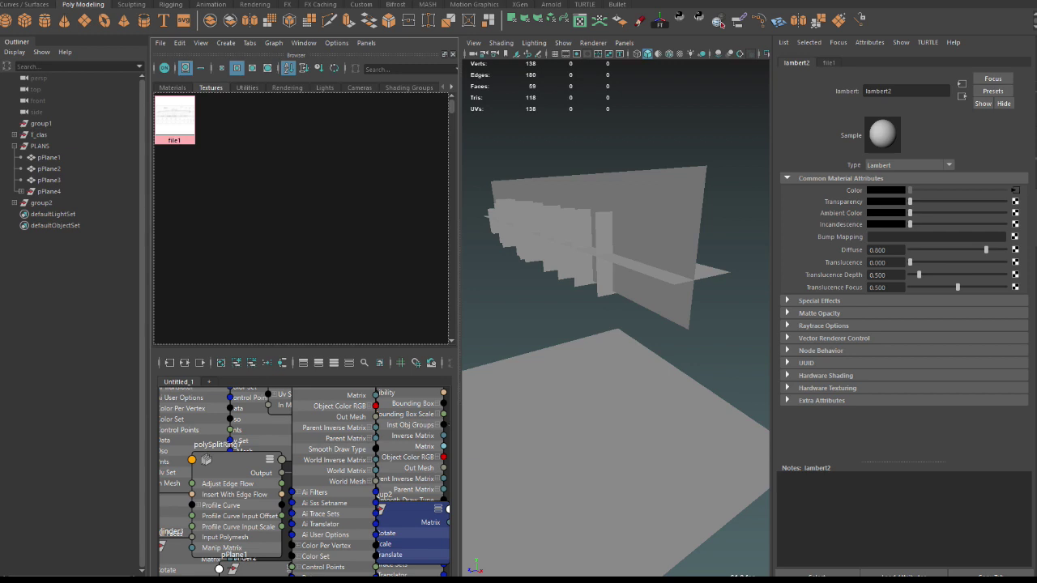
pyautogui.moveTo(174, 118); pyautogui.dragTo(887, 224, button='middle')
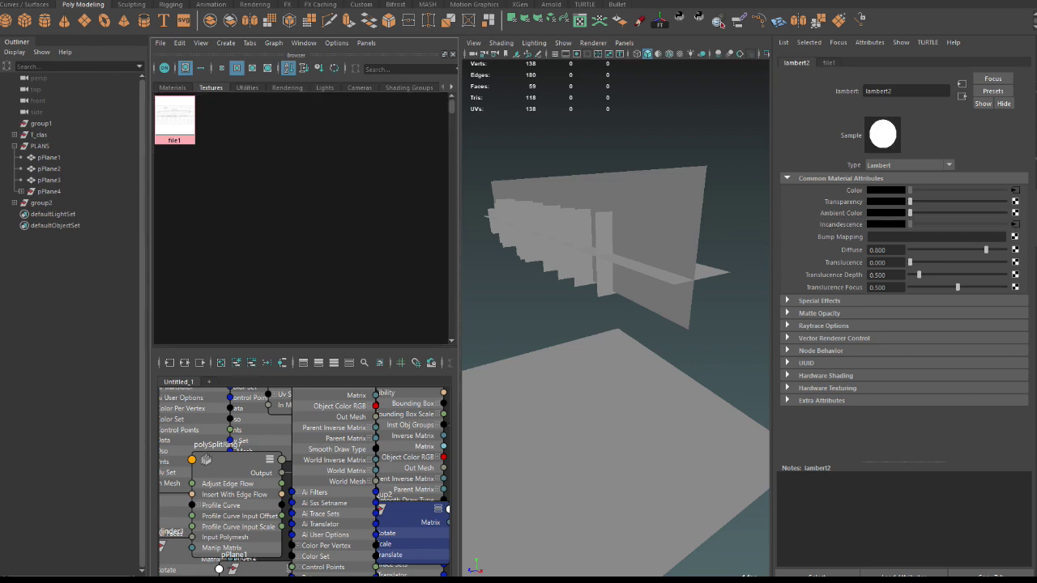
pyautogui.press('6')
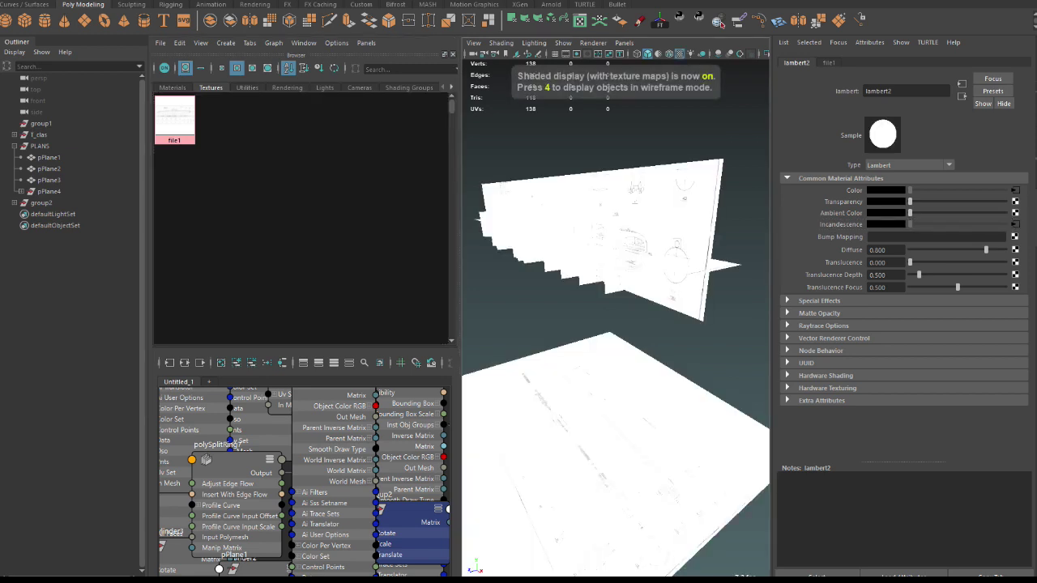
pyautogui.scroll(2, 616, 316)
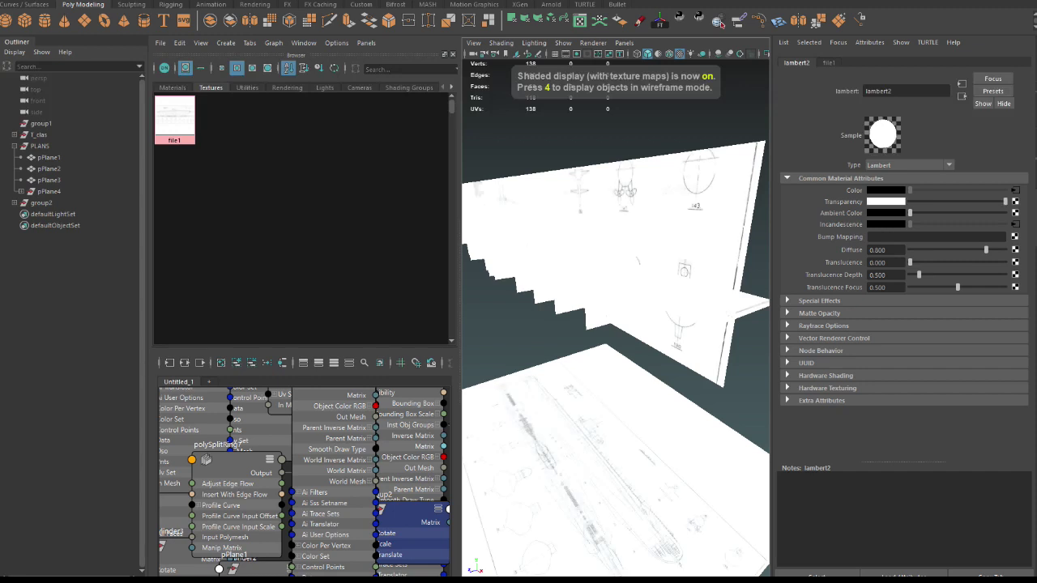
pyautogui.keyDown('alt'); pyautogui.moveTo(616, 316); pyautogui.dragTo(571, 320); pyautogui.keyUp('alt')
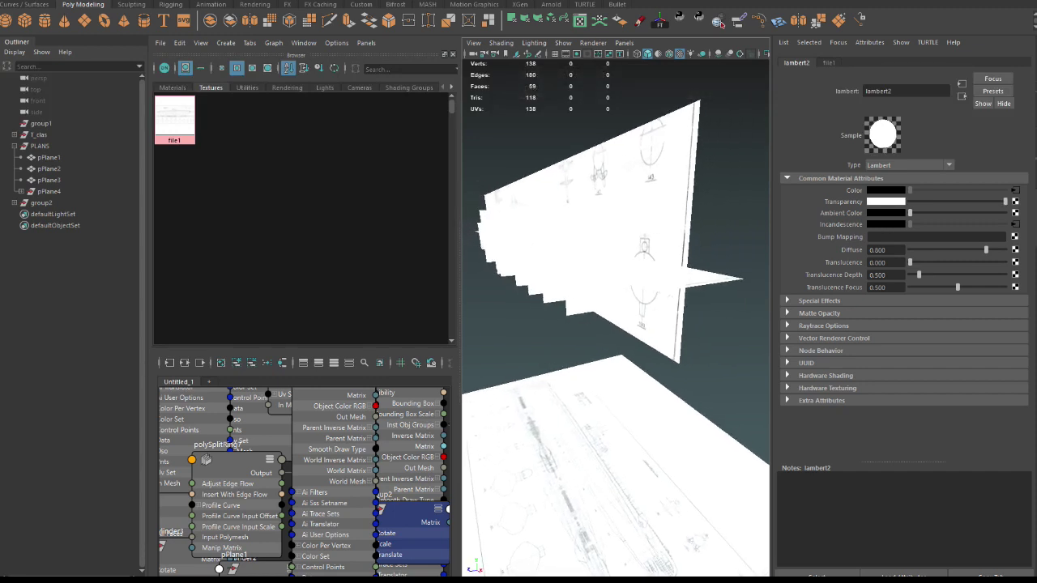
pyautogui.click(1015, 202)
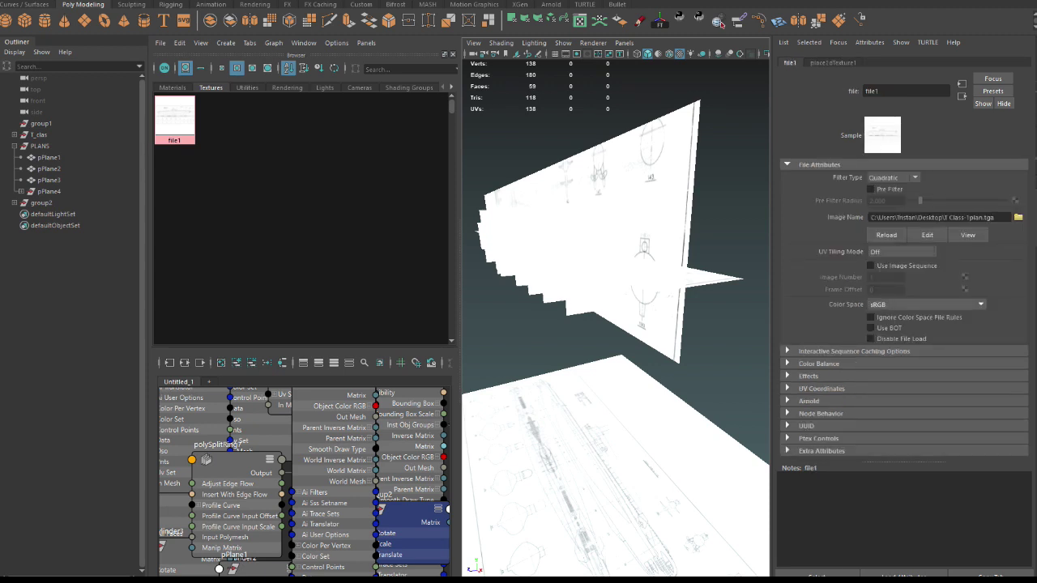
# Turn on Invert in file1's Effects so the blueprint lines turn light.
pyautogui.click(809, 376)
pyautogui.click(871, 413)
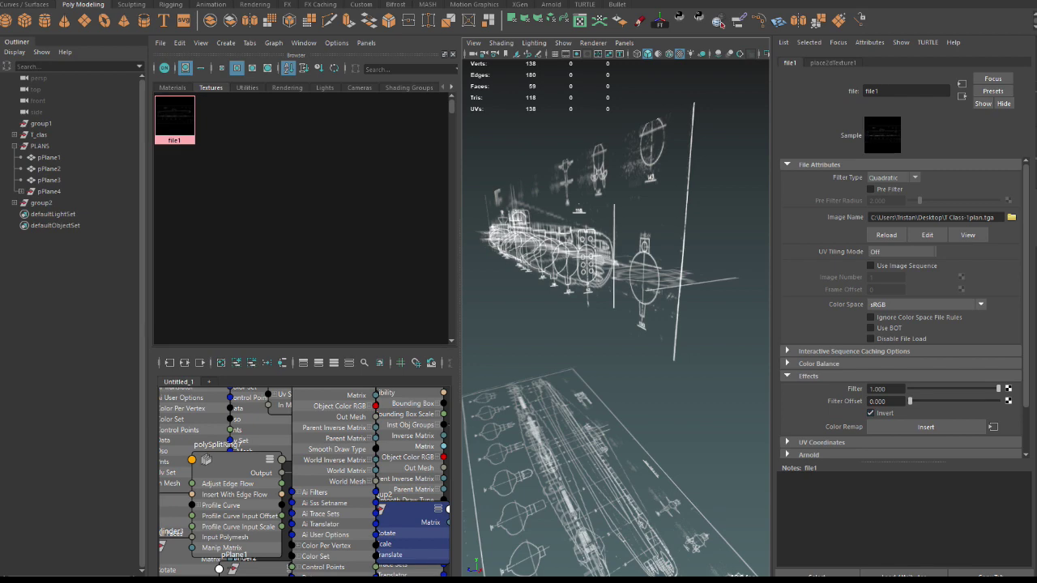
pyautogui.moveTo(458, 324); pyautogui.dragTo(236, 324)
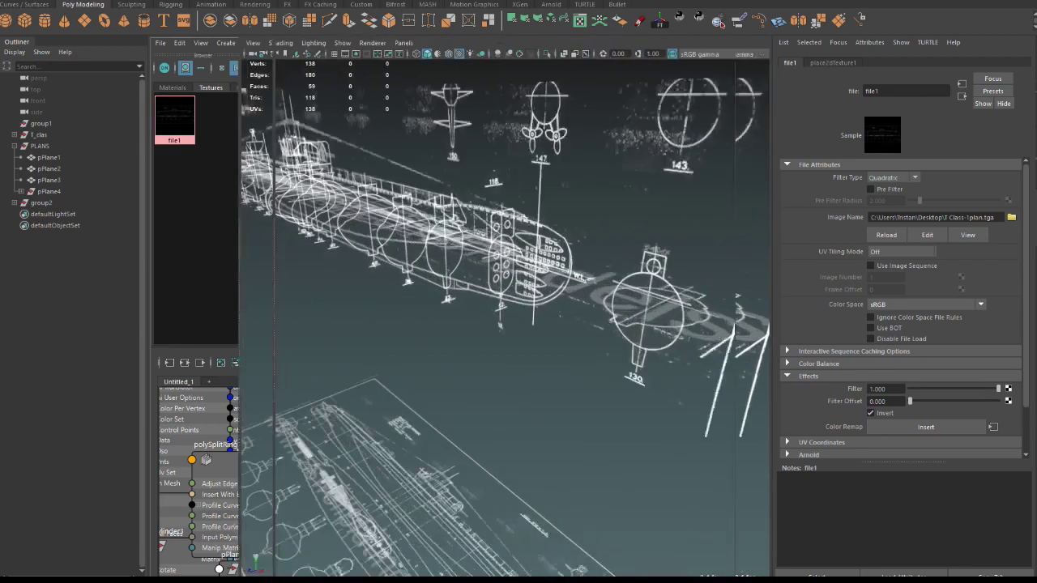
pyautogui.keyDown('alt'); pyautogui.moveTo(502, 324); pyautogui.dragTo(584, 308); pyautogui.keyUp('alt')
pyautogui.keyDown('alt'); pyautogui.moveTo(486, 324); pyautogui.dragTo(567, 324); pyautogui.keyUp('alt')
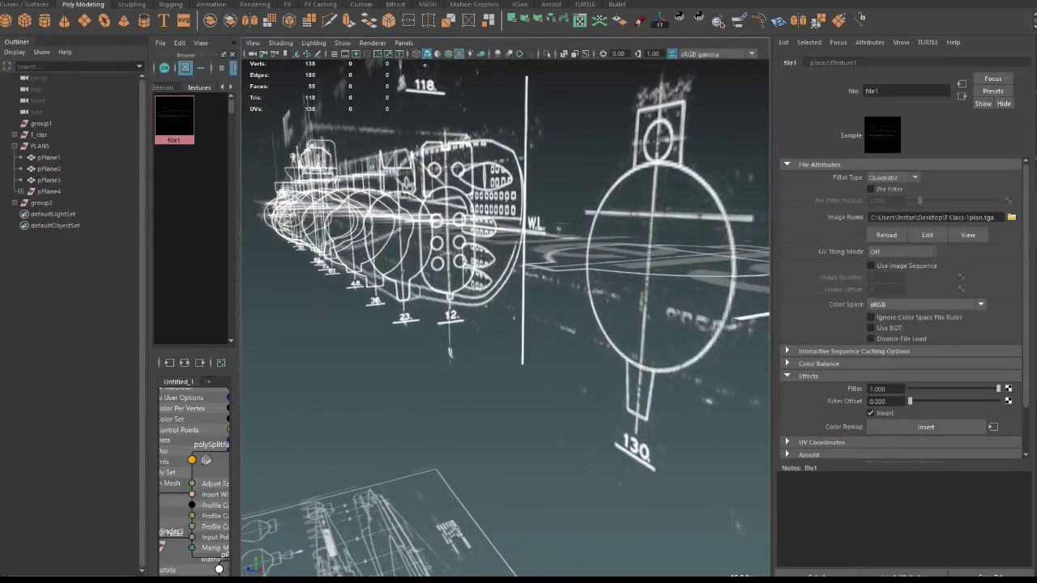
pyautogui.keyDown('alt'); pyautogui.moveTo(486, 324); pyautogui.dragTo(624, 304); pyautogui.keyUp('alt')
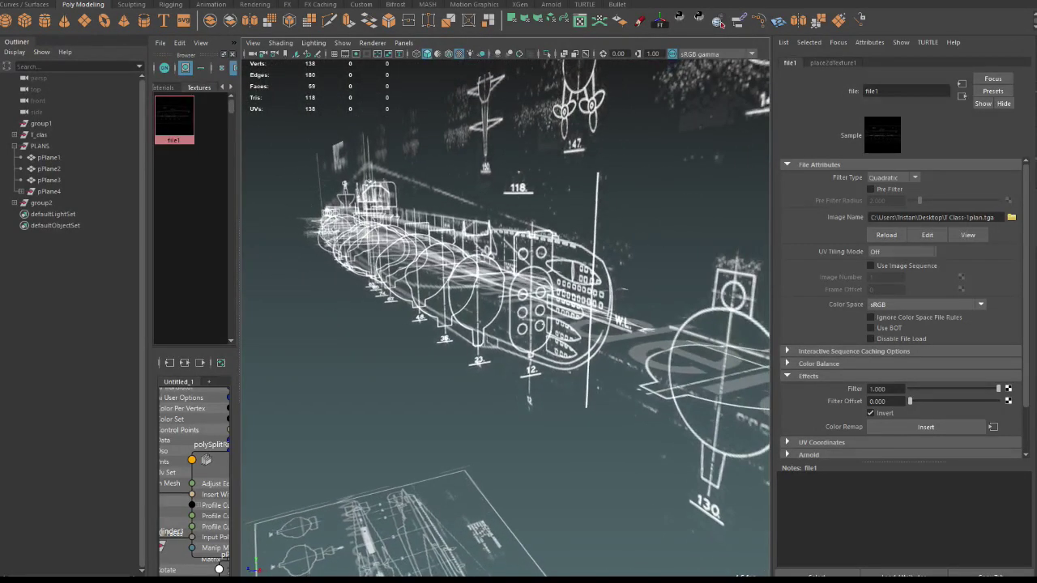
# Set file1's Filter Type to Off and inspect the submarine planes.
pyautogui.click(894, 178)
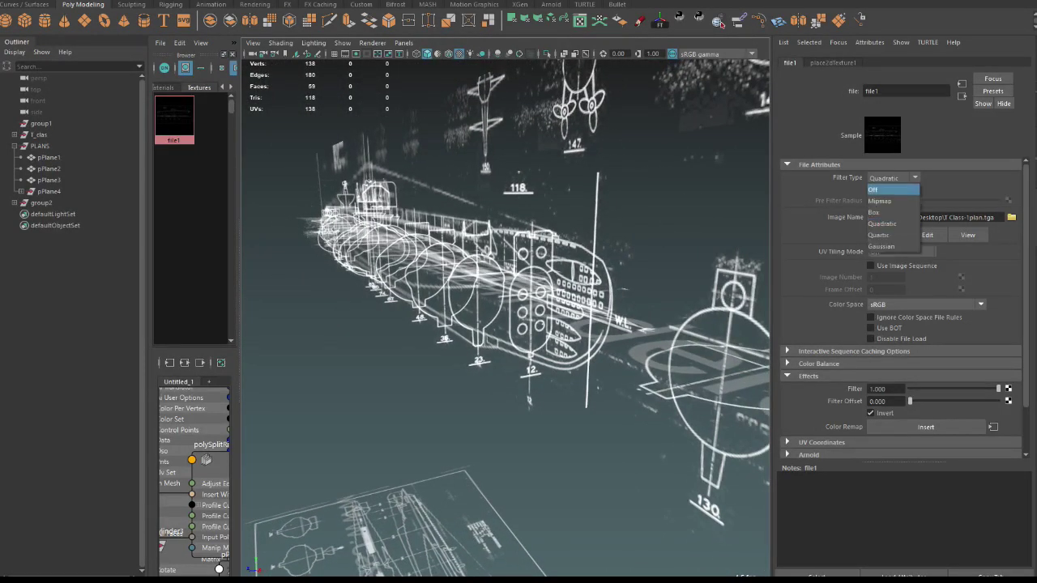
pyautogui.click(881, 185)
pyautogui.moveTo(486, 324)
pyautogui.keyDown('alt'); pyautogui.mouseDown()
pyautogui.moveTo(567, 324)
pyautogui.moveTo(551, 316)
pyautogui.mouseUp(); pyautogui.keyUp('alt')
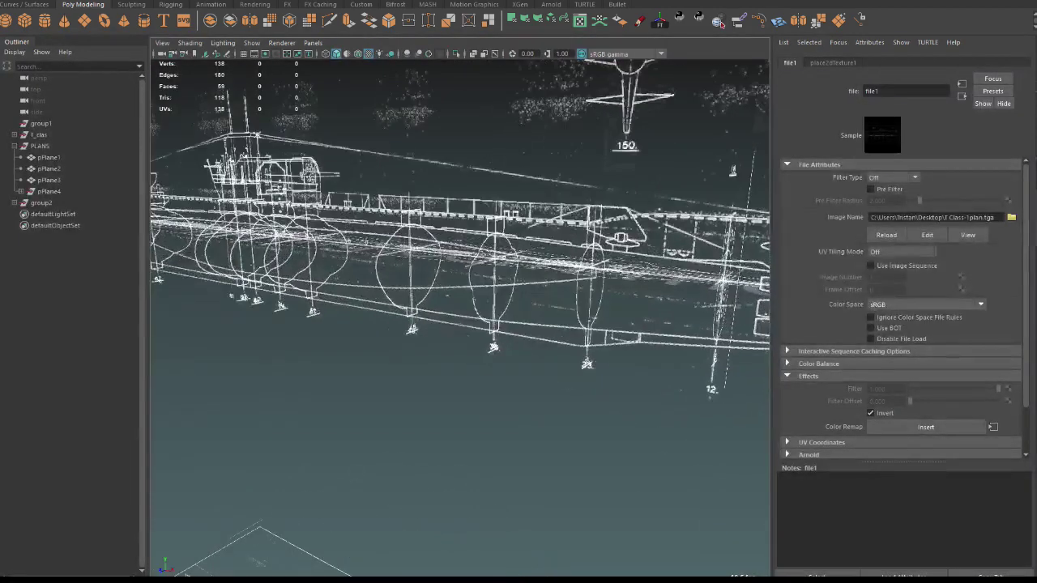
pyautogui.keyDown('alt'); pyautogui.moveTo(486, 324); pyautogui.dragTo(551, 308, button='middle'); pyautogui.keyUp('alt')
pyautogui.keyDown('alt'); pyautogui.moveTo(486, 324); pyautogui.dragTo(519, 320); pyautogui.keyUp('alt')
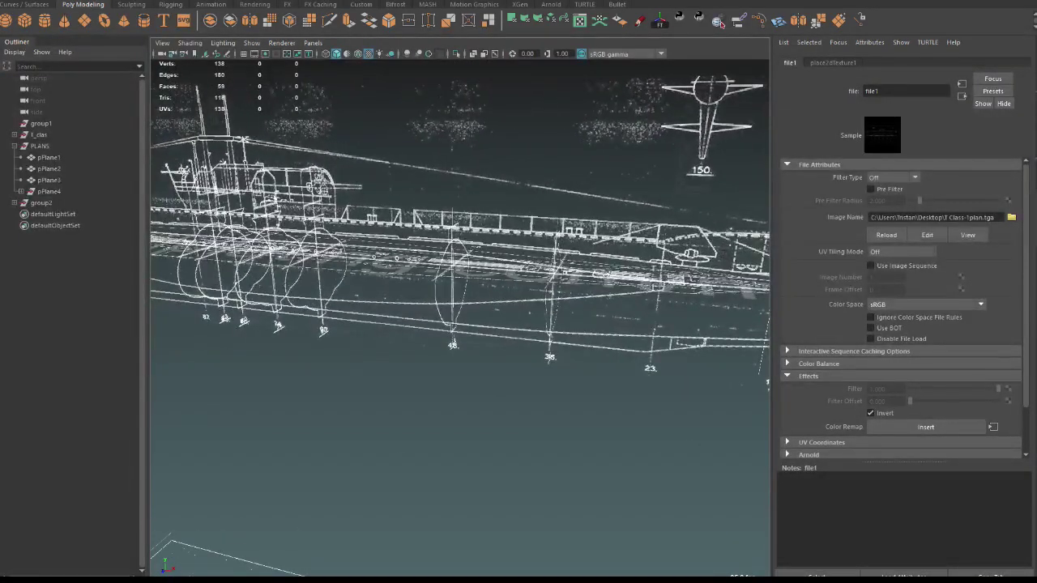
pyautogui.hotkey('ctrl', 'a')
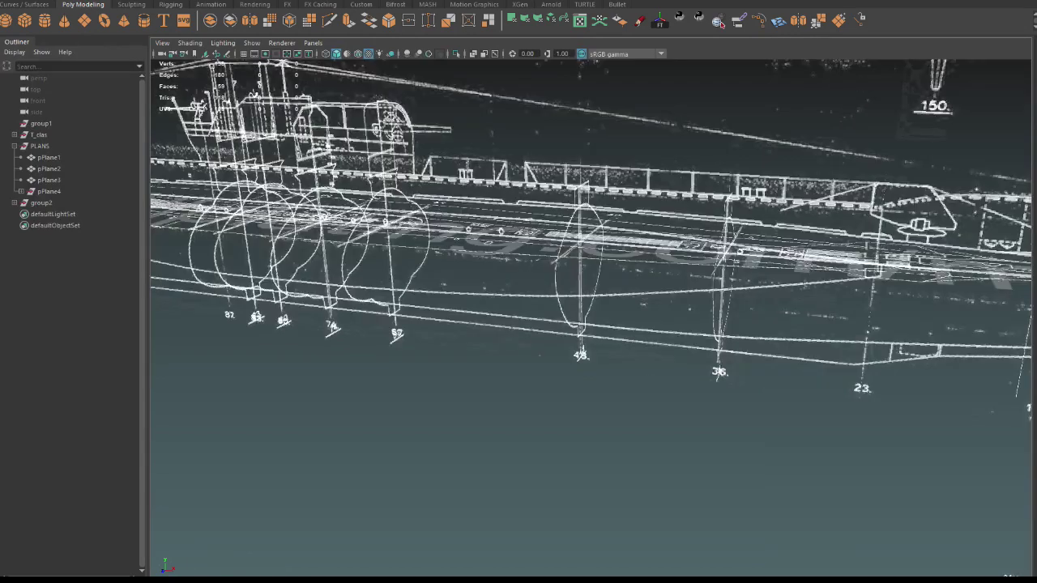
pyautogui.keyDown('alt'); pyautogui.moveTo(518, 324); pyautogui.dragTo(591, 299); pyautogui.keyUp('alt')
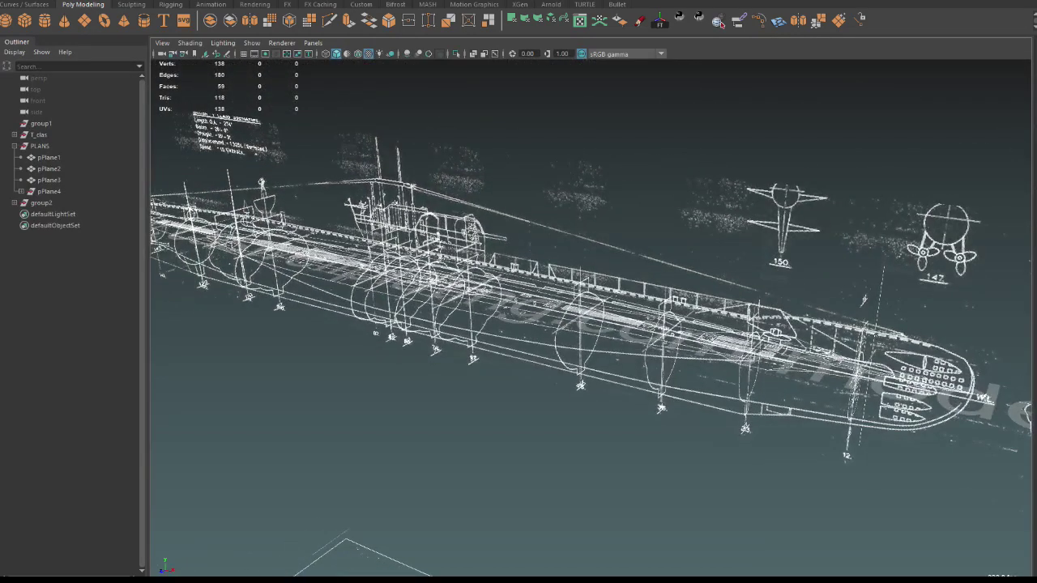
pyautogui.hotkey('ctrl', 'a')
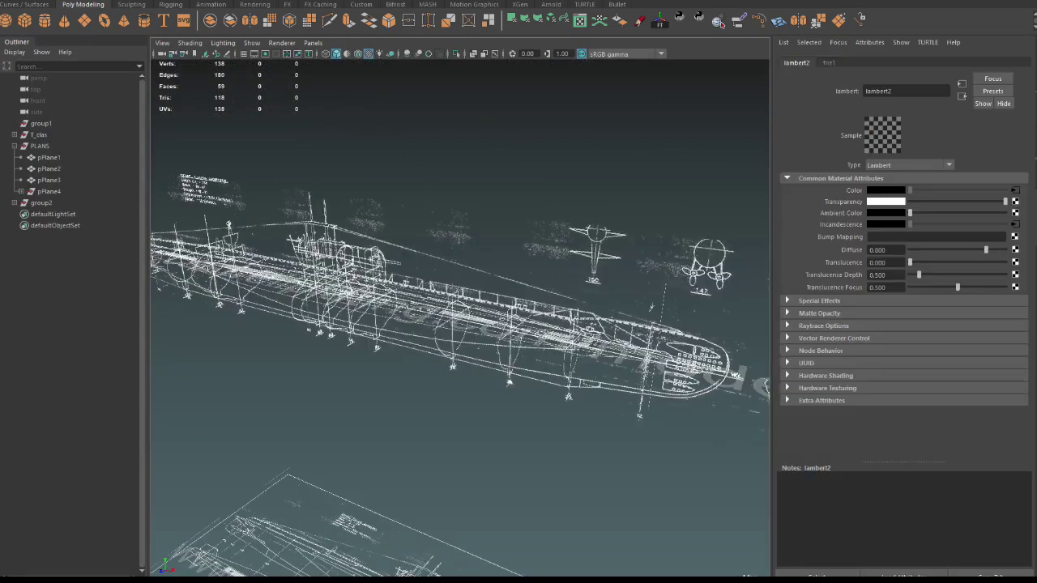
# Set file1's Color Gain to dark teal (H 197, S 0.745, V 0.254).
pyautogui.click(1015, 201)
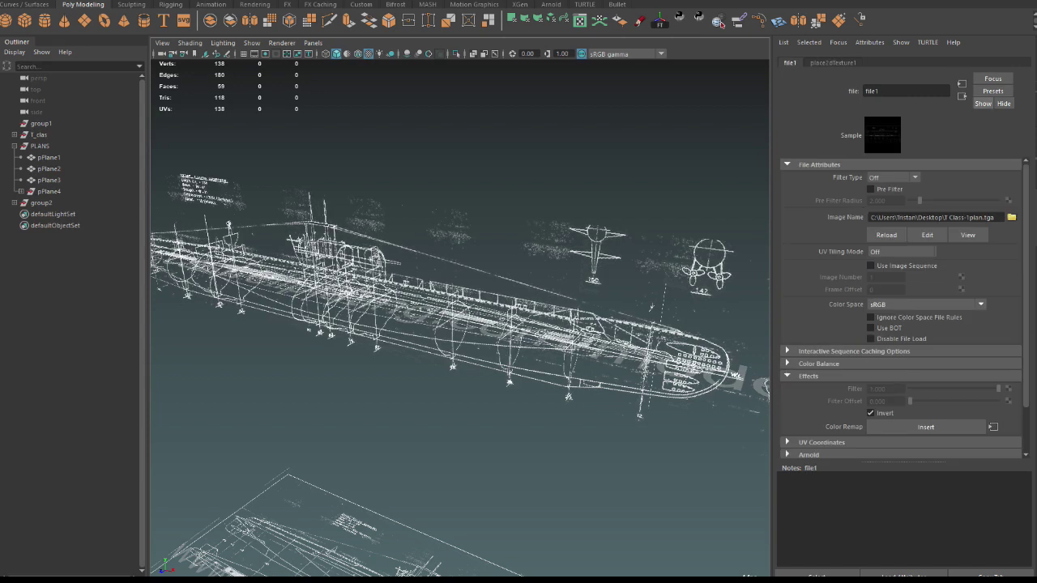
pyautogui.scroll(-2, 899, 308)
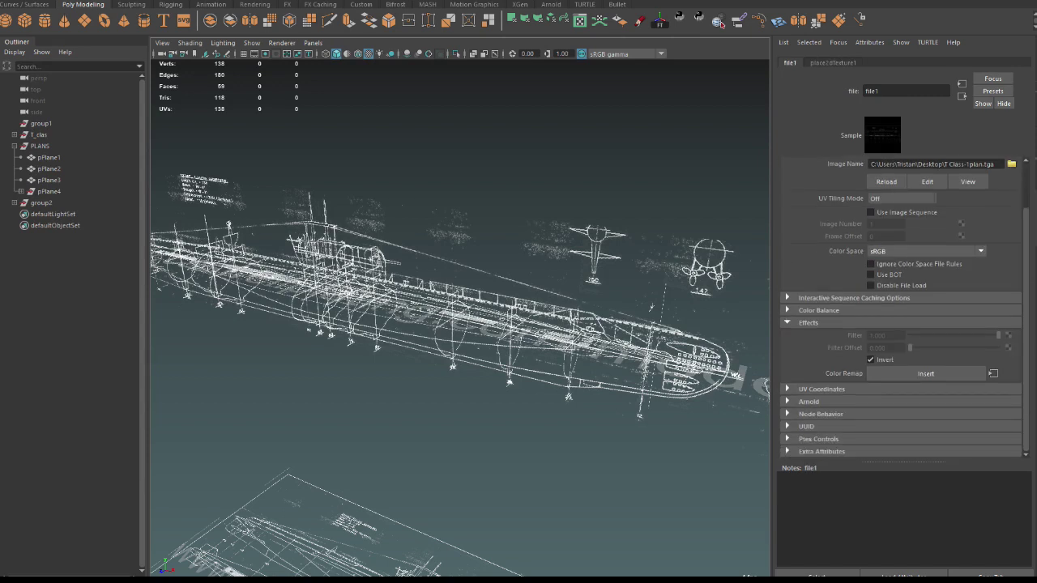
pyautogui.click(819, 310)
pyautogui.click(886, 346)
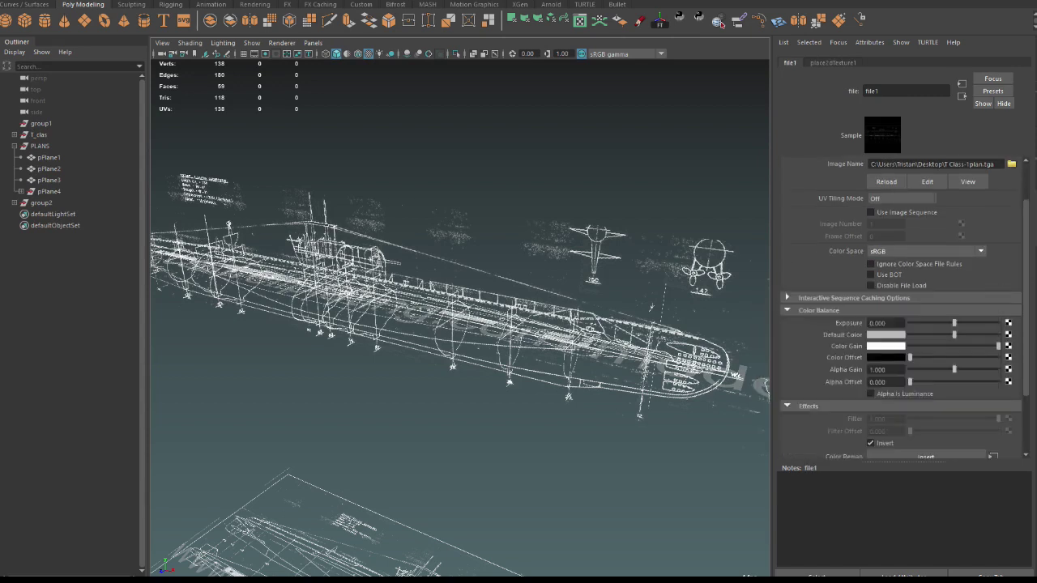
pyautogui.click(885, 346)
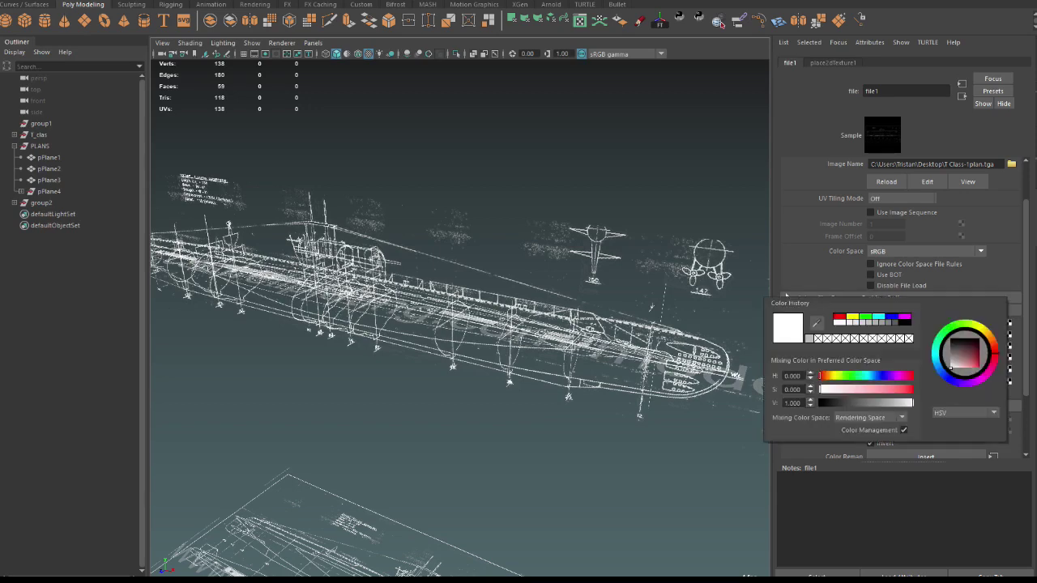
pyautogui.scroll(3, 413, 453)
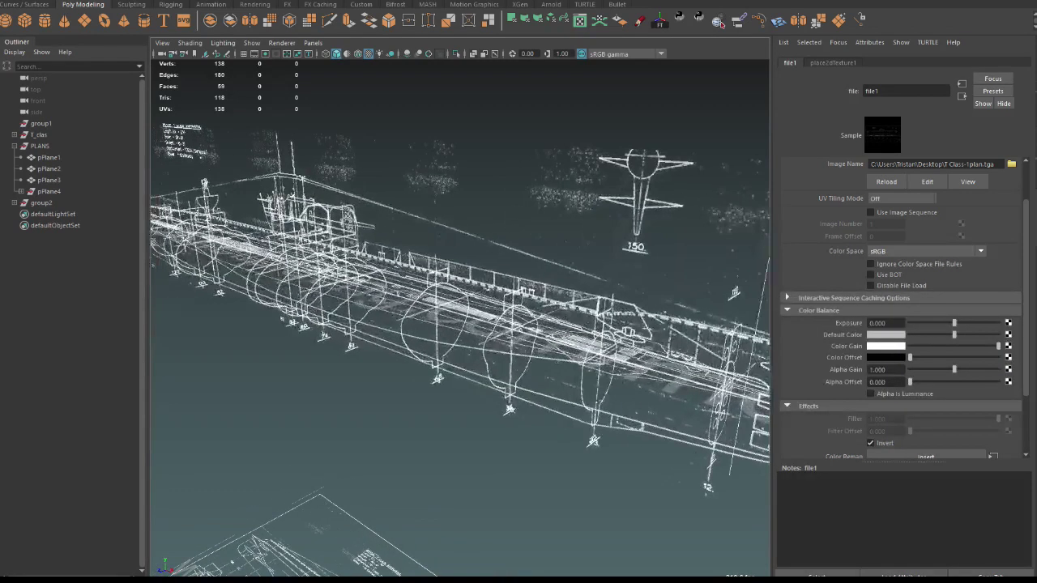
pyautogui.click(886, 345)
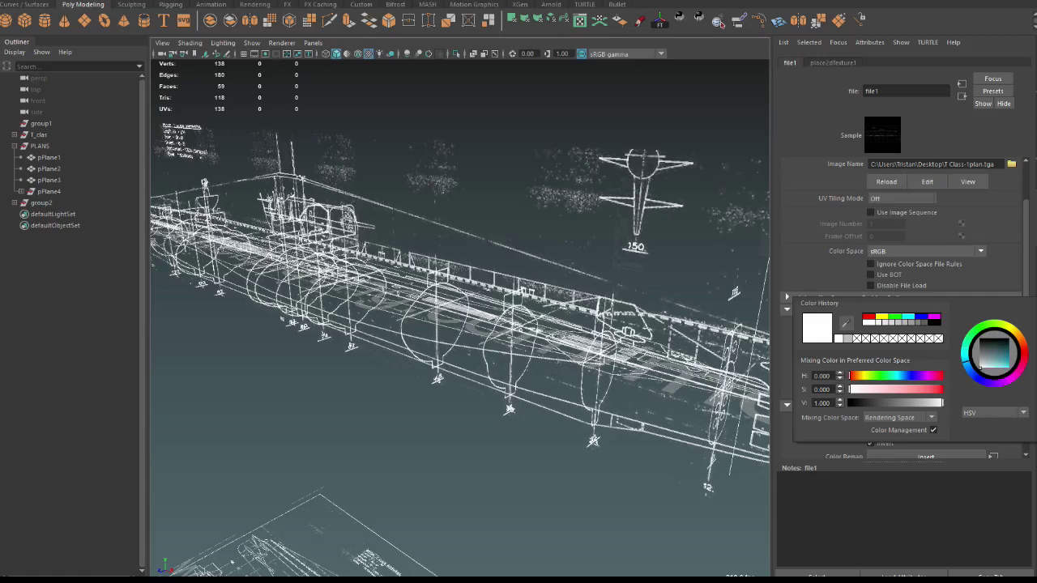
pyautogui.moveTo(980, 366); pyautogui.dragTo(1001, 354)
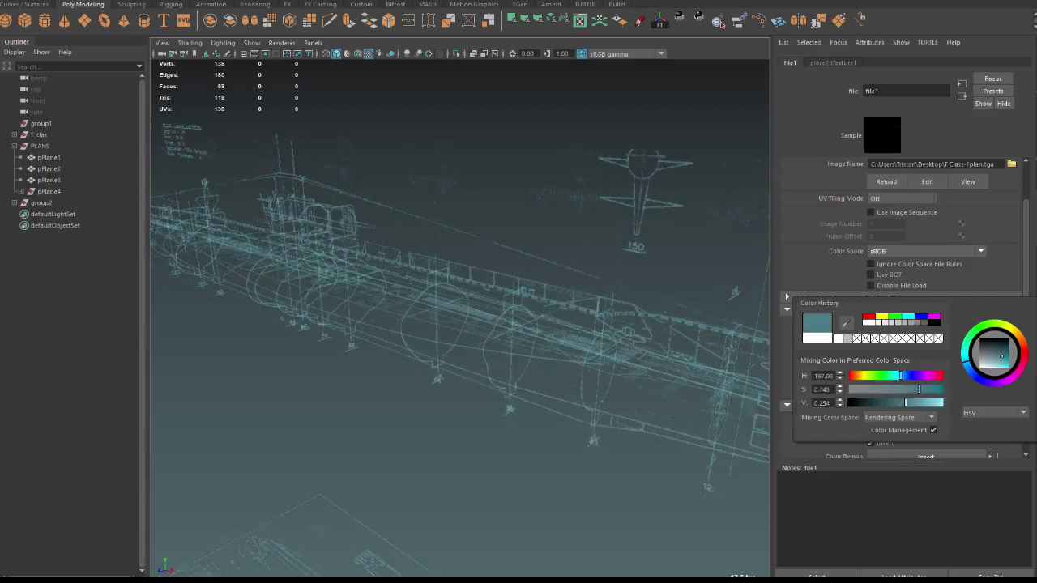
# Inspect the teal blueprint lines around the submarine with the Channel Box showing.
pyautogui.keyDown('alt'); pyautogui.moveTo(454, 324); pyautogui.dragTo(551, 308); pyautogui.keyUp('alt')
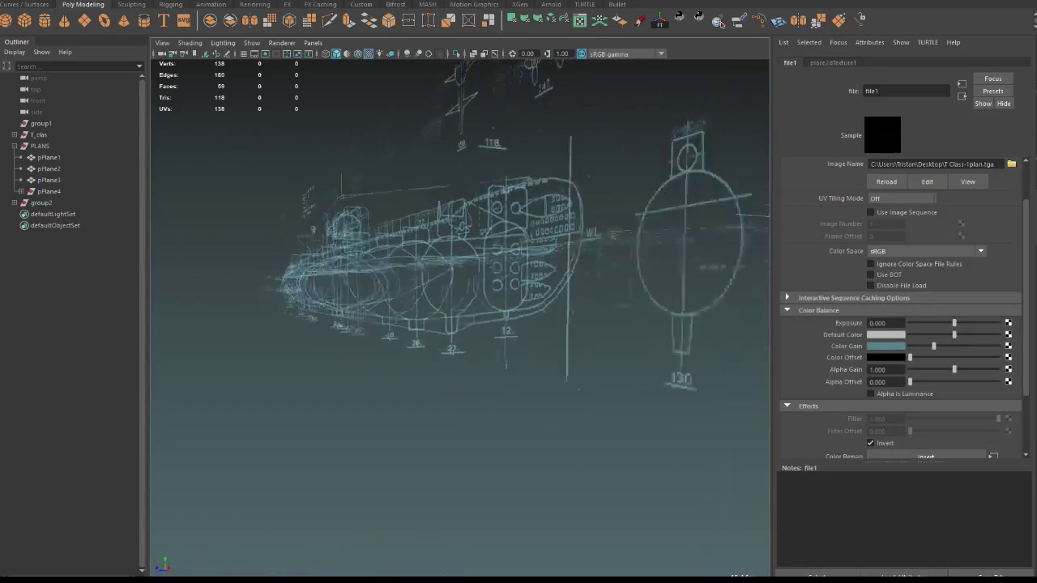
pyautogui.keyDown('alt'); pyautogui.moveTo(453, 324); pyautogui.dragTo(518, 315); pyautogui.keyUp('alt')
pyautogui.scroll(5, 459, 316)
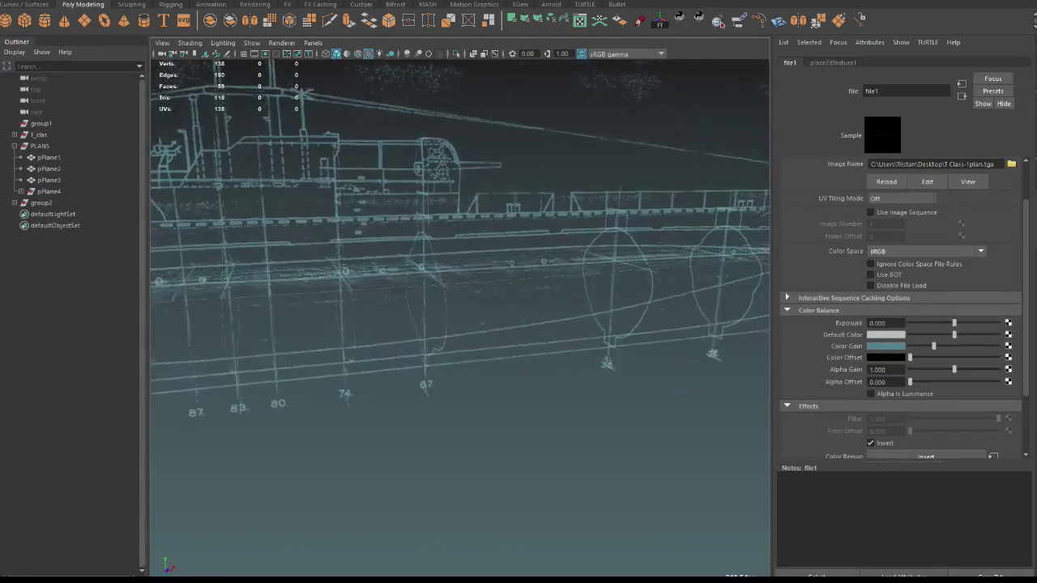
pyautogui.scroll(2, 459, 316)
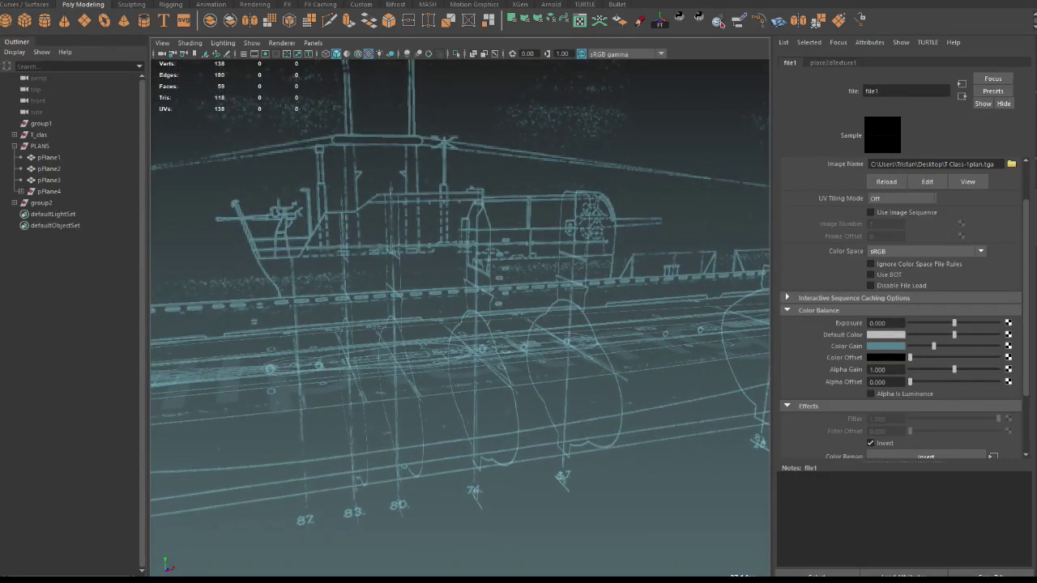
pyautogui.hotkey('ctrl', 'a')
pyautogui.scroll(-5, 460, 315)
pyautogui.keyDown('alt'); pyautogui.moveTo(454, 324); pyautogui.dragTo(502, 316); pyautogui.keyUp('alt')
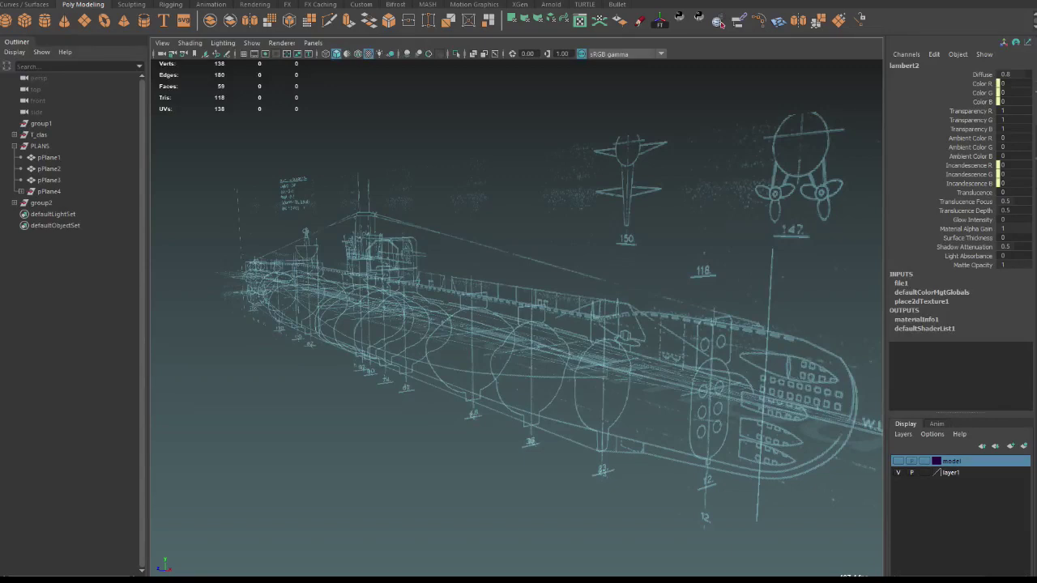
pyautogui.click(2, 3)
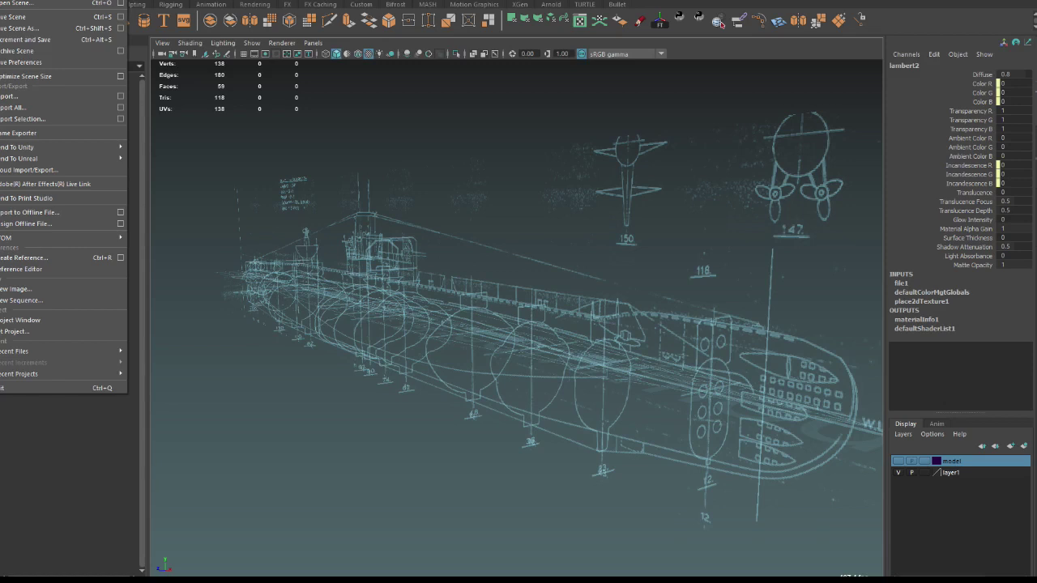
pyautogui.press('Escape')
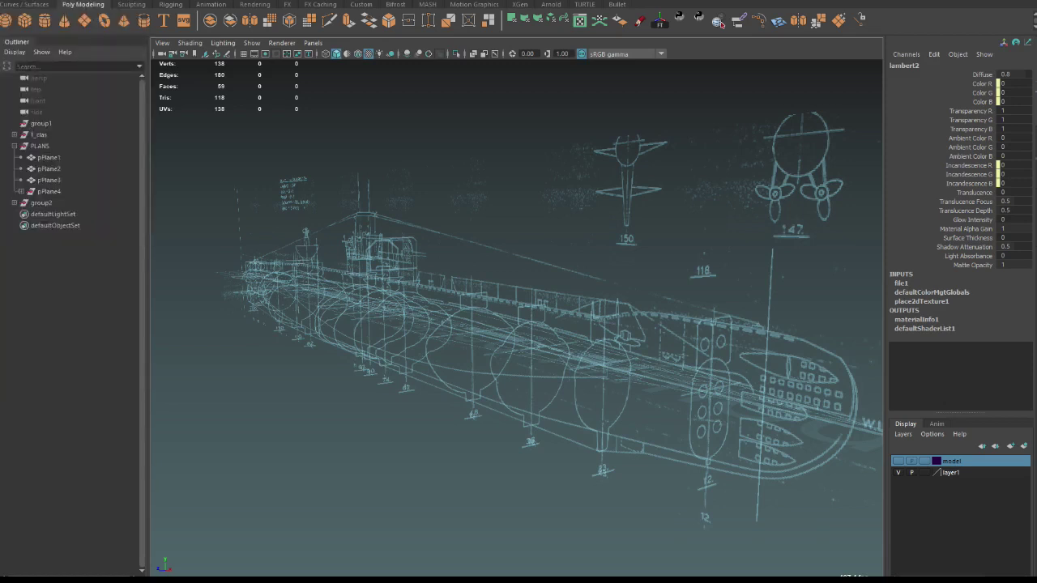